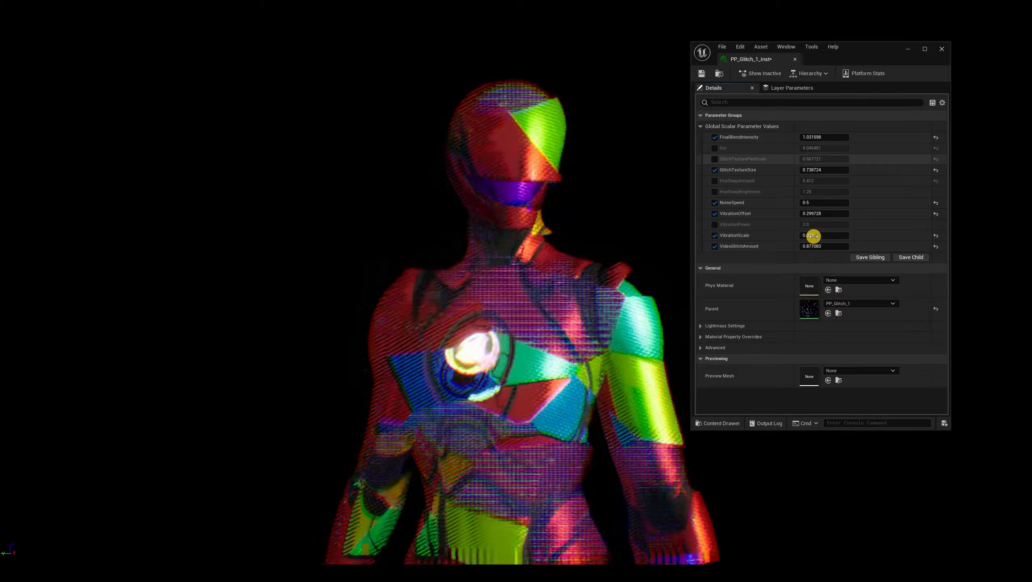
# - Reduce the VibrationScale and VideoGlitchAmount parameters of the PP_Glitch_1_Inst material instance
pyautogui.moveTo(819, 236); pyautogui.dragTo(803, 247)
pyautogui.moveTo(823, 247); pyautogui.dragTo(647, 255)
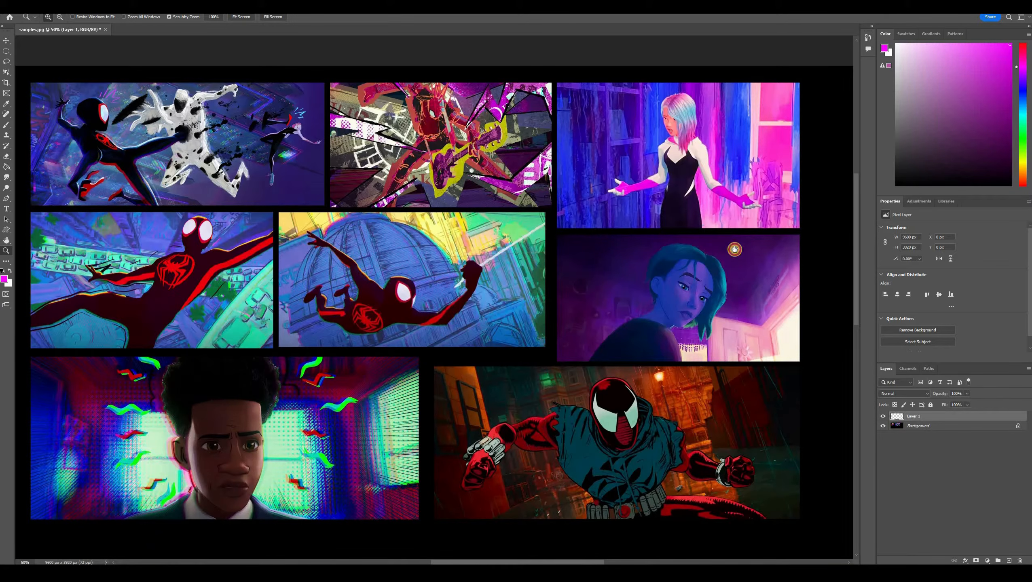
# - In Photoshop, outline the blue speckled patch of the spider figure marked 42 in samples.jpg with straight magenta Brush lines
pyautogui.moveTo(199, 284); pyautogui.dragTo(484, 298)
pyautogui.moveTo(290, 146); pyautogui.dragTo(442, 280)
pyautogui.scroll(1, 341, 208)
pyautogui.click(338, 204)
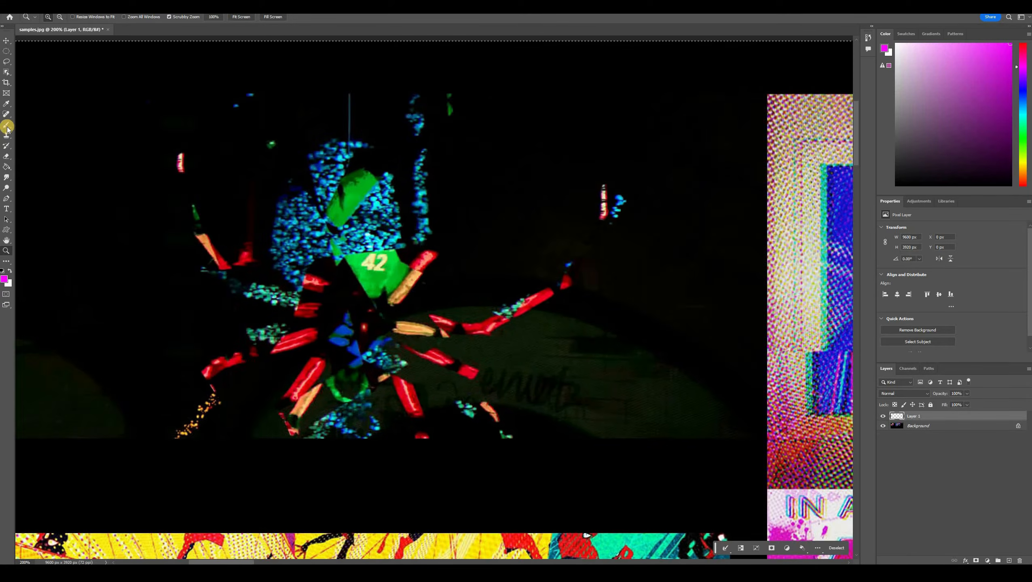
pyautogui.moveTo(173, 141); pyautogui.dragTo(284, 185)
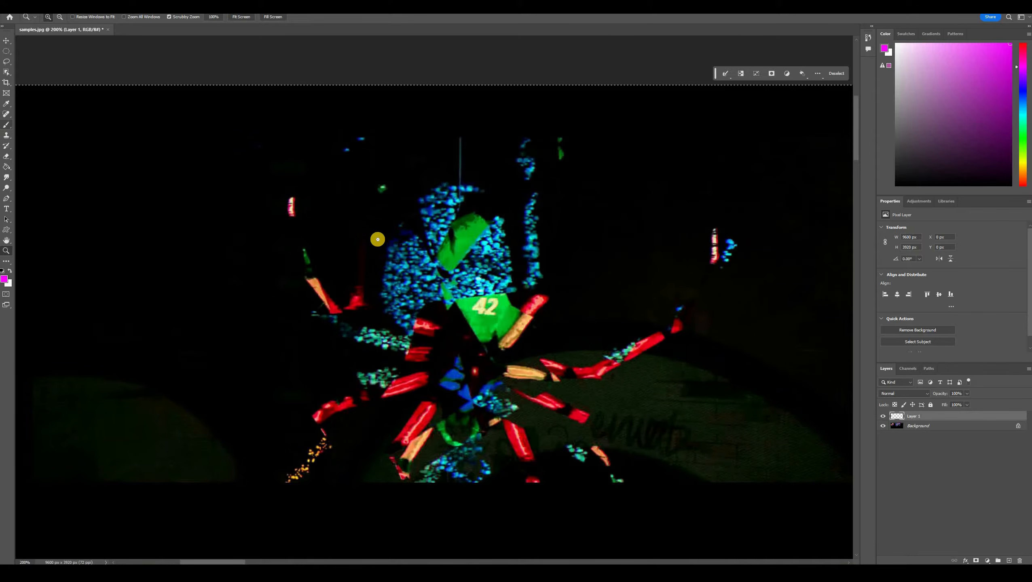
pyautogui.press('b')
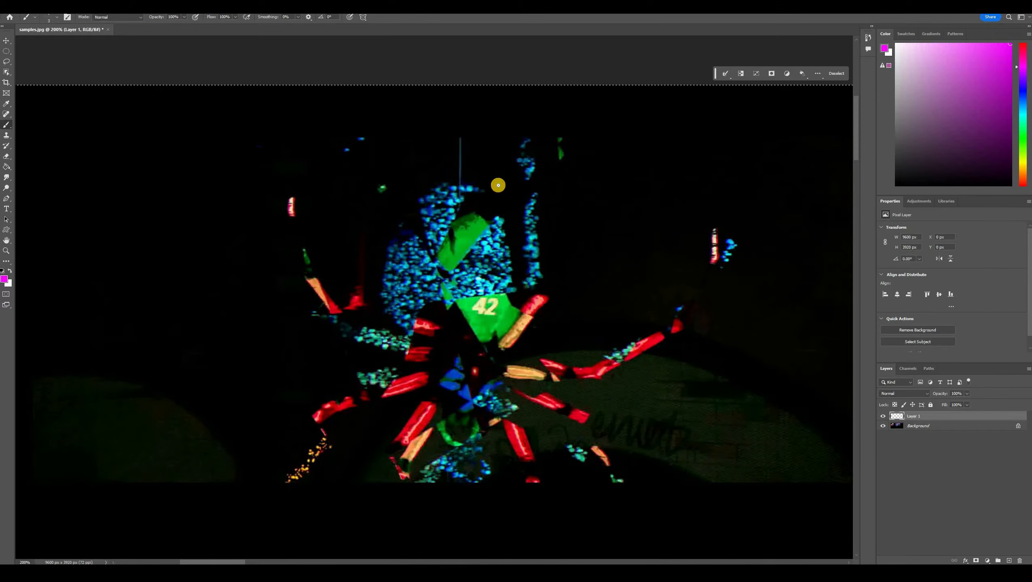
pyautogui.keyDown('shift'); pyautogui.click(447, 246); pyautogui.keyUp('shift')
pyautogui.keyDown('shift'); pyautogui.click(442, 275); pyautogui.keyUp('shift')
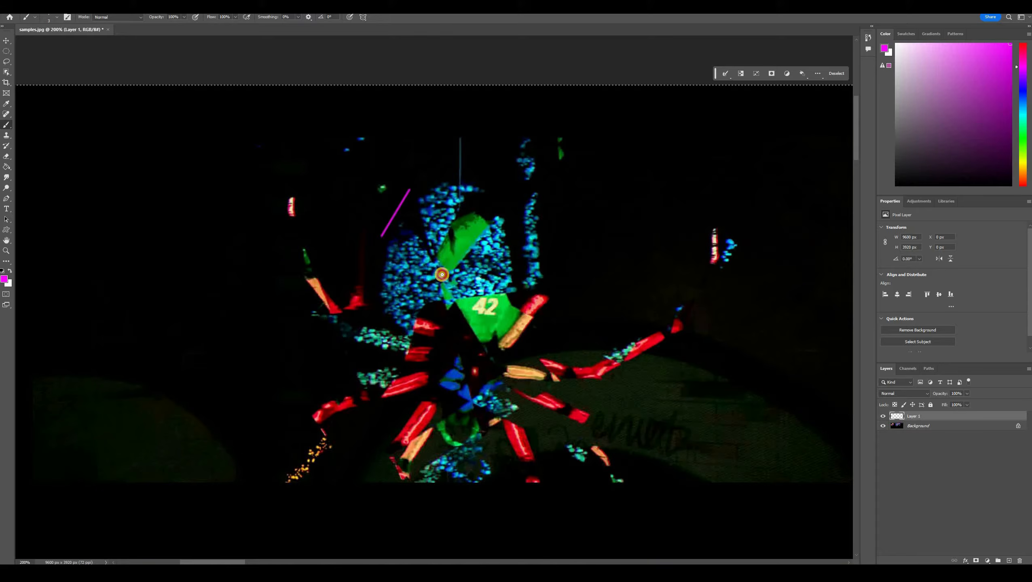
pyautogui.keyDown('shift'); pyautogui.click(444, 296); pyautogui.keyUp('shift')
pyautogui.keyDown('shift'); pyautogui.click(421, 303); pyautogui.keyUp('shift')
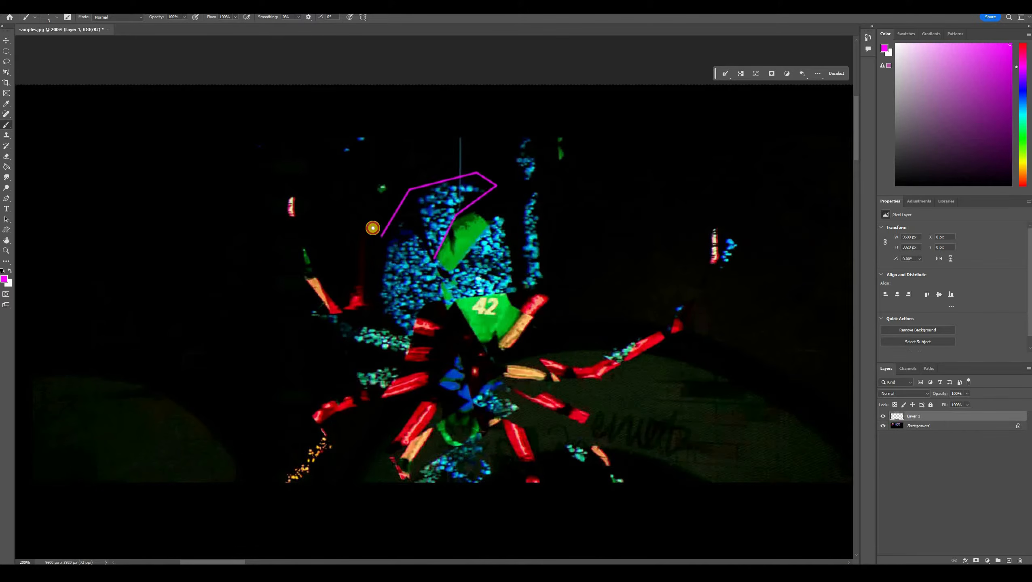
# - Outline the green patch in red and the adjoining speckled triangle in yellow, and mark the other fragments and limb segments in purple
pyautogui.click(1024, 49)
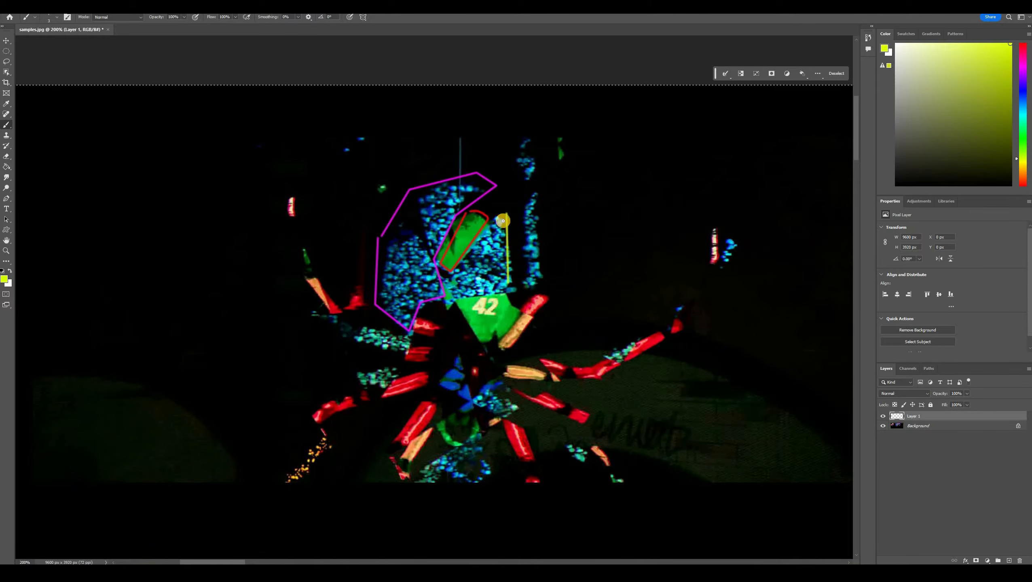
pyautogui.click(1022, 70)
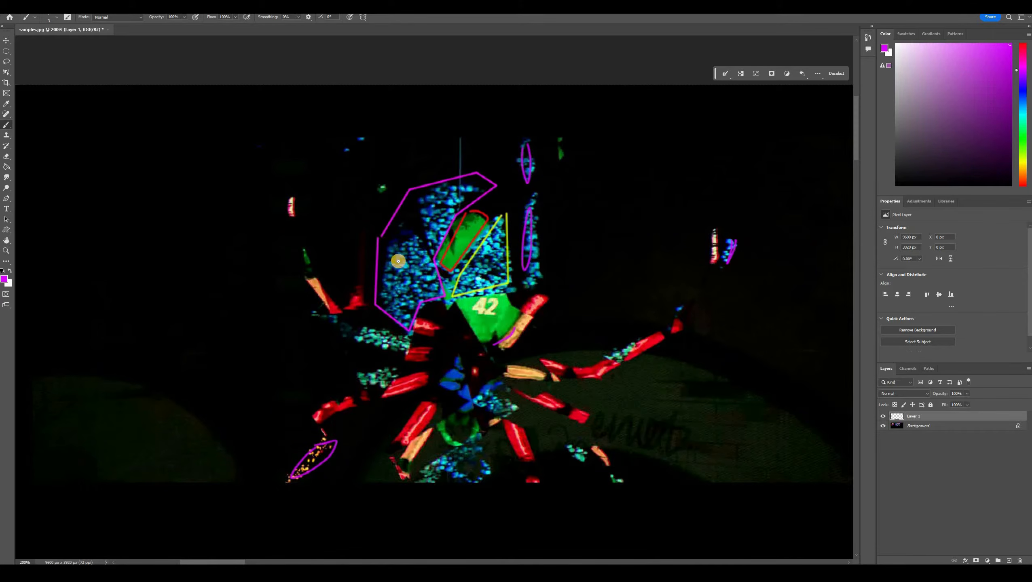
pyautogui.moveTo(363, 193); pyautogui.dragTo(402, 258)
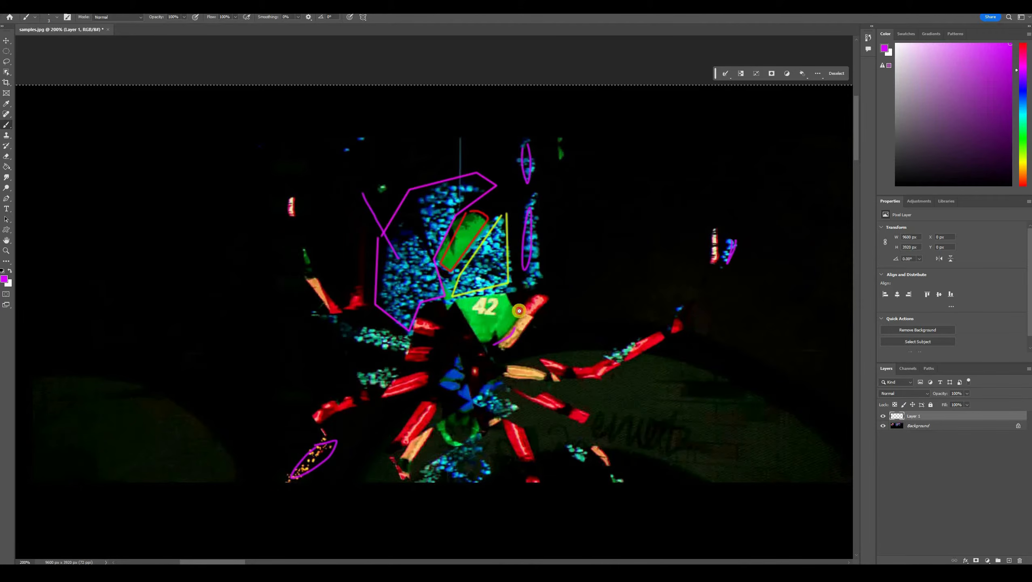
pyautogui.moveTo(524, 312); pyautogui.dragTo(546, 299)
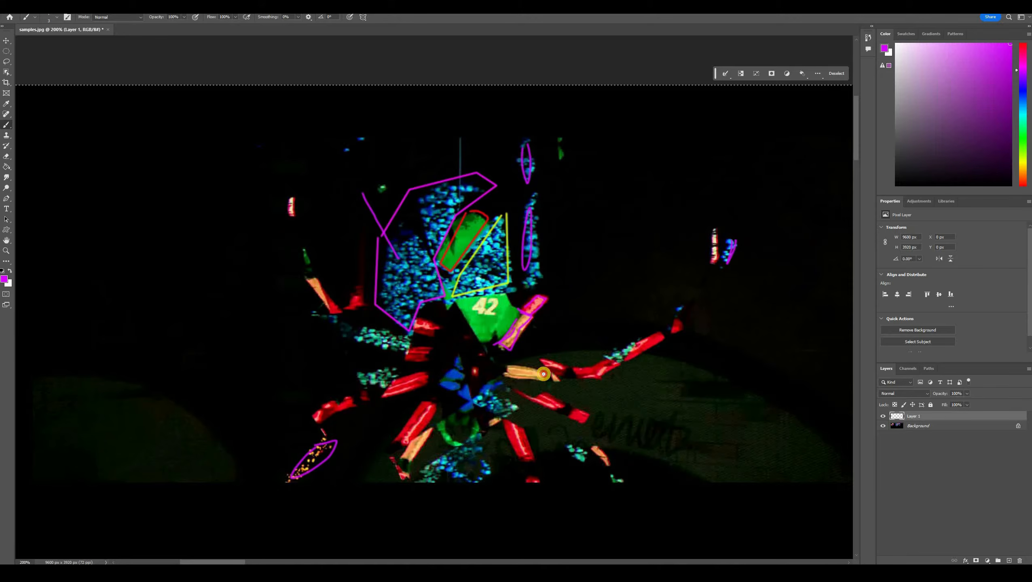
pyautogui.moveTo(547, 371)
pyautogui.mouseDown()
pyautogui.moveTo(505, 374)
pyautogui.moveTo(589, 377)
pyautogui.mouseUp()
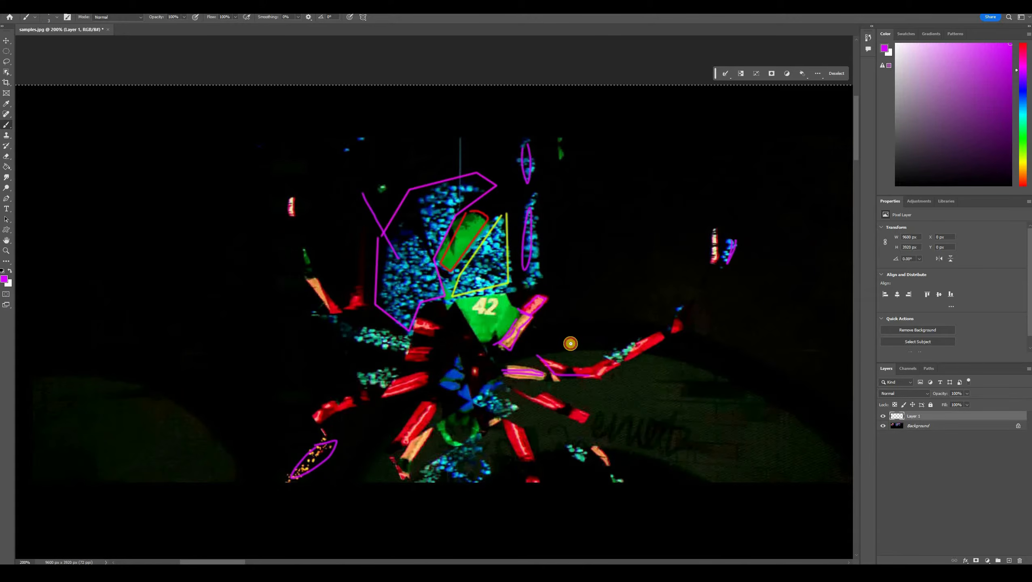
# - Draw small purple arrows beside the figure's limbs to indicate the directions in which the fragments are offset
pyautogui.moveTo(565, 350)
pyautogui.mouseDown()
pyautogui.moveTo(562, 313)
pyautogui.moveTo(569, 318)
pyautogui.mouseUp()
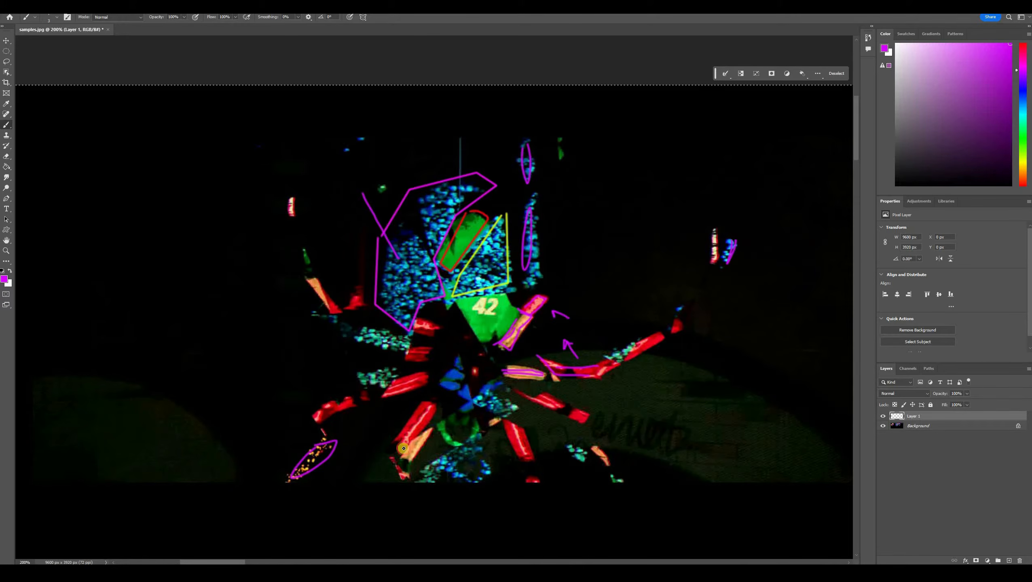
pyautogui.moveTo(369, 430); pyautogui.dragTo(394, 428)
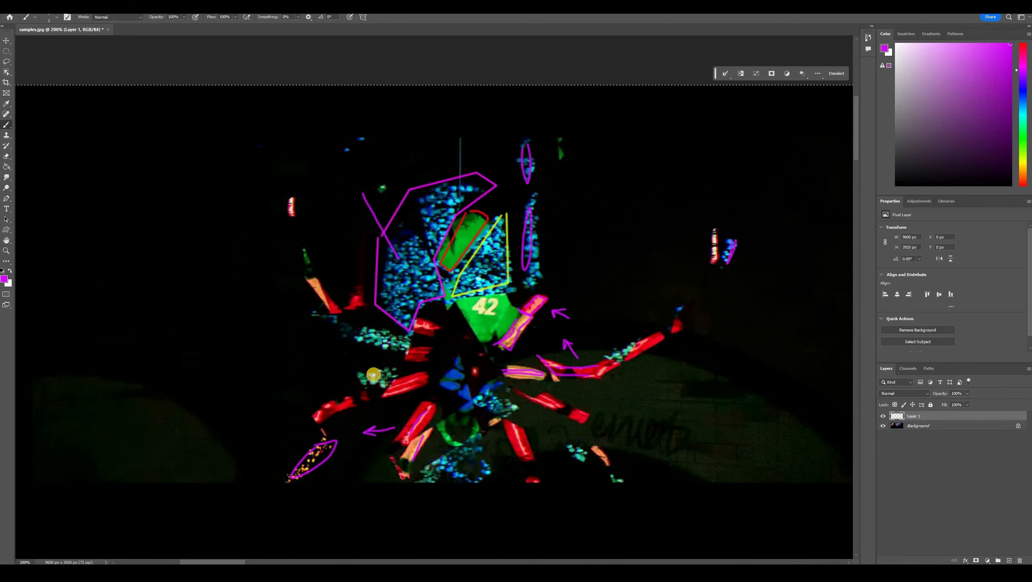
pyautogui.moveTo(367, 359)
pyautogui.mouseDown()
pyautogui.moveTo(373, 377)
pyautogui.moveTo(377, 367)
pyautogui.mouseUp()
pyautogui.moveTo(585, 436); pyautogui.dragTo(608, 439)
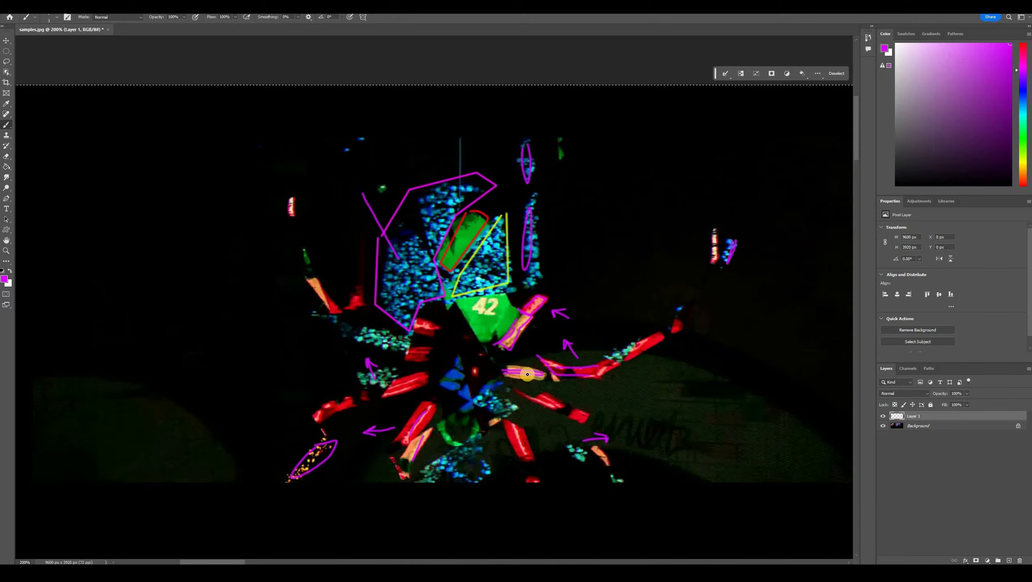
# - Add a short purple line at the orange limb segment and circle parts of the blue and teal speckled areas
pyautogui.moveTo(527, 375); pyautogui.dragTo(531, 353)
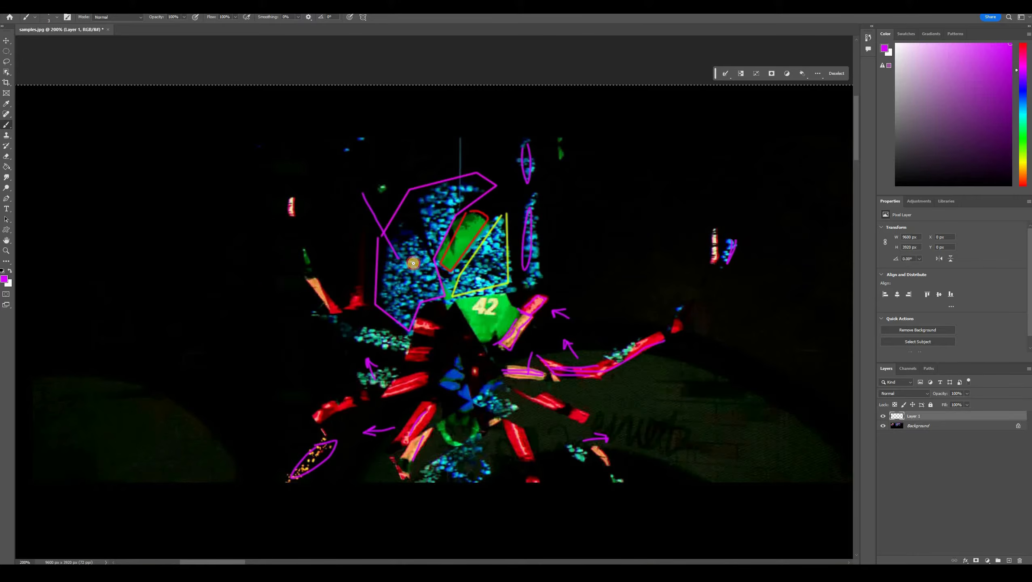
pyautogui.moveTo(413, 263); pyautogui.dragTo(396, 280)
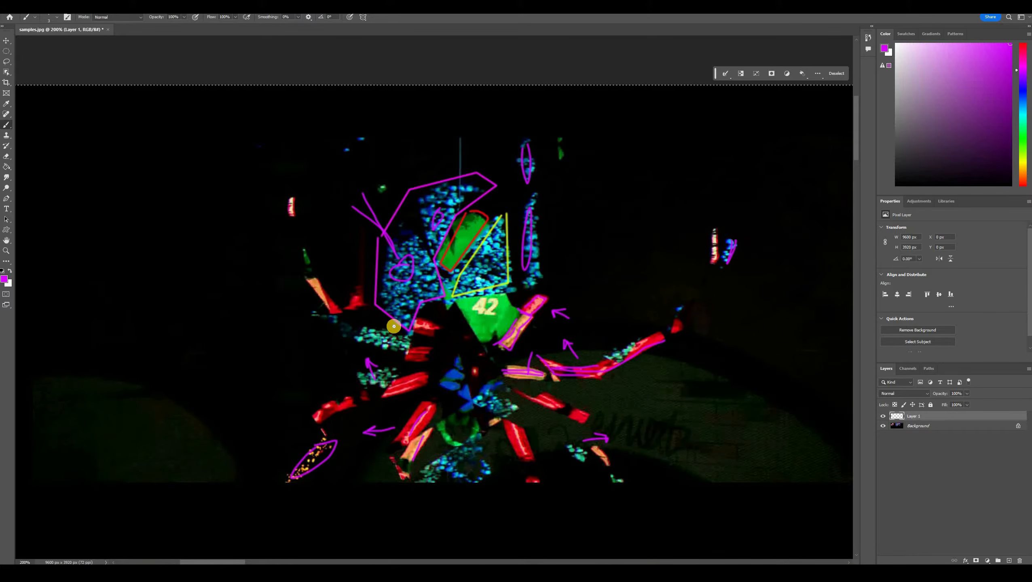
pyautogui.moveTo(385, 327)
pyautogui.mouseDown()
pyautogui.moveTo(395, 341)
pyautogui.moveTo(374, 329)
pyautogui.mouseUp()
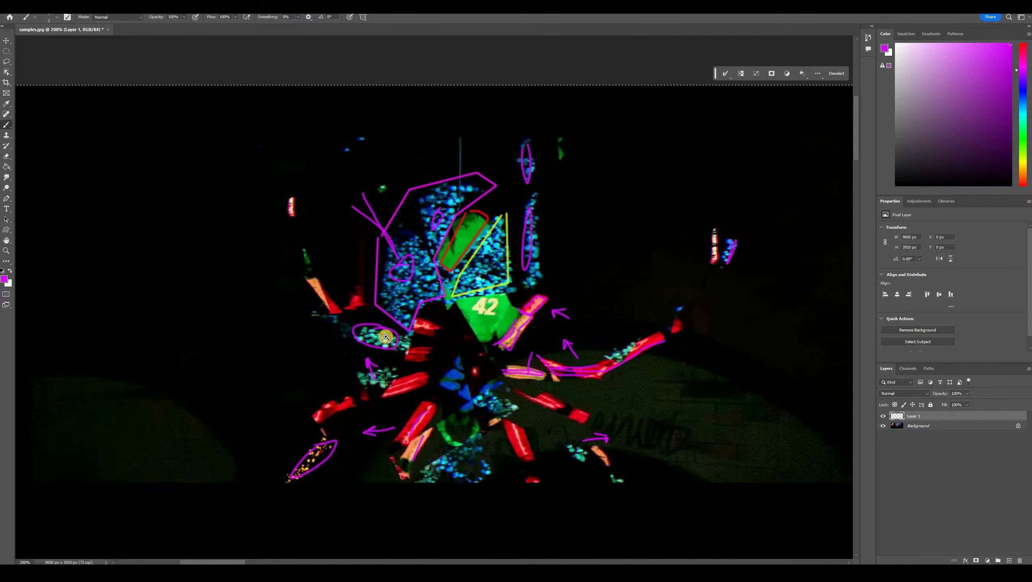
# - Examine the speckled areas of the annotated figure up close, then the halftone Marvel and Columbia title-card samples
pyautogui.press('z')
pyautogui.click(383, 330)
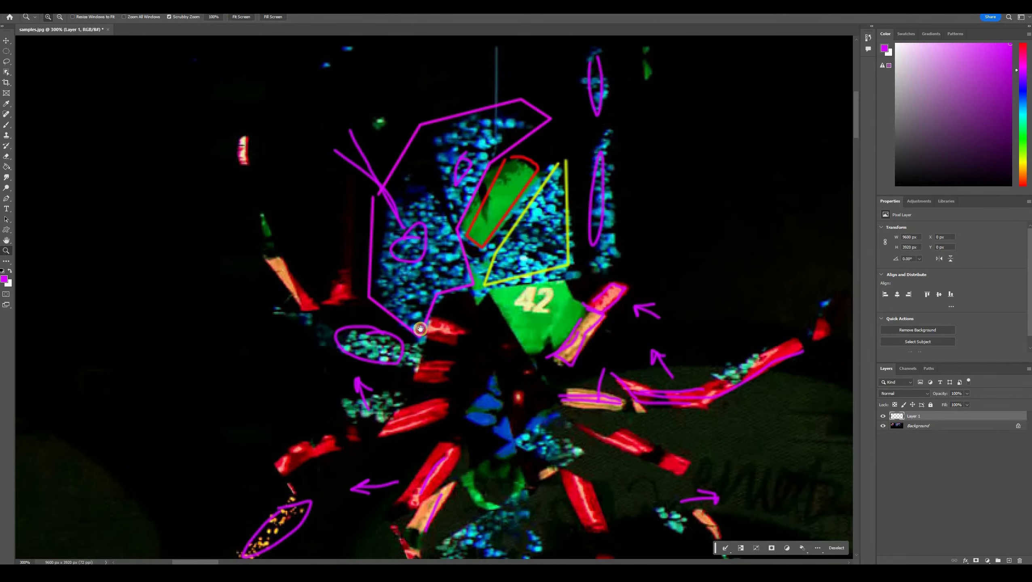
pyautogui.keyDown('alt'); pyautogui.click(376, 331); pyautogui.keyUp('alt')
pyautogui.moveTo(485, 307); pyautogui.dragTo(440, 287)
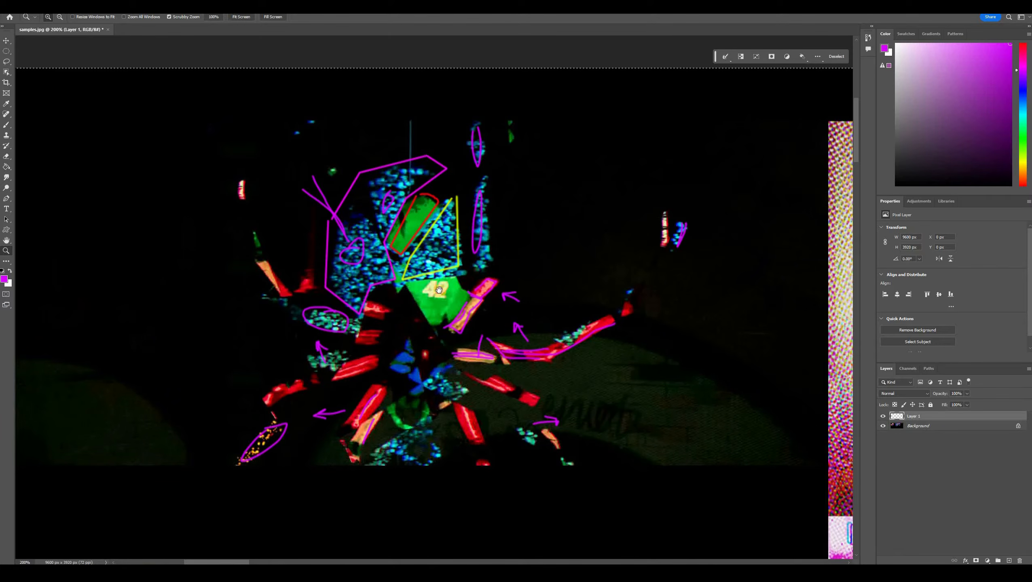
pyautogui.moveTo(568, 417); pyautogui.dragTo(421, 325)
pyautogui.moveTo(532, 262); pyautogui.dragTo(168, 42)
pyautogui.moveTo(615, 394); pyautogui.dragTo(374, 129)
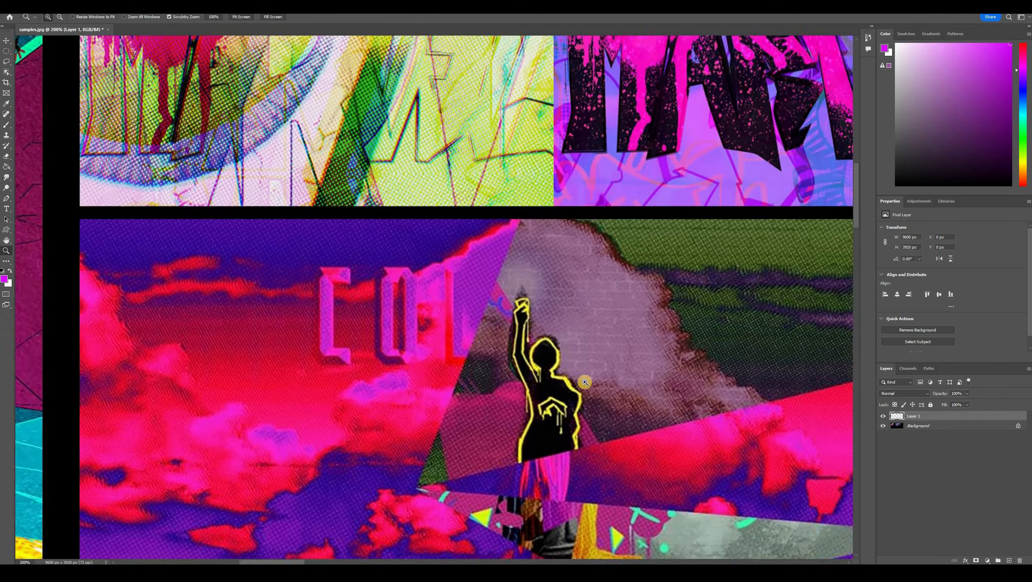
pyautogui.moveTo(584, 385); pyautogui.dragTo(521, 277)
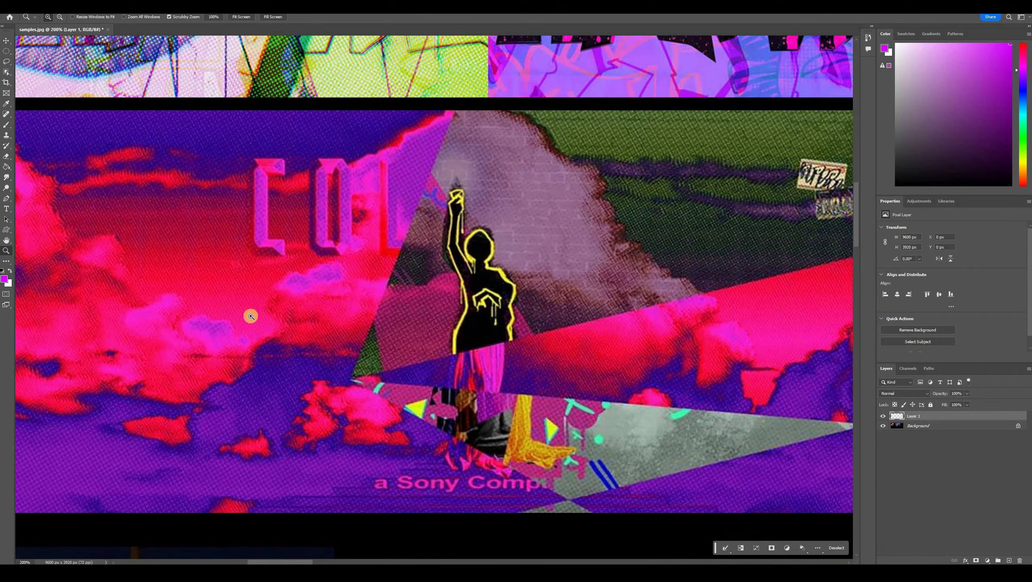
pyautogui.keyDown('alt'); pyautogui.click(461, 345); pyautogui.keyUp('alt')
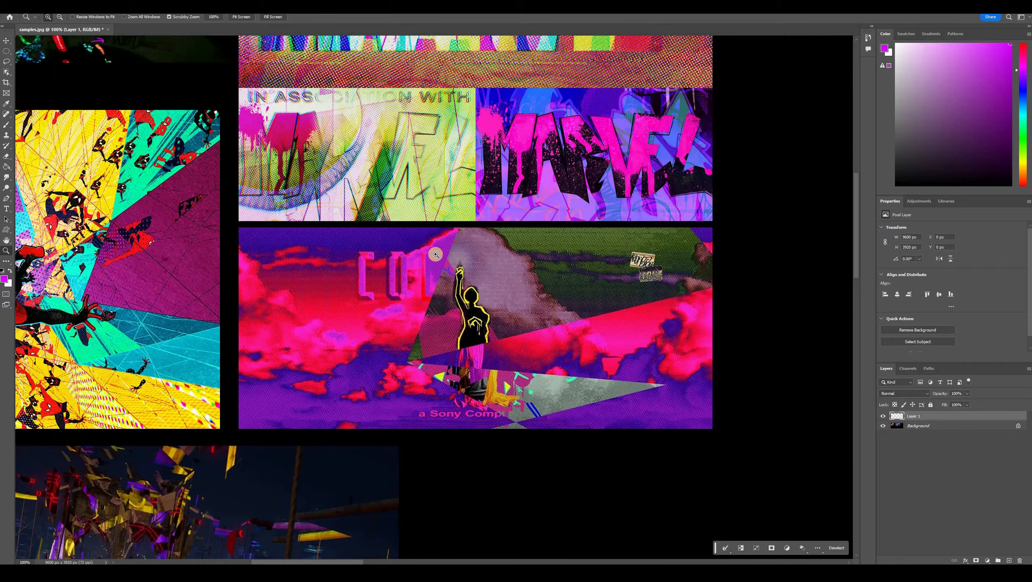
pyautogui.moveTo(97, 217); pyautogui.dragTo(500, 397)
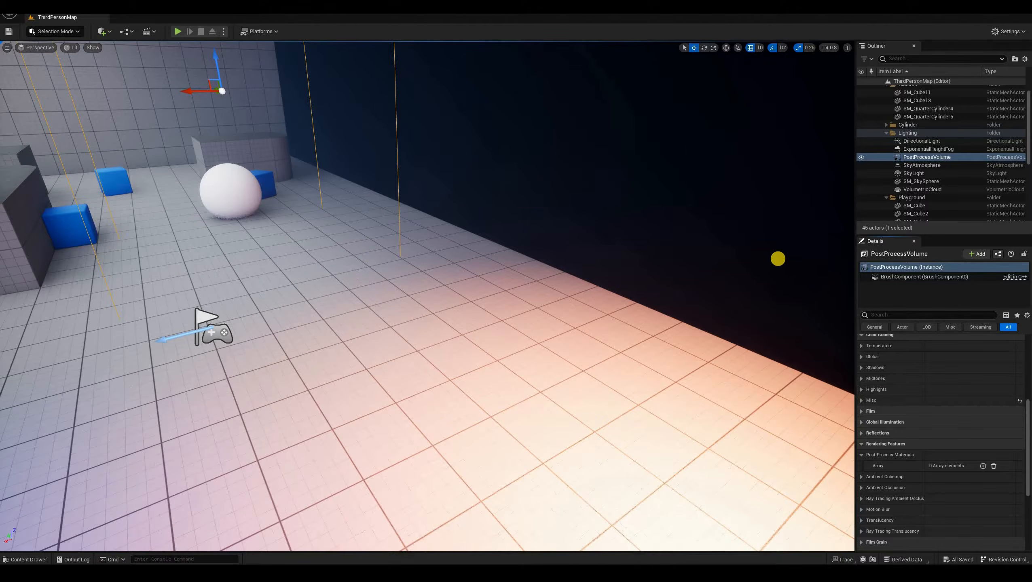
# - In Unreal Editor, create a material named PP_glitch_tutorial in the Comic_shader/Tutorial folder and open it for editing
pyautogui.moveTo(778, 258); pyautogui.dragTo(857, 224, button='right')
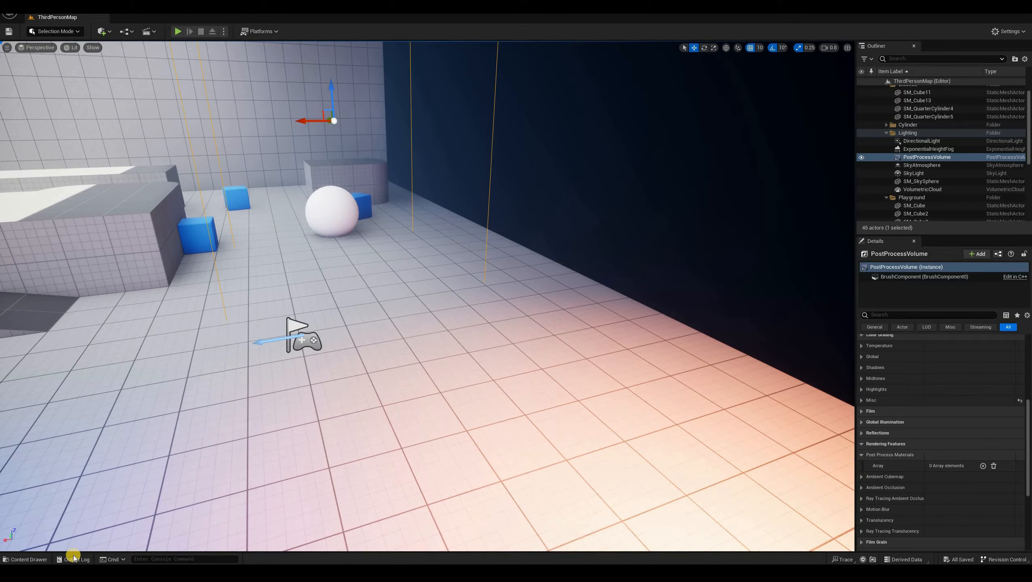
pyautogui.click(28, 561)
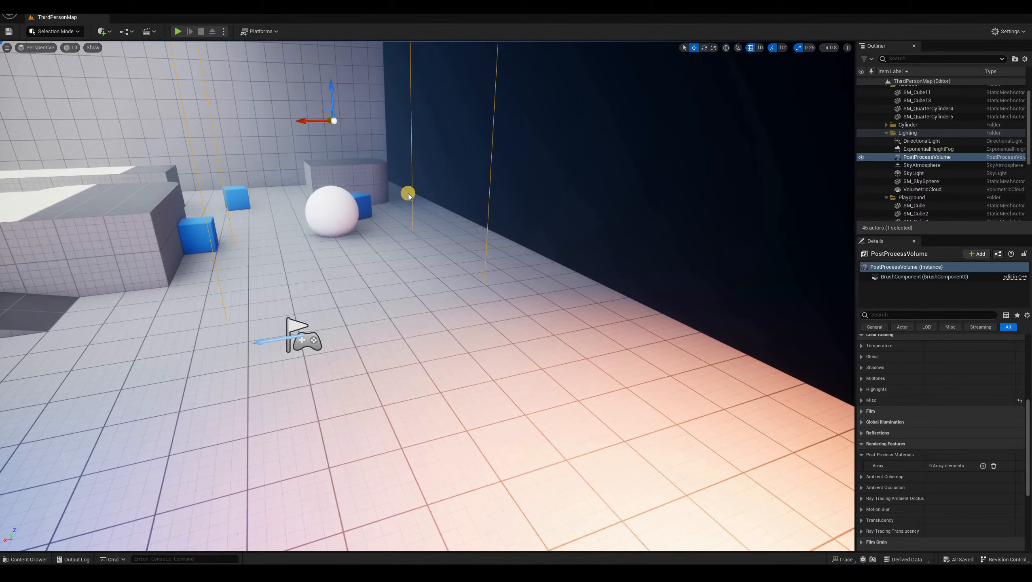
pyautogui.hotkey('ctrl', 'space')
pyautogui.rightClick(455, 390)
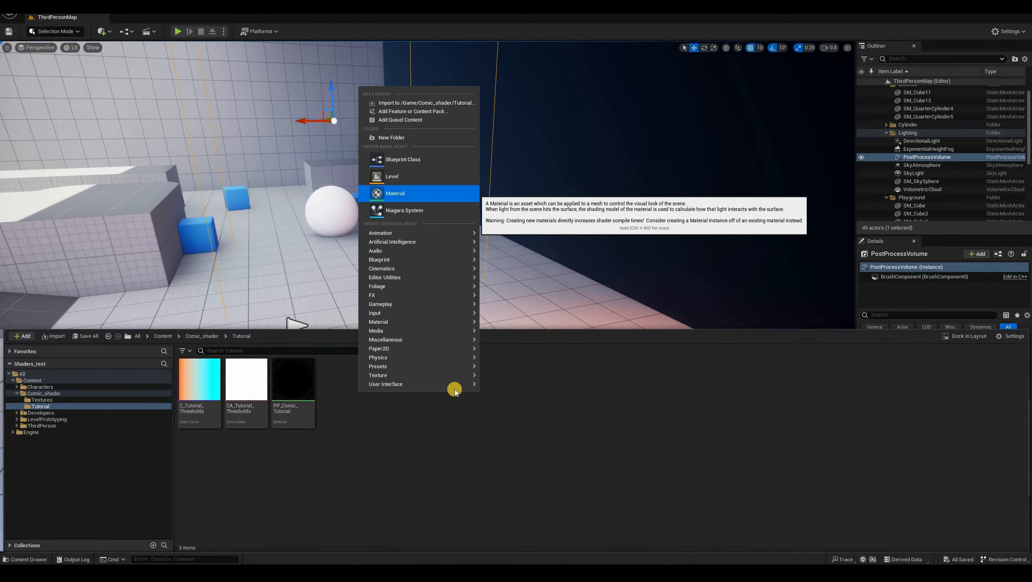
pyautogui.press('Return')
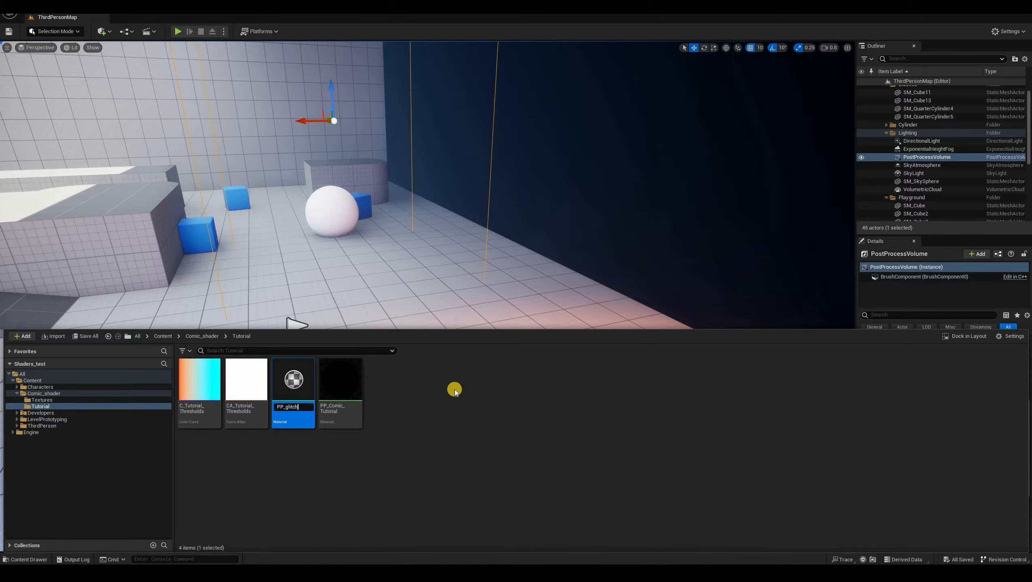
pyautogui.write('PP_glitch_tutorial')
pyautogui.click(703, 92)
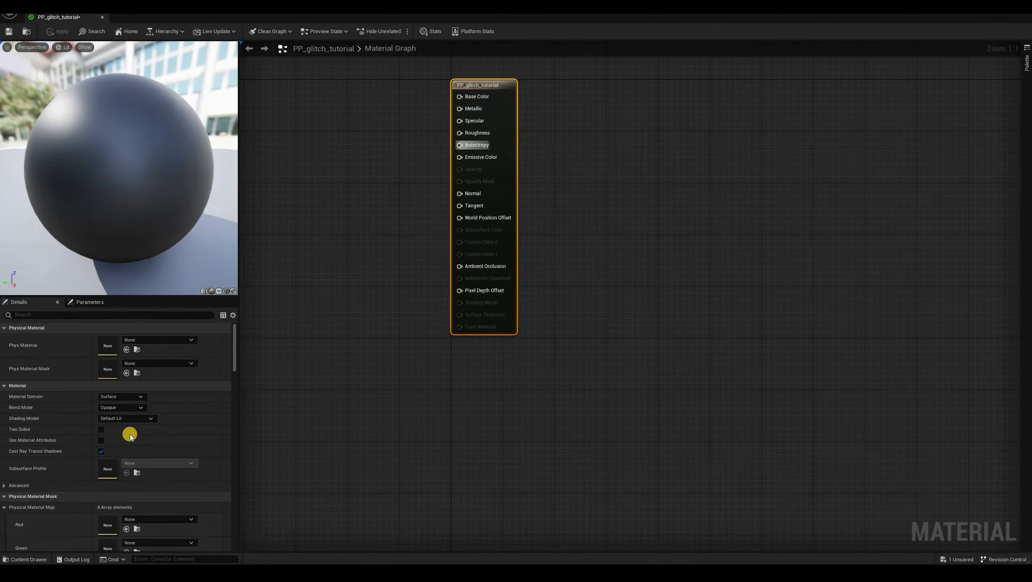
# - Set the material's domain to Post Process and its Blendable Location to Before Tonemapping
pyautogui.moveTo(399, 141); pyautogui.dragTo(503, 163, button='right')
pyautogui.click(127, 397)
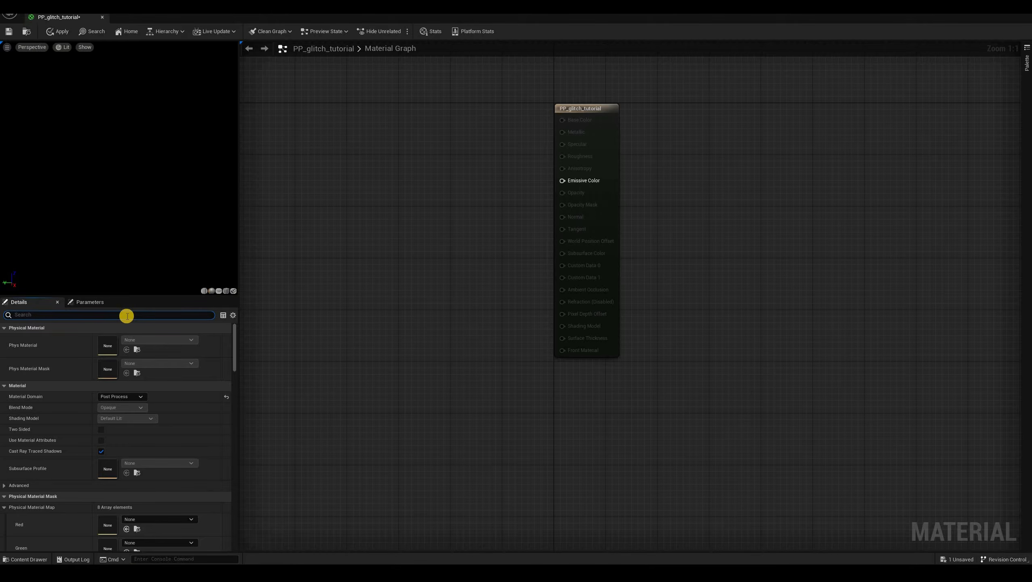
pyautogui.write('blen')
pyautogui.click(124, 383)
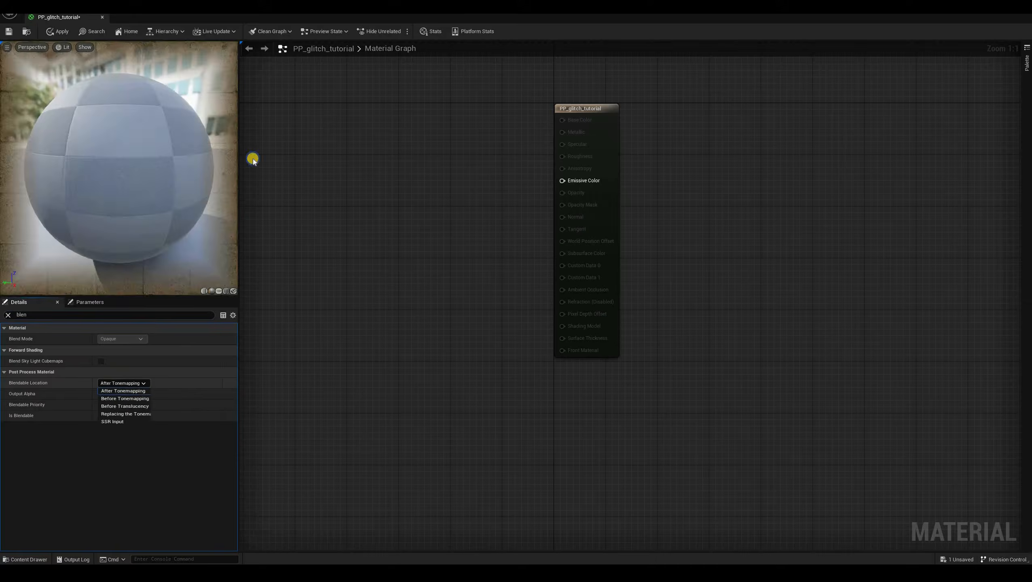
pyautogui.click(125, 398)
# - Add a SceneTexture node to the material graph, well to the left of the PP_glitch_tutorial output node
pyautogui.moveTo(348, 274); pyautogui.dragTo(396, 288, button='right')
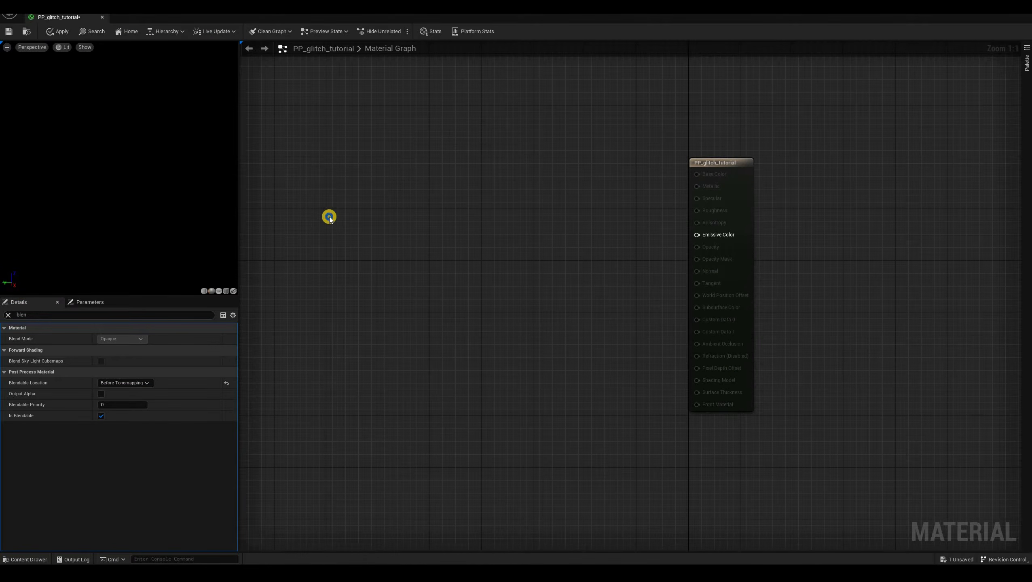
pyautogui.rightClick(328, 217)
pyautogui.write('scene')
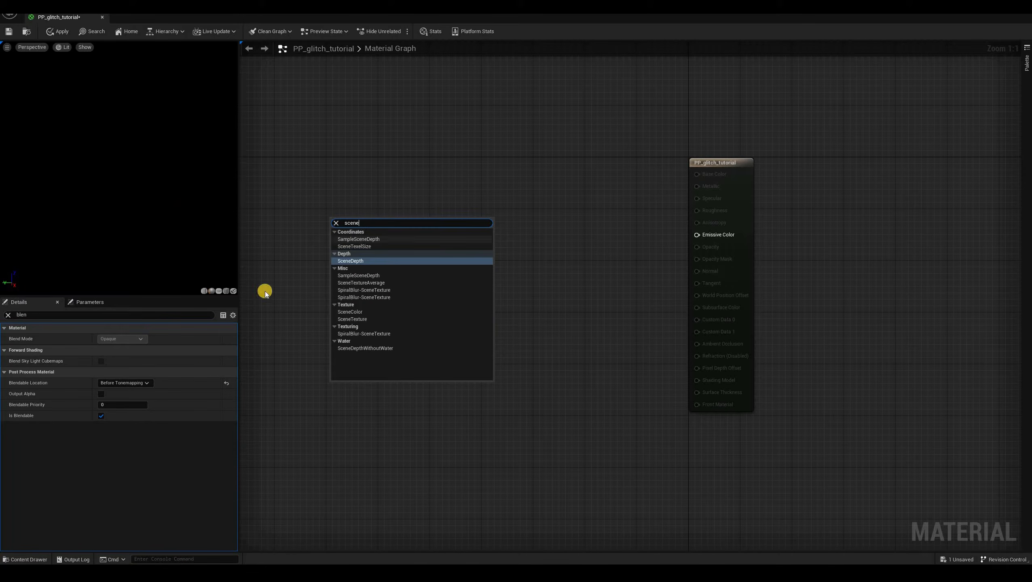
pyautogui.click(352, 319)
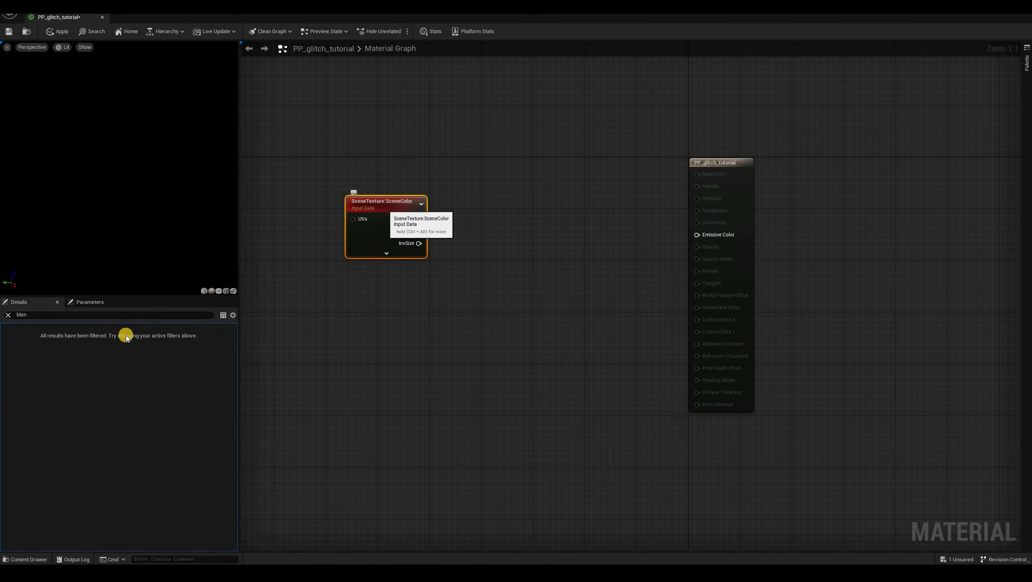
# - Clear the Details filter and set the SceneTexture node's Scene Texture Id to CustomStencil
pyautogui.click(8, 315)
pyautogui.click(4, 328)
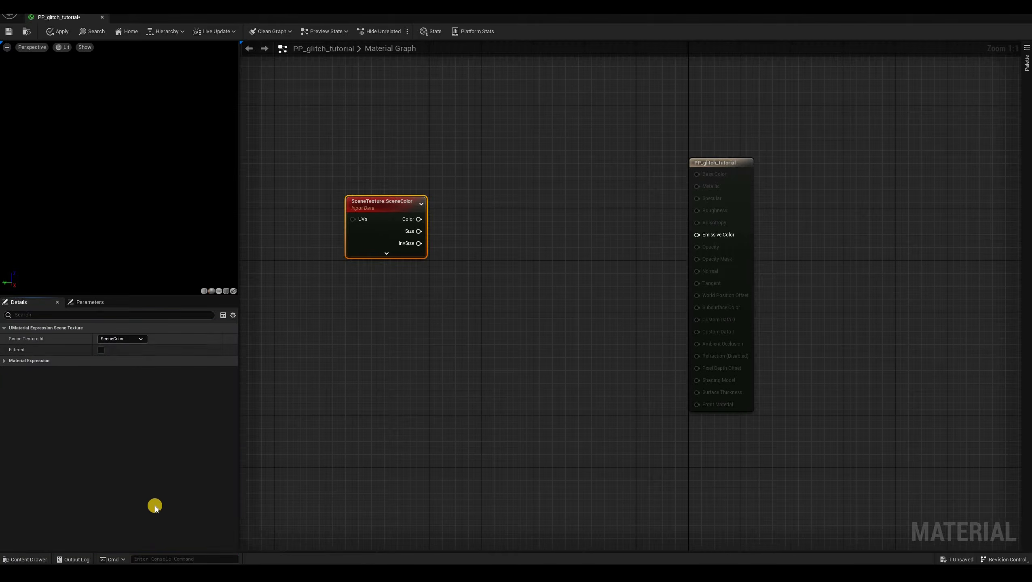
pyautogui.click(122, 339)
pyautogui.scroll(-2, 147, 508)
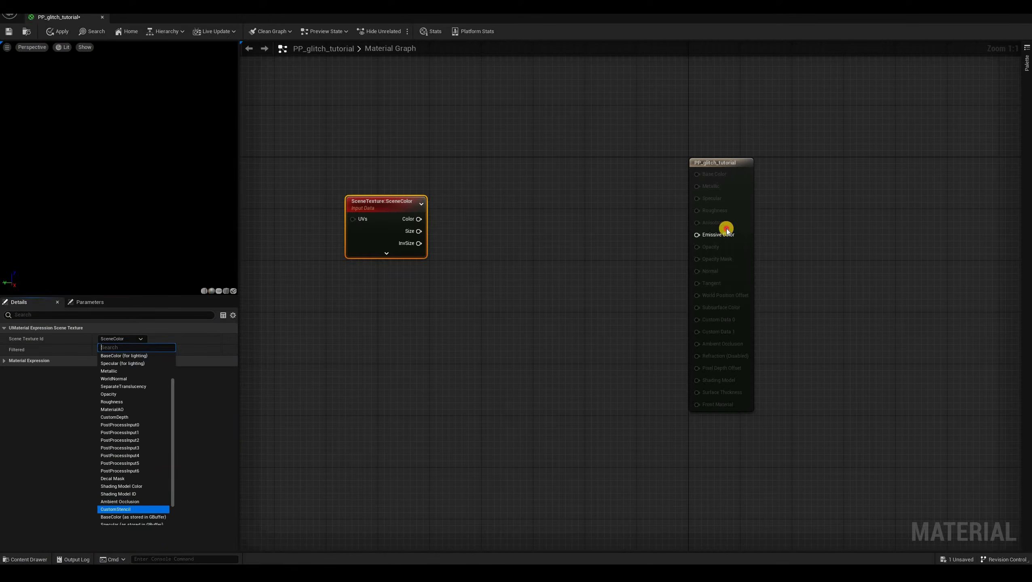
pyautogui.click(115, 522)
# - Connect the CustomStencil node's Color output to the material's Emissive Color, align the node with it, and save the material
pyautogui.moveTo(426, 219); pyautogui.dragTo(697, 235)
pyautogui.moveTo(394, 201)
pyautogui.mouseDown()
pyautogui.moveTo(393, 232)
pyautogui.moveTo(394, 217)
pyautogui.mouseUp()
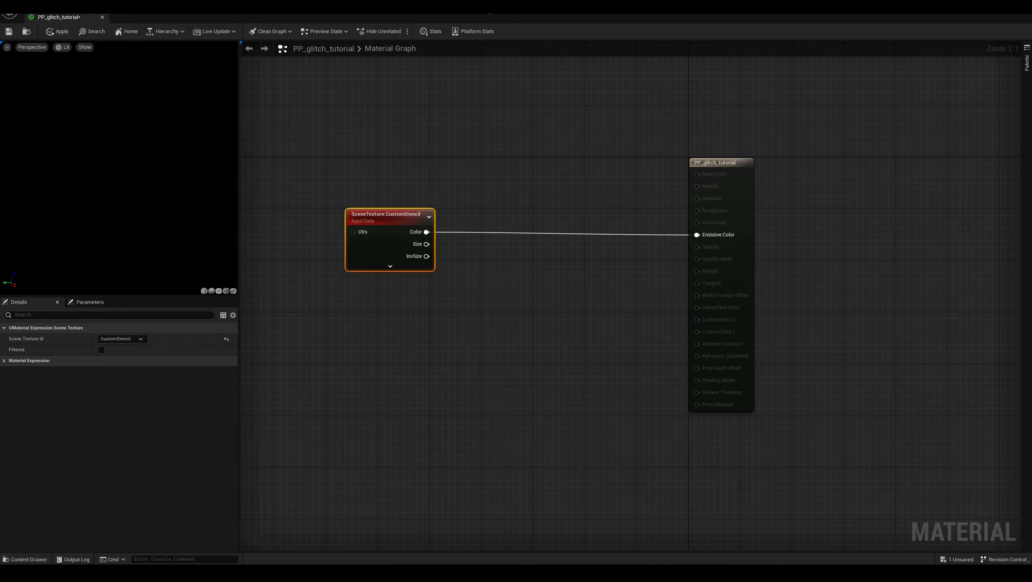
pyautogui.hotkey('ctrl', 's')
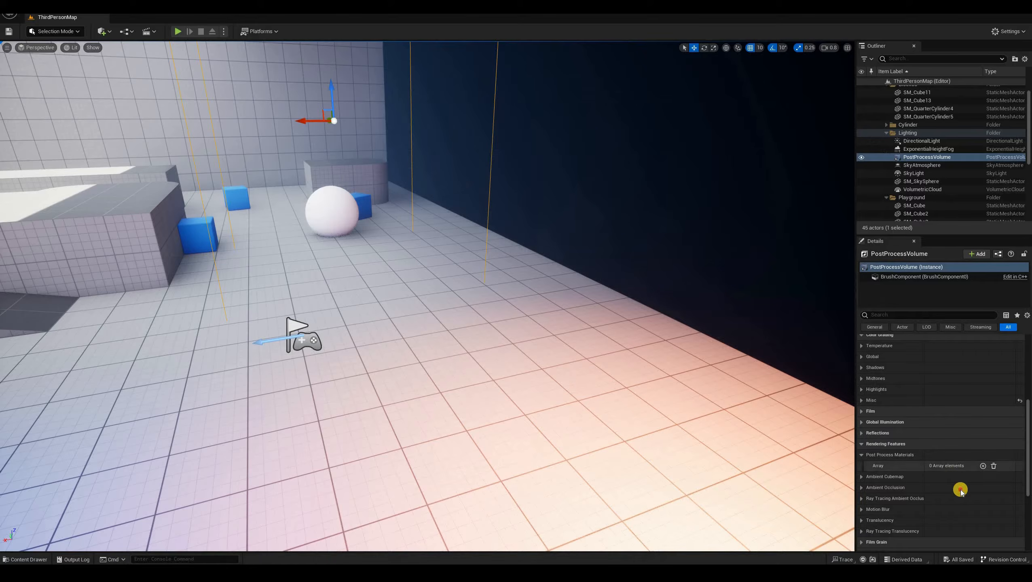
# - In the level's PostProcessVolume, add a Post Process Materials array element as an asset reference and assign PP_glitch_tutorial to it
pyautogui.click(953, 470)
pyautogui.click(948, 477)
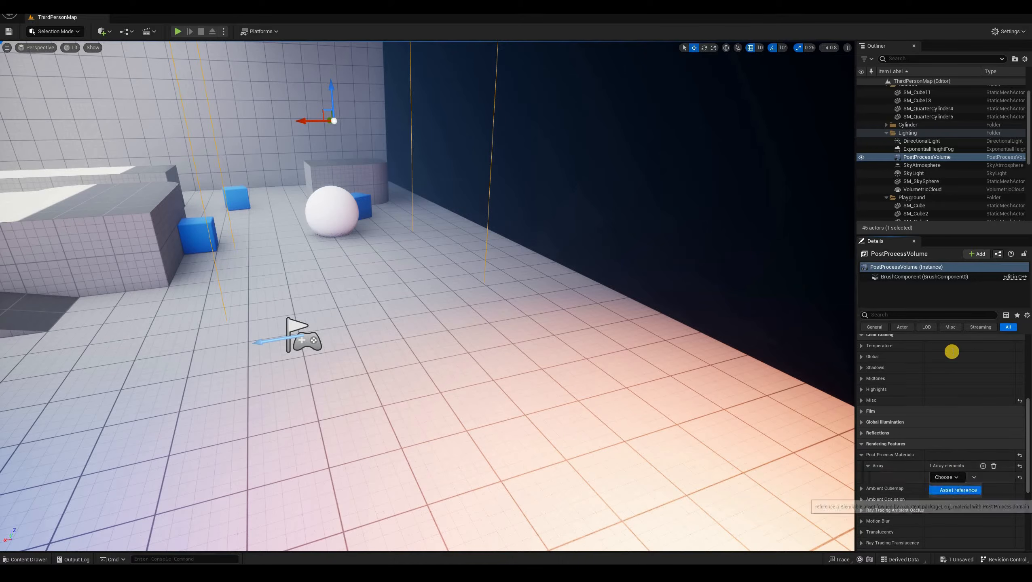
pyautogui.click(954, 491)
pyautogui.click(941, 477)
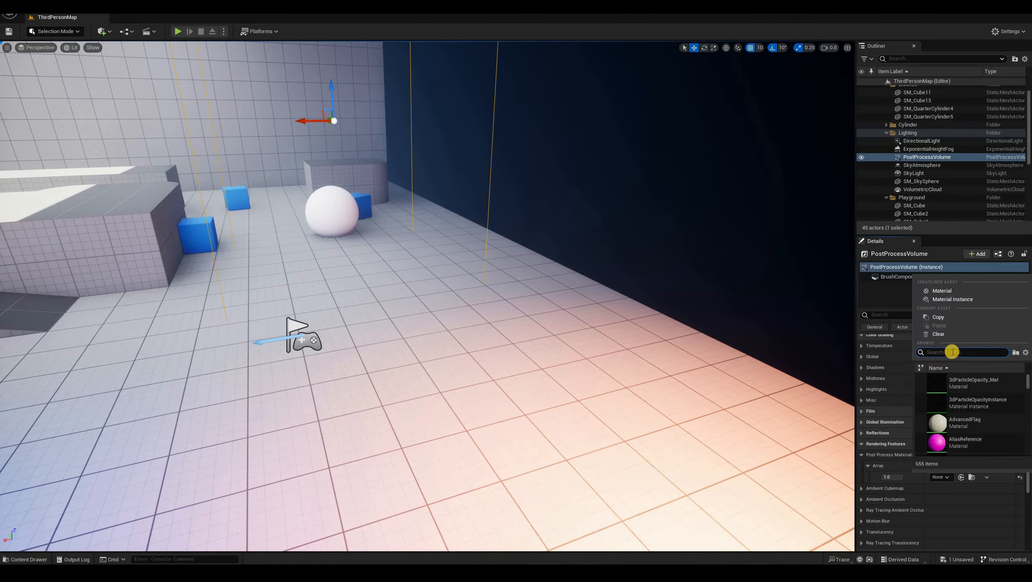
pyautogui.write('pp_gli')
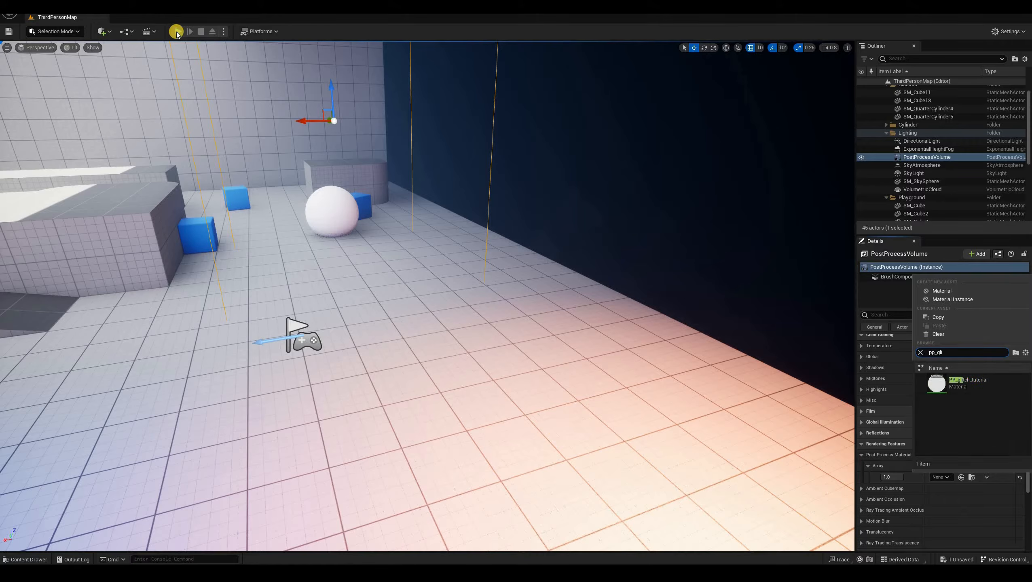
pyautogui.click(972, 380)
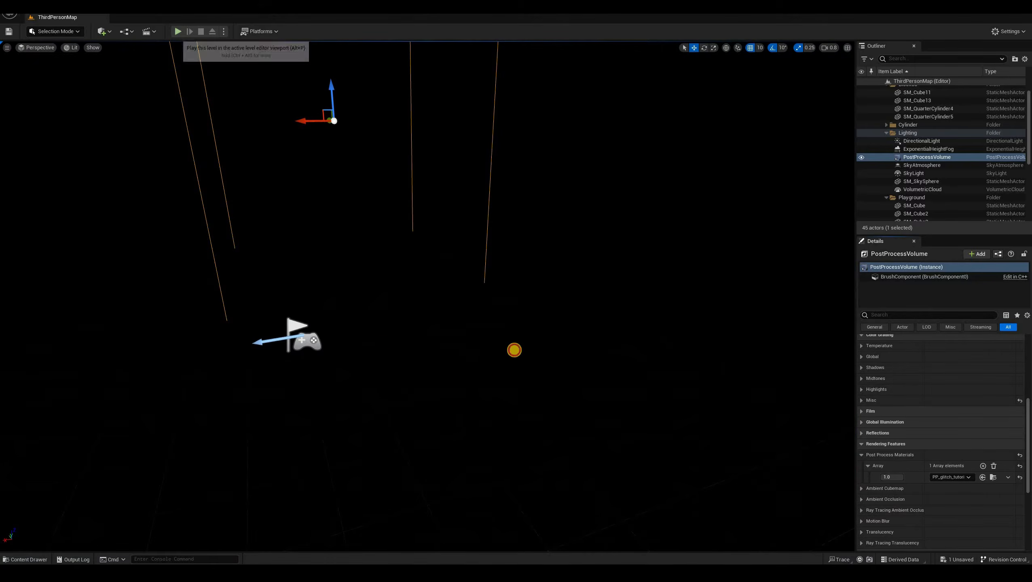
# - Play the level to check the character's custom stencil mask, and stop the session
pyautogui.hotkey('alt', 'p')
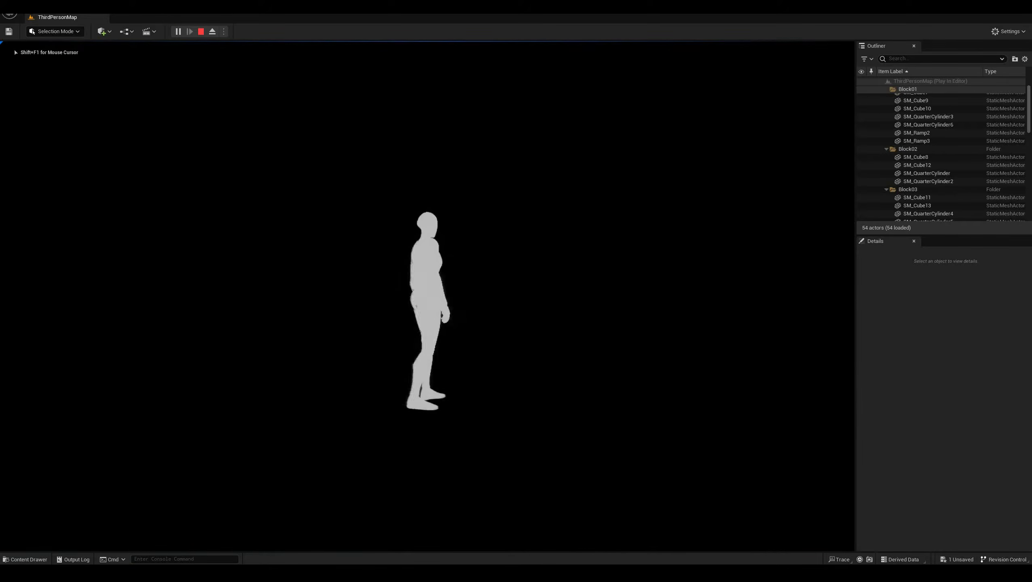
pyautogui.click(197, 122)
pyautogui.hotkey('shift', 'F1')
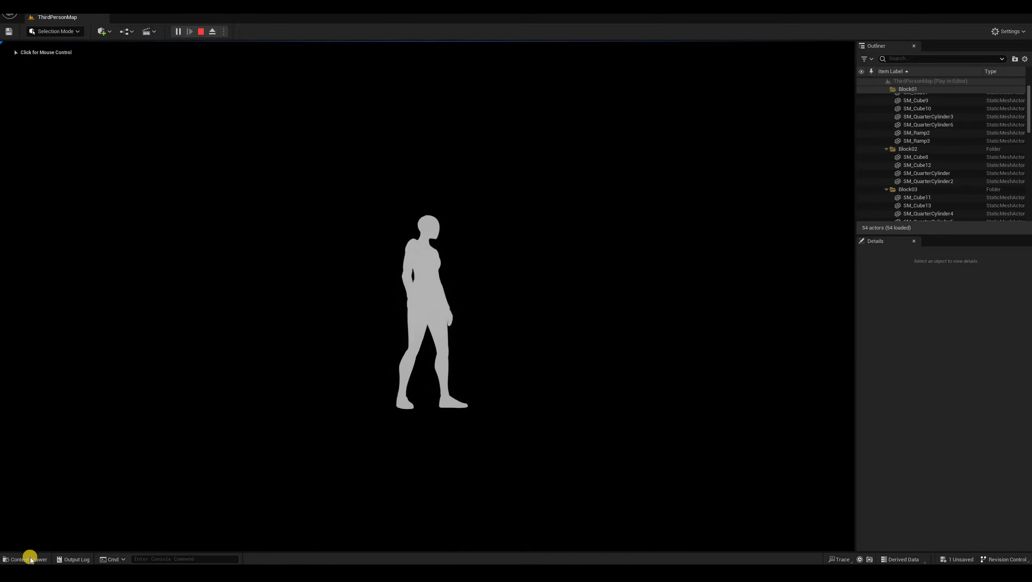
pyautogui.press('Escape')
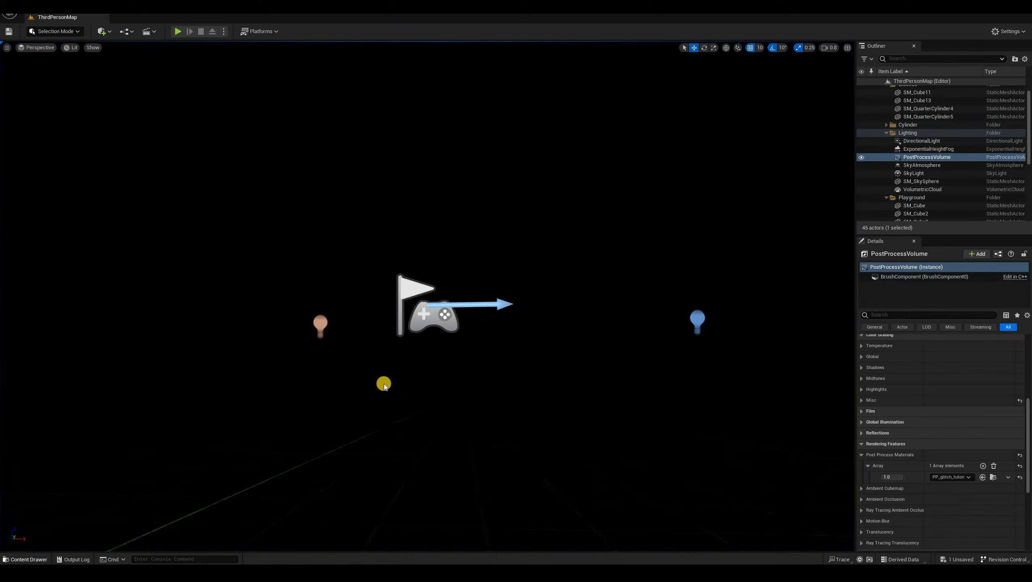
# - Browse the Comic_shader Textures folder and examine the mid_triangle_bool, mid_voronoi and mid_chebyishev shape textures
pyautogui.click(22, 560)
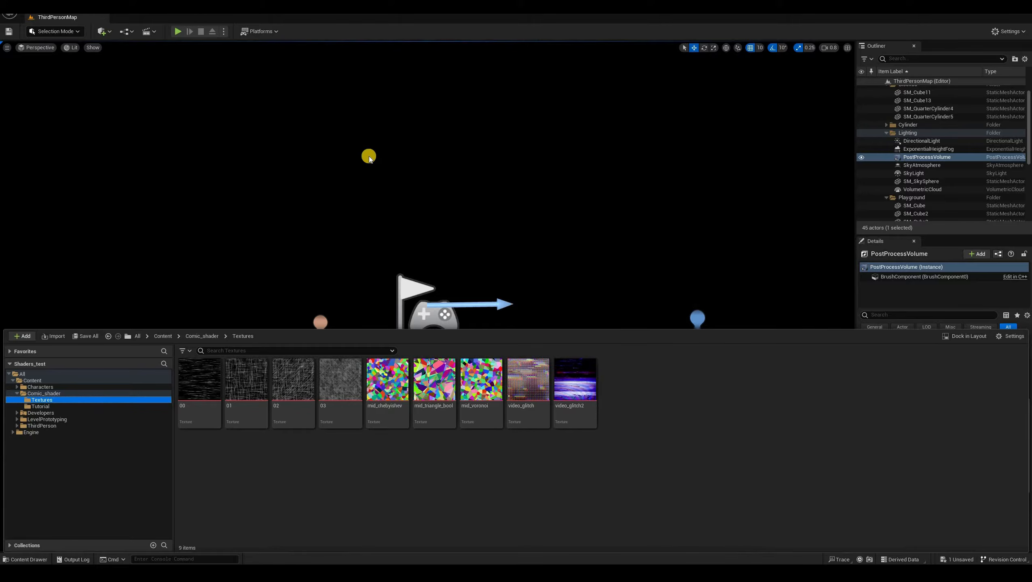
pyautogui.moveTo(262, 573)
pyautogui.click(296, 541)
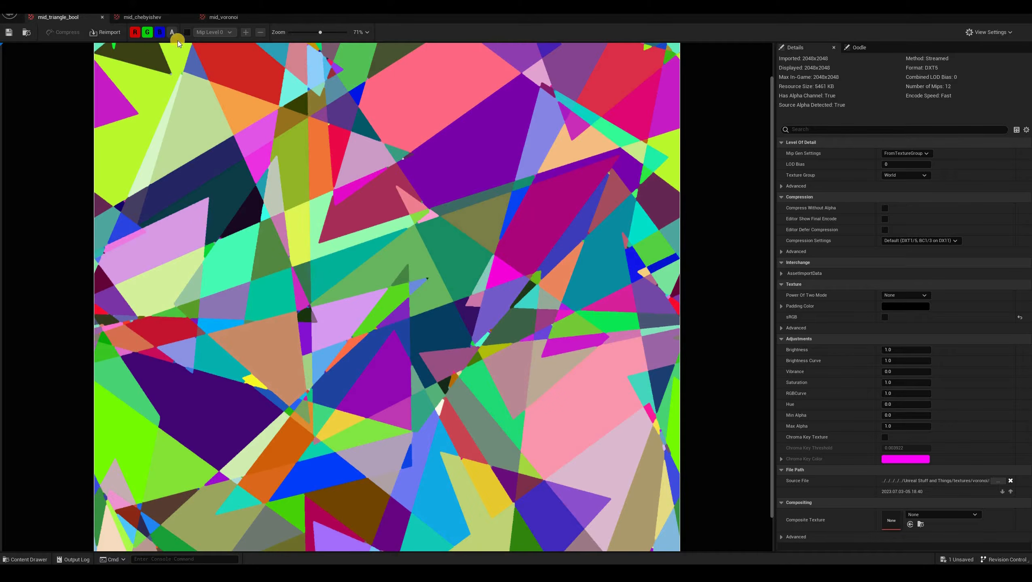
pyautogui.click(217, 18)
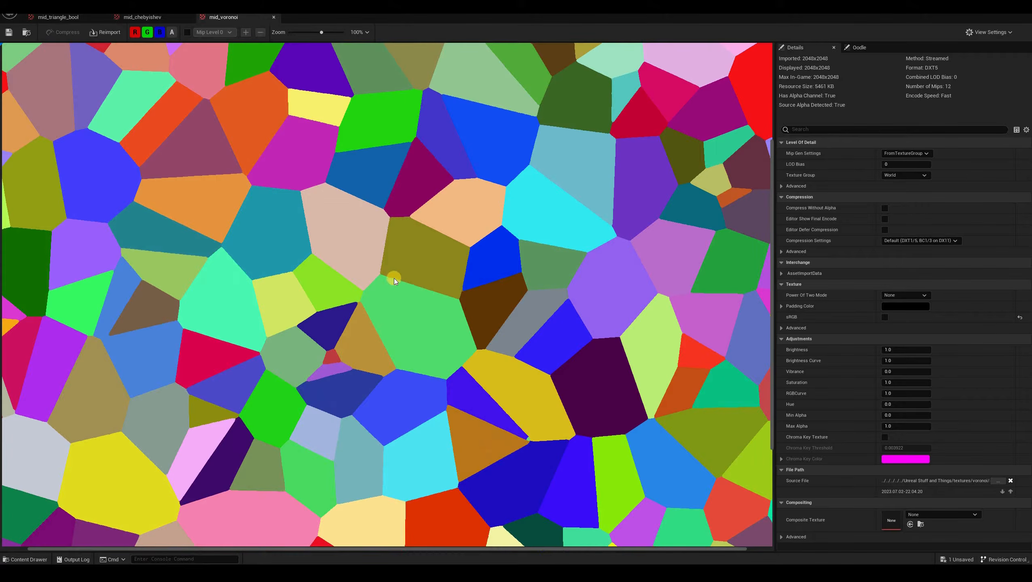
pyautogui.scroll(-2, 419, 270)
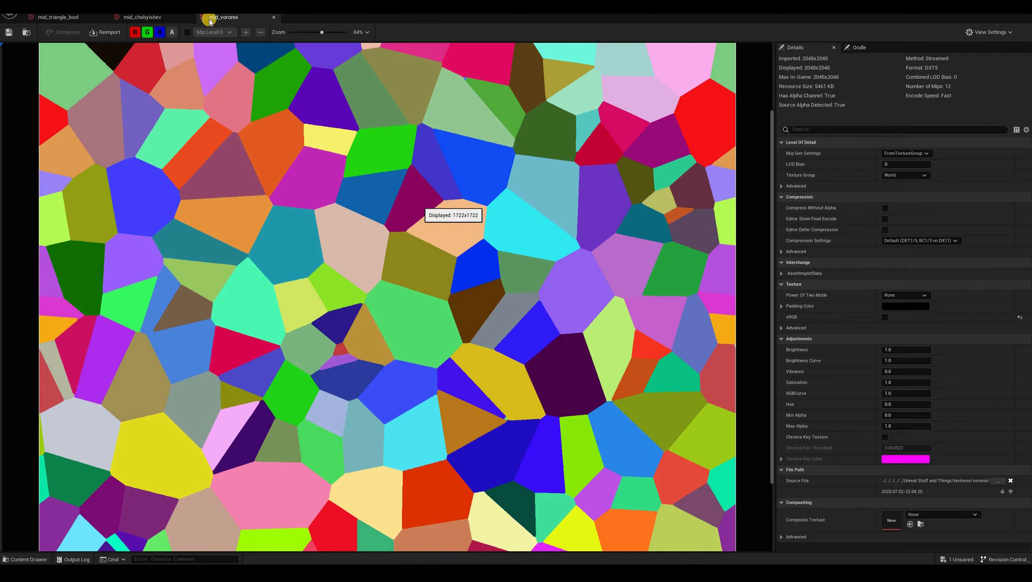
pyautogui.click(156, 19)
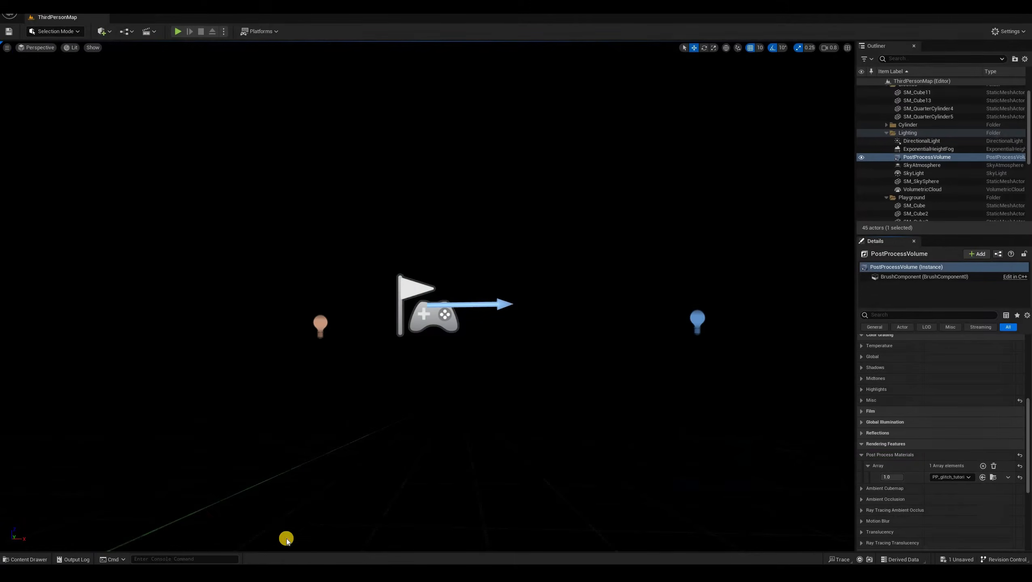
# - Return to the PP_glitch_tutorial material graph and move the CustomStencil node lower and further from the output node
pyautogui.hotkey('ctrl', 'space')
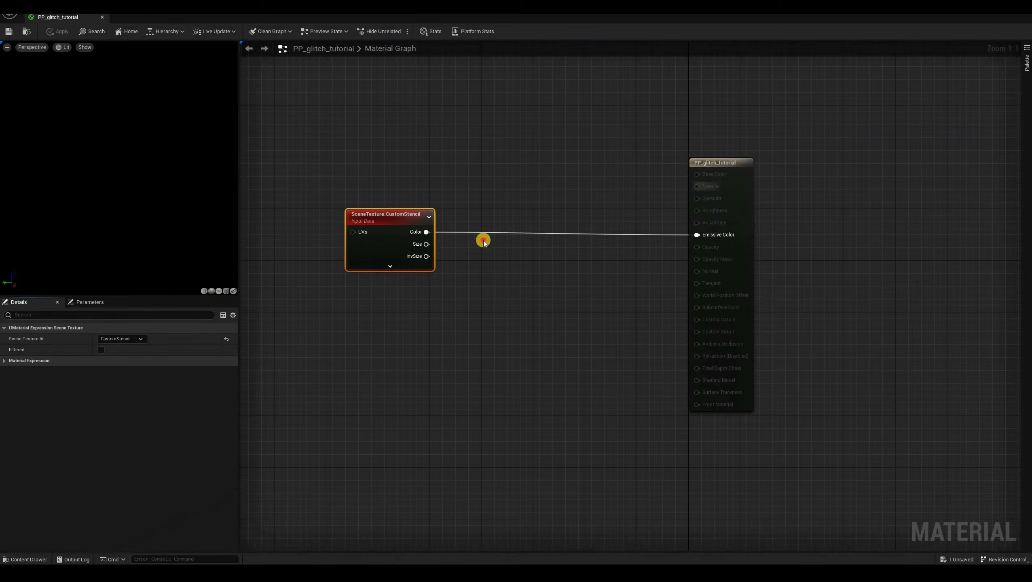
pyautogui.click(414, 322)
pyautogui.moveTo(414, 330); pyautogui.dragTo(514, 357, button='right')
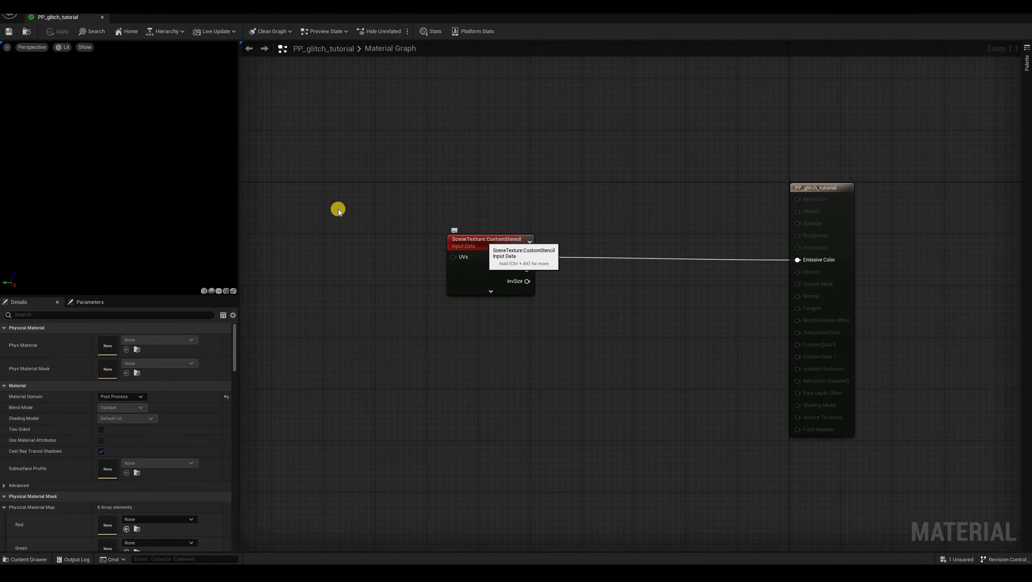
pyautogui.moveTo(484, 239); pyautogui.dragTo(413, 330)
# - Add a TextureObjectParameter node above and left of the CustomStencil node and name it ShapeTexture
pyautogui.moveTo(338, 209); pyautogui.dragTo(439, 229, button='right')
pyautogui.rightClick(338, 208)
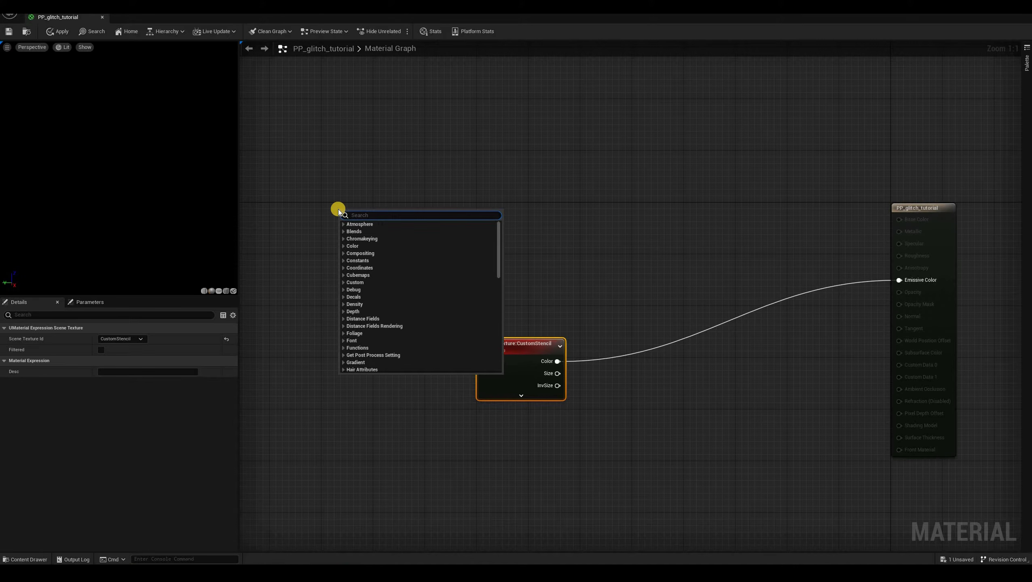
pyautogui.write('para')
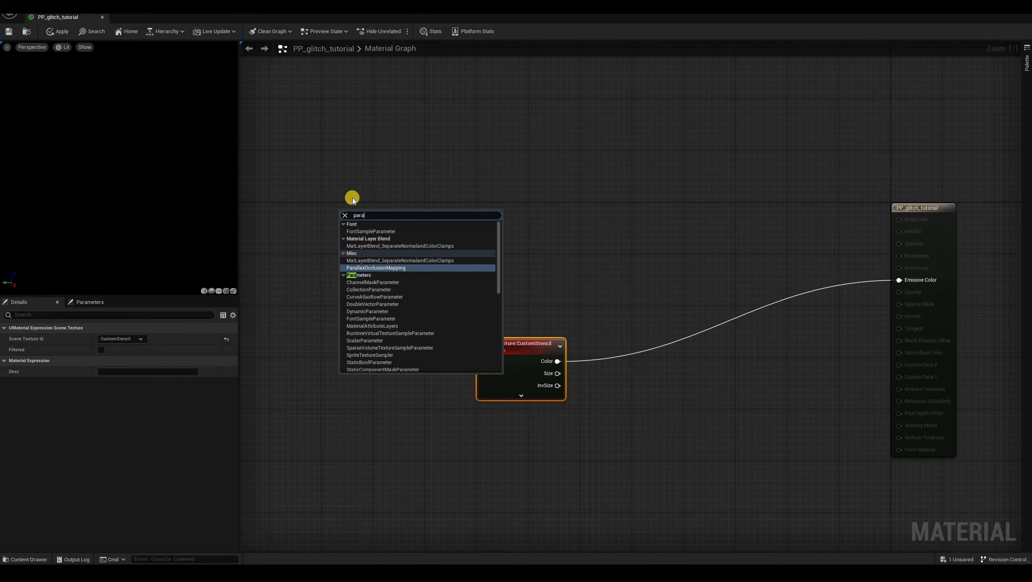
pyautogui.write('mete')
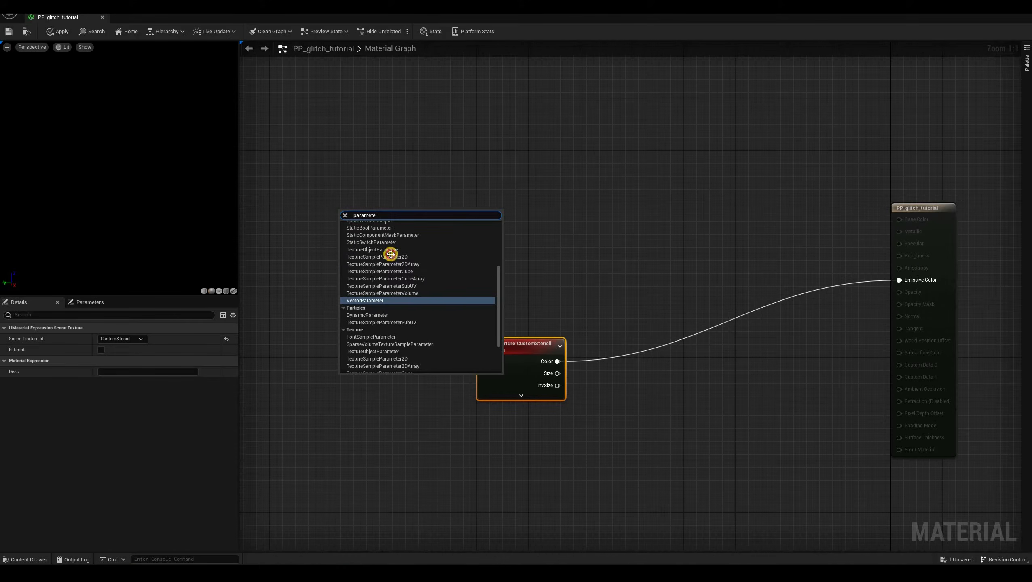
pyautogui.write('r')
pyautogui.press('Escape')
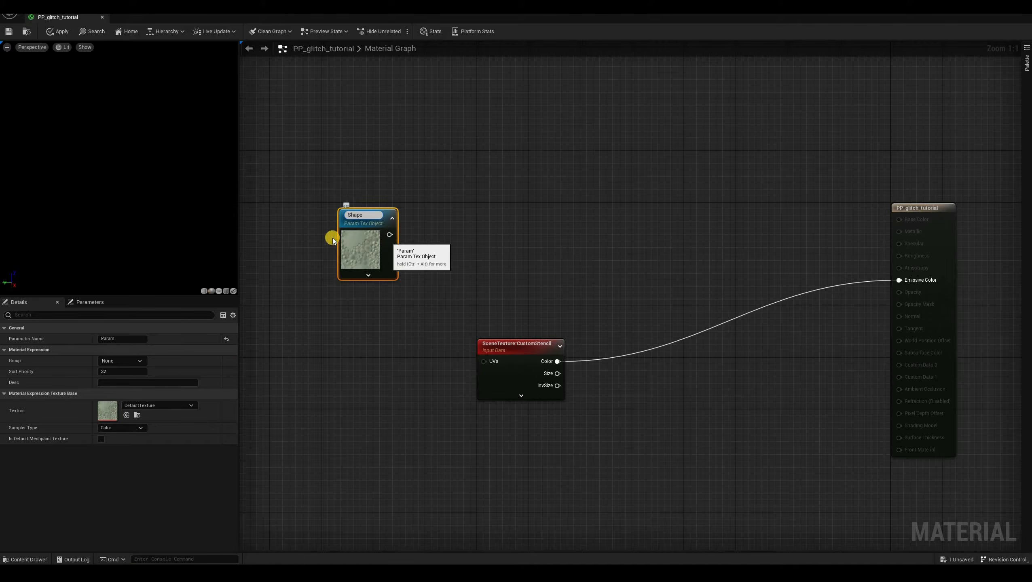
pyautogui.write('re')
# - Assign the mid_voronoi texture to the ShapeTexture parameter and reposition its node in the graph
pyautogui.click(154, 406)
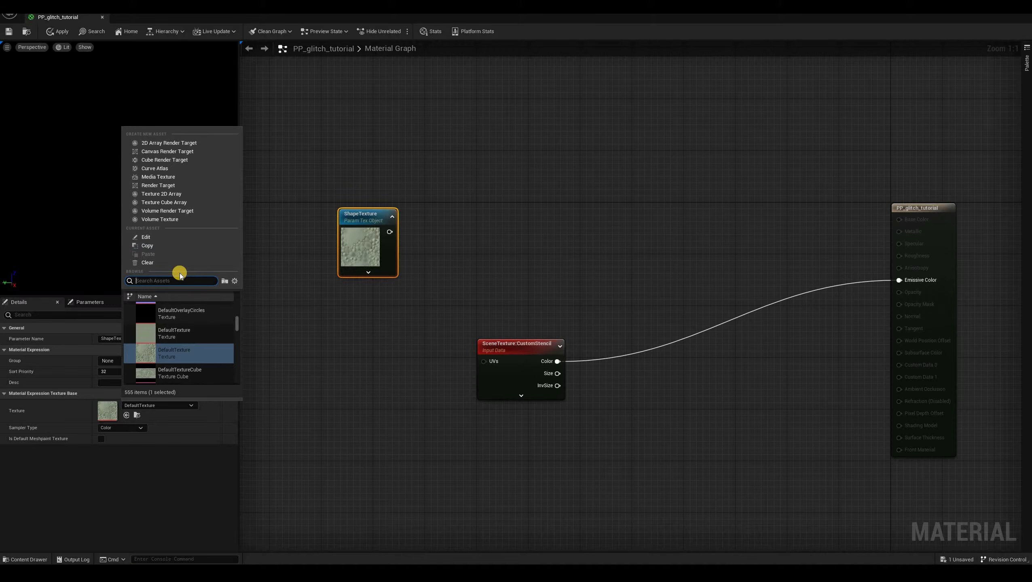
pyautogui.write('mid_')
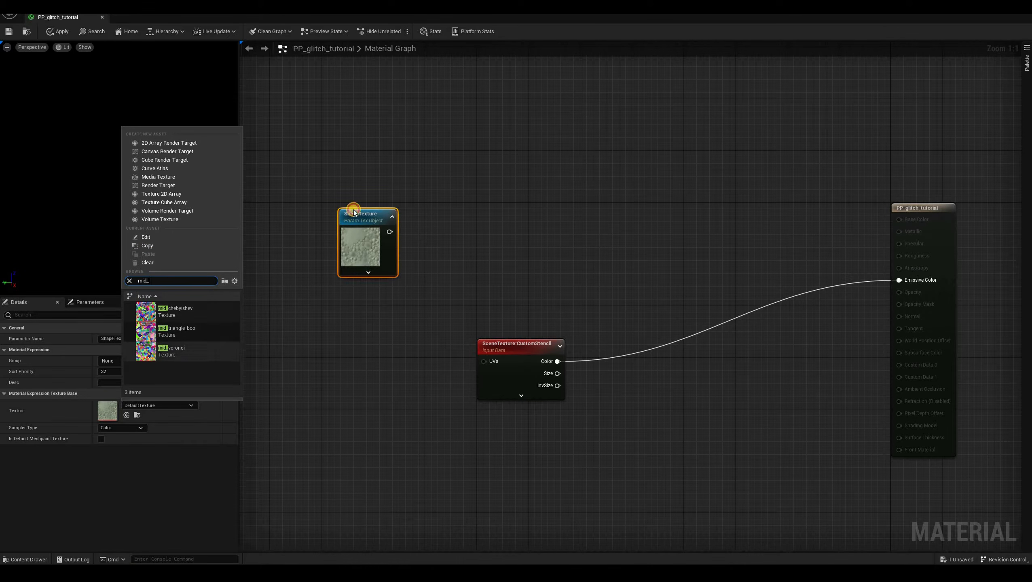
pyautogui.moveTo(375, 218); pyautogui.dragTo(354, 212)
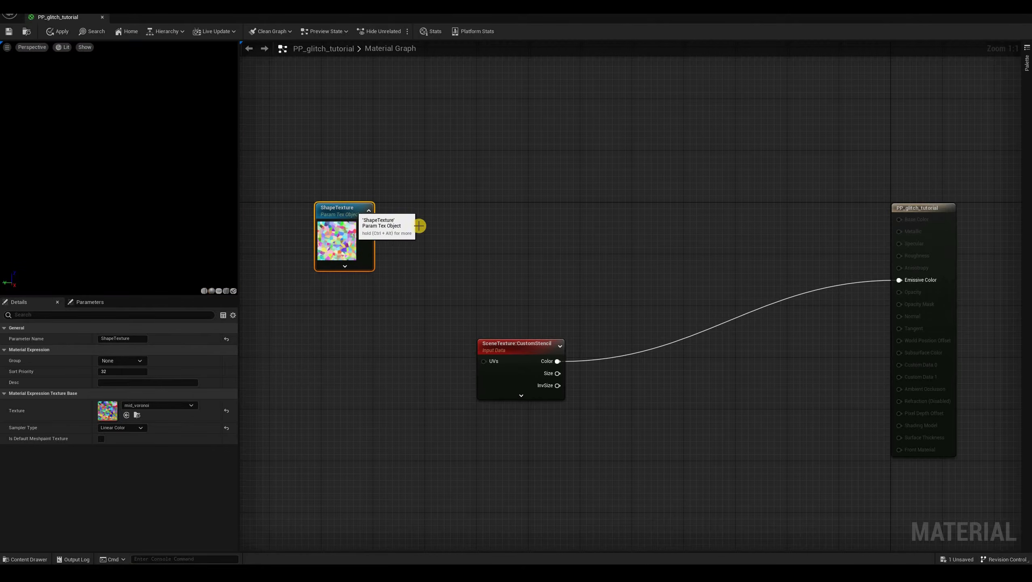
pyautogui.moveTo(419, 226); pyautogui.dragTo(465, 218)
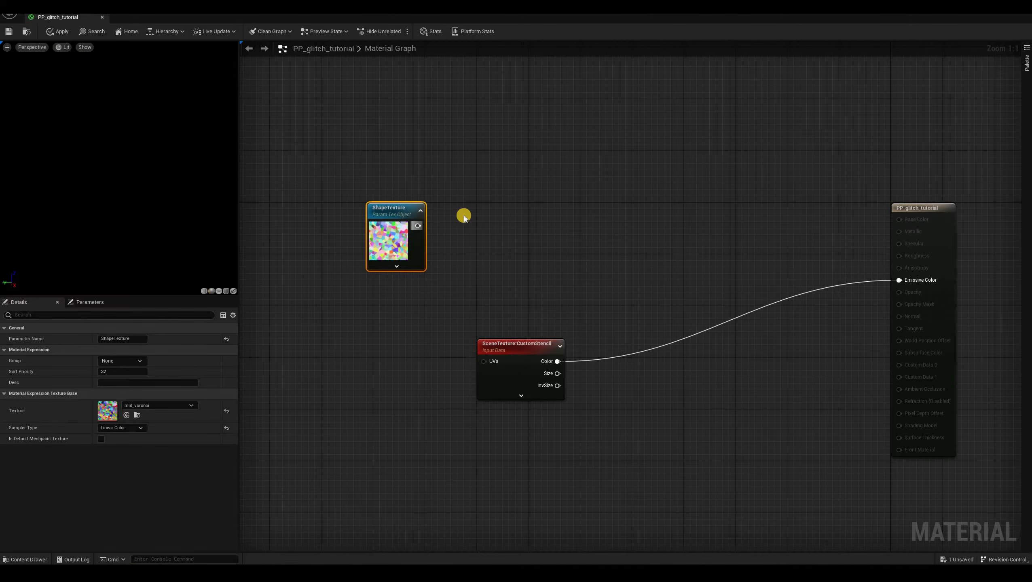
# - Add a TextureSample node, connect ShapeTexture to its Tex input, and arrange the two nodes side by side
pyautogui.click(464, 218)
pyautogui.rightClick(464, 218)
pyautogui.write('texz')
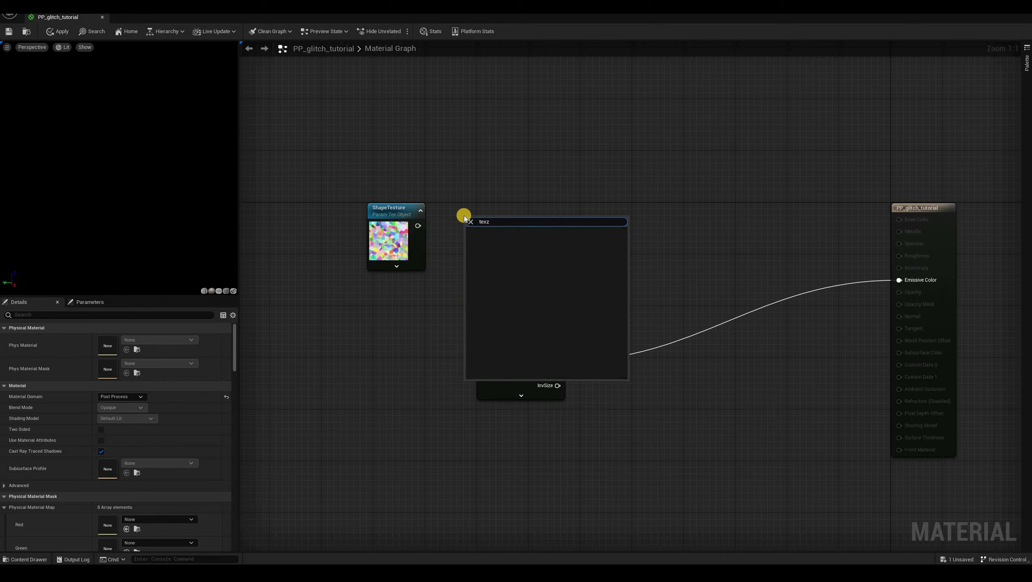
pyautogui.press('BackSpace')
pyautogui.write('t')
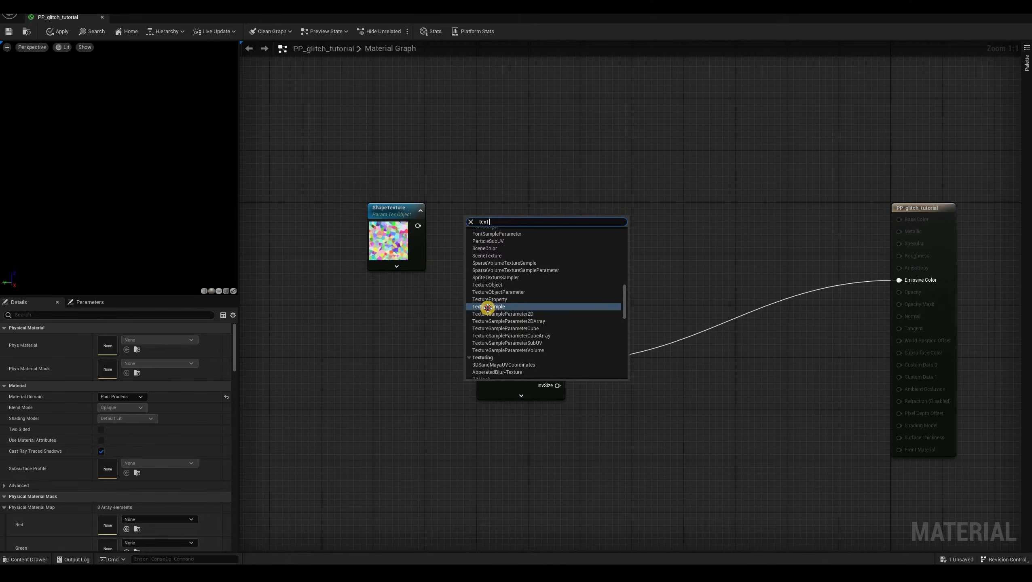
pyautogui.write(' sa')
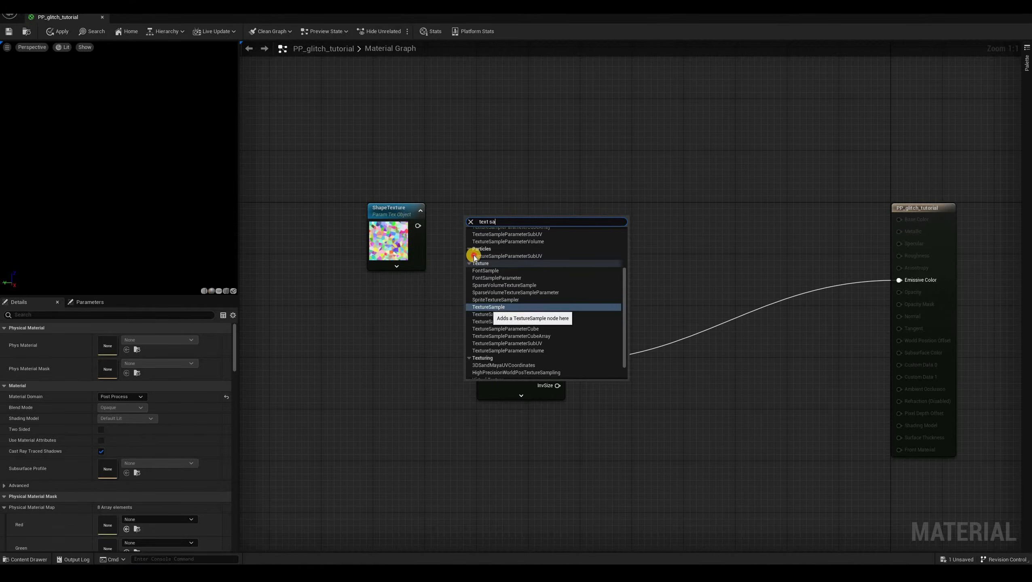
pyautogui.click(489, 307)
pyautogui.moveTo(418, 225); pyautogui.dragTo(472, 247)
pyautogui.moveTo(384, 207); pyautogui.dragTo(371, 246)
pyautogui.moveTo(480, 223); pyautogui.dragTo(447, 209)
# - Add a TextureCoordinate node in the free area left of the ShapeTexture node
pyautogui.click(312, 186)
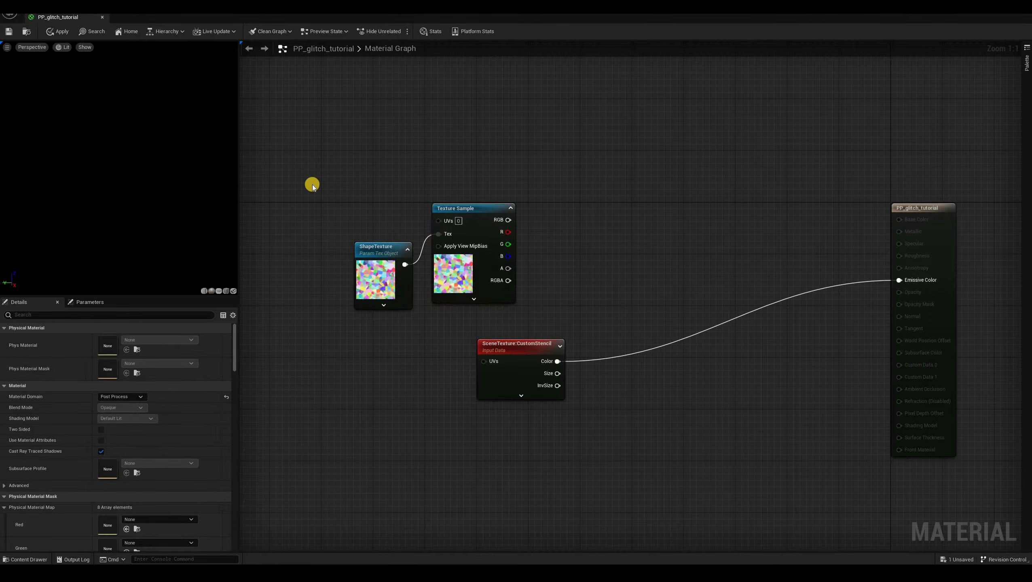
pyautogui.moveTo(312, 187); pyautogui.dragTo(391, 220, button='right')
pyautogui.rightClick(332, 228)
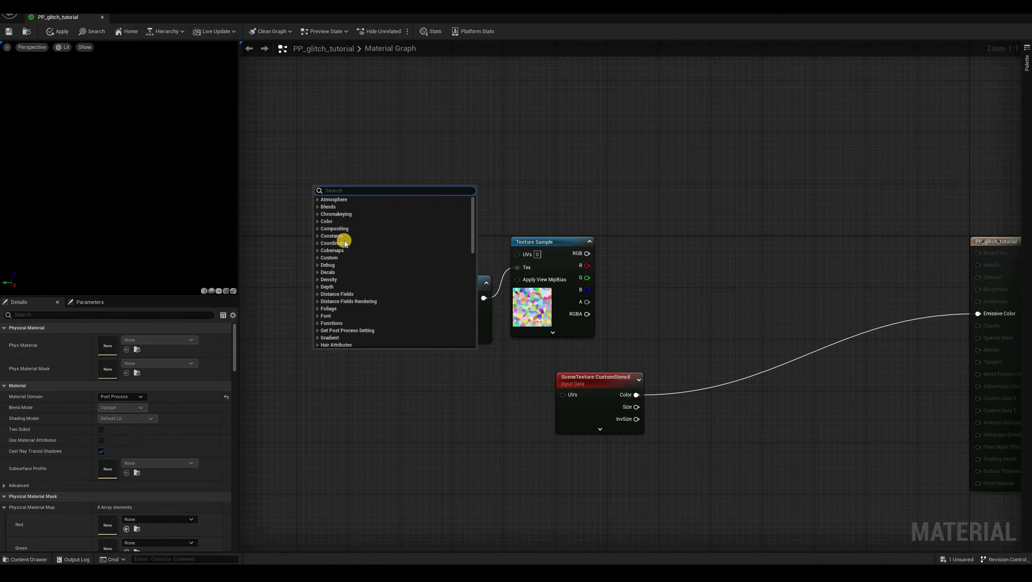
pyautogui.write('tex c')
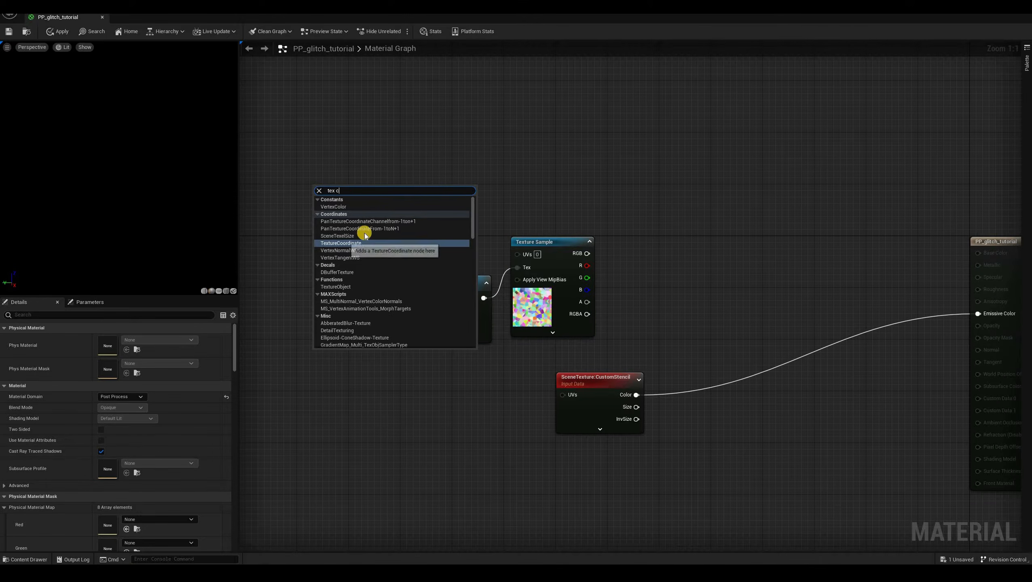
pyautogui.click(345, 244)
# - Create a Multiply node from the TexCoord output, feeding its A input, and place it above the ShapeTexture node
pyautogui.moveTo(345, 189)
pyautogui.mouseDown()
pyautogui.moveTo(310, 191)
pyautogui.moveTo(302, 357)
pyautogui.moveTo(360, 224)
pyautogui.mouseUp()
pyautogui.press('Up')
pyautogui.press('Up')
pyautogui.press('Up')
pyautogui.press('Up')
pyautogui.press('Up')
pyautogui.press('Up')
pyautogui.press('Up')
pyautogui.press('Up')
pyautogui.press('Up')
pyautogui.press('Up')
pyautogui.press('Up')
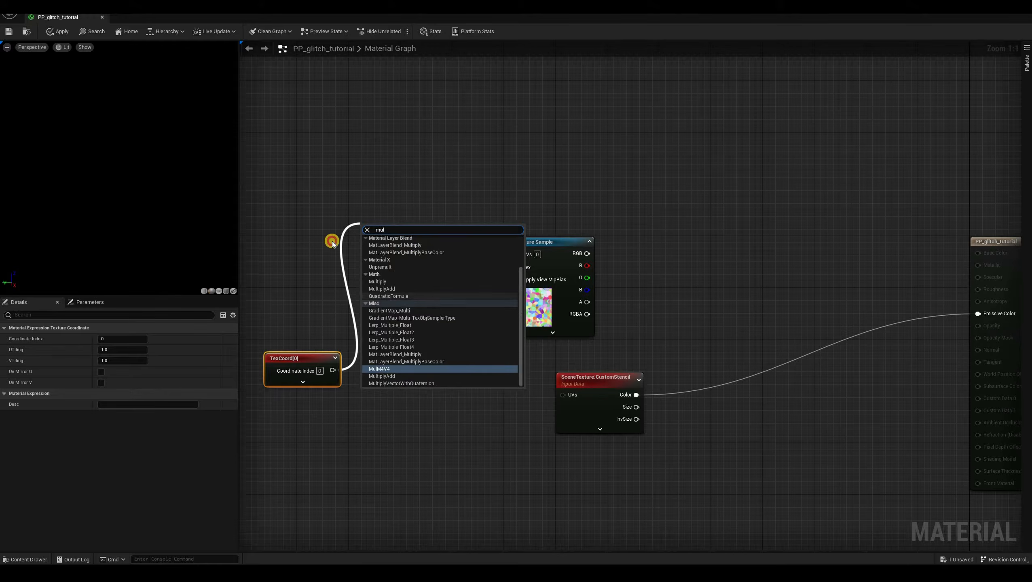
pyautogui.press('Return')
pyautogui.click(368, 332)
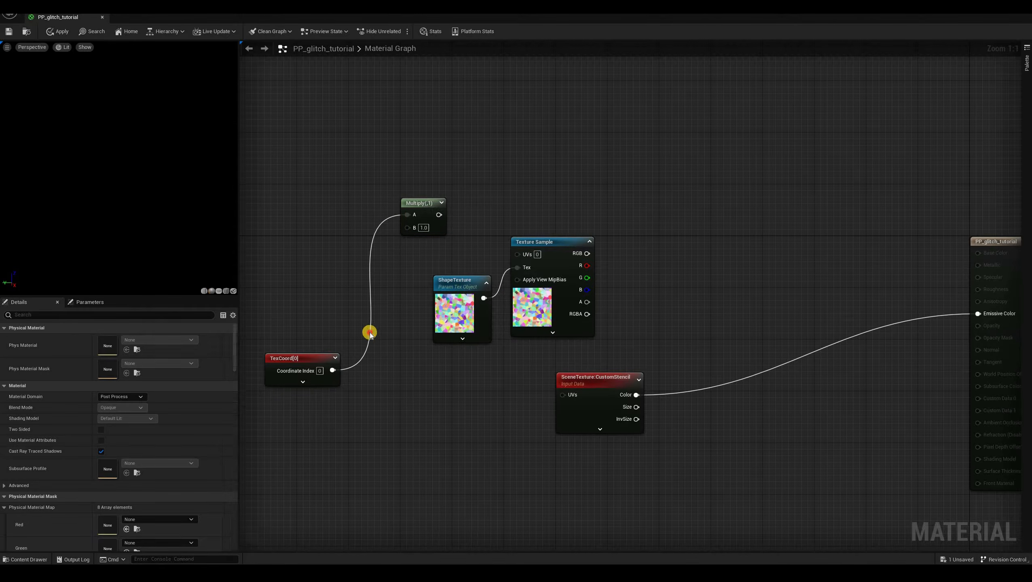
# - Add a scalar parameter named ShapeTextureScale with default value 1 and connect it to the Multiply node's B input
pyautogui.rightClick(334, 243)
pyautogui.write('sca')
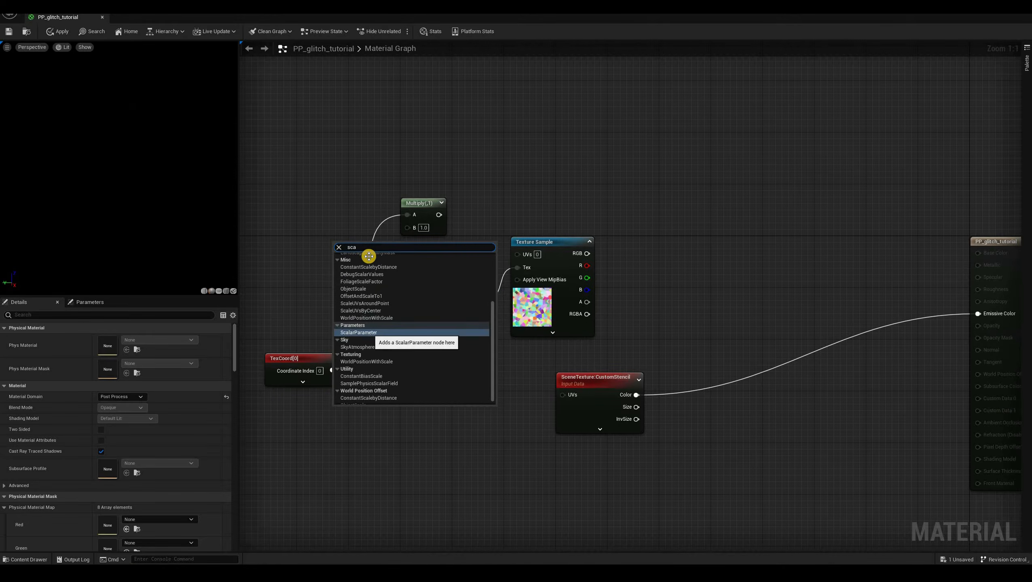
pyautogui.press('Return')
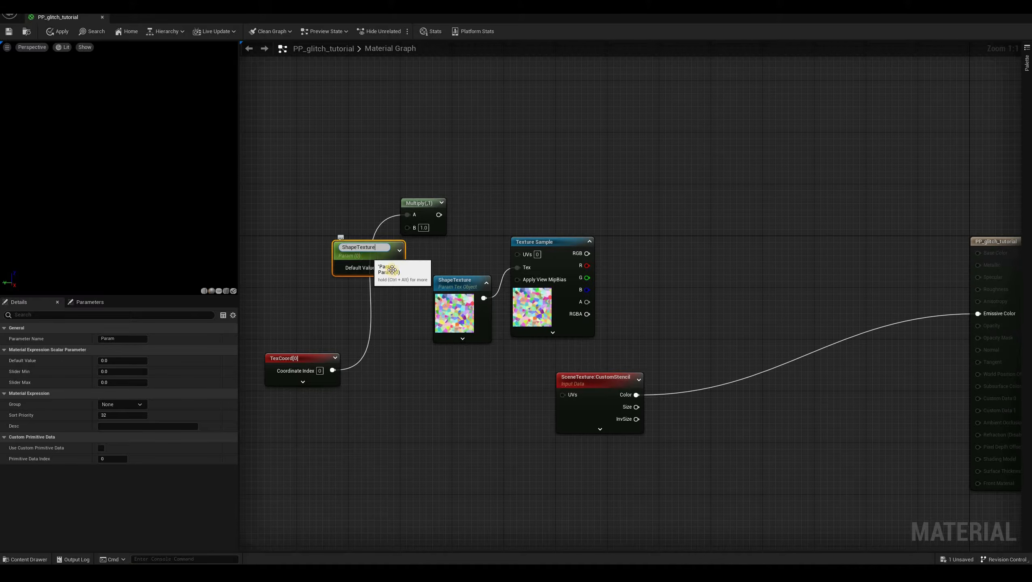
pyautogui.click(400, 309)
pyautogui.click(380, 265)
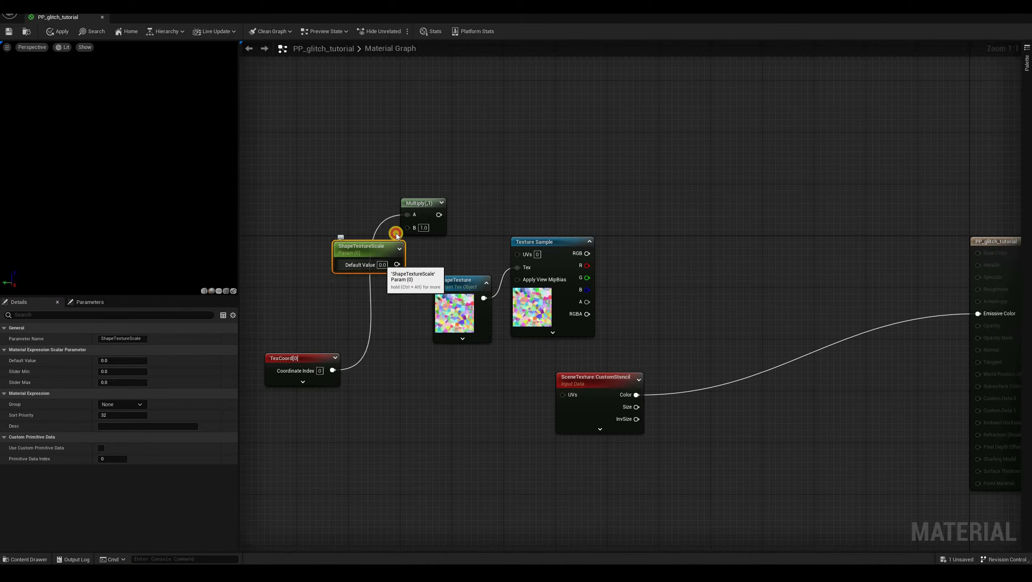
pyautogui.write('1')
pyautogui.click(440, 194)
pyautogui.moveTo(396, 264); pyautogui.dragTo(427, 190)
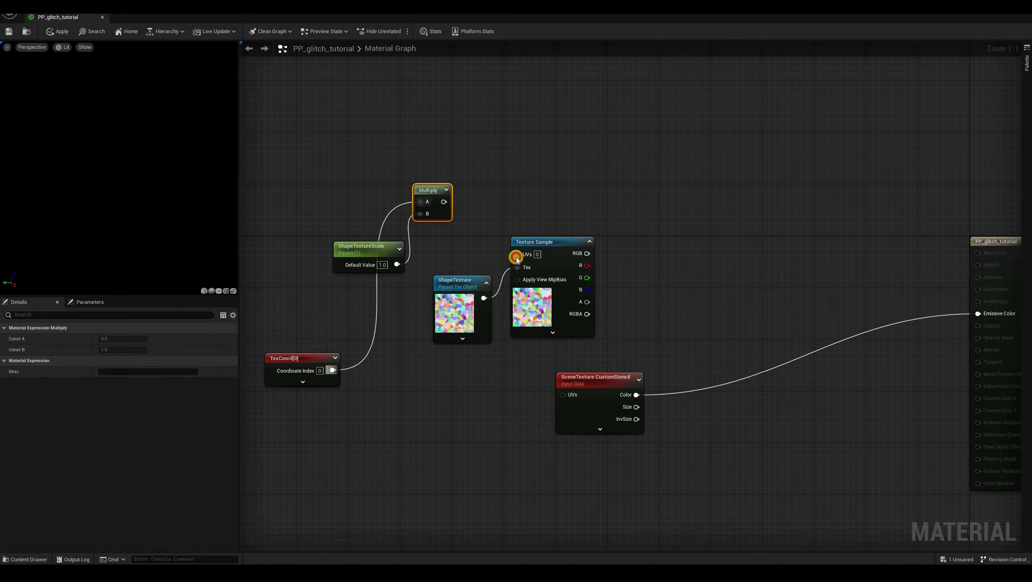
# - Connect the Multiply output to the Texture Sample's UVs and tidy the positions of the ShapeTextureScale and ShapeTexture nodes
pyautogui.moveTo(376, 248); pyautogui.dragTo(366, 237)
pyautogui.moveTo(443, 202); pyautogui.dragTo(541, 190)
pyautogui.moveTo(455, 282); pyautogui.dragTo(436, 236)
# - Connect the Texture Sample's RGB output to the material's Emissive Color input in place of the custom stencil
pyautogui.moveTo(556, 329); pyautogui.dragTo(446, 340, button='right')
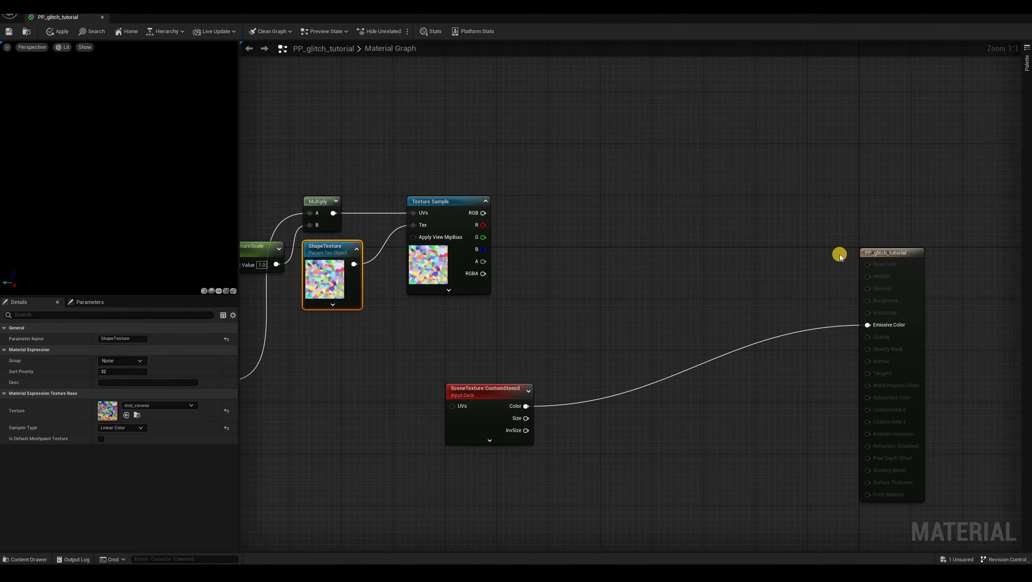
pyautogui.moveTo(483, 213); pyautogui.dragTo(867, 325)
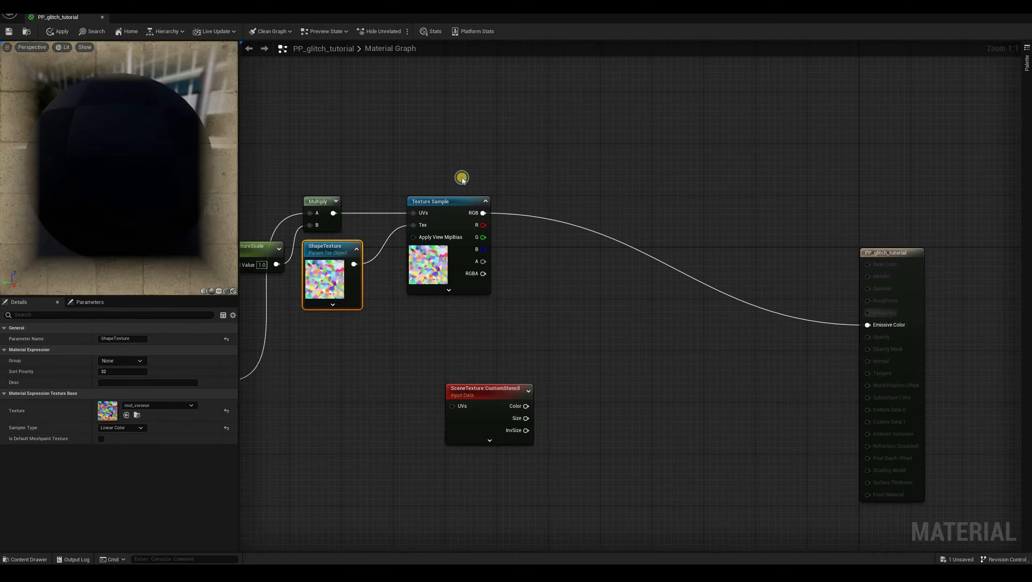
pyautogui.moveTo(328, 149); pyautogui.dragTo(488, 152, button='right')
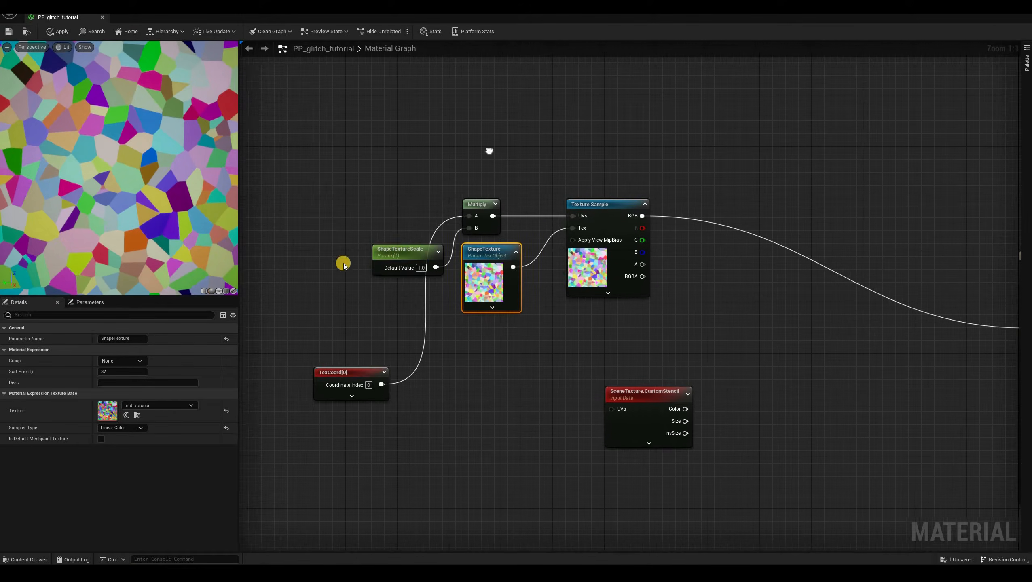
# - Try ShapeTextureScale values of 2, 1 and 0.5 to compare the Voronoi tiling, and restore the value to 1
pyautogui.click(424, 268)
pyautogui.write('2')
pyautogui.click(465, 337)
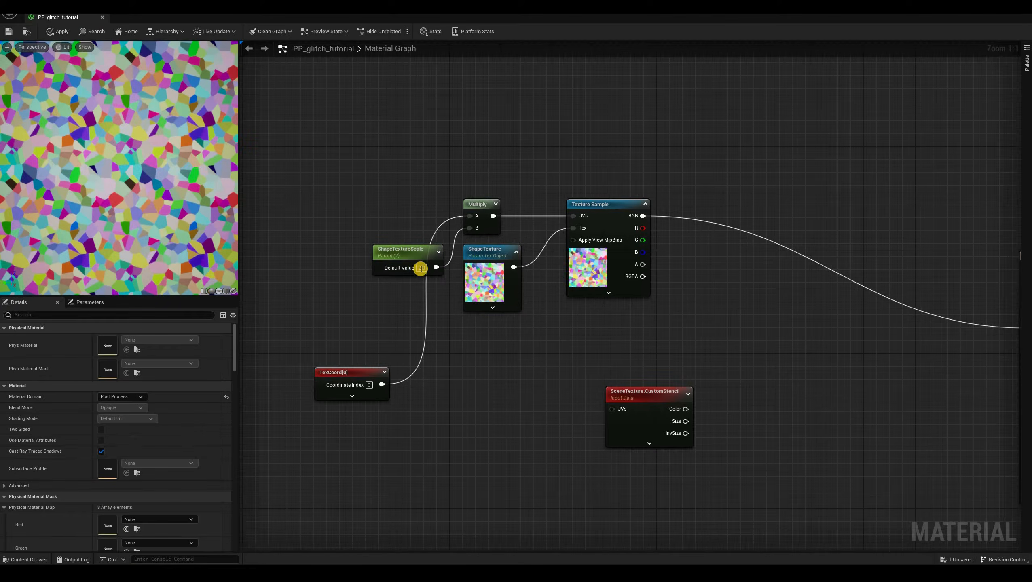
pyautogui.click(423, 267)
pyautogui.write('1')
pyautogui.press('Return')
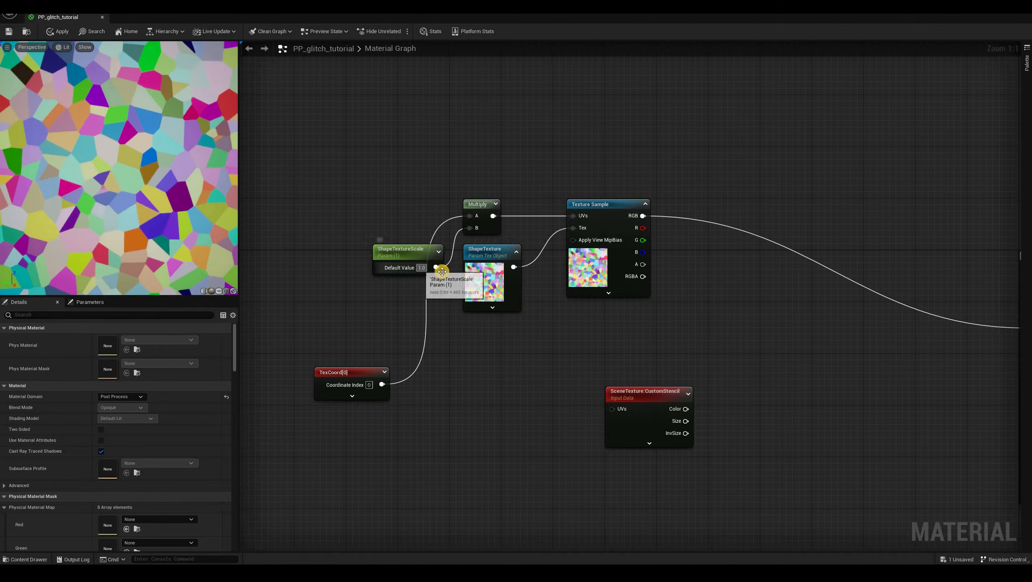
pyautogui.write('0.5')
pyautogui.press('Return')
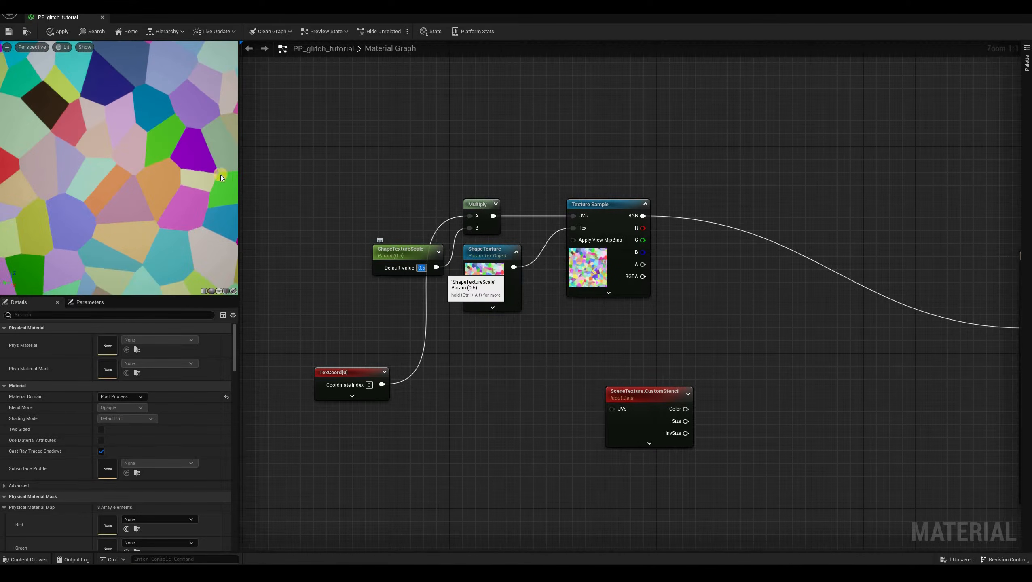
pyautogui.write('1')
pyautogui.click(578, 353)
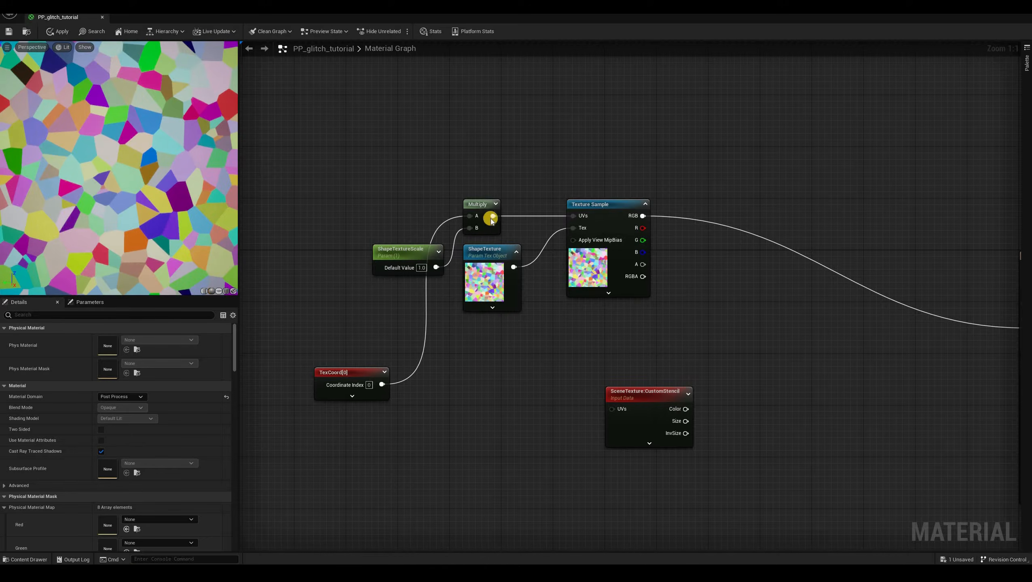
# - Preview the Texture Sample's R, G and B channels in Emissive Color one by one, and reconnect its RGB output
pyautogui.moveTo(803, 369); pyautogui.dragTo(656, 360, button='right')
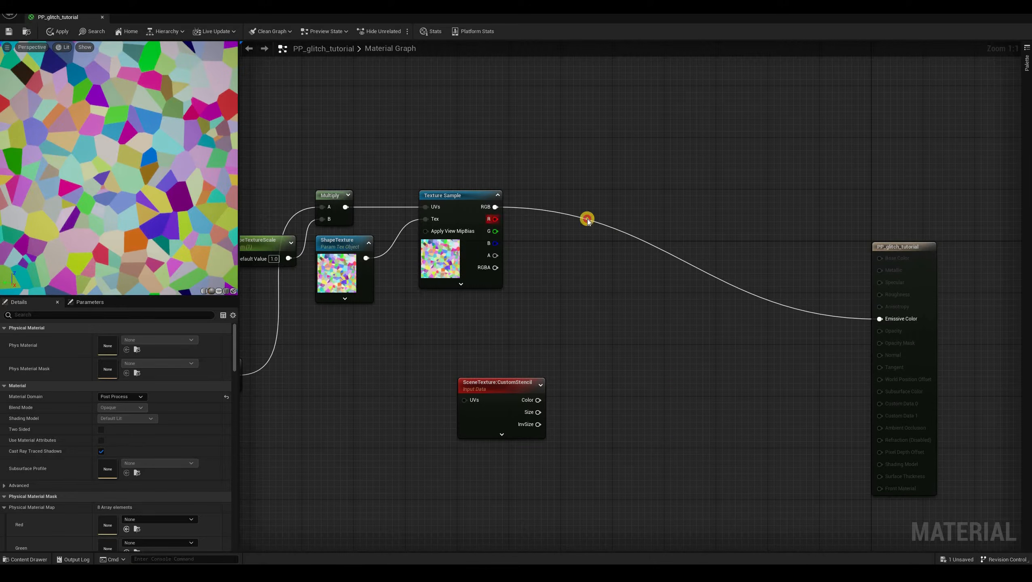
pyautogui.moveTo(495, 219)
pyautogui.mouseDown()
pyautogui.moveTo(515, 287)
pyautogui.moveTo(911, 327)
pyautogui.moveTo(892, 321)
pyautogui.mouseUp()
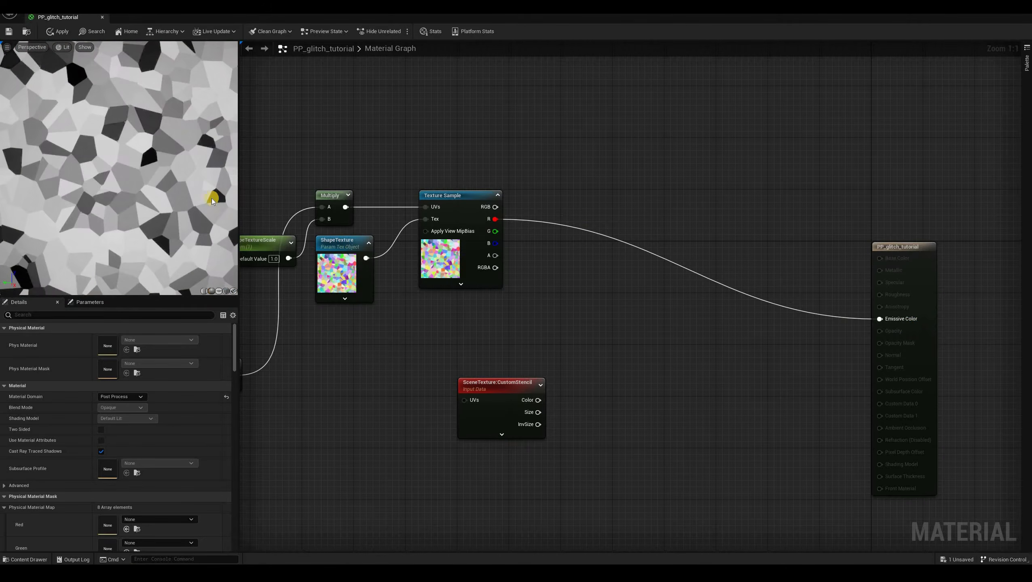
pyautogui.moveTo(496, 231); pyautogui.dragTo(880, 320)
pyautogui.moveTo(496, 244); pyautogui.dragTo(881, 320)
pyautogui.moveTo(495, 207); pyautogui.dragTo(880, 320)
# - Create a ComponentMask with R and G enabled from the Texture Sample's RGB output and place it beside that node
pyautogui.moveTo(495, 206); pyautogui.dragTo(553, 237)
pyautogui.write('com')
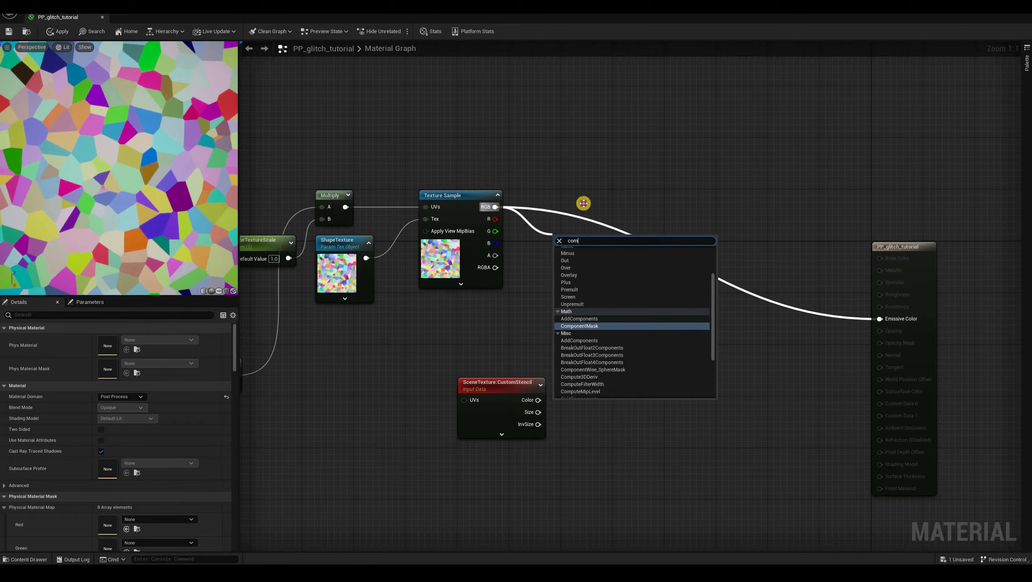
pyautogui.press('Return')
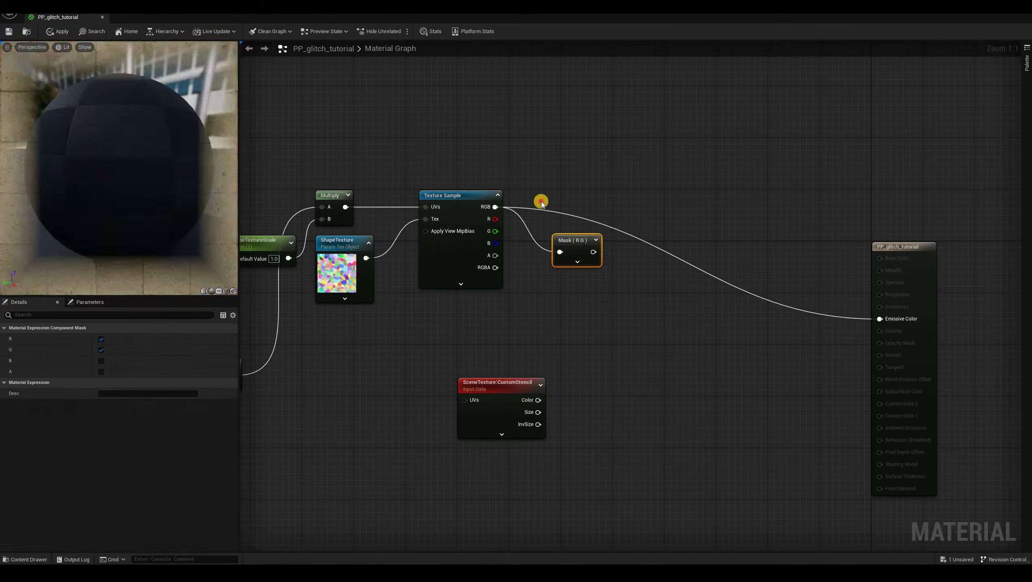
pyautogui.moveTo(535, 203); pyautogui.dragTo(527, 216)
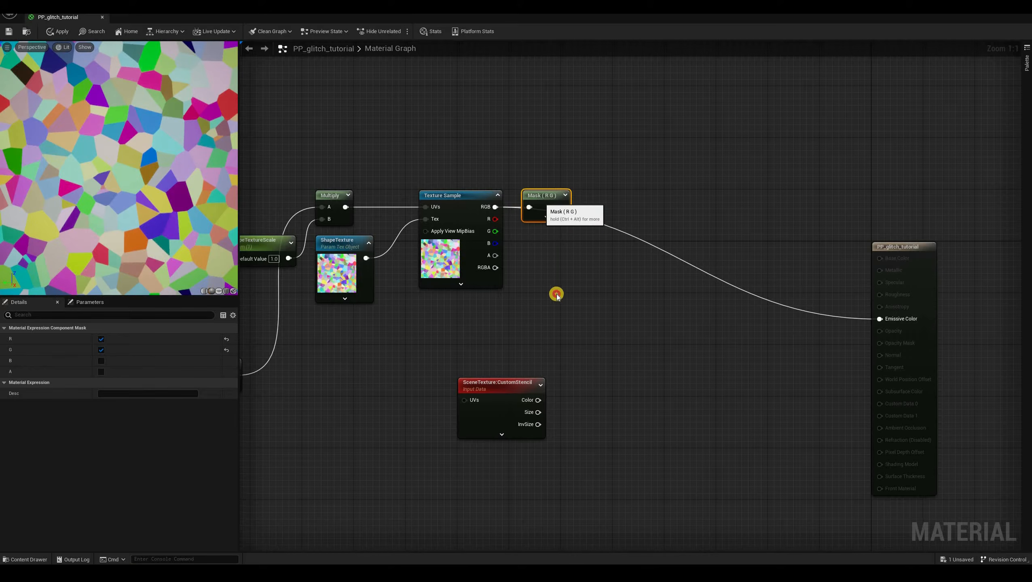
pyautogui.click(379, 322)
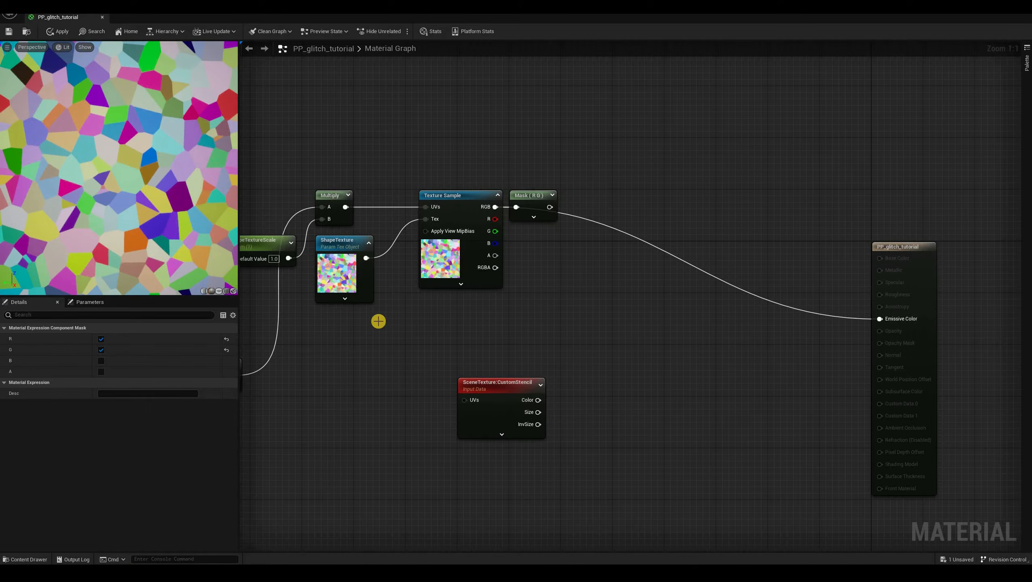
# - Create an Add node near the CustomStencil node, with the Mask output feeding A and TexCoord feeding B
pyautogui.moveTo(497, 311); pyautogui.dragTo(639, 257, button='right')
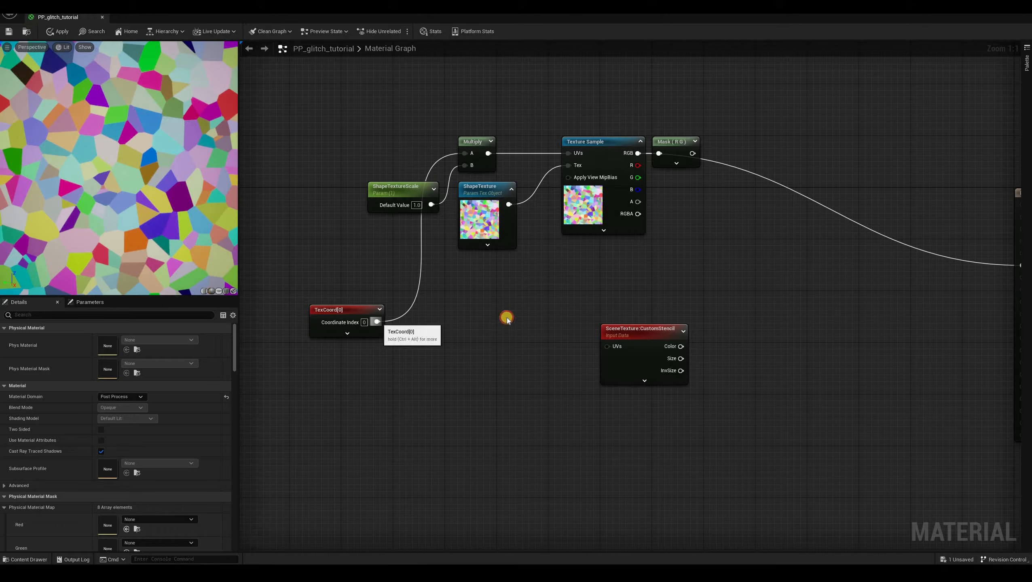
pyautogui.moveTo(377, 322); pyautogui.dragTo(508, 321)
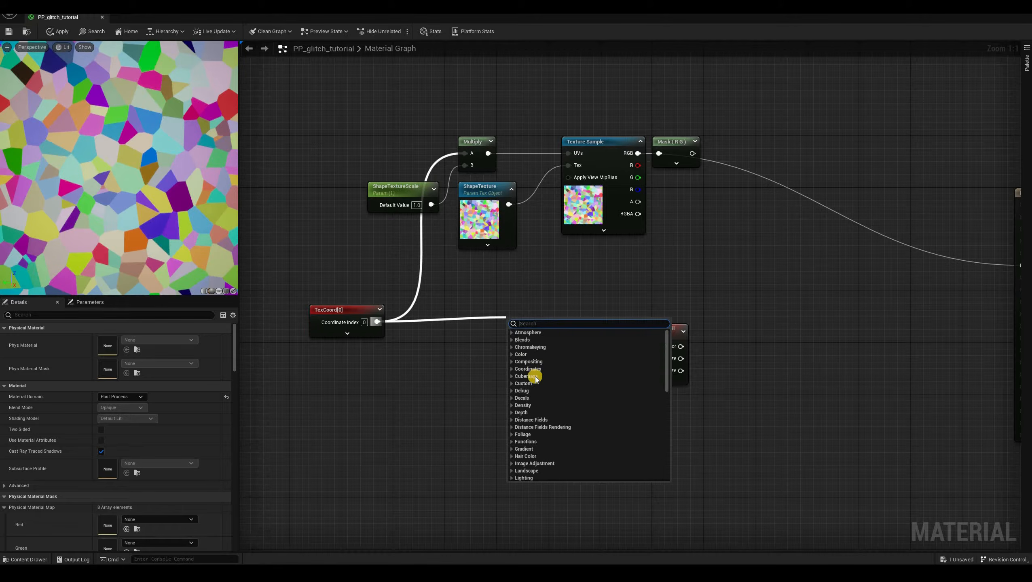
pyautogui.write('add')
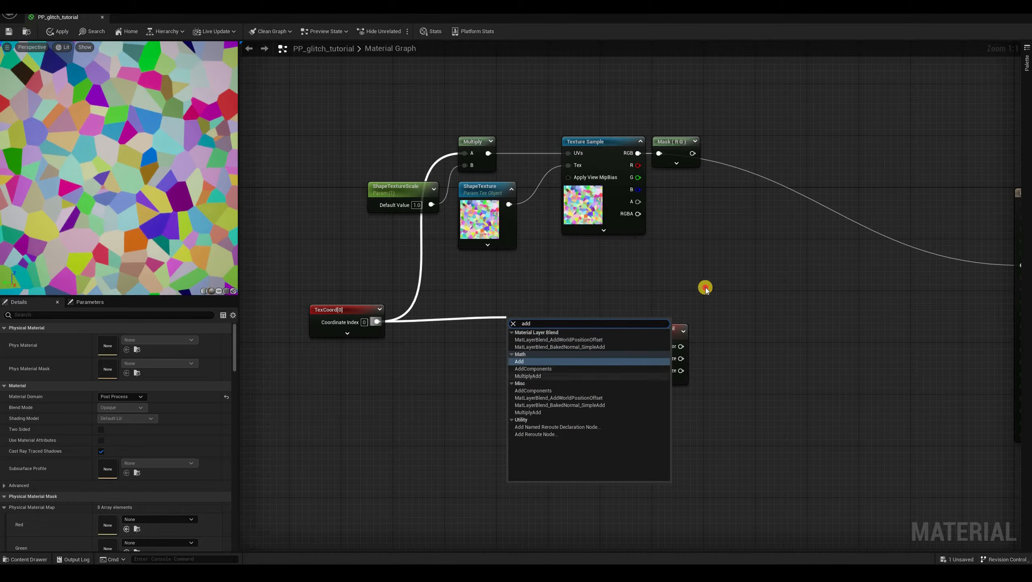
pyautogui.press('Return')
pyautogui.moveTo(520, 323); pyautogui.dragTo(717, 297)
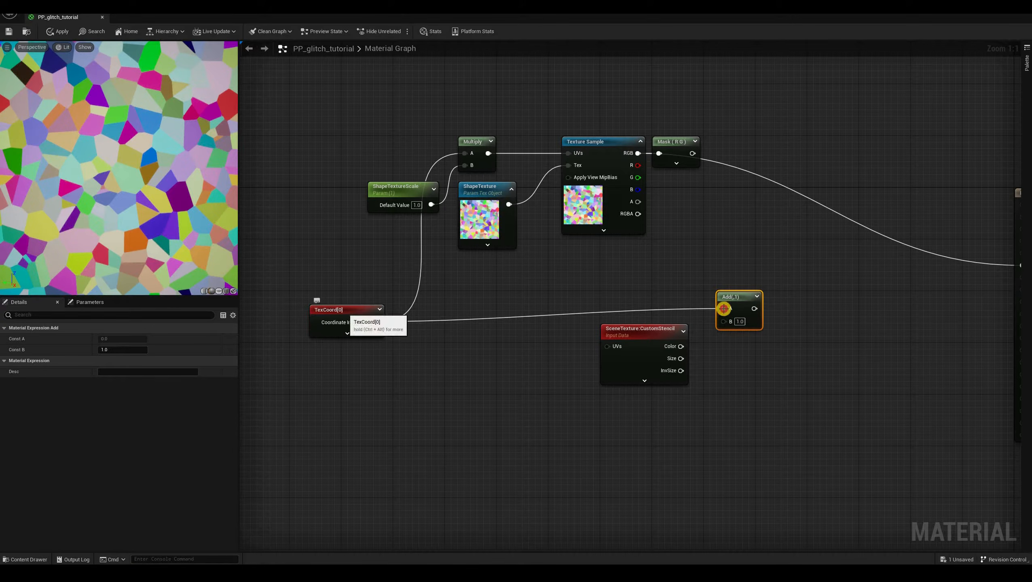
pyautogui.moveTo(692, 153); pyautogui.dragTo(356, 321)
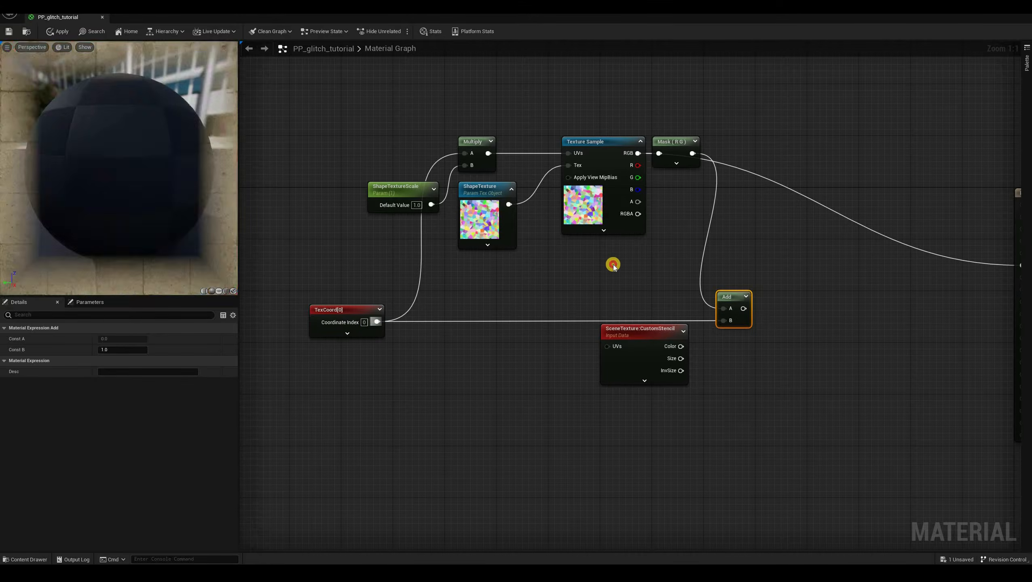
# - Connect Add to the CustomStencil node's UVs and its Color output to Emissive Color, and save the material
pyautogui.moveTo(661, 261); pyautogui.dragTo(499, 233, button='right')
pyautogui.moveTo(473, 311); pyautogui.dragTo(866, 237)
pyautogui.click(11, 32)
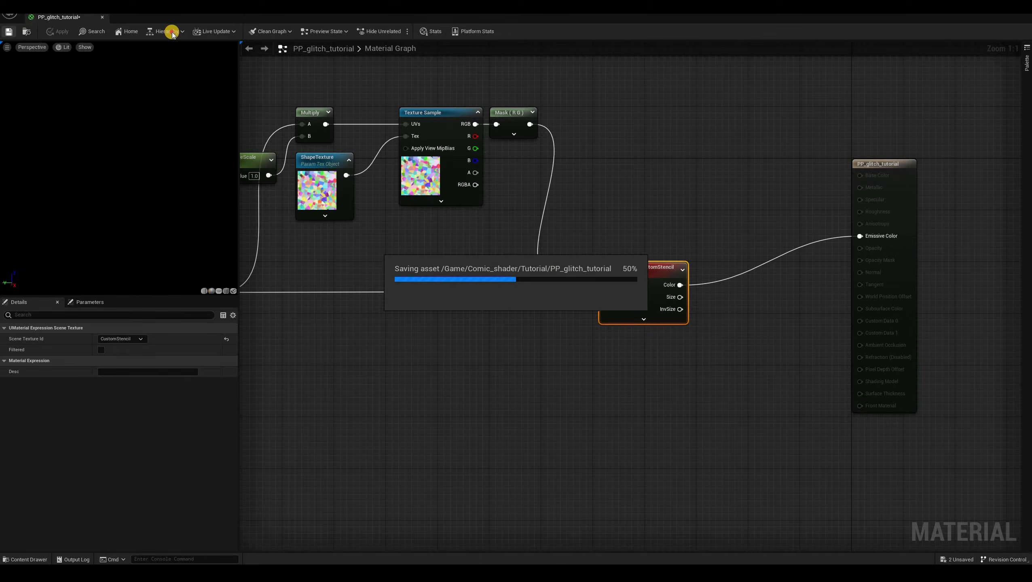
# - Switch to the ThirdPersonMap level and play it to check the distorted stencil, ending the play session
pyautogui.hotkey('alt', 'Tab')
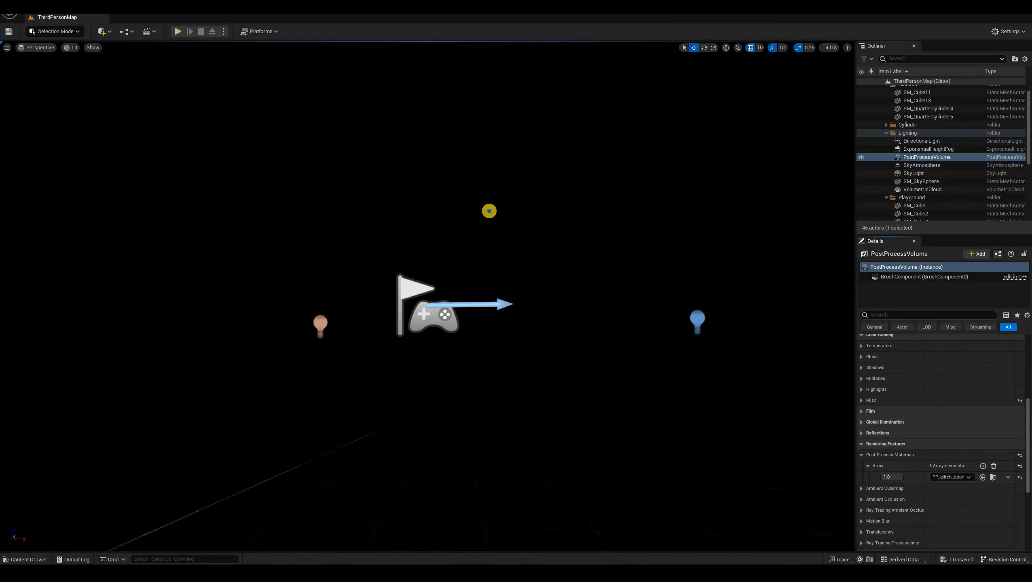
pyautogui.hotkey('alt', 'p')
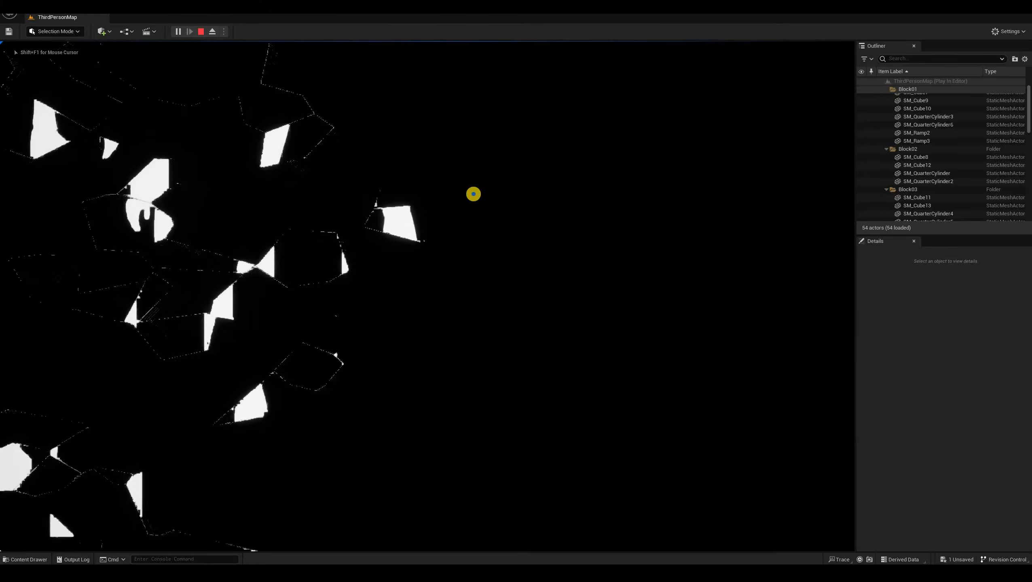
pyautogui.hotkey('shift', 'F1')
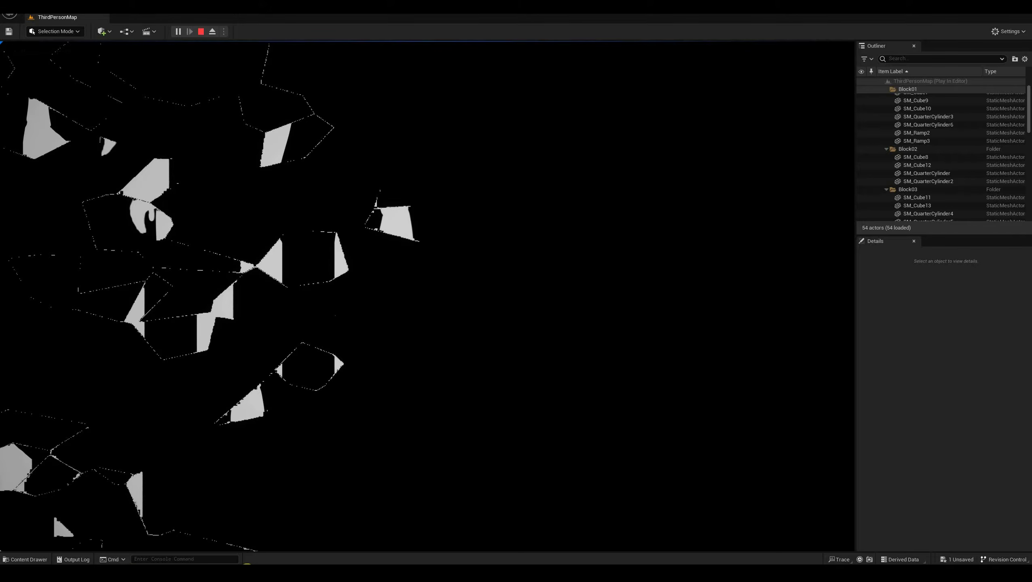
pyautogui.press('Escape')
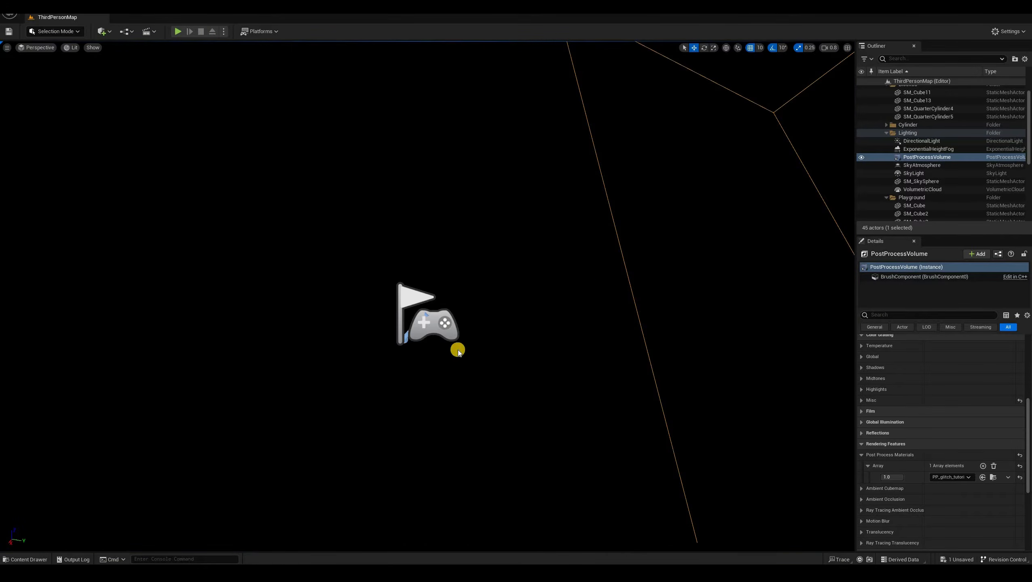
# - Return to the PP_glitch_tutorial material and move the shape texture node group and TexCoord farther from the Add node
pyautogui.press('super+5')
pyautogui.press('super+5')
pyautogui.press('super+5')
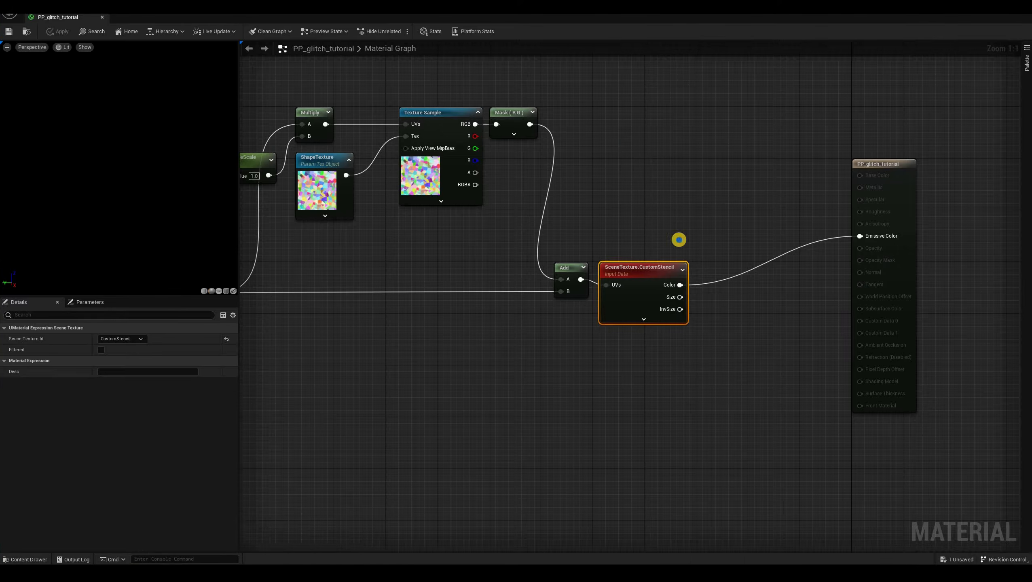
pyautogui.click(694, 184)
pyautogui.moveTo(694, 183); pyautogui.dragTo(453, 334, button='right')
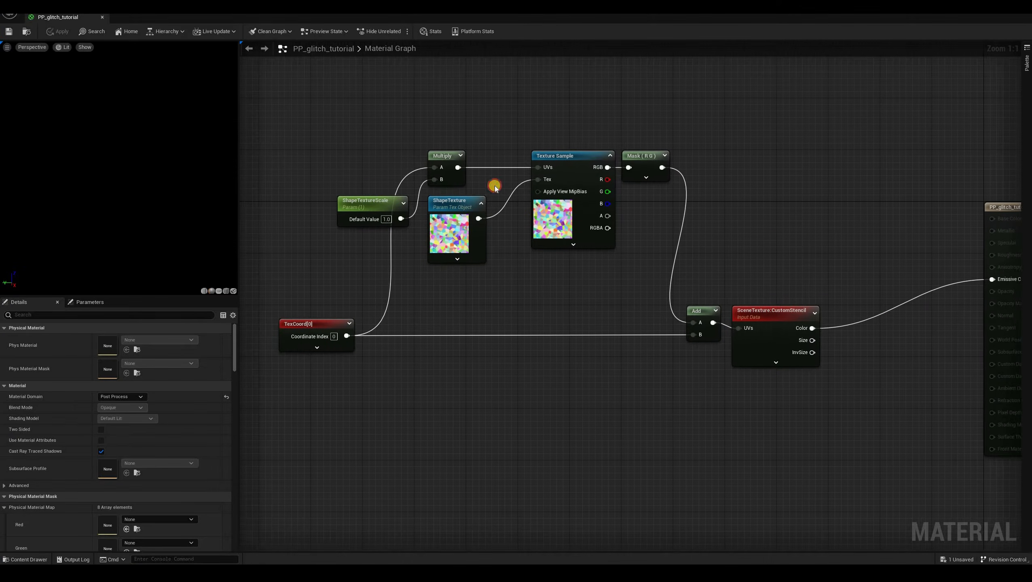
pyautogui.moveTo(495, 186); pyautogui.dragTo(566, 251, button='right')
pyautogui.moveTo(357, 175); pyautogui.dragTo(715, 357)
pyautogui.moveTo(650, 221); pyautogui.dragTo(502, 170)
pyautogui.moveTo(506, 228); pyautogui.dragTo(674, 223, button='right')
pyautogui.moveTo(537, 384); pyautogui.dragTo(277, 383)
# - Create a second Multiply node beside the Mask (R G) node, with the Mask output feeding its A input
pyautogui.click(608, 212)
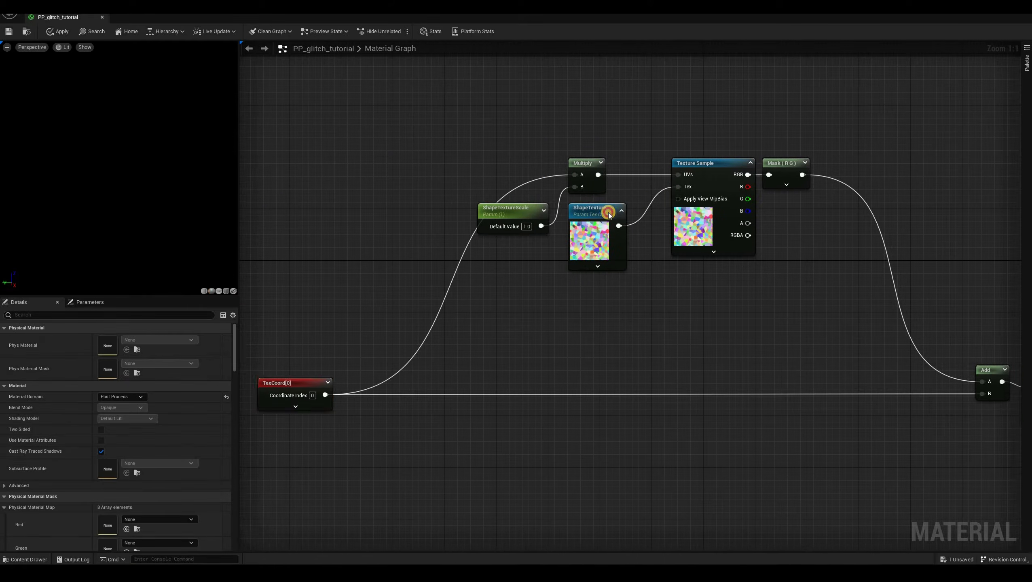
pyautogui.moveTo(608, 212); pyautogui.dragTo(388, 255, button='right')
pyautogui.moveTo(582, 216); pyautogui.dragTo(574, 294)
pyautogui.write('mul')
pyautogui.click(627, 270)
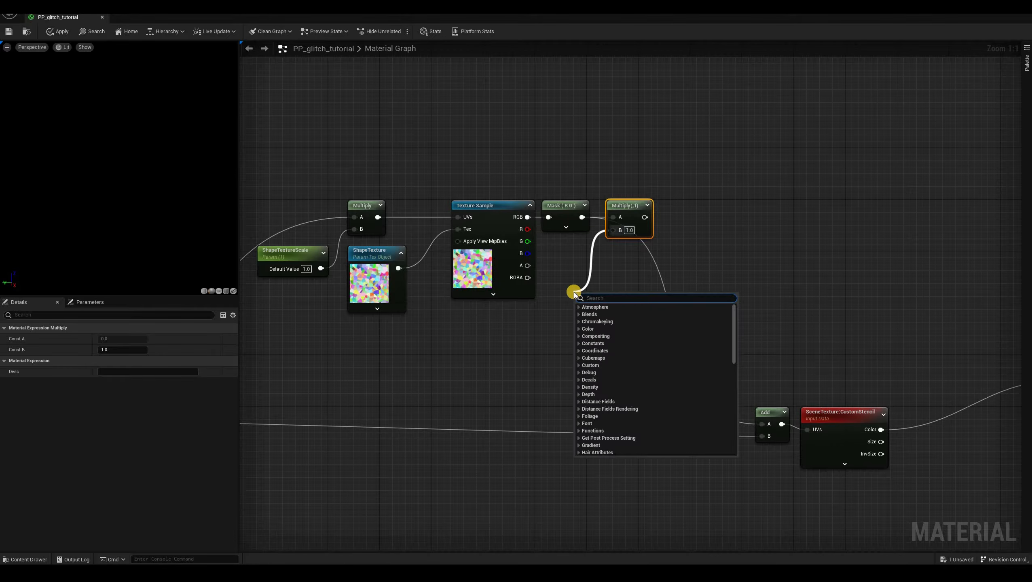
# - Add a scalar parameter named ShapeOffsetScale to the new Multiply's B input and set its default value to 0.05
pyautogui.write('param')
pyautogui.press('Return')
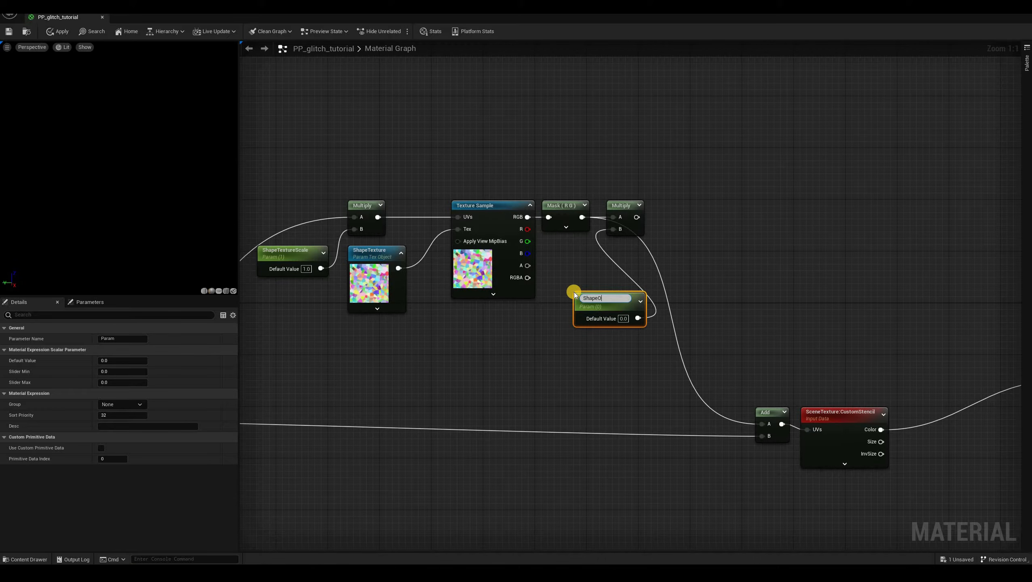
pyautogui.write('ShapeOffsetScale')
pyautogui.press('Return')
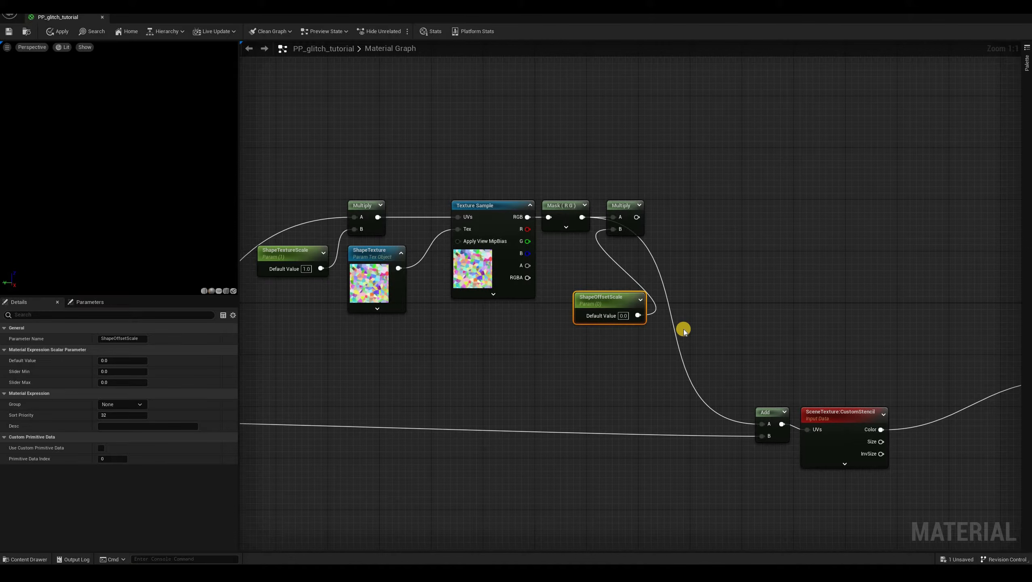
pyautogui.click(623, 316)
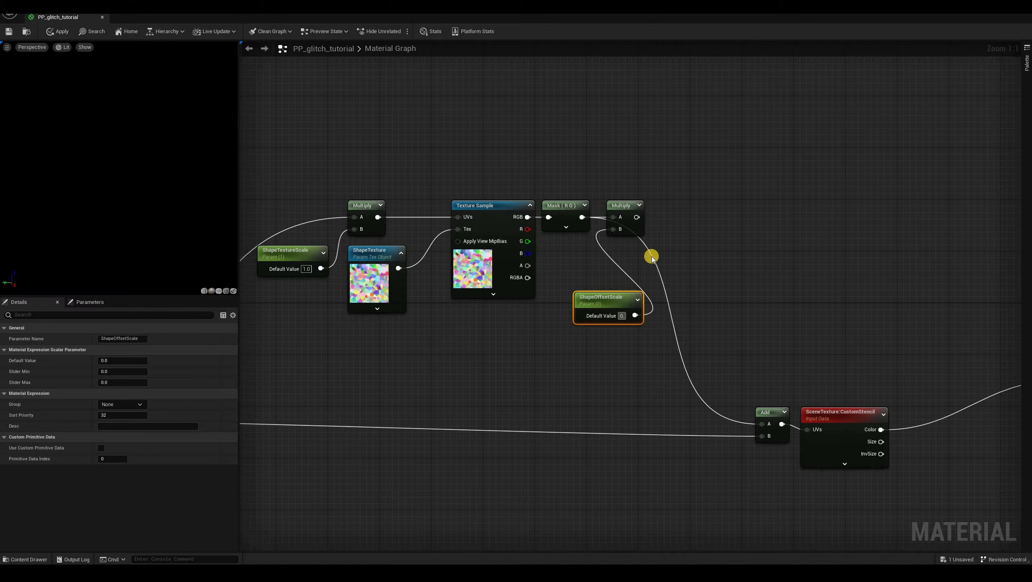
pyautogui.write('0.05')
pyautogui.press('Return')
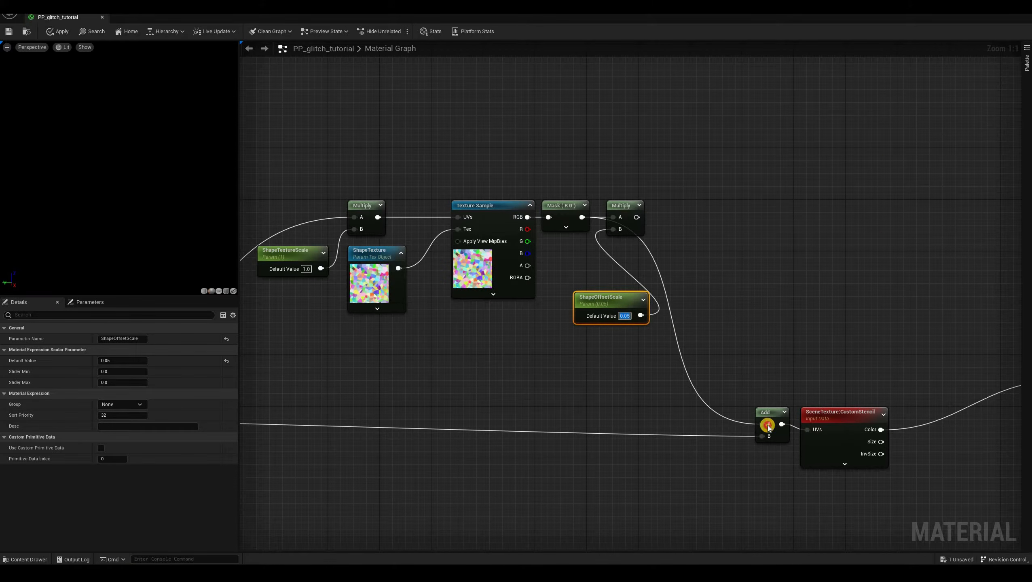
# - Connect the ShapeOffsetScale Multiply output to the Add node's A input, and apply and save the material
pyautogui.moveTo(636, 217); pyautogui.dragTo(765, 425)
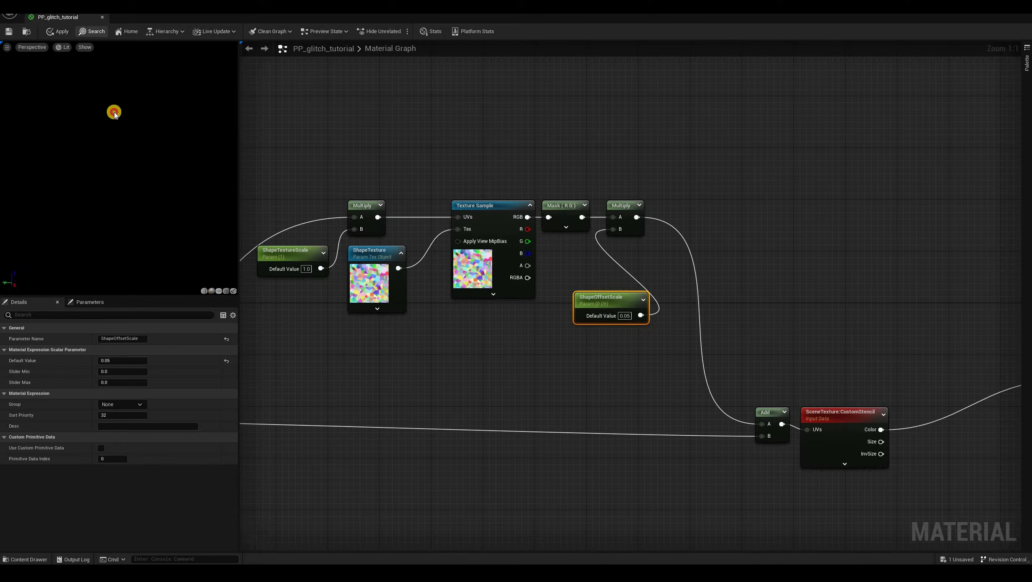
pyautogui.click(91, 31)
pyautogui.click(58, 32)
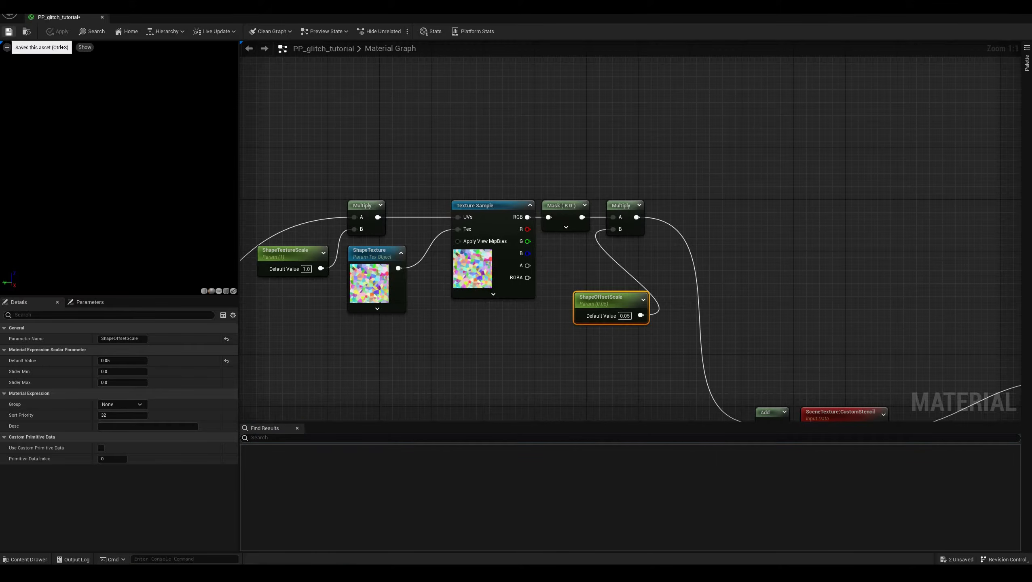
pyautogui.click(8, 32)
pyautogui.click(298, 429)
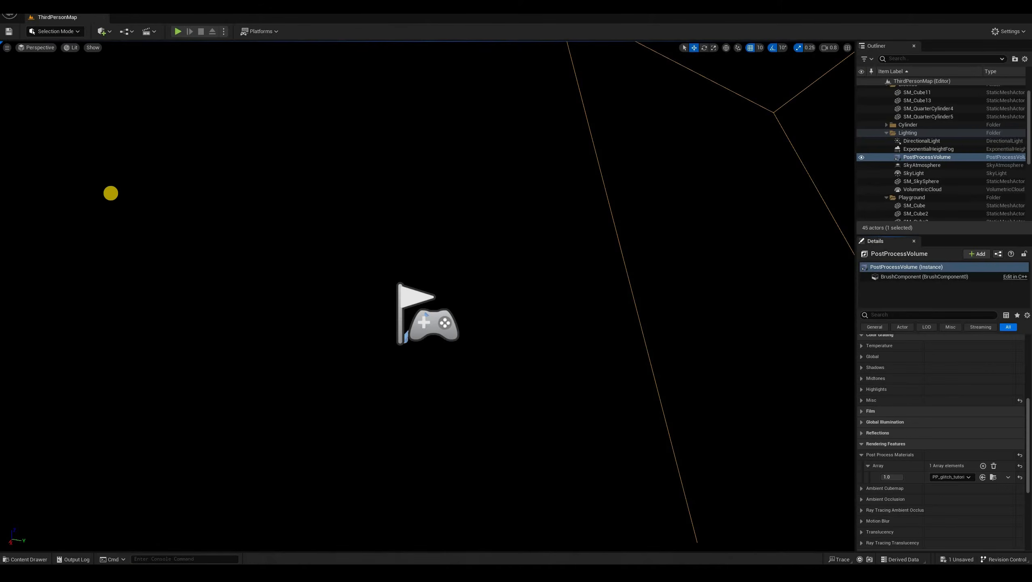
# - Play the ThirdPersonMap level and move the character around to check the stencil distortion
pyautogui.click(178, 32)
pyautogui.press('d')
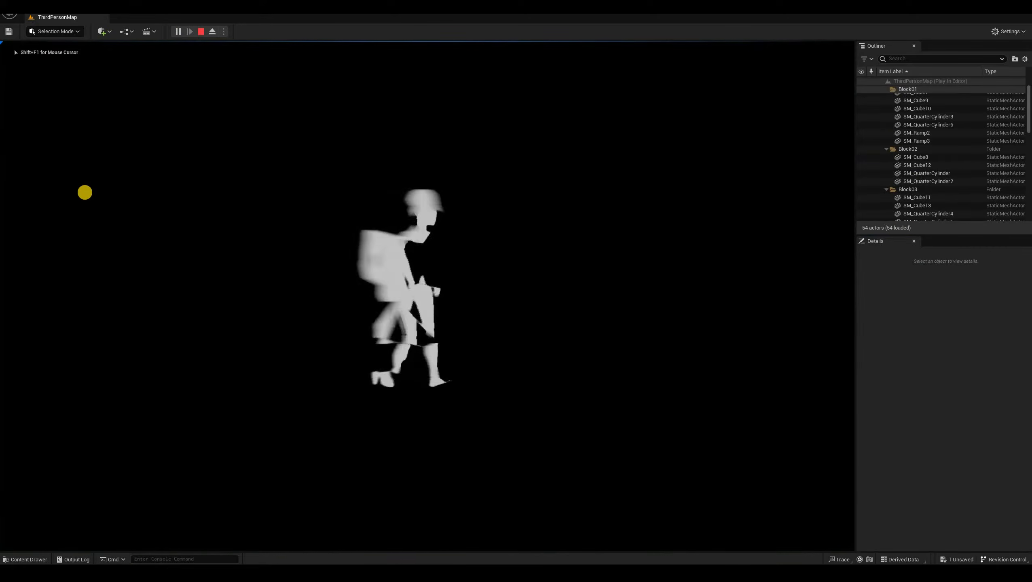
pyautogui.press('s')
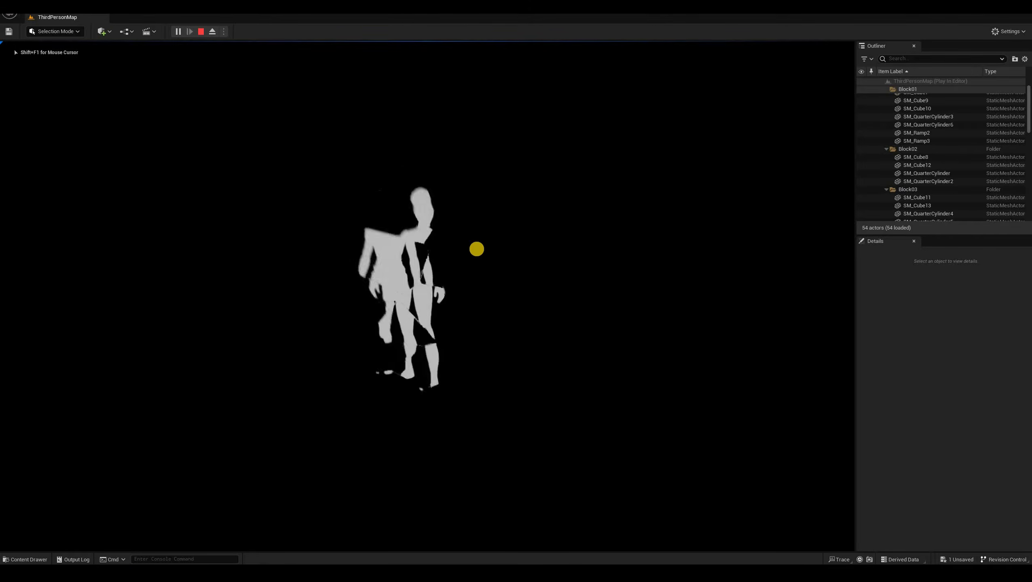
pyautogui.press('a')
pyautogui.press('d')
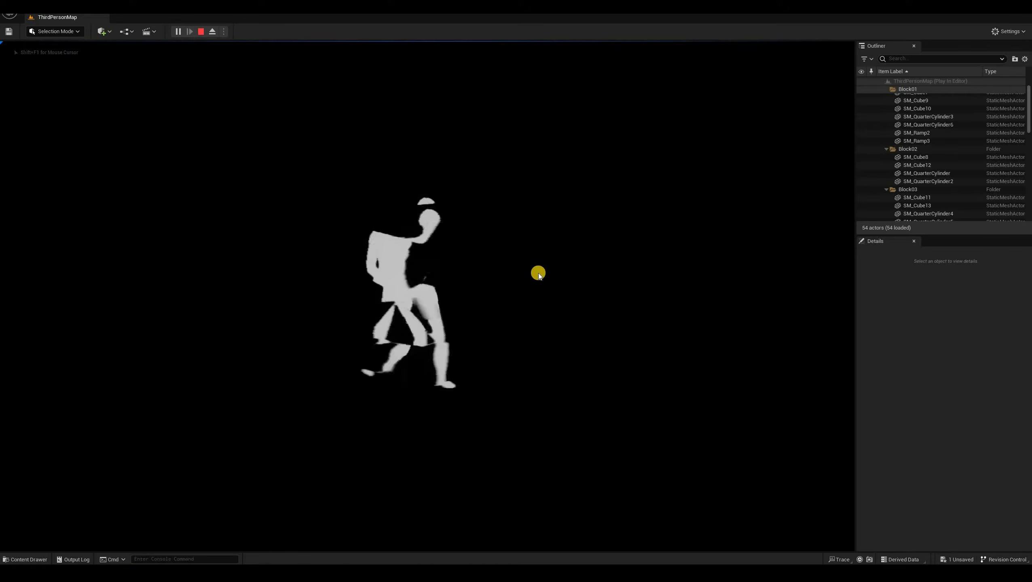
pyautogui.press('s')
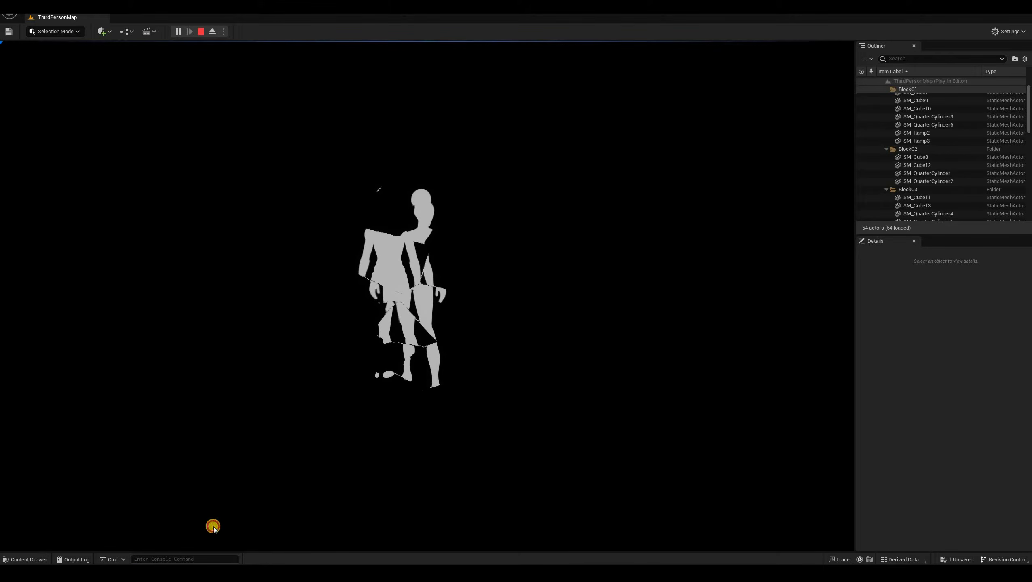
# - Restore the PP_glitch_tutorial material editor to a smaller window and place it beside the running game view
pyautogui.hotkey('ctrl', 'space')
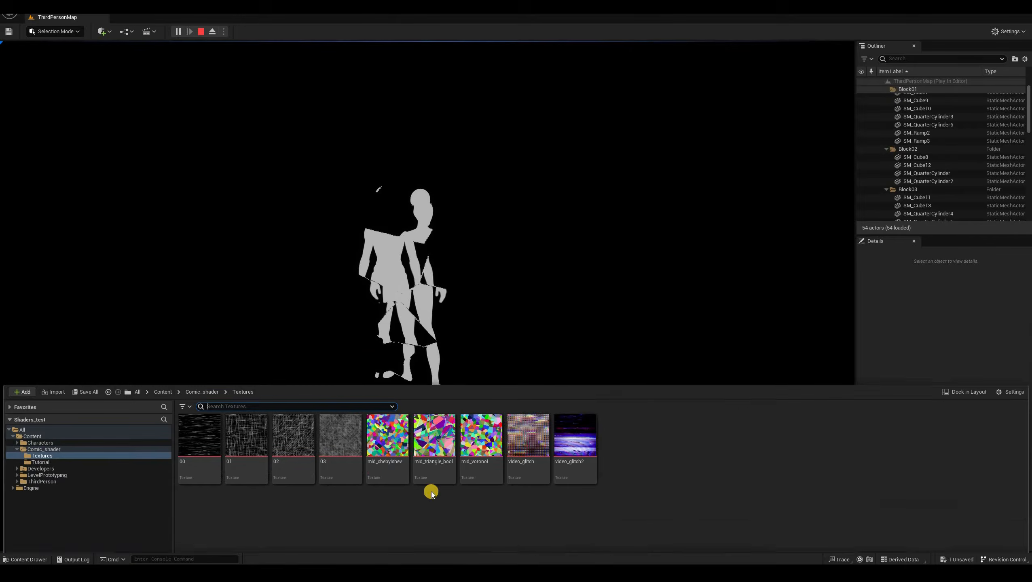
pyautogui.moveTo(263, 573)
pyautogui.click(349, 539)
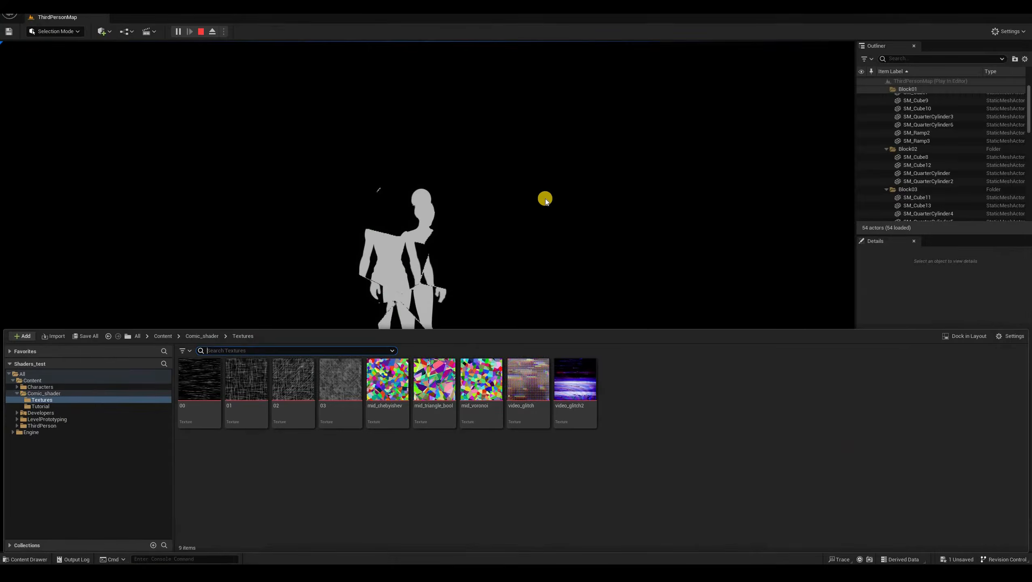
pyautogui.doubleClick(676, 40)
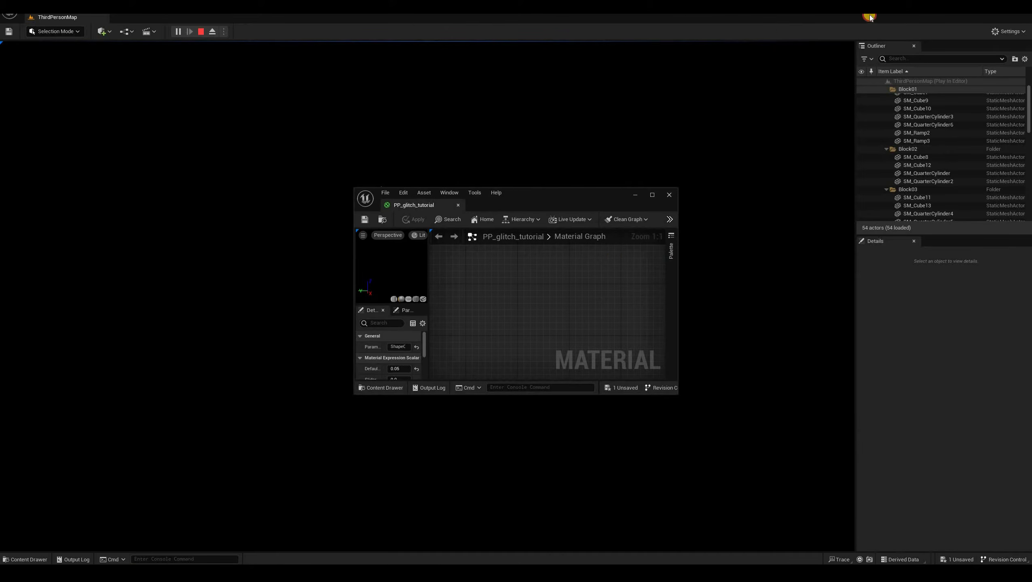
pyautogui.moveTo(615, 257); pyautogui.dragTo(581, 493)
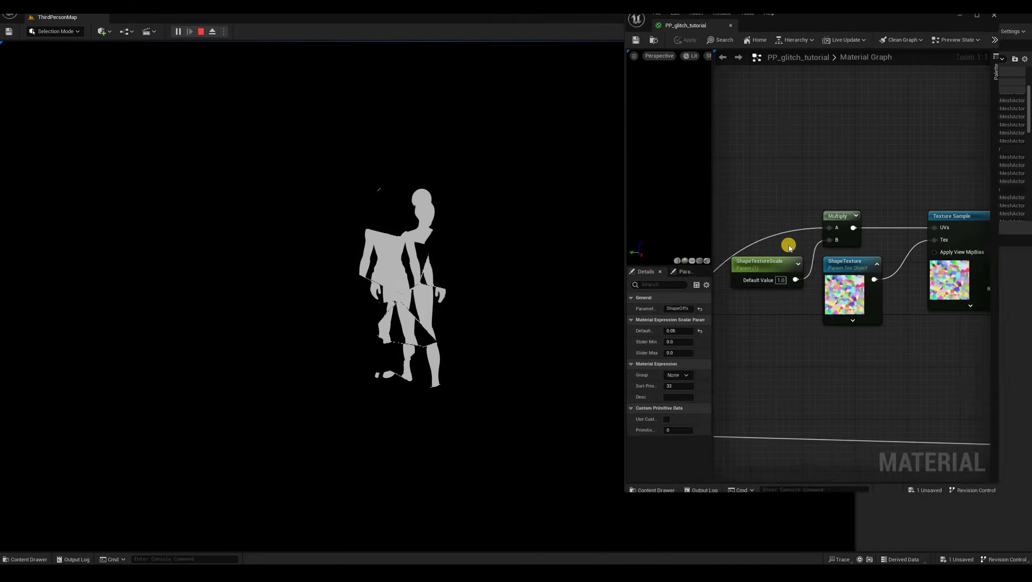
# - Set the ShapeTextureScale parameter's default value to 2 and apply the material
pyautogui.moveTo(787, 303); pyautogui.dragTo(838, 262, button='right')
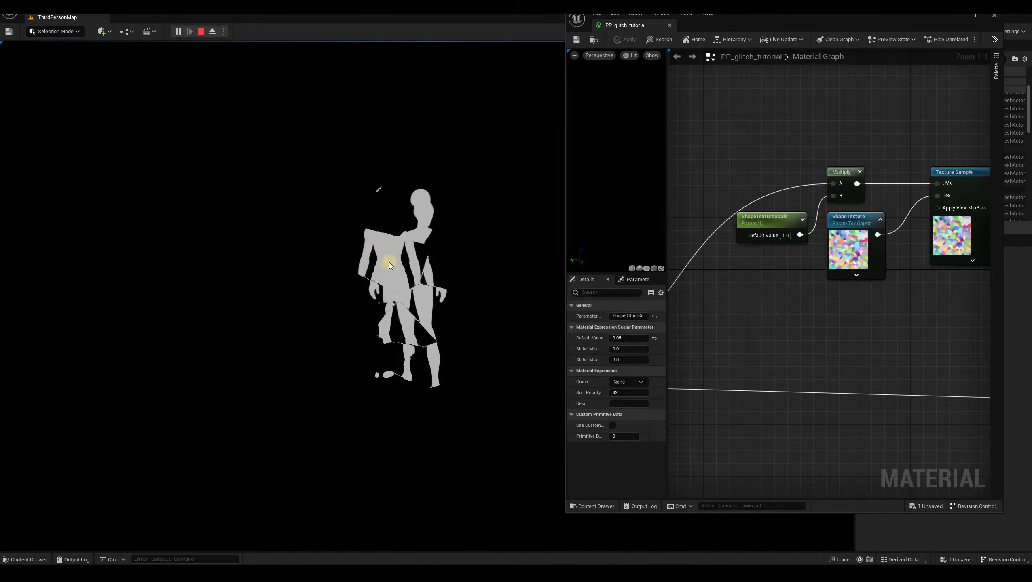
pyautogui.click(785, 236)
pyautogui.write('2')
pyautogui.click(626, 40)
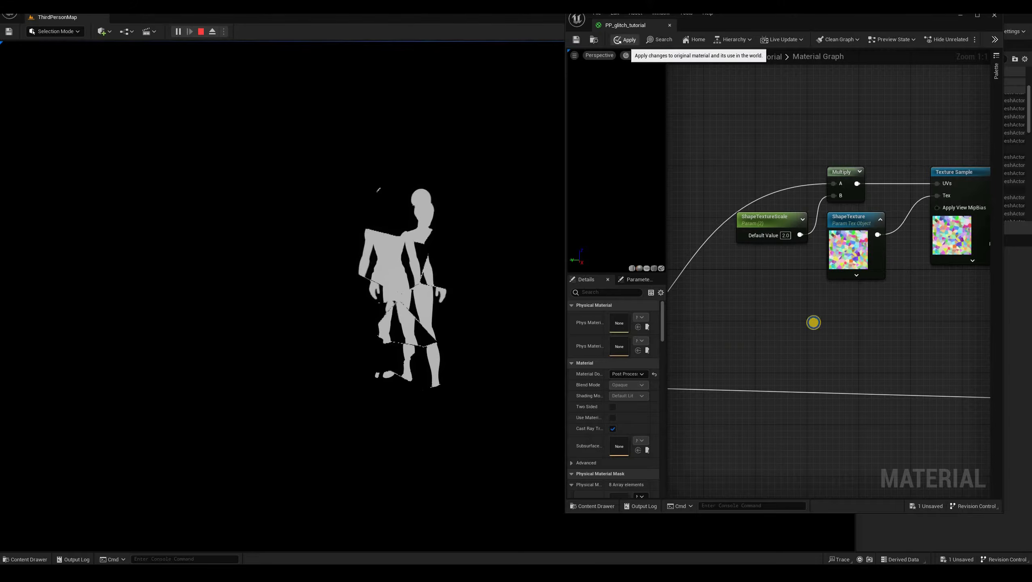
# - Change the ShapeTexture parameter's texture to mid_triangle_bool and check the new shapes in the running game
pyautogui.click(877, 206)
pyautogui.moveTo(746, 337); pyautogui.dragTo(783, 326, button='right')
pyautogui.click(877, 206)
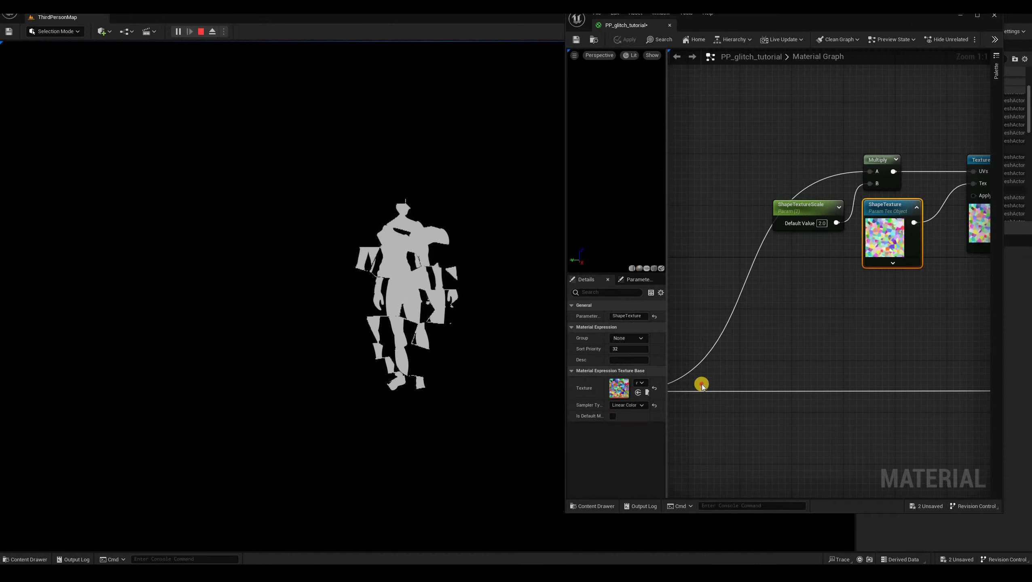
pyautogui.moveTo(667, 347); pyautogui.dragTo(744, 311)
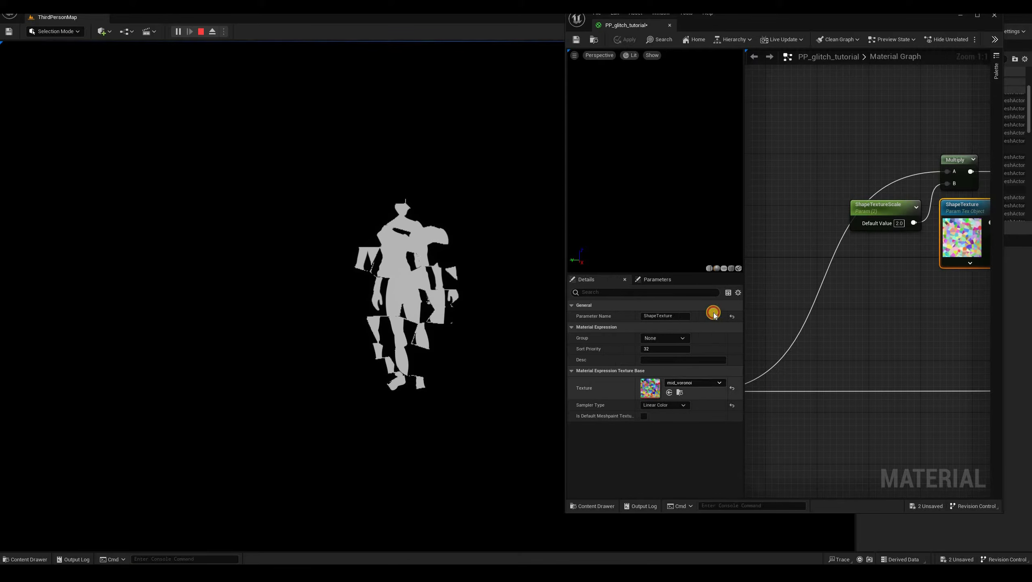
pyautogui.click(700, 383)
pyautogui.click(714, 312)
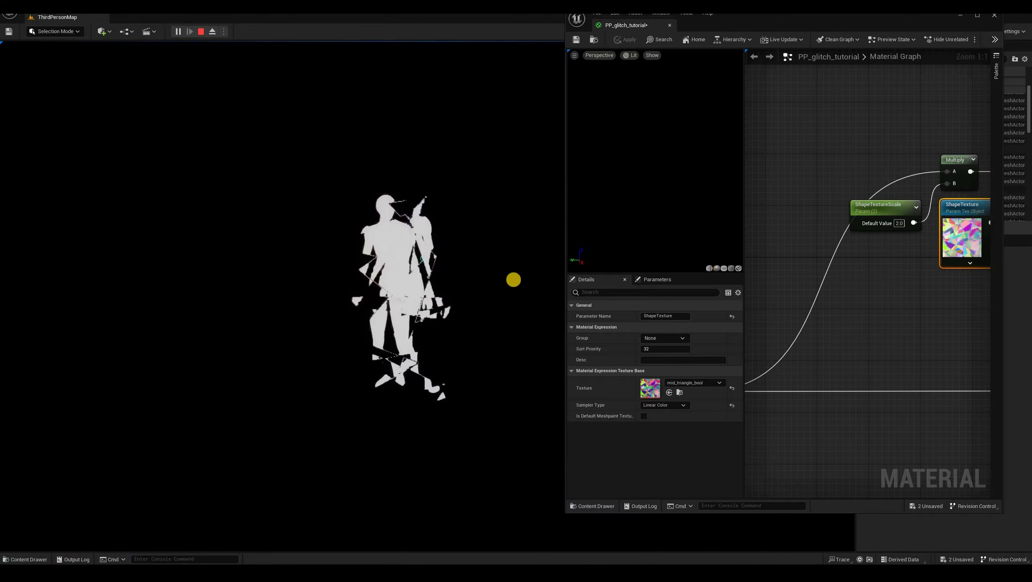
pyautogui.click(514, 281)
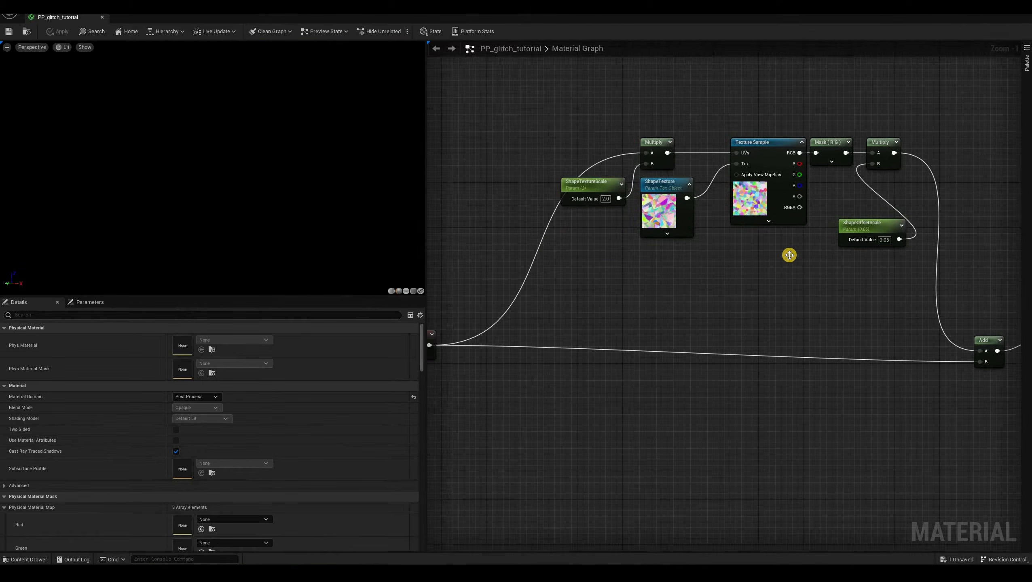
# - Enclose the nodes from ShapeTextureScale through ShapeOffsetScale in a comment box titled "Texture sample"
pyautogui.moveTo(549, 118); pyautogui.dragTo(470, 149, button='right')
pyautogui.moveTo(470, 132); pyautogui.dragTo(836, 320)
pyautogui.rightClick(834, 319)
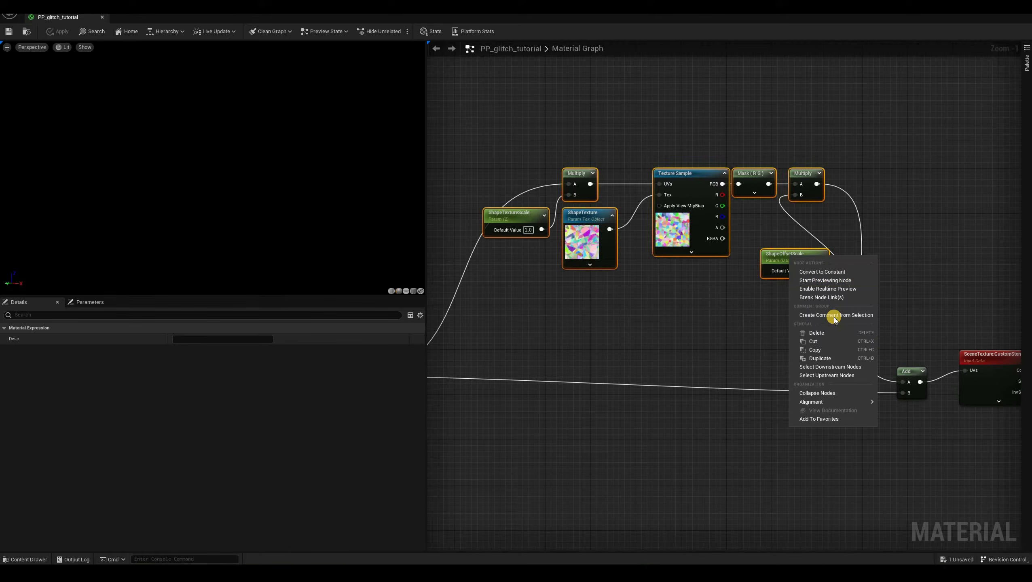
pyautogui.click(834, 319)
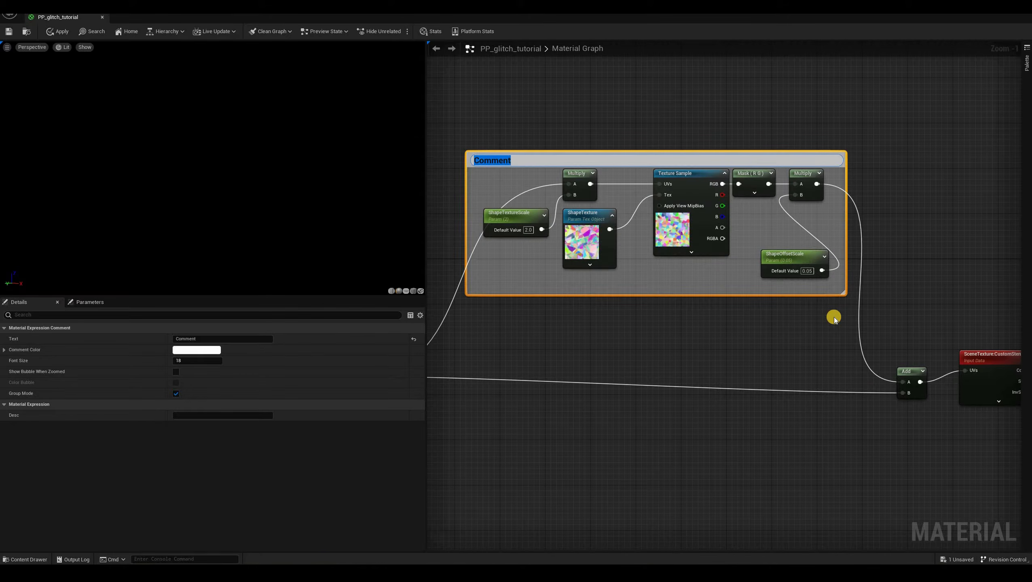
pyautogui.write('Sexture sample')
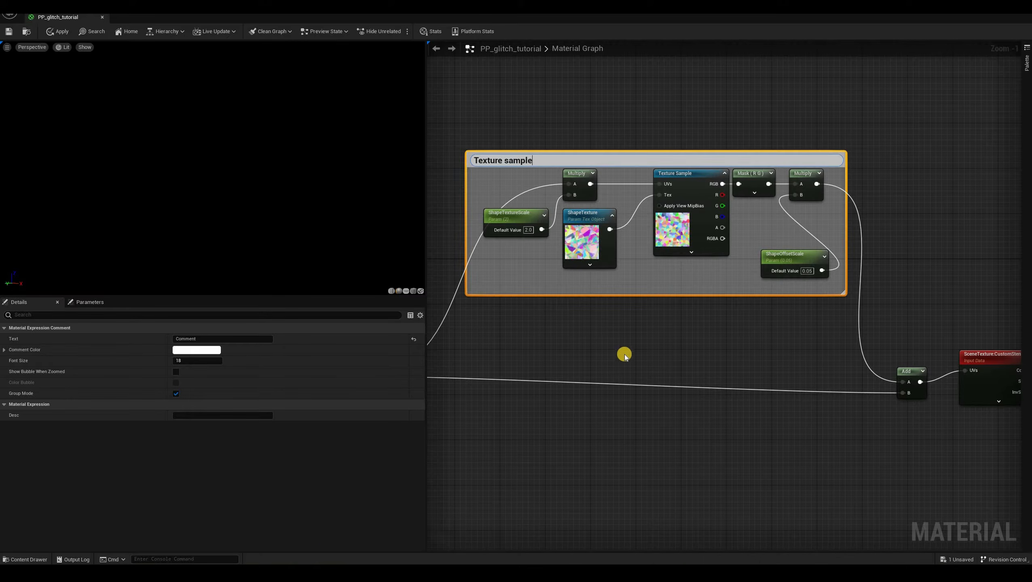
pyautogui.press('Return')
# - Duplicate the CustomStencil scene texture node above the original and set the copy's Scene Texture Id to PostProcessInput0
pyautogui.moveTo(678, 374); pyautogui.dragTo(666, 297, button='right')
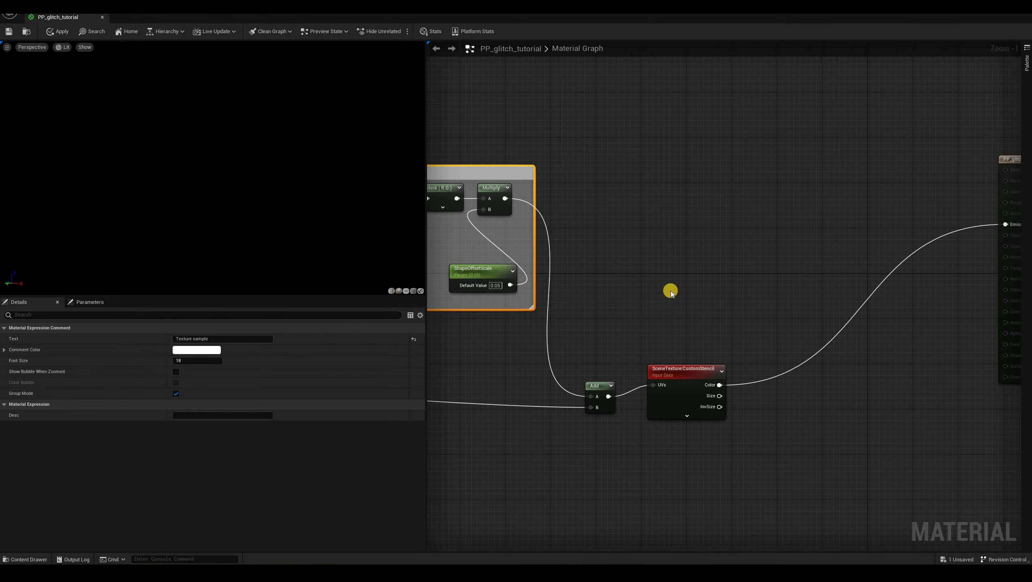
pyautogui.click(665, 298)
pyautogui.hotkey('ctrl', 'd')
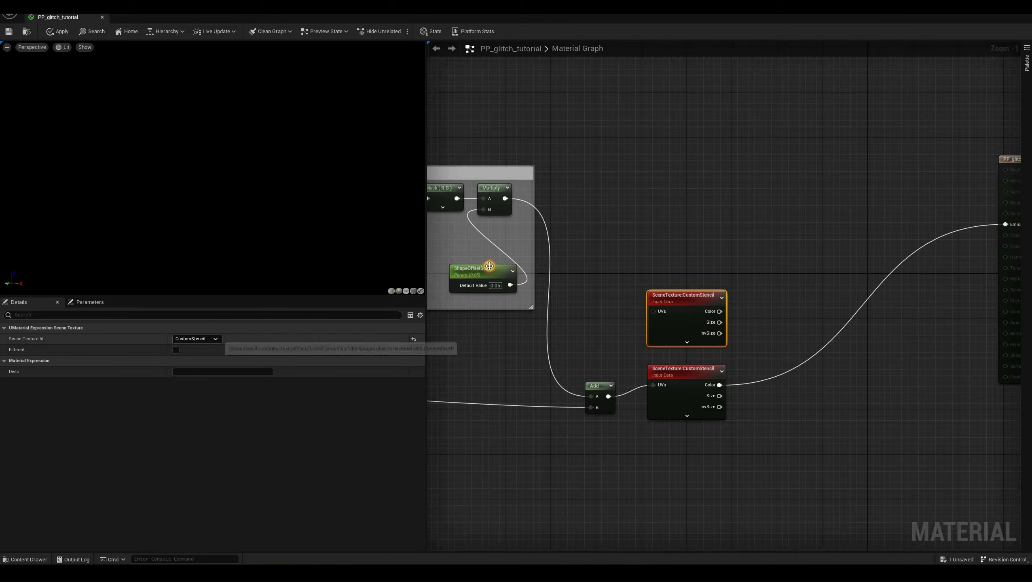
pyautogui.click(196, 339)
pyautogui.click(194, 398)
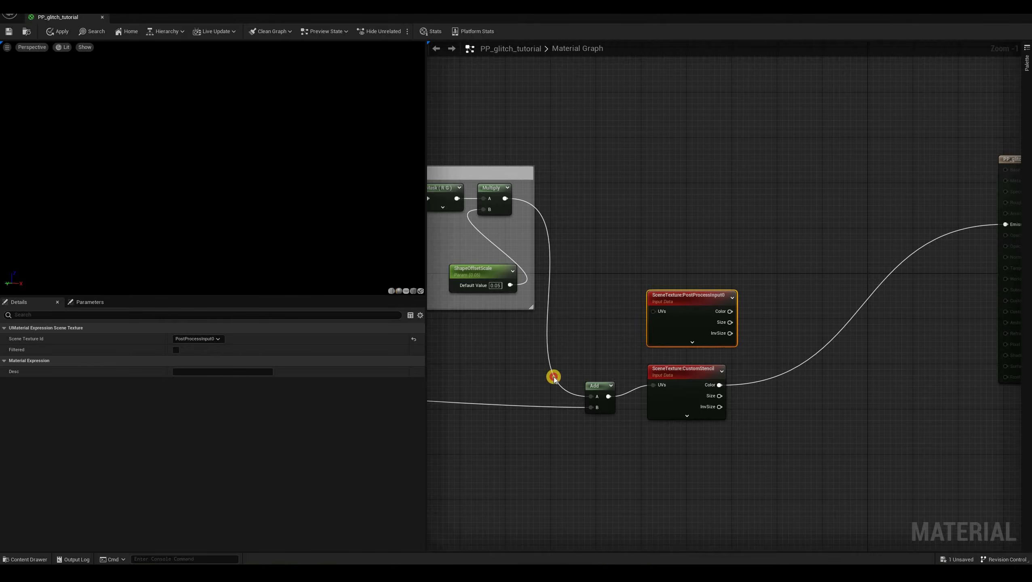
# - Connect the Add output to the PostProcessInput0 node's UVs, and its Color output to Emissive Color
pyautogui.moveTo(598, 361); pyautogui.dragTo(538, 405, button='right')
pyautogui.moveTo(549, 440); pyautogui.dragTo(595, 354)
pyautogui.moveTo(671, 355); pyautogui.dragTo(951, 268)
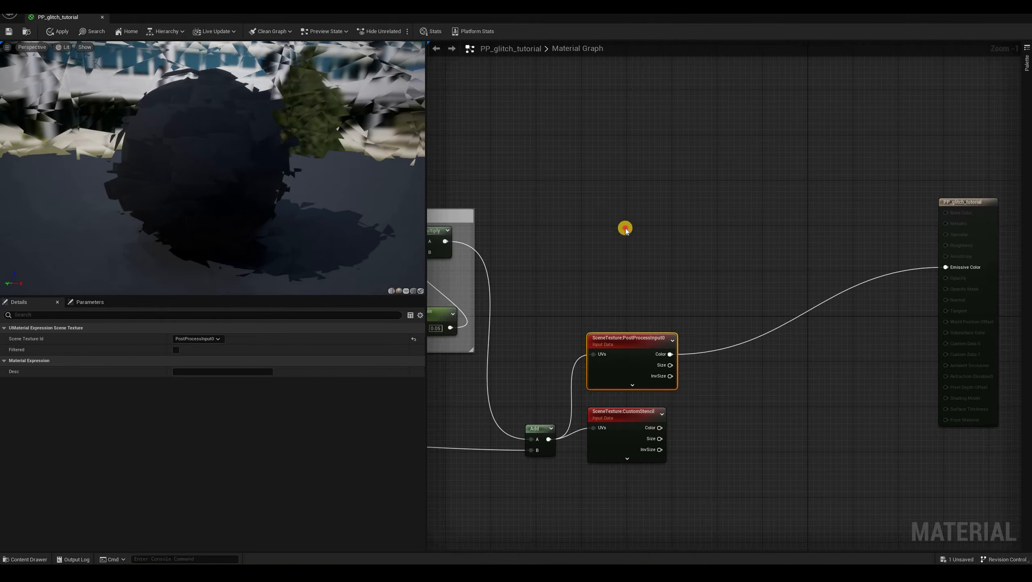
# - Add a second PostProcessInput0 scene texture above the first, with its UVs unconnected and its Color feeding Emissive Color
pyautogui.hotkey('ctrl', 'v')
pyautogui.moveTo(647, 271); pyautogui.dragTo(945, 267)
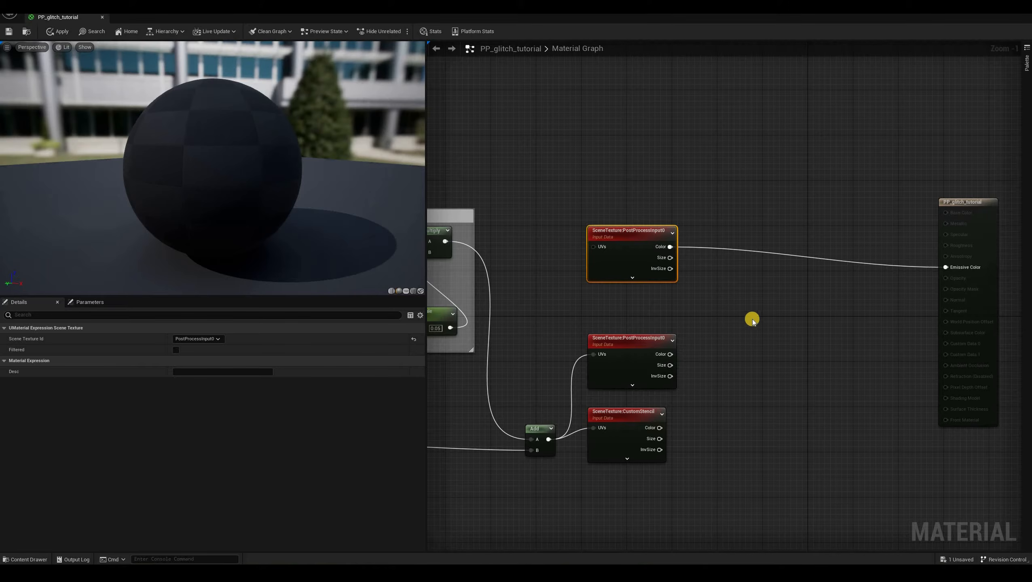
# - Create a Lerp node and connect the undistorted PostProcessInput0 Color to its A input
pyautogui.click(718, 300)
pyautogui.rightClick(718, 300)
pyautogui.write('lerp')
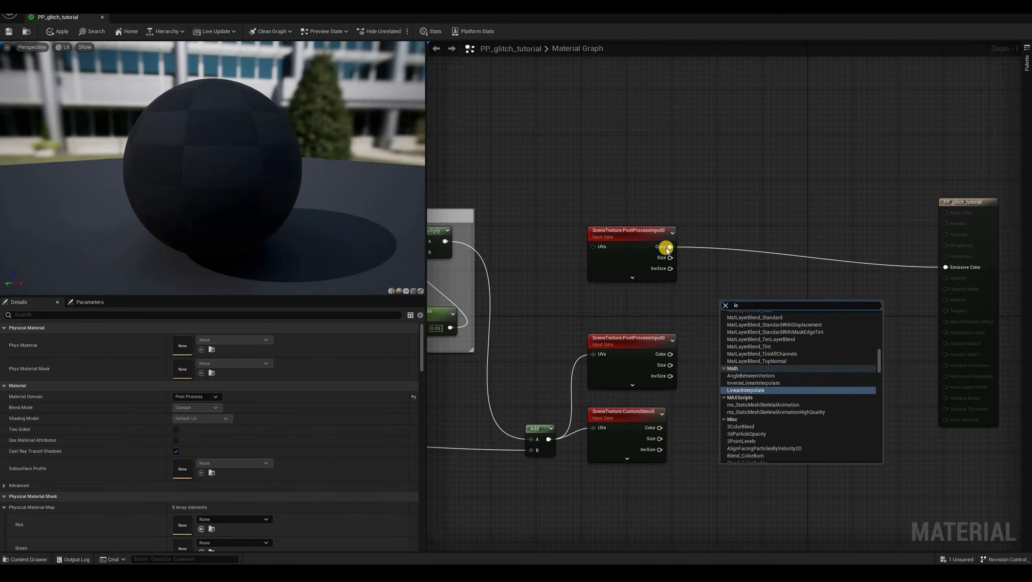
pyautogui.press('Return')
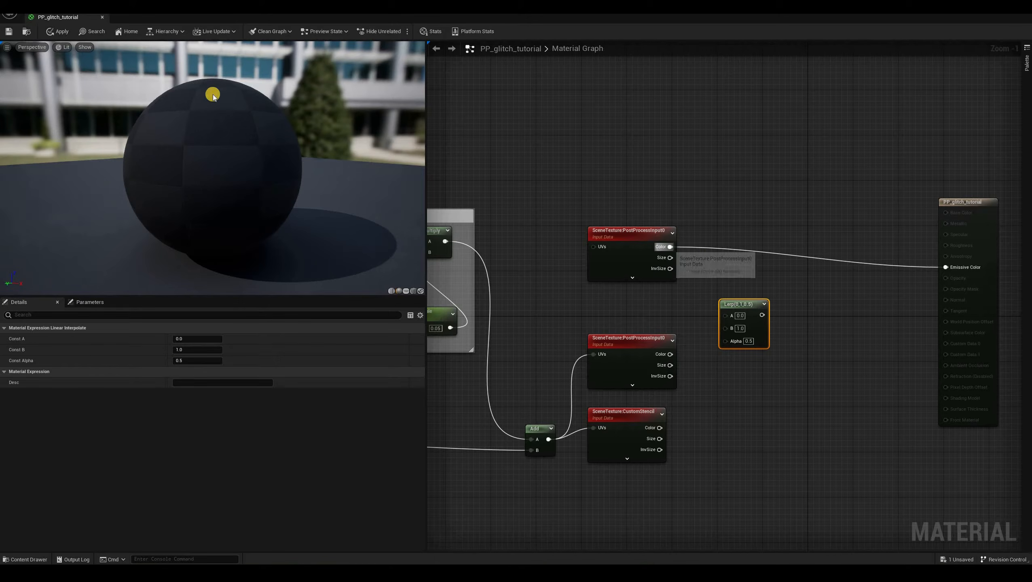
pyautogui.moveTo(670, 247); pyautogui.dragTo(725, 315)
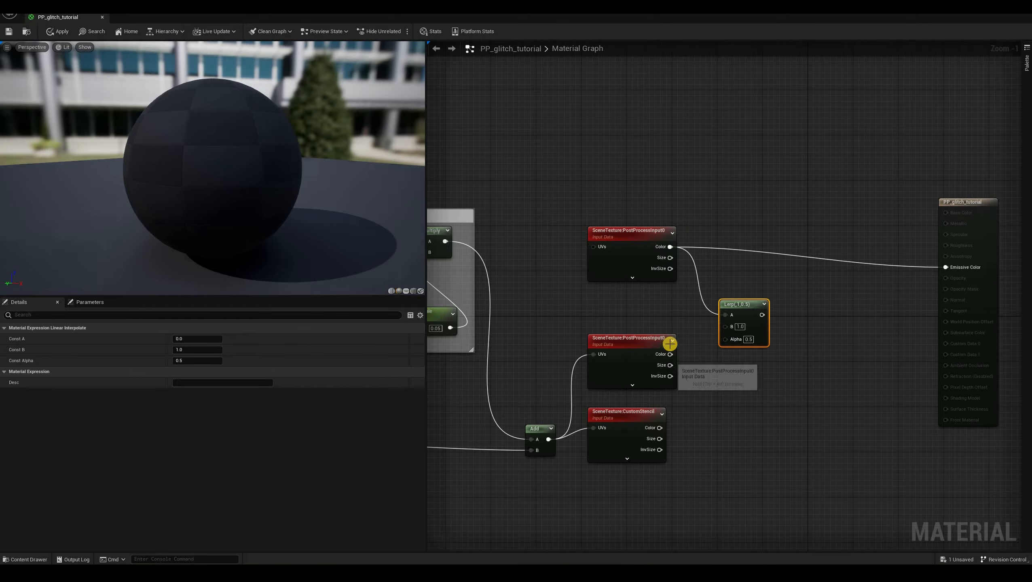
# - Feed the offset PostProcessInput0 Color into the Lerp's B and the CustomStencil Color into Alpha, with the Lerp output driving Emissive Color
pyautogui.moveTo(670, 346); pyautogui.dragTo(707, 311)
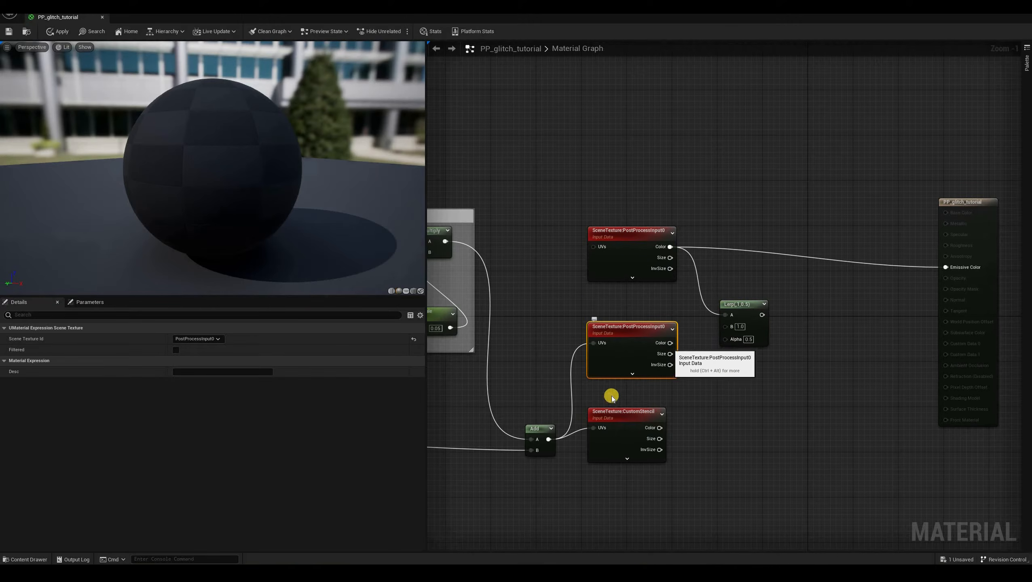
pyautogui.moveTo(670, 343); pyautogui.dragTo(725, 326)
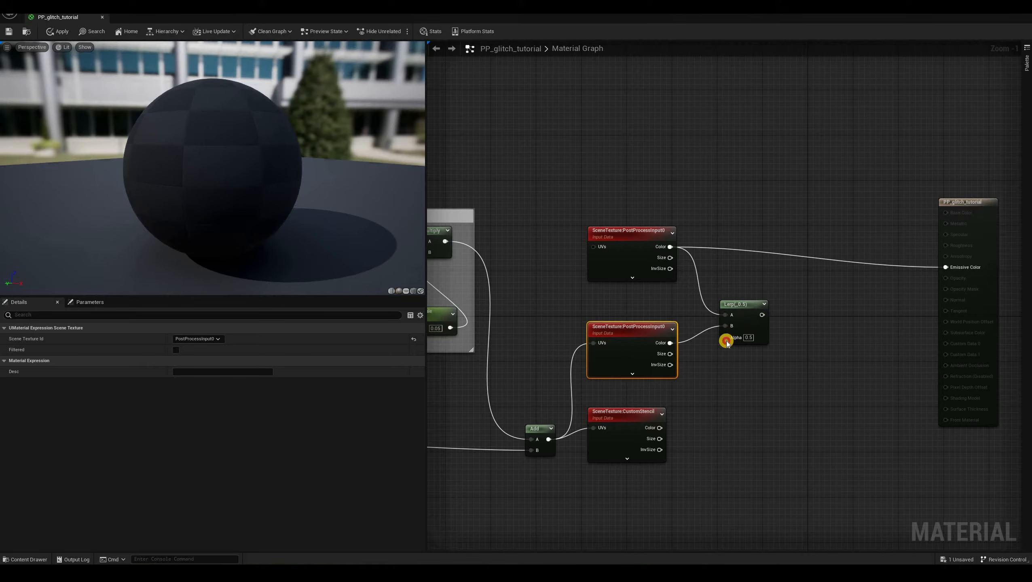
pyautogui.moveTo(660, 428); pyautogui.dragTo(946, 268)
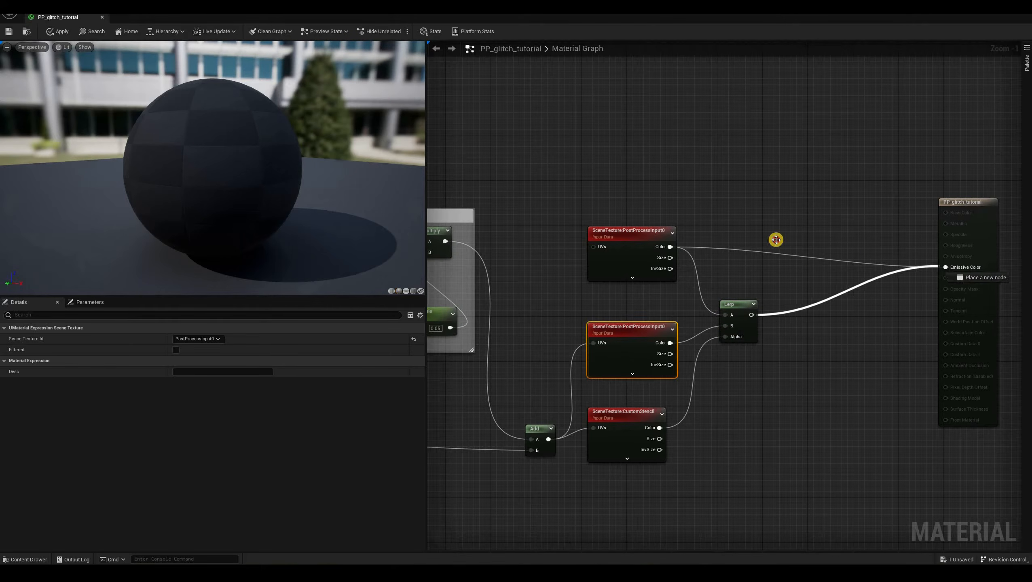
pyautogui.moveTo(733, 310); pyautogui.dragTo(778, 243)
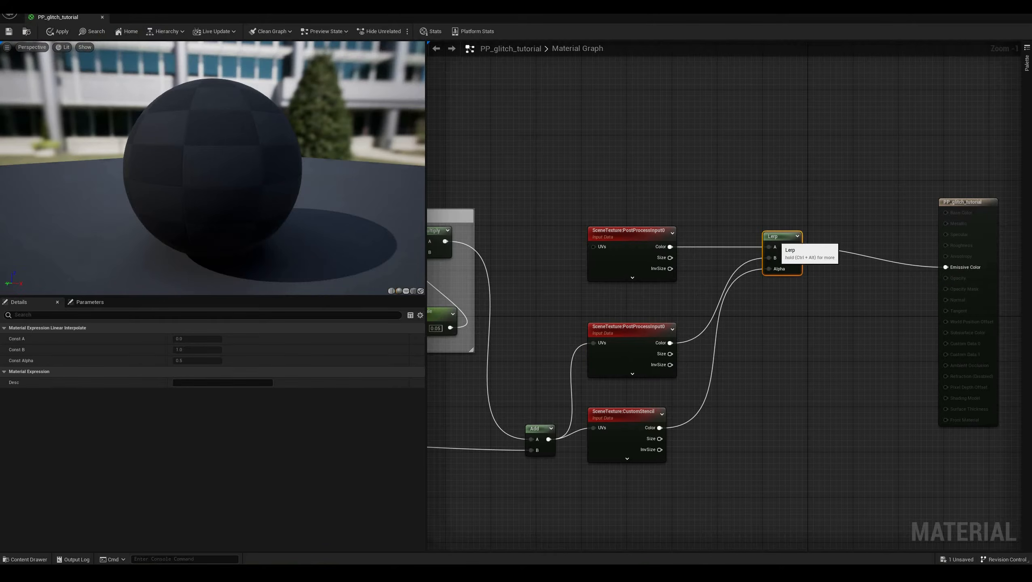
# - Apply the material and run the character in the playing level to check the masked glitch effect
pyautogui.click(57, 31)
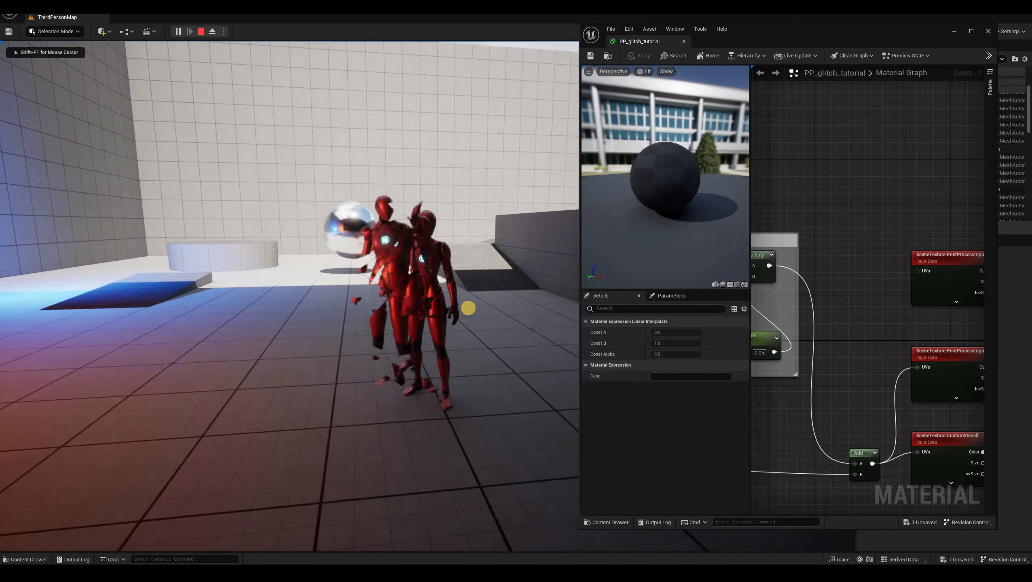
pyautogui.press('d')
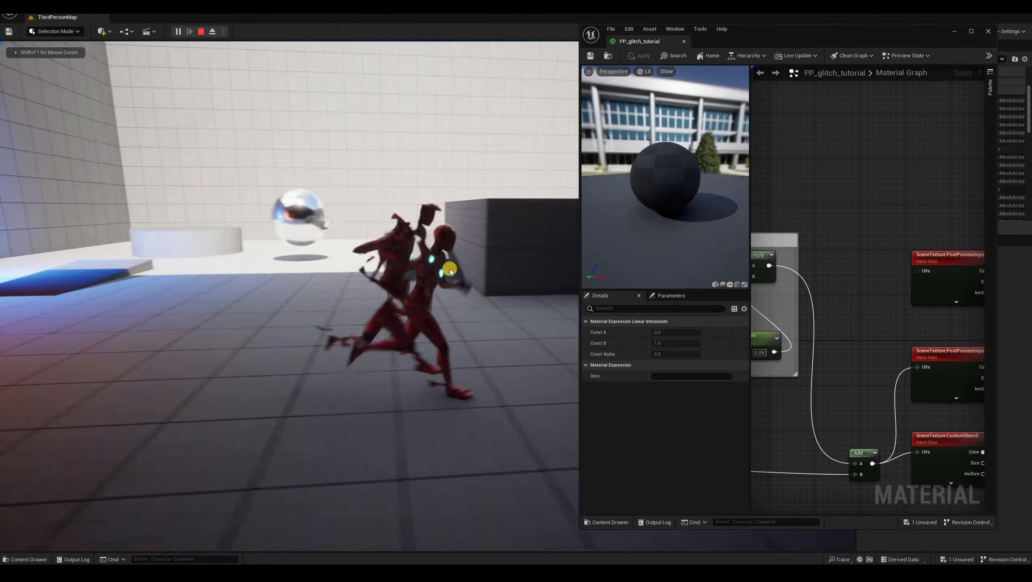
pyautogui.hotkey('shift', 'F1')
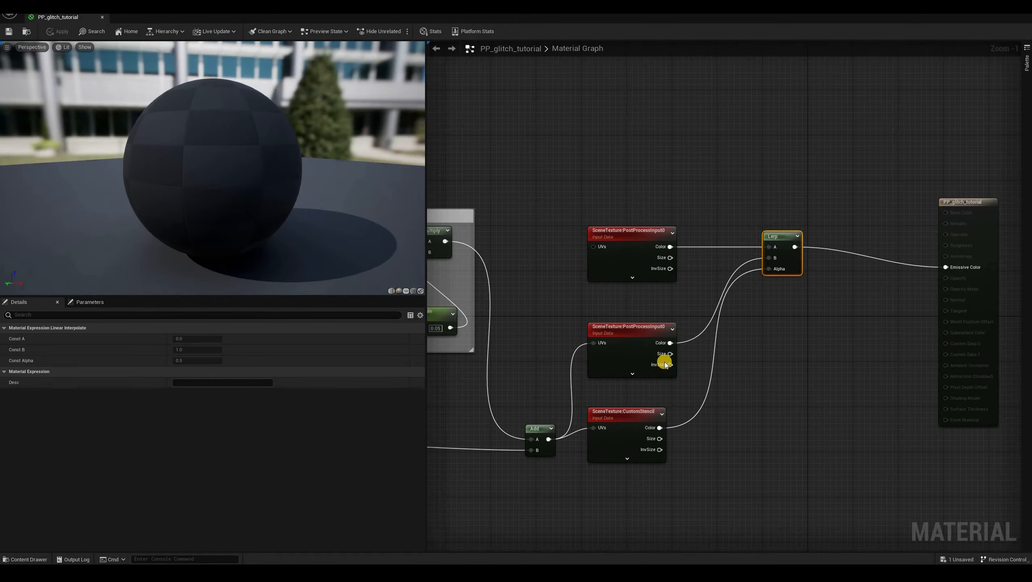
pyautogui.moveTo(711, 258); pyautogui.dragTo(687, 330)
pyautogui.click(681, 324)
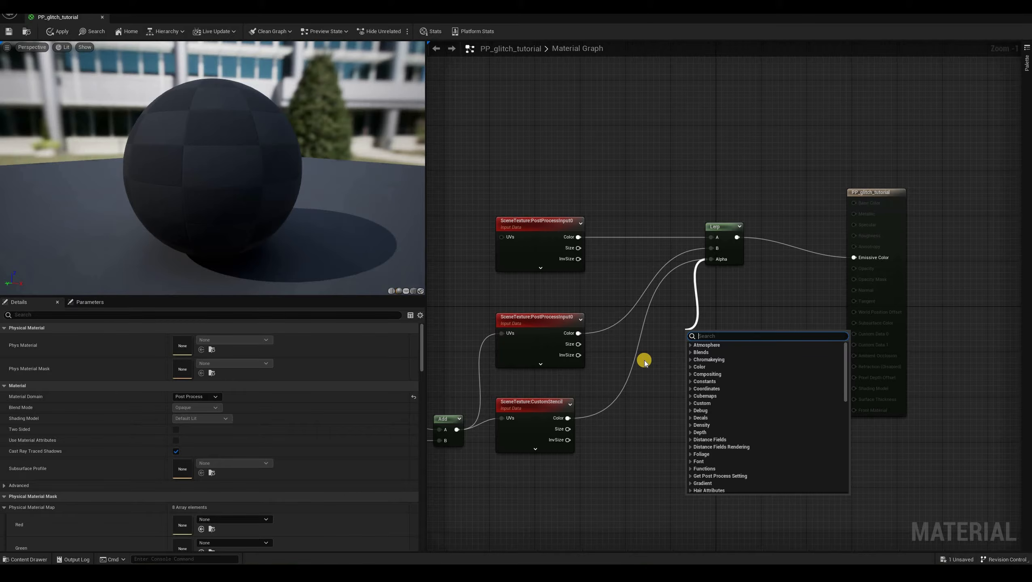
pyautogui.write('mul')
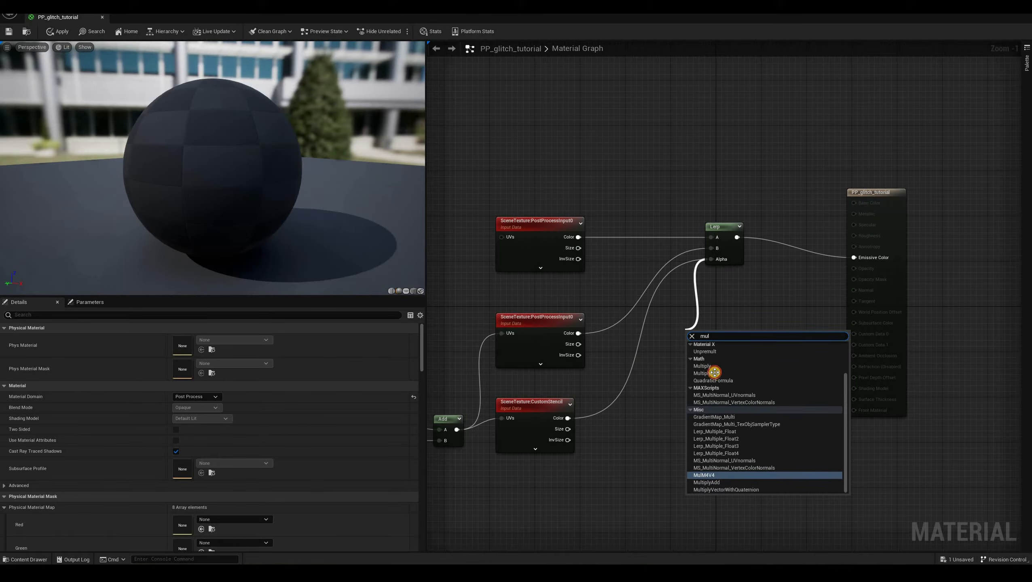
pyautogui.press('Return')
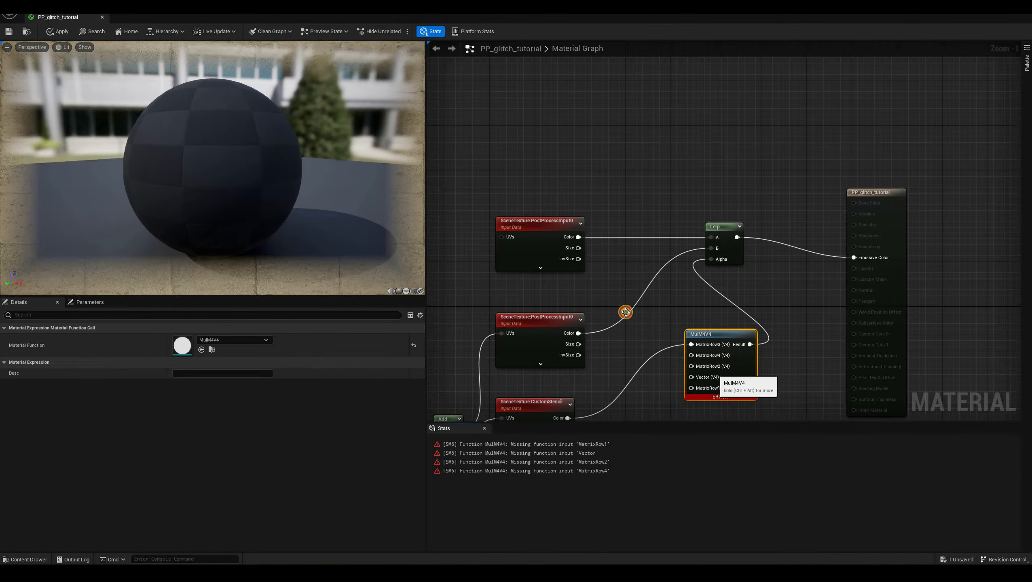
pyautogui.press('Delete')
# - Add a Multiply node, feed the CustomStencil Color into its A input, and connect its output to the Lerp's Alpha
pyautogui.moveTo(647, 346); pyautogui.dragTo(638, 290, button='right')
pyautogui.click(628, 328)
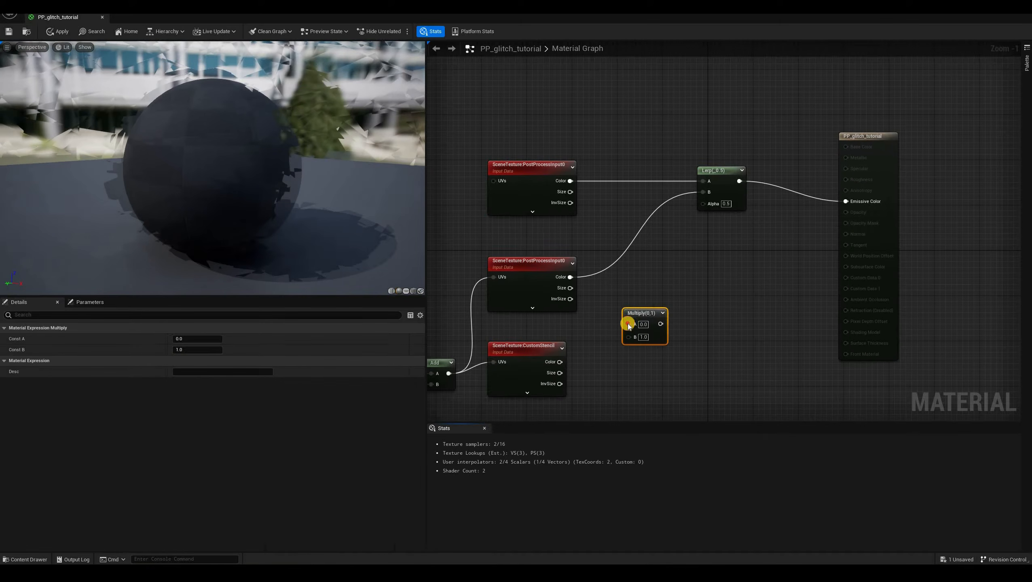
pyautogui.moveTo(560, 362); pyautogui.dragTo(703, 204)
pyautogui.moveTo(703, 296); pyautogui.dragTo(752, 223, button='right')
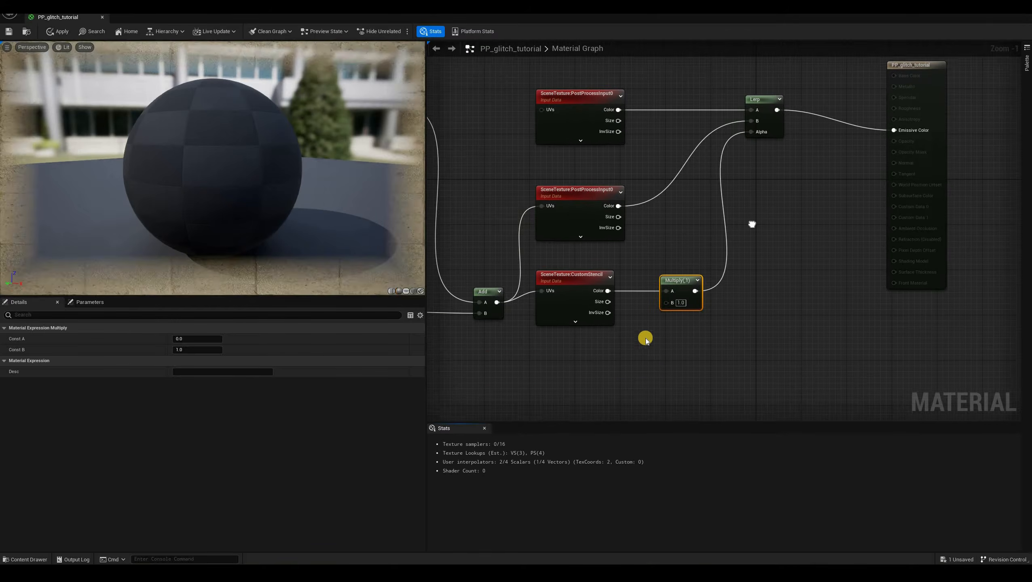
# - Create a scalar parameter named BlendOpacity and connect it to the B input of the Multiply after CustomStencil
pyautogui.click(688, 375)
pyautogui.rightClick(667, 423)
pyautogui.write('sca')
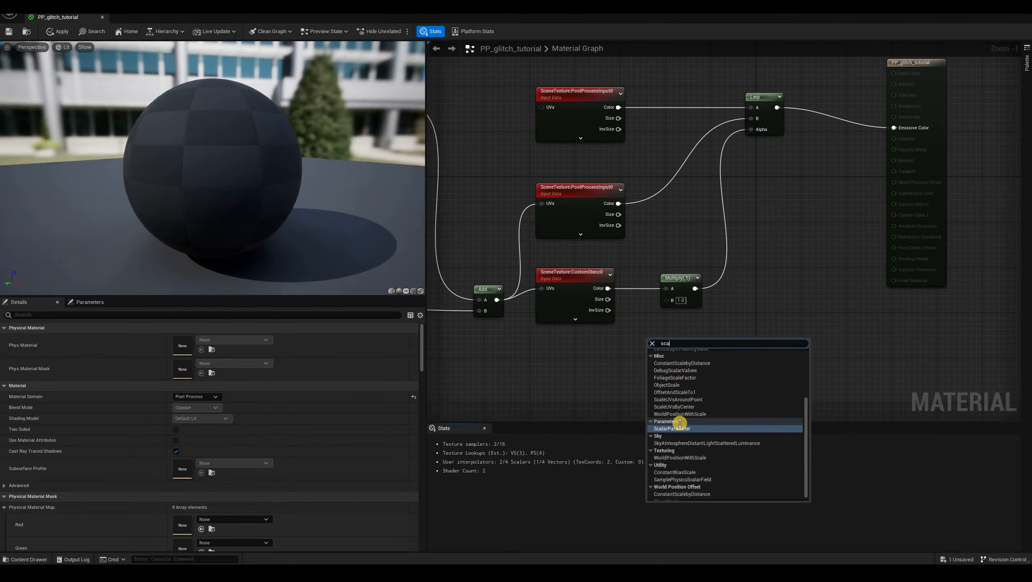
pyautogui.click(680, 428)
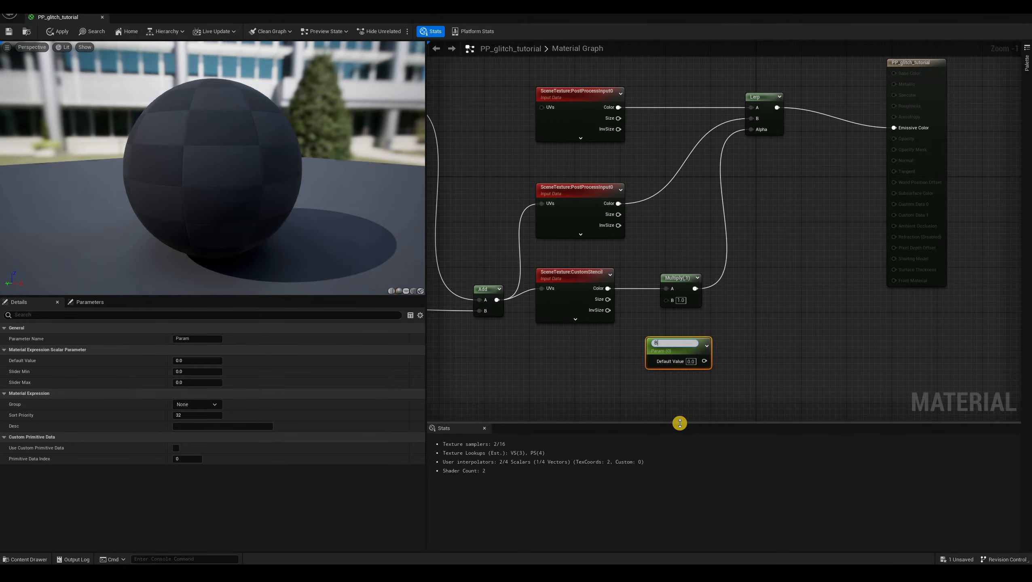
pyautogui.write('BlendOpacity')
pyautogui.press('Return')
pyautogui.moveTo(667, 302); pyautogui.dragTo(705, 359)
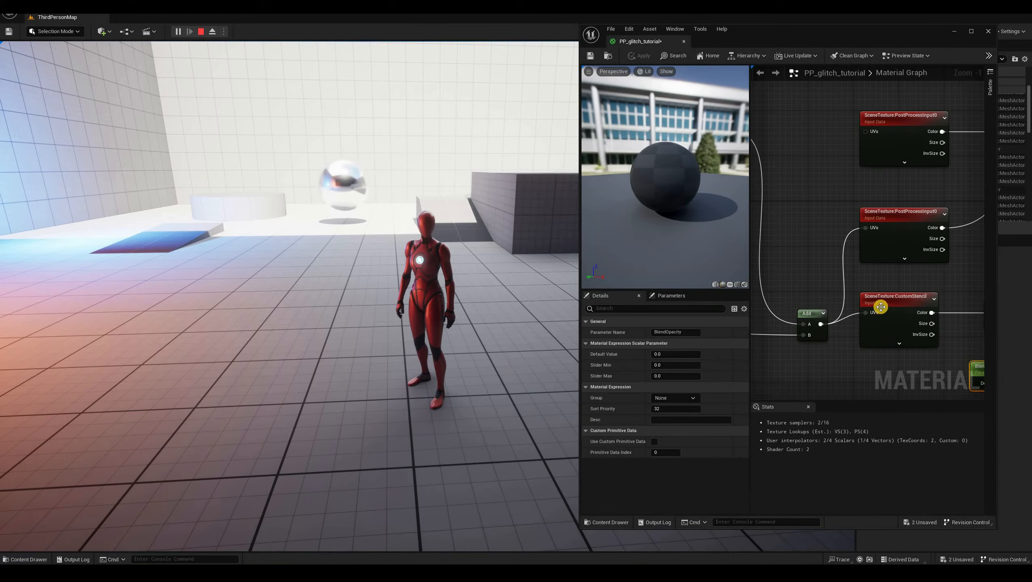
# - Try a BlendOpacity default value of 0.96 and apply the material to preview the glitch in the playing level
pyautogui.moveTo(882, 306); pyautogui.dragTo(844, 233, button='right')
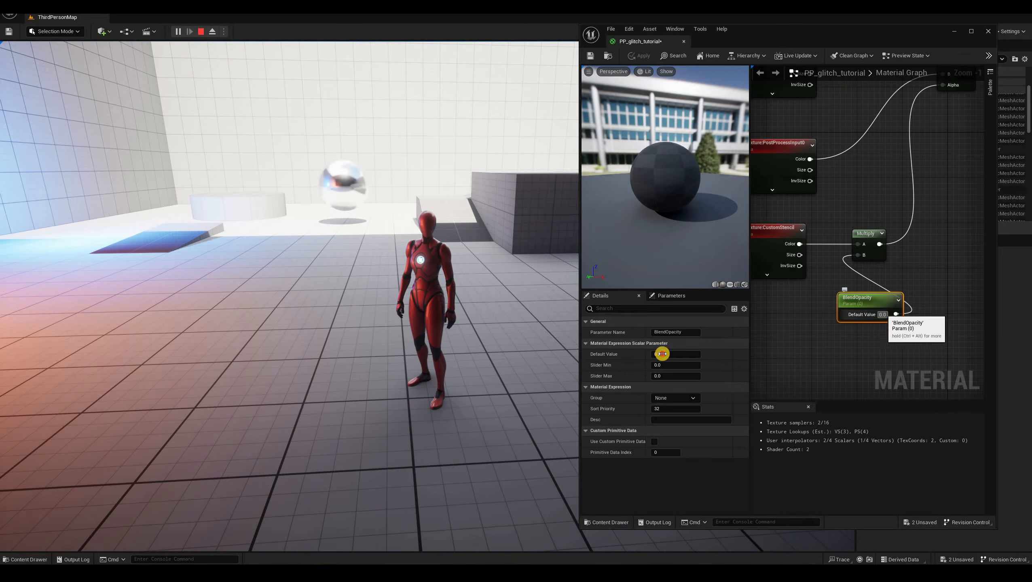
pyautogui.moveTo(662, 352)
pyautogui.mouseDown()
pyautogui.moveTo(688, 352)
pyautogui.moveTo(668, 355)
pyautogui.mouseUp()
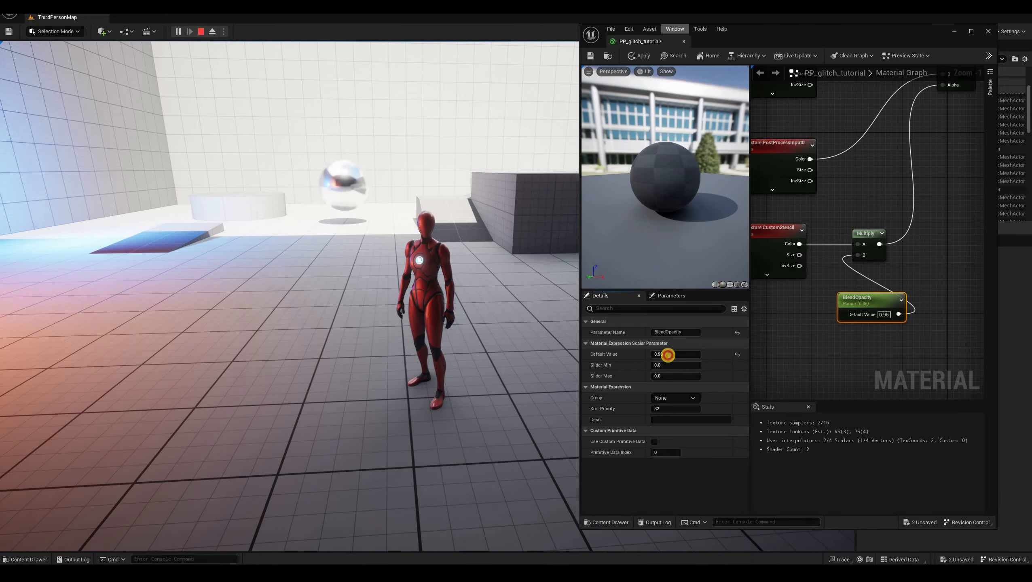
pyautogui.click(639, 55)
# - Set BlendOpacity's default value to 1 and apply the material
pyautogui.click(675, 354)
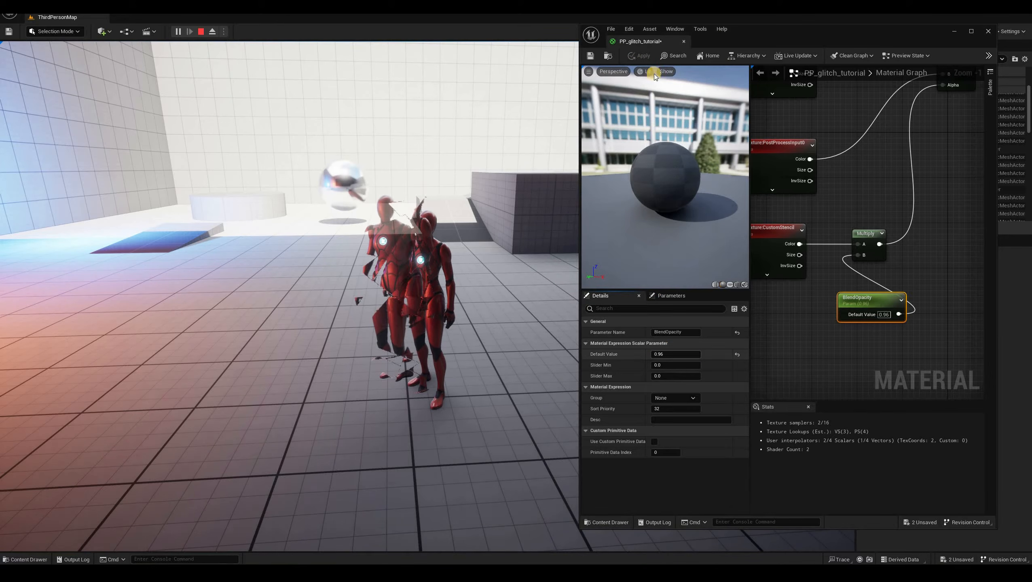
pyautogui.write('1')
pyautogui.press('Return')
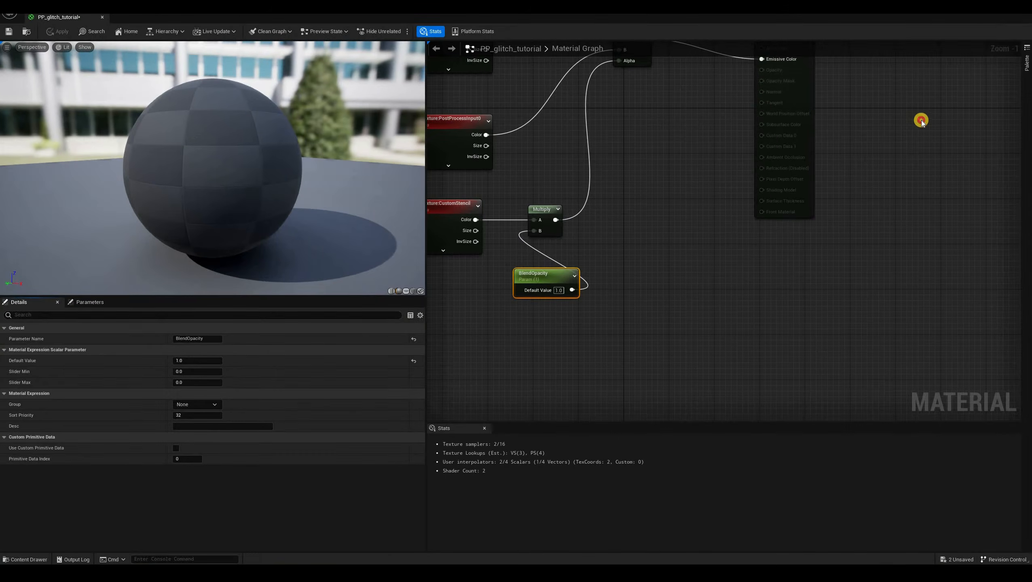
pyautogui.moveTo(922, 121)
pyautogui.mouseDown(button='right')
pyautogui.moveTo(931, 104)
pyautogui.moveTo(921, 123)
pyautogui.mouseUp(button='right')
pyautogui.click(821, 277)
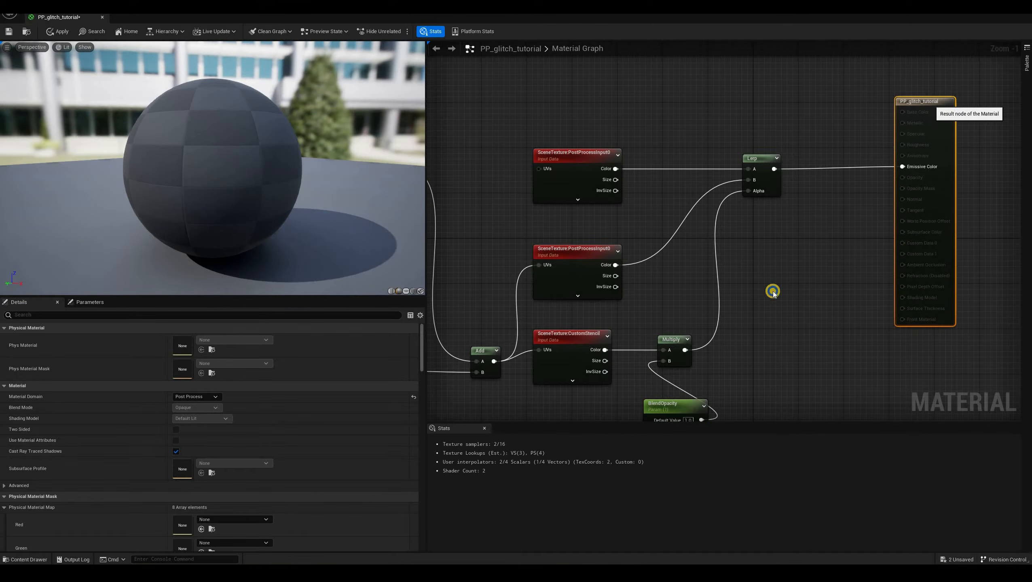
pyautogui.moveTo(622, 199); pyautogui.dragTo(658, 188, button='right')
pyautogui.moveTo(672, 282); pyautogui.dragTo(770, 293, button='right')
pyautogui.click(39, 27)
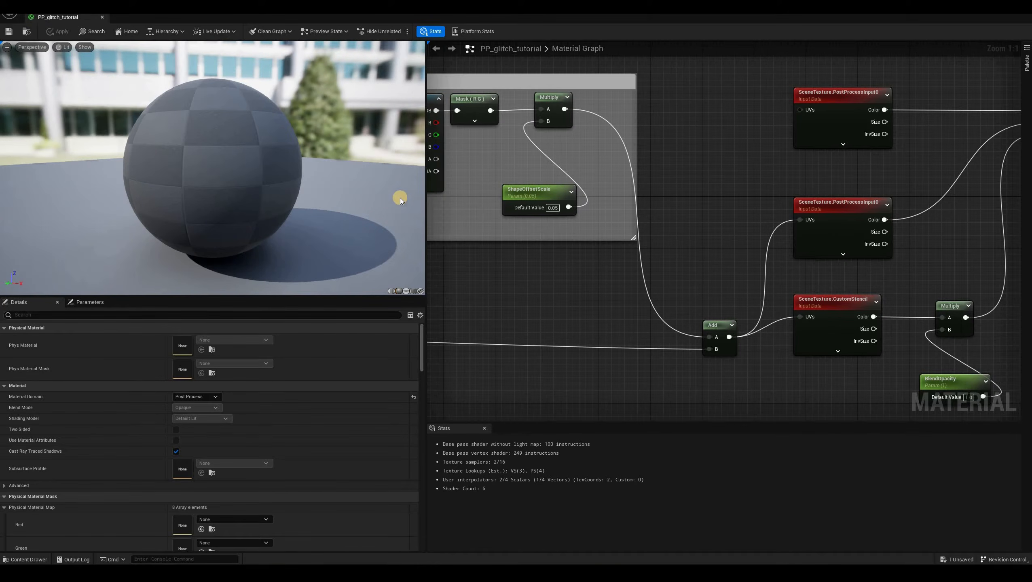
# - Shift the ShapeOffsetScale parameter and its Multiply node away from Mask (R G) to make room for another node
pyautogui.press('super+Down')
pyautogui.press('super+Up')
pyautogui.moveTo(502, 256); pyautogui.dragTo(705, 315, button='right')
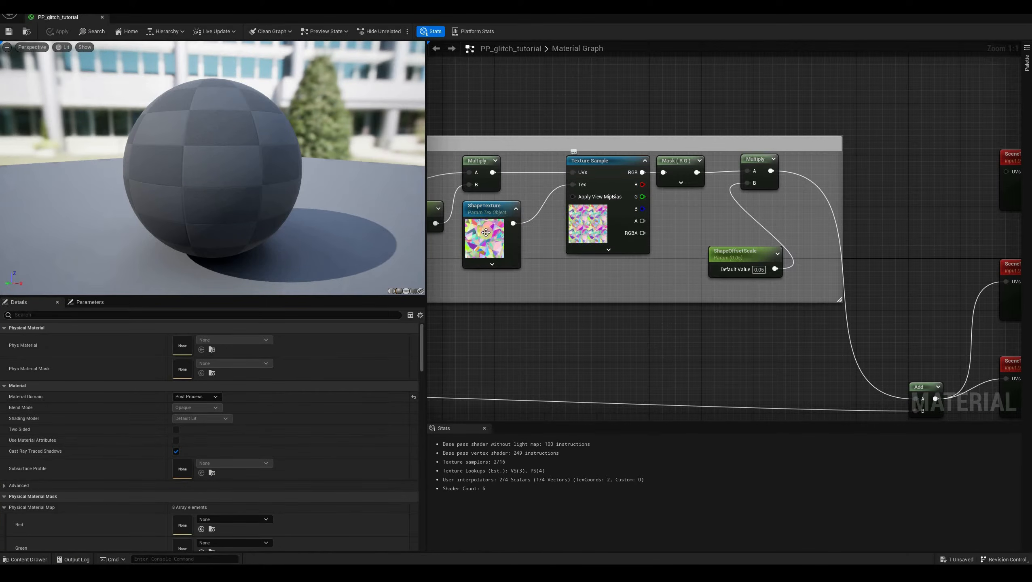
pyautogui.click(591, 228)
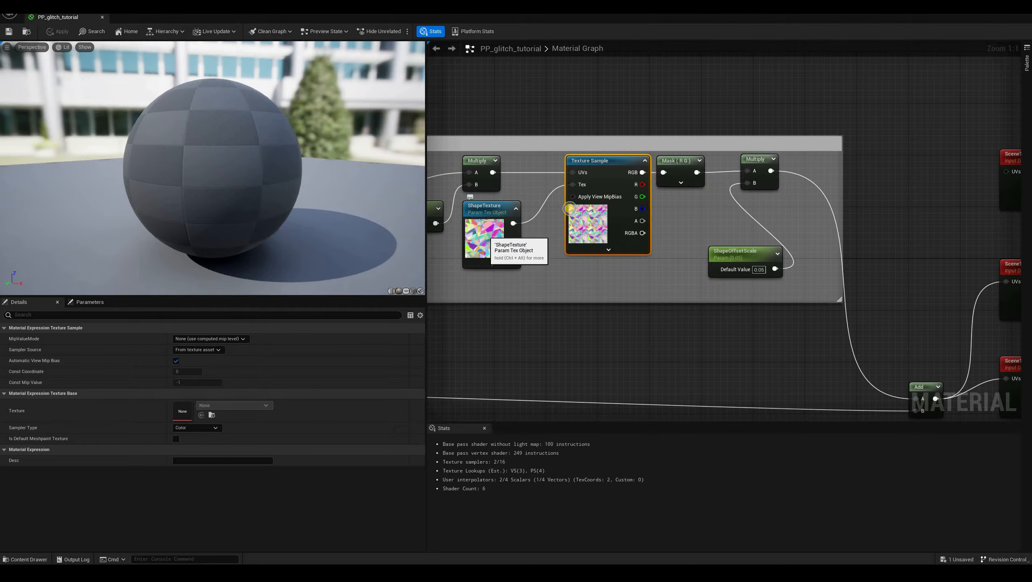
pyautogui.moveTo(699, 207); pyautogui.dragTo(569, 213, button='right')
pyautogui.moveTo(595, 168); pyautogui.dragTo(674, 261)
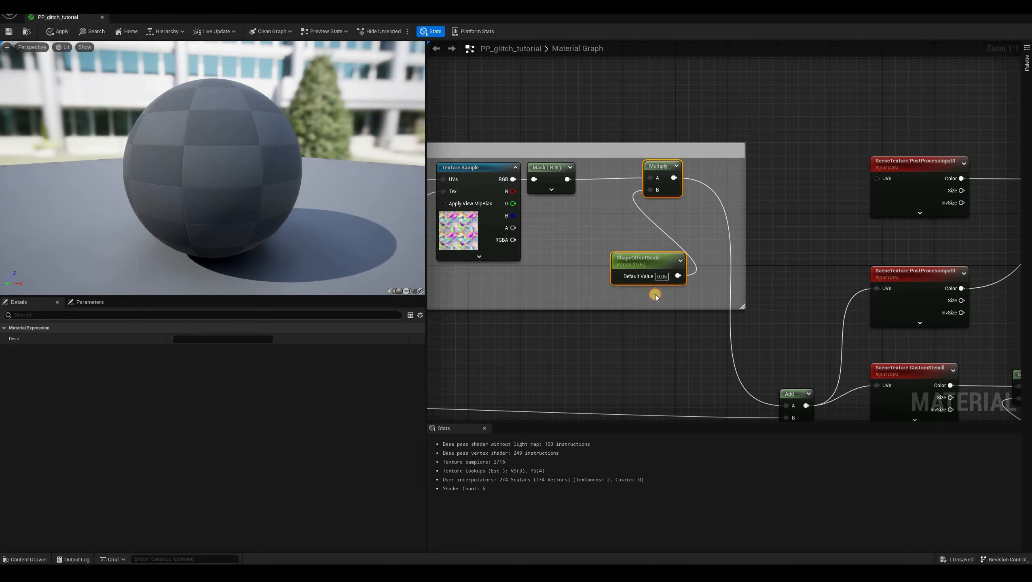
pyautogui.click(604, 196)
# - Insert a Subtract node with B set to 0.5 between Mask (R G) and the offset Multiply, and apply the material
pyautogui.moveTo(568, 179); pyautogui.dragTo(605, 196)
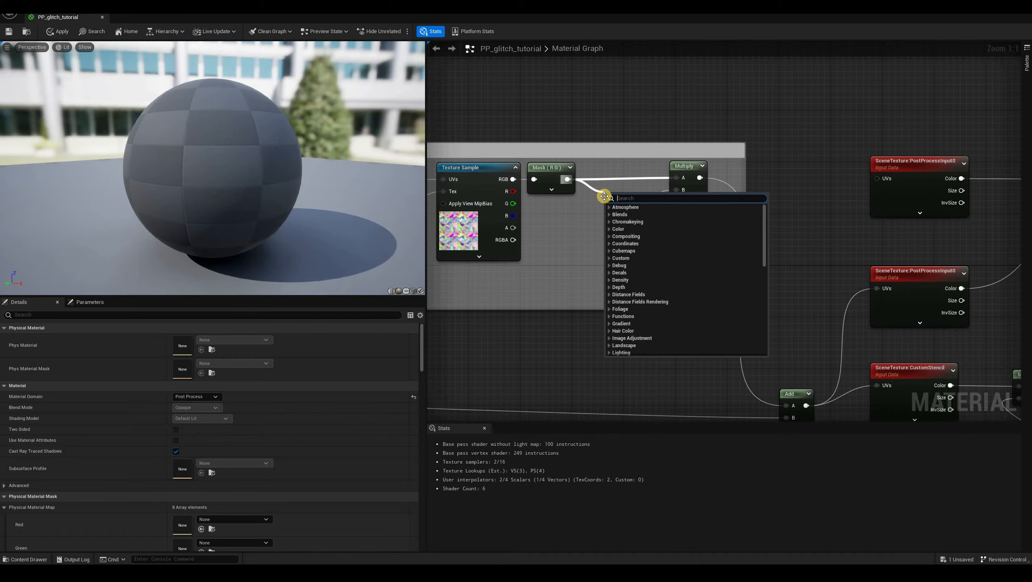
pyautogui.write('subtract')
pyautogui.click(650, 234)
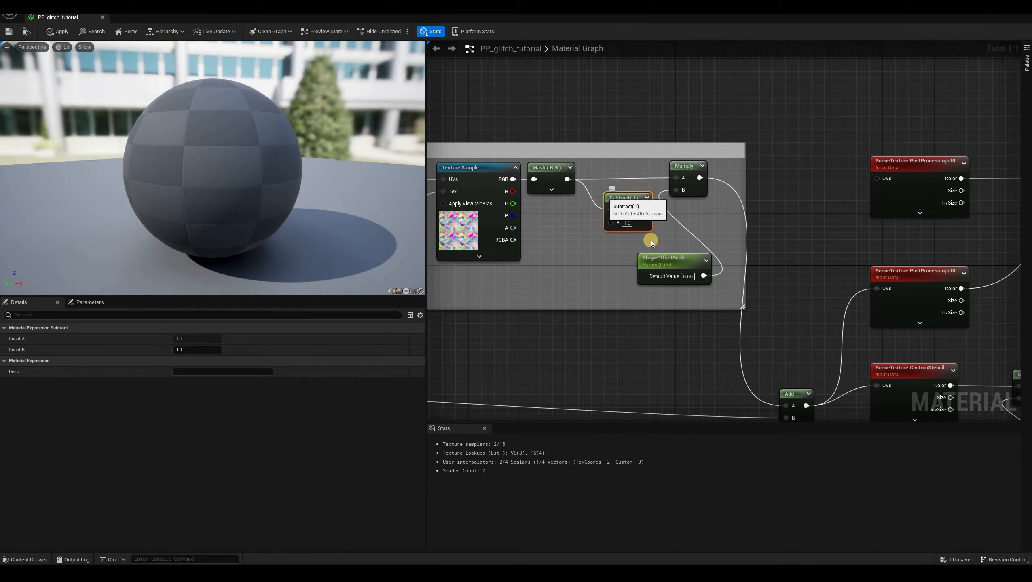
pyautogui.click(628, 223)
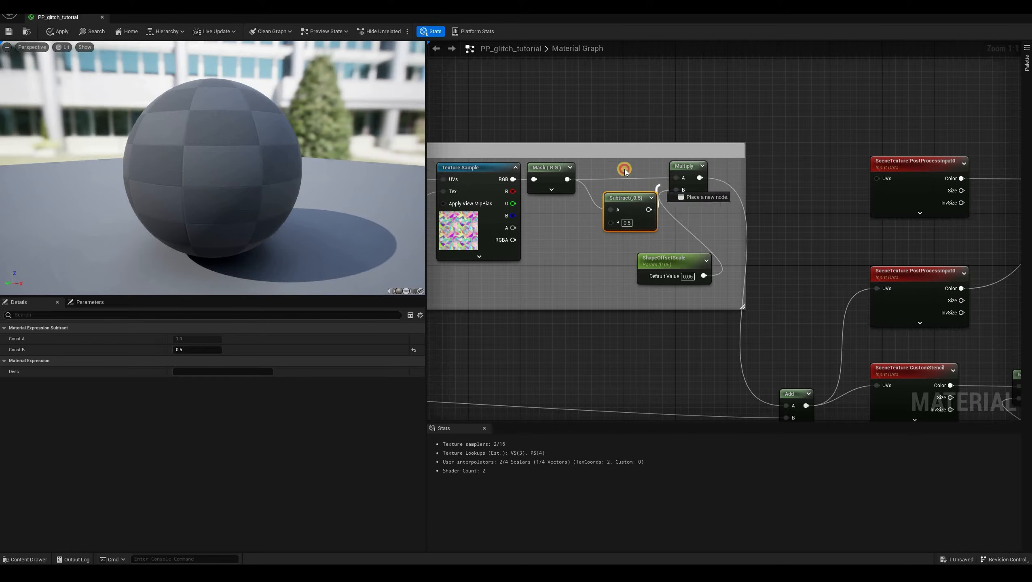
pyautogui.click(54, 32)
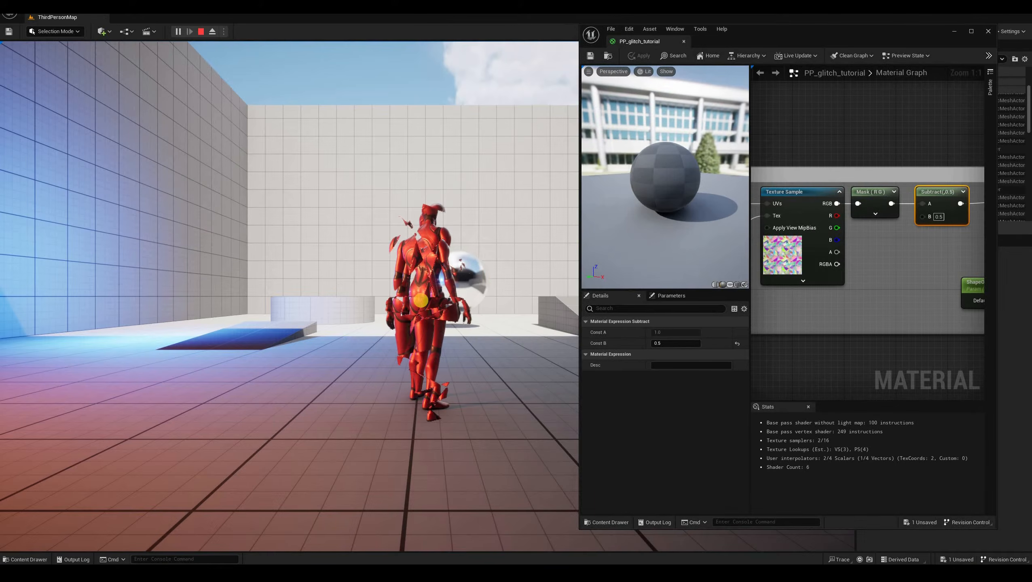
pyautogui.hotkey('shift', 'F1')
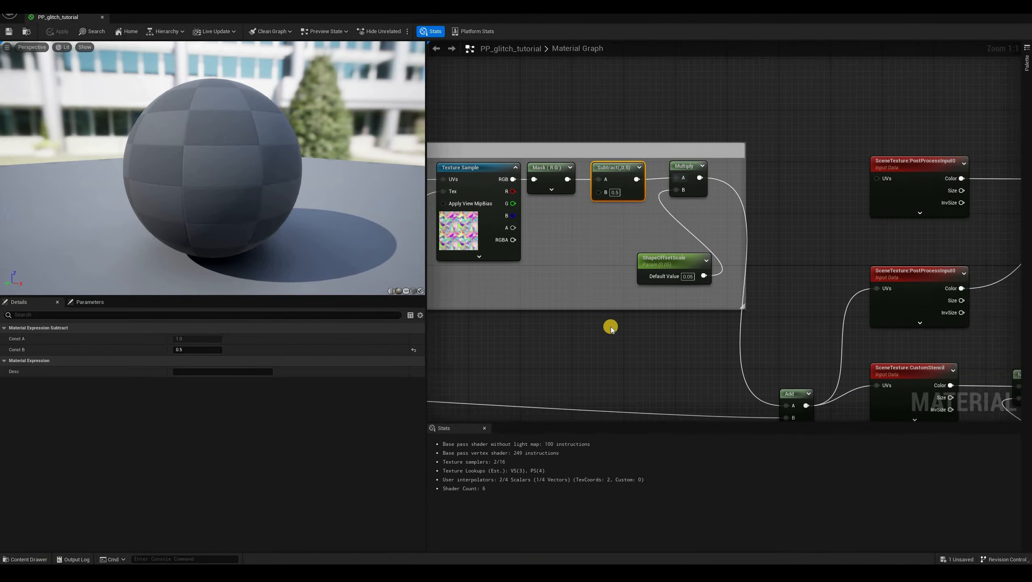
# - Add a Panner node just below the Texture sample comment group
pyautogui.moveTo(606, 321); pyautogui.dragTo(803, 318, button='right')
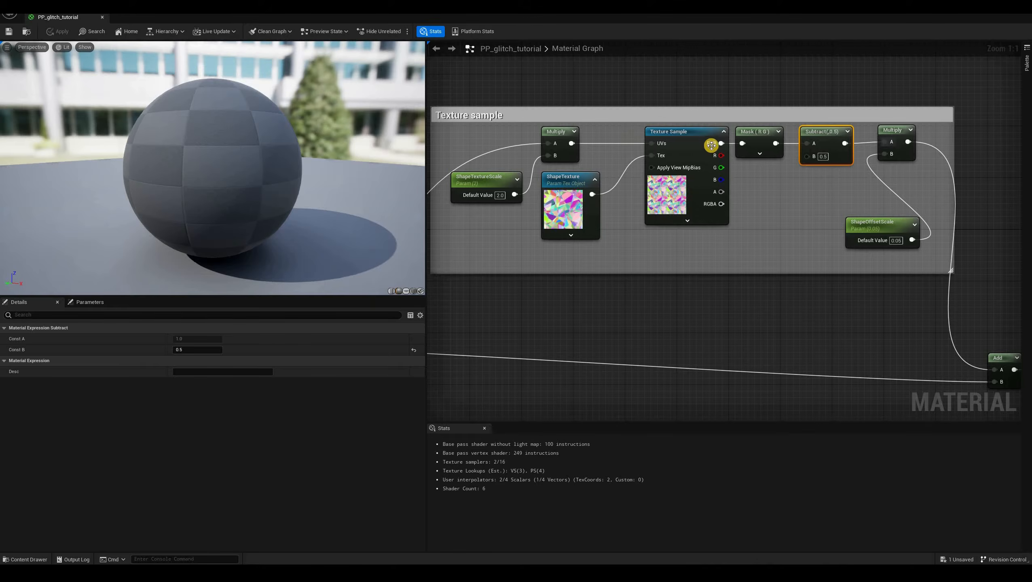
pyautogui.moveTo(711, 145); pyautogui.dragTo(751, 159, button='right')
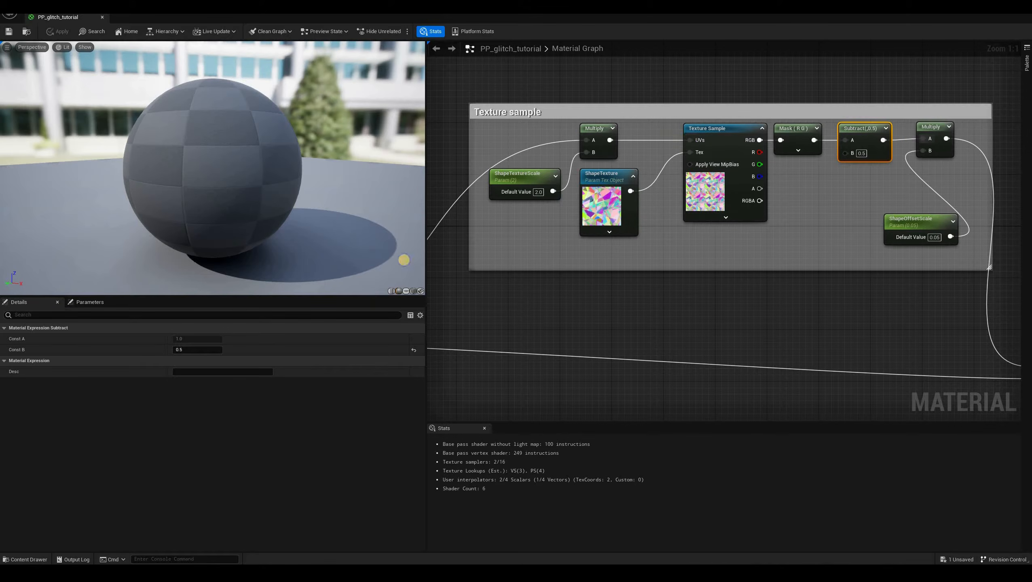
pyautogui.moveTo(821, 116); pyautogui.dragTo(728, 254, button='right')
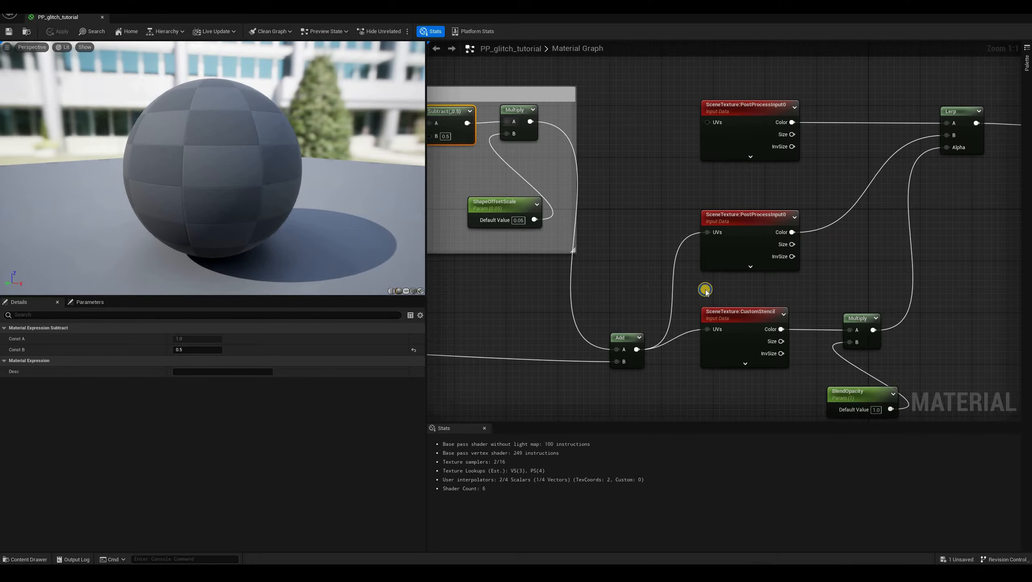
pyautogui.moveTo(706, 290); pyautogui.dragTo(645, 155, button='right')
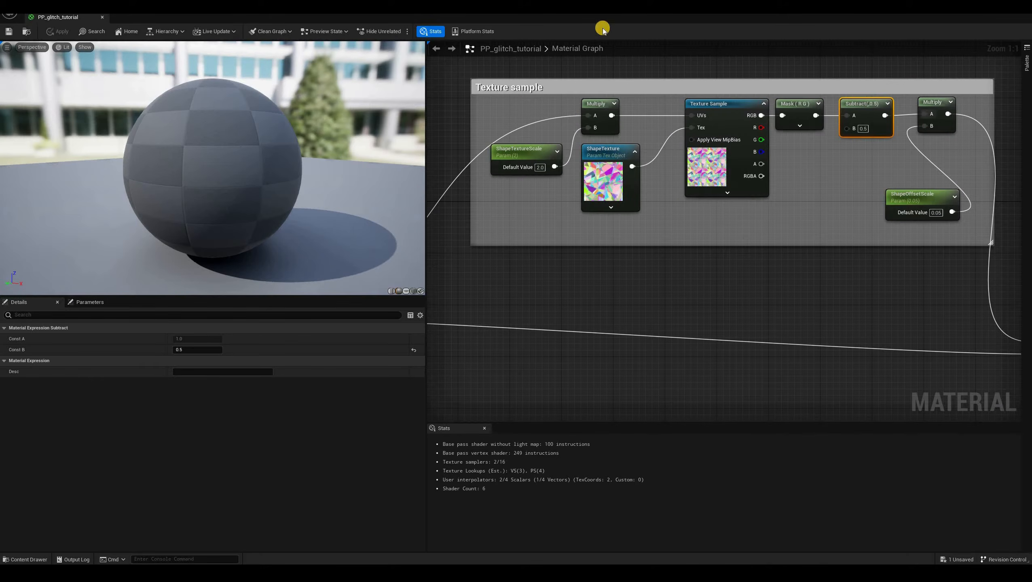
pyautogui.click(621, 280)
pyautogui.rightClick(620, 280)
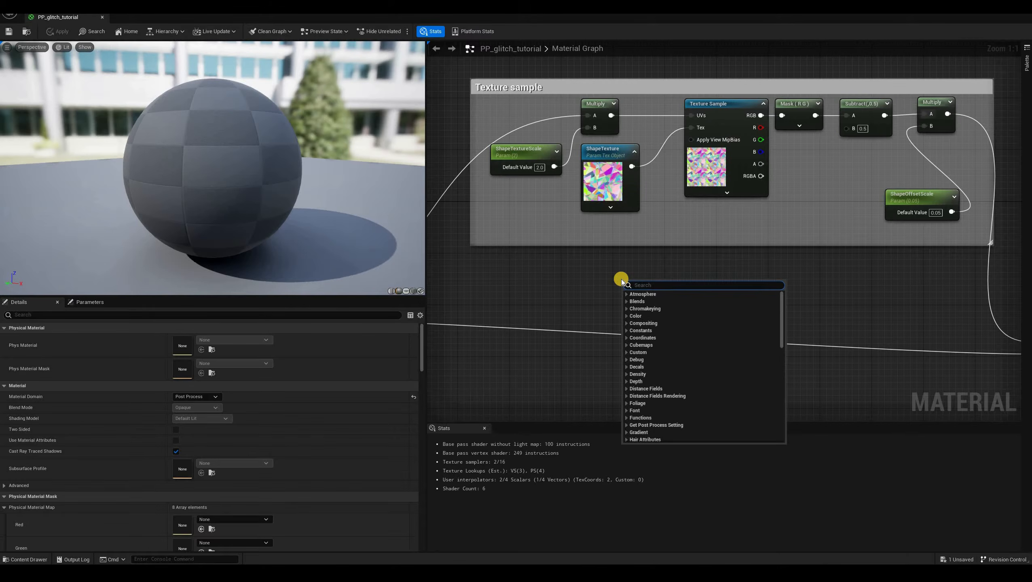
pyautogui.write('pann')
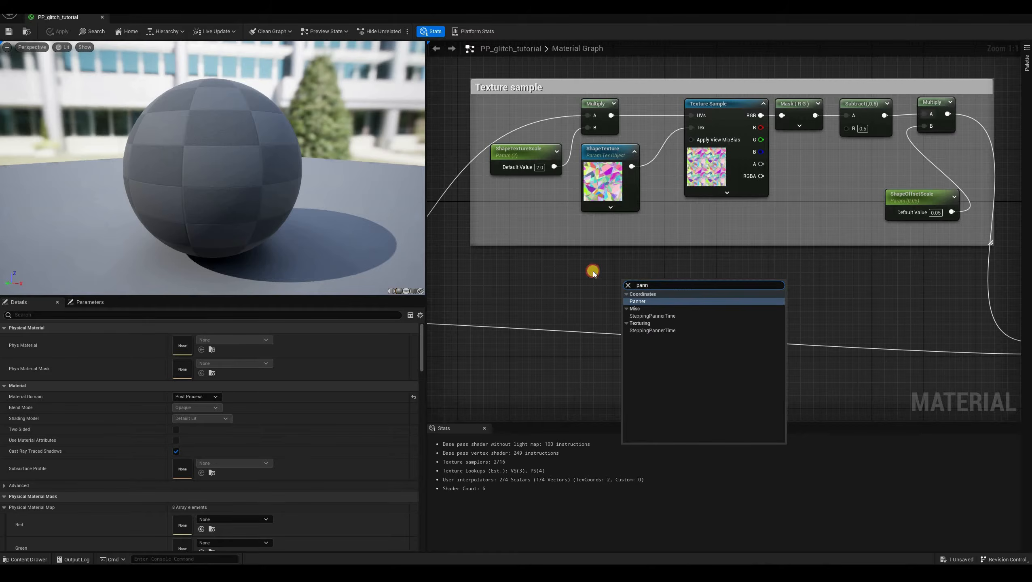
pyautogui.press('Return')
pyautogui.moveTo(650, 278); pyautogui.dragTo(689, 252)
pyautogui.click(691, 260)
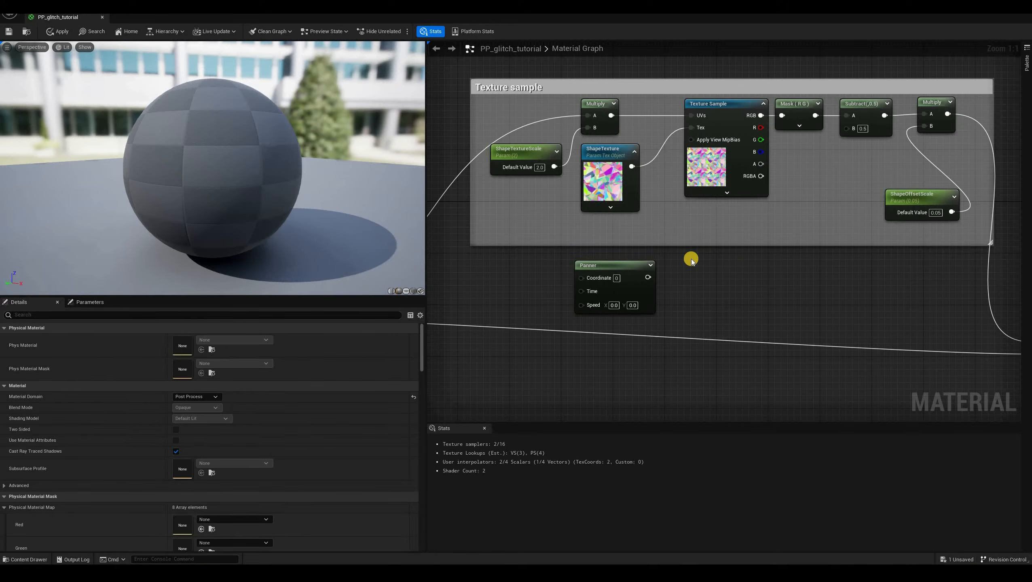
# - Add an Add node combining the texture-scale Multiply output with the Panner, and connect its output to the Texture Sample's UVs
pyautogui.moveTo(611, 115); pyautogui.dragTo(673, 224)
pyautogui.write('add')
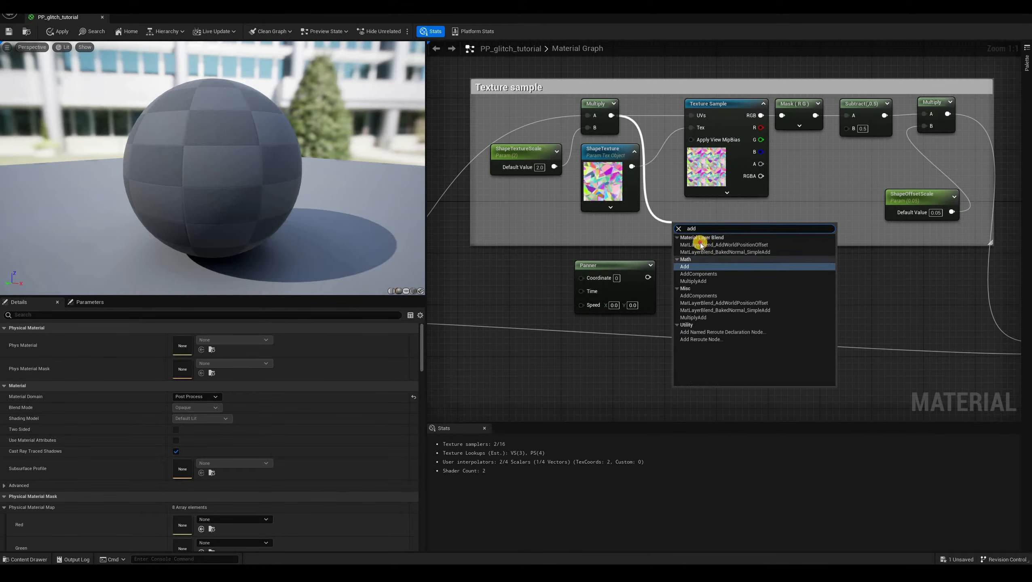
pyautogui.press('Return')
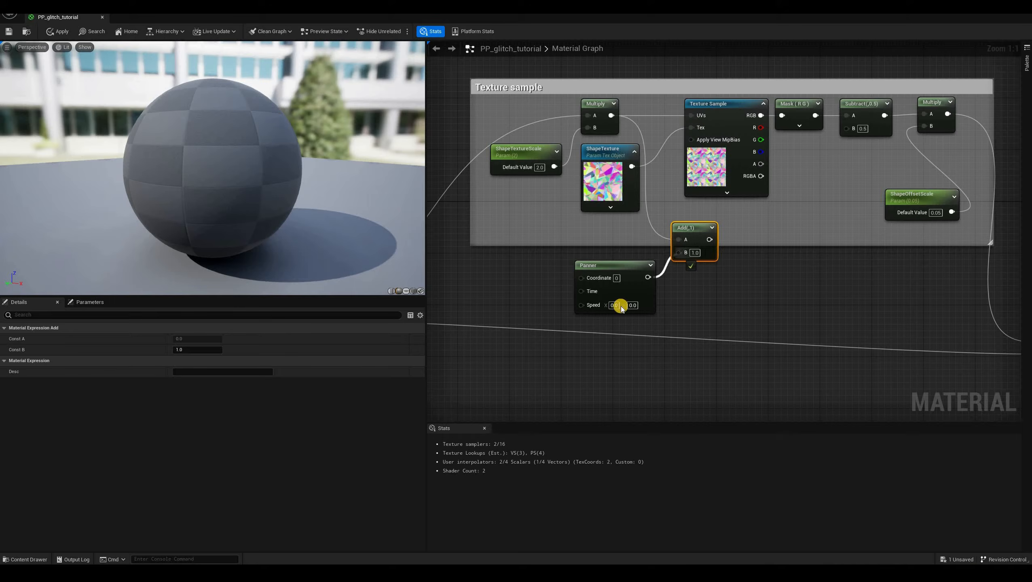
pyautogui.click(615, 305)
pyautogui.moveTo(698, 240); pyautogui.dragTo(690, 115)
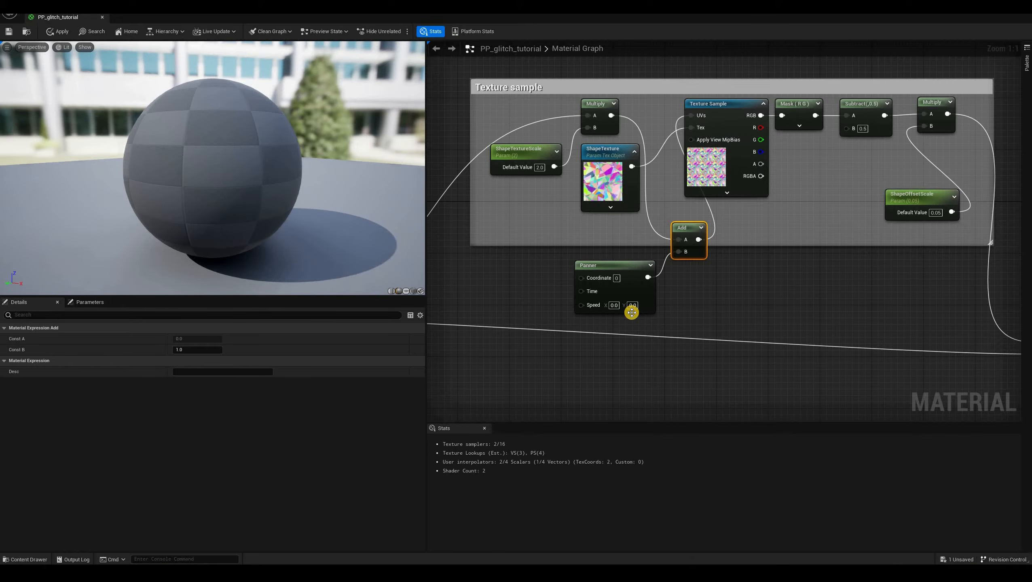
# - Set the Panner's X speed to 0.5 and apply the material
pyautogui.click(615, 305)
pyautogui.write('0.5')
pyautogui.press('Return')
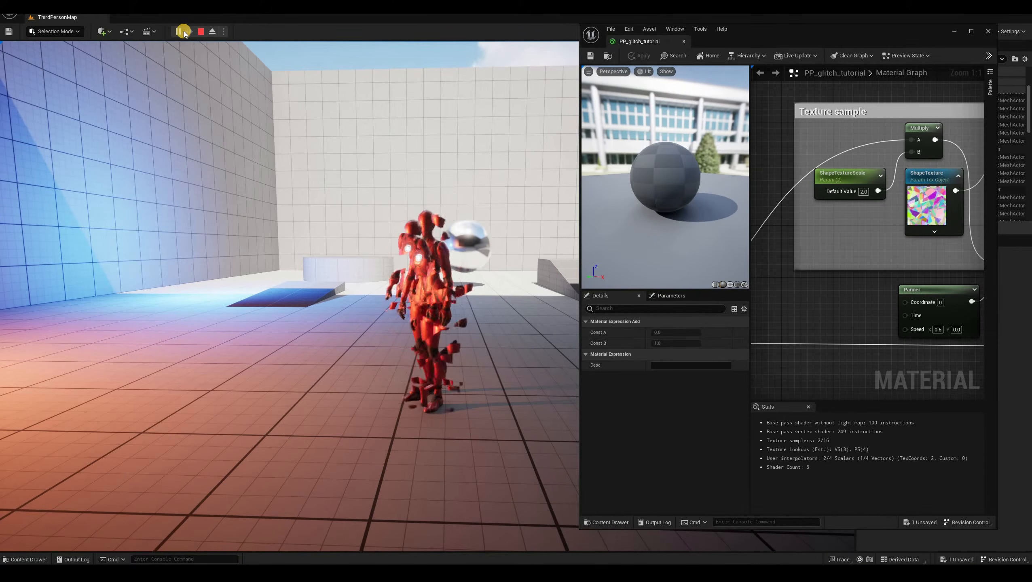
# - Pause the playing level and eject from the character to the free editor view
pyautogui.click(189, 32)
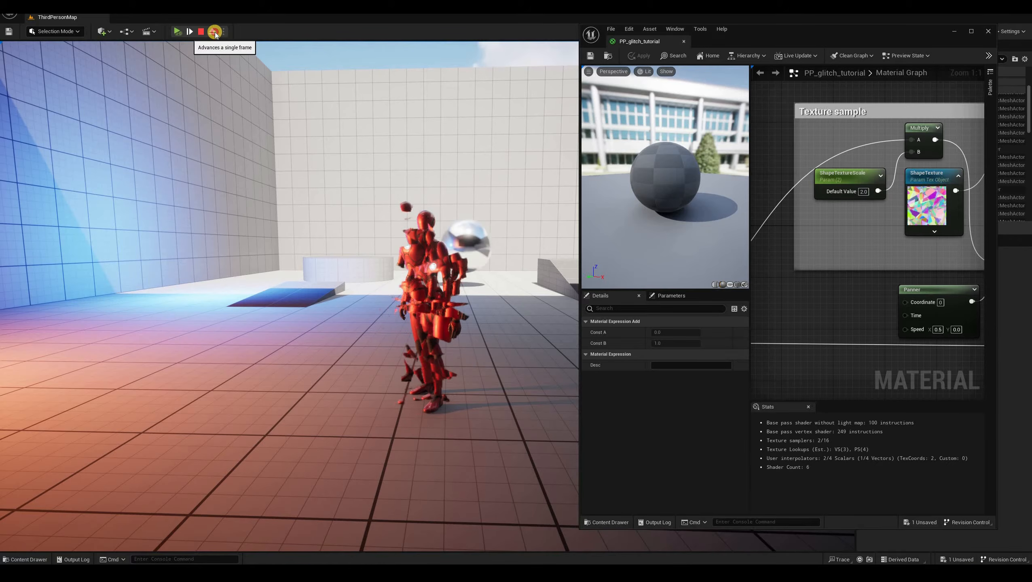
pyautogui.click(412, 187)
pyautogui.press('F8')
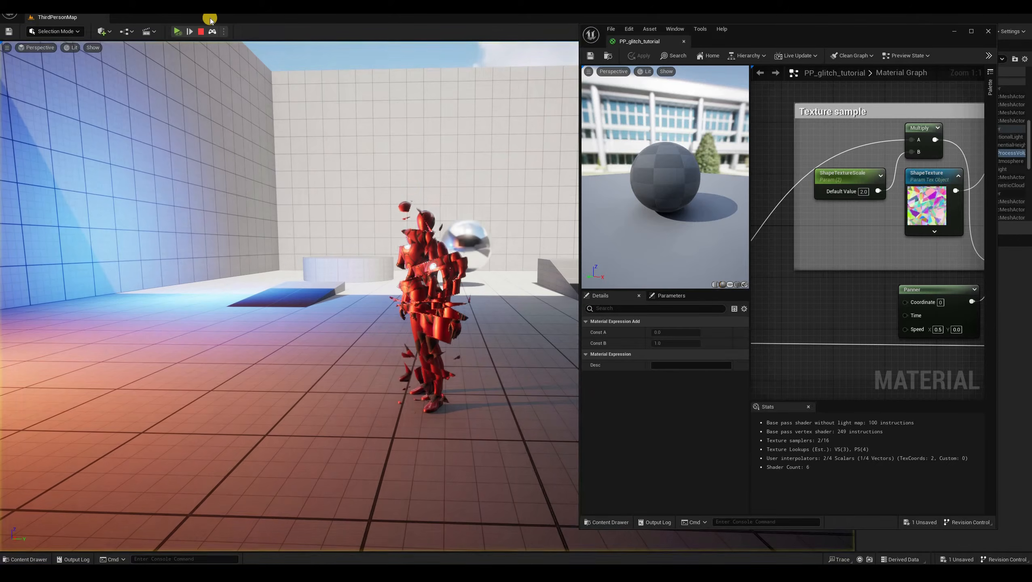
# - Eject from the character in the paused level and move the free view closer to the glitching mannequin
pyautogui.click(211, 32)
pyautogui.hotkey('shift', 'F1')
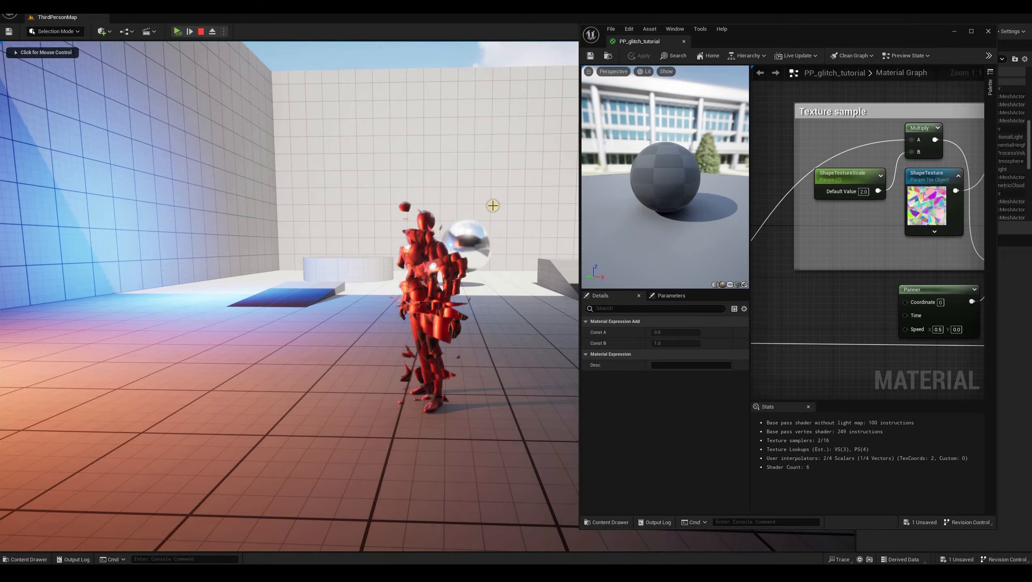
pyautogui.click(211, 32)
pyautogui.click(188, 32)
pyautogui.moveTo(471, 349); pyautogui.dragTo(474, 347, button='right')
pyautogui.press('w')
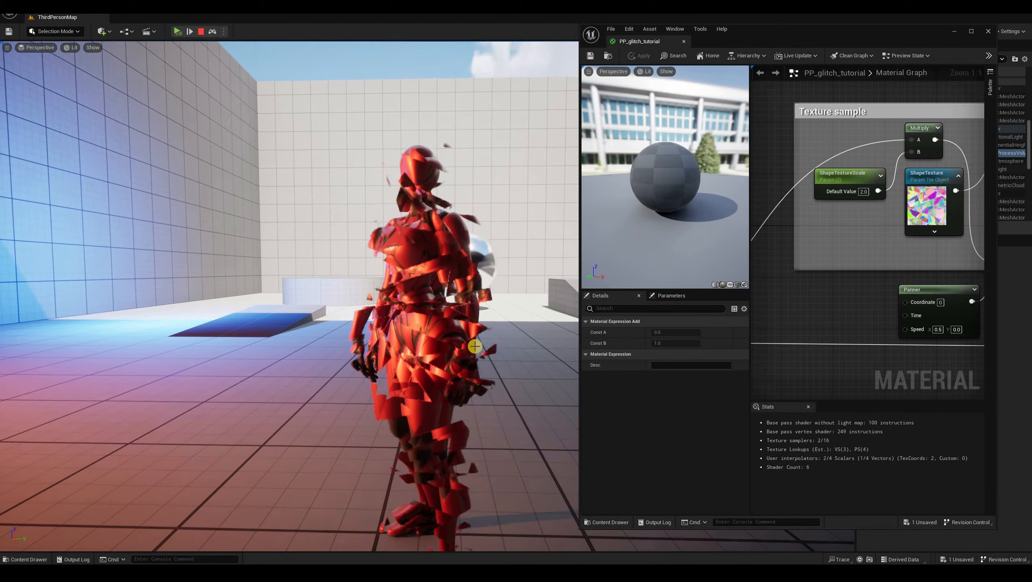
# - Advance the paused level one frame at a time to examine the panning glitch, and stop playing
pyautogui.click(190, 35)
pyautogui.click(190, 35)
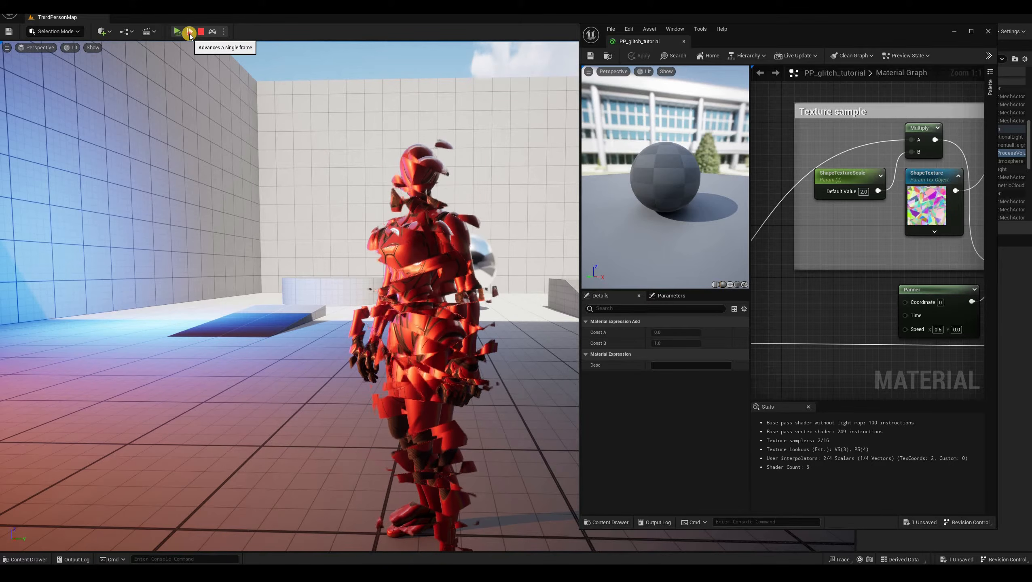
pyautogui.click(190, 35)
pyautogui.click(190, 35)
pyautogui.click(190, 35)
pyautogui.click(189, 34)
pyautogui.click(190, 35)
pyautogui.click(190, 35)
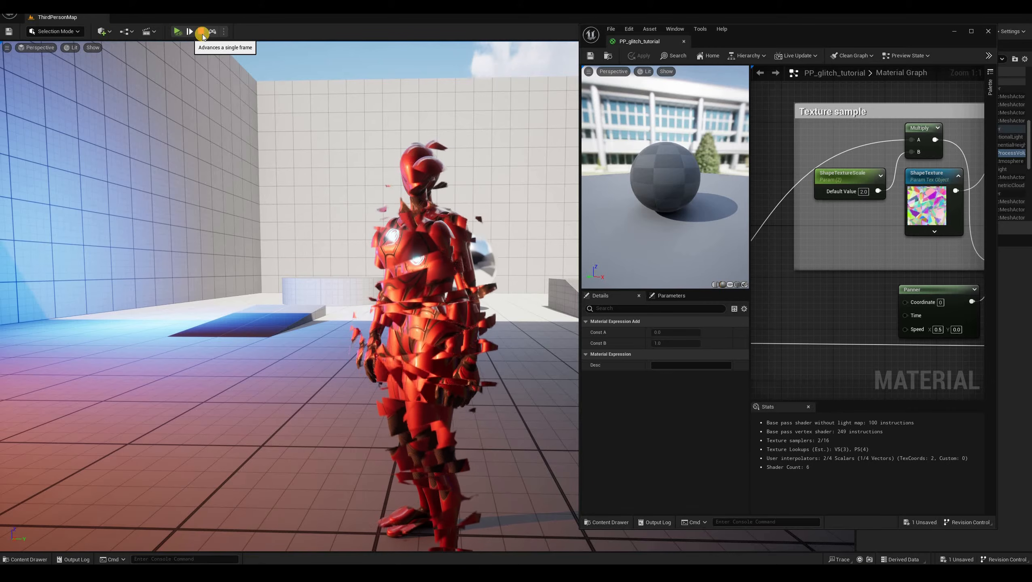
pyautogui.click(766, 31)
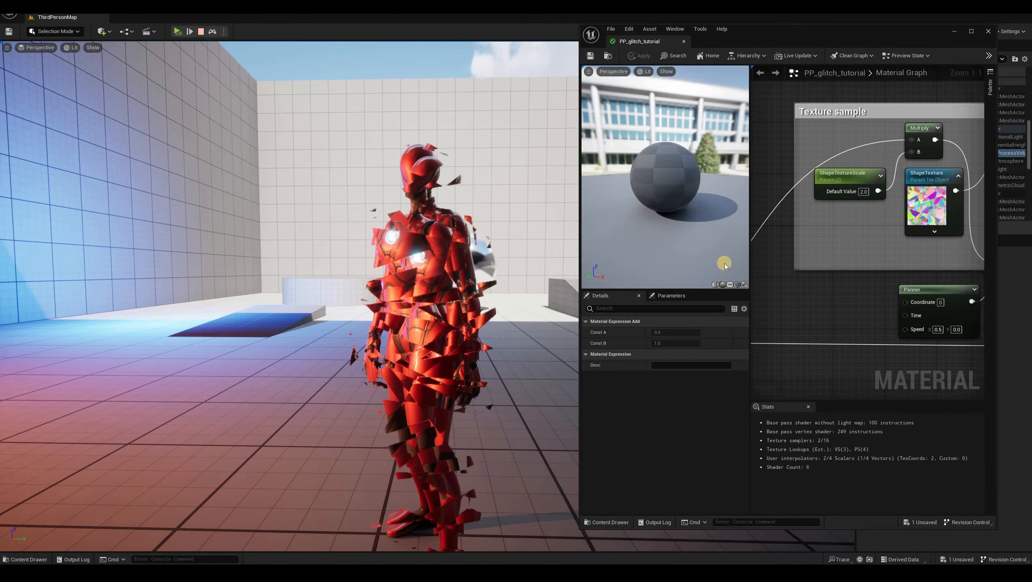
pyautogui.press('Escape')
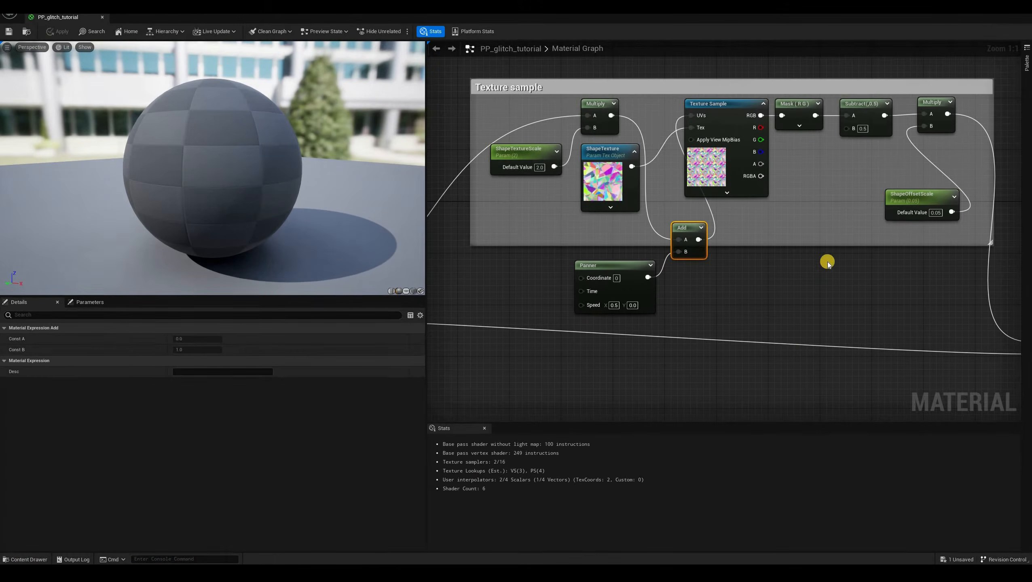
# - Move the Add node feeding the SceneTexture UVs closer to the comment group, and connect the texture-scale Multiply directly to the Texture Sample's UVs
pyautogui.scroll(-1, 804, 387)
pyautogui.moveTo(765, 342); pyautogui.dragTo(675, 371, button='right')
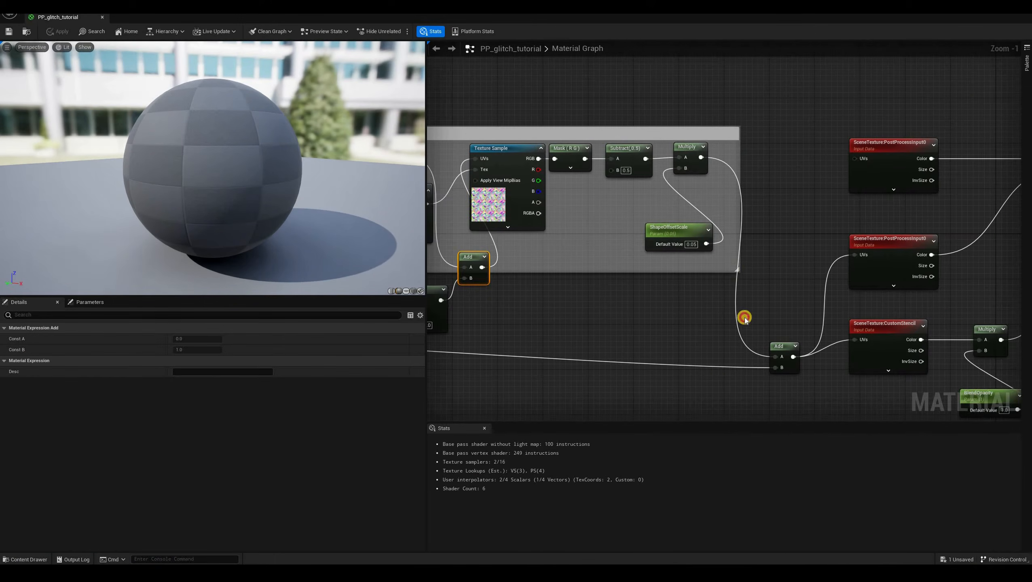
pyautogui.moveTo(780, 346); pyautogui.dragTo(745, 317)
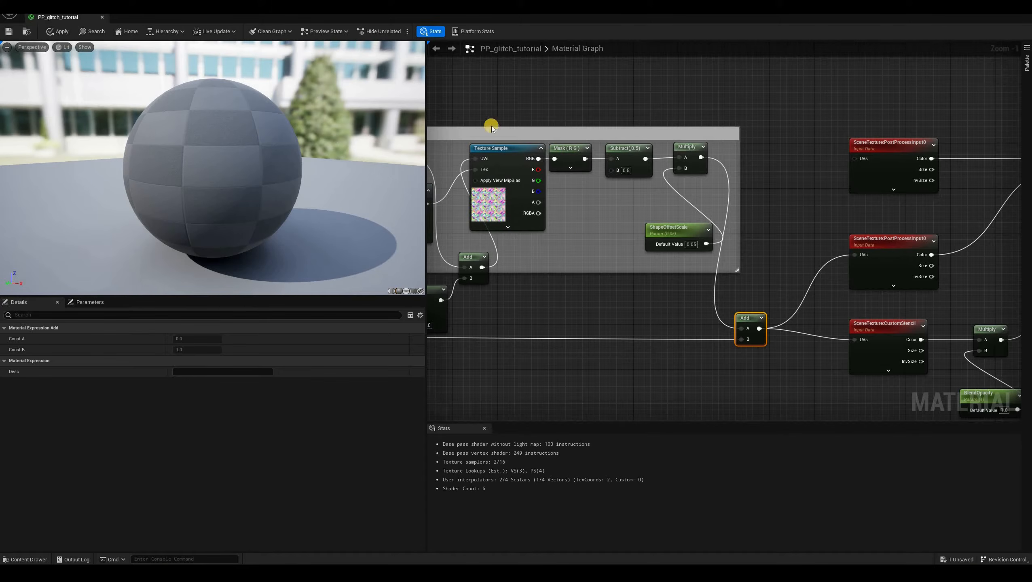
pyautogui.moveTo(492, 269); pyautogui.dragTo(563, 229, button='right')
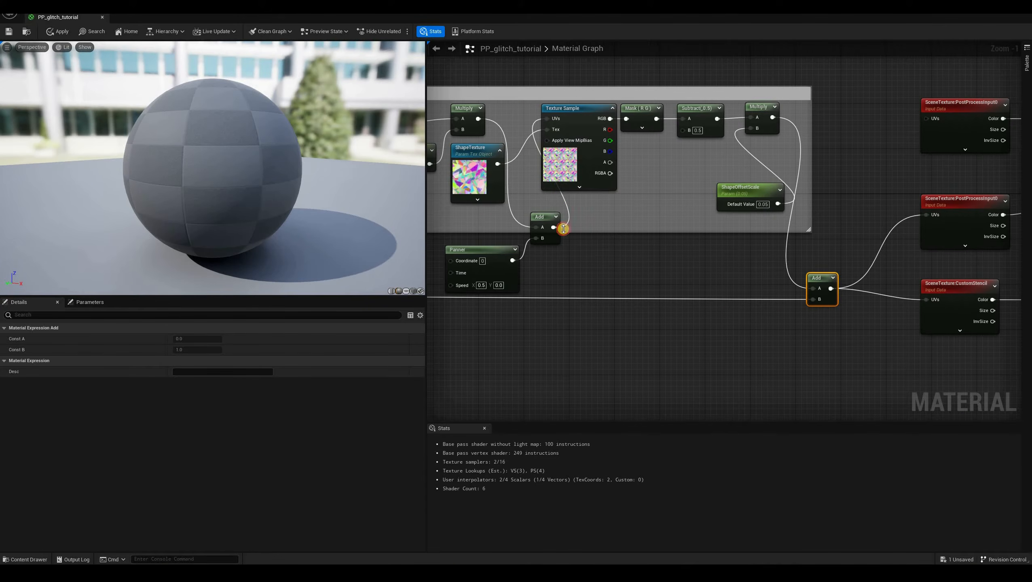
pyautogui.moveTo(478, 119); pyautogui.dragTo(547, 118)
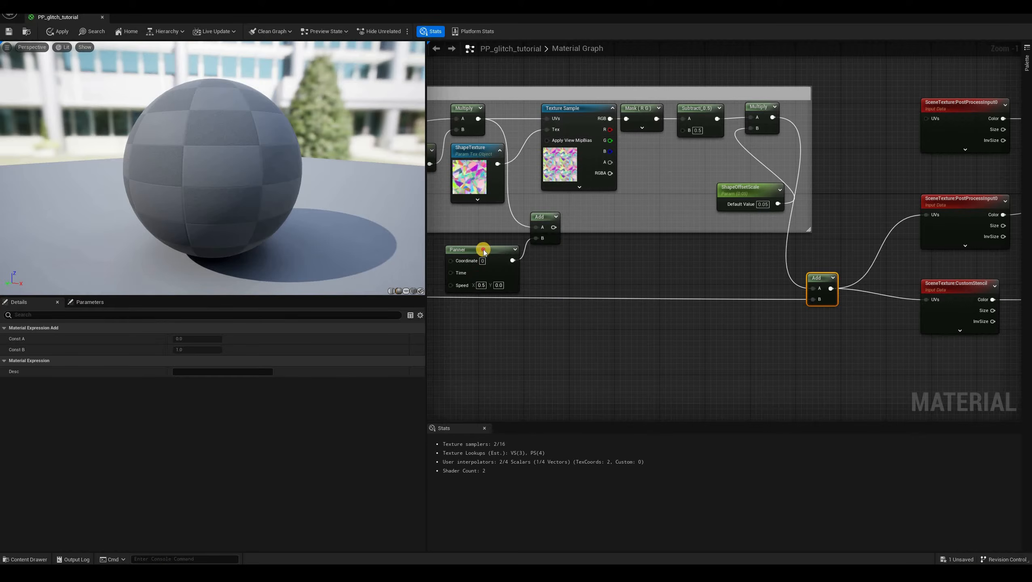
# - Move the Panner and its Add node together below the Texture sample comment group
pyautogui.click(566, 293)
pyautogui.moveTo(572, 289); pyautogui.dragTo(641, 269)
pyautogui.moveTo(728, 168); pyautogui.dragTo(691, 151)
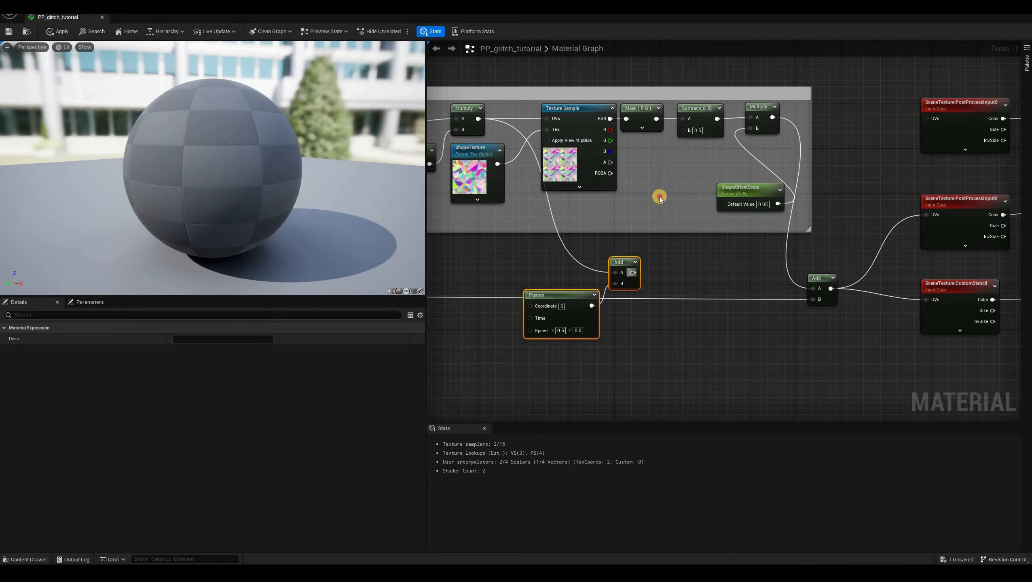
# - Try adding the panner result to the Mask output with a new Add node feeding Subtract's A input, and apply the material
pyautogui.moveTo(633, 273); pyautogui.dragTo(661, 198)
pyautogui.click(685, 197)
pyautogui.moveTo(656, 119); pyautogui.dragTo(668, 174)
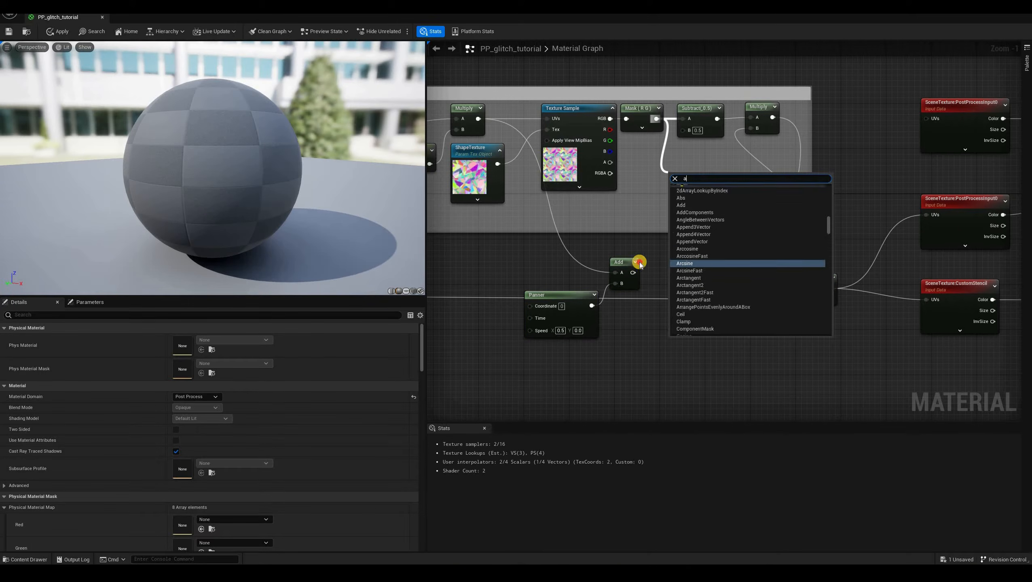
pyautogui.write('add')
pyautogui.press('Return')
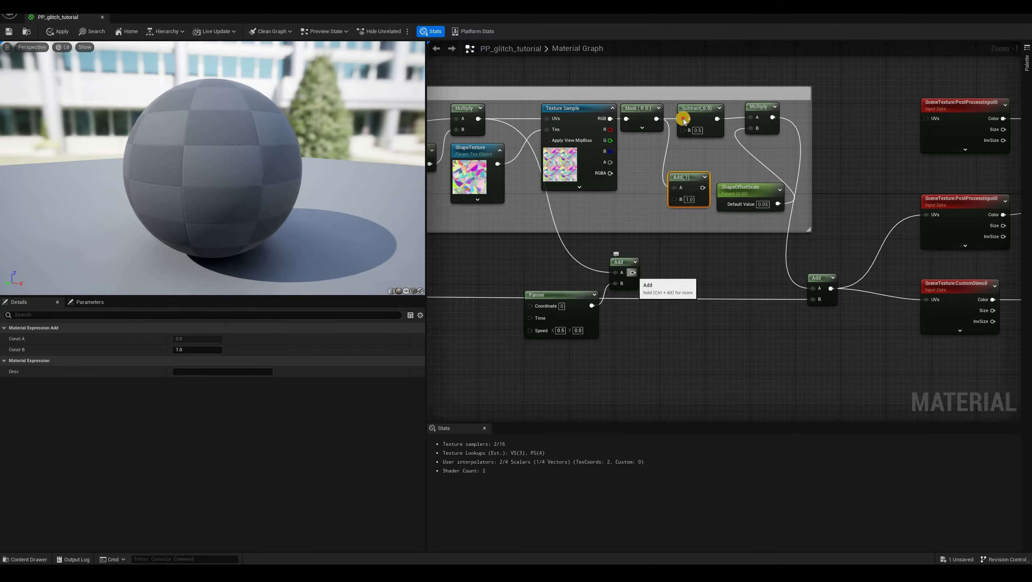
pyautogui.moveTo(632, 273); pyautogui.dragTo(684, 131)
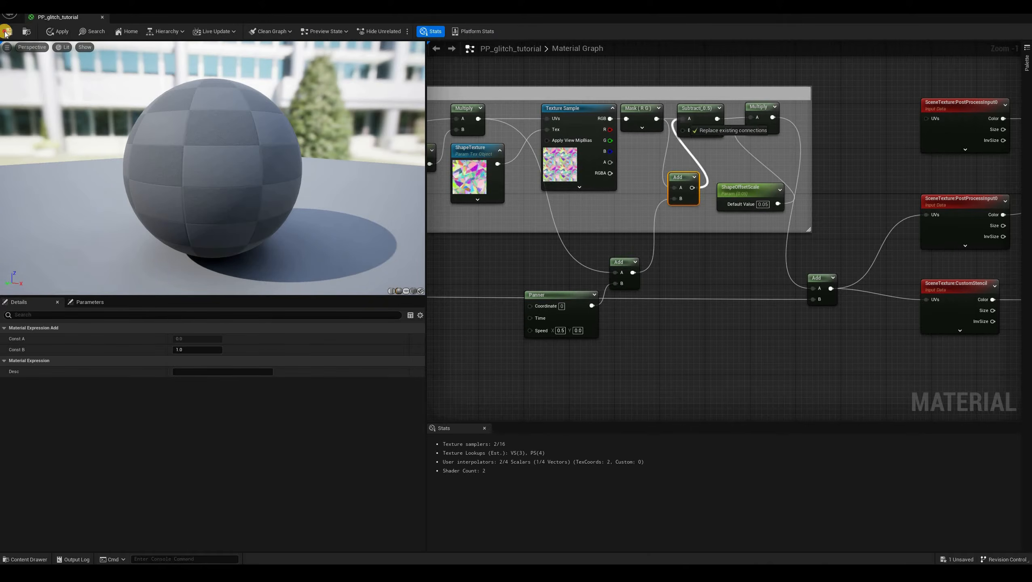
pyautogui.click(57, 32)
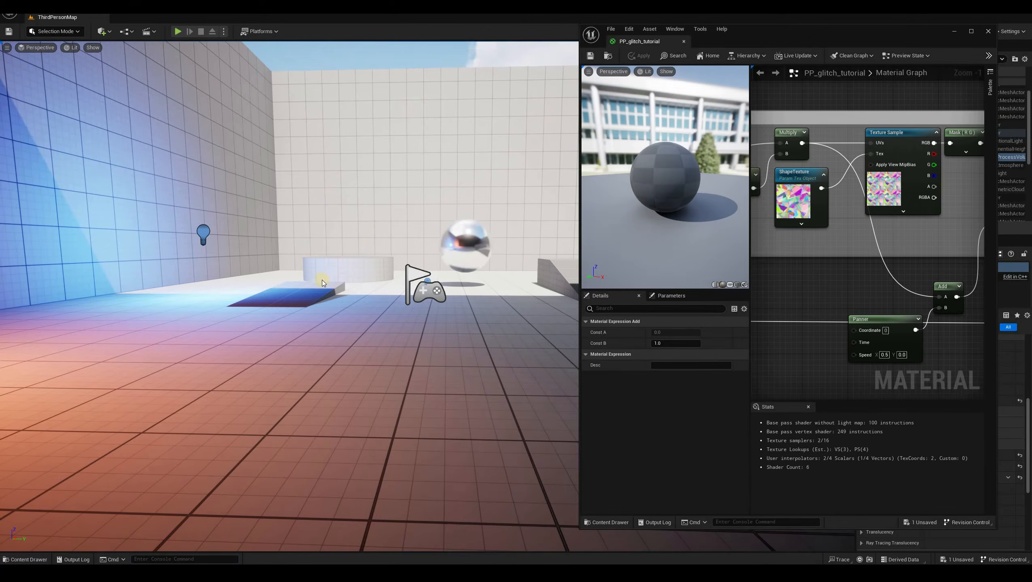
# - Play the level to check how the panned offset affects the character, stop it and reopen the material graph full size
pyautogui.hotkey('alt', 'p')
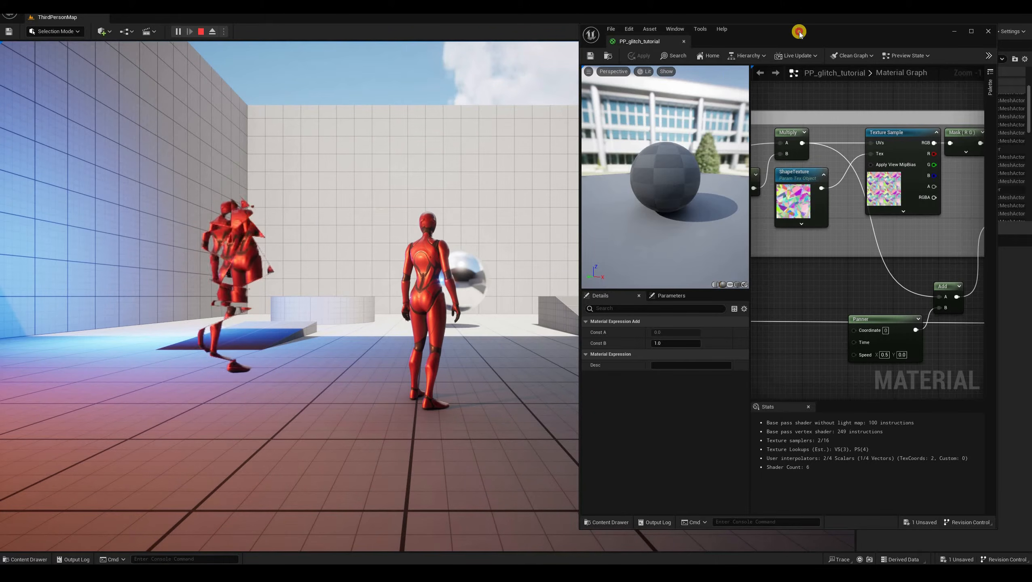
pyautogui.click(201, 31)
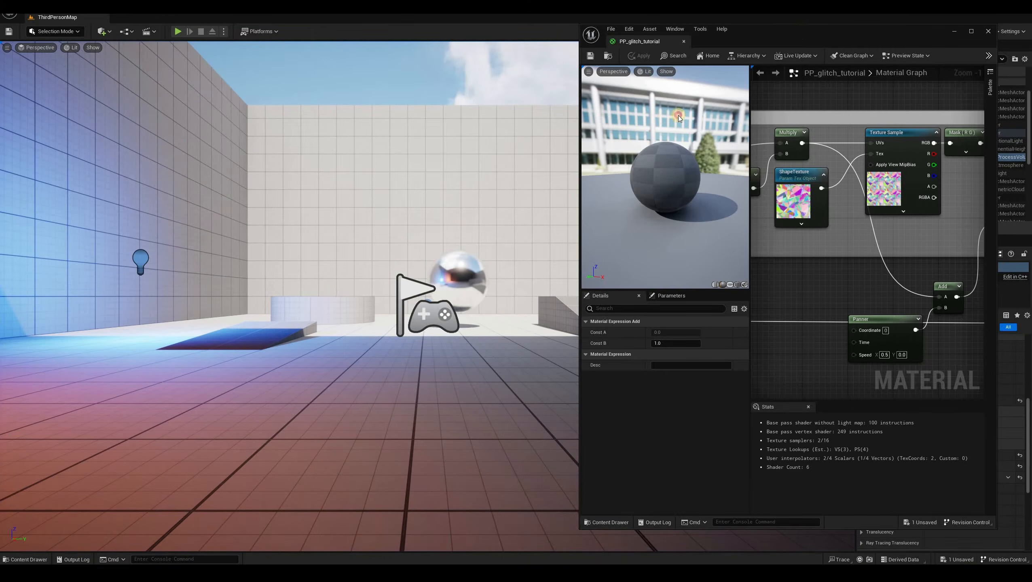
pyautogui.doubleClick(678, 115)
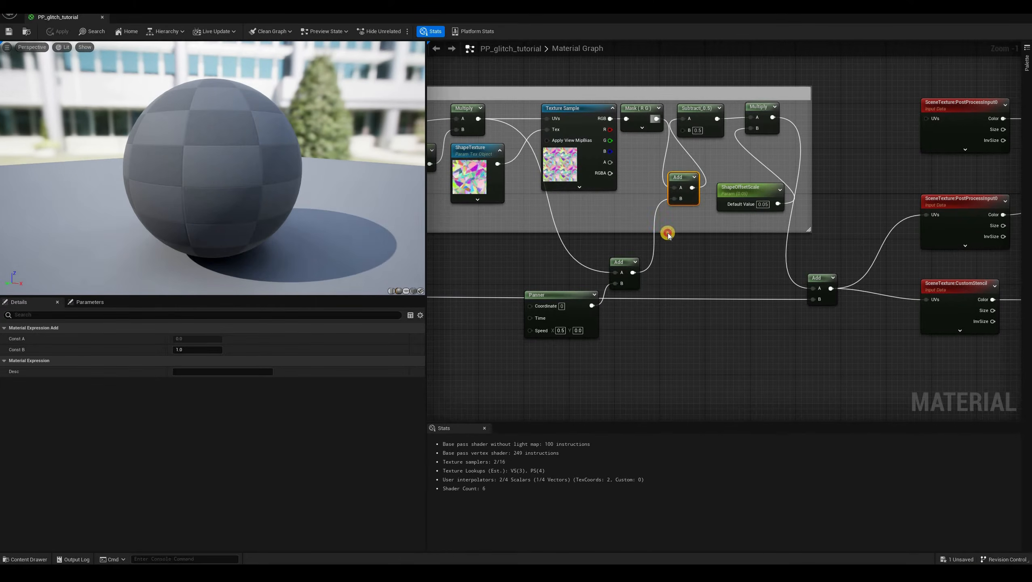
# - Reconnect the Mask output directly to Subtract's A input, and delete the Panner and both Add nodes used for panning
pyautogui.moveTo(657, 118); pyautogui.dragTo(683, 119)
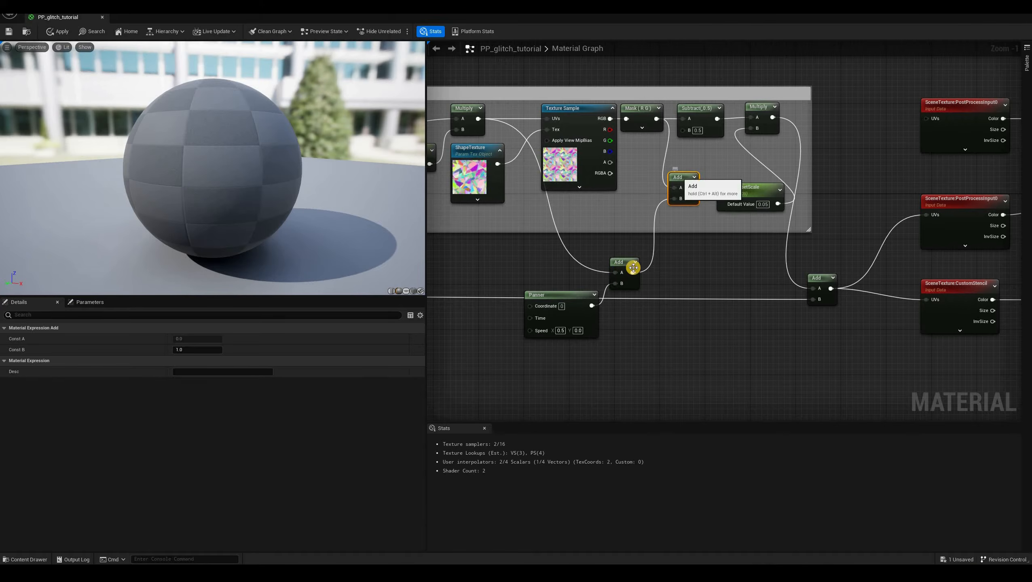
pyautogui.moveTo(679, 176); pyautogui.dragTo(666, 248)
pyautogui.moveTo(727, 241); pyautogui.dragTo(621, 270)
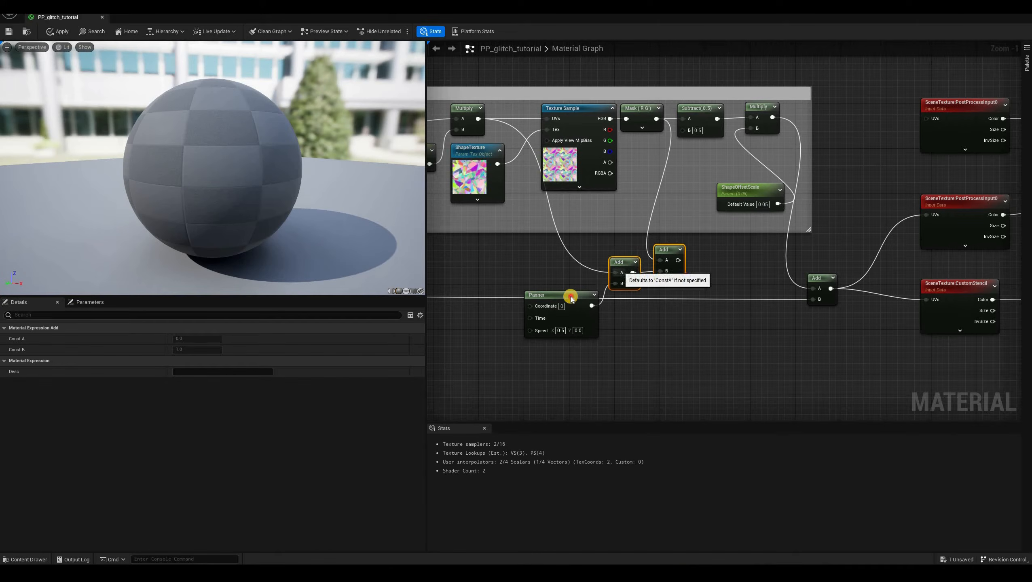
pyautogui.press('Delete')
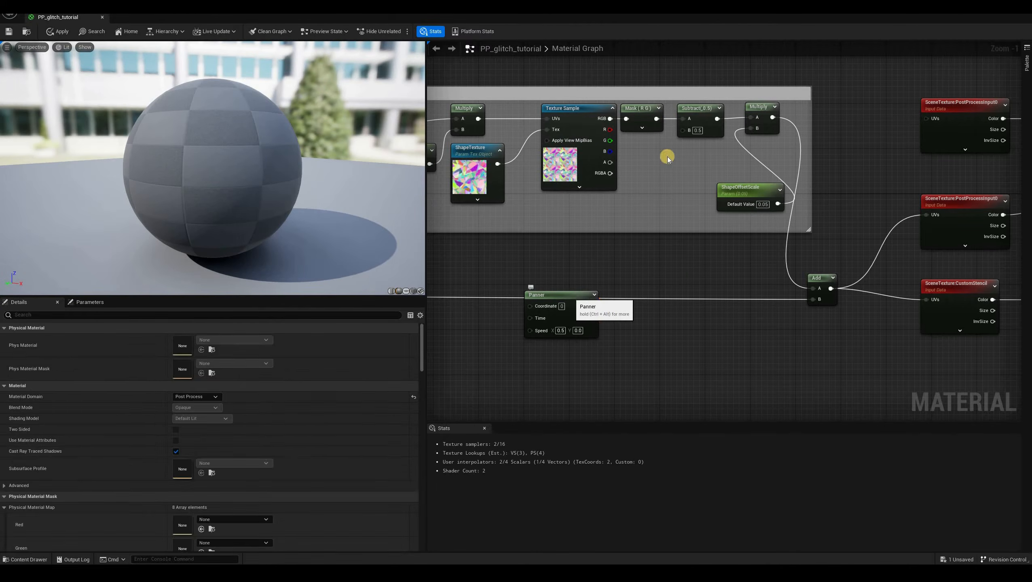
pyautogui.click(572, 296)
pyautogui.press('Delete')
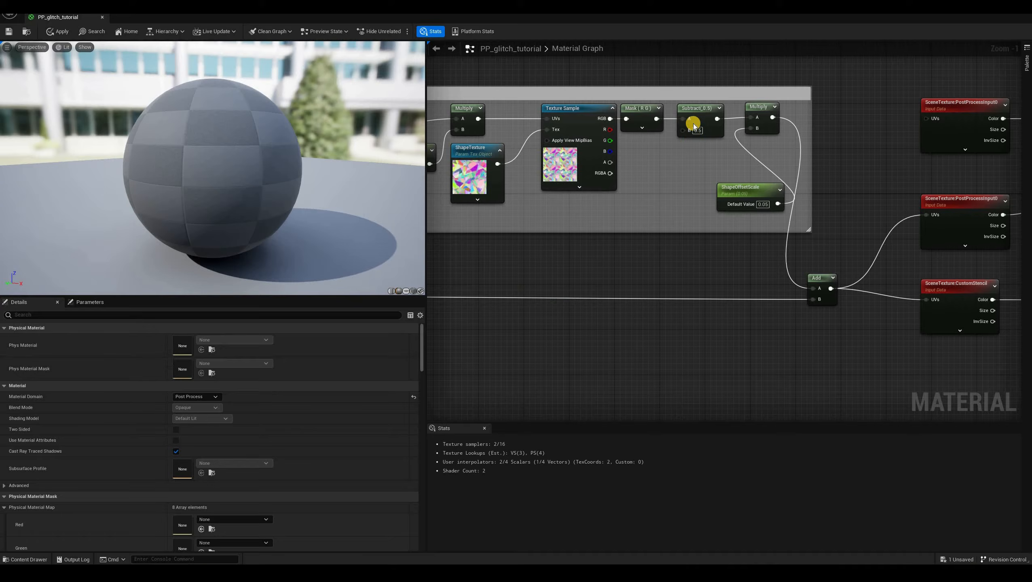
# - Apply the material changes, play the level to check the static glitch on the character, and stop playing
pyautogui.click(10, 32)
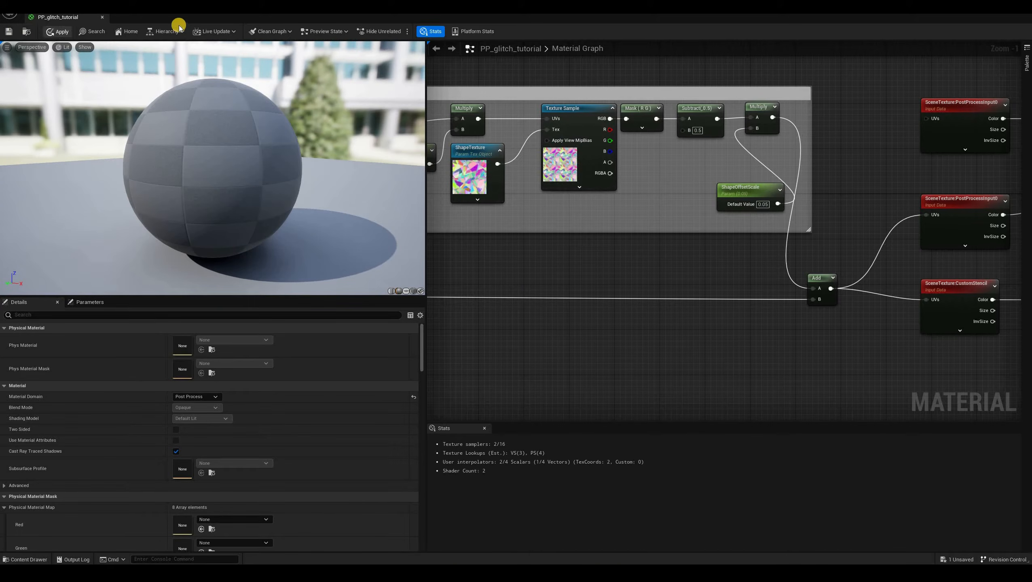
pyautogui.moveTo(448, 18); pyautogui.dragTo(760, 42)
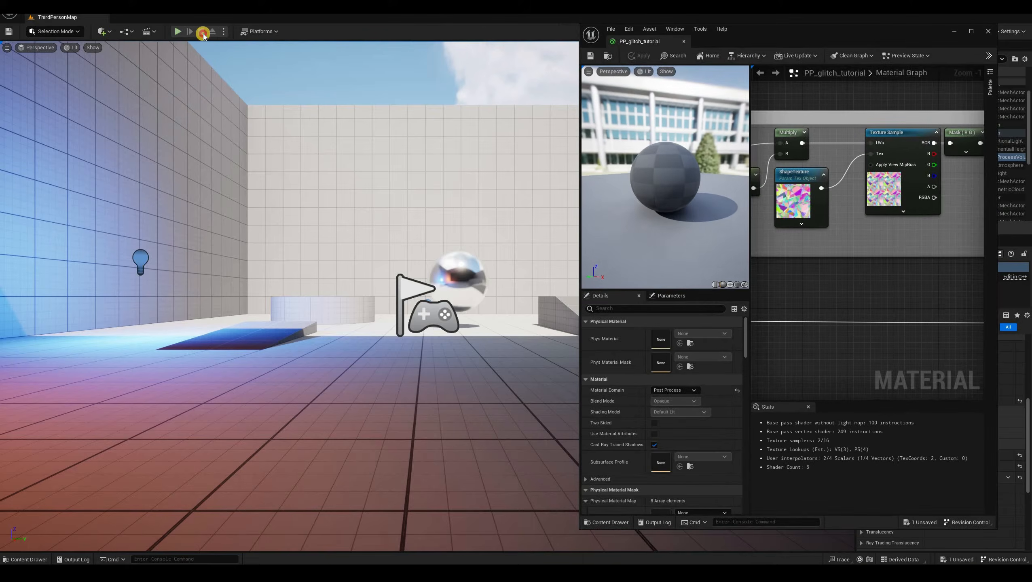
pyautogui.click(178, 32)
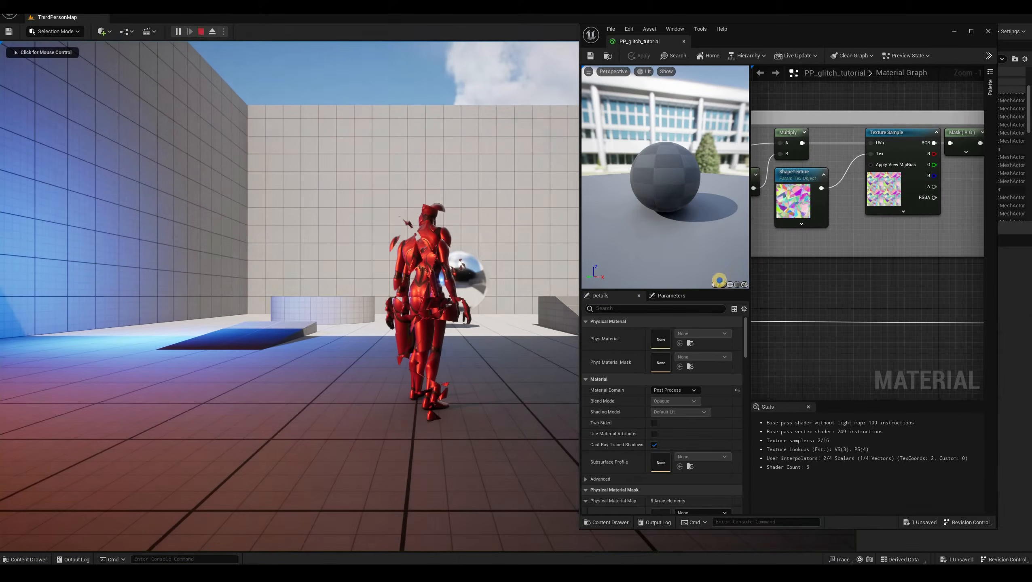
pyautogui.press('Escape')
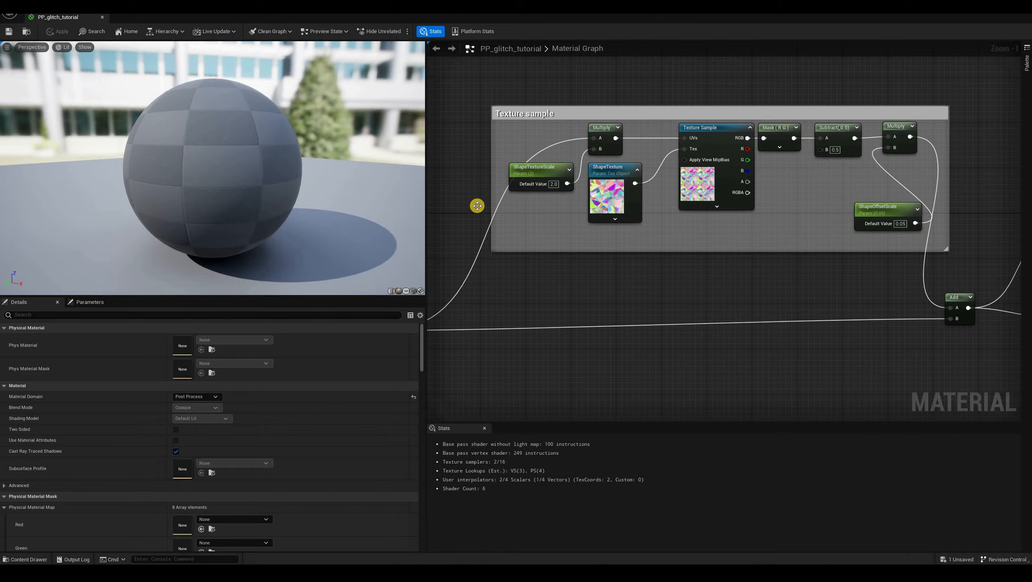
# - Set the ShapeOffsetScale parameter's default value to 0.01
pyautogui.moveTo(586, 240); pyautogui.dragTo(527, 300, button='right')
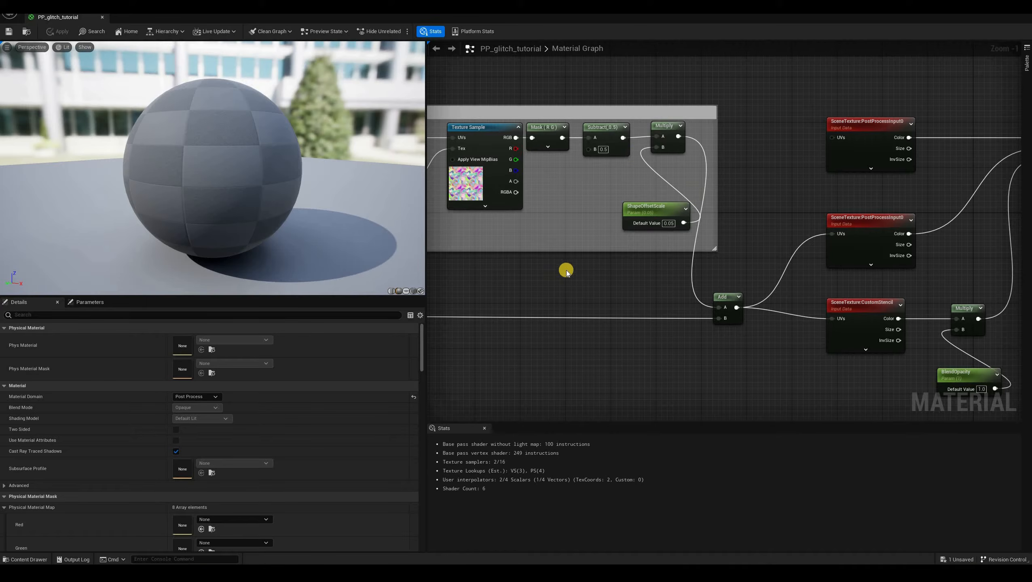
pyautogui.moveTo(646, 174); pyautogui.dragTo(850, 169, button='right')
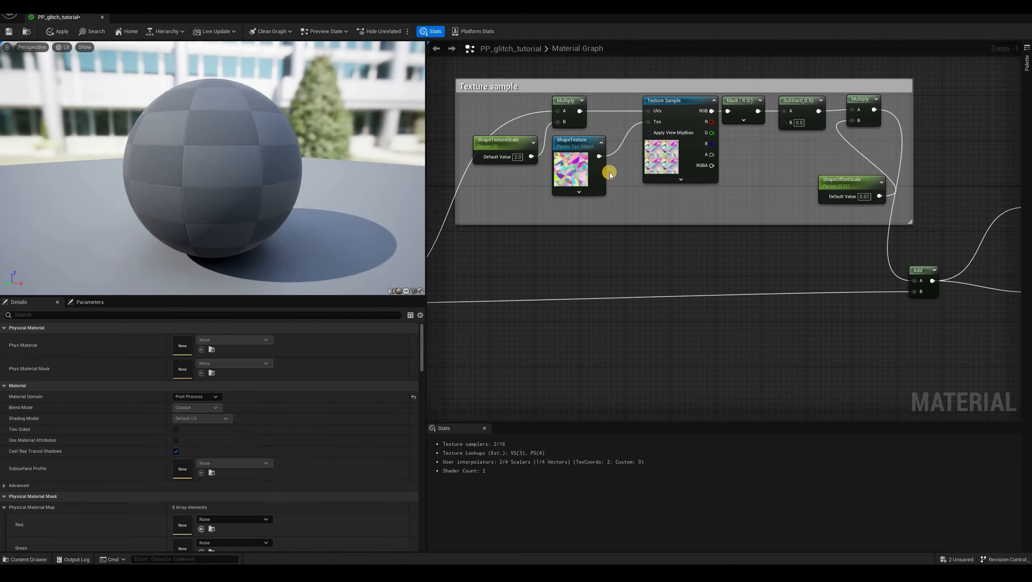
pyautogui.click(675, 100)
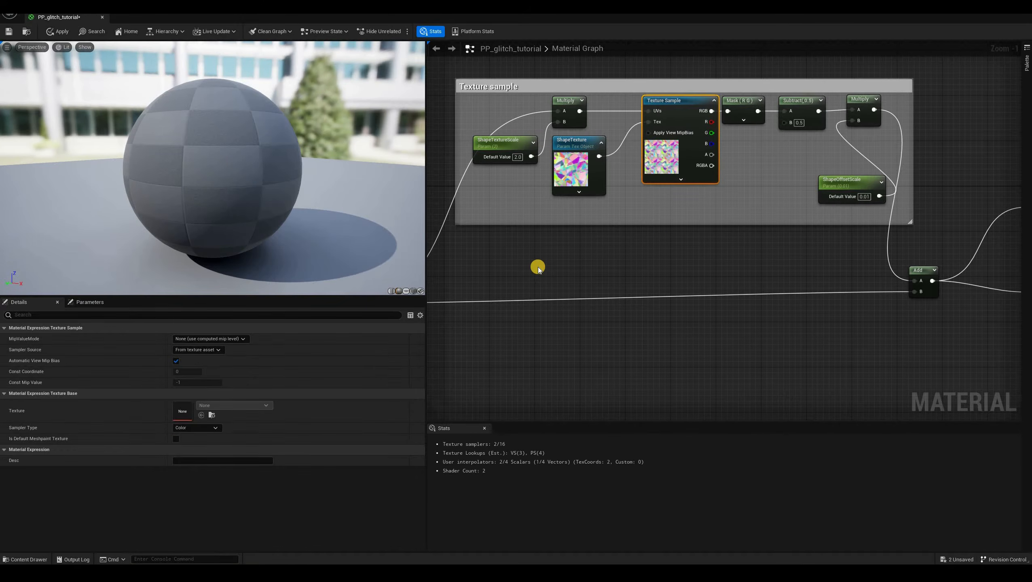
# - Add a Time node in the empty graph area below the Texture sample comment group
pyautogui.rightClick(538, 270)
pyautogui.write('te')
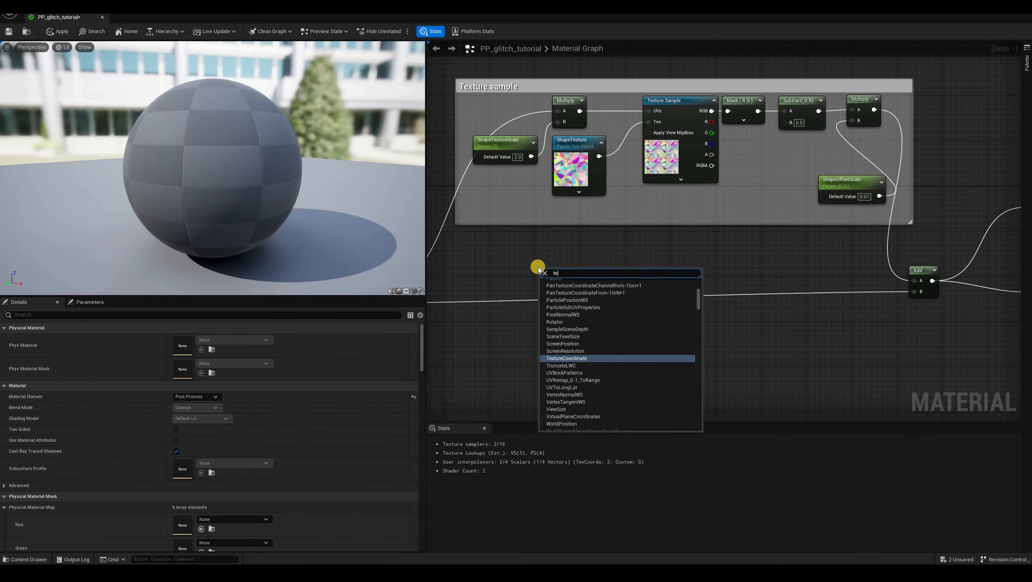
pyautogui.press('BackSpace')
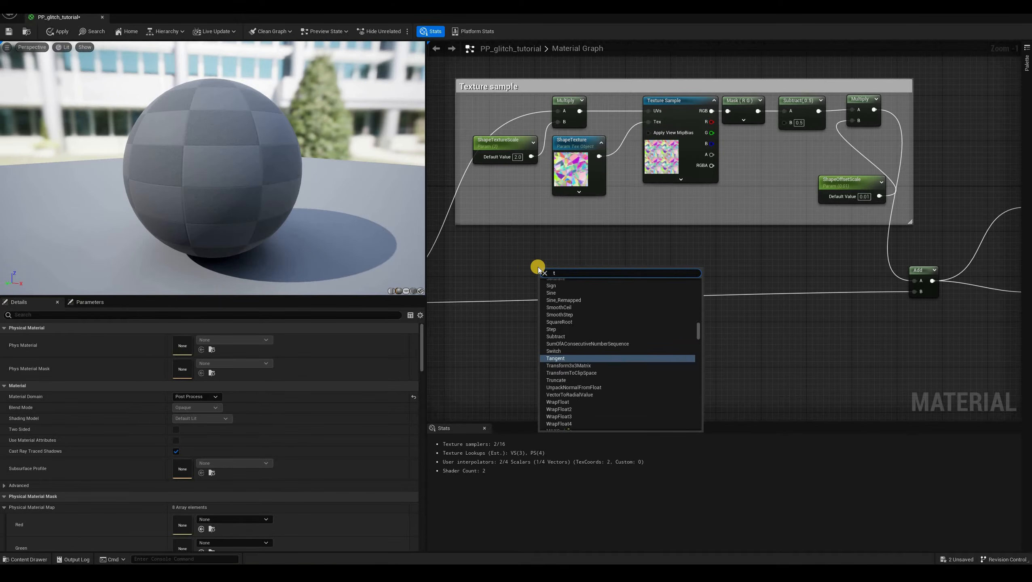
pyautogui.write('m')
pyautogui.press('BackSpace')
pyautogui.write('ime')
pyautogui.press('Return')
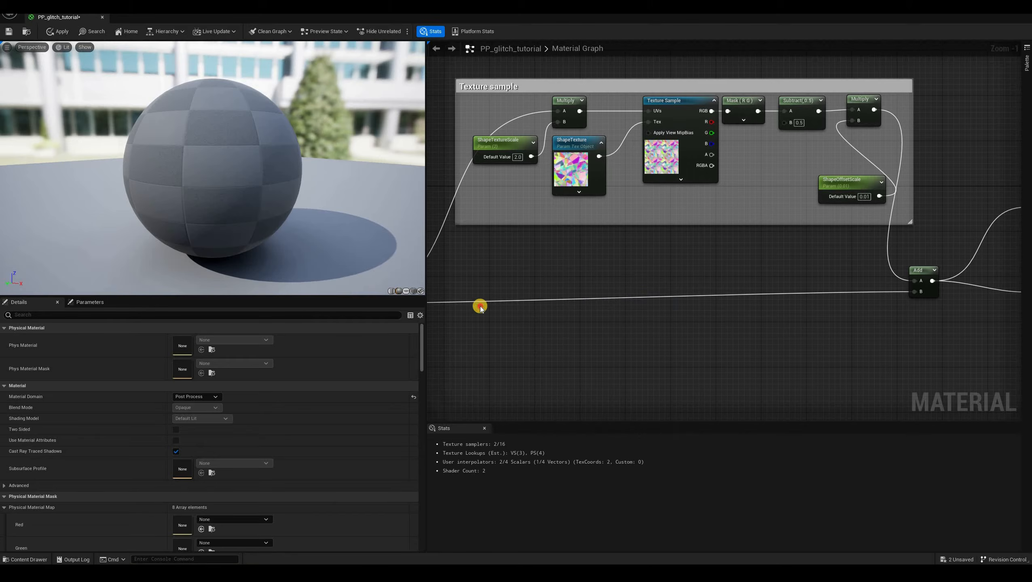
pyautogui.moveTo(528, 327); pyautogui.dragTo(595, 322, button='right')
# - Place the Time node below the long UV wire and add a Divide node fed by its output
pyautogui.moveTo(607, 263); pyautogui.dragTo(524, 330)
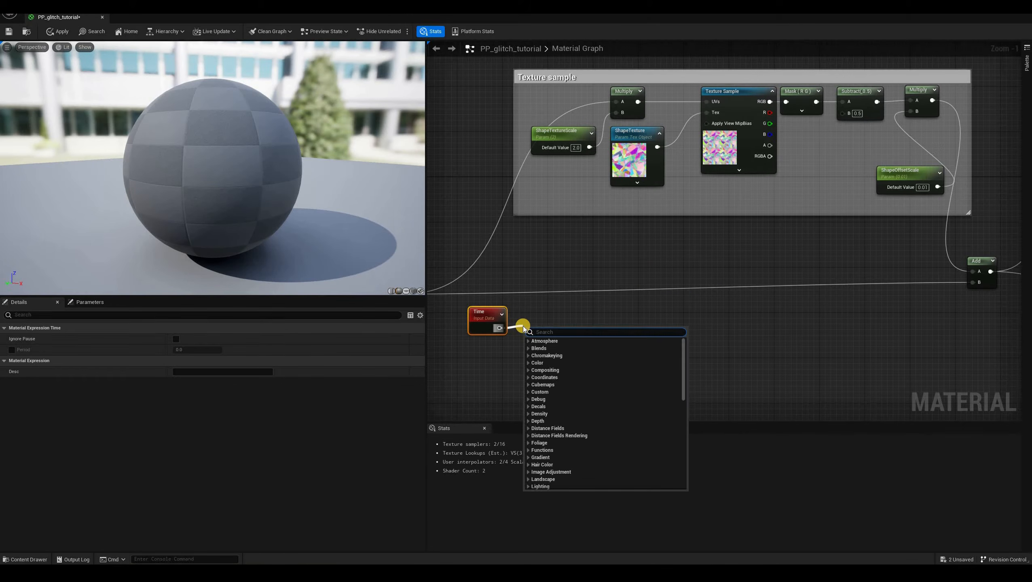
pyautogui.write('dib')
pyautogui.press('BackSpace')
pyautogui.write('v')
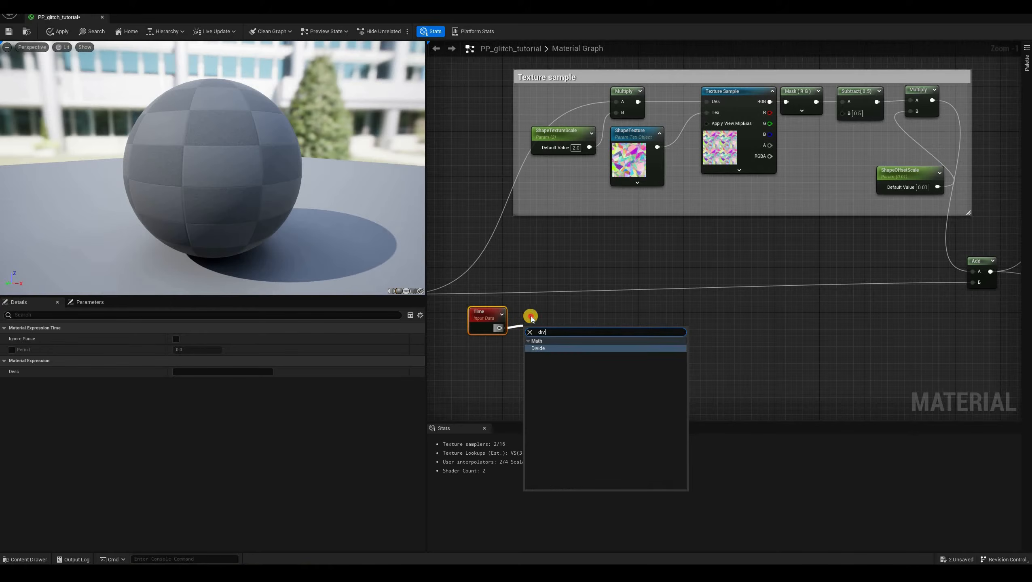
pyautogui.press('Return')
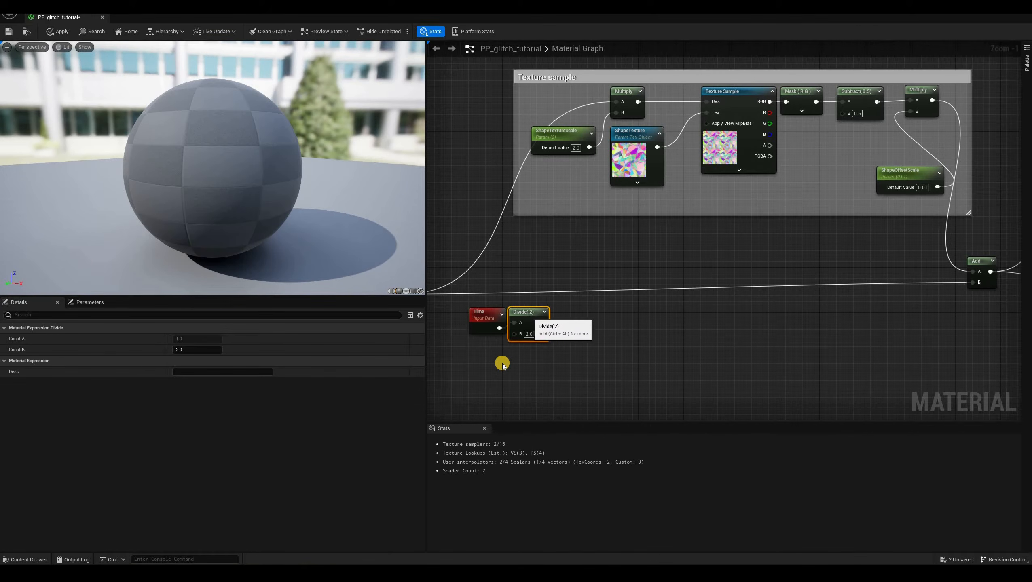
# - Add a scalar parameter named ShapeMovementInterval with default value 2 as the divisor of the Time node's Divide
pyautogui.rightClick(503, 364)
pyautogui.write('sca')
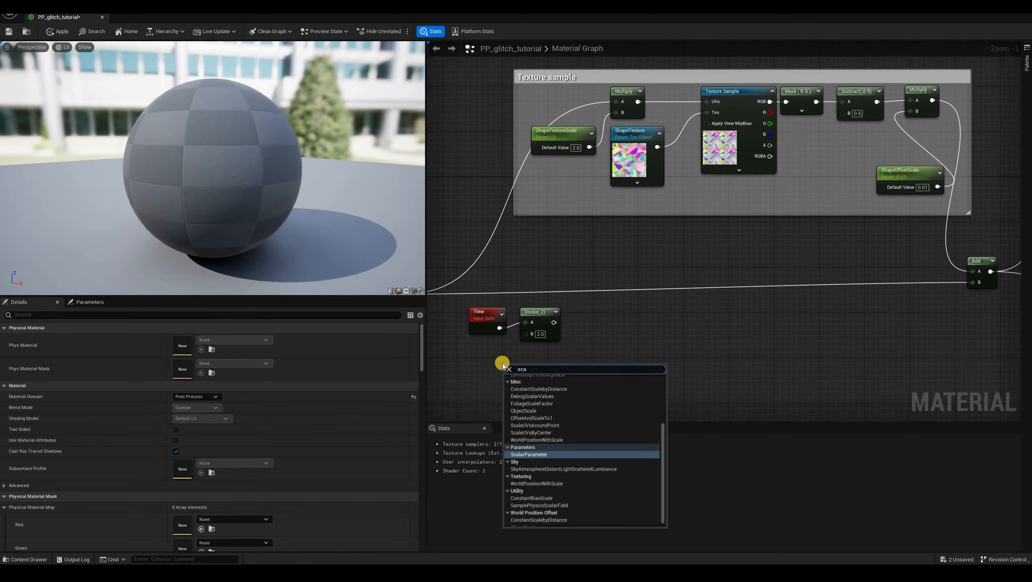
pyautogui.press('Return')
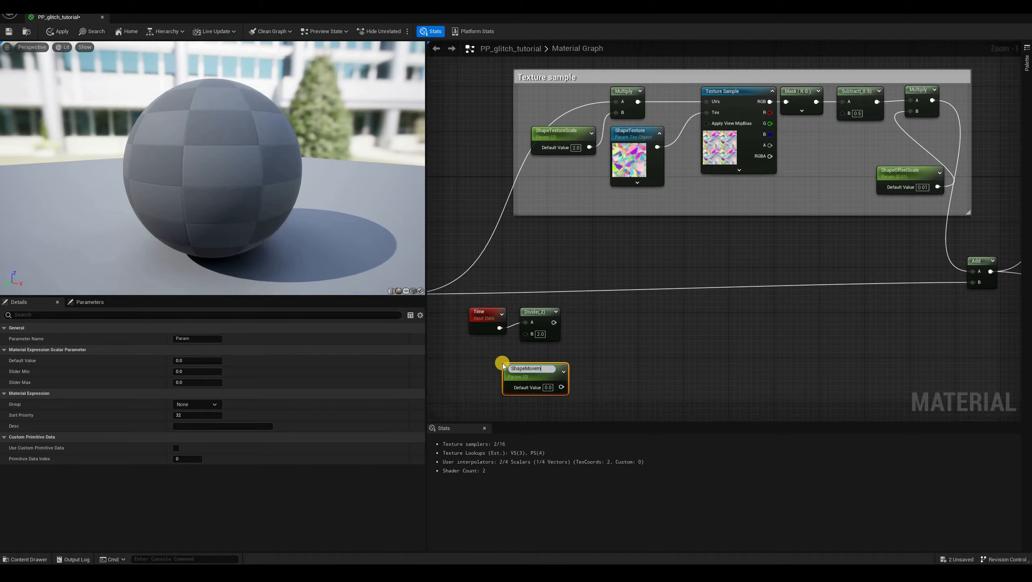
pyautogui.write('ShapeMovementInterval')
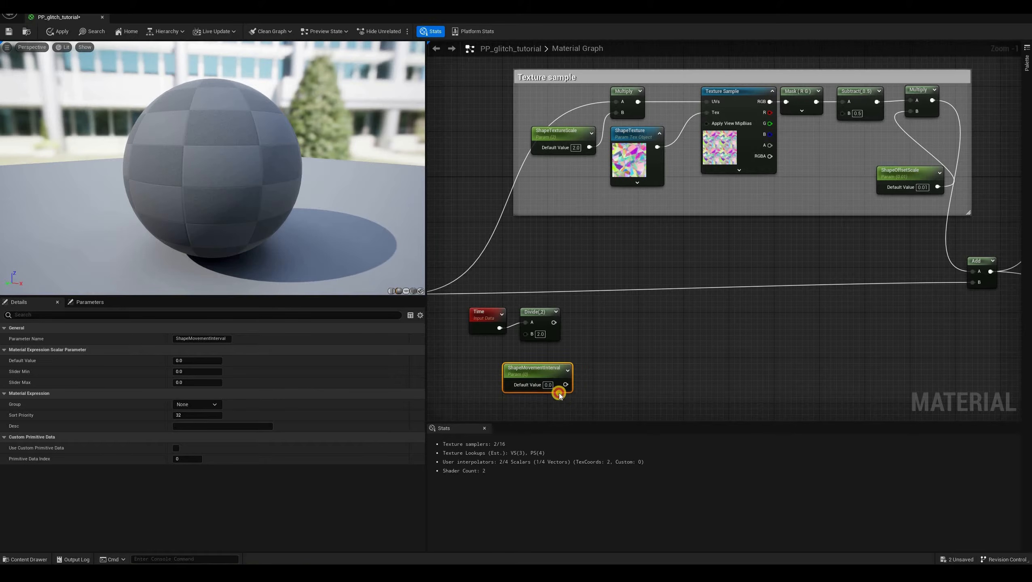
pyautogui.click(548, 385)
pyautogui.write('2')
# - Add a Floor node fed by the Divide output and align it in the Time node row
pyautogui.moveTo(531, 336); pyautogui.dragTo(605, 324)
pyautogui.write('floor')
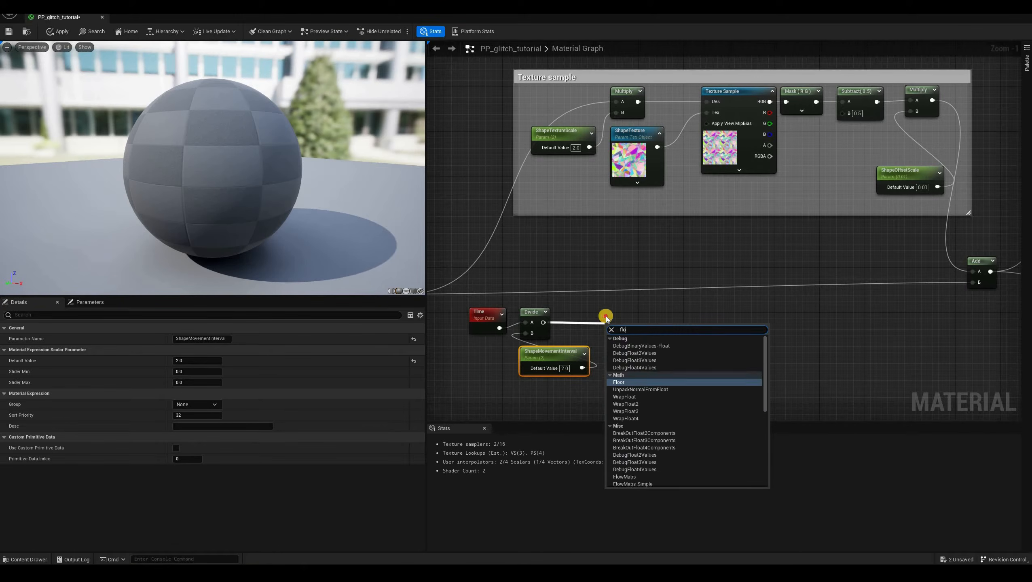
pyautogui.press('Return')
pyautogui.moveTo(607, 334); pyautogui.dragTo(596, 317)
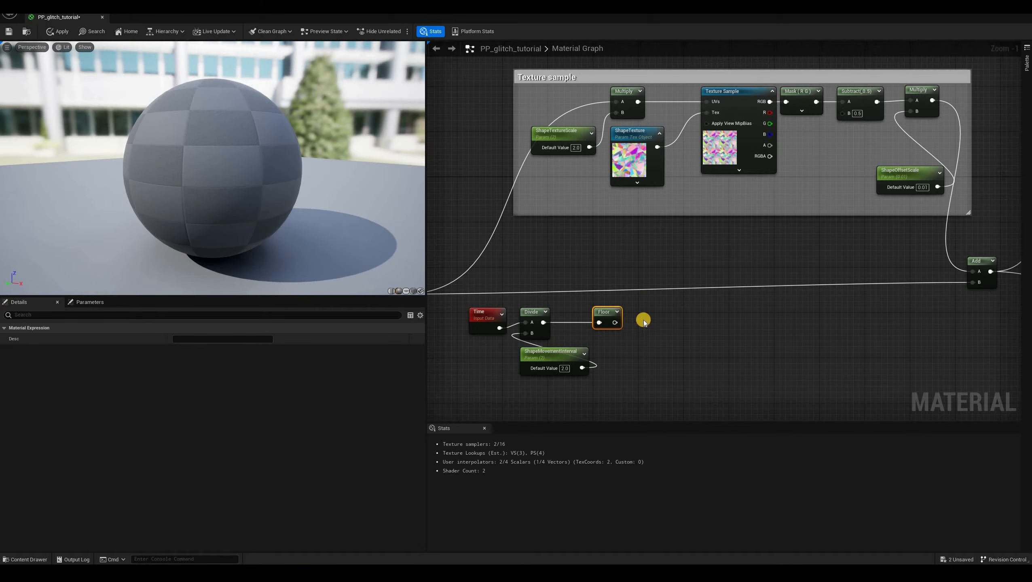
# - Add a Multiply node after the Floor node and set its B value to 0.1
pyautogui.moveTo(615, 322); pyautogui.dragTo(667, 369)
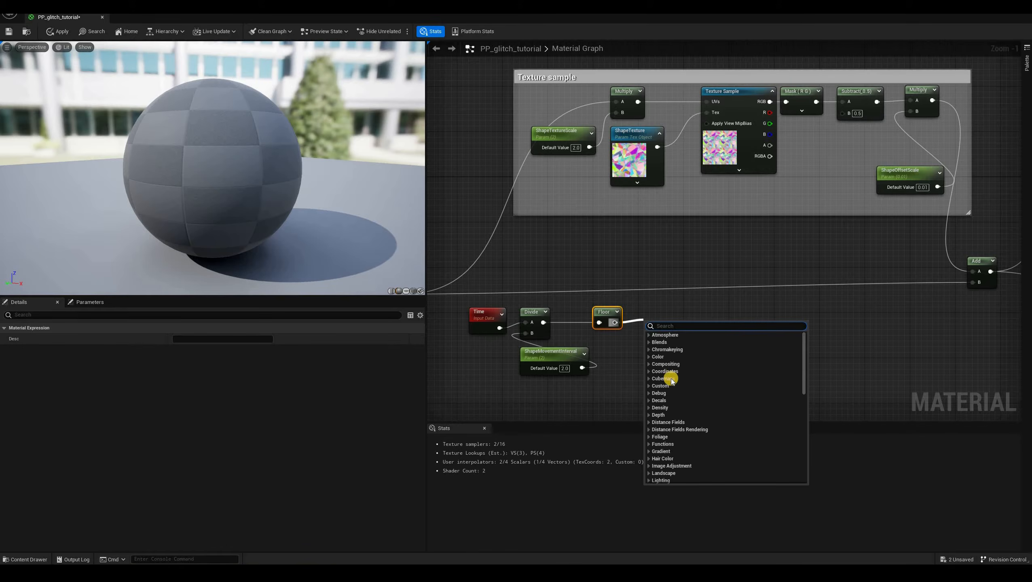
pyautogui.write('mul')
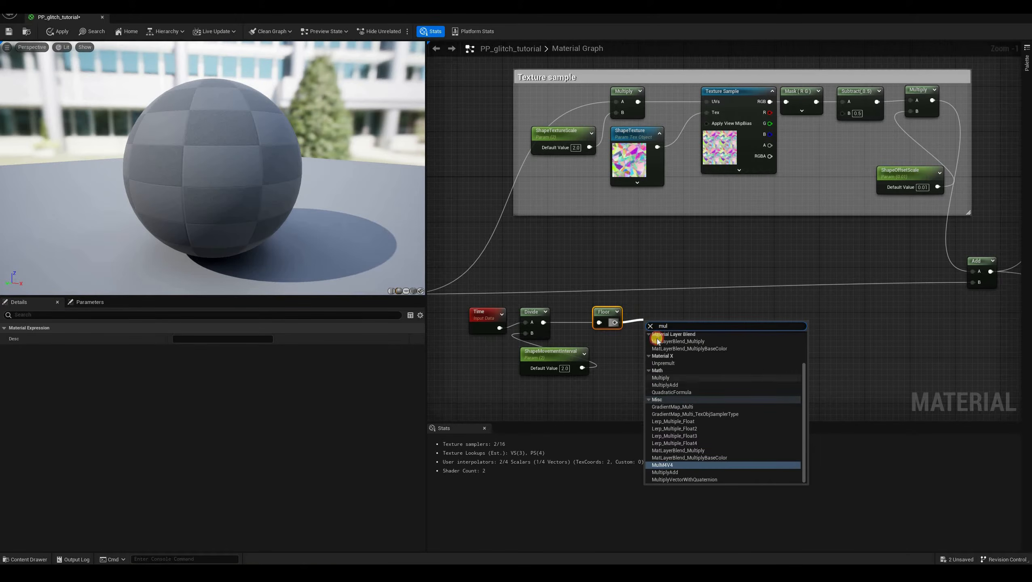
pyautogui.click(661, 378)
pyautogui.moveTo(658, 325); pyautogui.dragTo(647, 314)
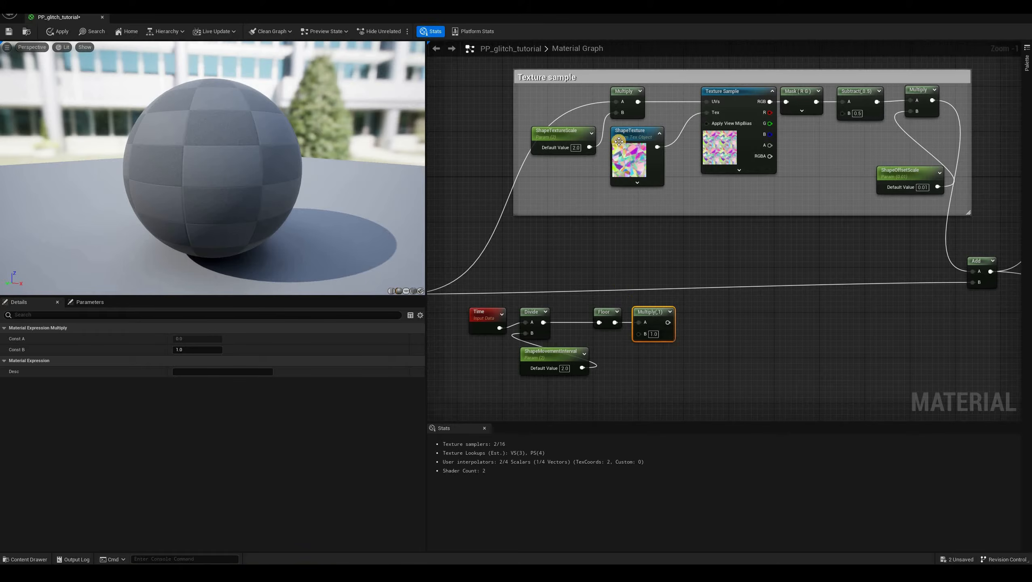
pyautogui.click(653, 334)
pyautogui.write('0.1')
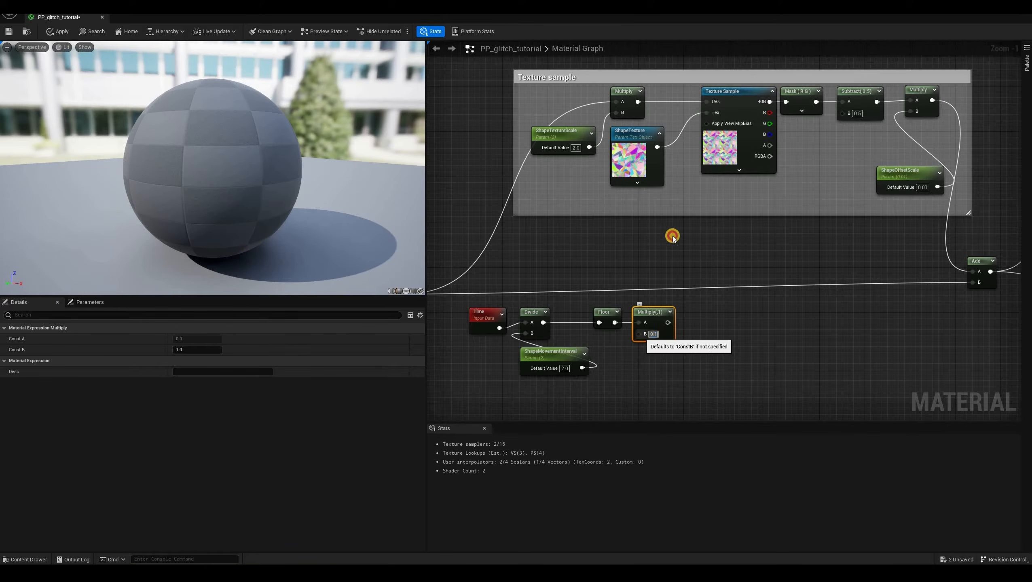
# - Sum the scaled UVs and the stepped-time Multiply output in an Add node, and feed the result into the Texture Sample's UVs
pyautogui.moveTo(638, 102); pyautogui.dragTo(675, 241)
pyautogui.write('add')
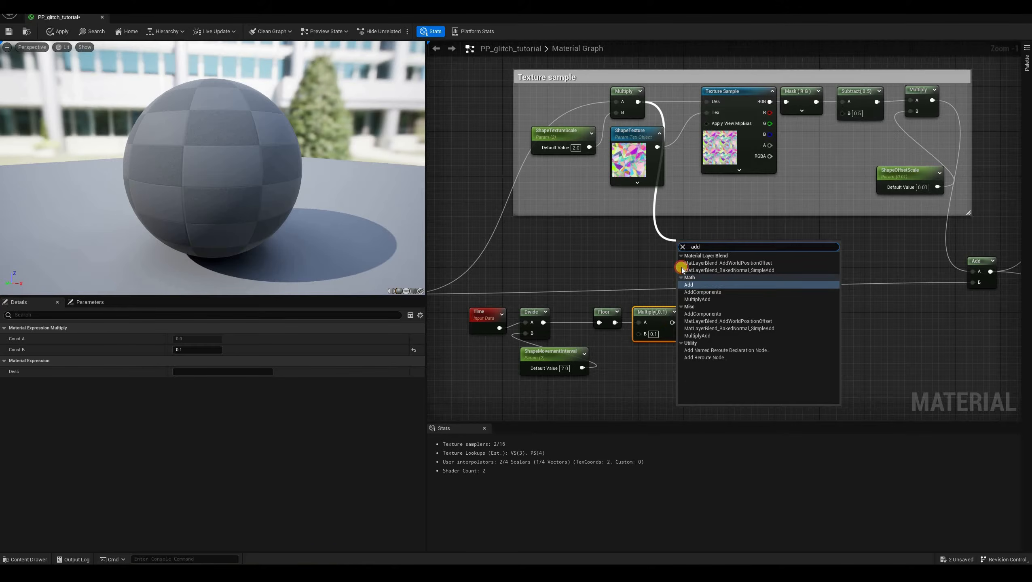
pyautogui.click(685, 268)
pyautogui.moveTo(672, 322); pyautogui.dragTo(681, 268)
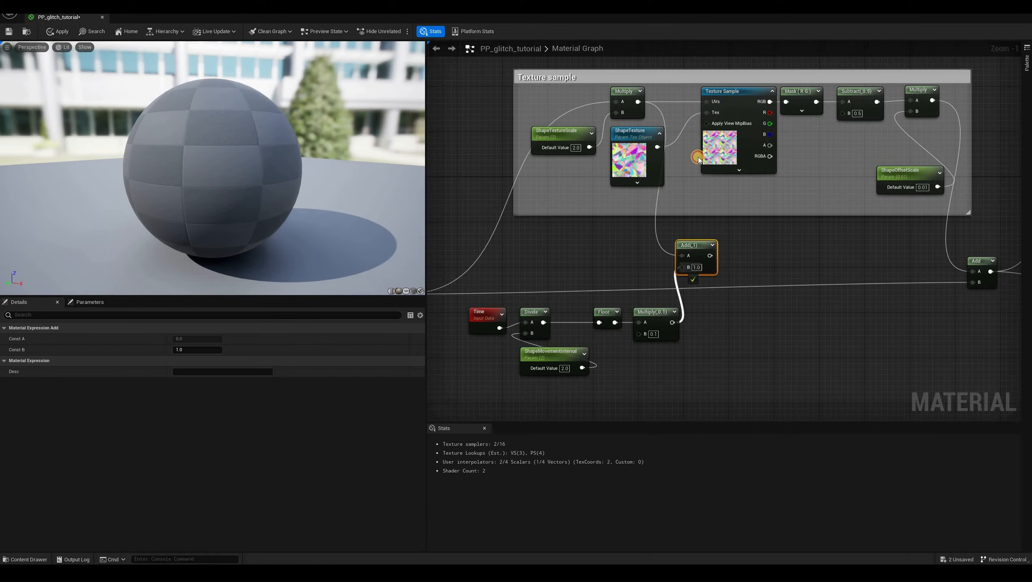
pyautogui.moveTo(701, 157); pyautogui.dragTo(696, 214, button='right')
pyautogui.moveTo(694, 312); pyautogui.dragTo(702, 158)
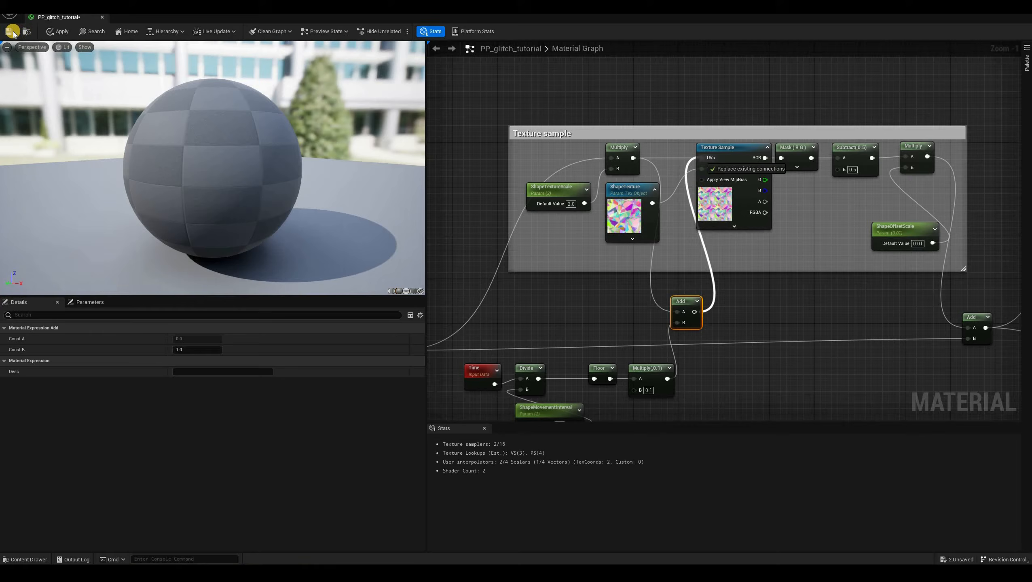
# - Play the level beside the material editor, set the ShapeMovementInterval default value to 0.5 and apply the change
pyautogui.doubleClick(268, 22)
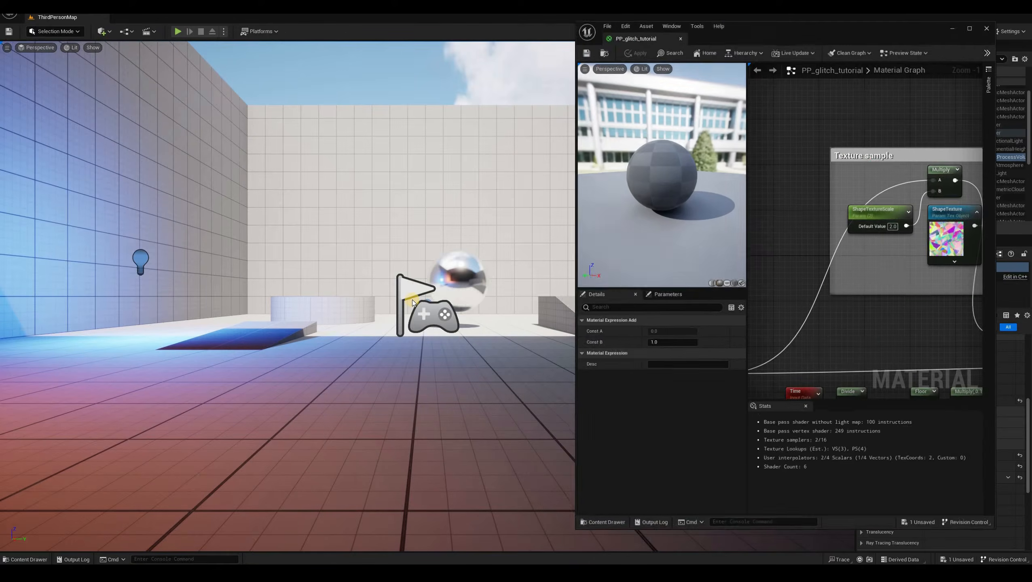
pyautogui.hotkey('alt', 'p')
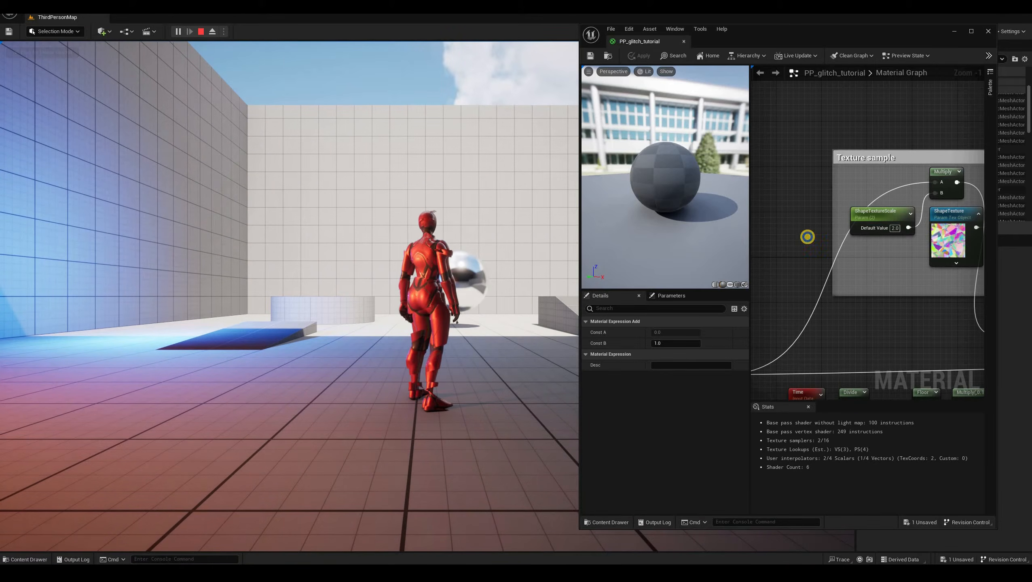
pyautogui.moveTo(909, 339); pyautogui.dragTo(910, 199, button='right')
pyautogui.click(884, 309)
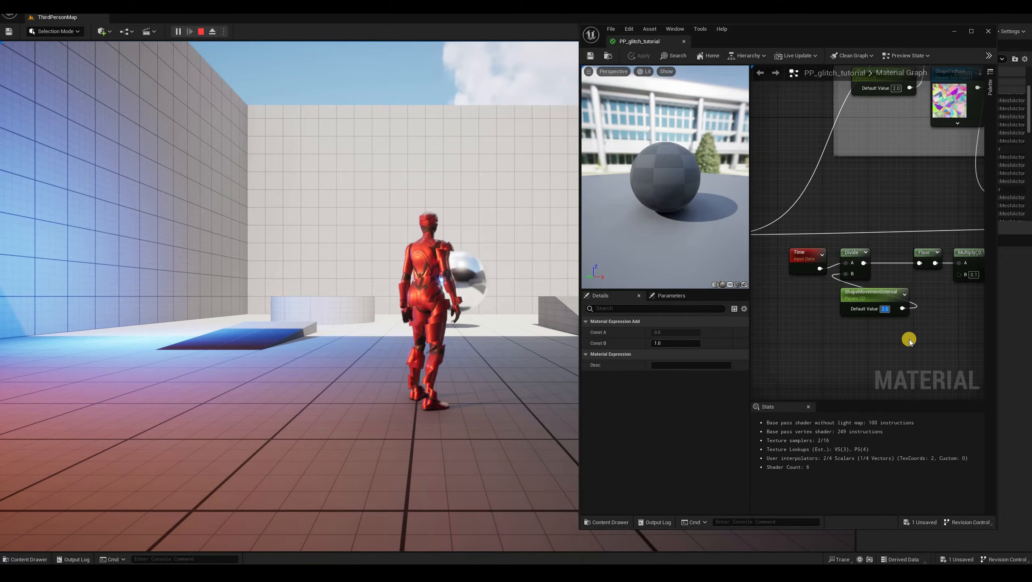
pyautogui.press('BackSpace')
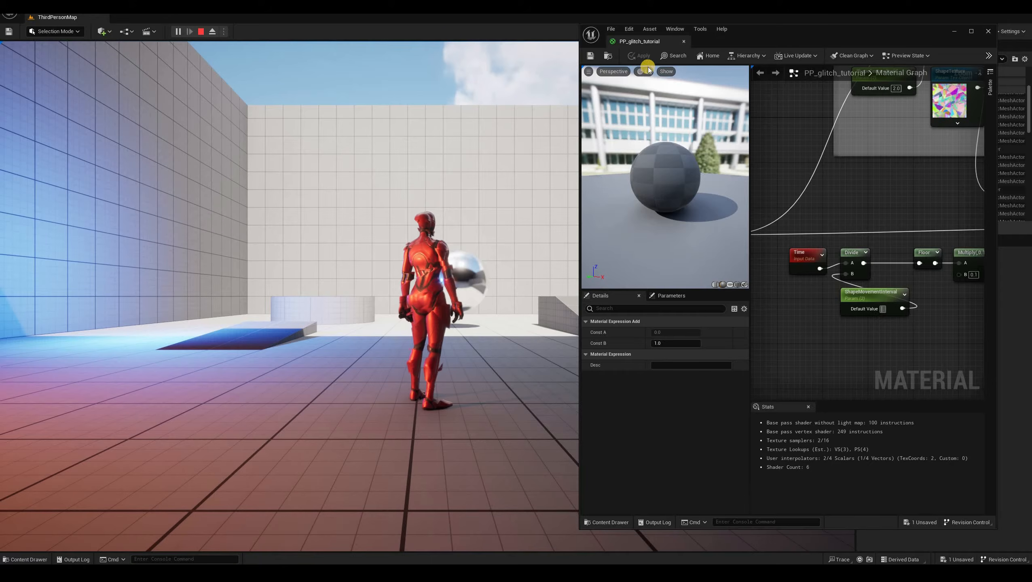
pyautogui.write('0.5')
pyautogui.click(646, 57)
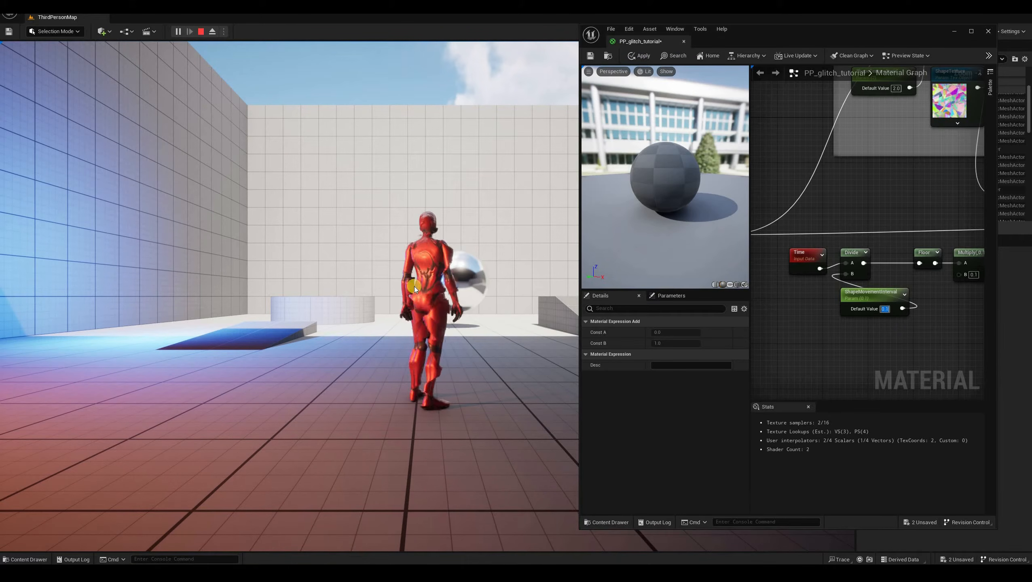
# - Set the ShapeMovementInterval default value to 0.1, apply it, and run the character around the level to check the moving glitch
pyautogui.click(639, 56)
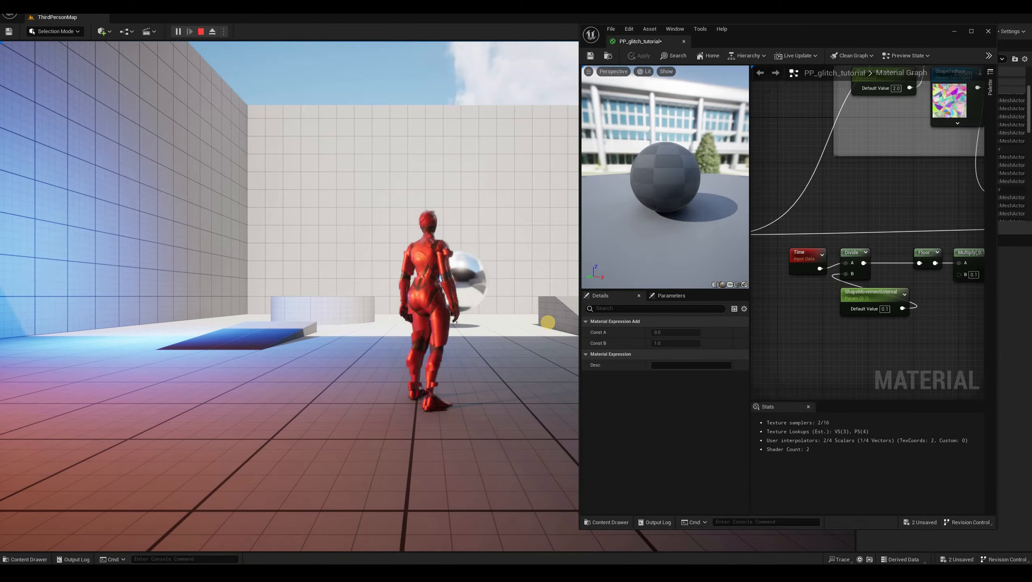
pyautogui.click(547, 324)
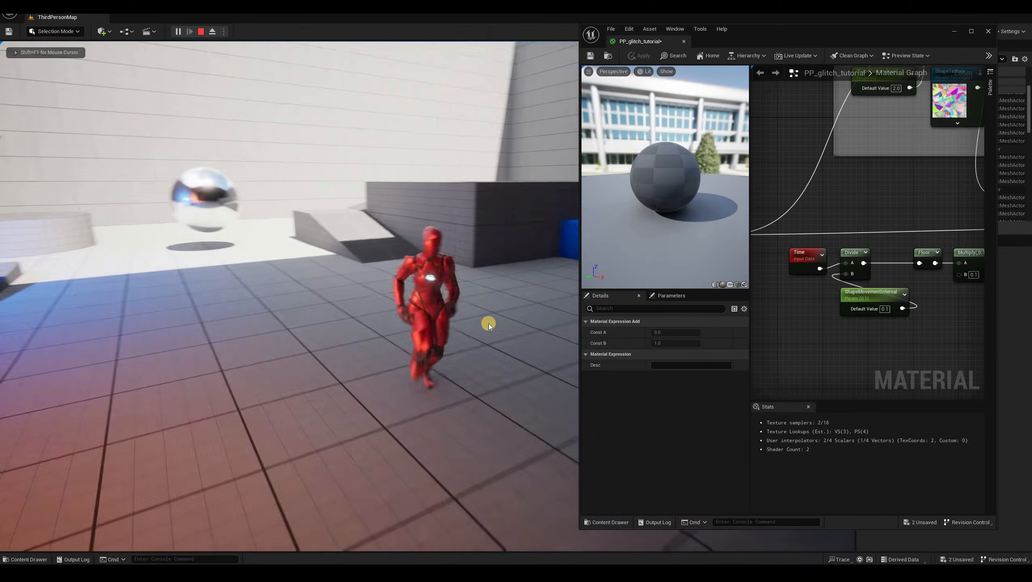
pyautogui.hotkey('shift', 'F1')
pyautogui.hotkey('shift', 'F1')
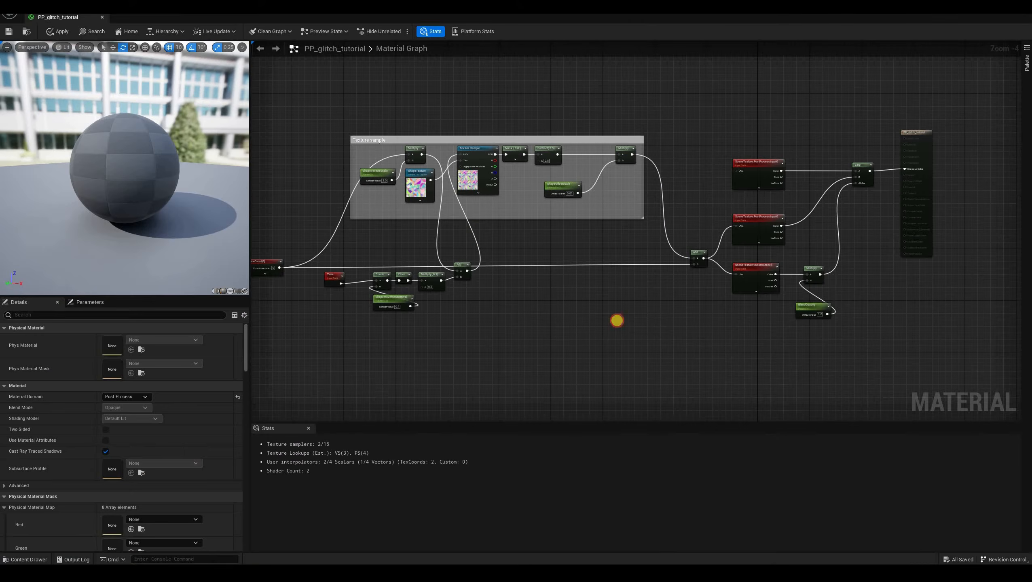
# - Group the Divide, Floor, Multiply, Add and ShapeMovementInterval nodes in a comment titled "Shape texture panning"
pyautogui.scroll(2, 608, 282)
pyautogui.moveTo(599, 240); pyautogui.dragTo(537, 226, button='right')
pyautogui.moveTo(419, 193); pyautogui.dragTo(634, 376)
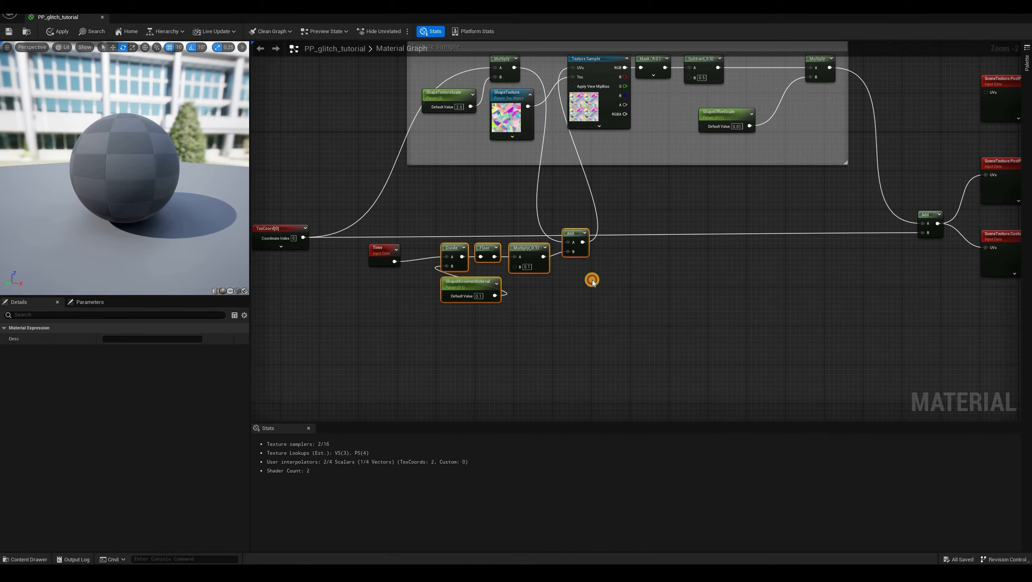
pyautogui.rightClick(571, 234)
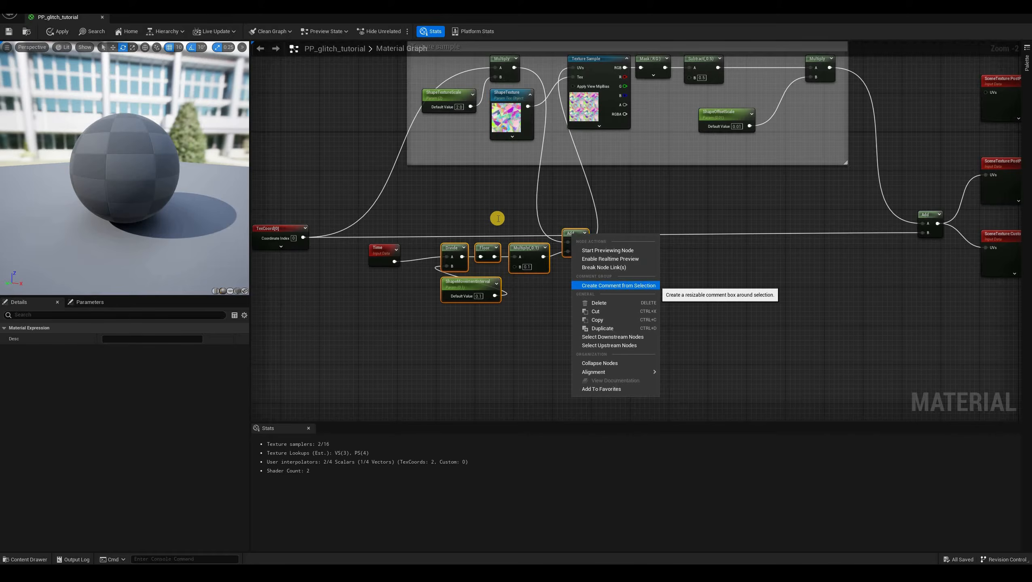
pyautogui.click(619, 285)
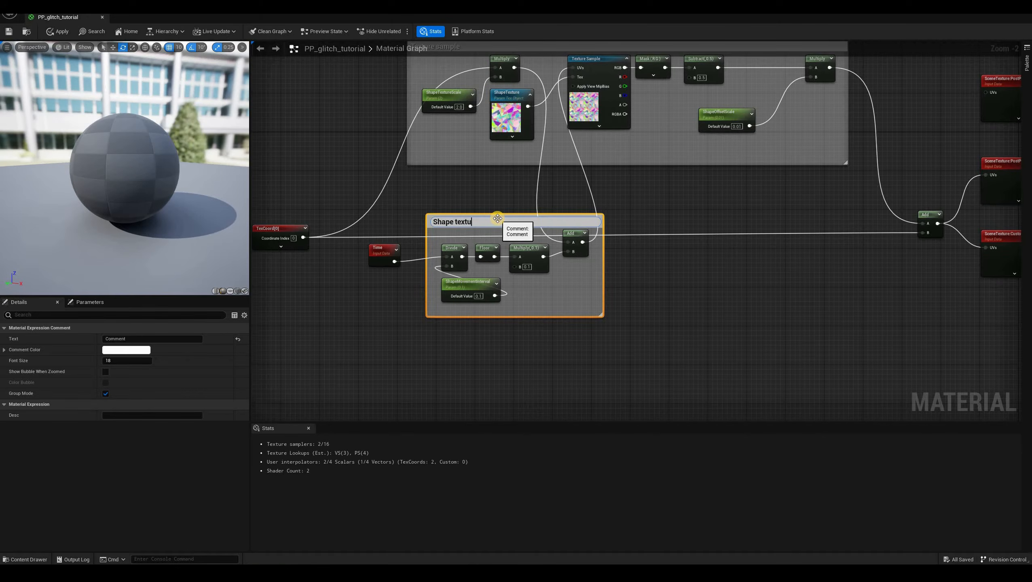
pyautogui.click(506, 327)
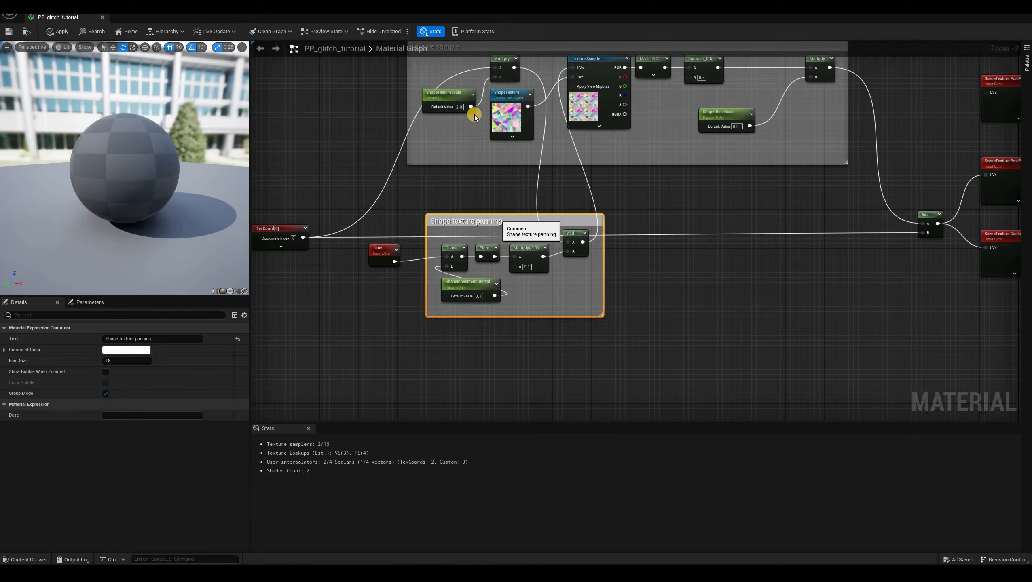
pyautogui.click(800, 370)
# - Group the three SceneTexture nodes with their Add, Multiply, BlendOpacity and Lerp nodes in a comment titled "Final blend"
pyautogui.moveTo(779, 281); pyautogui.dragTo(506, 330, button='right')
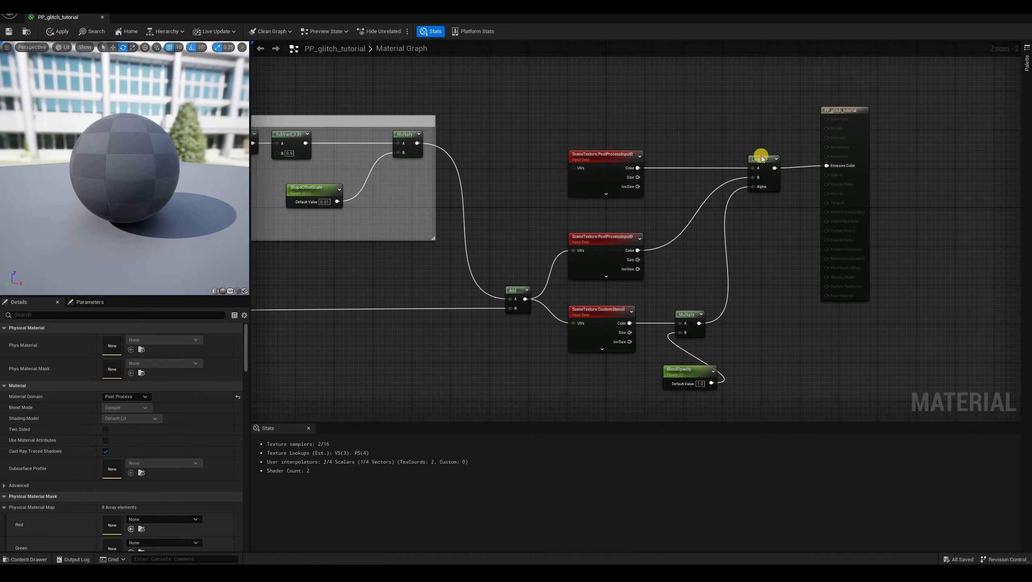
pyautogui.moveTo(512, 101); pyautogui.dragTo(774, 394)
pyautogui.rightClick(761, 153)
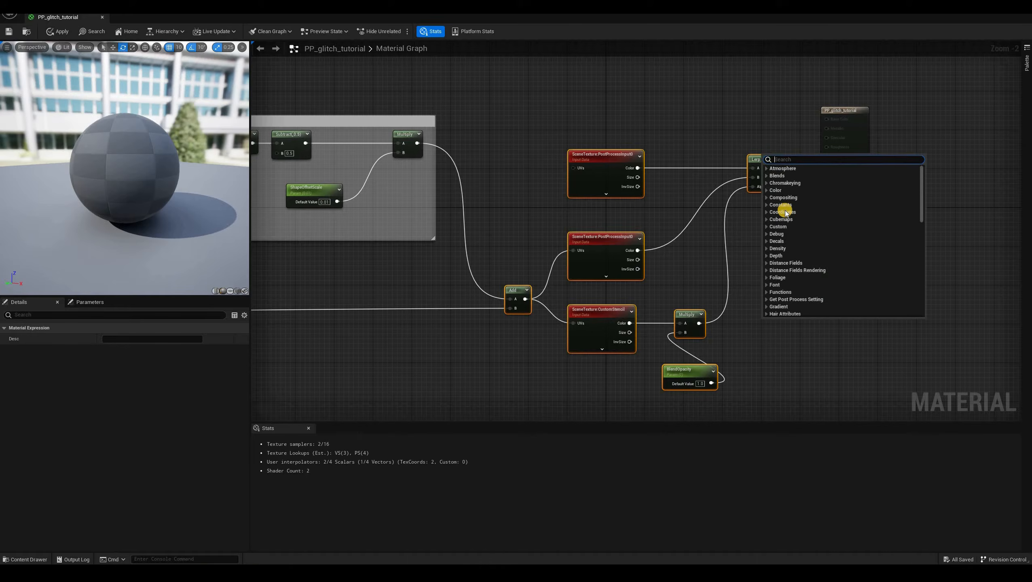
pyautogui.rightClick(758, 159)
pyautogui.click(786, 211)
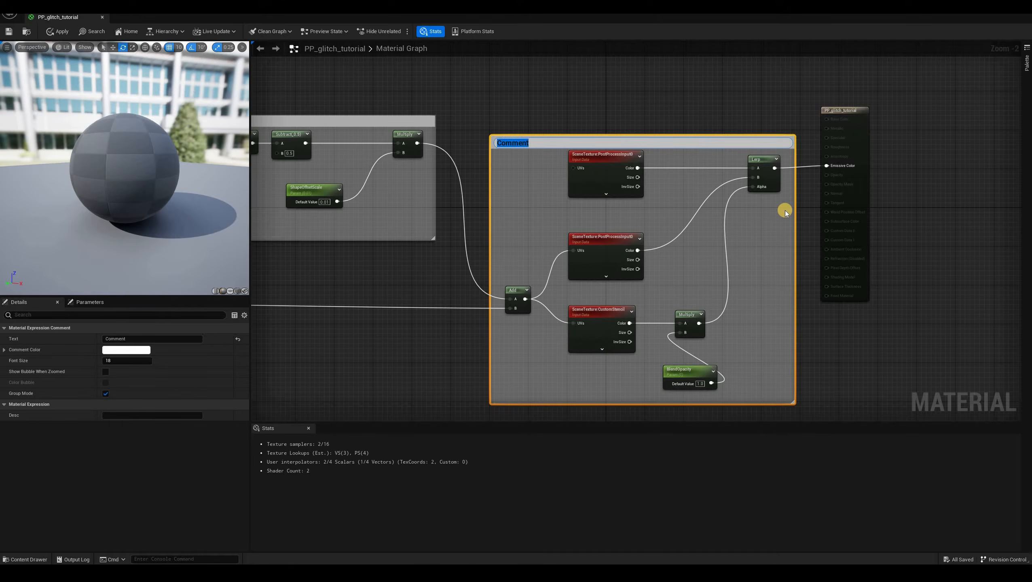
pyautogui.write('Final blend')
pyautogui.press('Return')
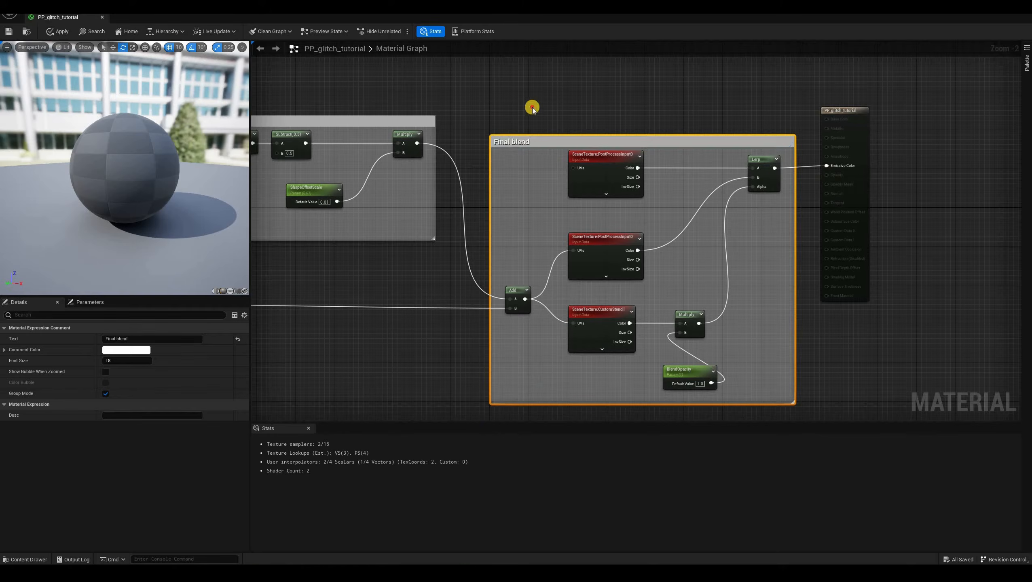
# - Move the Final blend group together with the material output node farther right, away from the Texture sample group
pyautogui.moveTo(919, 350); pyautogui.dragTo(604, 93)
pyautogui.moveTo(648, 142); pyautogui.dragTo(648, 106, button='right')
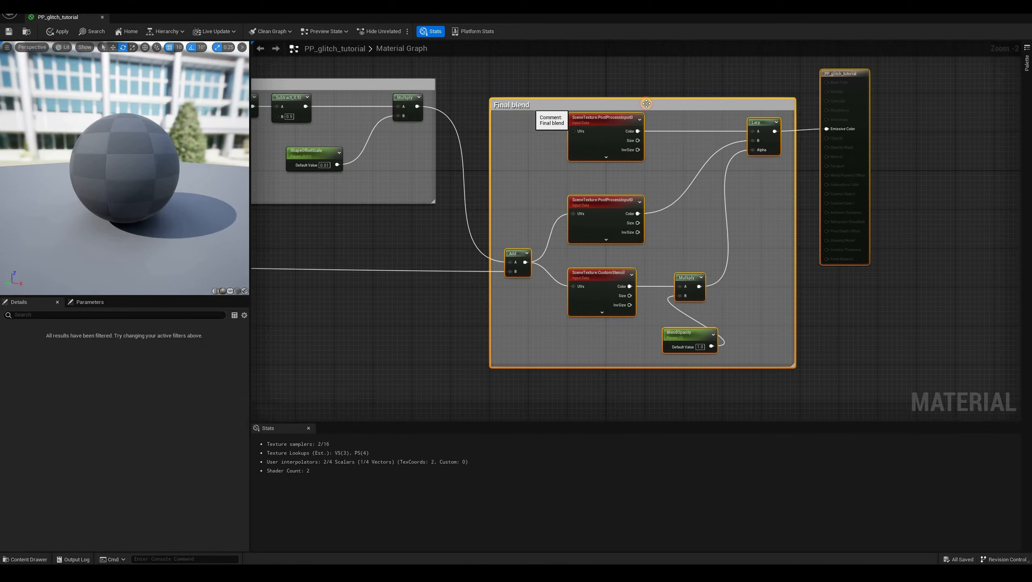
pyautogui.moveTo(530, 105); pyautogui.dragTo(648, 105)
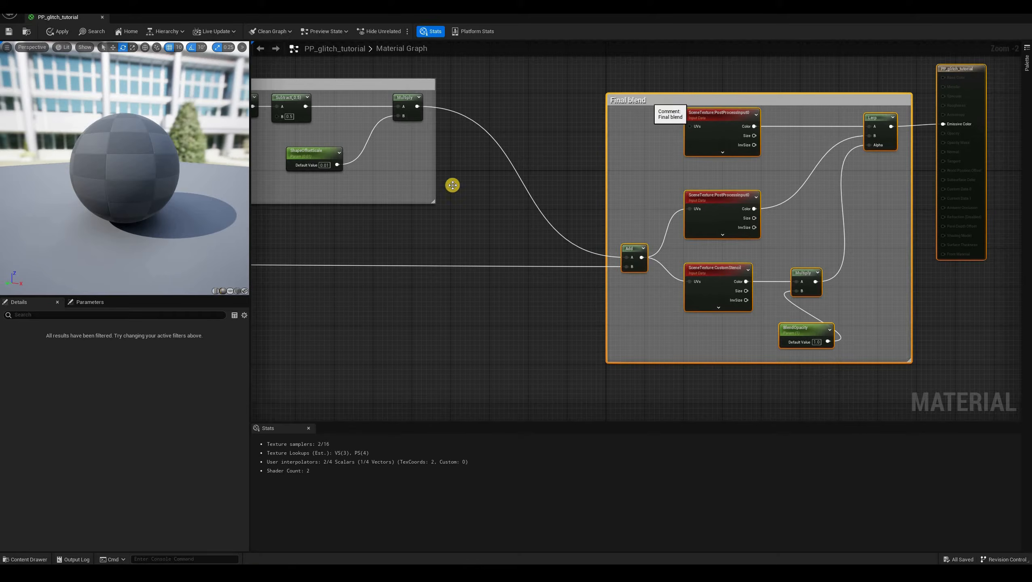
pyautogui.click(434, 173)
# - Shift the ShapeOffsetScale node slightly down and left inside the Texture sample group
pyautogui.moveTo(499, 156); pyautogui.dragTo(716, 165, button='right')
pyautogui.moveTo(433, 161); pyautogui.dragTo(553, 171, button='right')
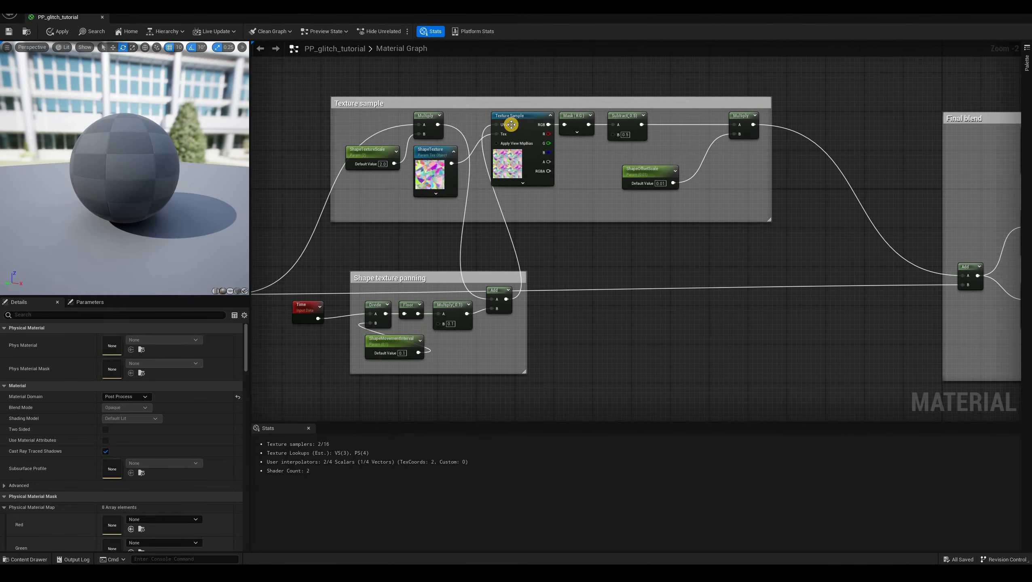
pyautogui.click(436, 170)
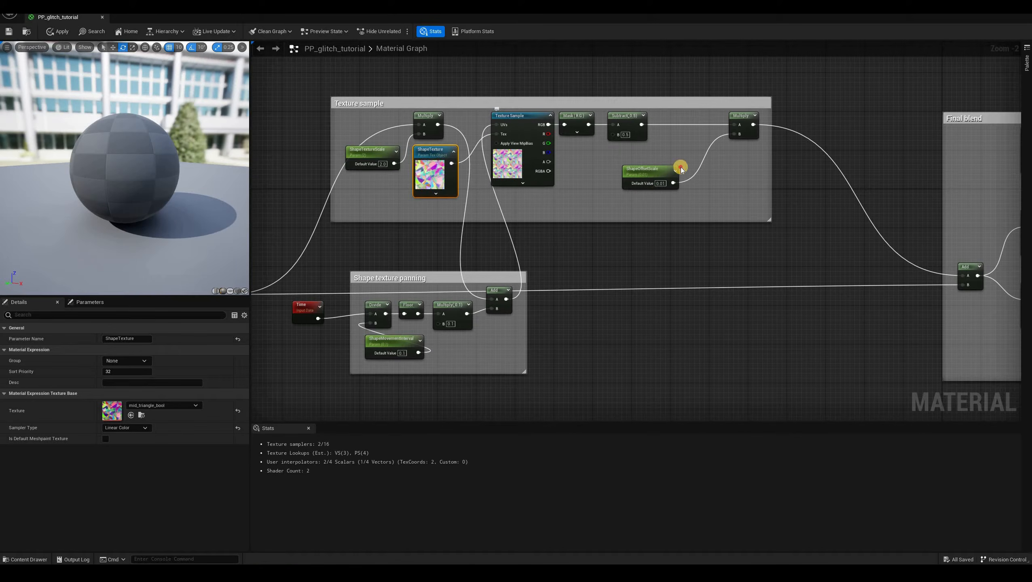
pyautogui.click(663, 179)
pyautogui.moveTo(645, 177)
pyautogui.mouseDown()
pyautogui.moveTo(657, 194)
pyautogui.moveTo(648, 176)
pyautogui.moveTo(664, 186)
pyautogui.moveTo(639, 182)
pyautogui.mouseUp()
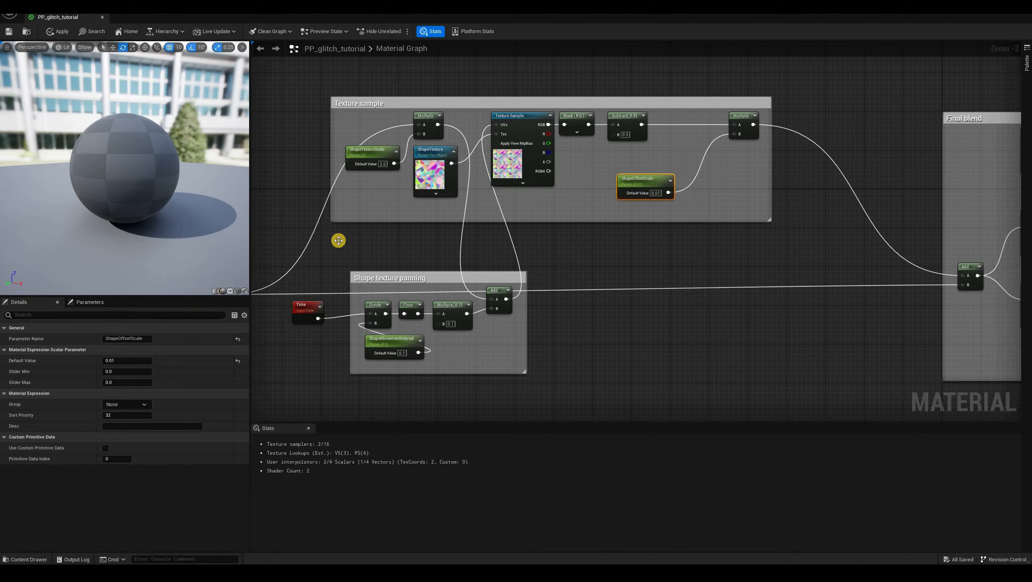
# - Add a Multiply node below the Shape texture panning group, with the Time node feeding its A input
pyautogui.moveTo(339, 241); pyautogui.dragTo(354, 158, button='right')
pyautogui.click(562, 321)
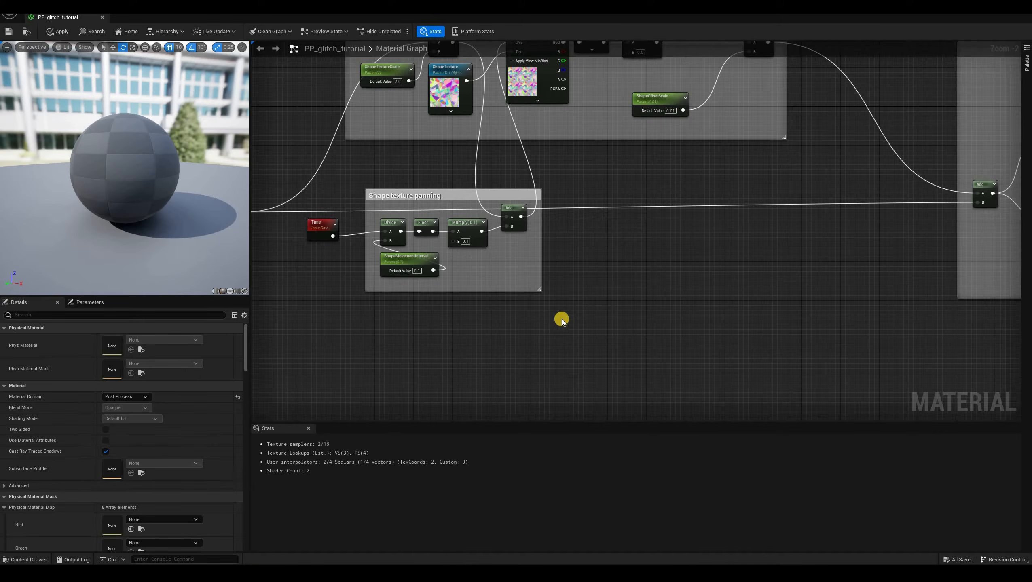
pyautogui.moveTo(333, 236); pyautogui.dragTo(562, 320)
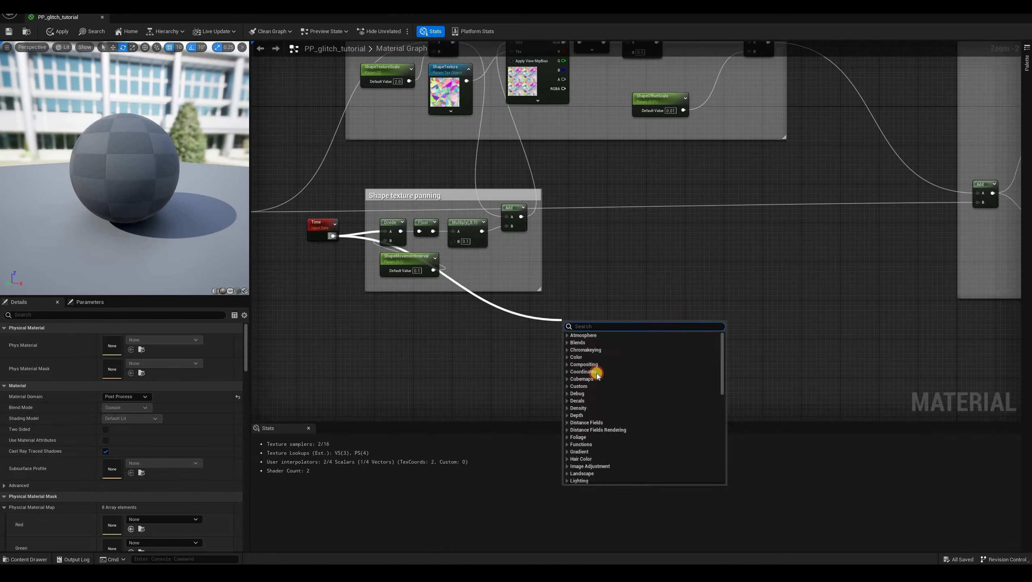
pyautogui.write('mul')
pyautogui.press('Return')
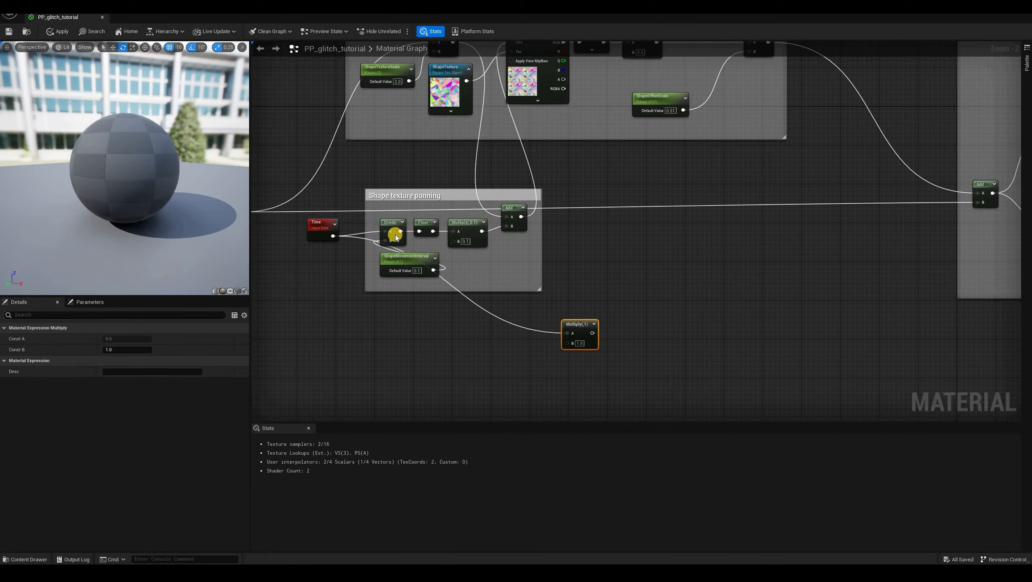
# - Duplicate the ShapeMovementInterval parameter, rename the copy WiggleSpeed, and connect it to the B input of the new Multiply node
pyautogui.moveTo(405, 229); pyautogui.dragTo(396, 190, button='right')
pyautogui.click(570, 335)
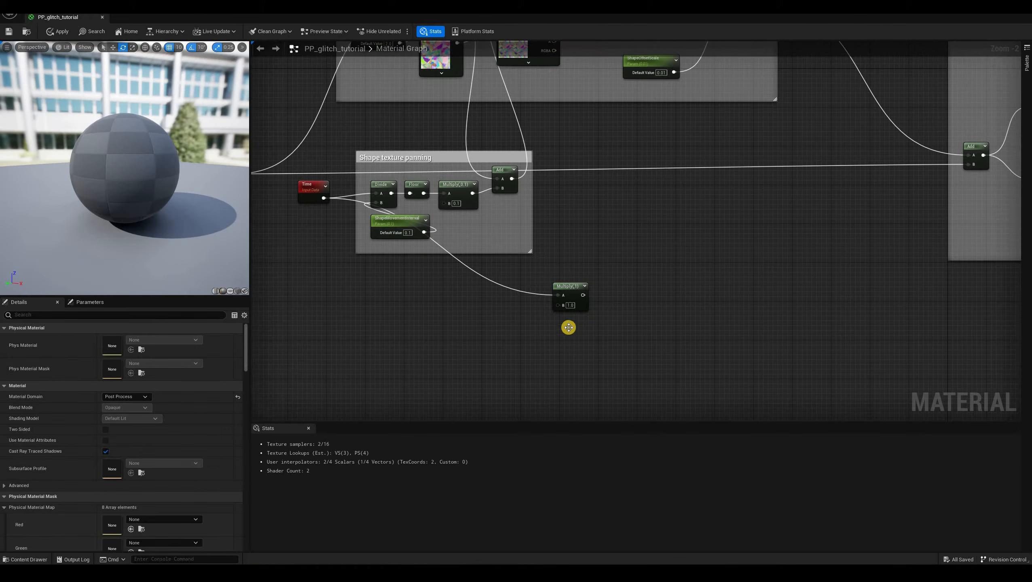
pyautogui.click(413, 221)
pyautogui.hotkey('ctrl', 'c')
pyautogui.hotkey('ctrl', 'v')
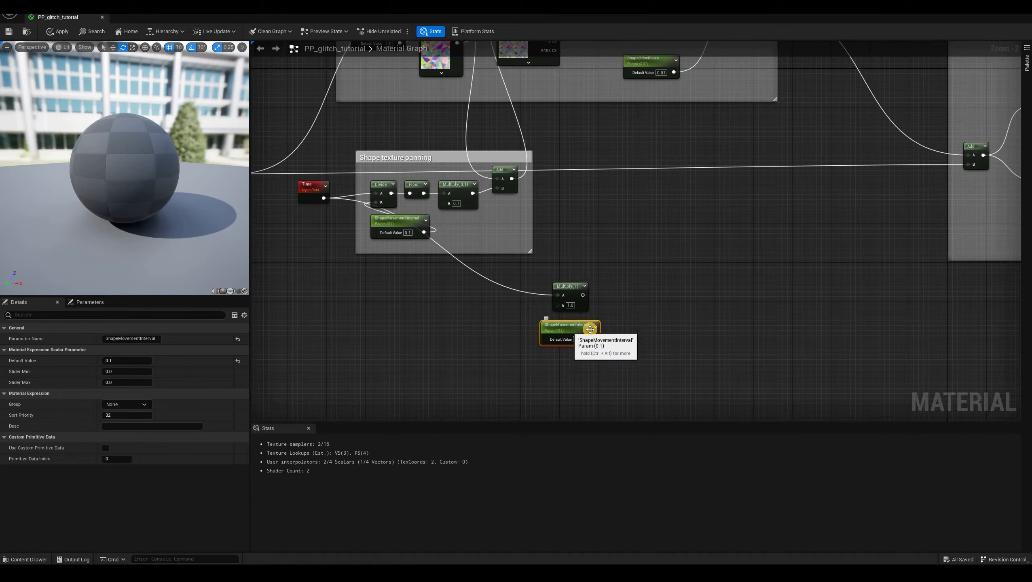
pyautogui.doubleClick(590, 330)
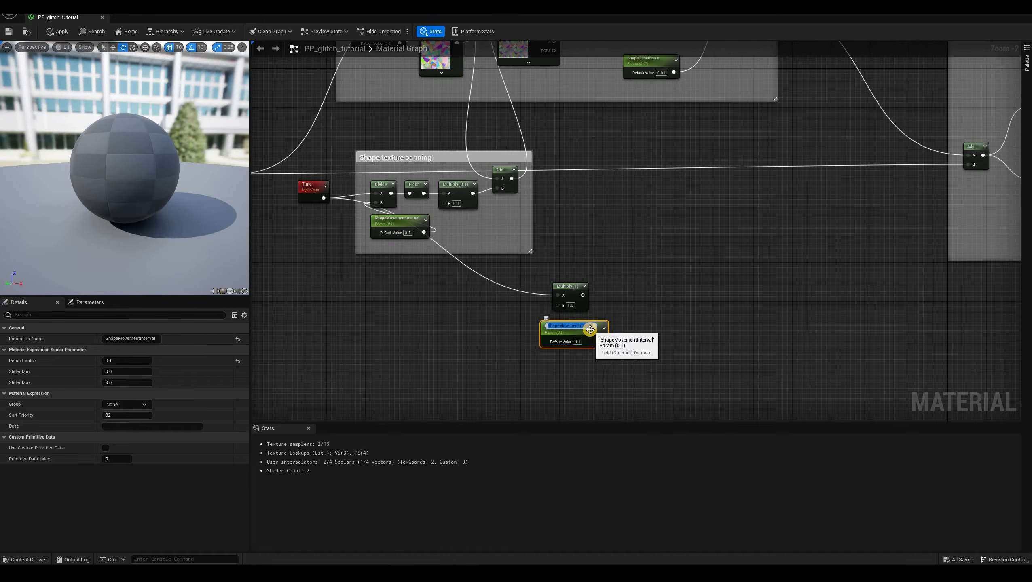
pyautogui.write('WiggleSpeed')
pyautogui.press('Return')
pyautogui.moveTo(589, 339); pyautogui.dragTo(578, 322)
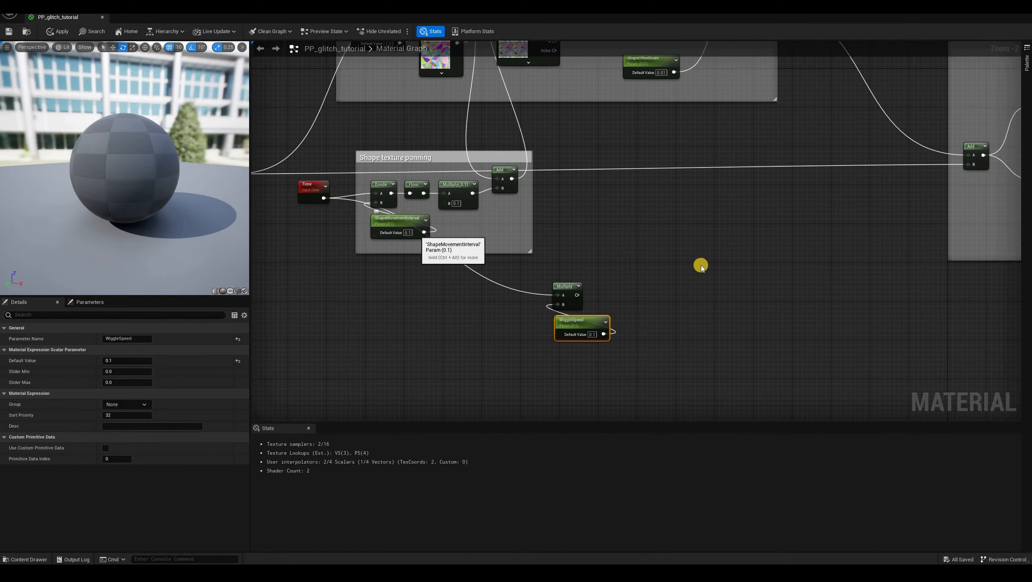
# - Place an Add node beside the WiggleSpeed Multiply node and connect the Multiply output to its B input
pyautogui.rightClick(684, 259)
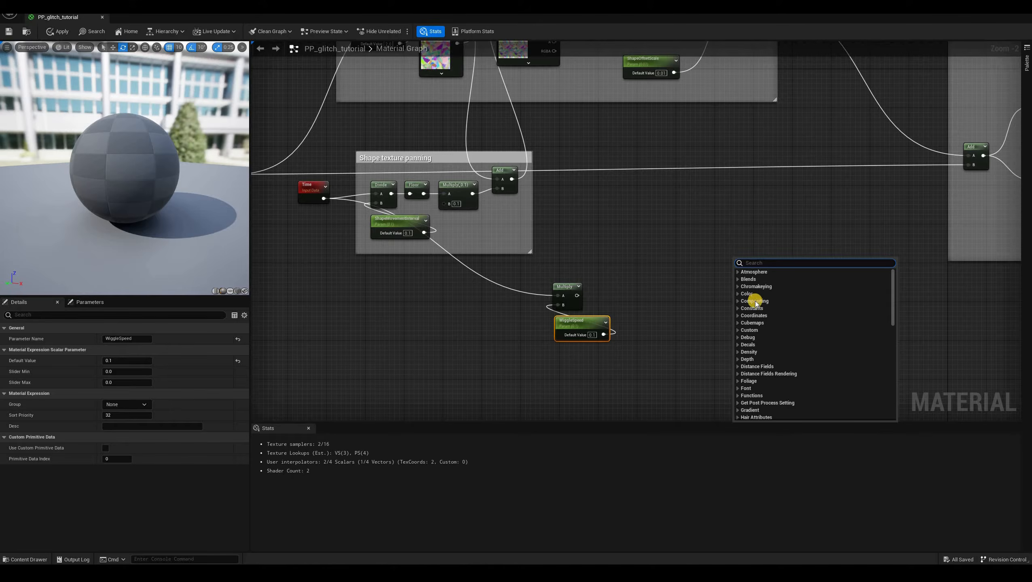
pyautogui.write('add')
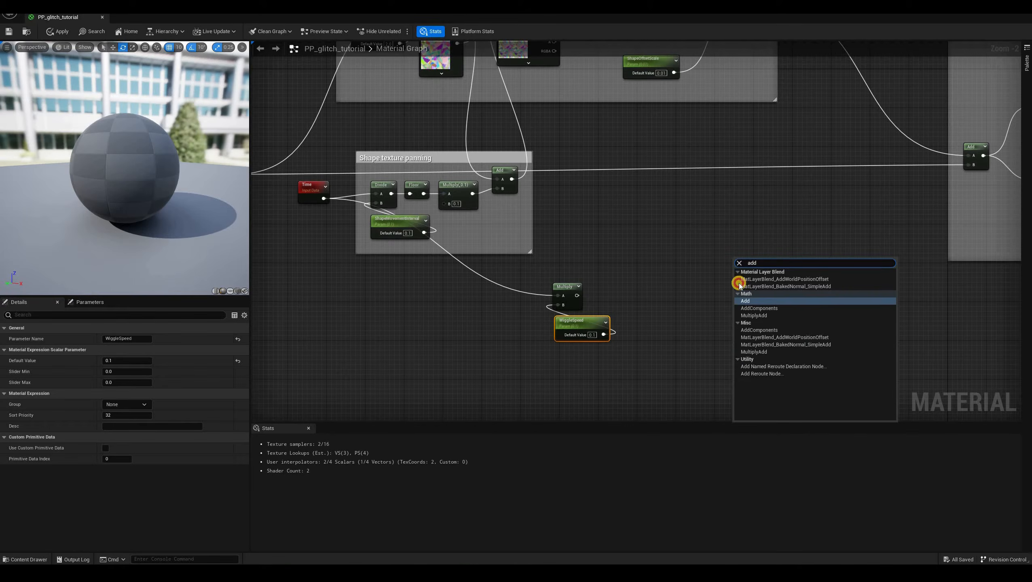
pyautogui.press('Return')
pyautogui.moveTo(576, 296); pyautogui.dragTo(626, 283)
# - Add a Constant2Vector node above the WiggleSpeed Multiply node and connect it to the A input of the neighbouring Add node
pyautogui.click(603, 226)
pyautogui.moveTo(603, 225); pyautogui.dragTo(719, 287, button='right')
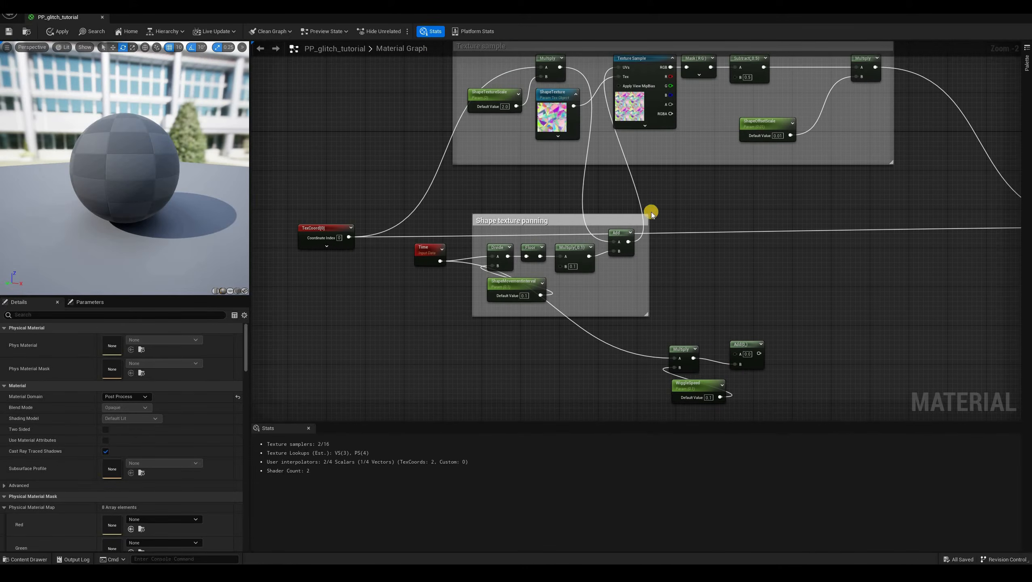
pyautogui.moveTo(612, 213); pyautogui.dragTo(603, 165, button='right')
pyautogui.moveTo(611, 213); pyautogui.dragTo(553, 179, button='right')
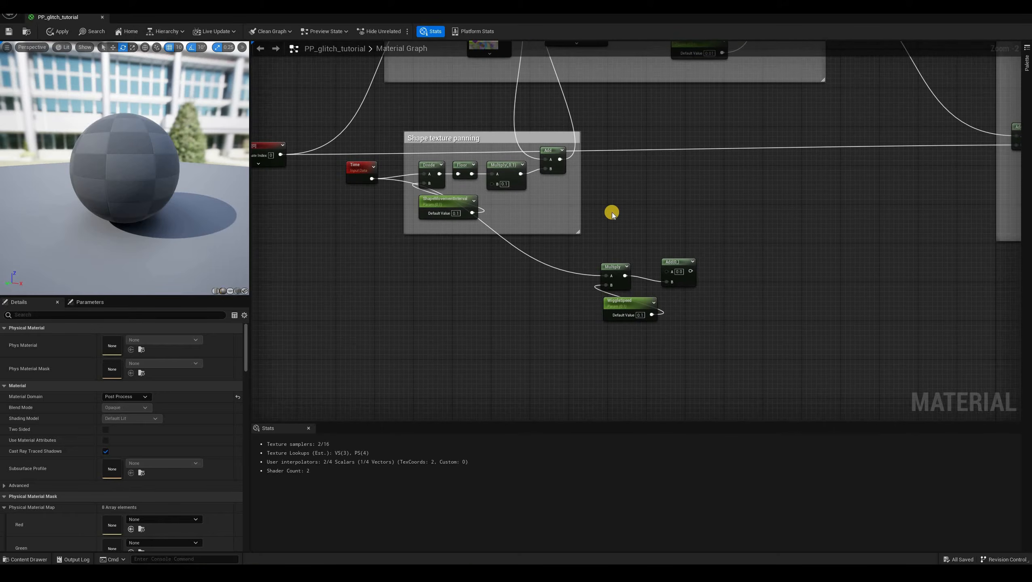
pyautogui.rightClick(612, 214)
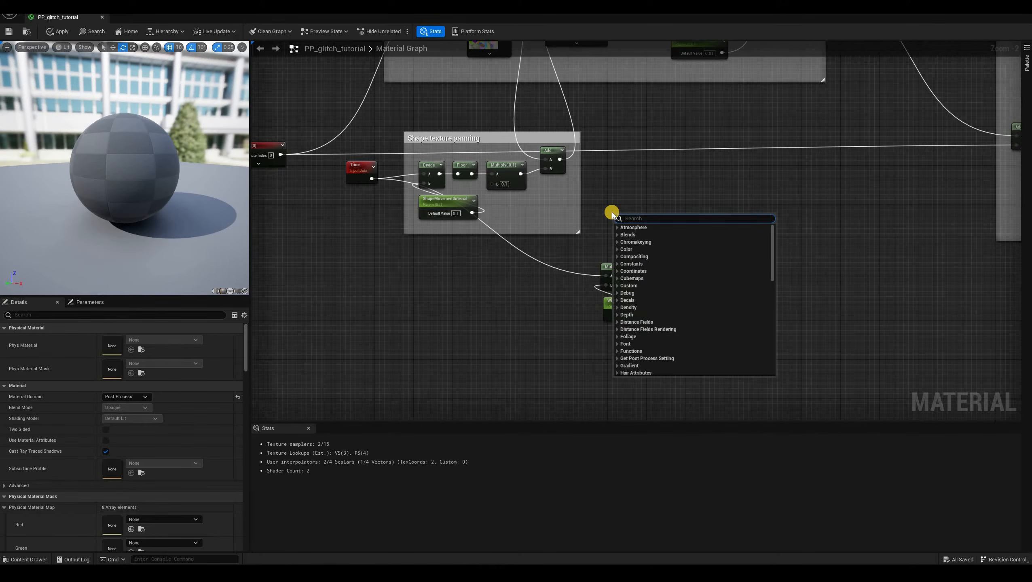
pyautogui.write('cons')
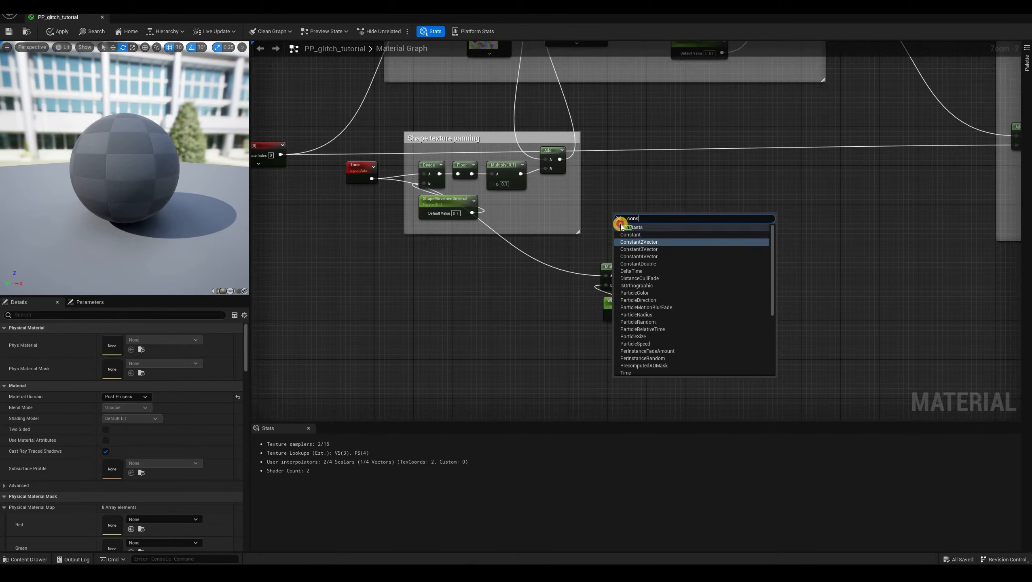
pyautogui.click(637, 241)
pyautogui.moveTo(632, 233); pyautogui.dragTo(665, 223)
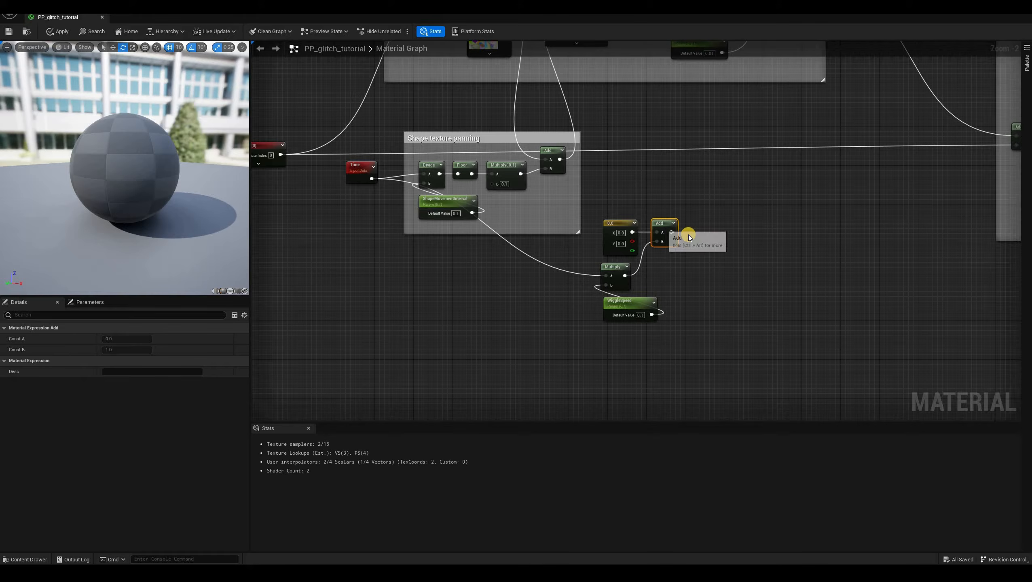
# - Create a Texture Sample node beside the new Add node and connect the Add output to its UVs
pyautogui.click(689, 237)
pyautogui.rightClick(688, 237)
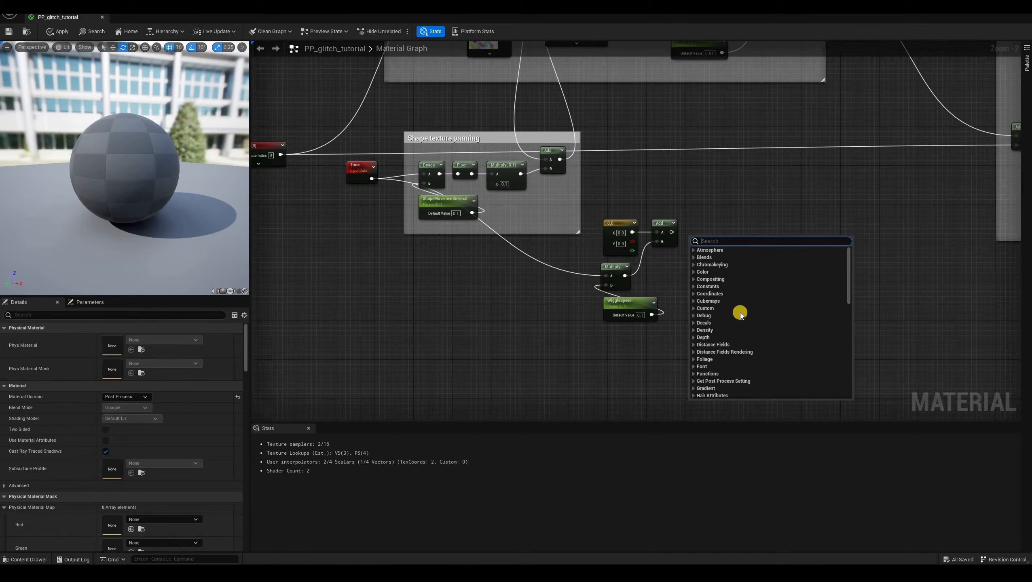
pyautogui.write('tex sa')
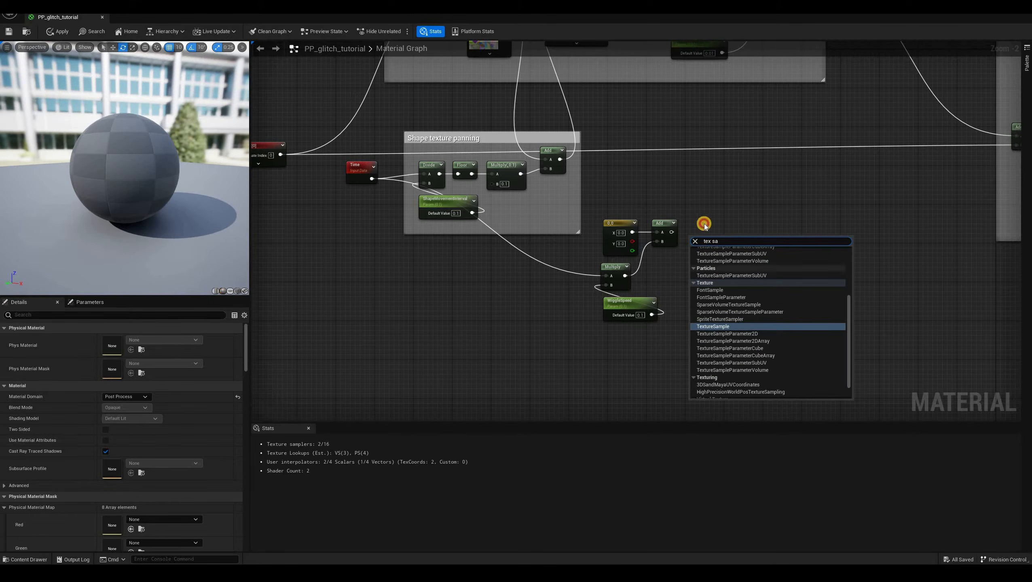
pyautogui.press('Return')
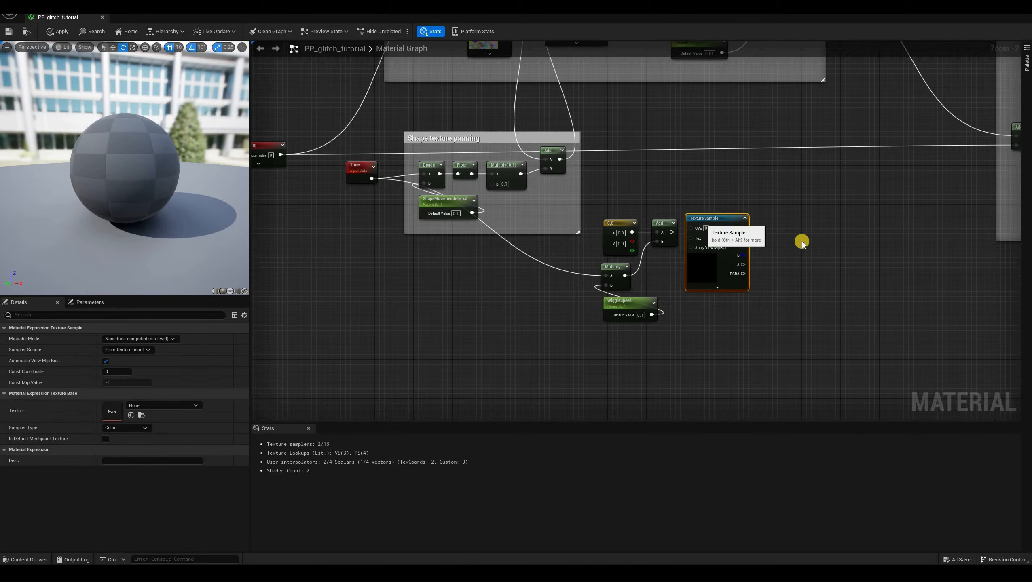
pyautogui.moveTo(672, 232); pyautogui.dragTo(696, 233)
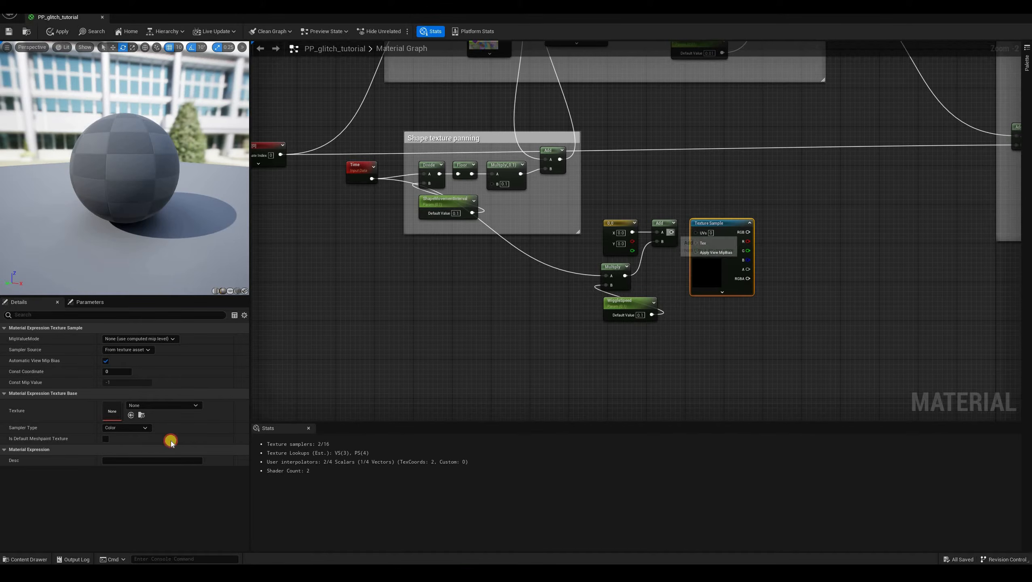
# - Assign the game_wind_noise texture to the new Texture Sample node
pyautogui.click(168, 409)
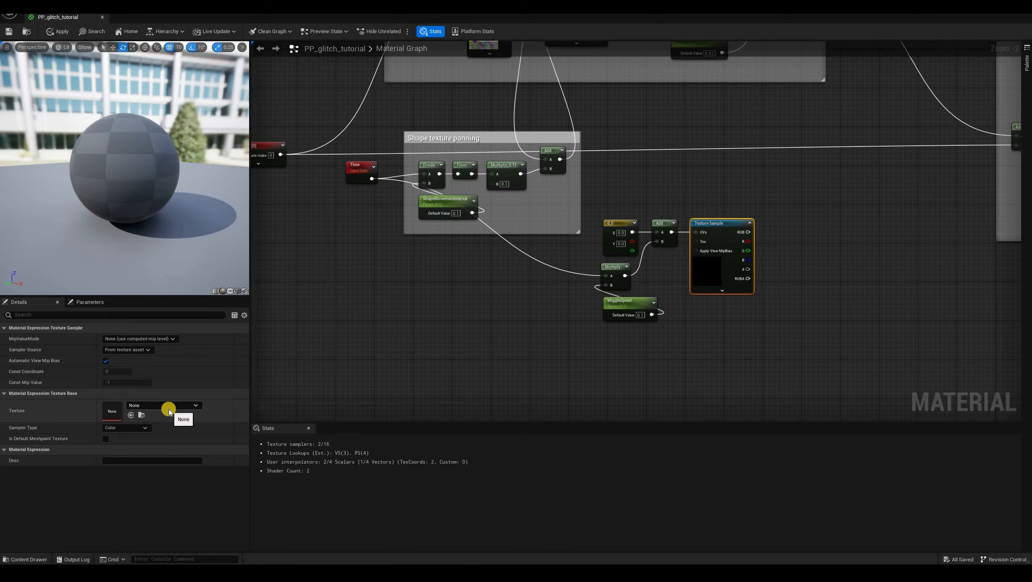
pyautogui.click(168, 408)
pyautogui.write('noise')
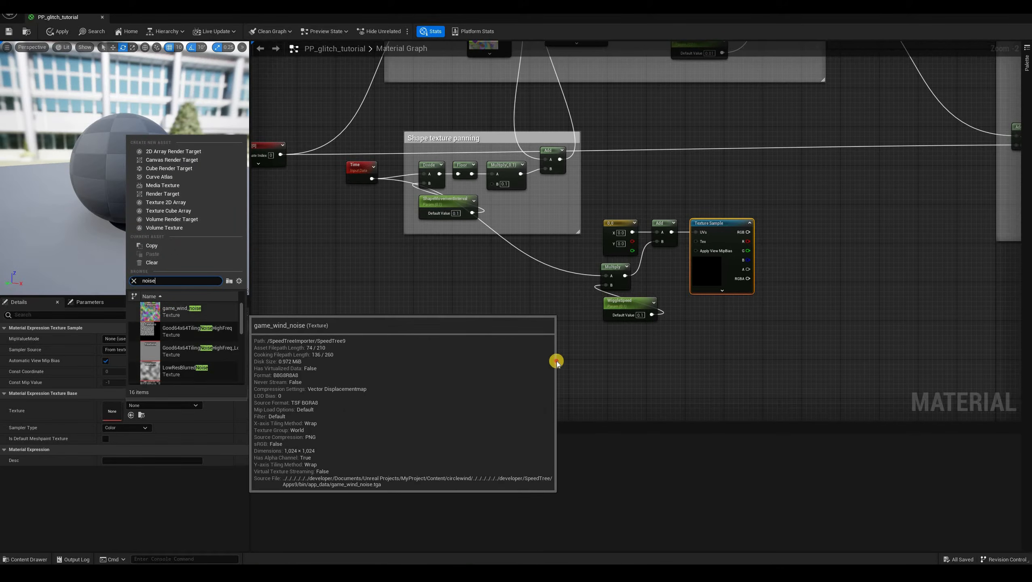
pyautogui.press('Return')
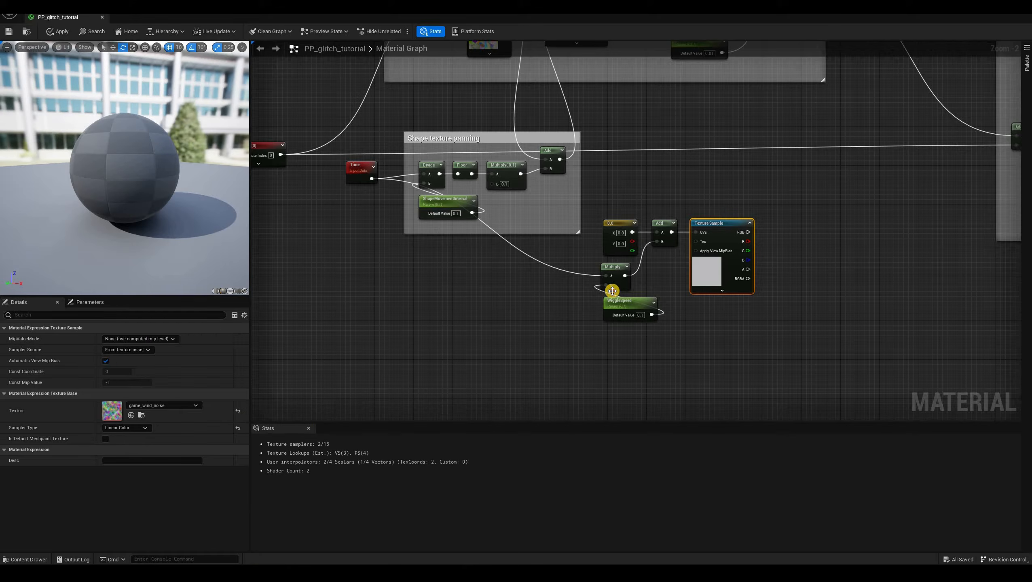
# - Open the game_wind_noise texture in its own editor and examine its individual color channels
pyautogui.click(464, 355)
pyautogui.moveTo(463, 356); pyautogui.dragTo(367, 378, button='right')
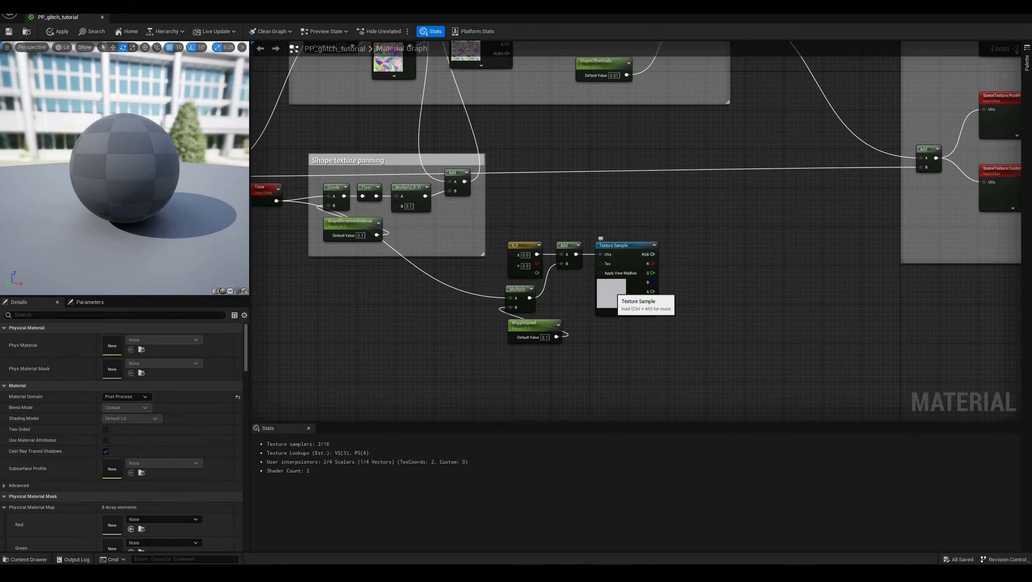
pyautogui.click(612, 293)
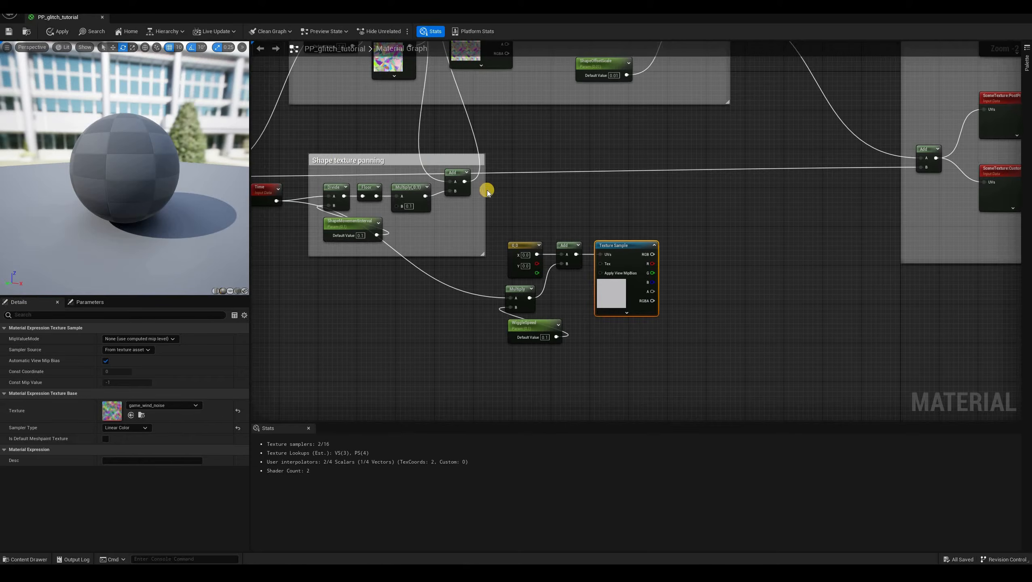
pyautogui.moveTo(526, 190); pyautogui.dragTo(282, 199)
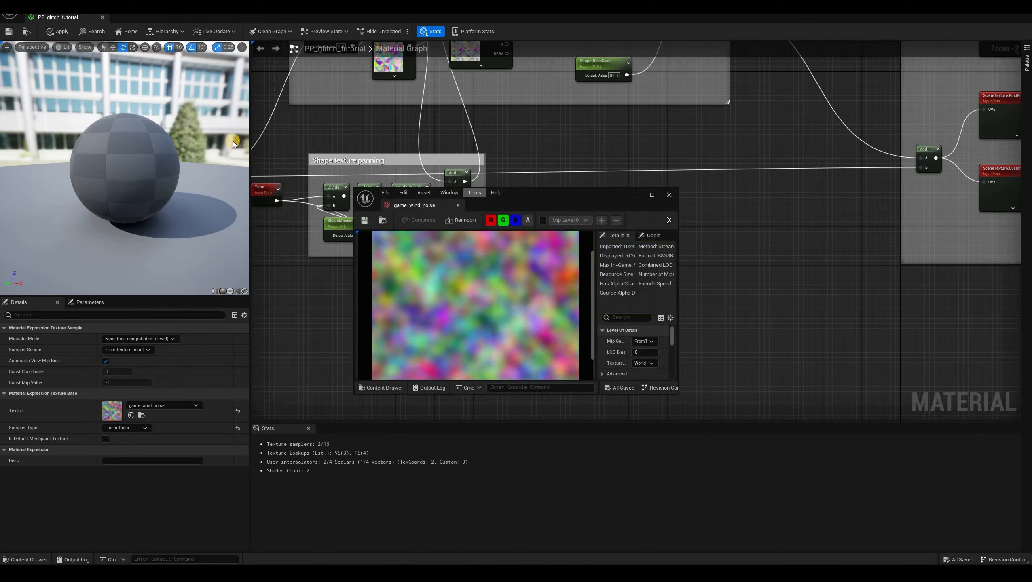
pyautogui.press('super+Up')
pyautogui.scroll(5, 227, 139)
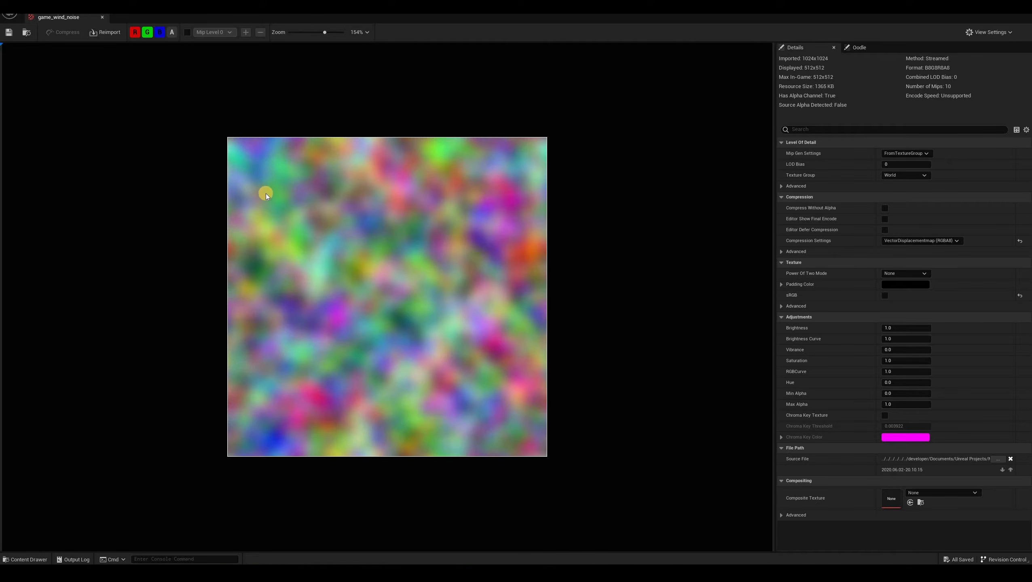
pyautogui.click(147, 32)
pyautogui.click(159, 32)
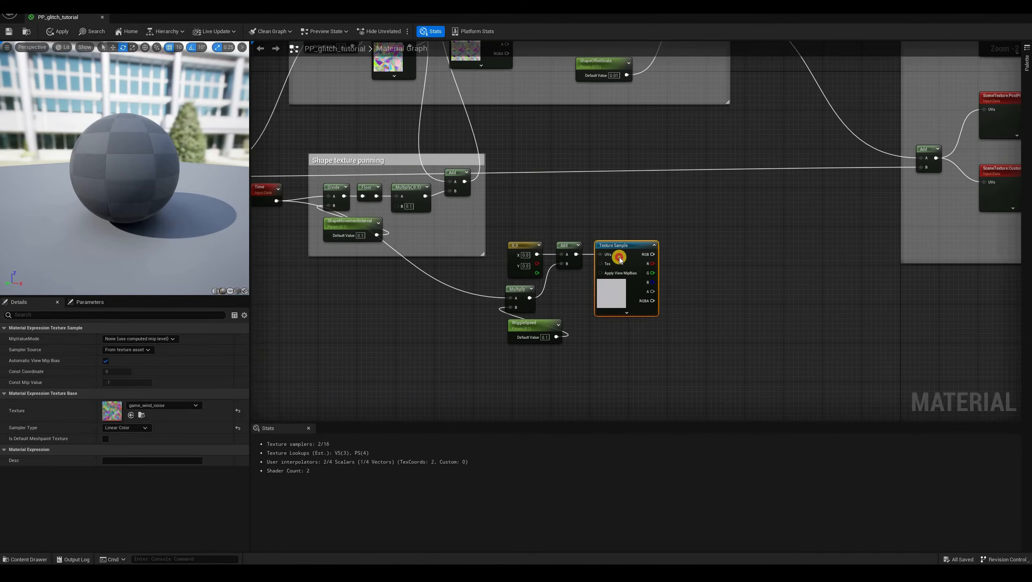
# - Add an R G ComponentMask node to the RGB output of the noise Texture Sample and align it beside the sample
pyautogui.click(619, 257)
pyautogui.moveTo(685, 256); pyautogui.dragTo(623, 258, button='right')
pyautogui.moveTo(590, 256); pyautogui.dragTo(625, 257)
pyautogui.write('compo')
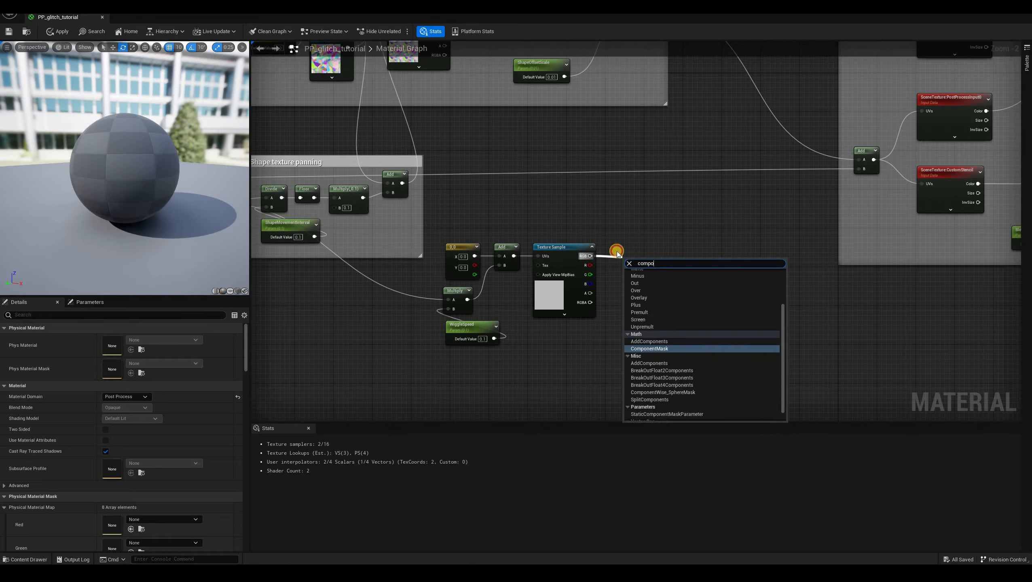
pyautogui.press('Return')
pyautogui.moveTo(635, 262); pyautogui.dragTo(619, 249)
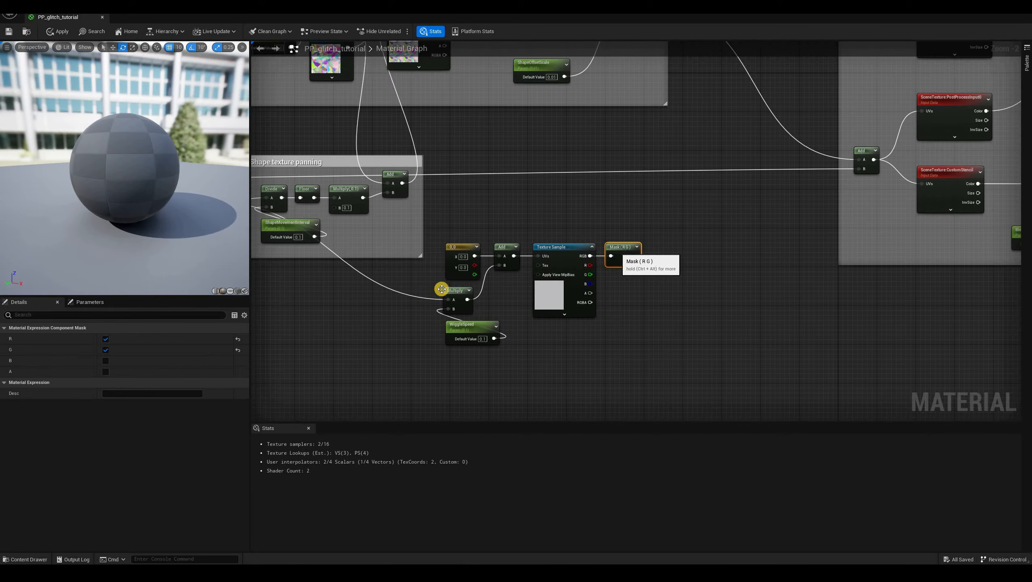
# - Add a Multiply node after the noise texture's R G mask and set its B value to 2
pyautogui.click(552, 364)
pyautogui.moveTo(552, 364); pyautogui.dragTo(461, 366, button='right')
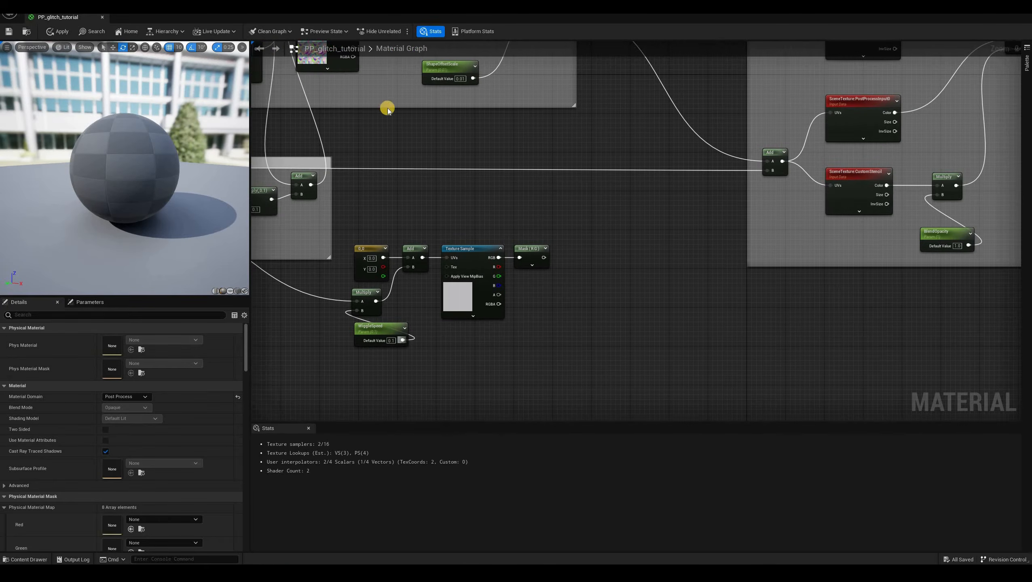
pyautogui.moveTo(403, 121); pyautogui.dragTo(371, 232, button='right')
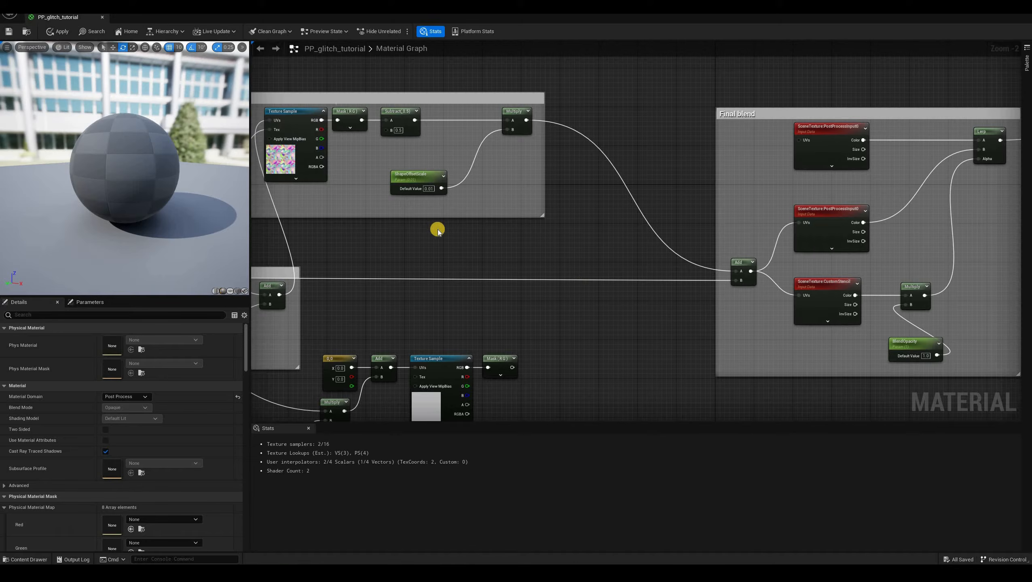
pyautogui.moveTo(497, 277); pyautogui.dragTo(514, 274, button='right')
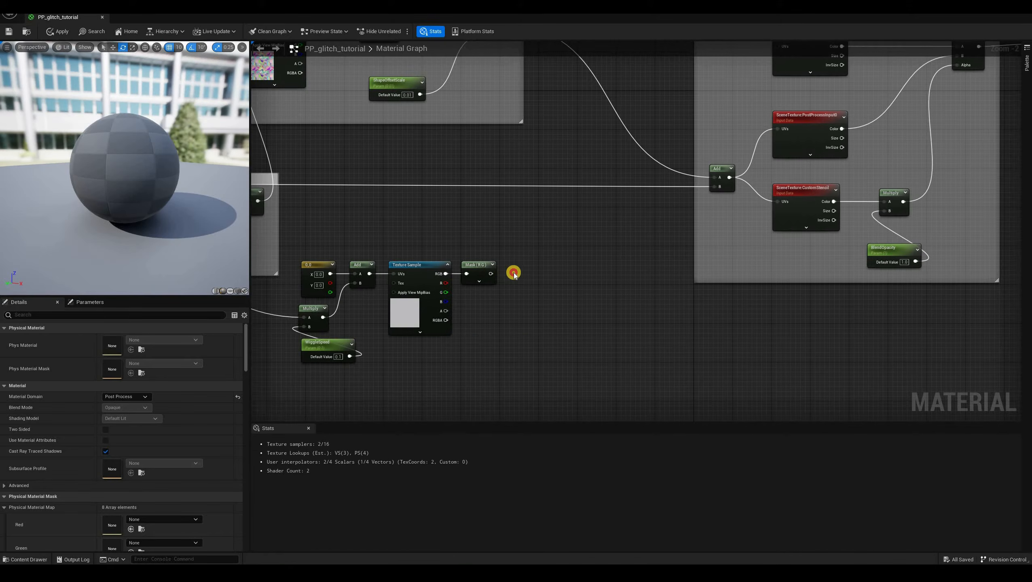
pyautogui.moveTo(491, 275); pyautogui.dragTo(514, 274)
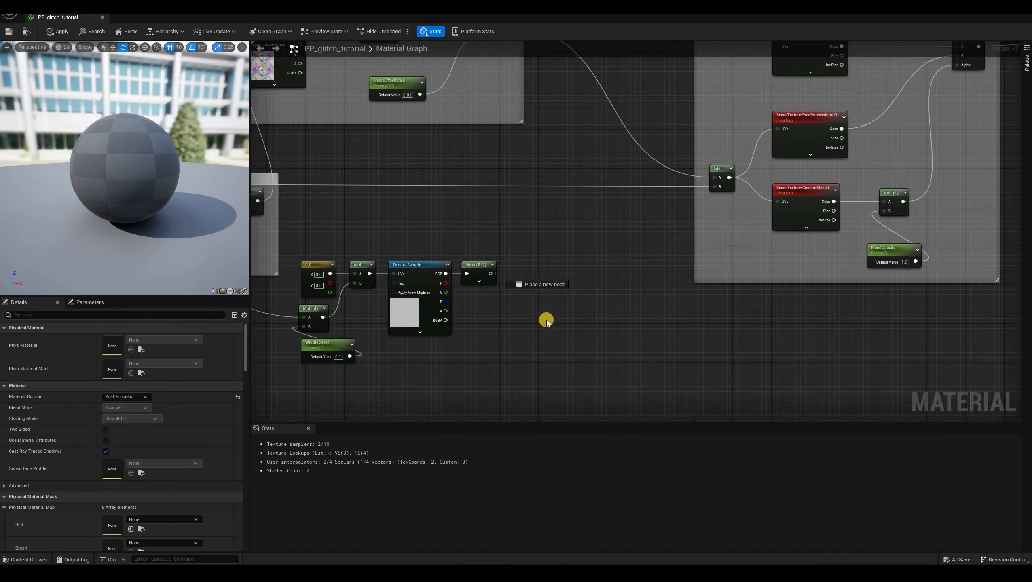
pyautogui.write('mul')
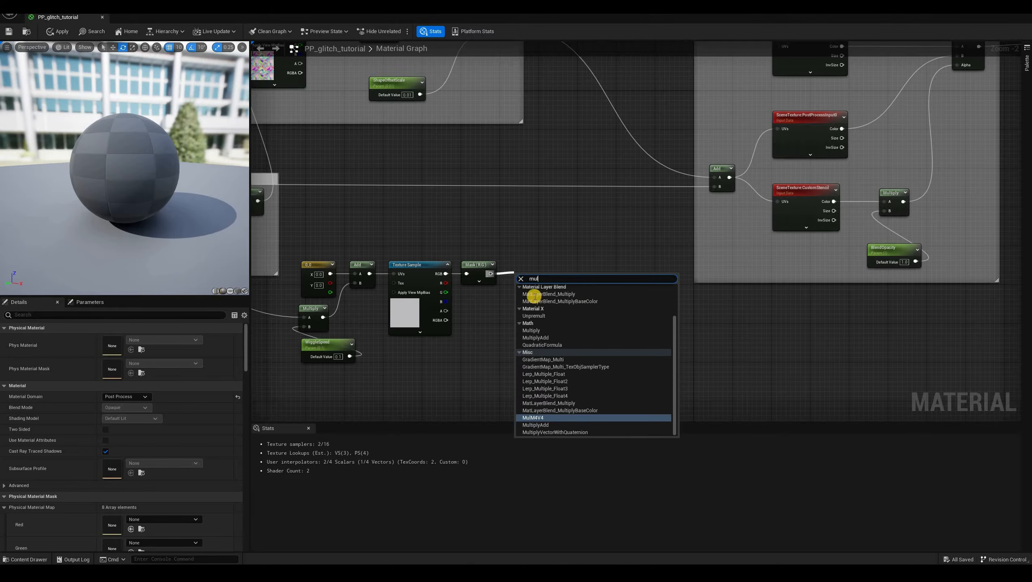
pyautogui.click(547, 330)
pyautogui.click(532, 295)
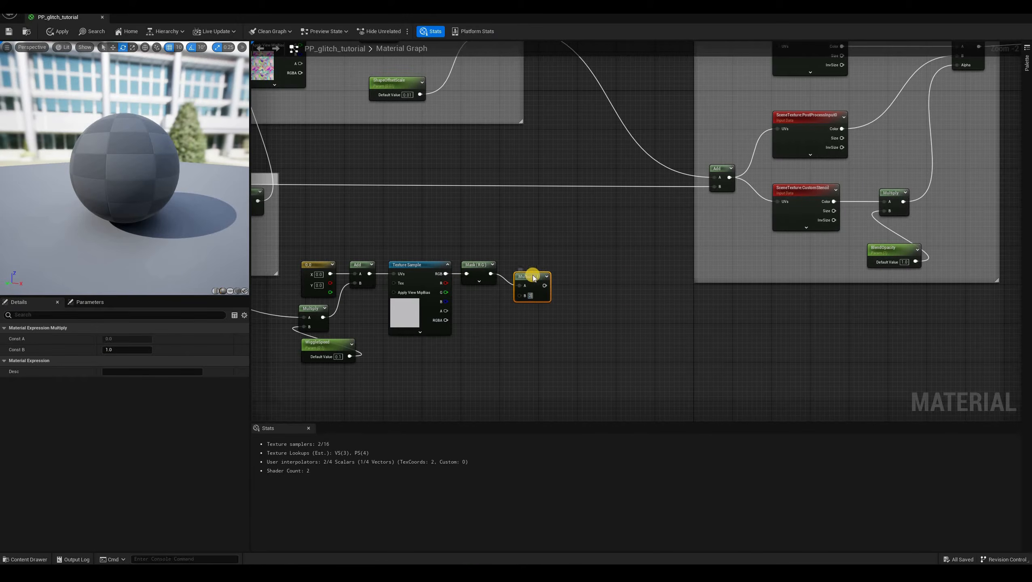
pyautogui.write('2')
# - Add a Subtract node after the noise Multiply node and align both nodes in a row with the R G mask
pyautogui.click(567, 292)
pyautogui.moveTo(534, 277); pyautogui.dragTo(561, 280)
pyautogui.write('sub')
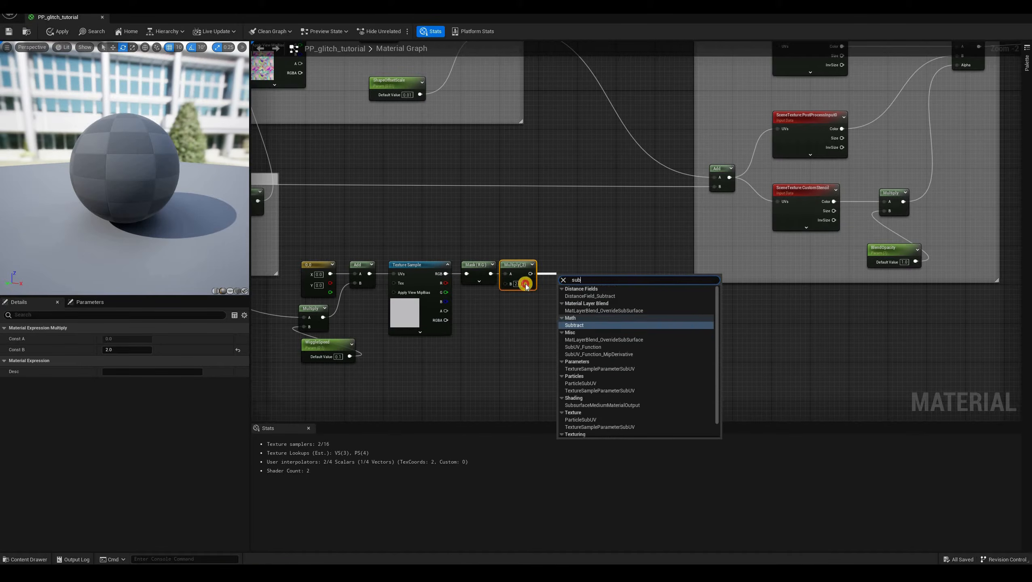
pyautogui.press('Return')
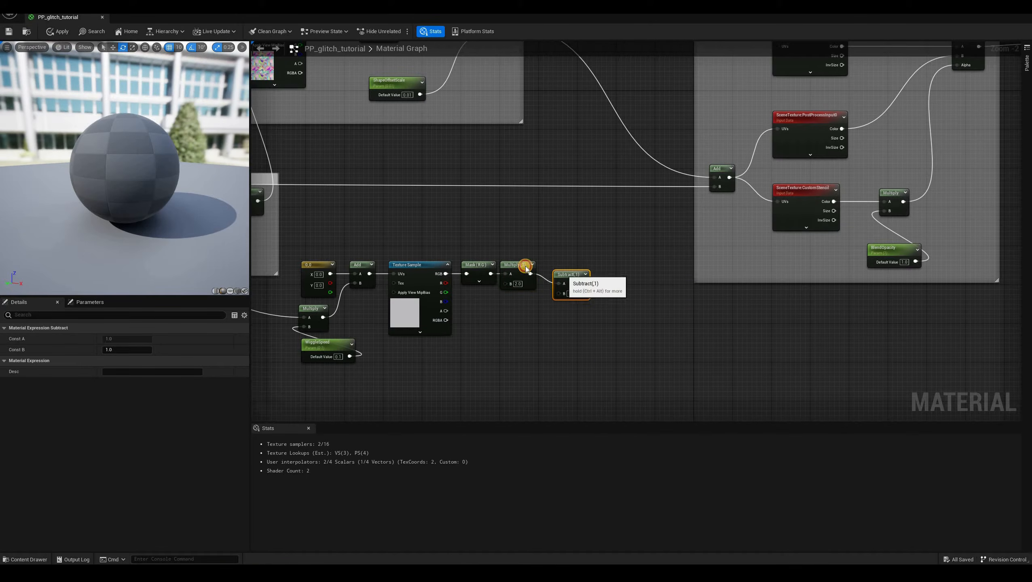
pyautogui.keyDown('ctrl'); pyautogui.click(517, 266); pyautogui.keyUp('ctrl')
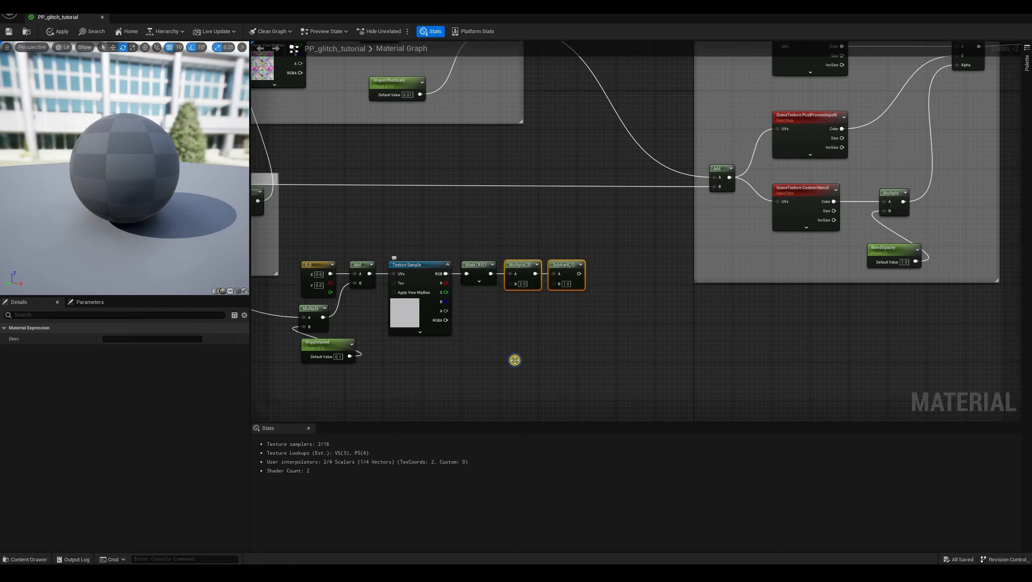
pyautogui.click(552, 267)
# - Multiply the shape texture's Subtract output by the noise Subtract output and feed the result into A of the ShapeOffsetScale Multiply
pyautogui.moveTo(579, 298); pyautogui.dragTo(619, 289, button='right')
pyautogui.moveTo(421, 115); pyautogui.dragTo(580, 299)
pyautogui.write('mul')
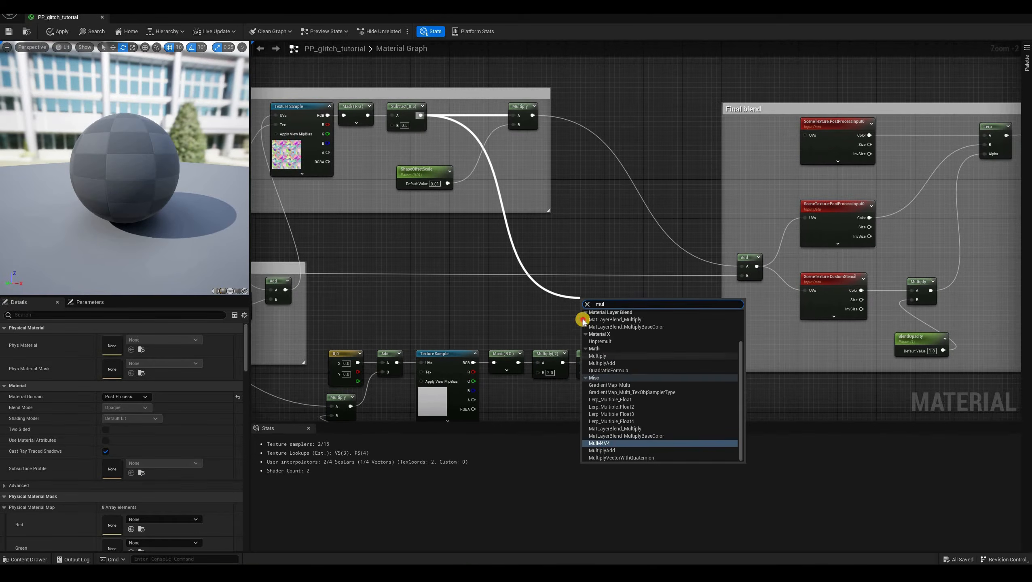
pyautogui.click(600, 357)
pyautogui.moveTo(607, 362); pyautogui.dragTo(513, 115)
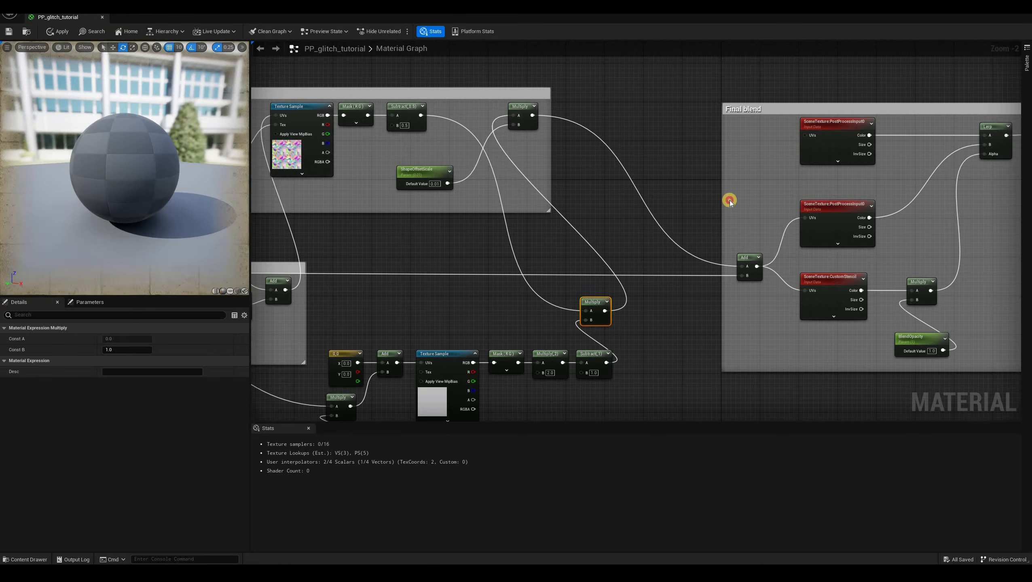
pyautogui.moveTo(519, 270); pyautogui.dragTo(624, 163, button='right')
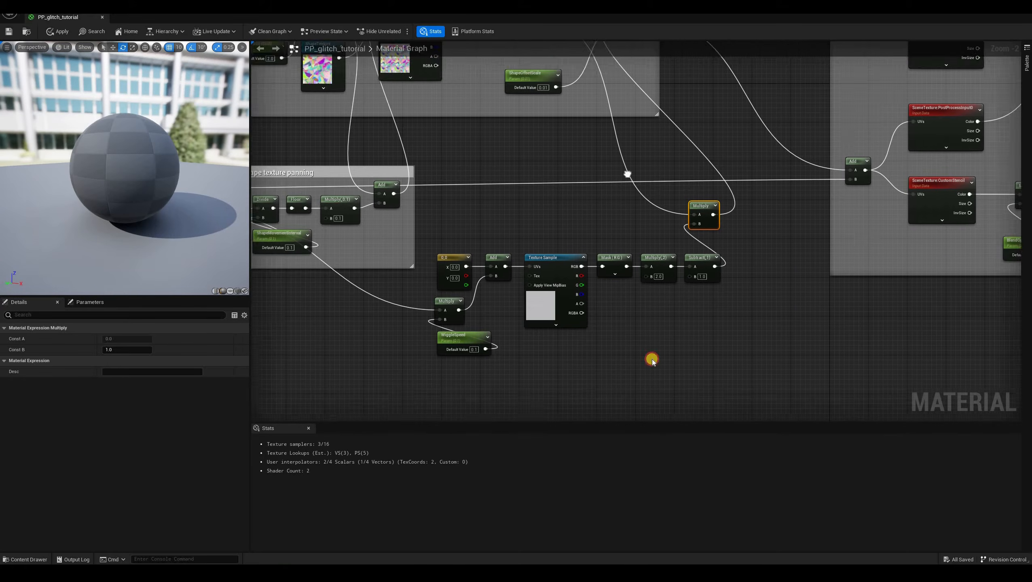
pyautogui.moveTo(706, 198); pyautogui.dragTo(748, 201)
# - Set ShapeMovementInterval's default value to 100, then save the material and run the level
pyautogui.moveTo(445, 249)
pyautogui.mouseDown(button='right')
pyautogui.moveTo(442, 214)
pyautogui.moveTo(464, 249)
pyautogui.mouseUp(button='right')
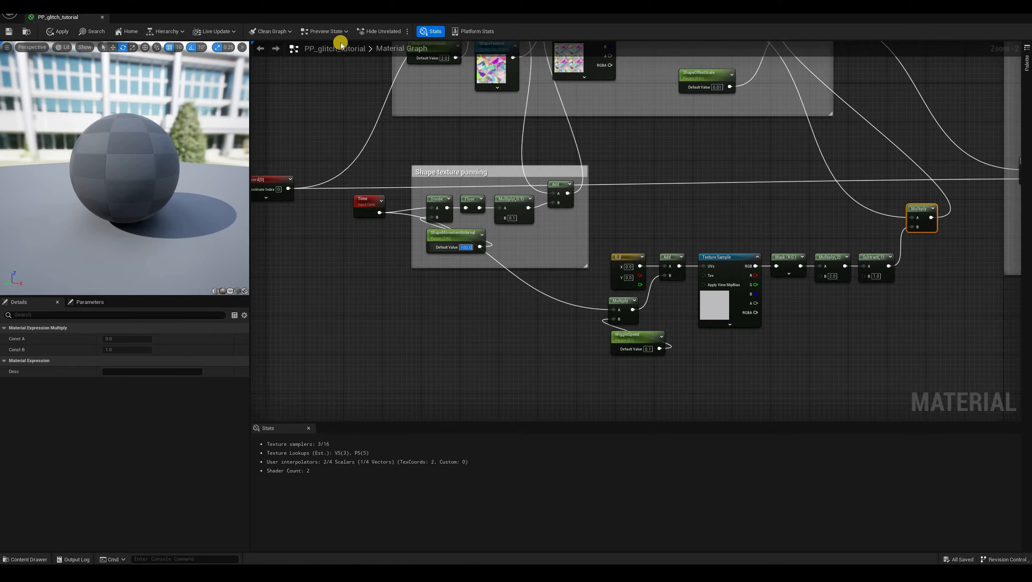
pyautogui.hotkey('ctrl', 's')
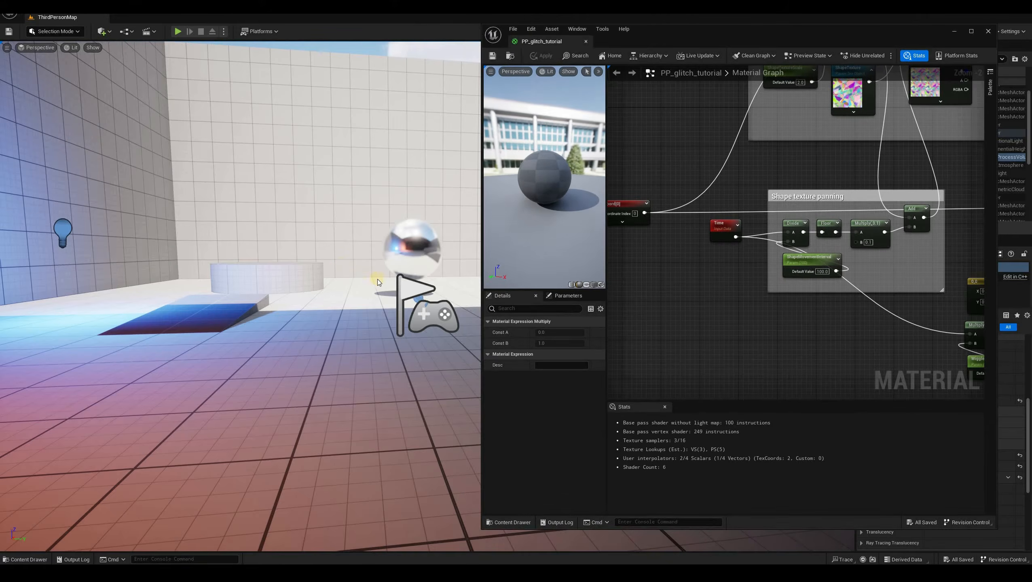
pyautogui.hotkey('alt', 'p')
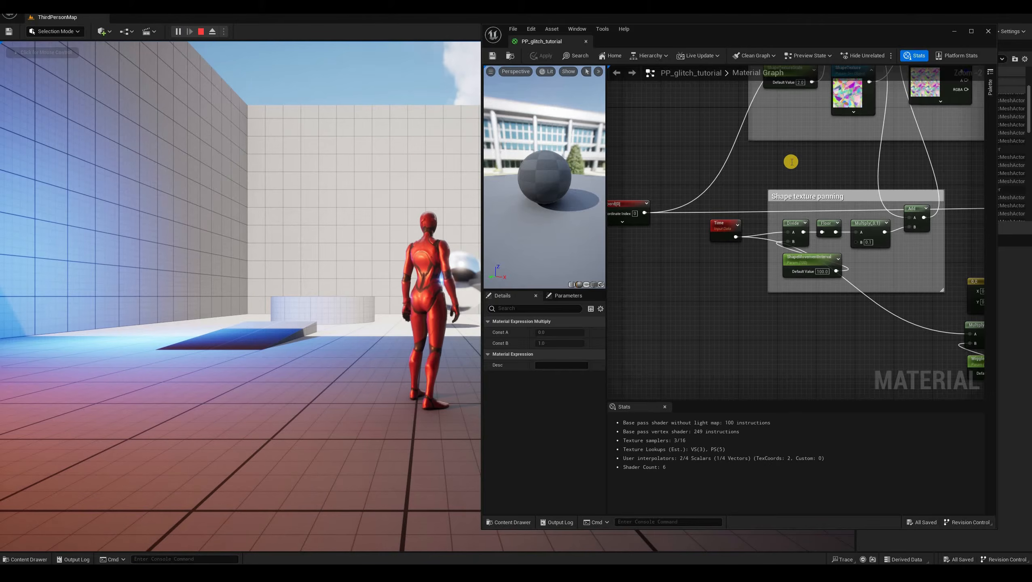
# - Set the ShapeOffsetScale parameter's default value to 0.1 and apply the material
pyautogui.moveTo(825, 194); pyautogui.dragTo(622, 226, button='right')
pyautogui.moveTo(886, 200); pyautogui.dragTo(807, 219, button='right')
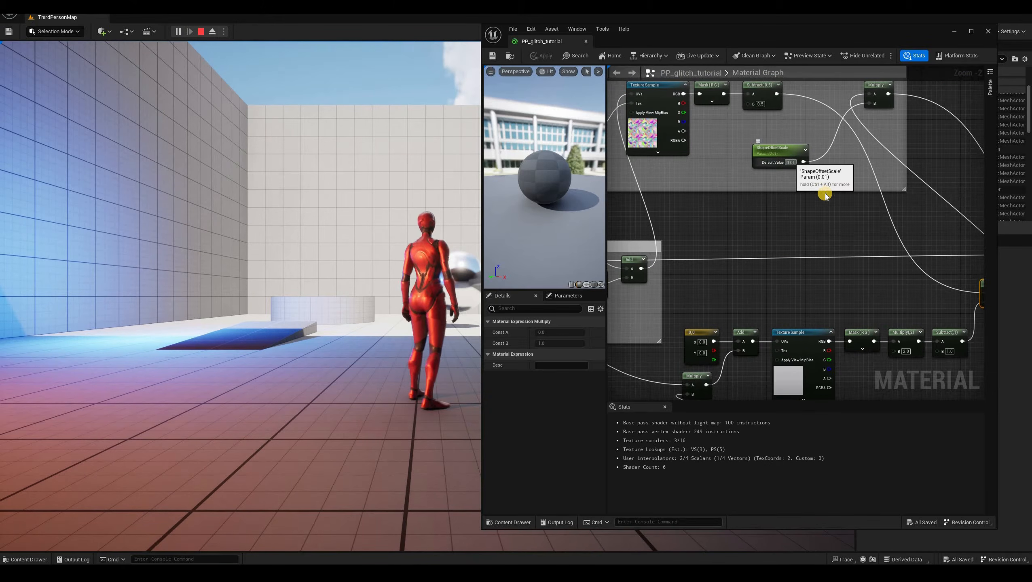
pyautogui.click(790, 162)
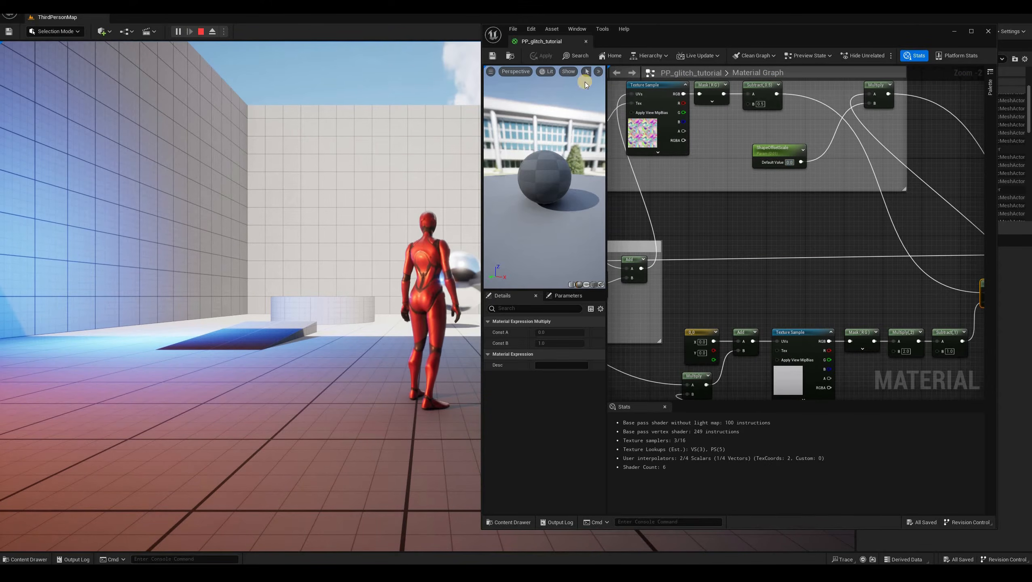
pyautogui.write('0.1')
pyautogui.press('Return')
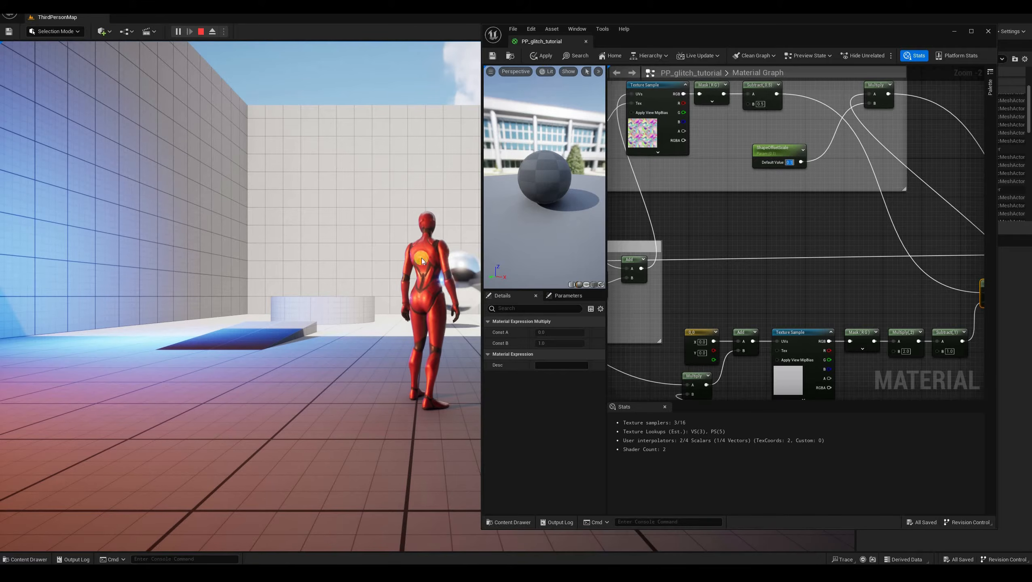
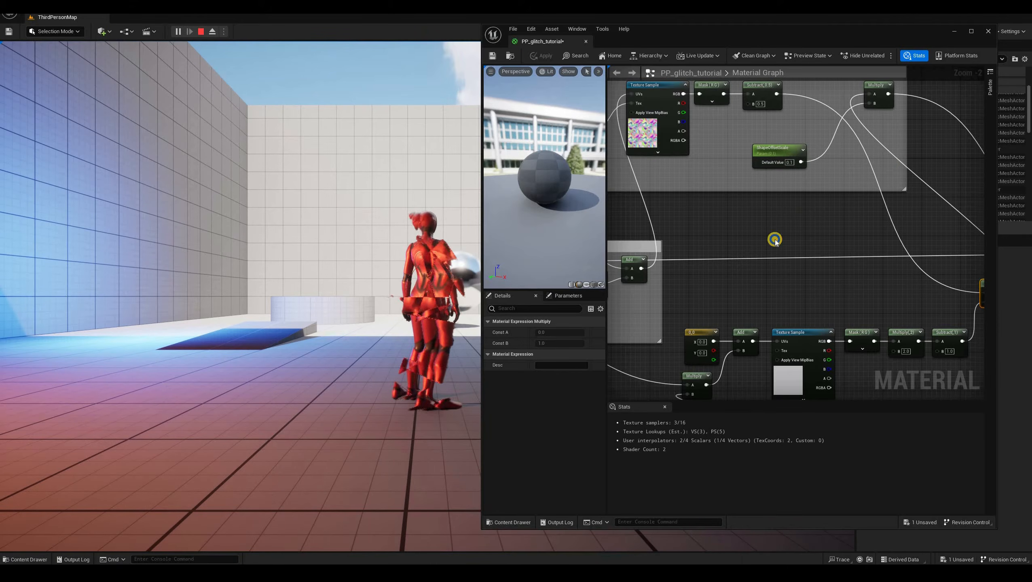
# - Set the ShapeMovementInterval parameter's default value to 0.1 in the Shape texture panning group
pyautogui.moveTo(668, 285); pyautogui.dragTo(789, 242, button='right')
pyautogui.click(660, 279)
pyautogui.write('0.1')
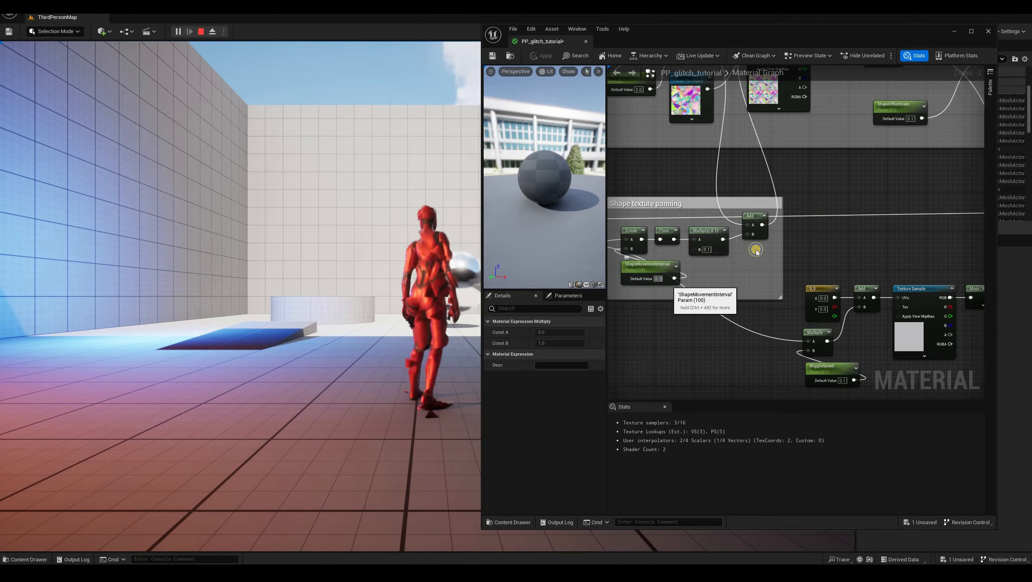
pyautogui.press('Return')
pyautogui.click(821, 221)
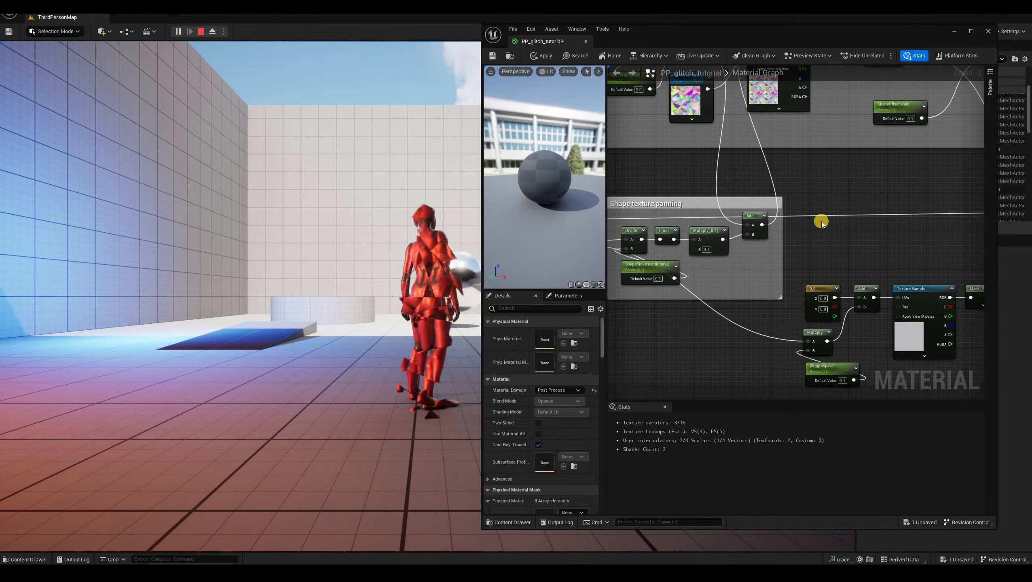
# - Set the ShapeOffsetScale parameter's default value to 0.05
pyautogui.moveTo(822, 222); pyautogui.dragTo(696, 281, button='right')
pyautogui.click(786, 178)
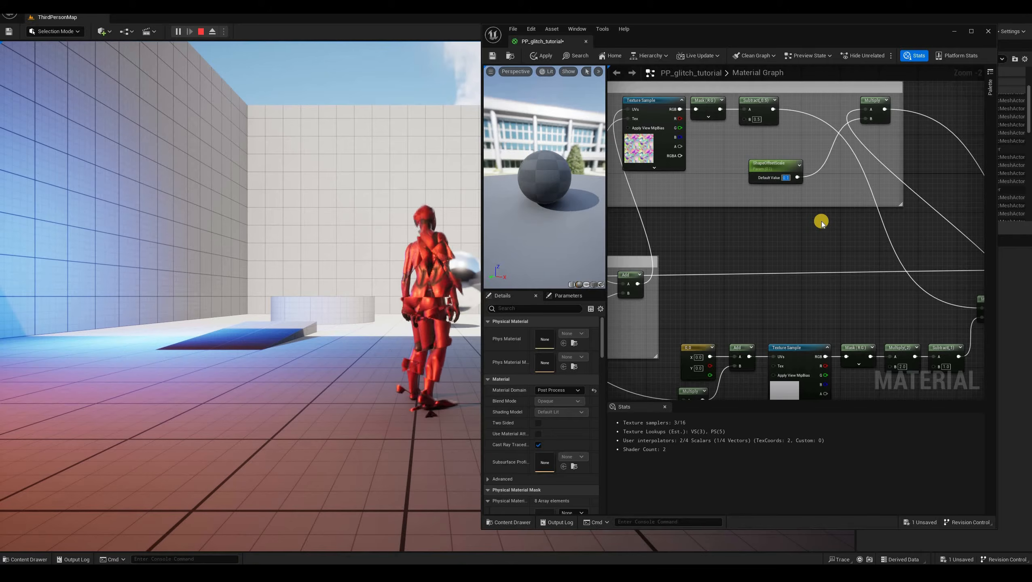
pyautogui.write('0.05')
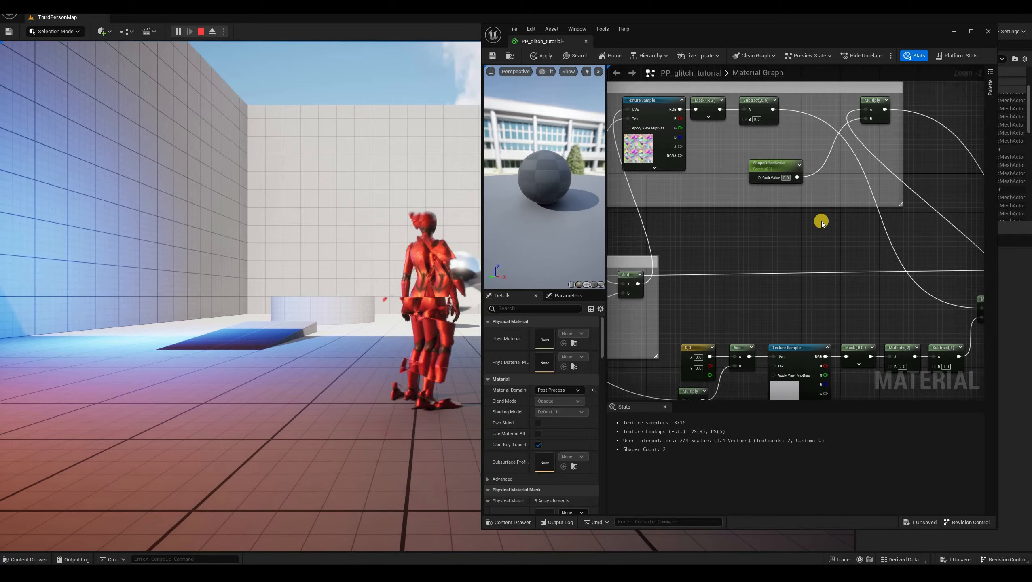
pyautogui.press('Return')
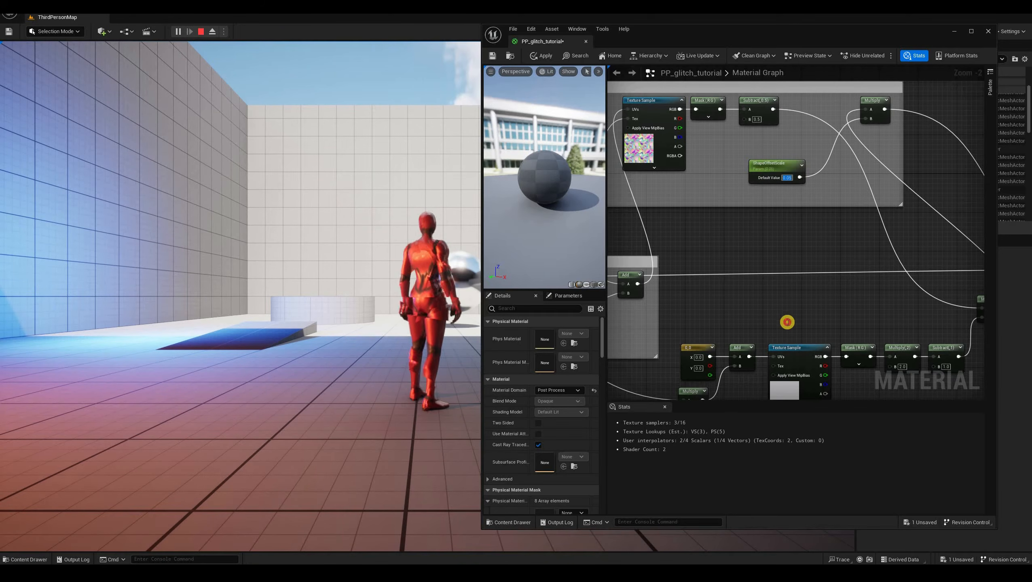
# - Set the WiggleSpeed parameter's default value to 1 and apply the material changes
pyautogui.moveTo(787, 357); pyautogui.dragTo(856, 237, button='right')
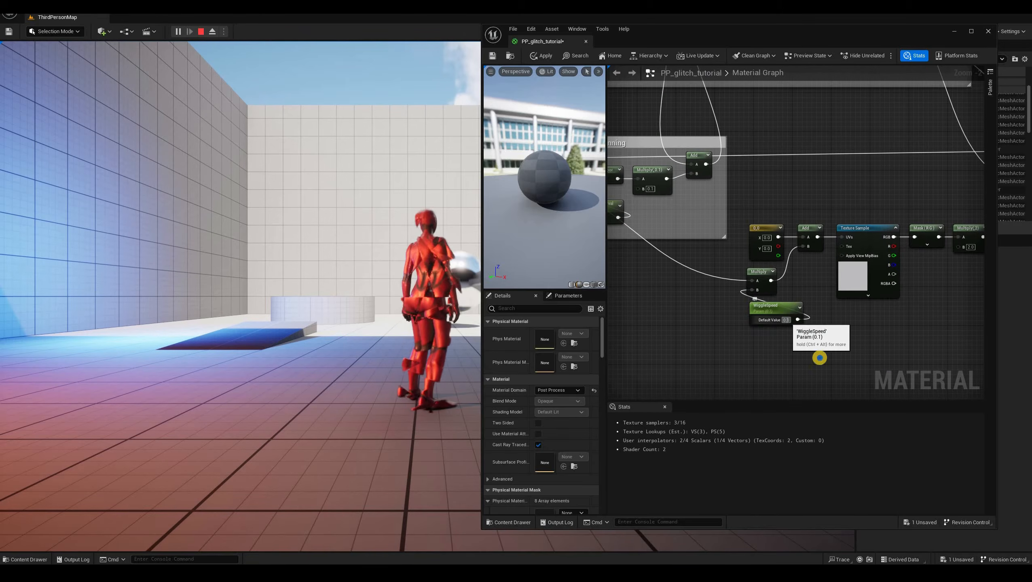
pyautogui.click(786, 320)
pyautogui.write('1')
pyautogui.click(540, 56)
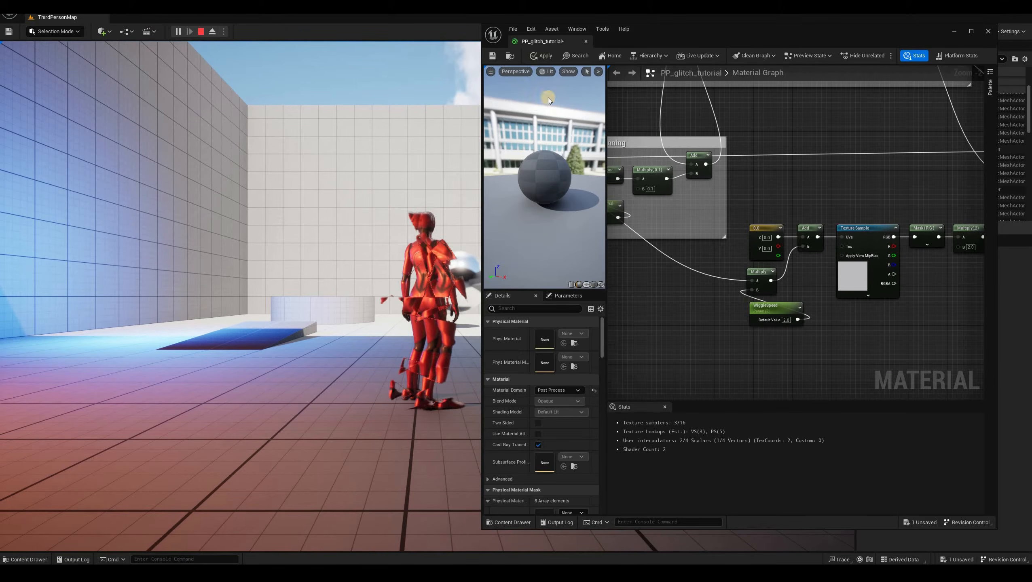
pyautogui.moveTo(716, 160); pyautogui.dragTo(533, 169, button='right')
pyautogui.click(541, 55)
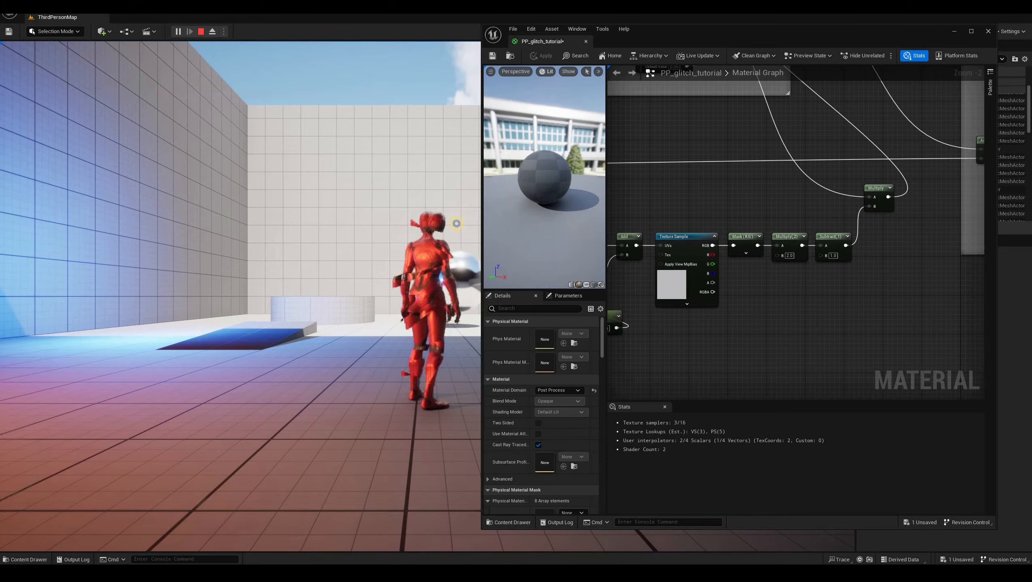
# - Run the character around the level in different directions to examine the animated glitch wiggle on its body
pyautogui.click(450, 225)
pyautogui.press('d')
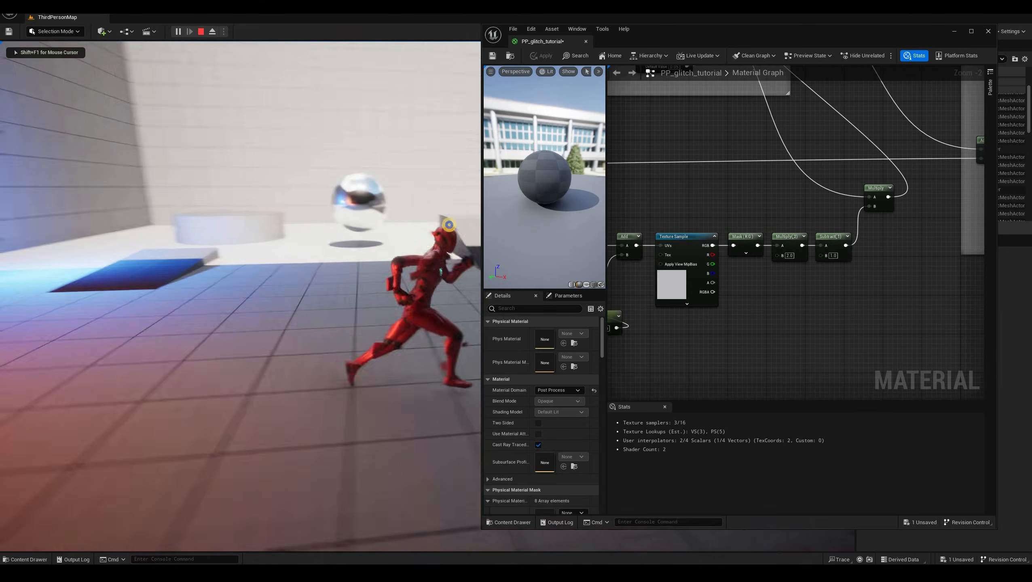
pyautogui.press('a')
pyautogui.press('w')
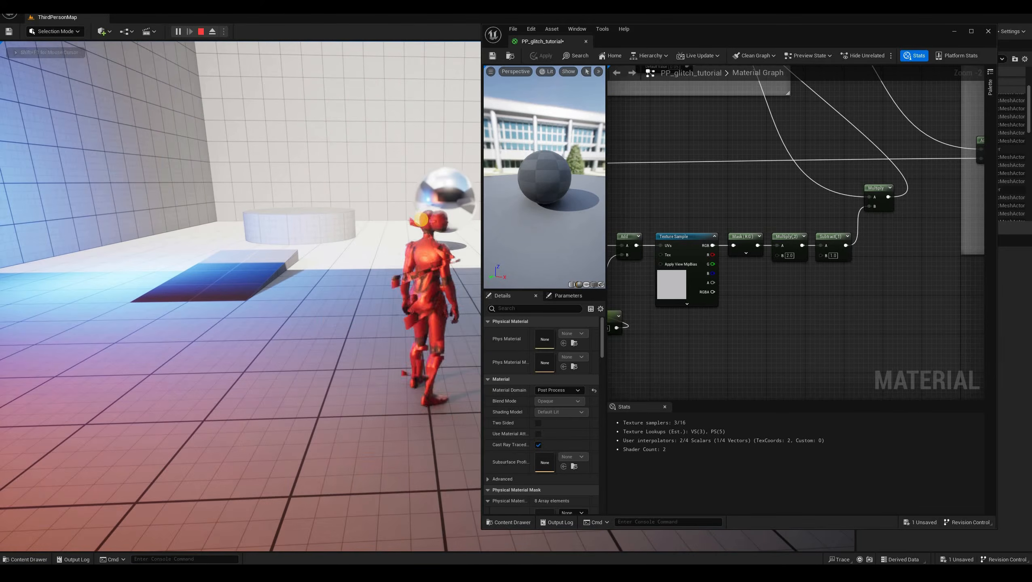
pyautogui.press('w')
pyautogui.press('d')
pyautogui.press('a')
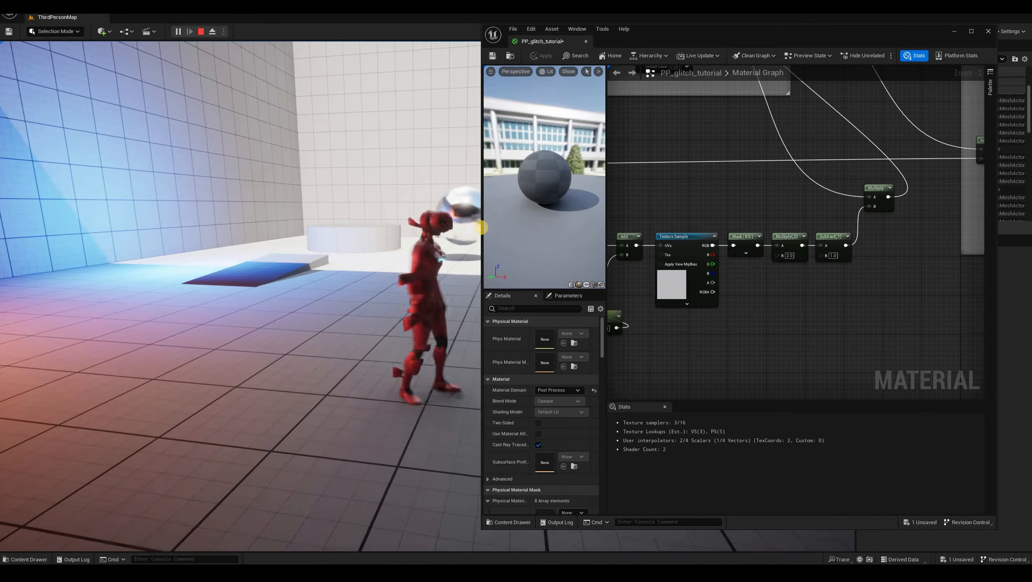
pyautogui.press('d')
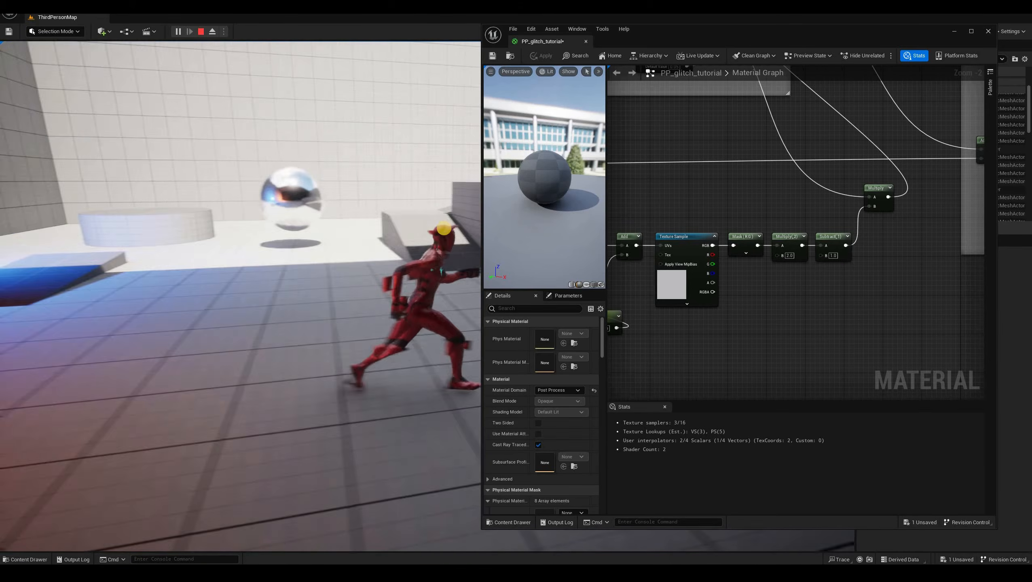
pyautogui.press('s')
pyautogui.press('a')
pyautogui.press('s')
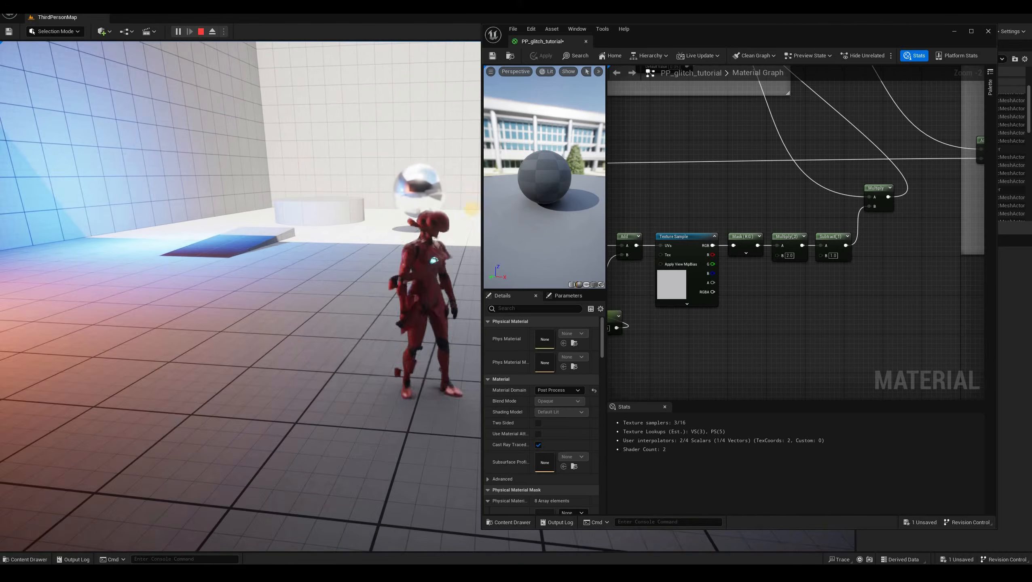
pyautogui.press('w')
pyautogui.press('s')
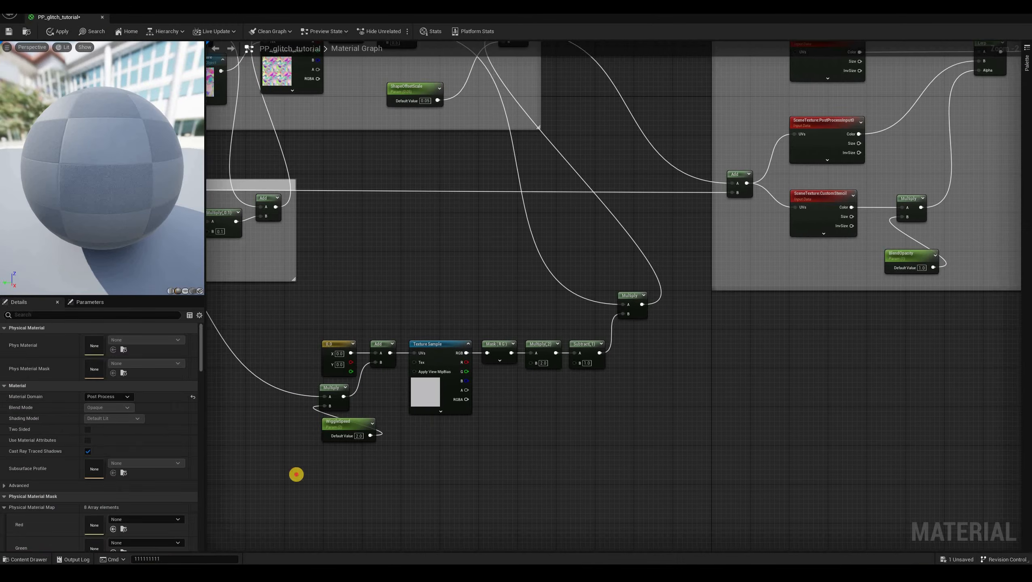
# - Wrap the noise wiggle nodes in a comment box titled Wiggle and place it beside the Shape texture panning group
pyautogui.hotkey('ctrl', 'z')
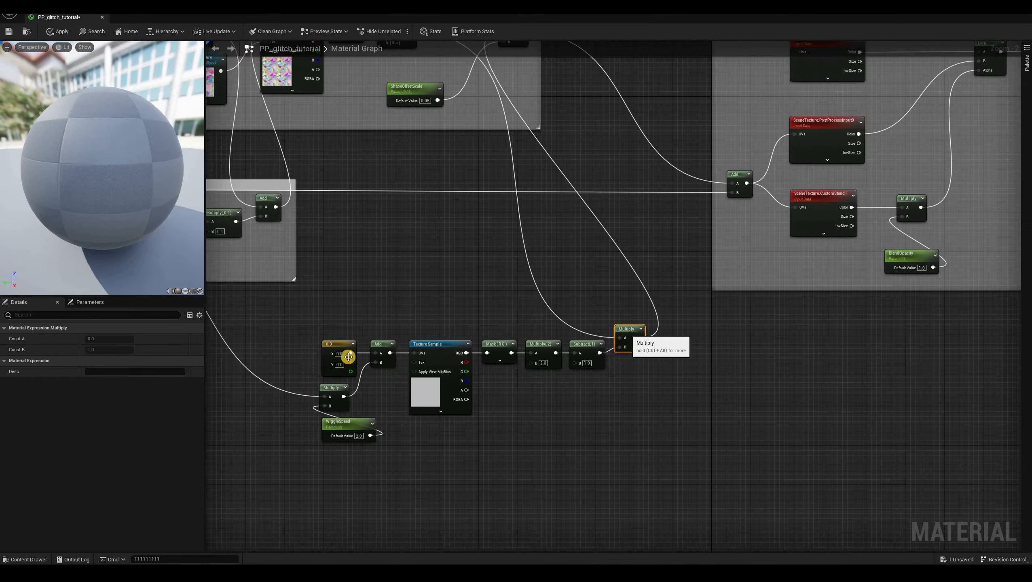
pyautogui.moveTo(299, 308); pyautogui.dragTo(677, 470)
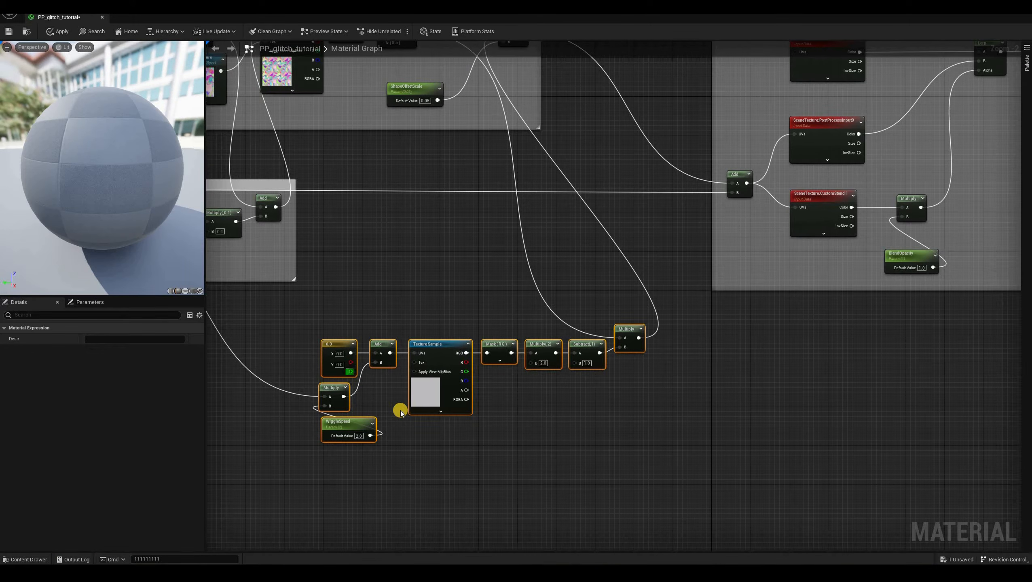
pyautogui.rightClick(338, 346)
pyautogui.click(401, 409)
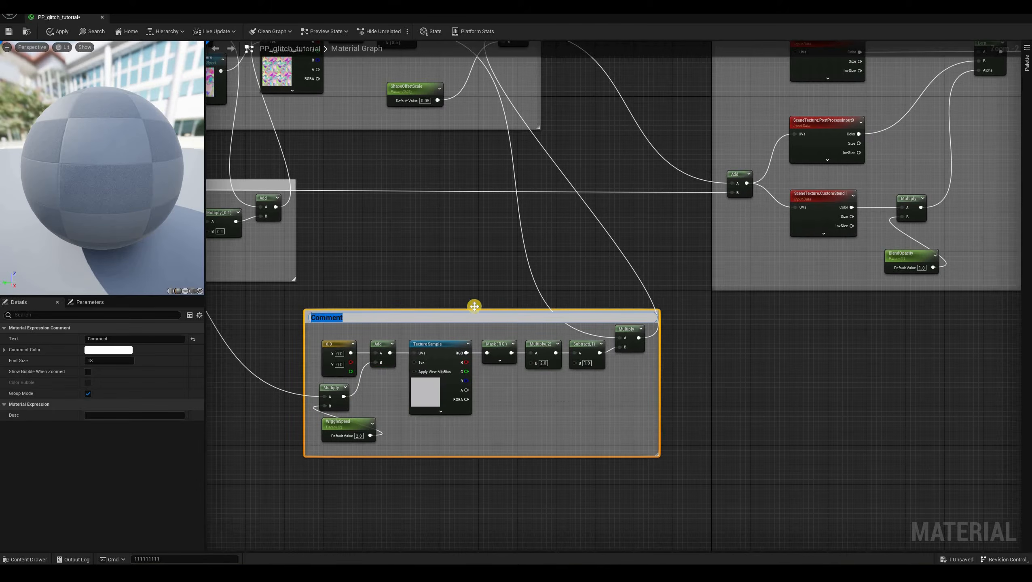
pyautogui.write('Wiggle')
pyautogui.click(502, 216)
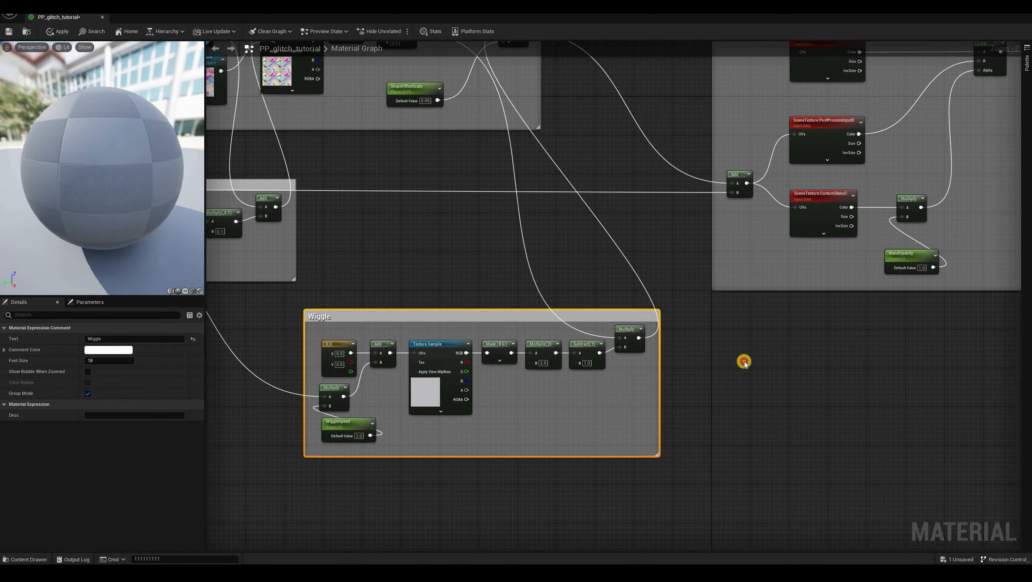
pyautogui.moveTo(481, 317); pyautogui.dragTo(502, 210)
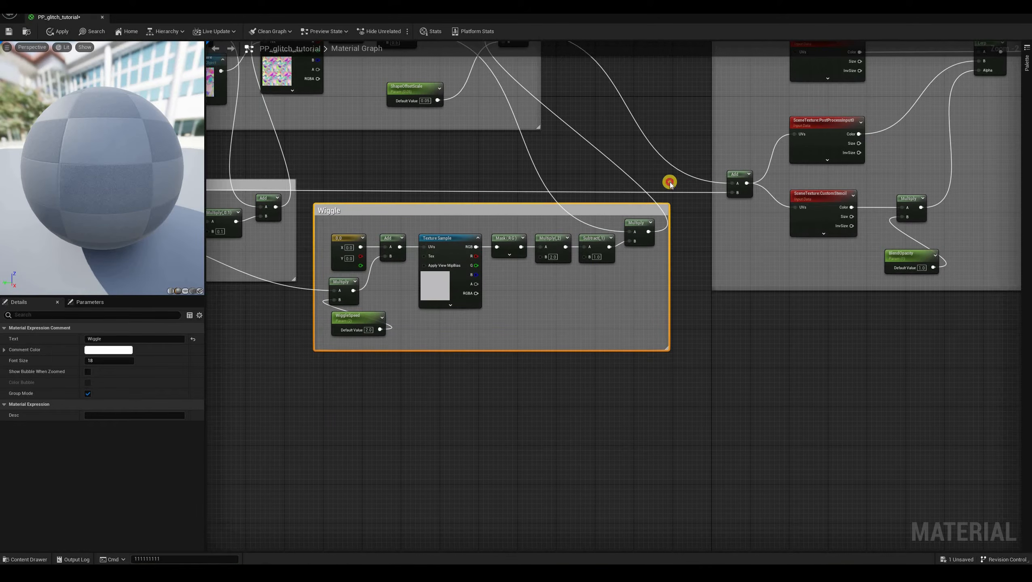
pyautogui.click(670, 183)
# - Move the material result node farther from the Final blend group and widen that group's comment box toward it
pyautogui.moveTo(770, 186); pyautogui.dragTo(624, 268, button='right')
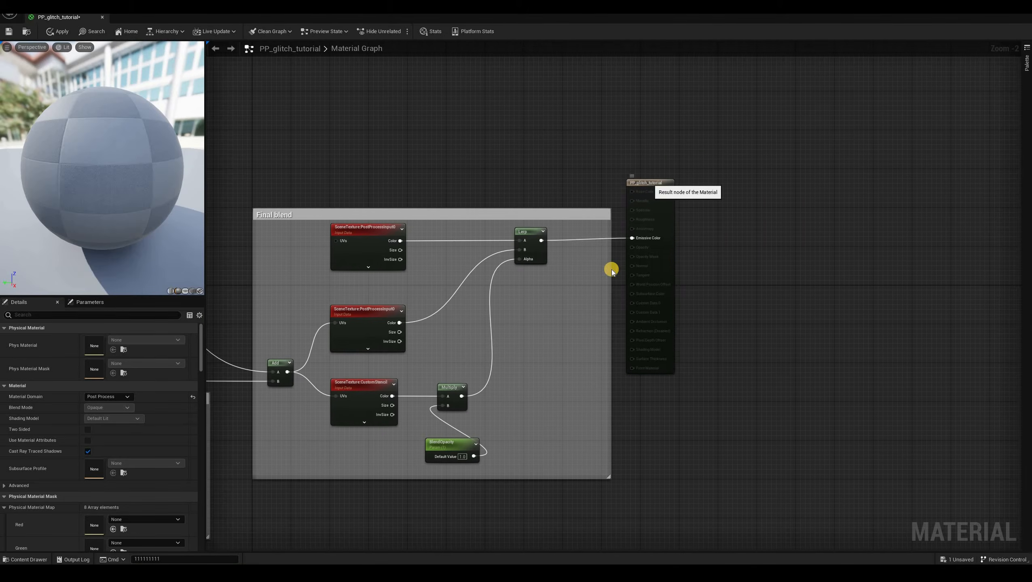
pyautogui.moveTo(650, 183); pyautogui.dragTo(774, 182)
pyautogui.moveTo(612, 270); pyautogui.dragTo(698, 269)
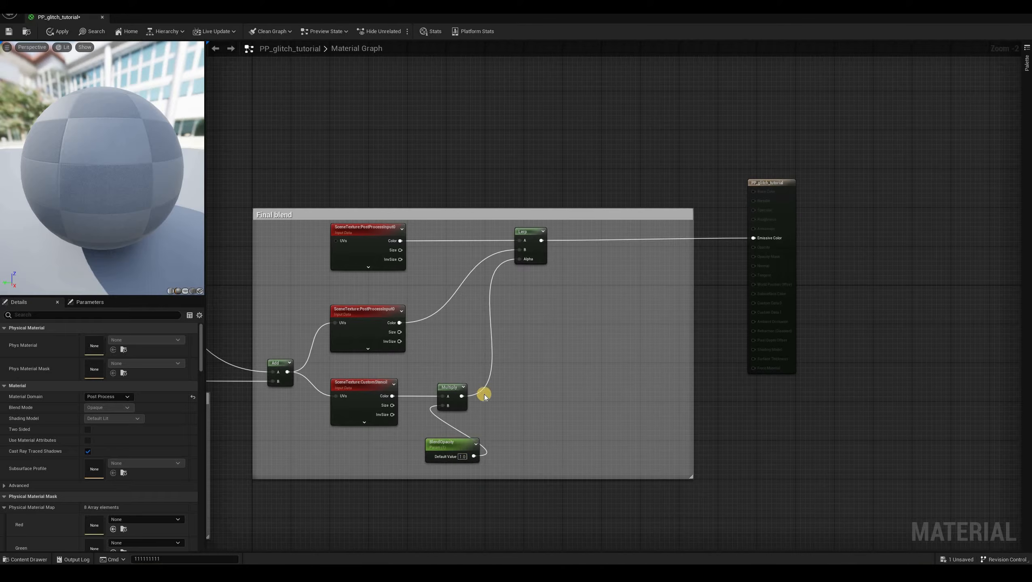
# - Move the Lerp node farther along in Final blend and add a OneMinus node fed by the lower PostProcessInput0 Color output
pyautogui.moveTo(529, 232); pyautogui.dragTo(664, 232)
pyautogui.moveTo(477, 385); pyautogui.dragTo(526, 243, button='right')
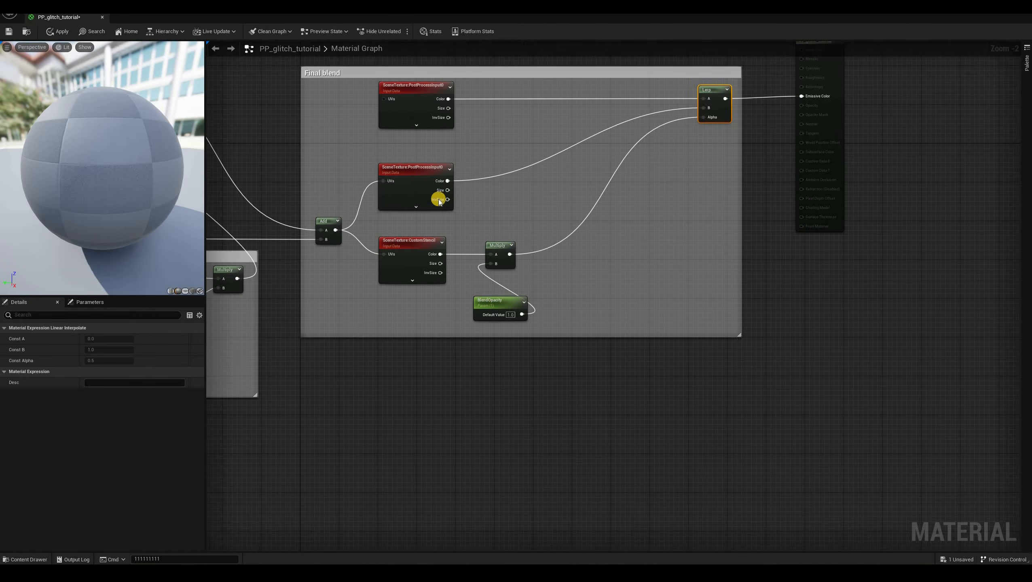
pyautogui.click(449, 181)
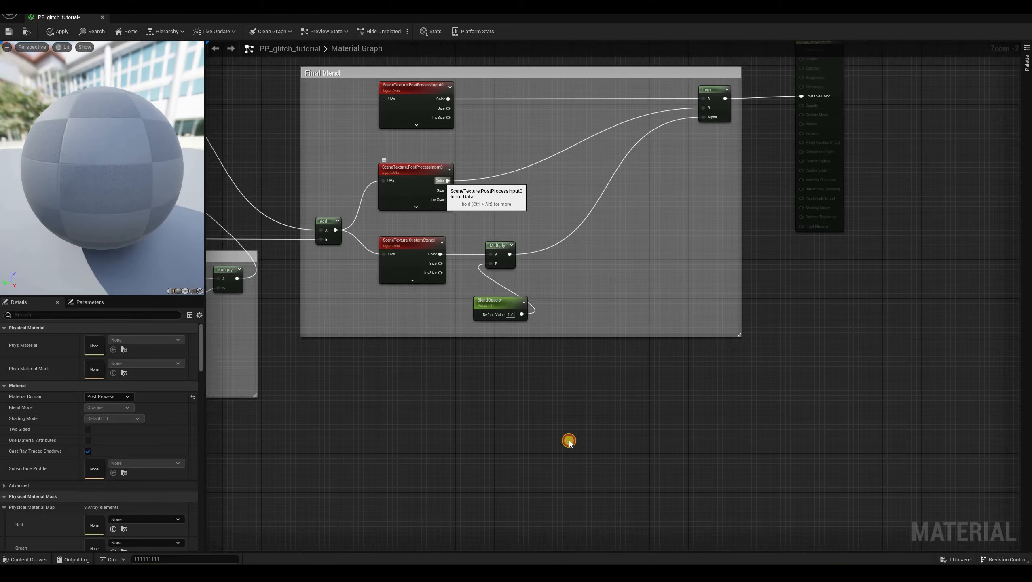
pyautogui.moveTo(447, 181); pyautogui.dragTo(542, 388)
pyautogui.write('one')
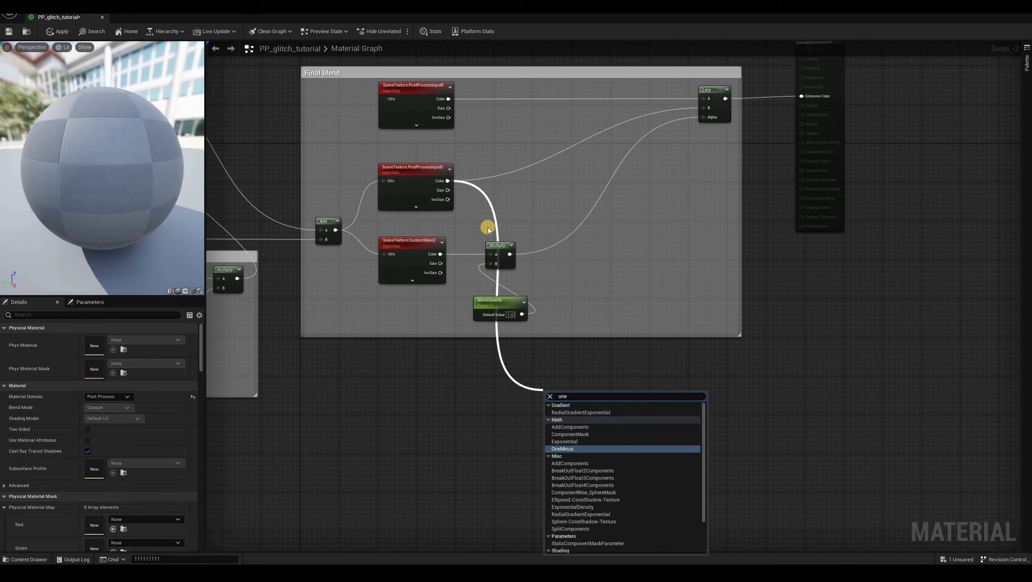
pyautogui.press('Return')
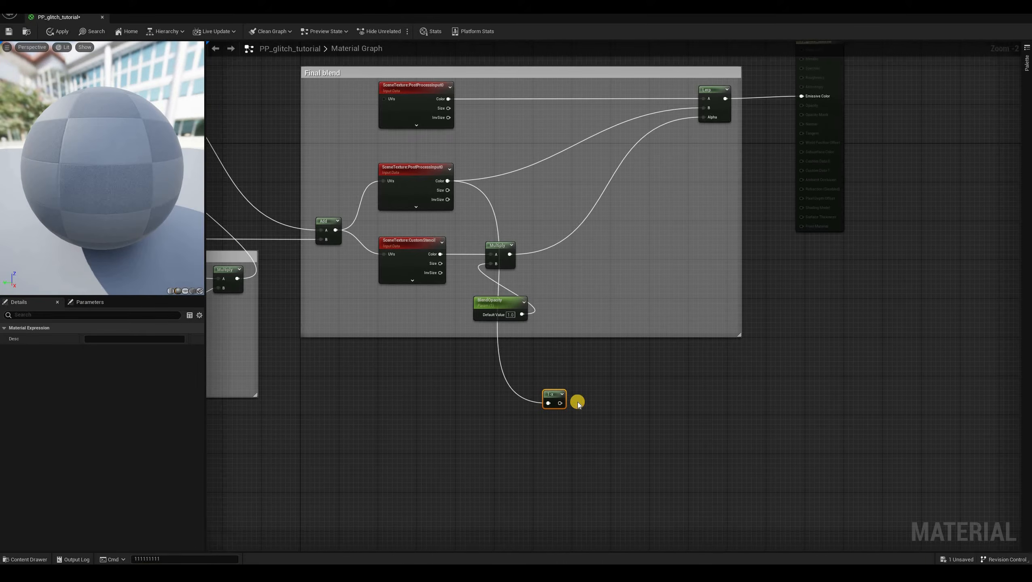
pyautogui.moveTo(560, 403)
pyautogui.mouseDown()
pyautogui.moveTo(597, 348)
pyautogui.moveTo(578, 402)
pyautogui.mouseUp()
pyautogui.write('sa')
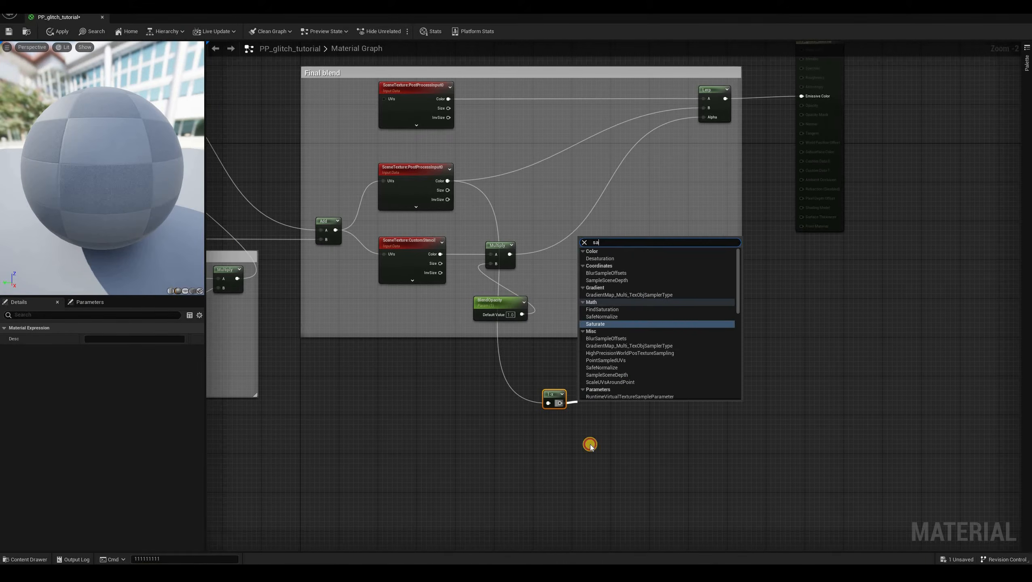
pyautogui.press('Return')
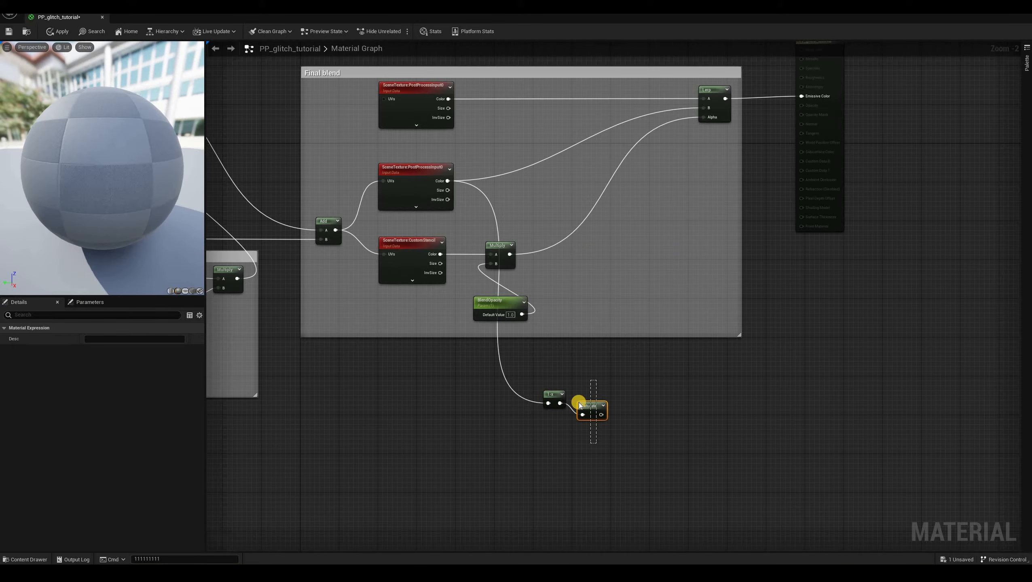
pyautogui.press('Delete')
# - Add a Max node with B set to 0.0 after the OneMinus node and connect its output to the Lerp's B input
pyautogui.moveTo(560, 404); pyautogui.dragTo(579, 402)
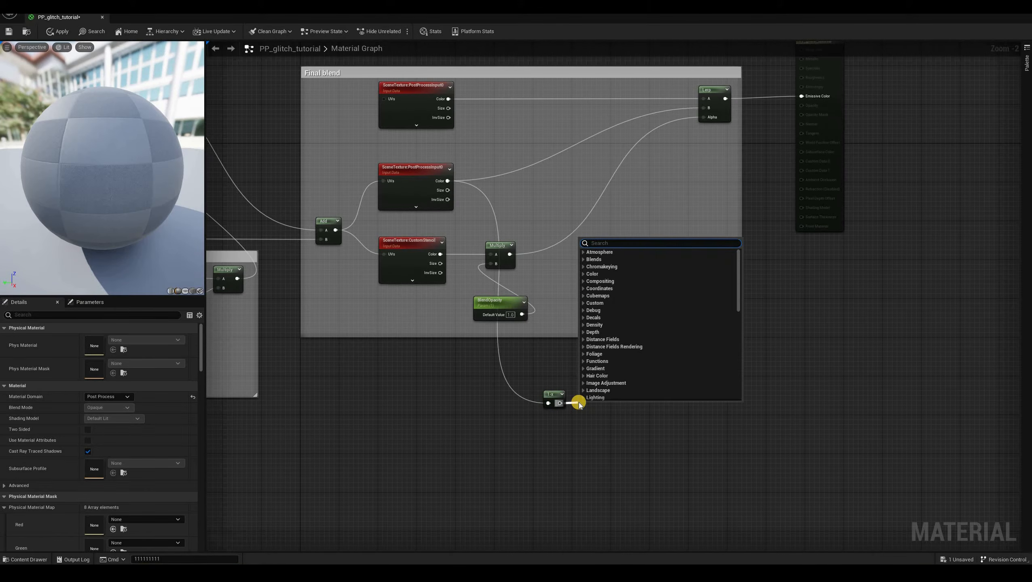
pyautogui.write('max')
pyautogui.press('Return')
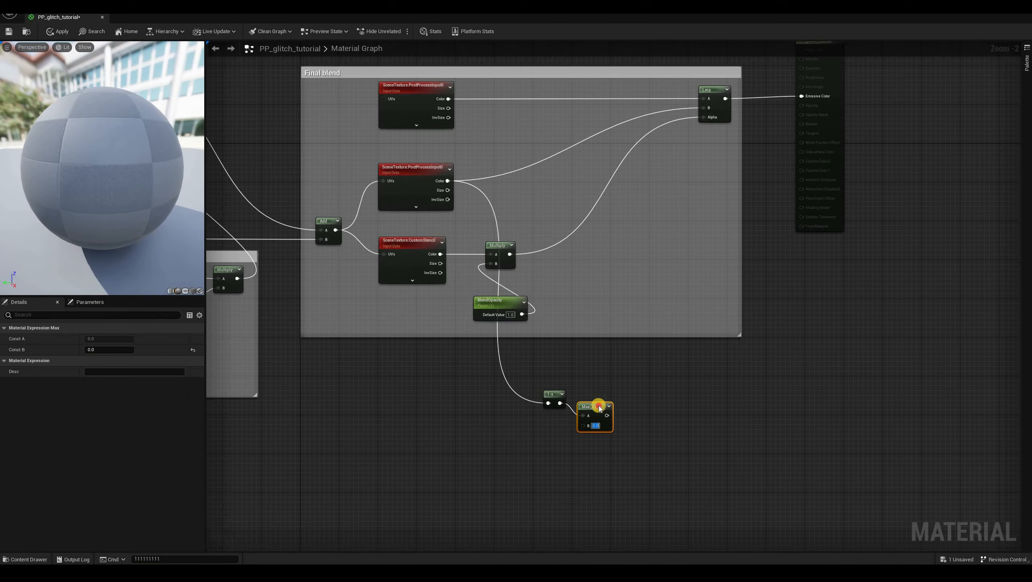
pyautogui.moveTo(611, 417); pyautogui.dragTo(602, 405)
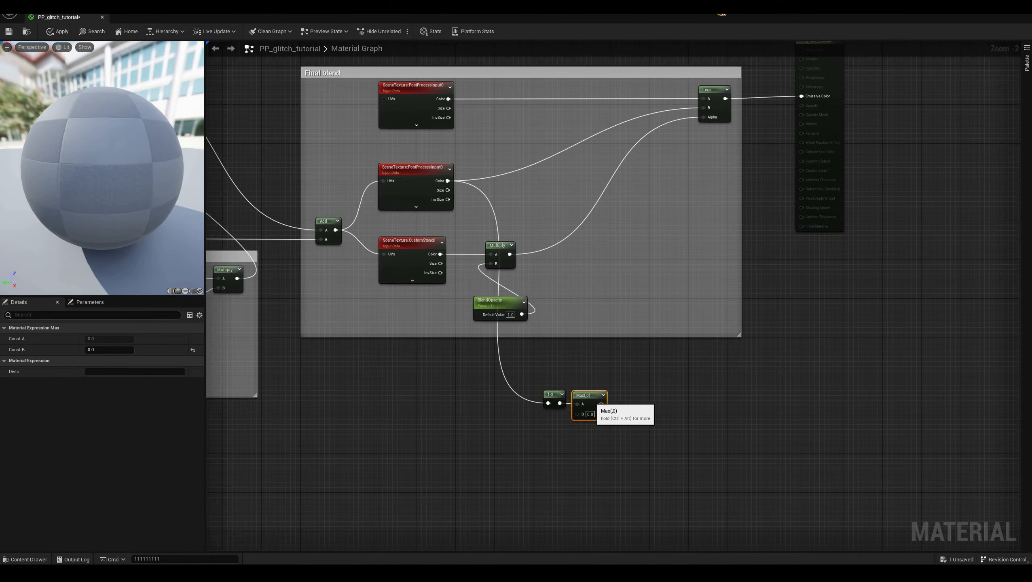
pyautogui.moveTo(602, 404); pyautogui.dragTo(704, 338)
# - Apply the changes to the PP_glitch_tutorial material and save it
pyautogui.moveTo(778, 465); pyautogui.dragTo(799, 351, button='right')
pyautogui.click(58, 32)
pyautogui.hotkey('ctrl', 's')
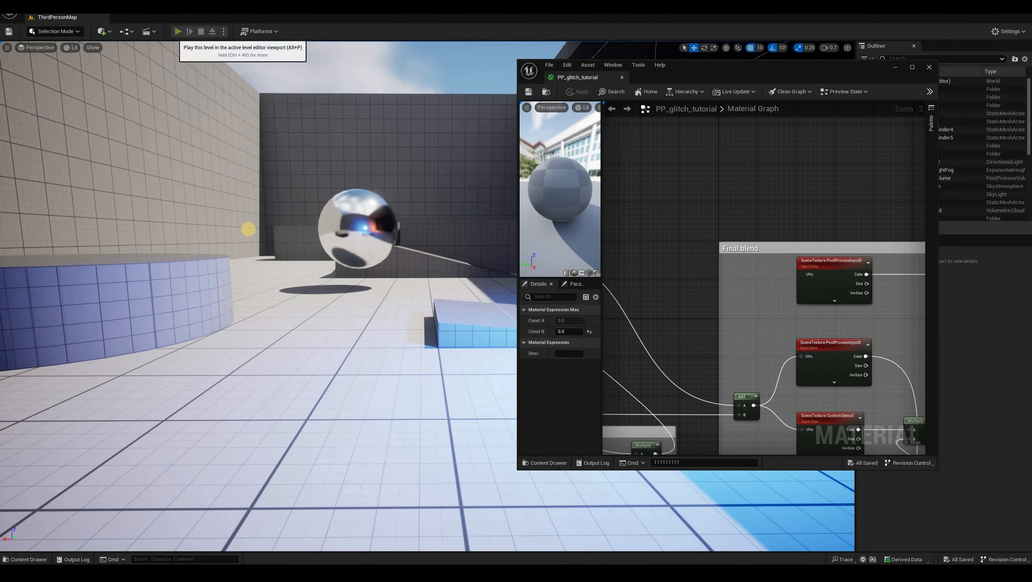
# - Play the level and run the character past the differently lit walls and floors to examine the inverted glitch colors
pyautogui.click(178, 32)
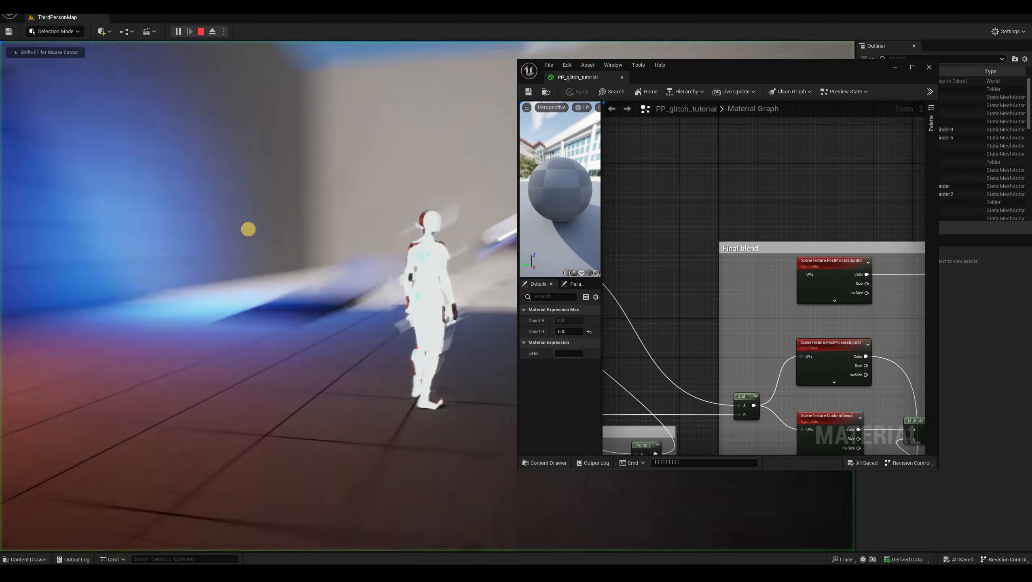
pyautogui.press('w')
pyautogui.press('d')
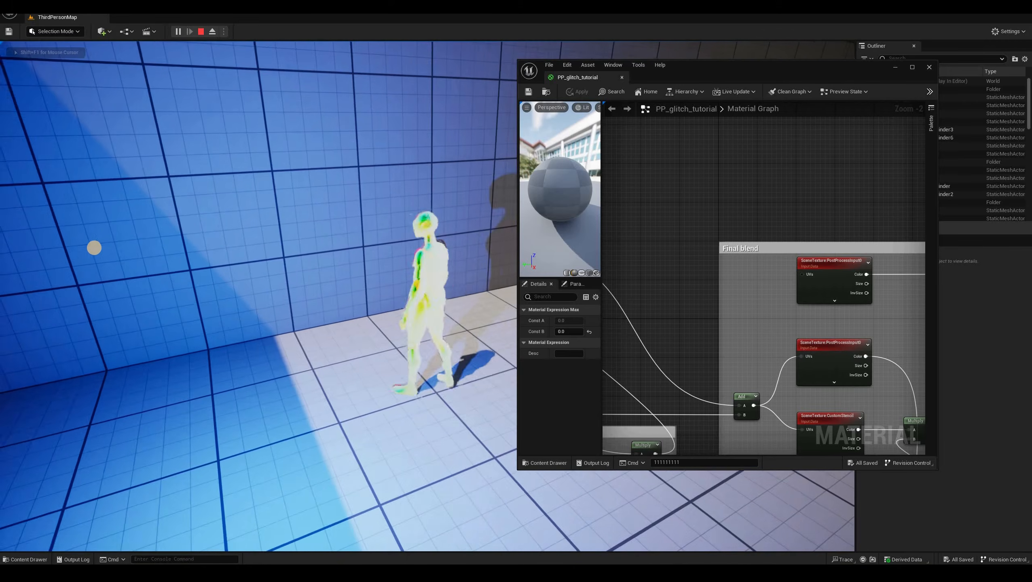
pyautogui.press('a')
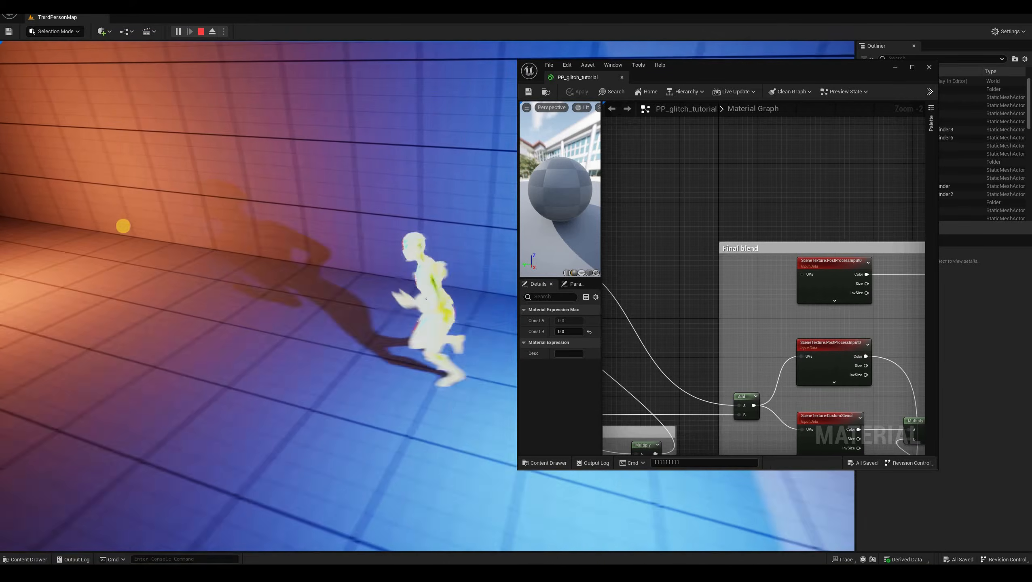
pyautogui.press('w')
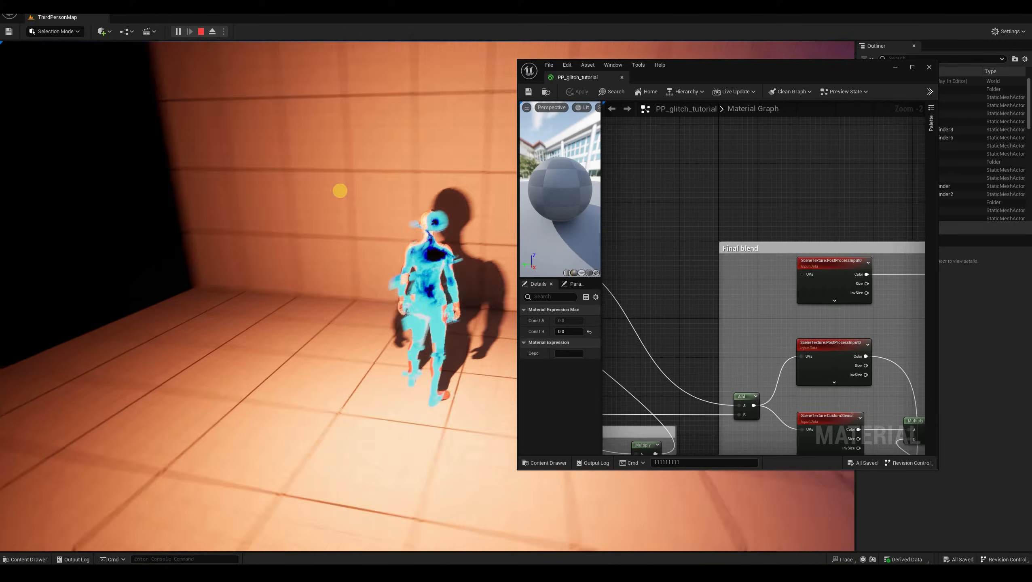
pyautogui.press('w')
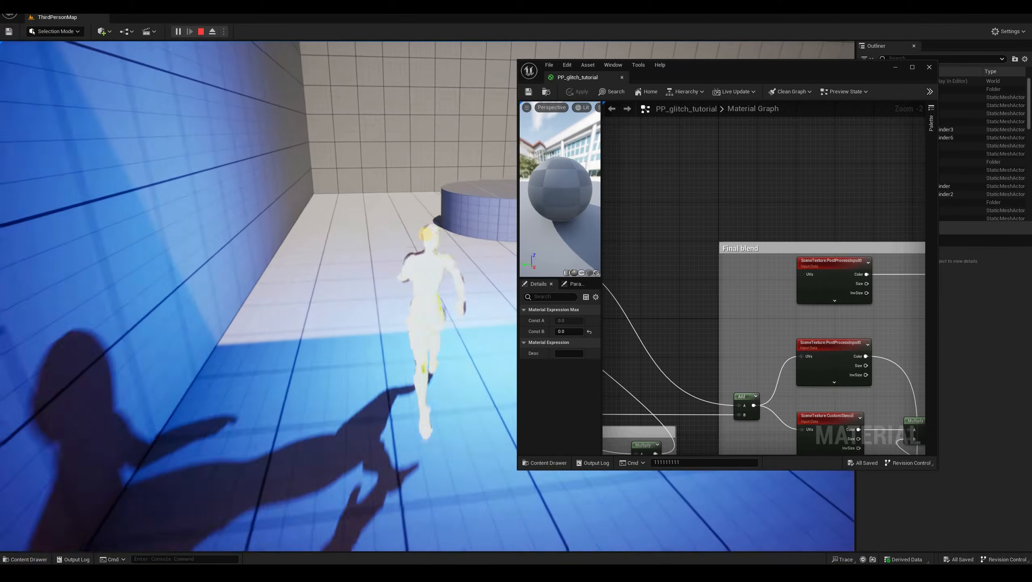
pyautogui.press('w')
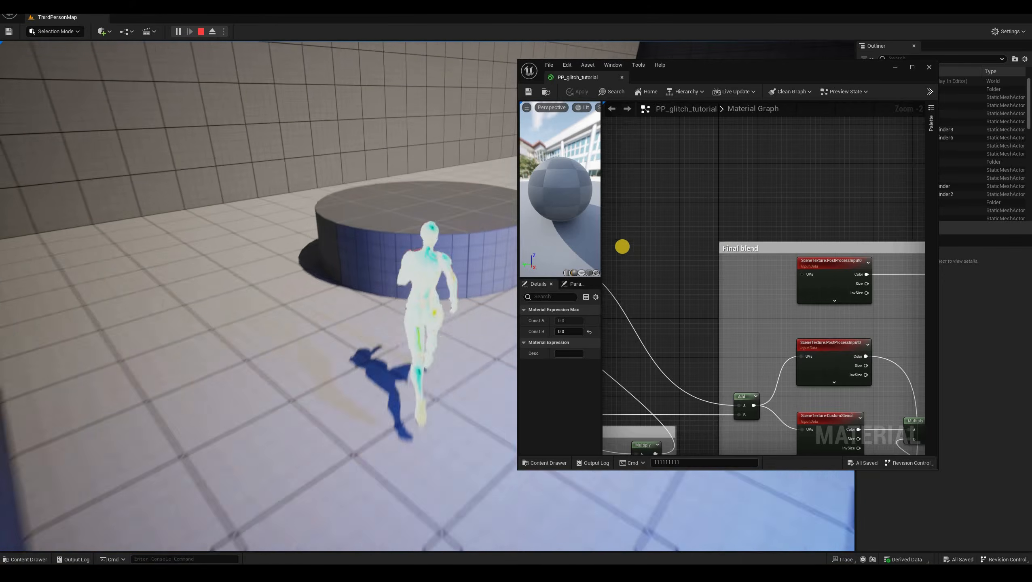
pyautogui.press('space')
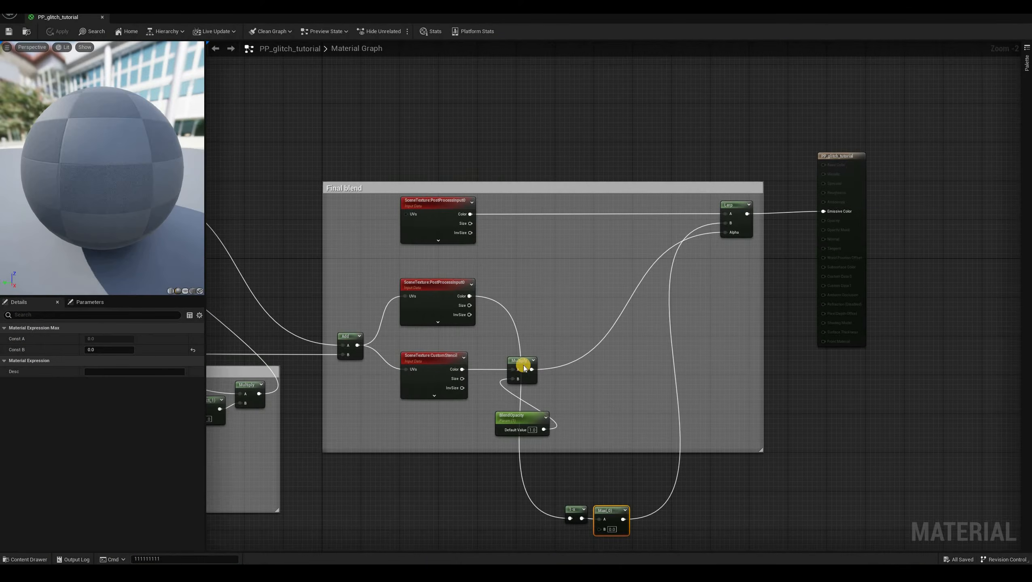
# - Insert a Multiply node with B set to 10.0 between the lower PostProcessInput0 Color output and the OneMinus node
pyautogui.moveTo(518, 503); pyautogui.dragTo(524, 365, button='right')
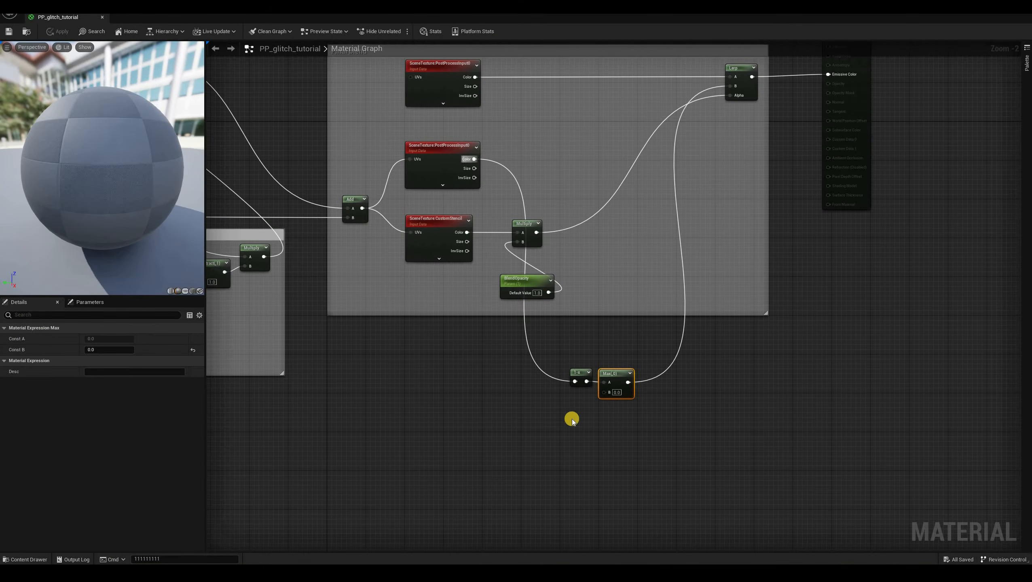
pyautogui.moveTo(474, 159); pyautogui.dragTo(522, 365)
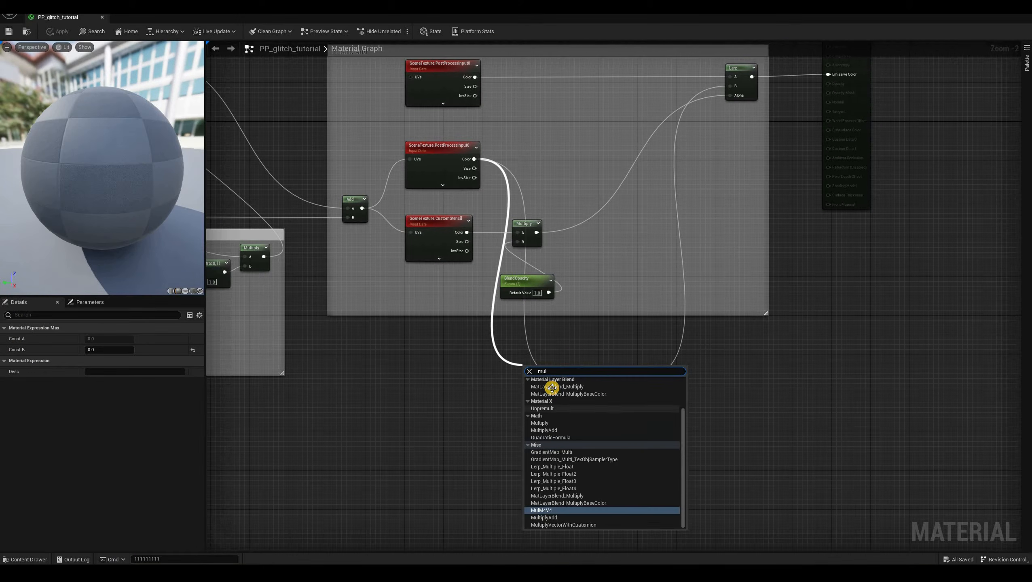
pyautogui.click(539, 423)
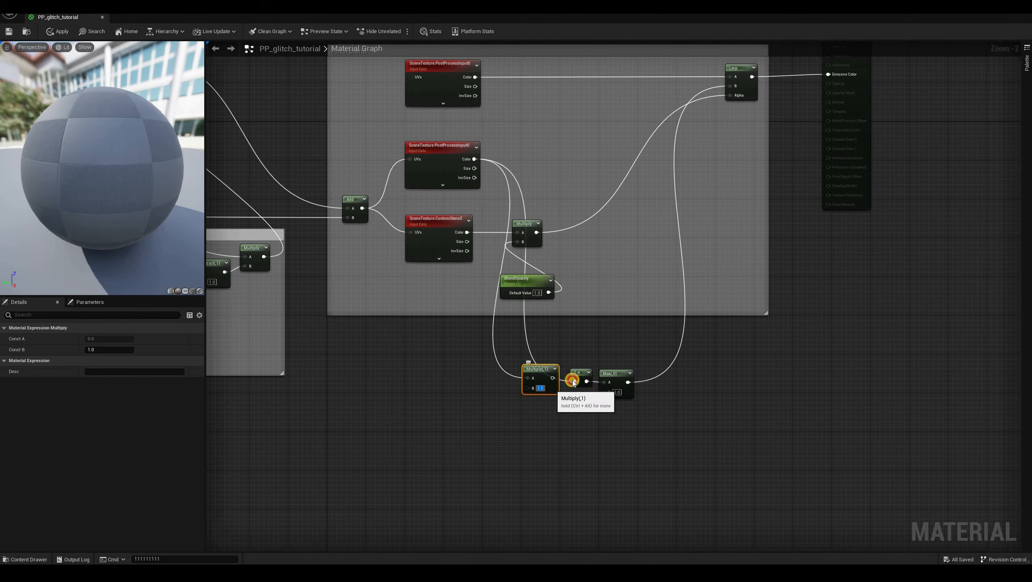
pyautogui.moveTo(555, 379)
pyautogui.mouseDown()
pyautogui.moveTo(575, 382)
pyautogui.moveTo(550, 373)
pyautogui.mouseUp()
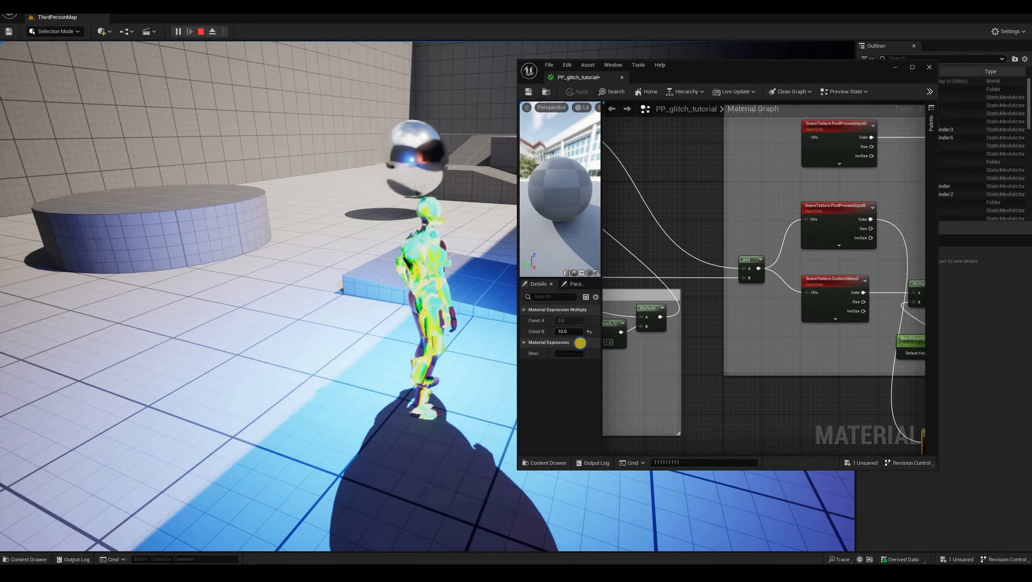
# - Run and jump the character around the level to examine the intensified inverted effect, and end the play session
pyautogui.press('w')
pyautogui.press('space')
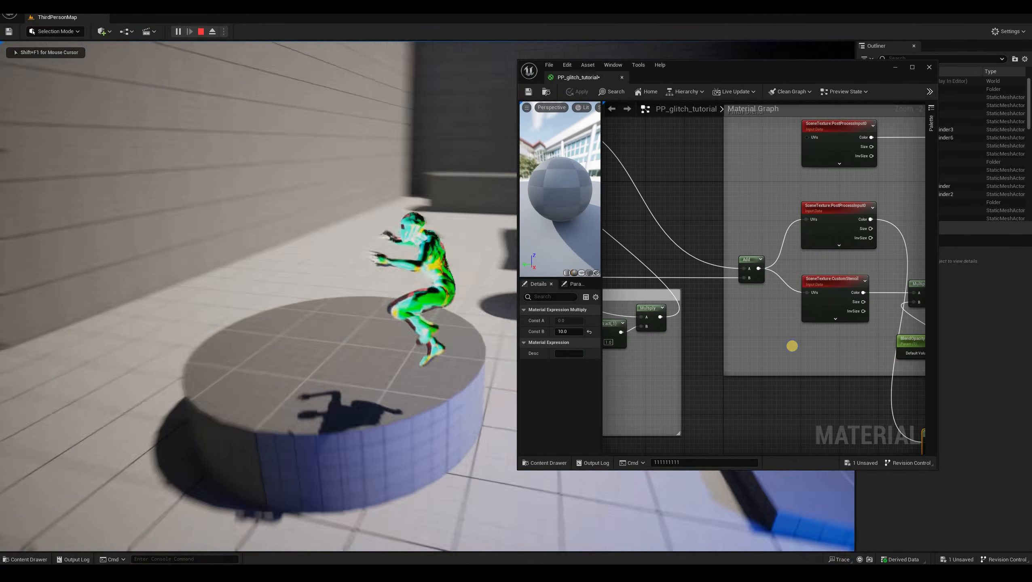
pyautogui.press('space')
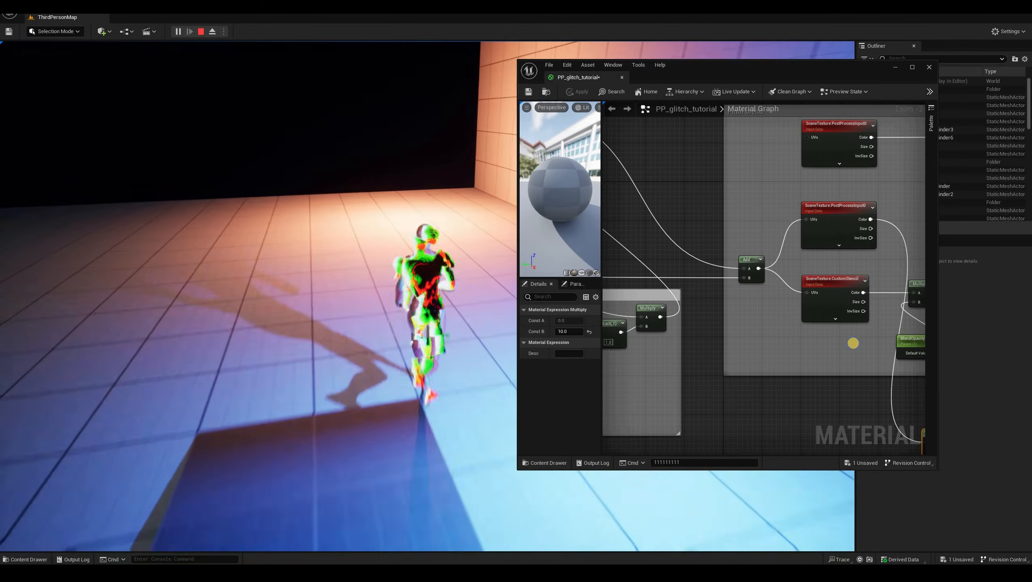
pyautogui.press('d')
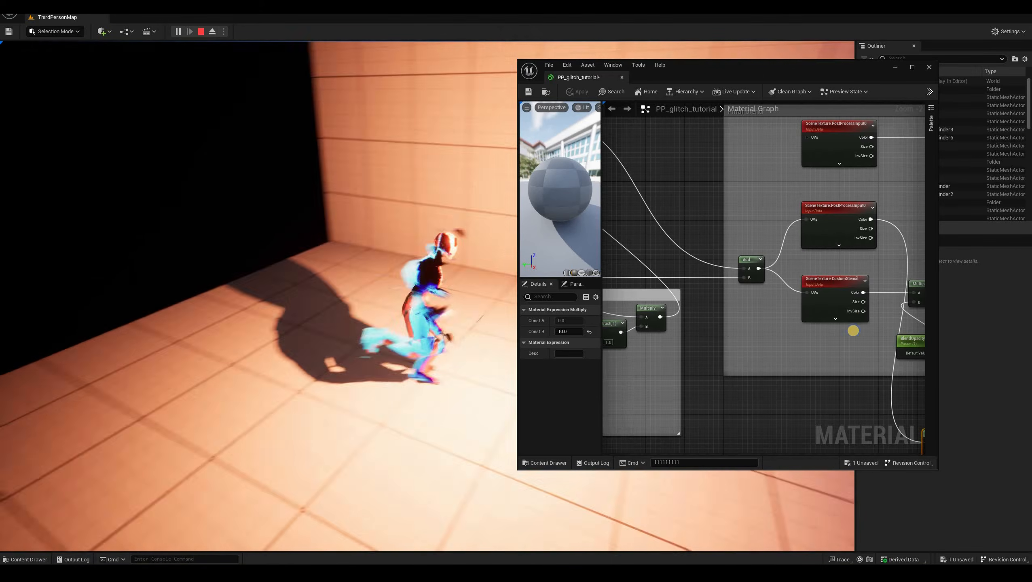
pyautogui.press('space')
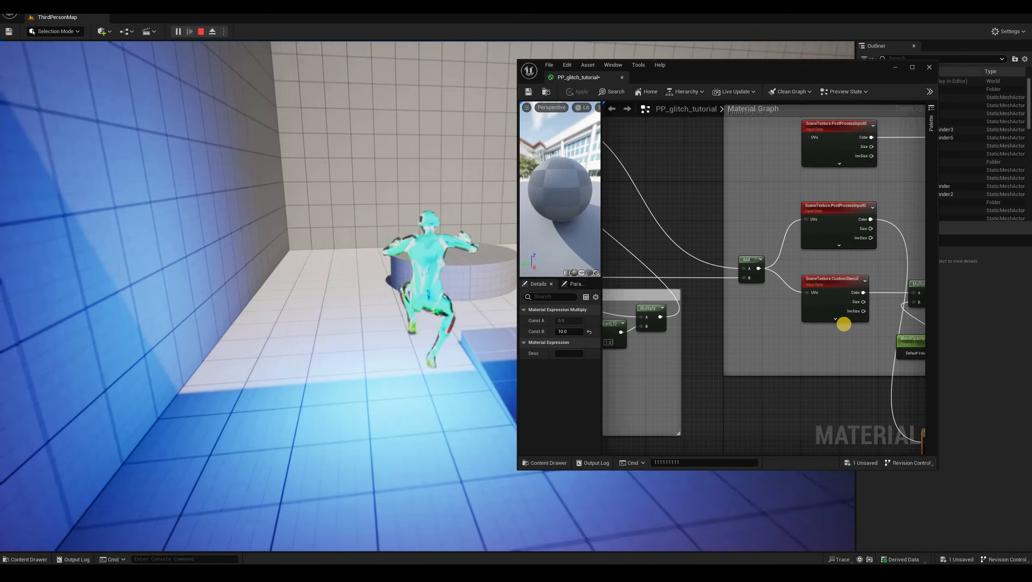
pyautogui.hotkey('shift', 'F1')
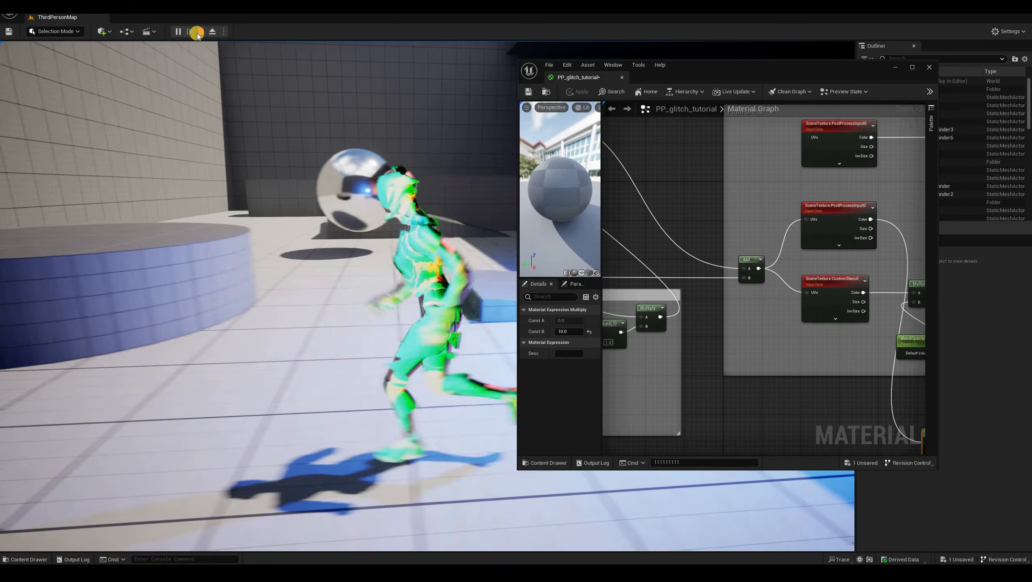
pyautogui.hotkey('shift', 'F1')
pyautogui.click(762, 67)
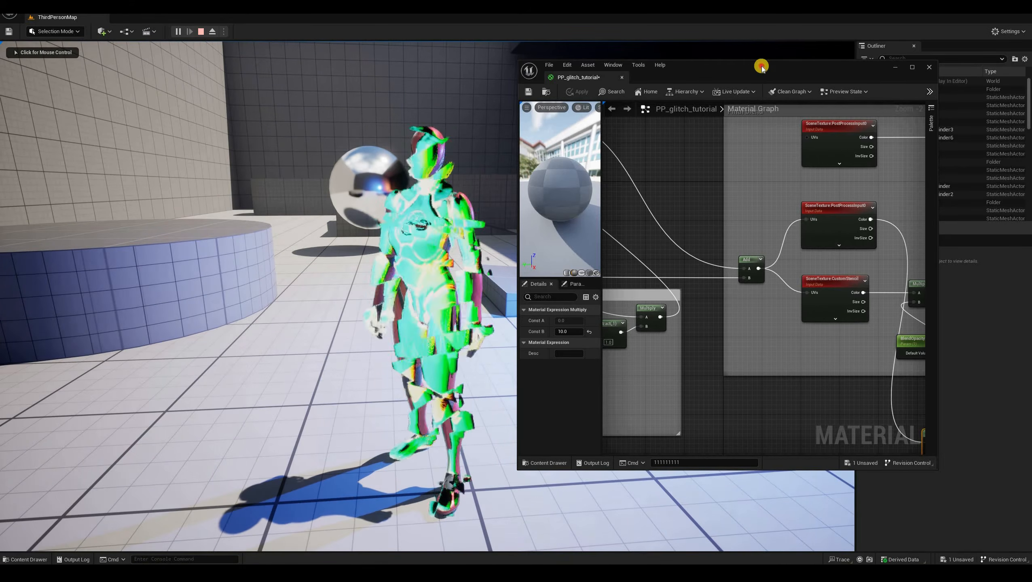
pyautogui.click(201, 31)
# - Enclose the Multiply, OneMinus and Max nodes in a comment titled "Invert colors" and move it outside, beyond the Final blend box
pyautogui.press('super+Up')
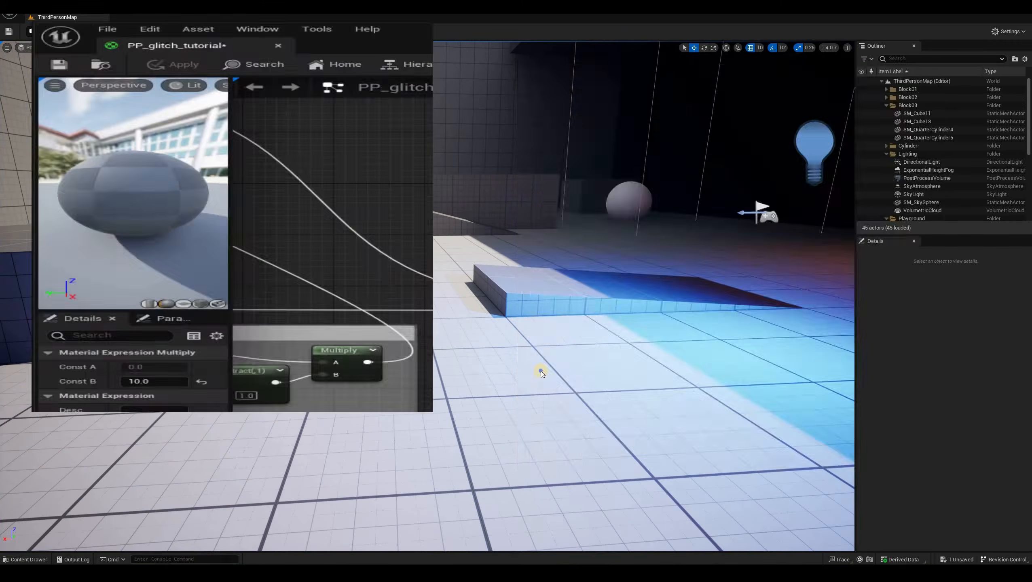
pyautogui.moveTo(610, 427); pyautogui.dragTo(609, 425)
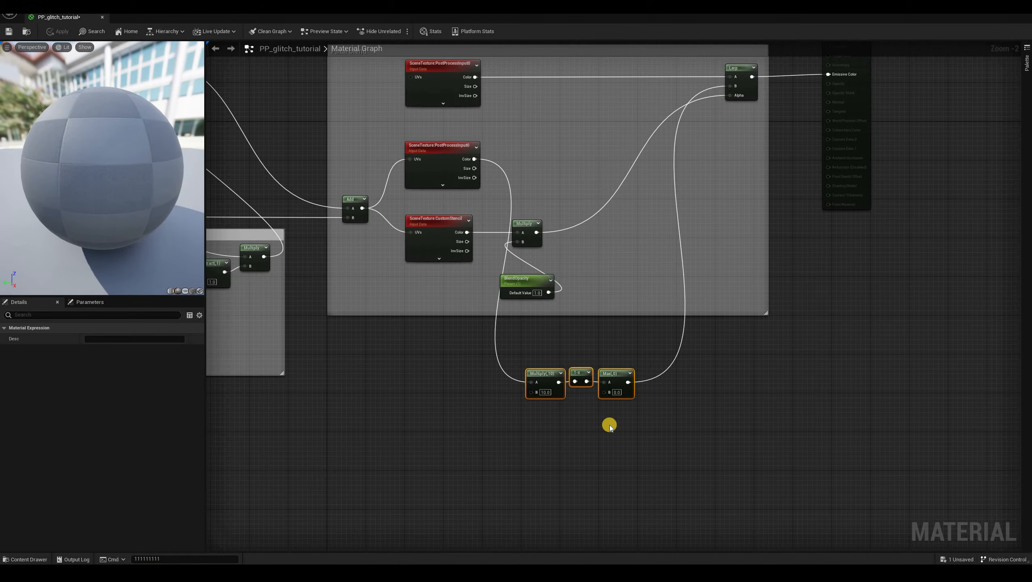
pyautogui.rightClick(609, 426)
pyautogui.click(610, 424)
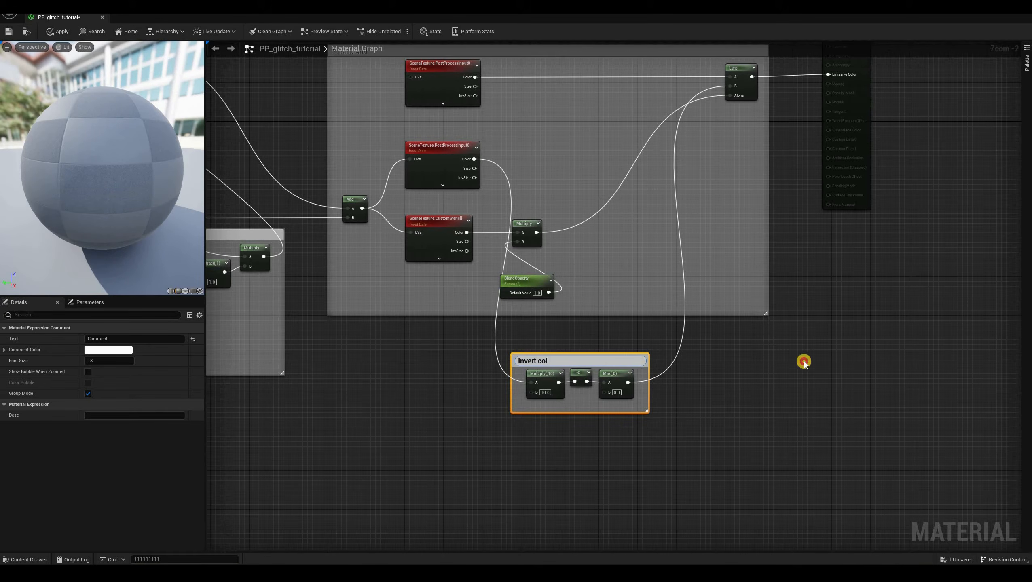
pyautogui.write('Invert colors')
pyautogui.press('Return')
pyautogui.moveTo(577, 360); pyautogui.dragTo(869, 342)
pyautogui.click(401, 357)
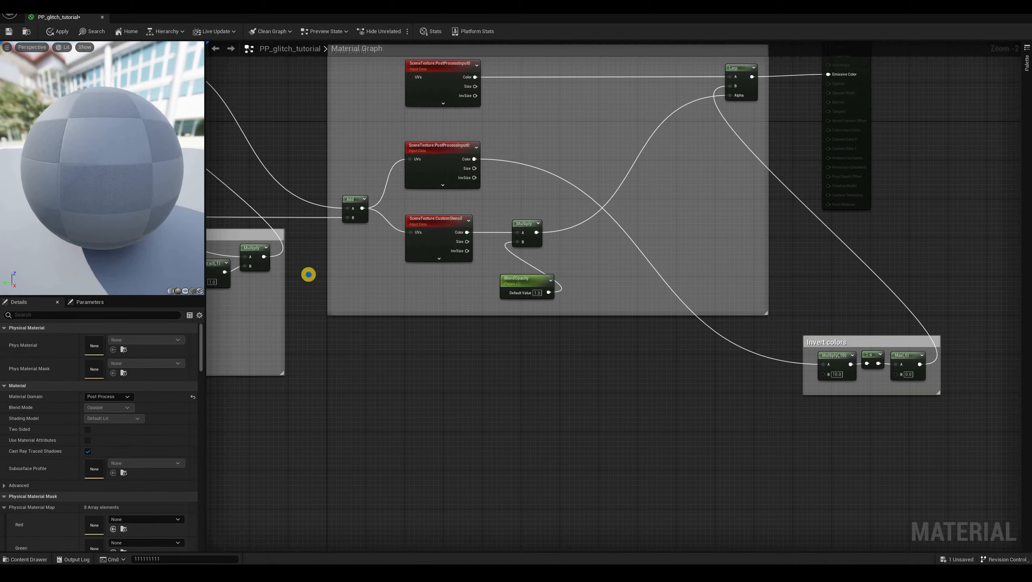
# - Examine the ShapeTexture parameter in the Texture sample group and the nodes of the Wiggle group
pyautogui.moveTo(327, 238); pyautogui.dragTo(100, 406, button='right')
pyautogui.scroll(2, 353, 258)
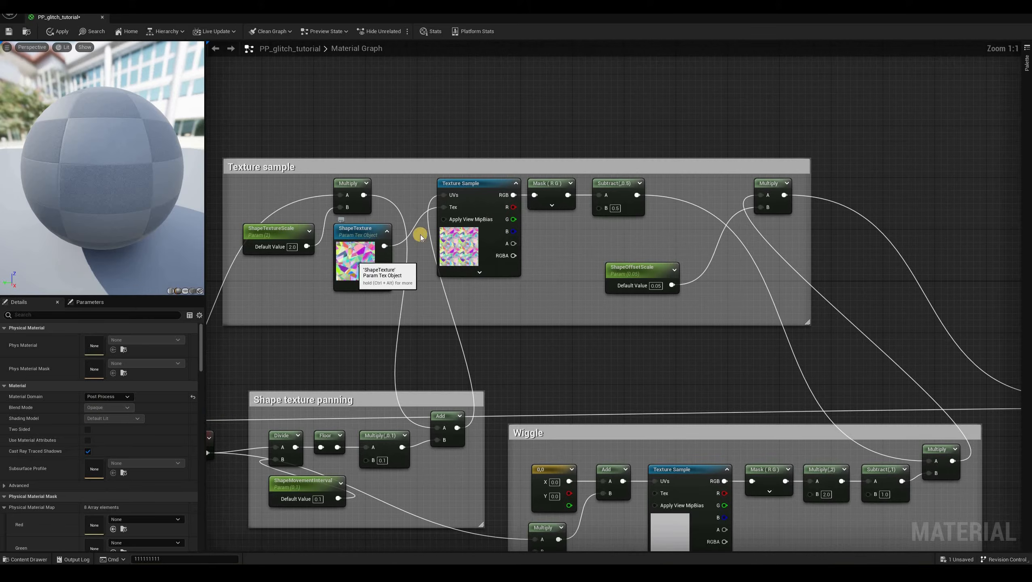
pyautogui.click(353, 258)
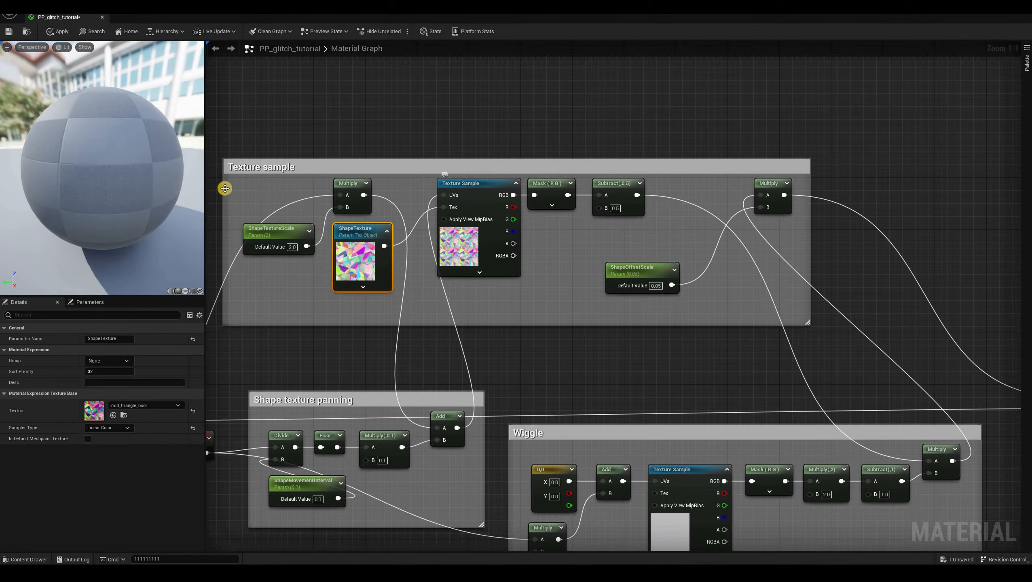
pyautogui.moveTo(521, 318); pyautogui.dragTo(405, 254, button='right')
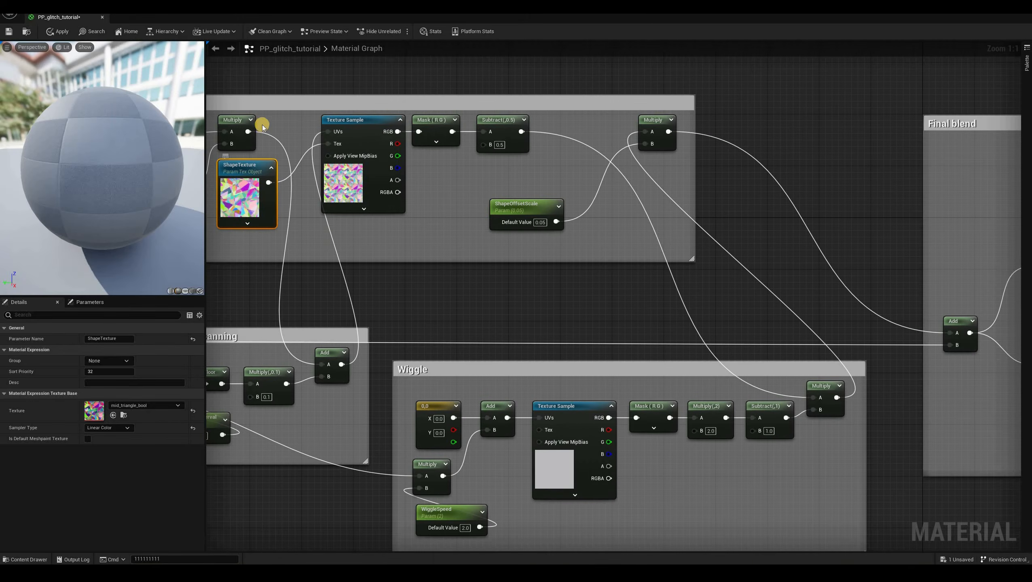
pyautogui.moveTo(268, 96); pyautogui.dragTo(209, 54, button='right')
pyautogui.moveTo(947, 455); pyautogui.dragTo(869, 427, button='right')
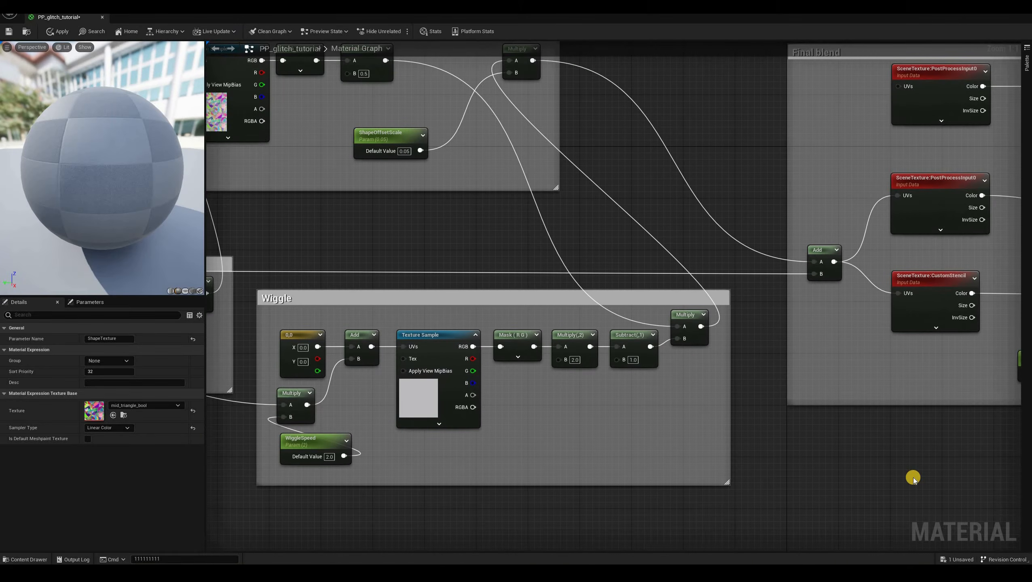
# - Create a Multiply node below the Final blend box with the lower PostProcessInput0 Color in A and the shape Texture Sample's RGBA in B
pyautogui.moveTo(262, 120); pyautogui.dragTo(913, 477)
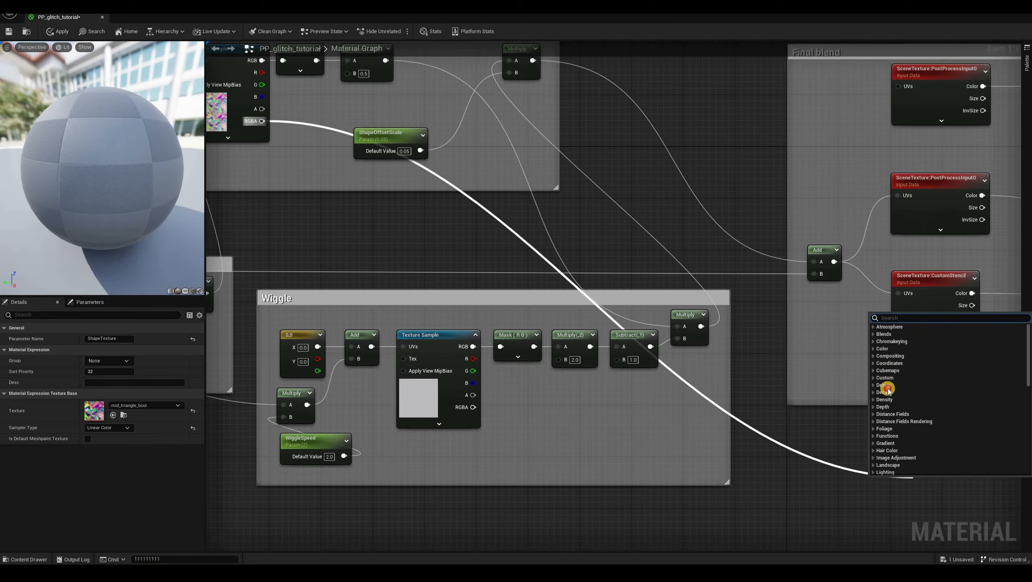
pyautogui.write('multip')
pyautogui.press('Return')
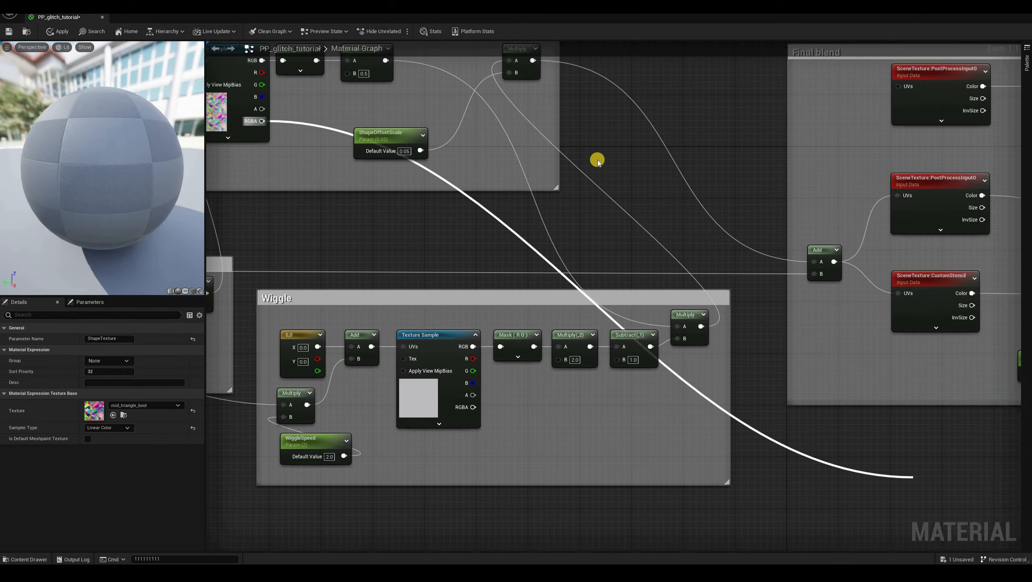
pyautogui.moveTo(854, 431); pyautogui.dragTo(586, 396, button='right')
pyautogui.moveTo(541, 455); pyautogui.dragTo(428, 452, button='right')
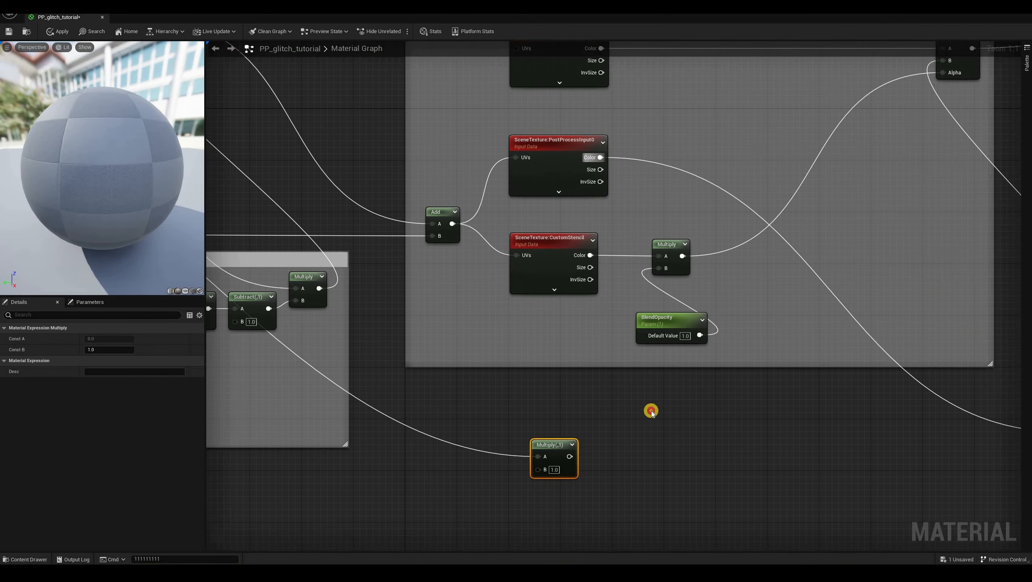
pyautogui.moveTo(600, 157); pyautogui.dragTo(537, 469)
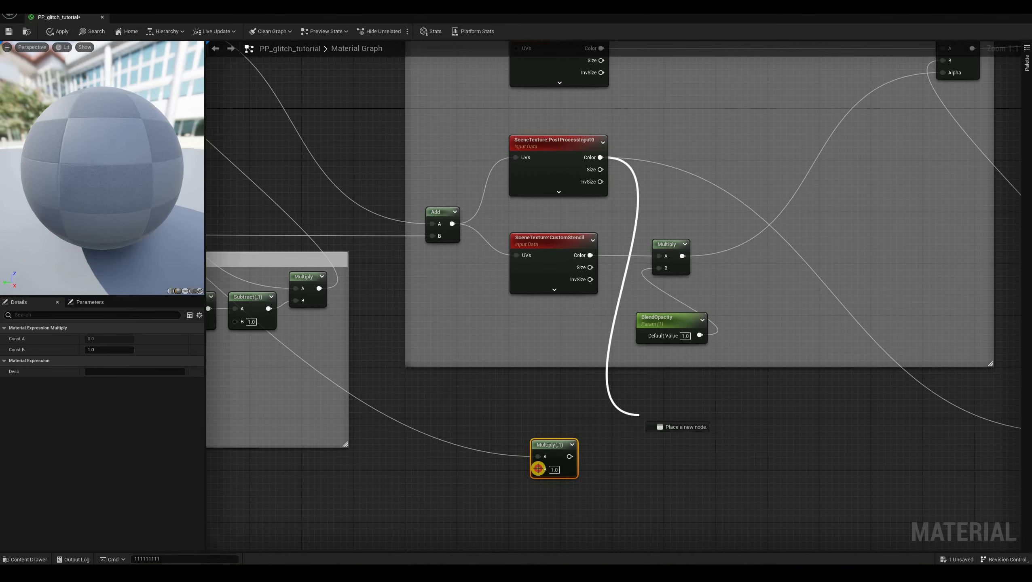
pyautogui.moveTo(639, 416); pyautogui.dragTo(644, 414)
pyautogui.click(537, 405)
pyautogui.keyDown('ctrl'); pyautogui.moveTo(537, 457); pyautogui.dragTo(601, 157); pyautogui.keyUp('ctrl')
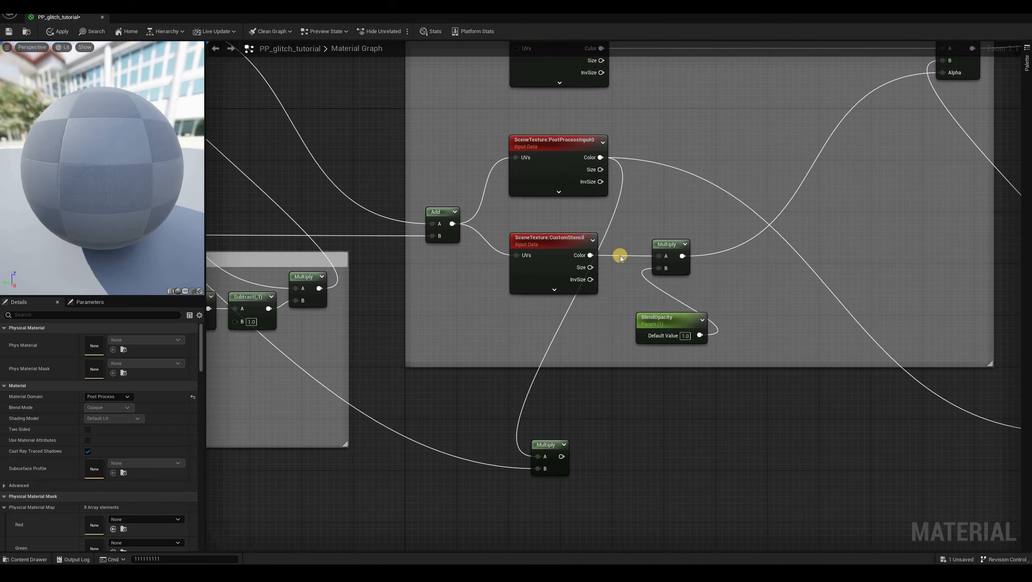
# - Move the new Multiply node beneath the Final blend box, feed its output into the Lerp's B input, and apply the material
pyautogui.moveTo(549, 449); pyautogui.dragTo(793, 428)
pyautogui.moveTo(729, 404); pyautogui.dragTo(494, 426, button='right')
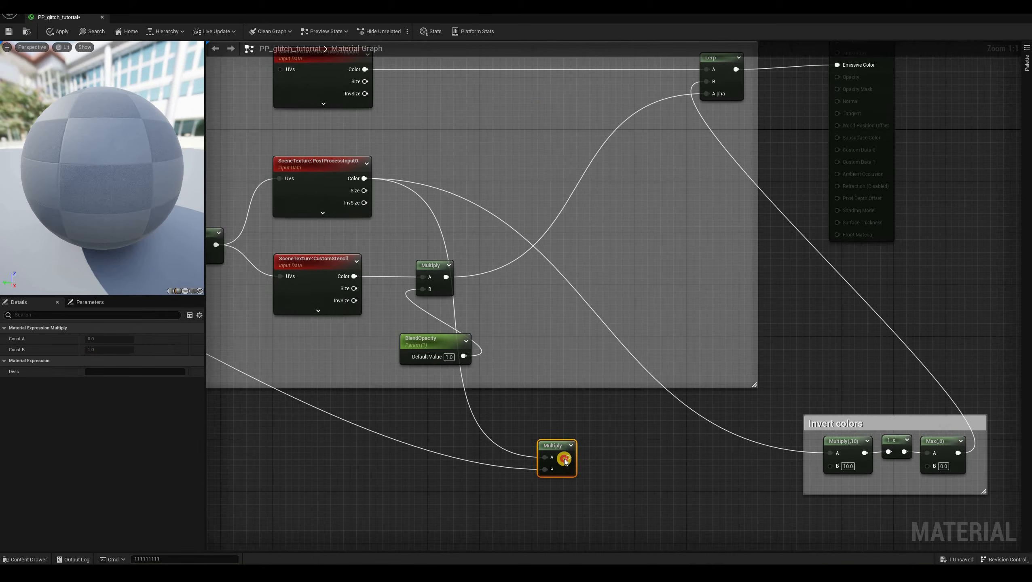
pyautogui.moveTo(707, 82); pyautogui.dragTo(568, 458)
pyautogui.click(59, 32)
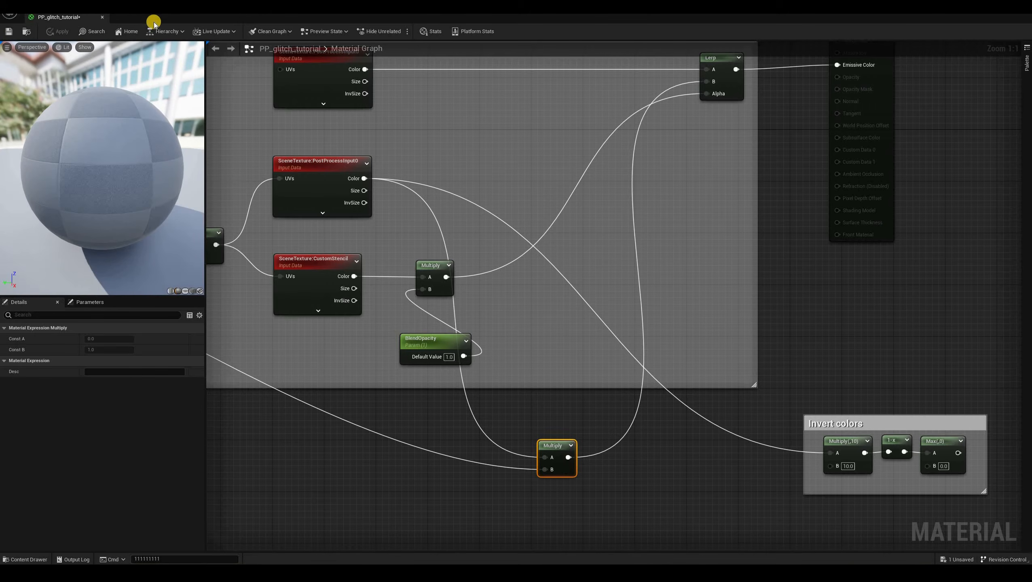
# - Play the level and run the character around to examine the texture-tinted glitch effect, pausing the session for a closer look
pyautogui.click(1005, 7)
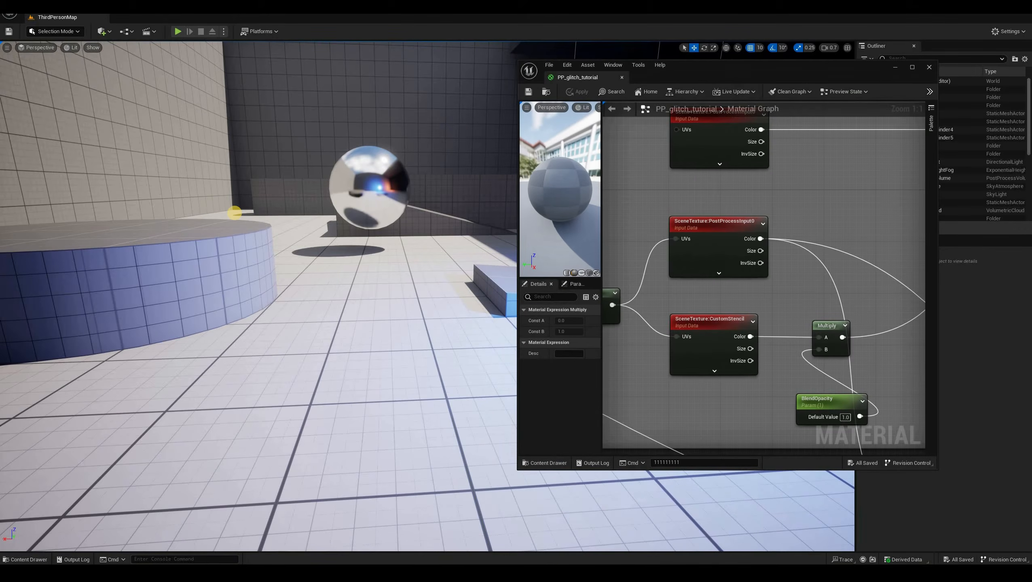
pyautogui.click(177, 32)
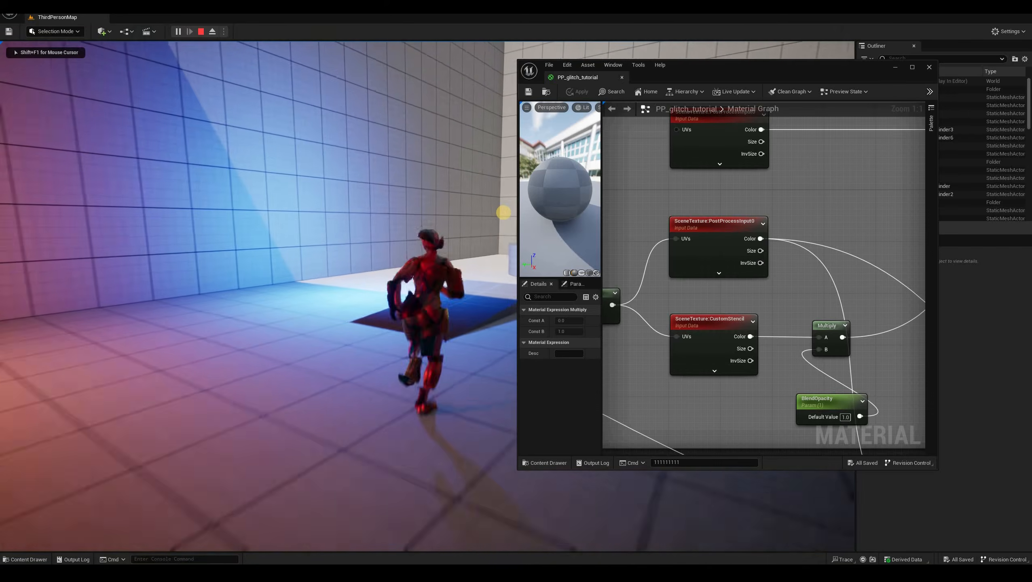
pyautogui.hotkey('shift', 'F1')
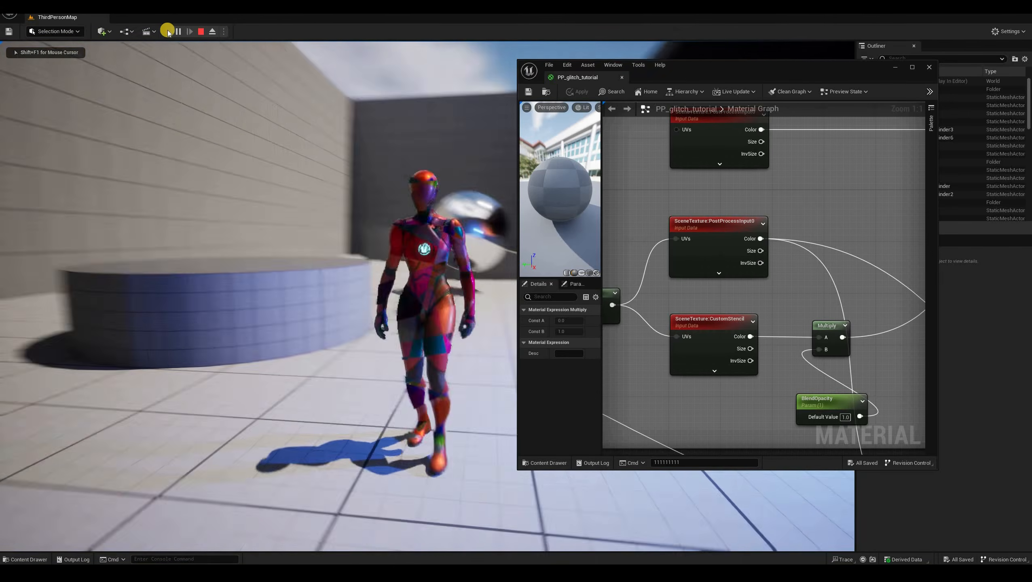
pyautogui.click(176, 31)
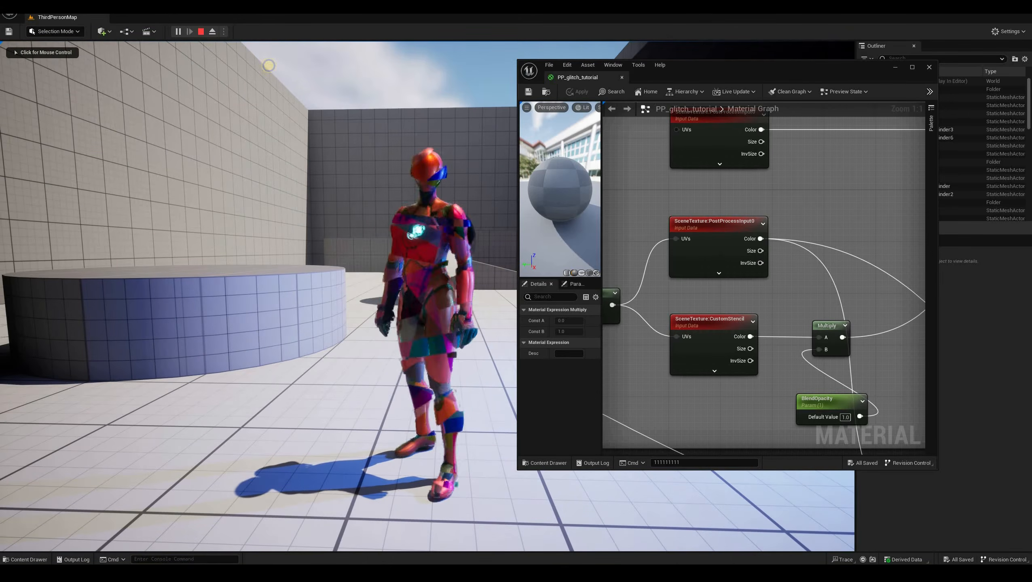
pyautogui.click(193, 32)
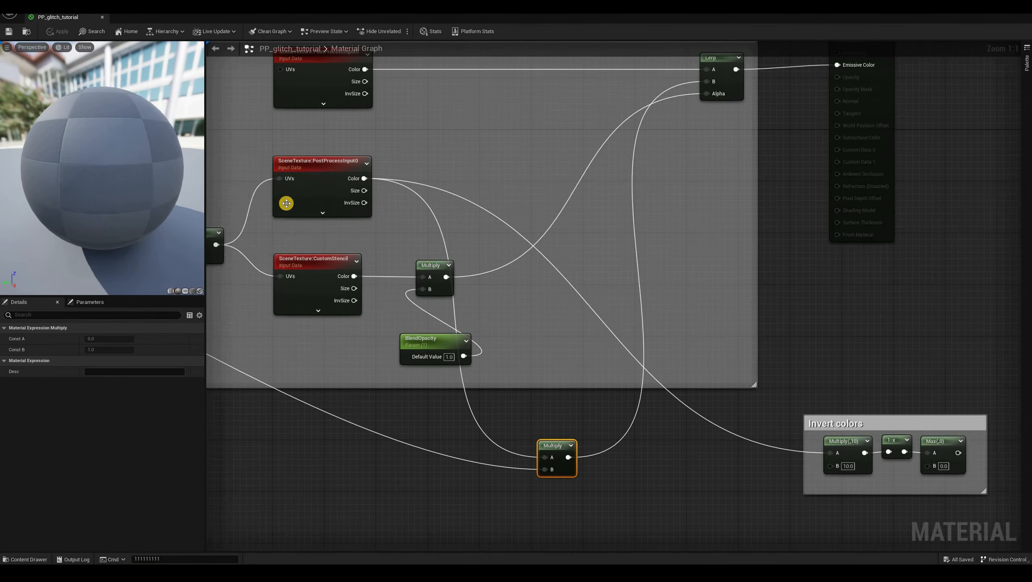
# - Examine the ShapeTexture parameter and its mid_triangle_bool texture up close, and close the texture
pyautogui.moveTo(286, 203); pyautogui.dragTo(693, 269, button='right')
pyautogui.moveTo(274, 254); pyautogui.dragTo(573, 268, button='right')
pyautogui.moveTo(344, 302); pyautogui.dragTo(504, 296, button='right')
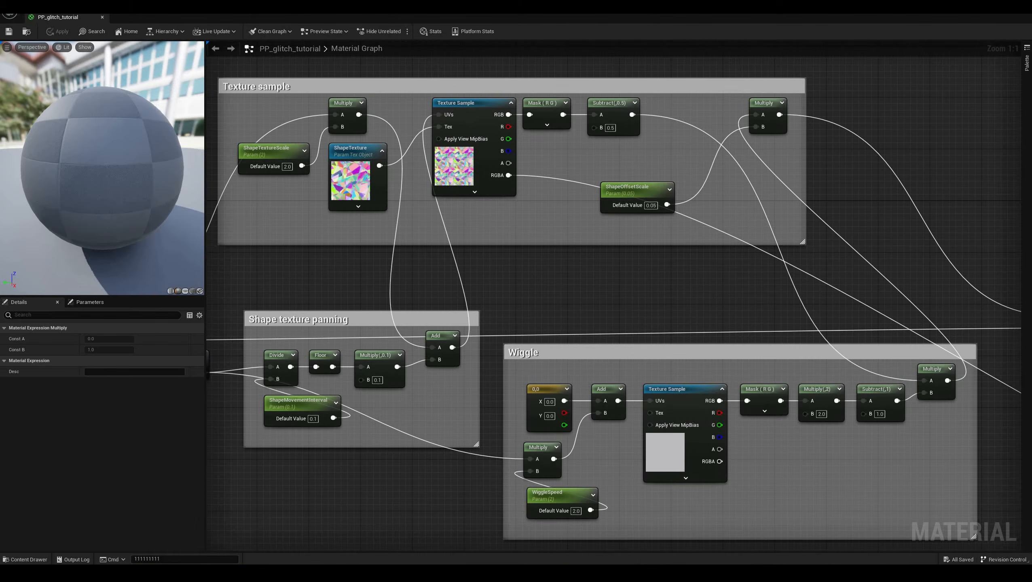
pyautogui.click(356, 183)
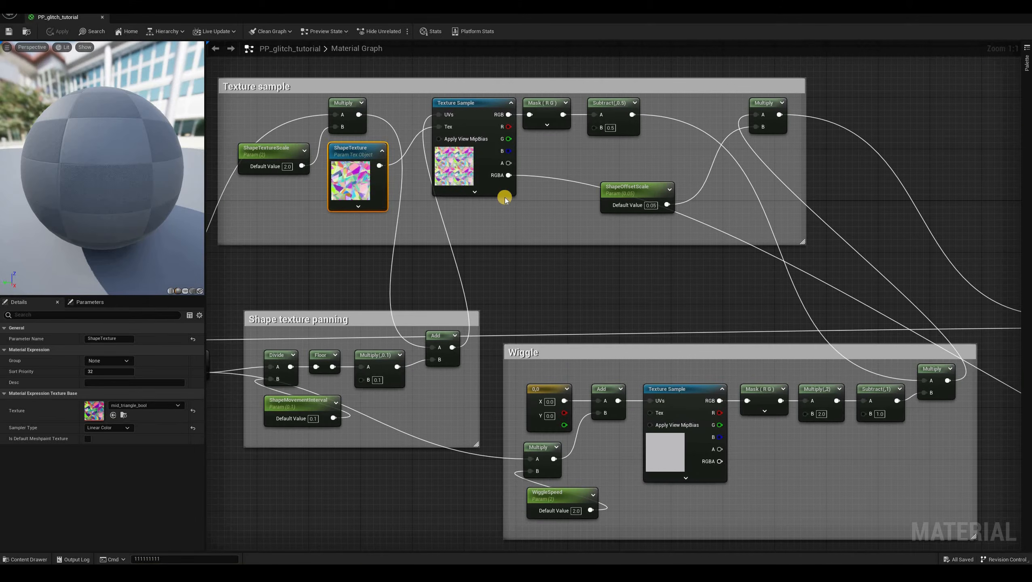
pyautogui.moveTo(519, 193); pyautogui.dragTo(214, 98)
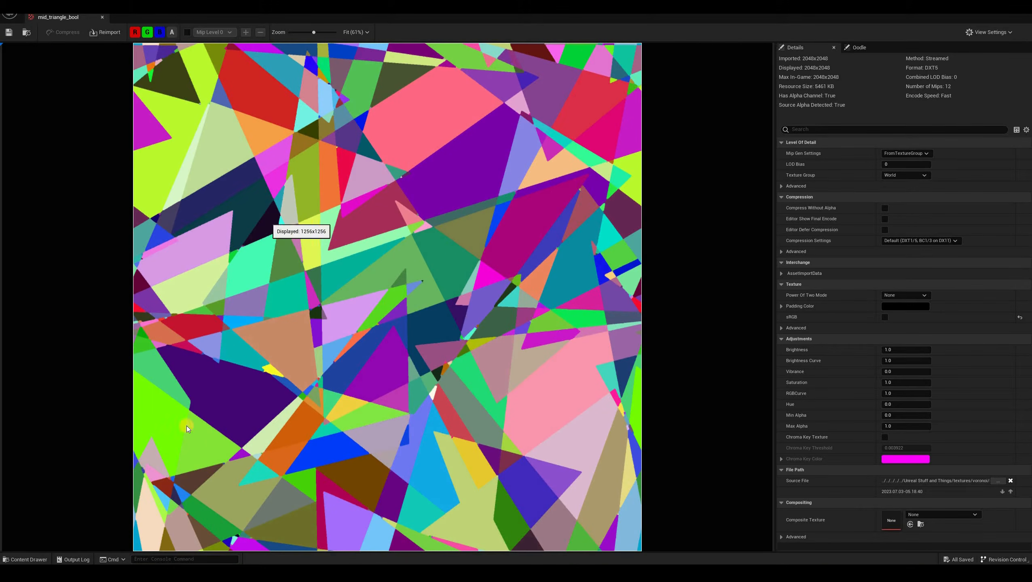
pyautogui.scroll(3, 149, 434)
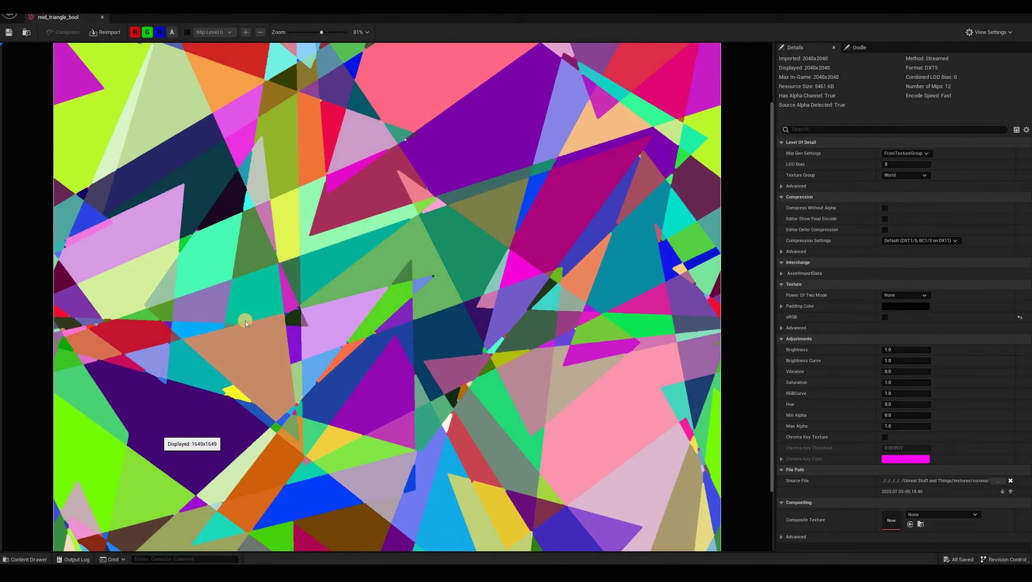
pyautogui.scroll(2, 458, 227)
pyautogui.scroll(1, 458, 227)
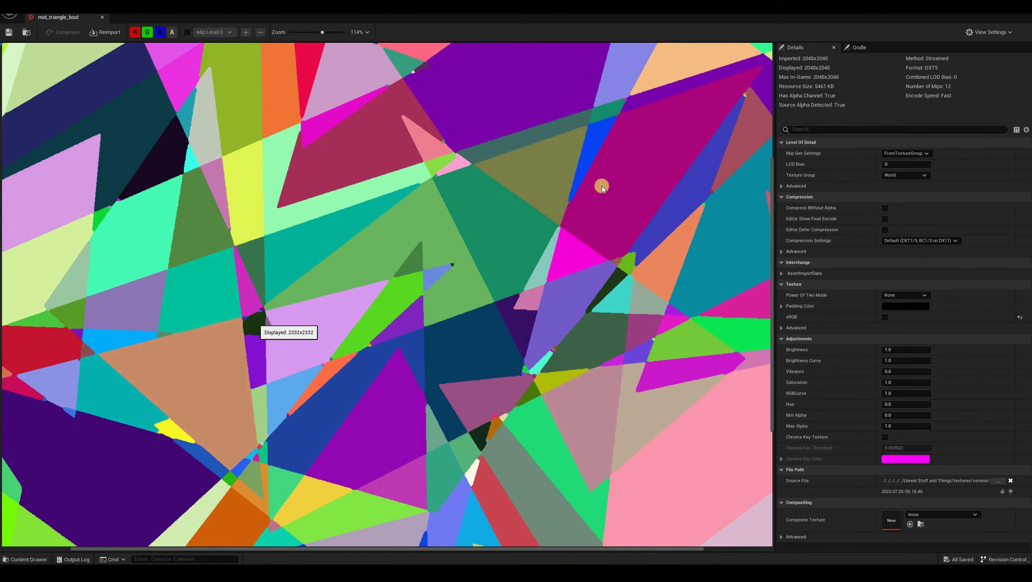
pyautogui.scroll(-2, 547, 209)
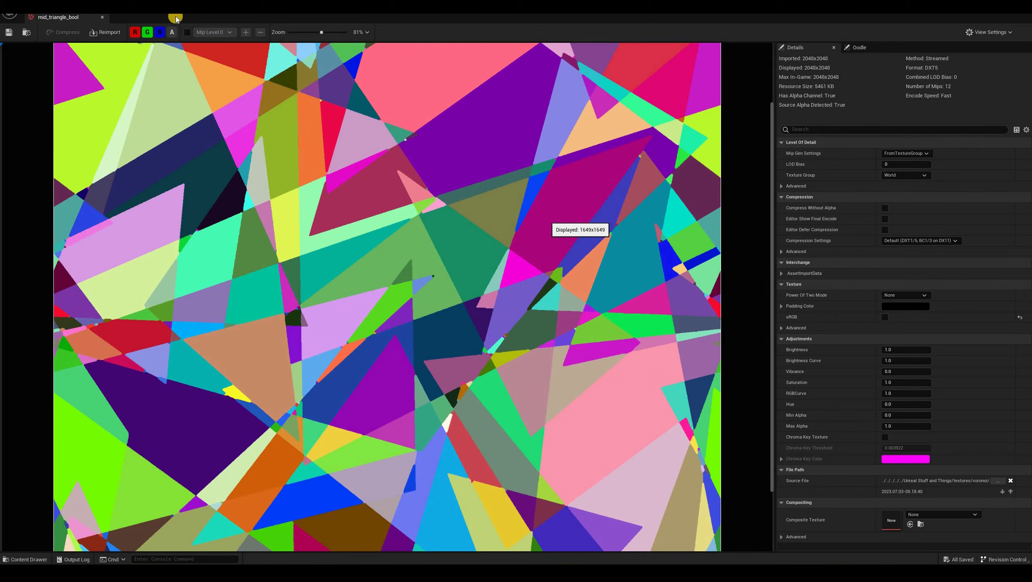
pyautogui.click(102, 18)
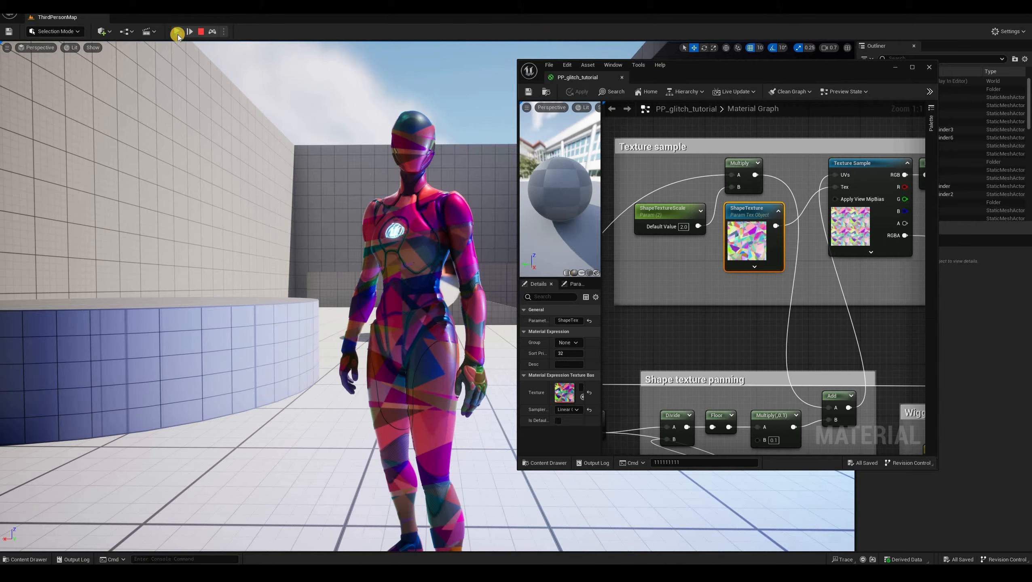
# - Resume the paused play session to examine the colored shapes on the character, and end the session
pyautogui.click(178, 31)
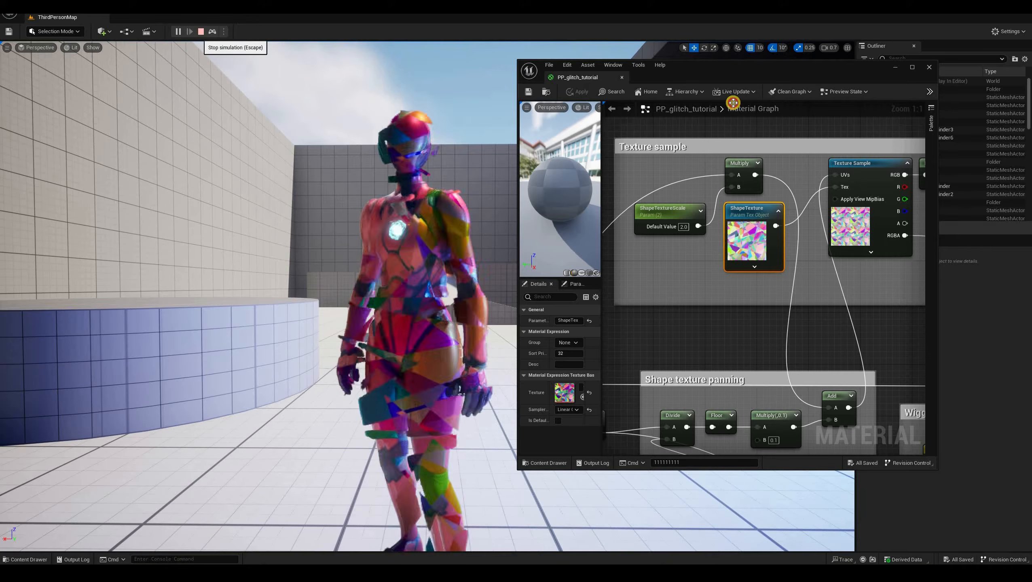
pyautogui.press('Escape')
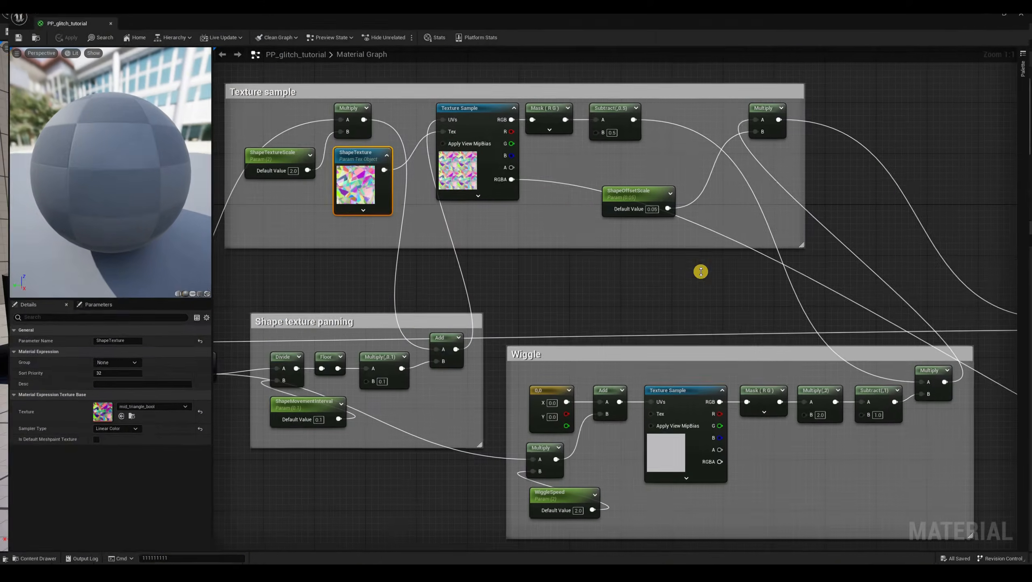
# - Move the texture-tint Multiply node beneath the Invert colors comment and delete it
pyautogui.scroll(-1, 652, 383)
pyautogui.moveTo(789, 448); pyautogui.dragTo(584, 379, button='right')
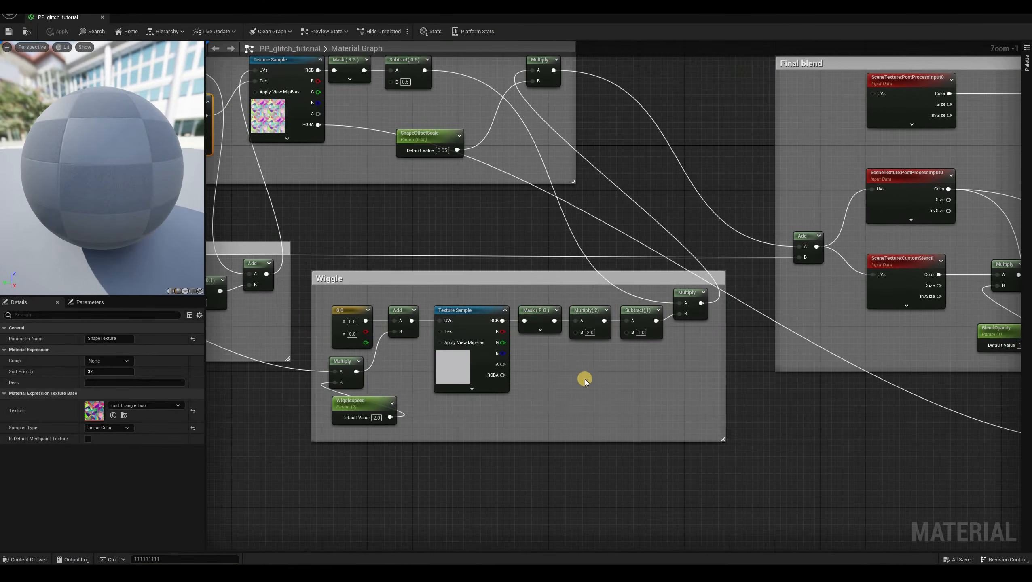
pyautogui.moveTo(870, 404); pyautogui.dragTo(578, 359, button='right')
pyautogui.moveTo(835, 453); pyautogui.dragTo(600, 432, button='right')
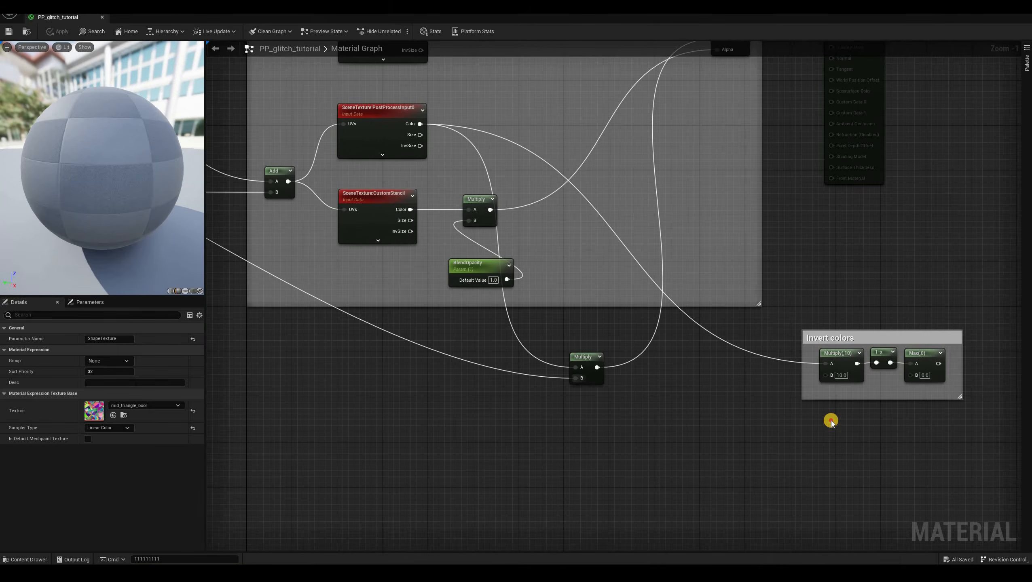
pyautogui.moveTo(584, 357); pyautogui.dragTo(818, 409)
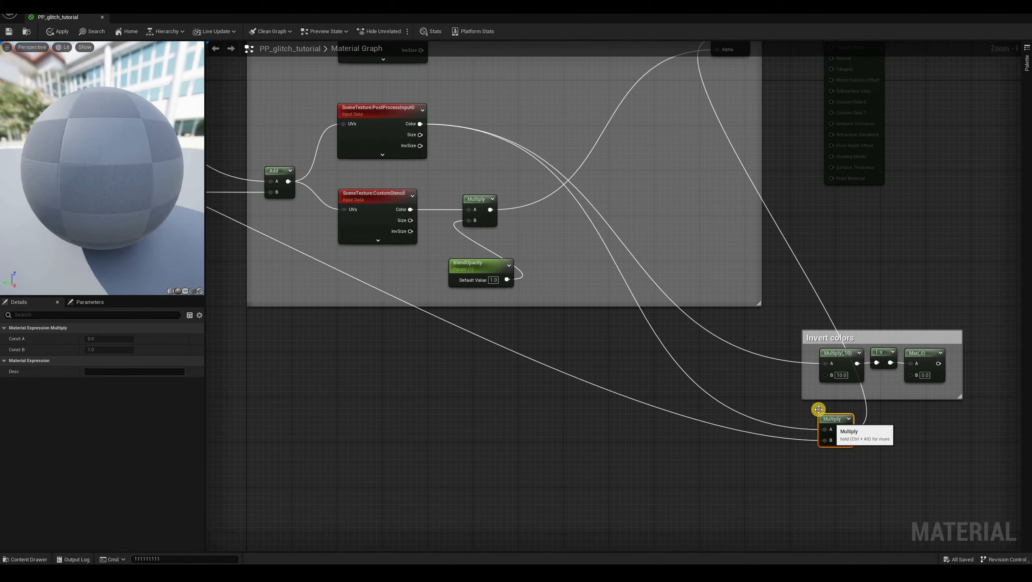
pyautogui.moveTo(802, 398); pyautogui.dragTo(776, 371, button='right')
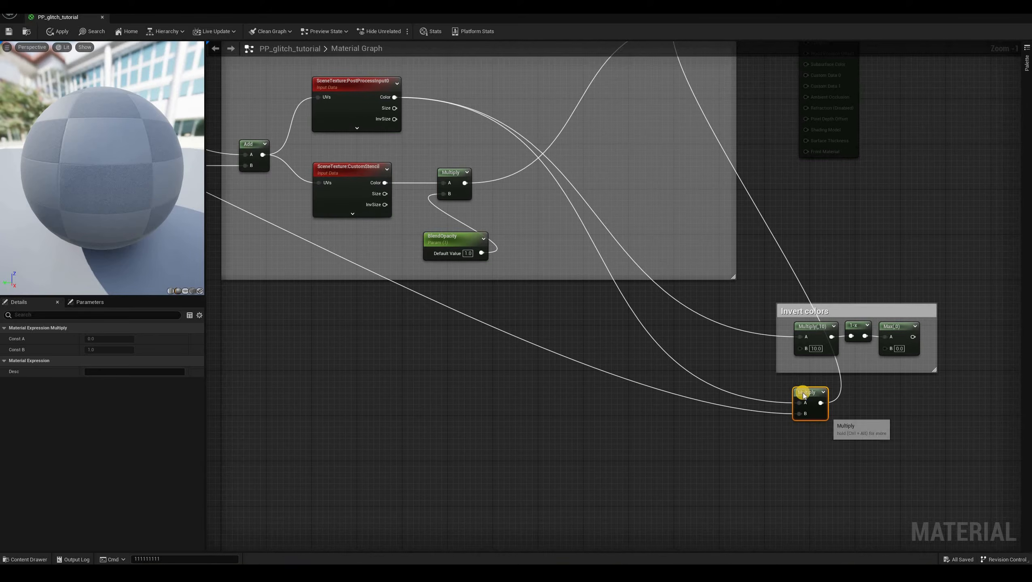
pyautogui.press('Delete')
# - Add a HueShift function node to the graph below the Final blend box
pyautogui.moveTo(561, 382); pyautogui.dragTo(595, 409, button='right')
pyautogui.rightClick(561, 381)
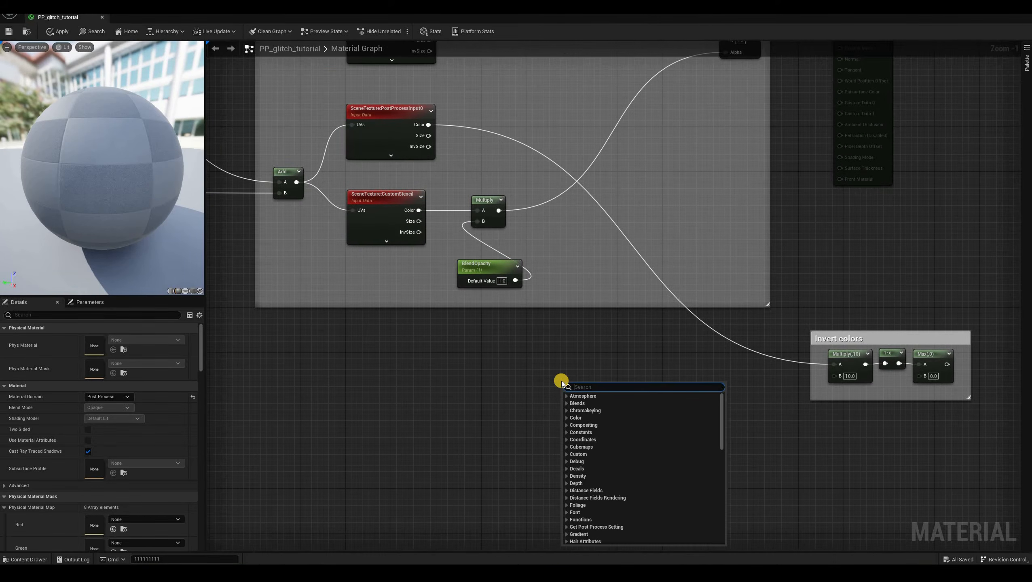
pyautogui.write('hue')
pyautogui.press('Return')
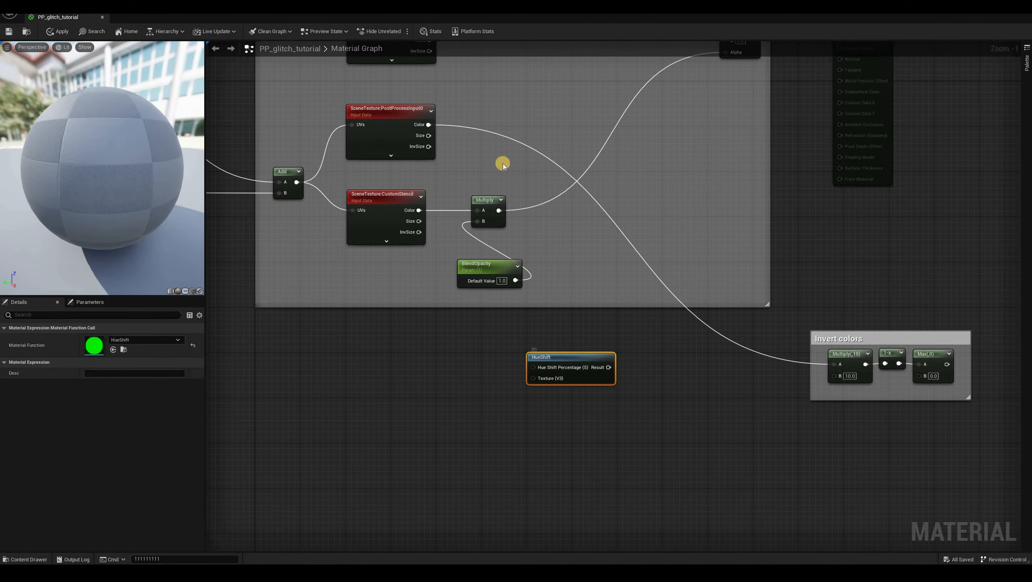
pyautogui.scroll(1, 549, 379)
pyautogui.moveTo(567, 443); pyautogui.dragTo(574, 444, button='right')
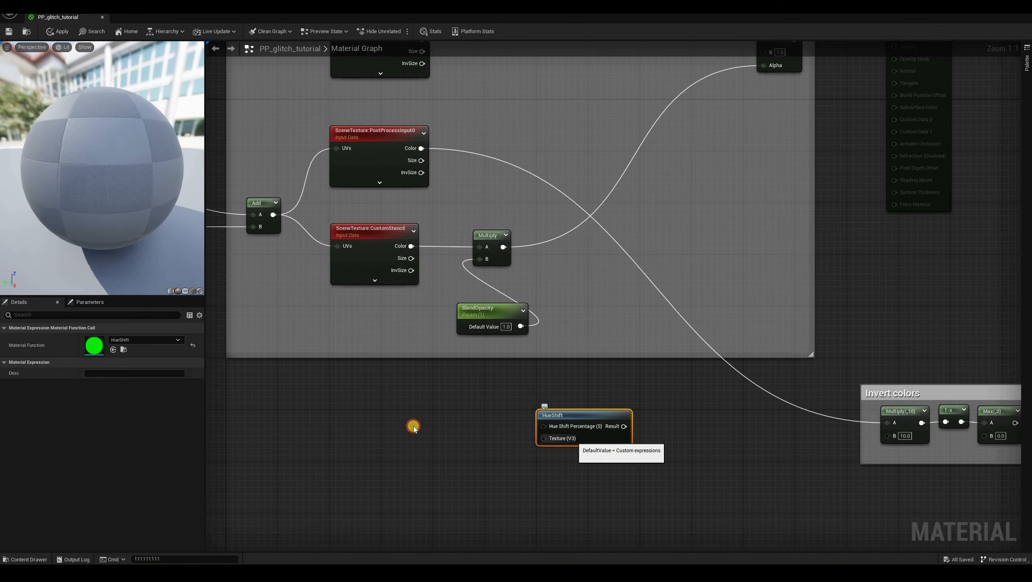
# - Route the lower PostProcessInput0 Color through an RGB ComponentMask into HueShift's Texture input, and place the mask beneath the HueShift node
pyautogui.moveTo(422, 148); pyautogui.dragTo(415, 433)
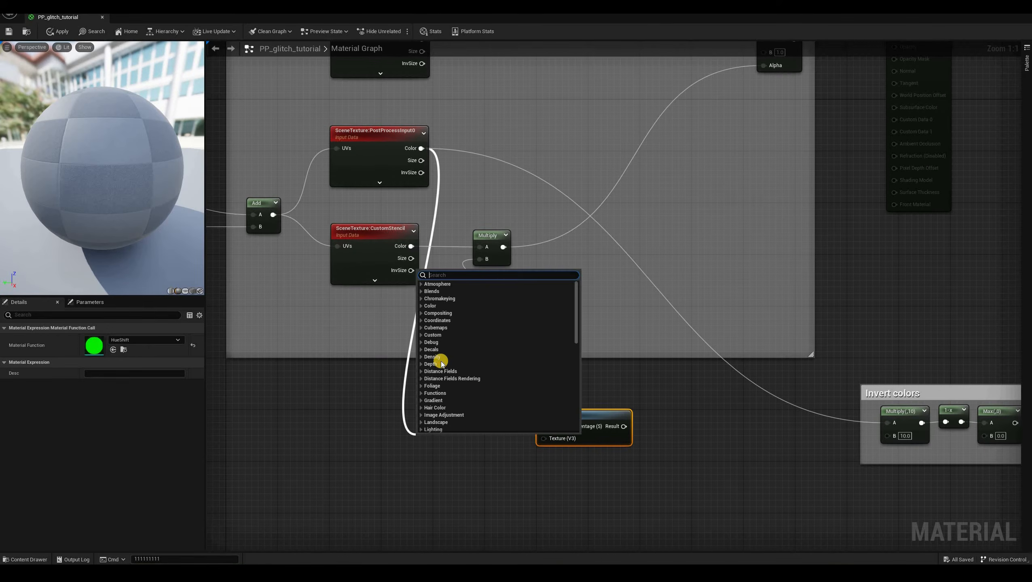
pyautogui.write('compo')
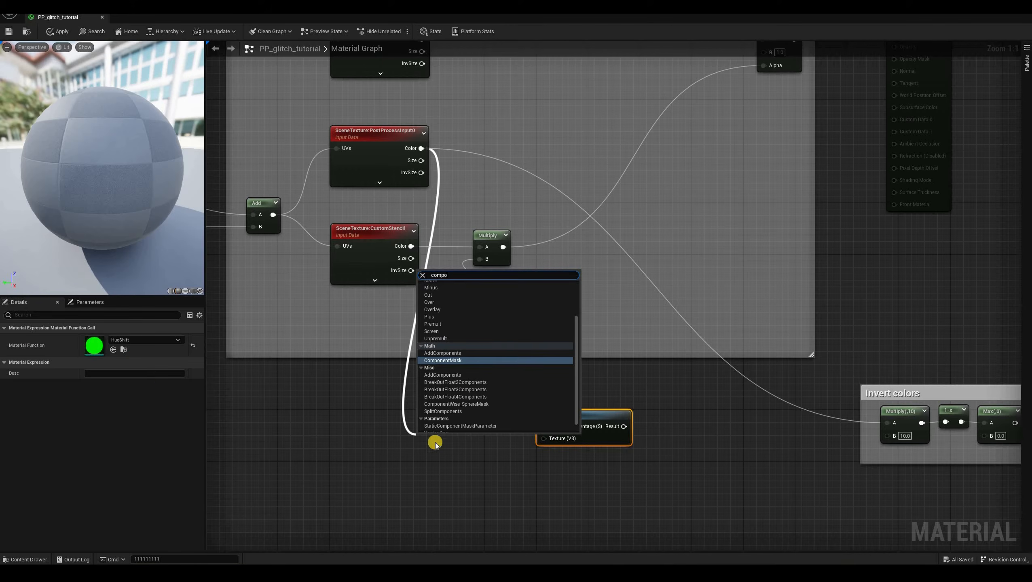
pyautogui.press('Return')
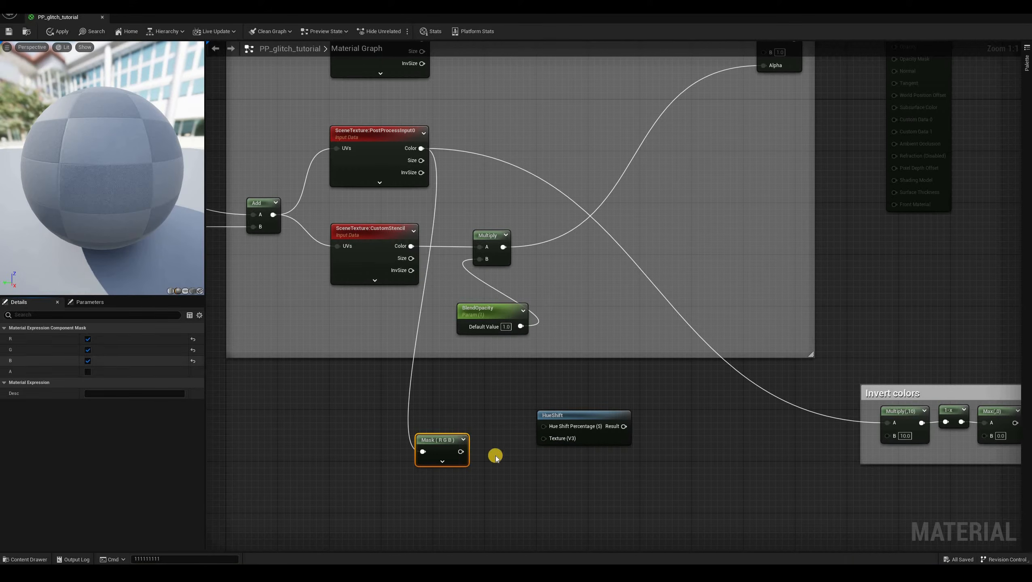
pyautogui.moveTo(461, 452); pyautogui.dragTo(545, 439)
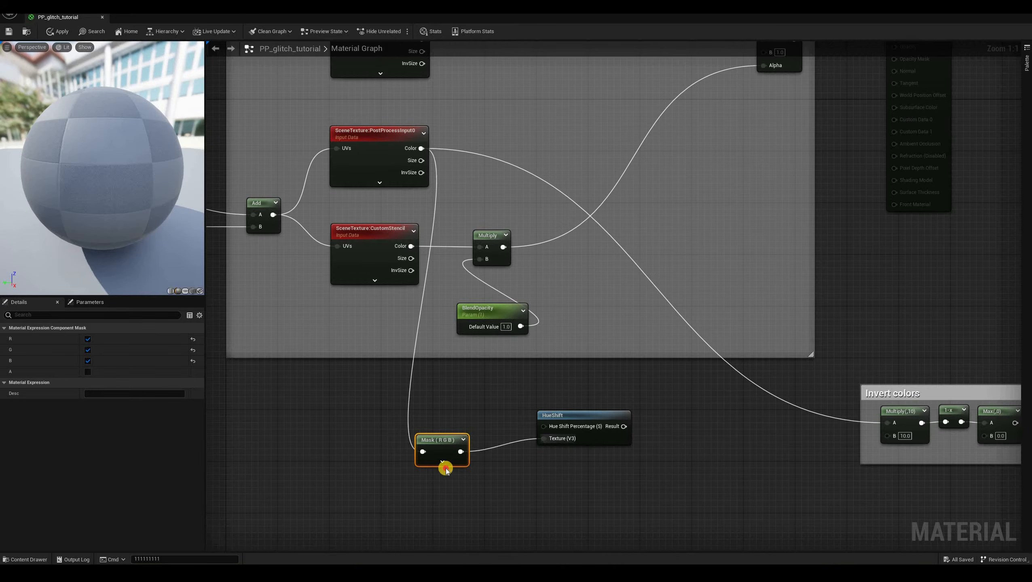
pyautogui.moveTo(444, 440); pyautogui.dragTo(565, 461)
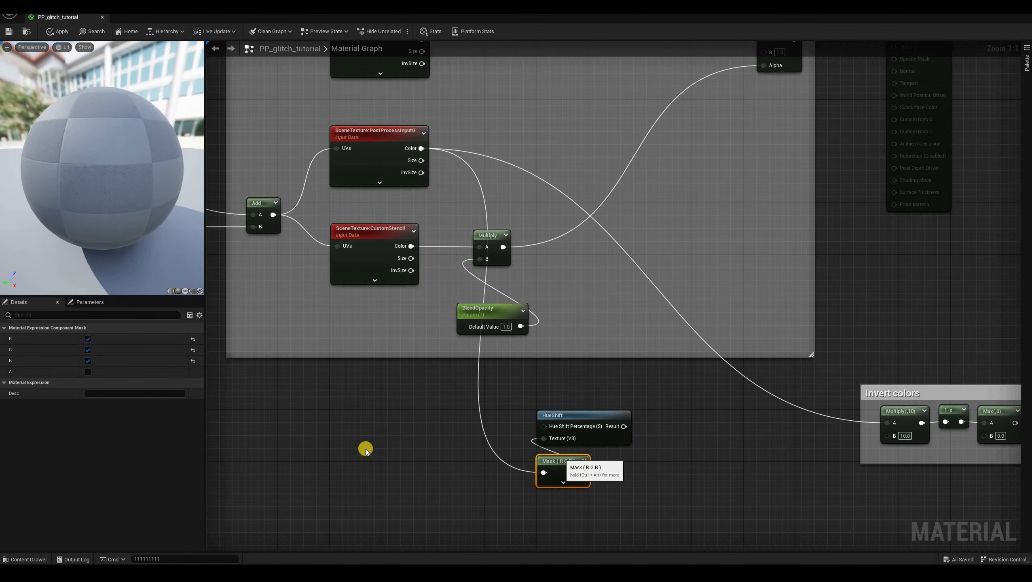
# - Add a Multiply node beside HueShift with the Time node's output connected to its A input
pyautogui.click(298, 317)
pyautogui.scroll(-2, 331, 265)
pyautogui.moveTo(334, 262); pyautogui.dragTo(936, 386, button='right')
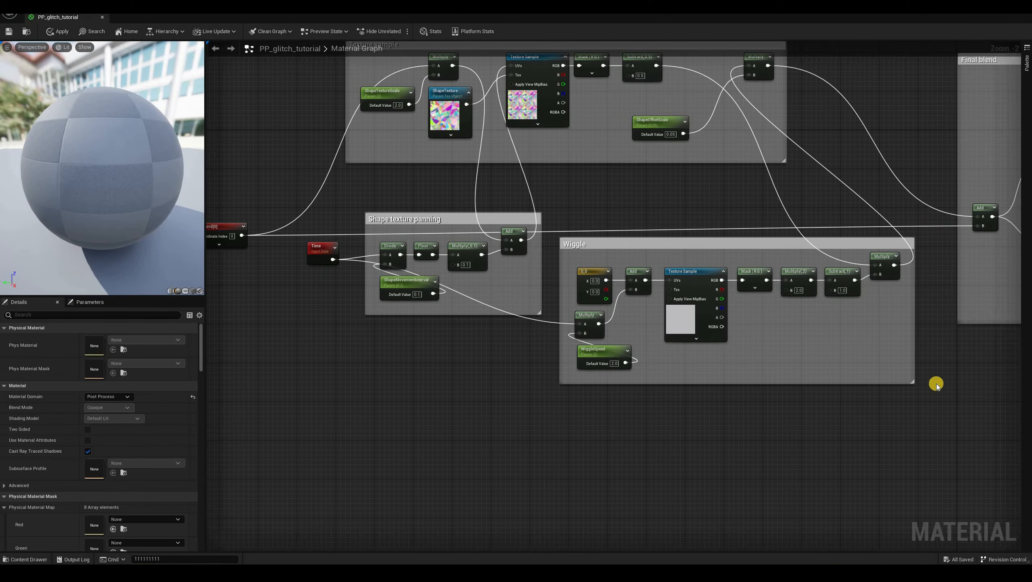
pyautogui.moveTo(332, 259); pyautogui.dragTo(872, 392)
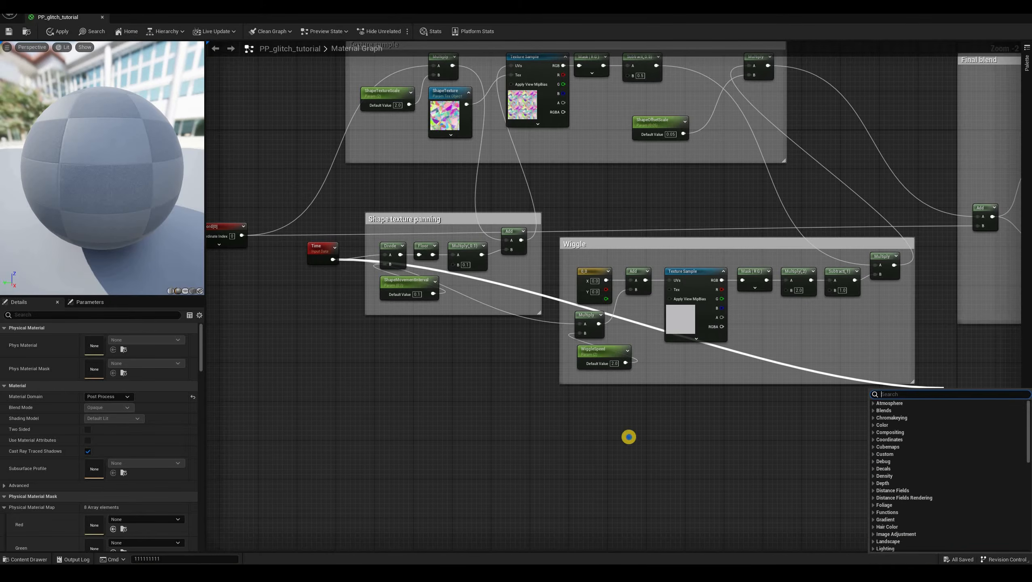
pyautogui.write('multi')
pyautogui.press('Return')
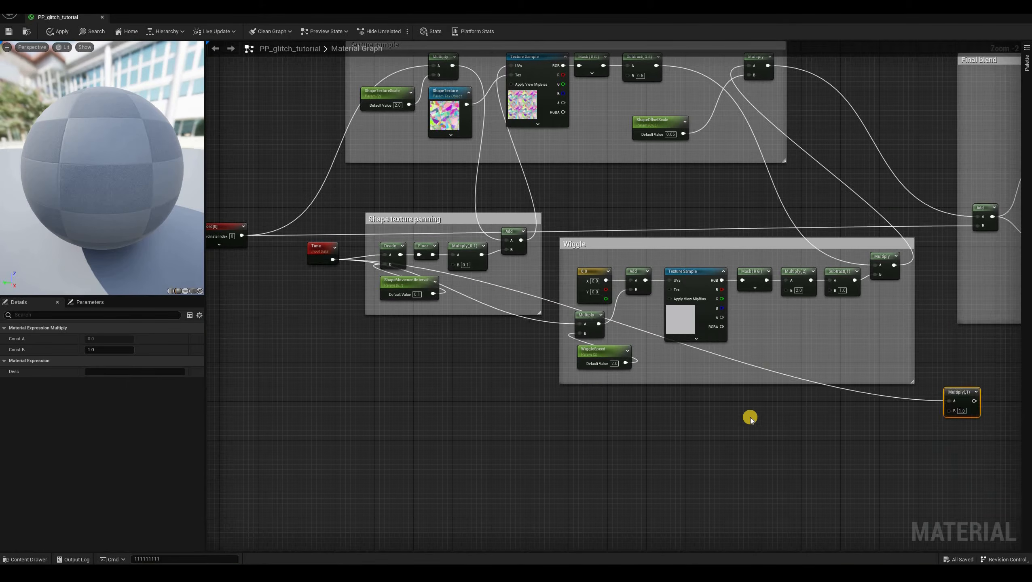
pyautogui.moveTo(751, 417); pyautogui.dragTo(743, 416, button='right')
pyautogui.scroll(2, 742, 415)
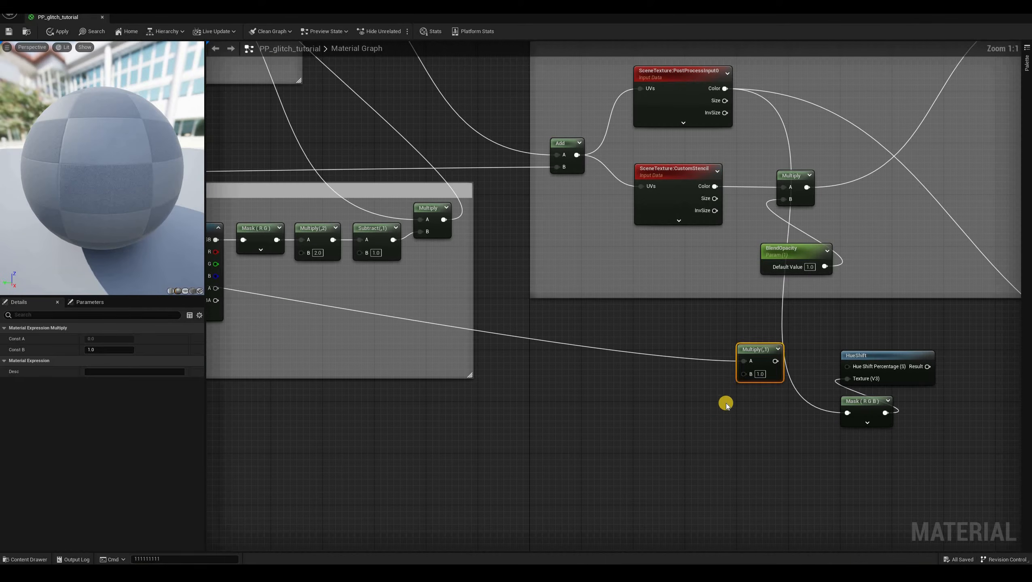
pyautogui.click(724, 410)
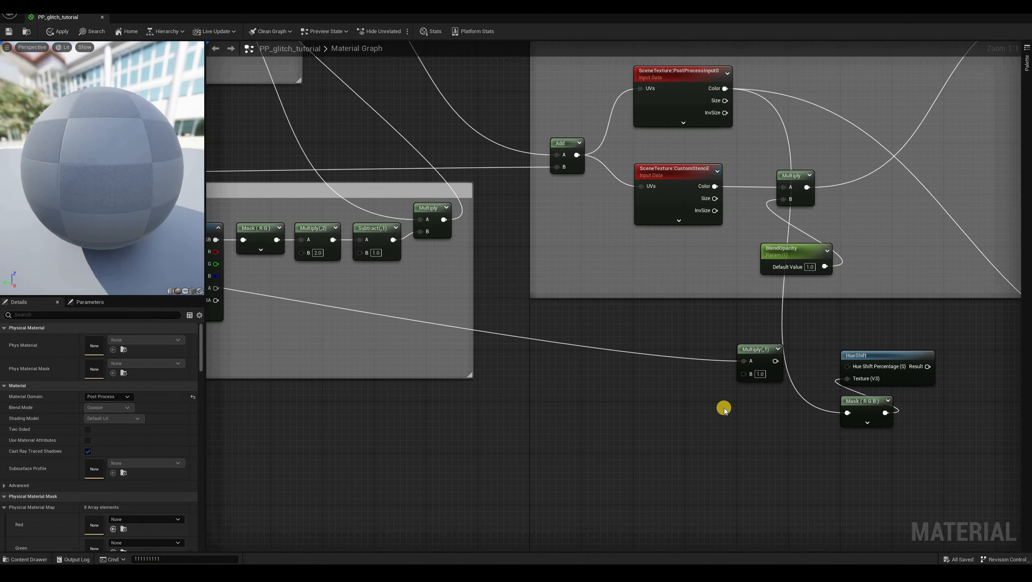
# - Add a scalar parameter named HueShiftSpeed beneath the new Multiply node, with a default value of 0.5
pyautogui.rightClick(724, 410)
pyautogui.write('as')
pyautogui.press('BackSpace')
pyautogui.press('BackSpace')
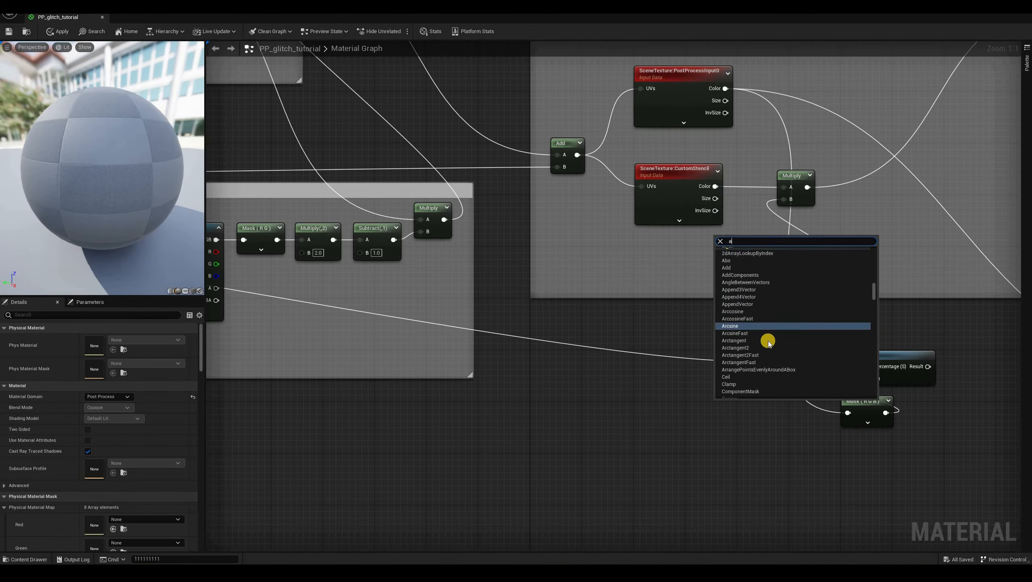
pyautogui.write('scal')
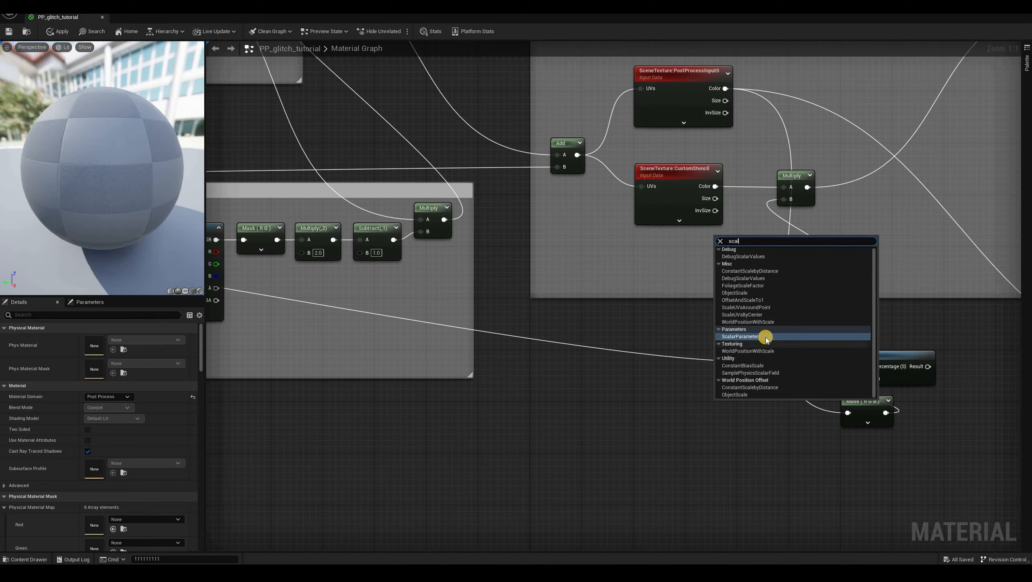
pyautogui.click(739, 336)
pyautogui.write('HueShiftSpeed')
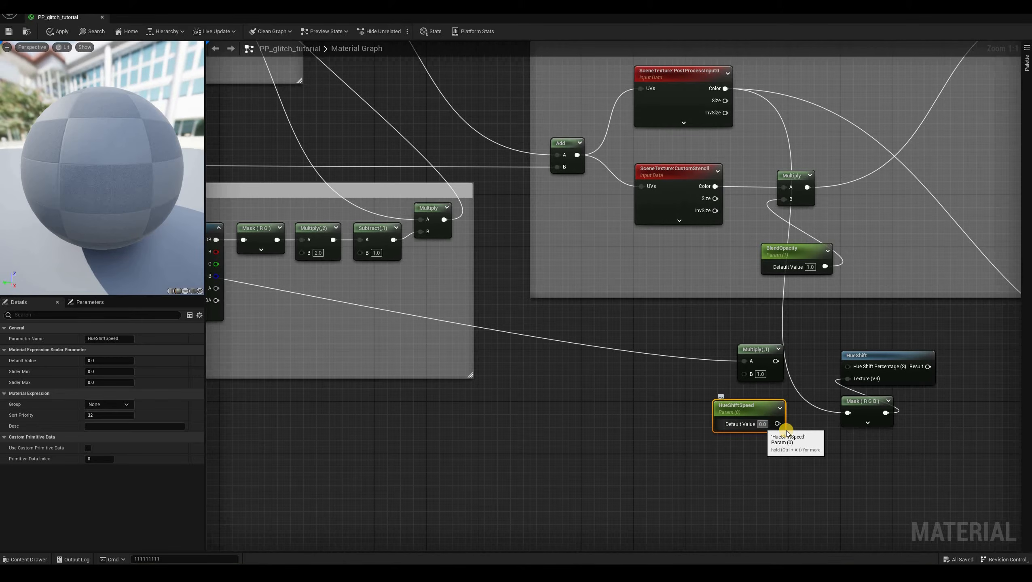
pyautogui.click(763, 425)
pyautogui.write('0')
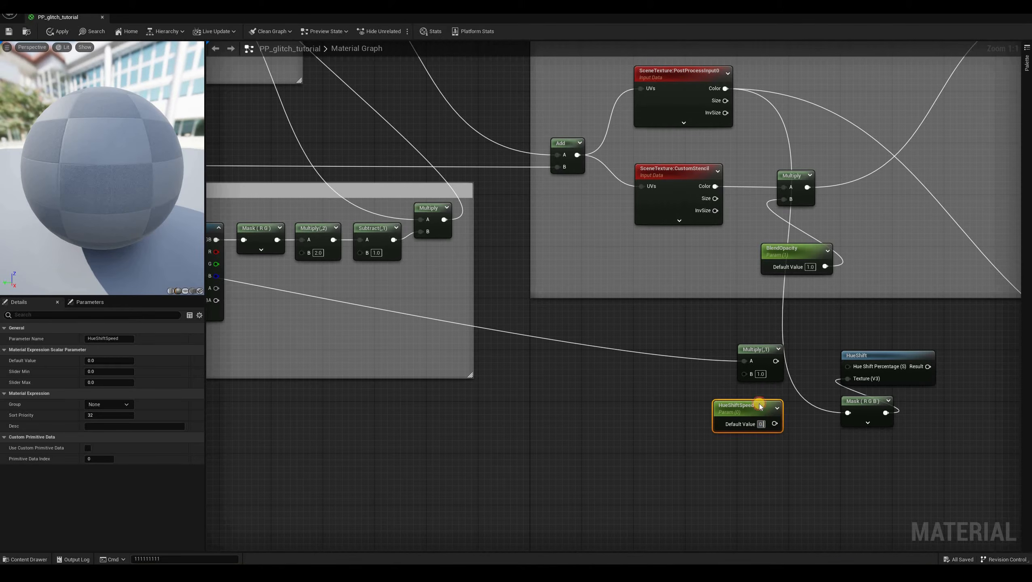
# - Connect HueShiftSpeed to the Multiply's B input and feed the product into HueShift's Hue Shift Percentage input
pyautogui.moveTo(777, 424); pyautogui.dragTo(745, 374)
pyautogui.moveTo(751, 485); pyautogui.dragTo(630, 480, button='right')
pyautogui.moveTo(647, 356); pyautogui.dragTo(679, 352)
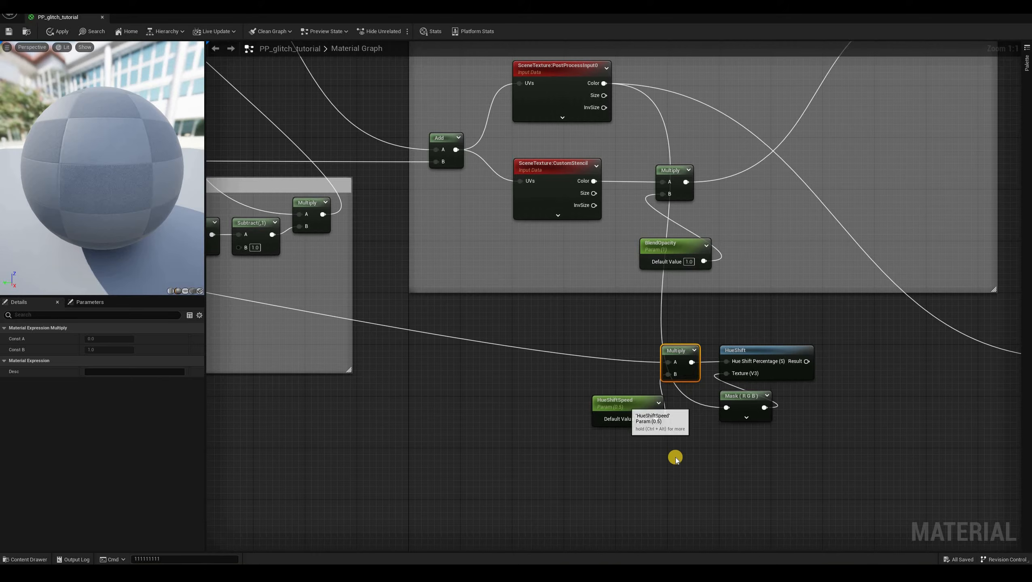
# - Place HueShiftSpeed closer beneath the Multiply node and set its default value to 5.0
pyautogui.moveTo(628, 405); pyautogui.dragTo(658, 400)
pyautogui.click(672, 415)
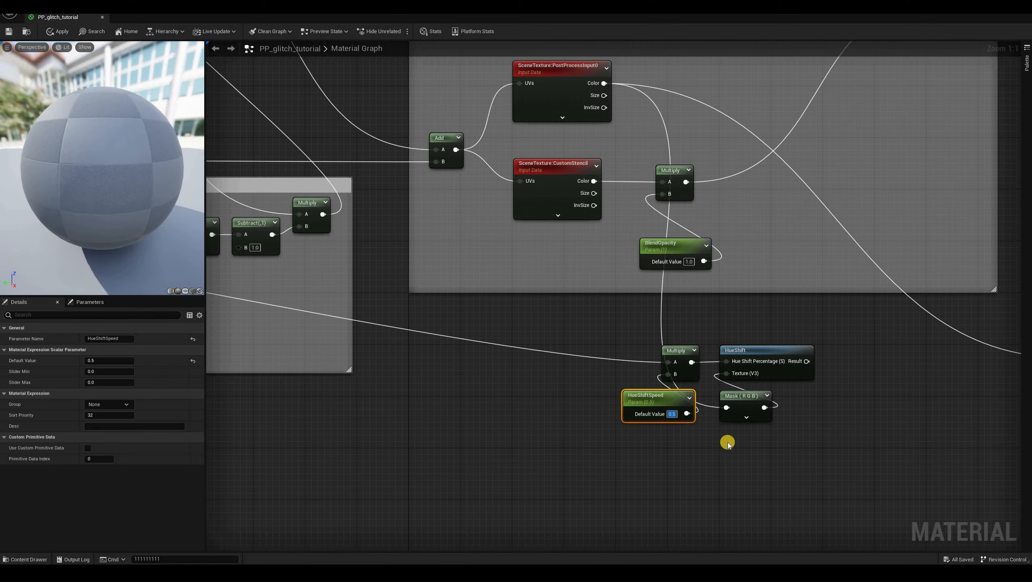
pyautogui.click(611, 422)
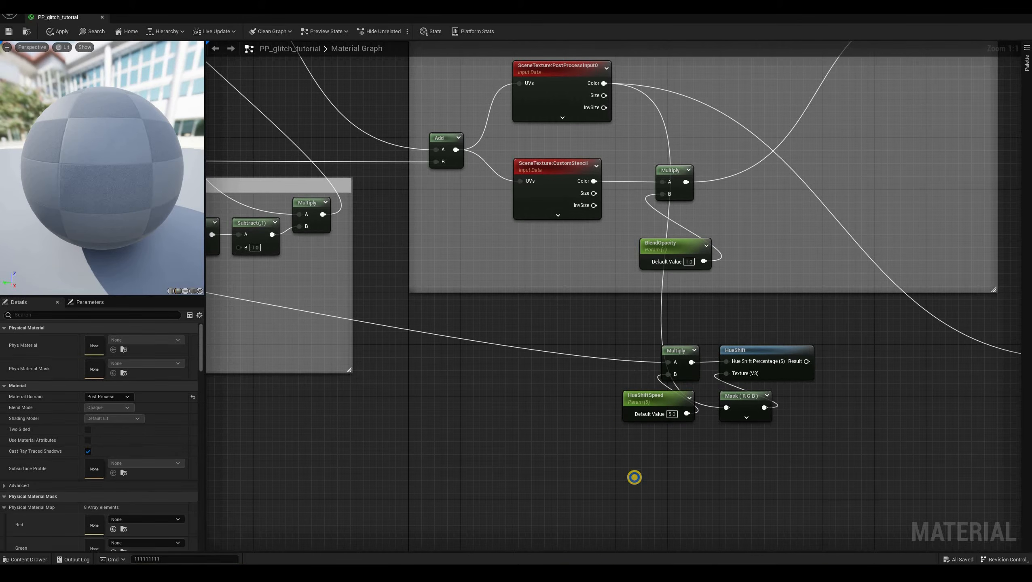
# - Connect HueShift's Result to the B input of the Final blend Lerp, and close the Stats panel
pyautogui.moveTo(634, 477); pyautogui.dragTo(458, 476, button='right')
pyautogui.moveTo(620, 413); pyautogui.dragTo(637, 479, button='right')
pyautogui.scroll(-1, 658, 440)
pyautogui.moveTo(655, 428); pyautogui.dragTo(801, 98)
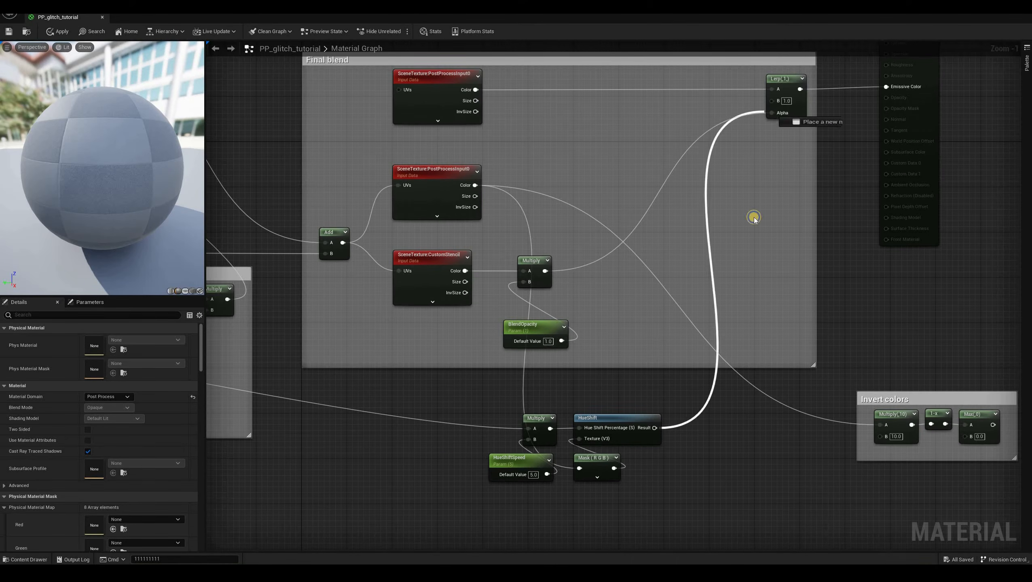
pyautogui.click(273, 443)
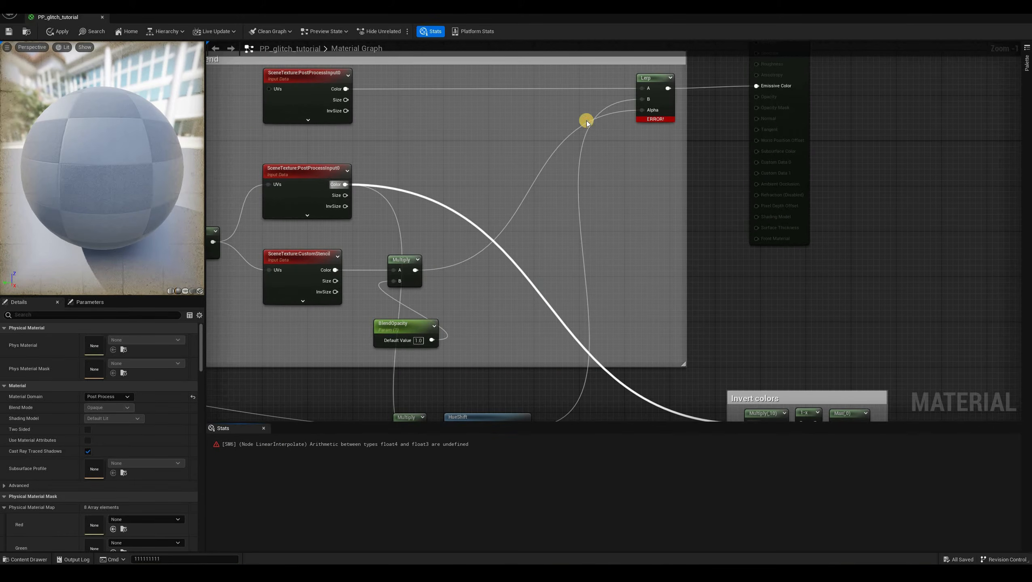
pyautogui.click(264, 428)
# - Add an AppendVector node fed at input A by HueShift's Result, and align it beside HueShift
pyautogui.moveTo(478, 373); pyautogui.dragTo(437, 272, button='right')
pyautogui.moveTo(509, 269); pyautogui.dragTo(502, 357, button='right')
pyautogui.moveTo(452, 415); pyautogui.dragTo(480, 415)
pyautogui.write('appe')
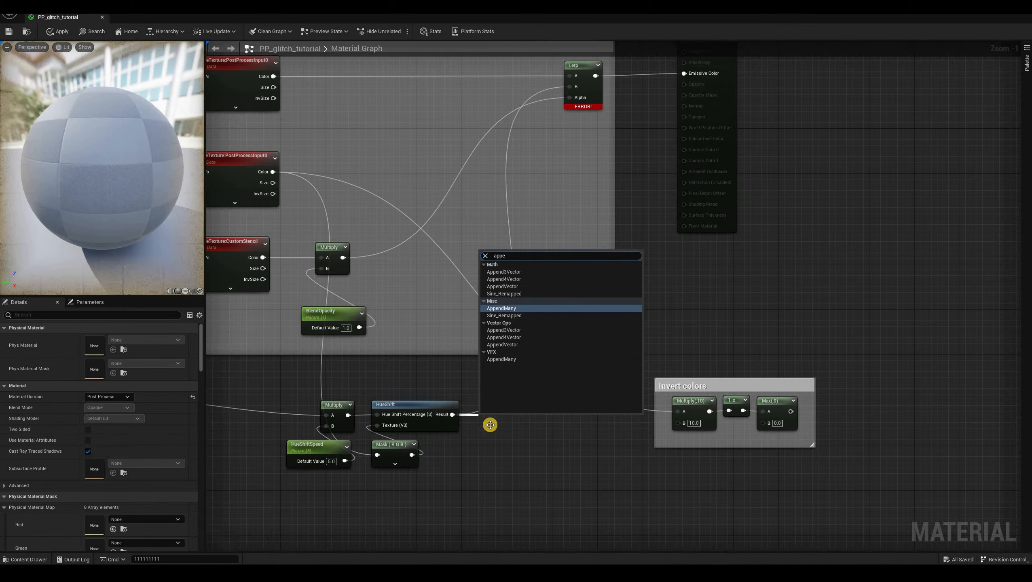
pyautogui.click(503, 287)
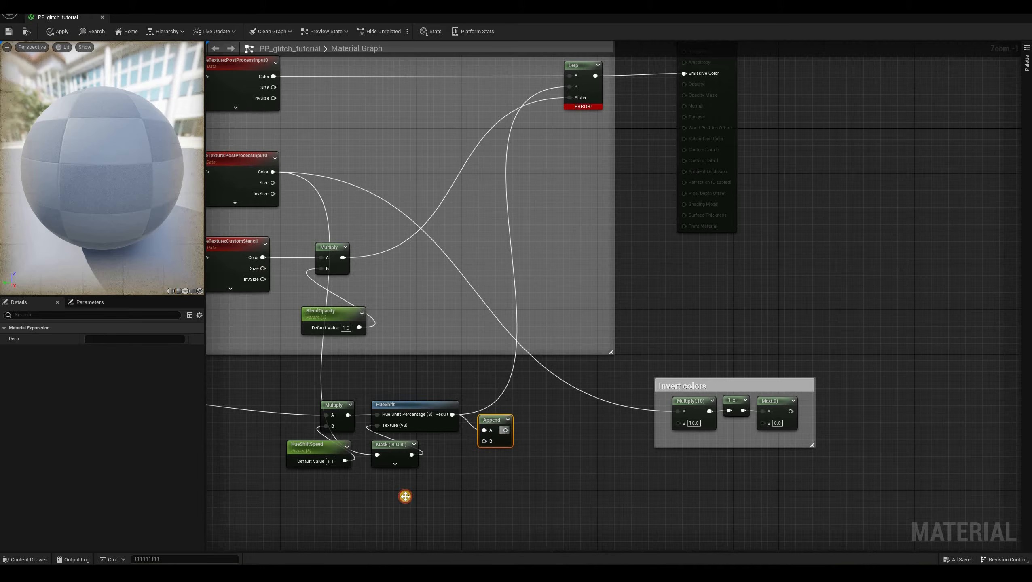
pyautogui.click(484, 421)
# - Add a Constant node with value 0.0, wire it into Append's B input, and place it beneath the RGB mask
pyautogui.press('1')
pyautogui.click(416, 515)
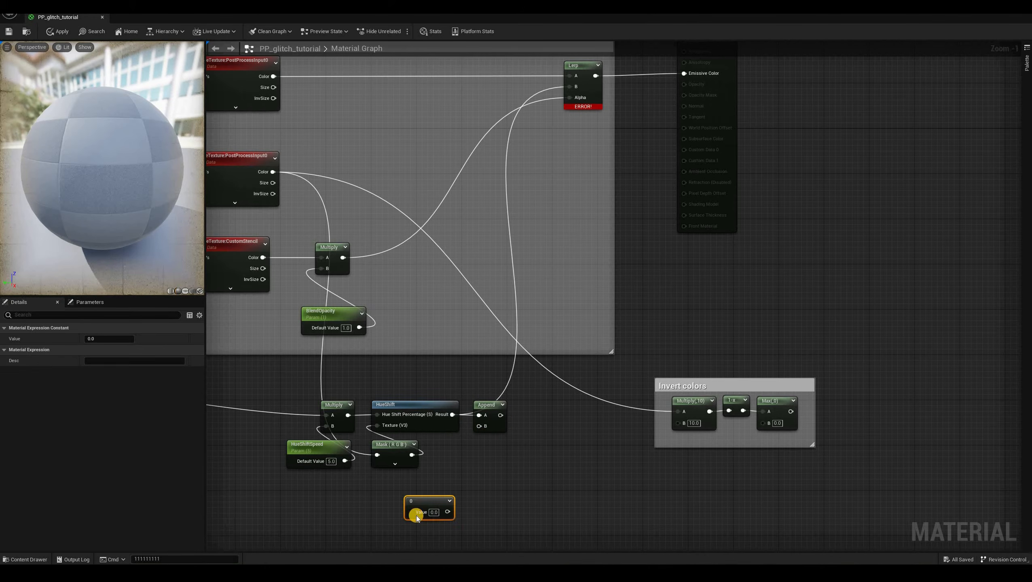
pyautogui.moveTo(448, 512); pyautogui.dragTo(480, 426)
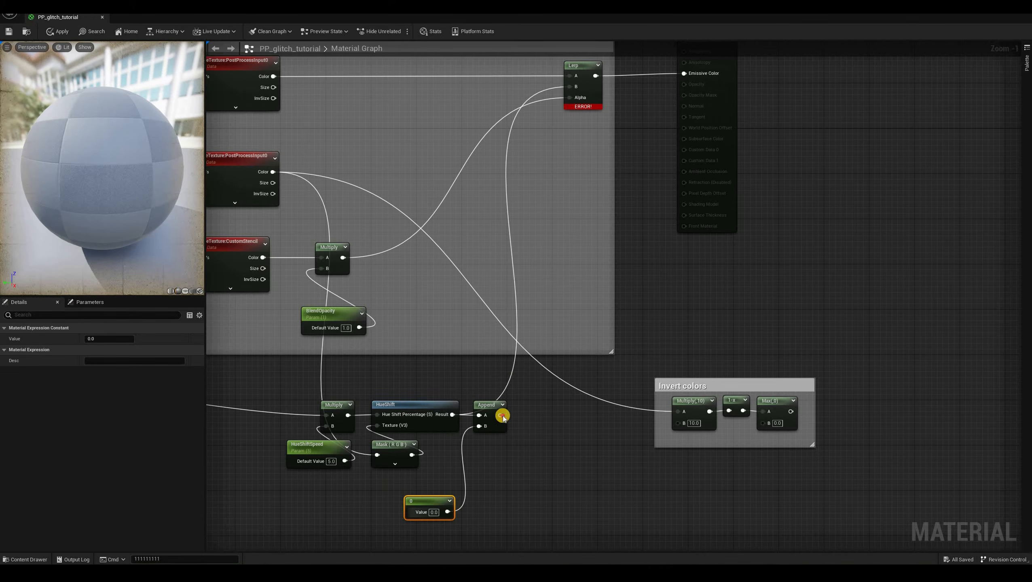
pyautogui.moveTo(531, 106); pyautogui.dragTo(563, 90)
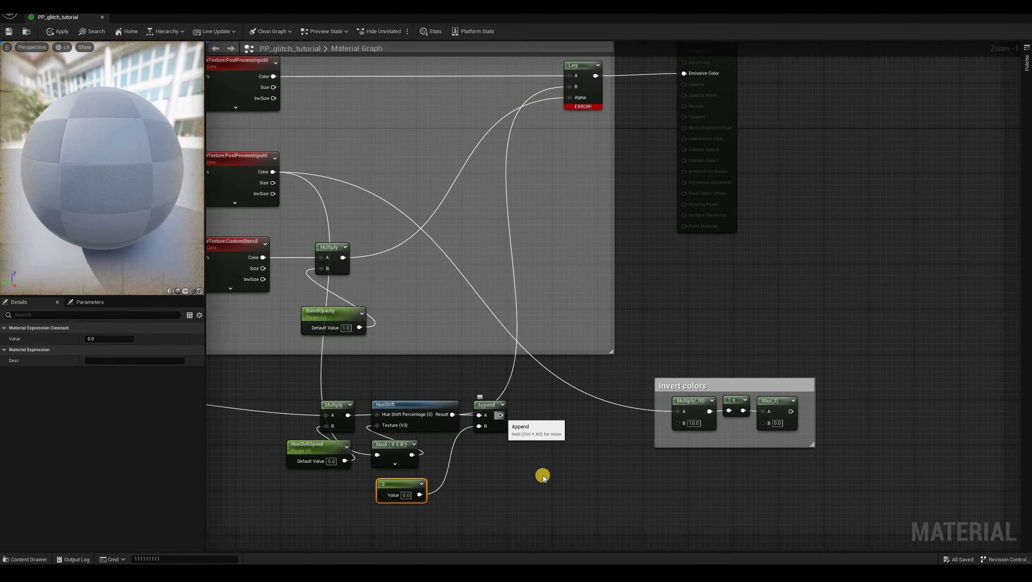
# - Connect the Append output to the Final blend Lerp's B input, and apply and save the material
pyautogui.moveTo(501, 415); pyautogui.dragTo(569, 88)
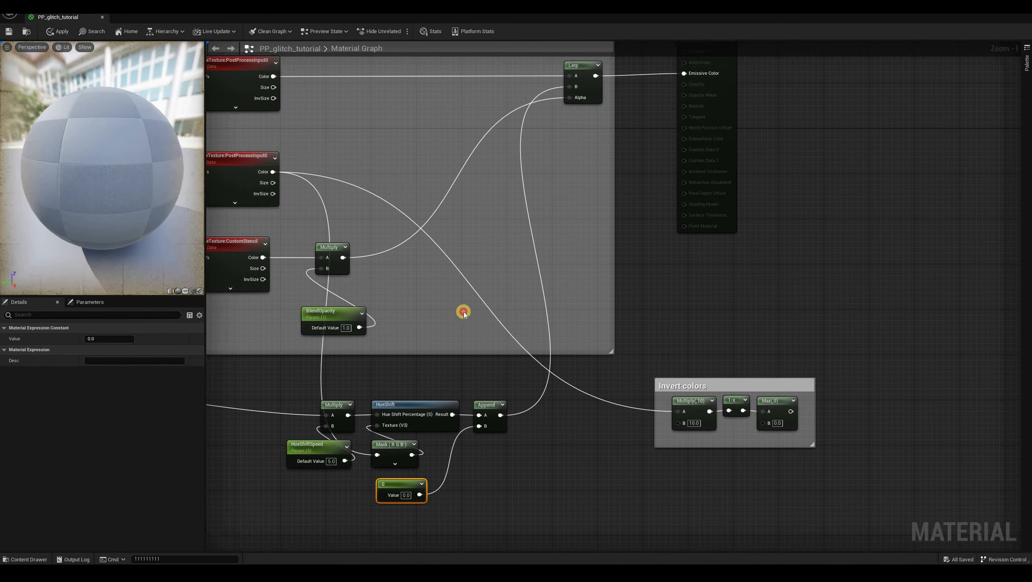
pyautogui.moveTo(463, 311); pyautogui.dragTo(601, 257, button='right')
pyautogui.scroll(1, 475, 339)
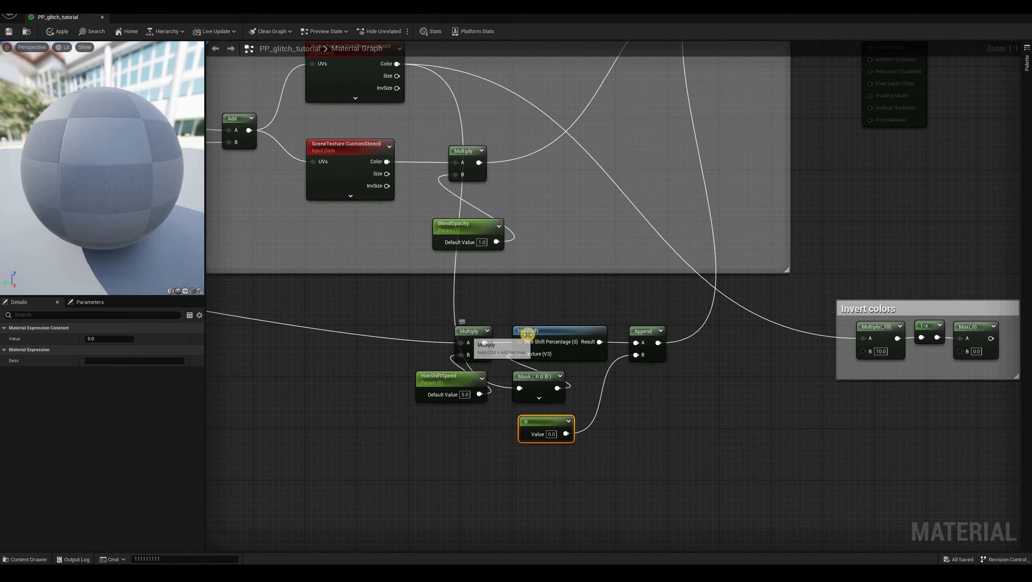
pyautogui.moveTo(475, 340); pyautogui.dragTo(481, 340)
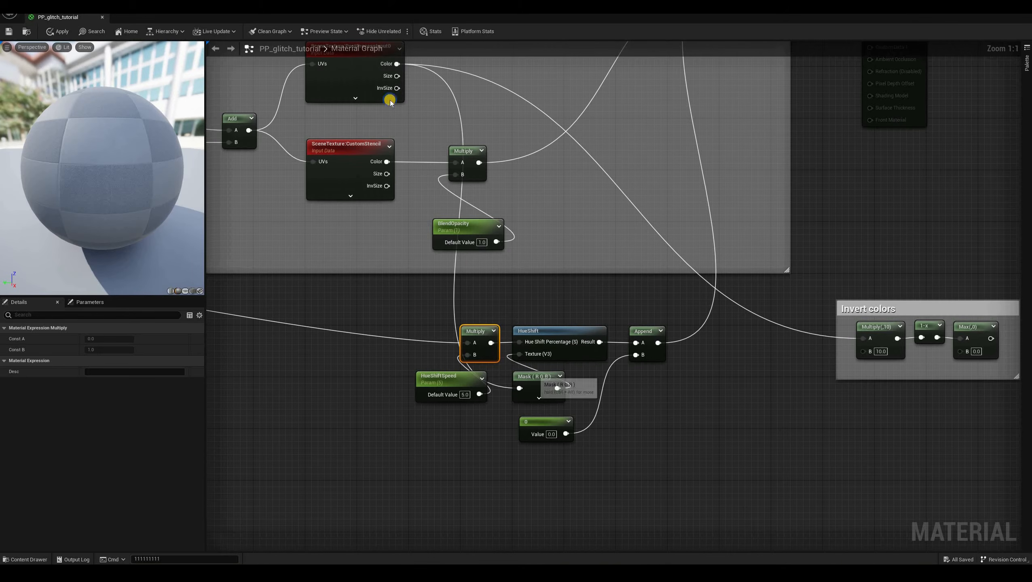
pyautogui.moveTo(405, 132); pyautogui.dragTo(409, 207, button='right')
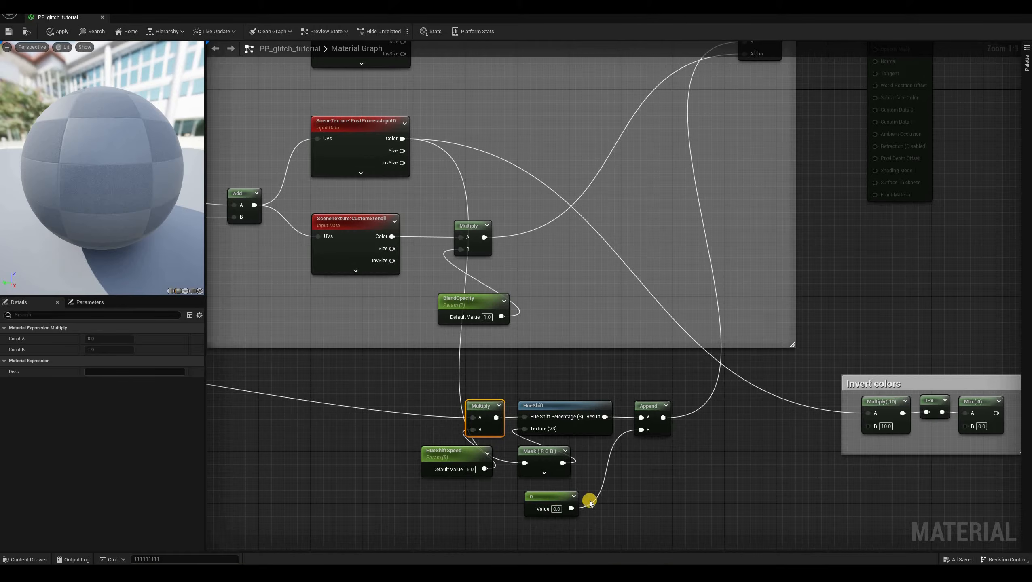
pyautogui.moveTo(531, 510); pyautogui.dragTo(525, 510)
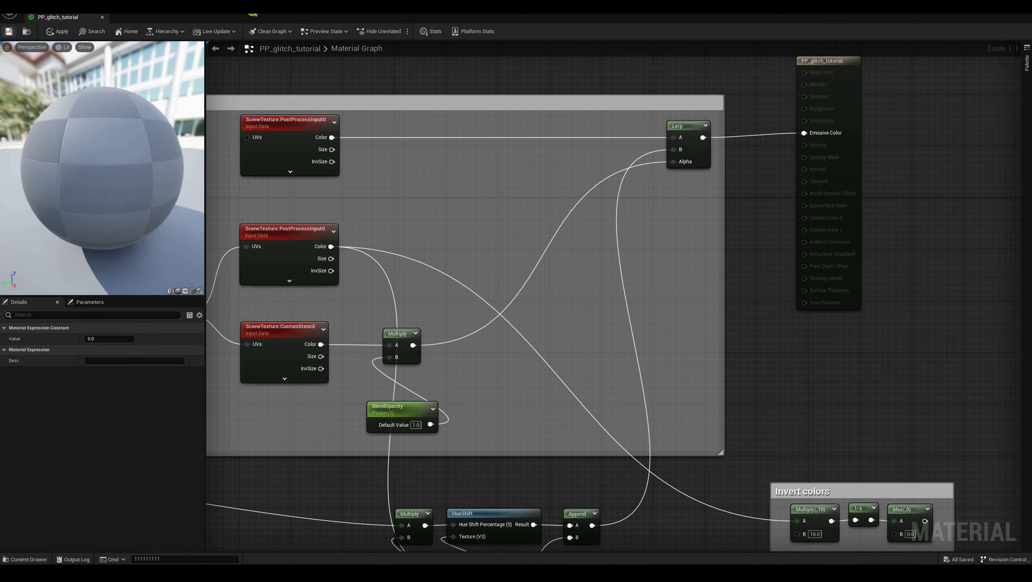
pyautogui.click(57, 32)
pyautogui.click(9, 31)
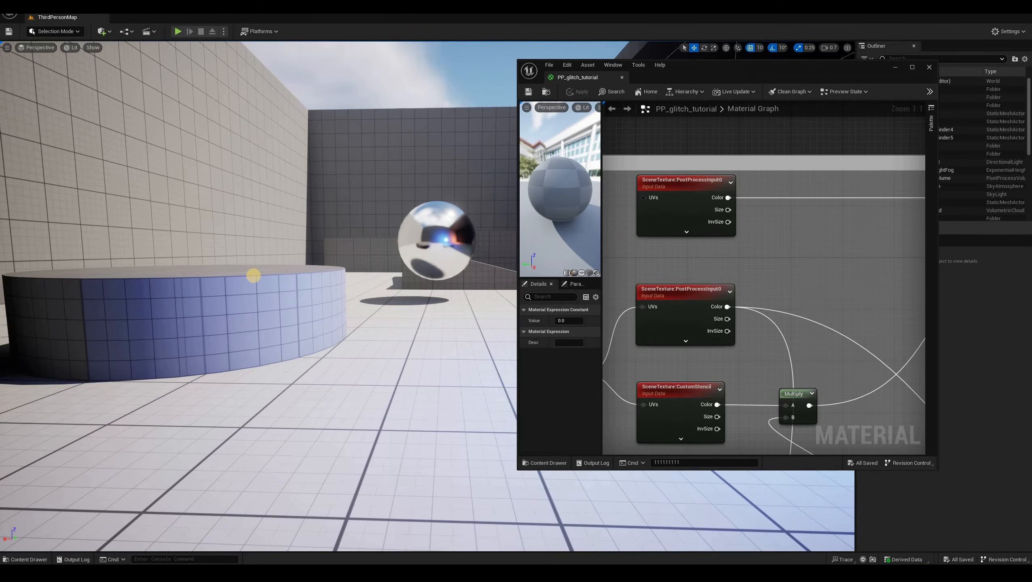
# - Play the level to examine the hue shift on the moving character, pause it for a closer look, and end the session
pyautogui.hotkey('alt', 'p')
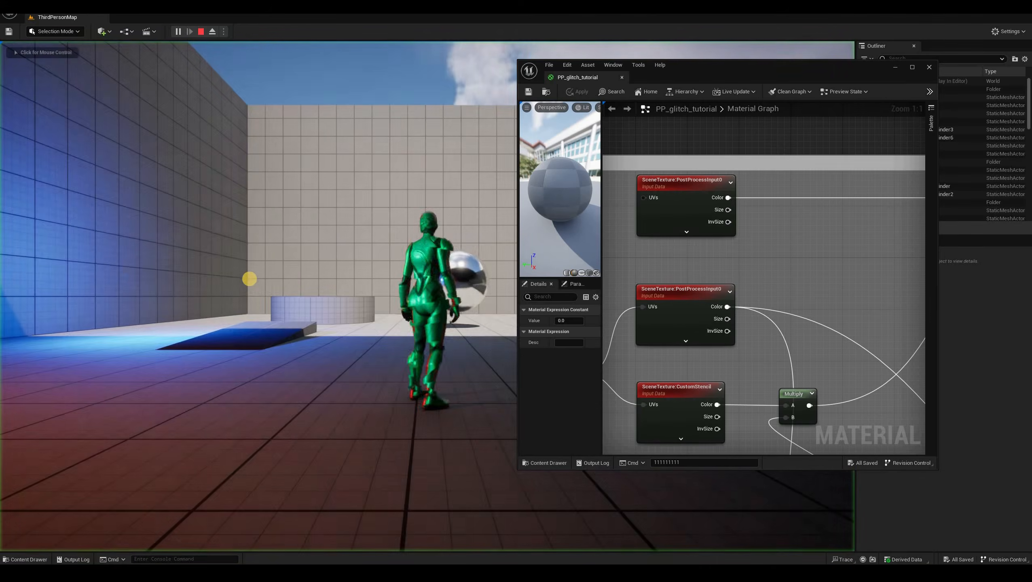
pyautogui.press('w')
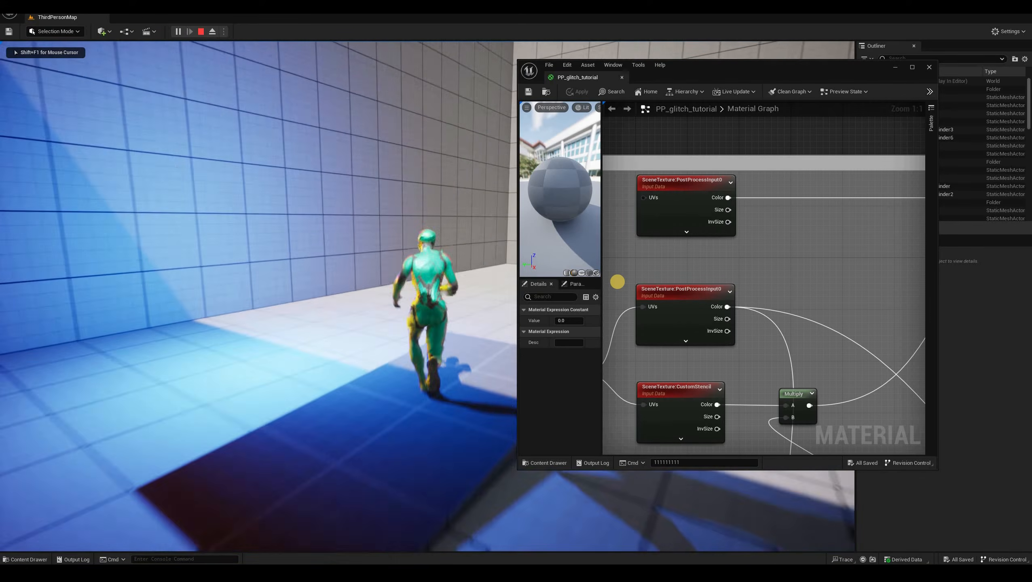
pyautogui.press('s')
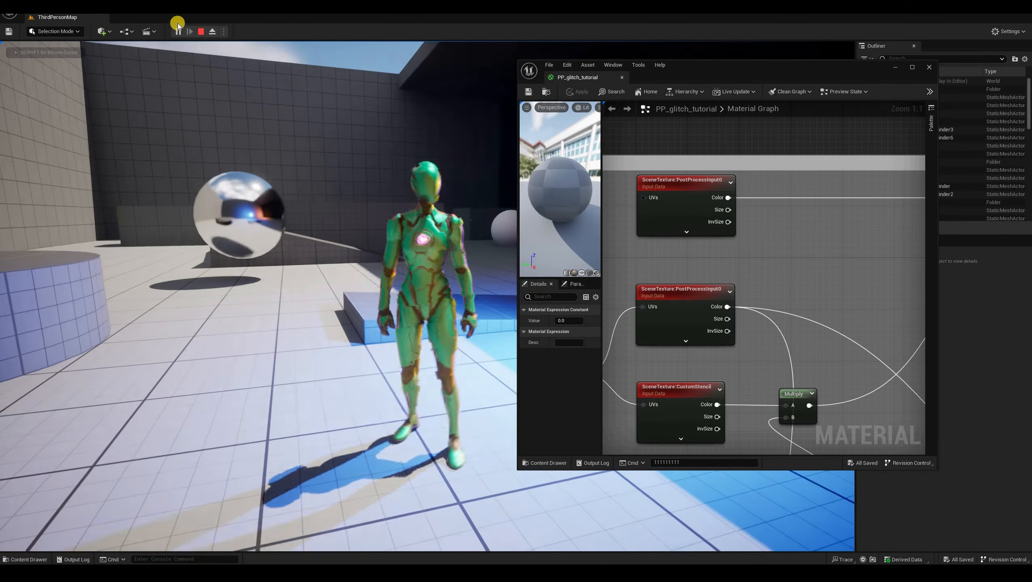
pyautogui.hotkey('shift', 'F1')
pyautogui.click(191, 32)
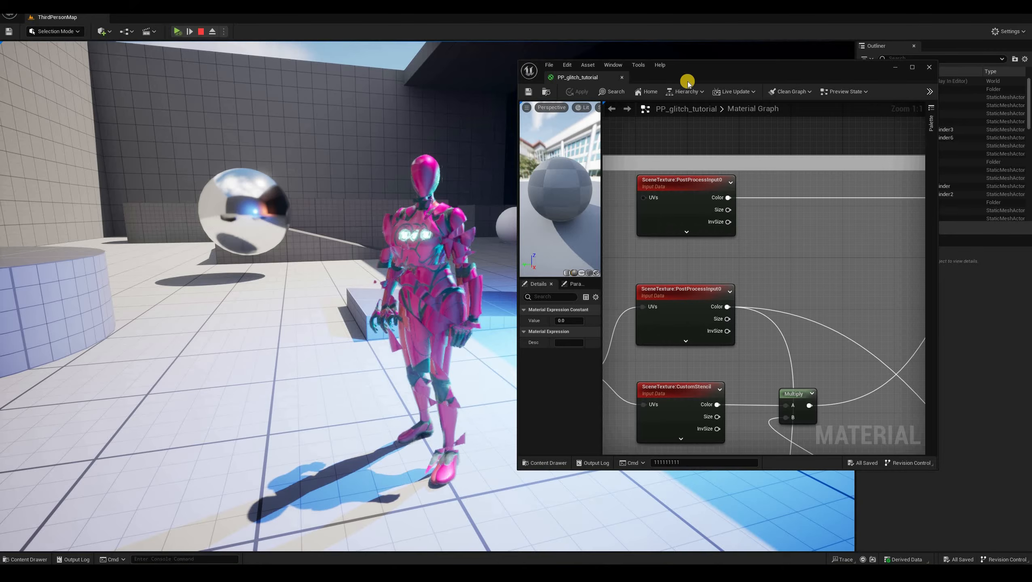
pyautogui.press('Escape')
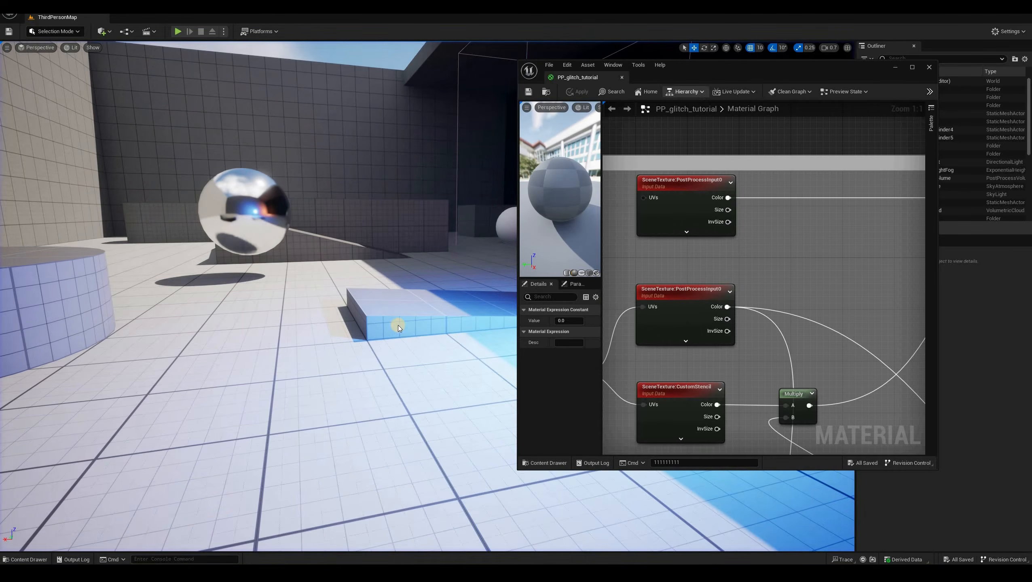
# - Maximize the material editor and add an Add node below the Wiggle box, fed at A by the shape Texture Sample's blue channel
pyautogui.doubleClick(712, 69)
pyautogui.moveTo(459, 232); pyautogui.dragTo(646, 290, button='right')
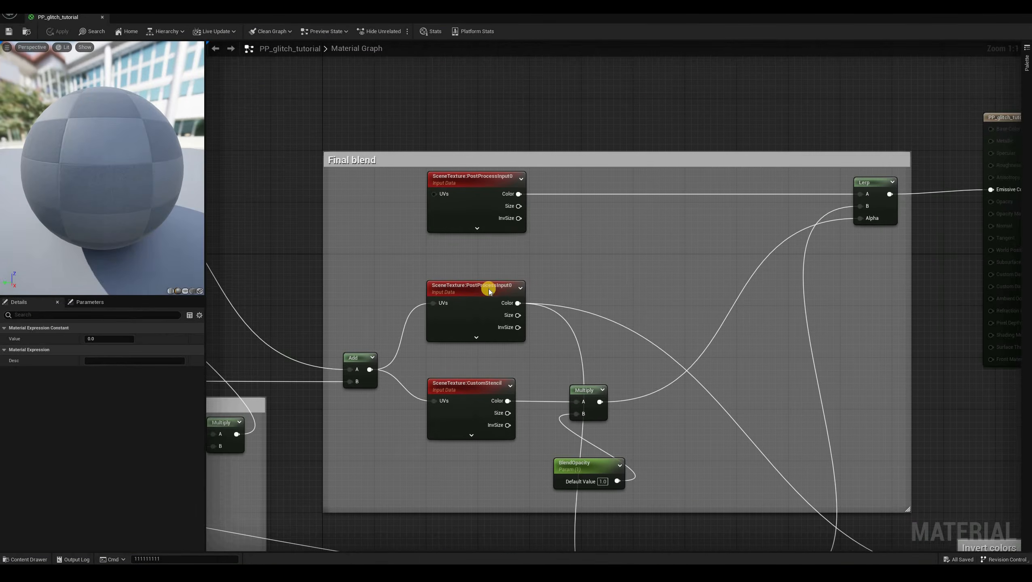
pyautogui.scroll(-1, 489, 289)
pyautogui.moveTo(346, 325); pyautogui.dragTo(601, 296, button='right')
pyautogui.scroll(-1, 444, 241)
pyautogui.moveTo(445, 244); pyautogui.dragTo(445, 221, button='right')
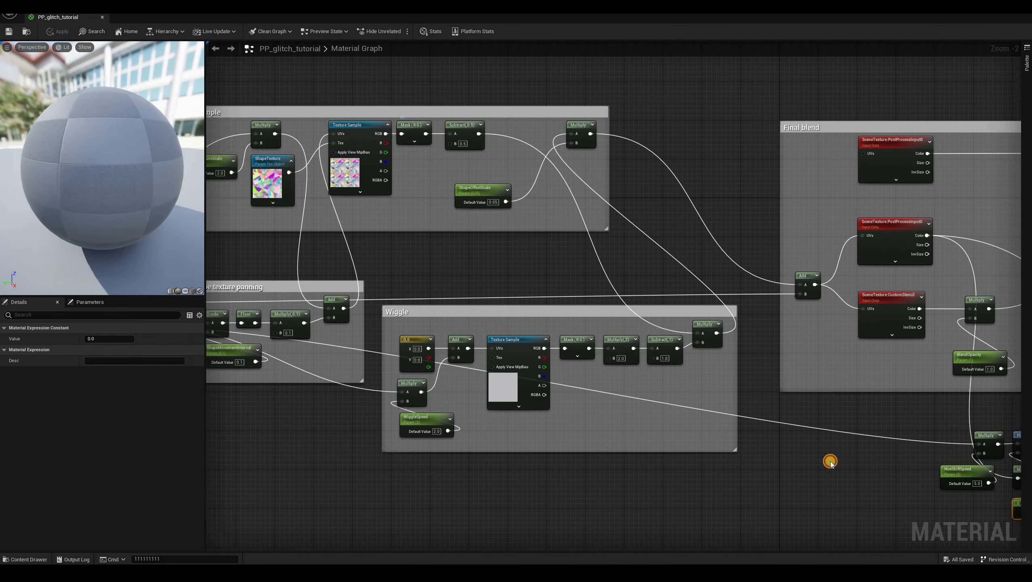
pyautogui.moveTo(385, 161); pyautogui.dragTo(830, 460)
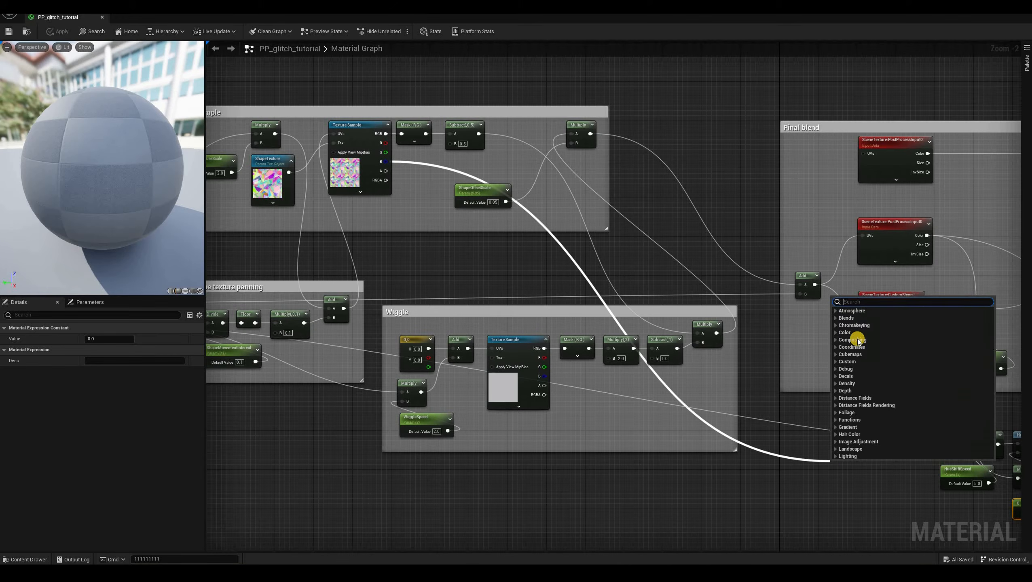
pyautogui.write('add')
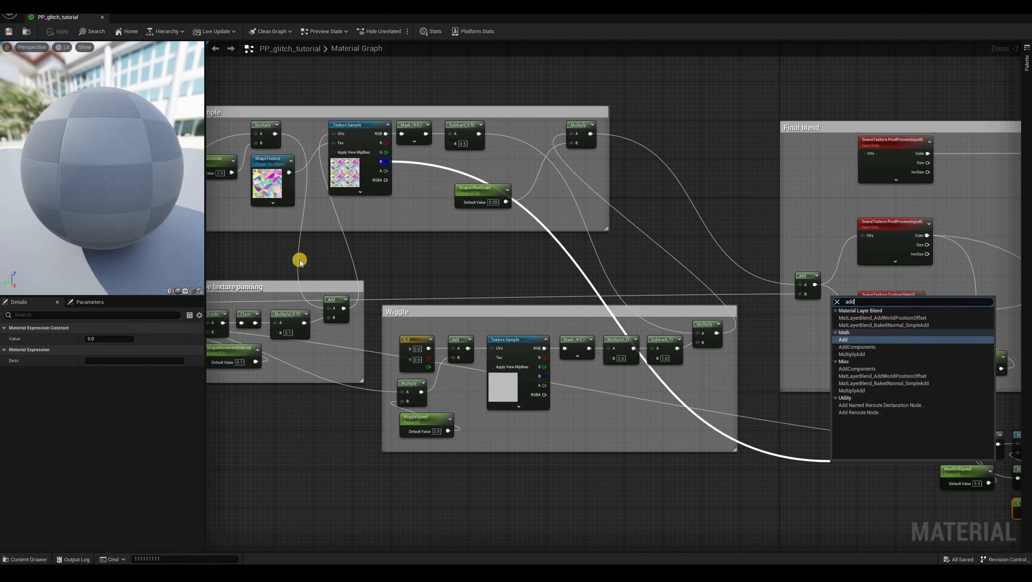
pyautogui.press('Return')
pyautogui.moveTo(661, 515); pyautogui.dragTo(809, 447, button='right')
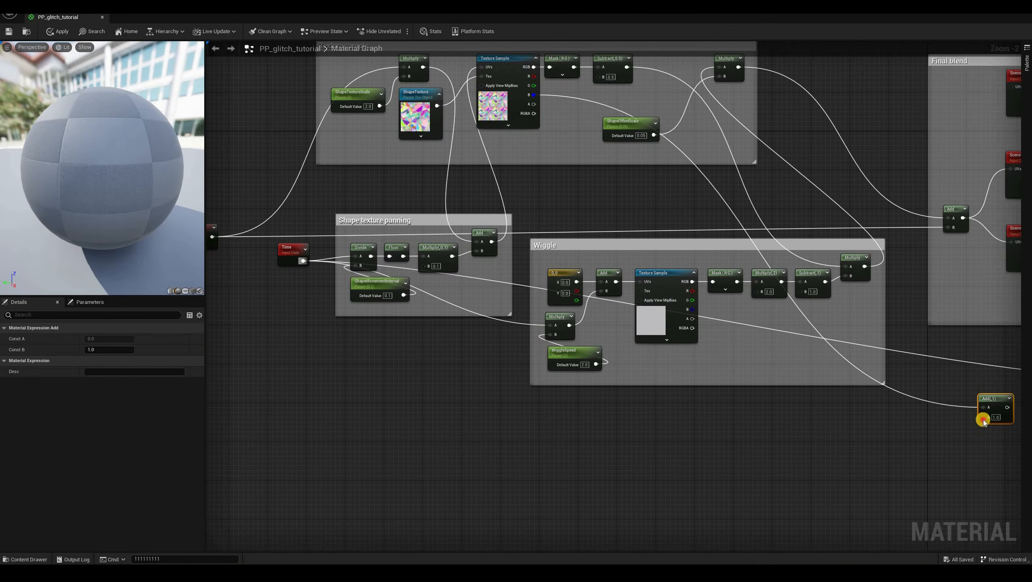
# - Wire the Time node into the B input of the new Add node below the Wiggle box
pyautogui.moveTo(983, 420); pyautogui.dragTo(303, 261)
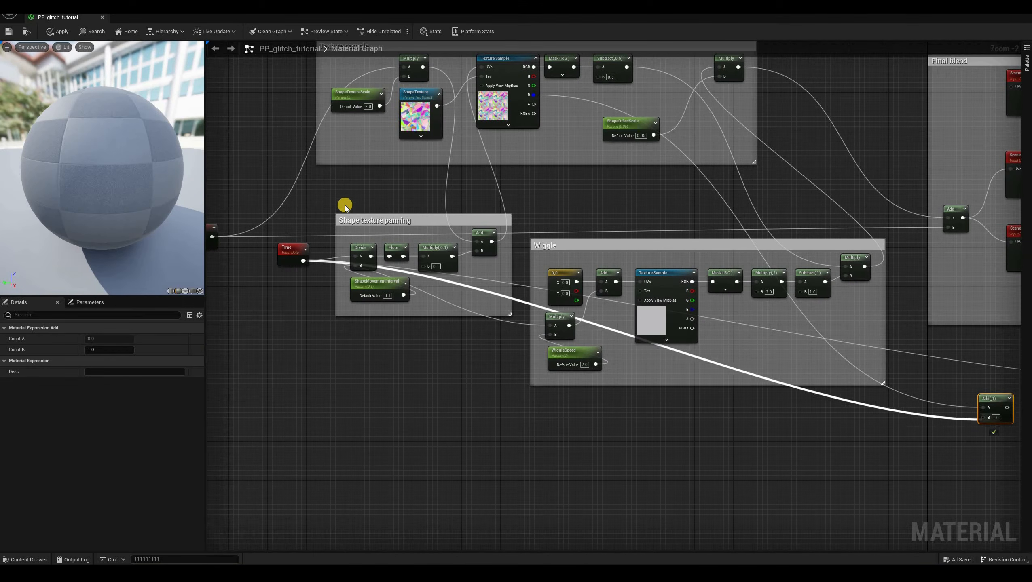
pyautogui.moveTo(895, 444); pyautogui.dragTo(711, 552, button='right')
pyautogui.scroll(2, 299, 212)
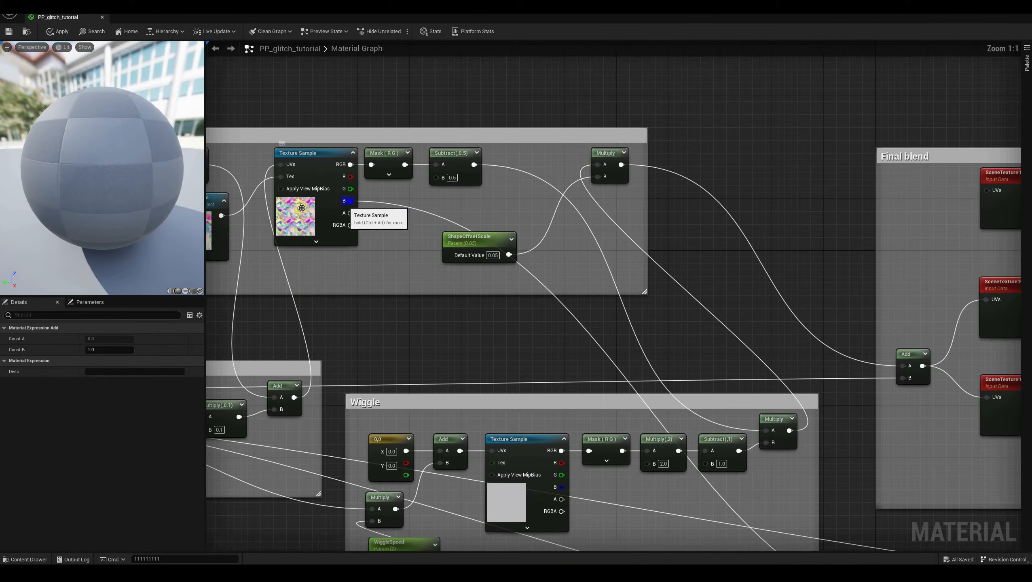
pyautogui.click(290, 221)
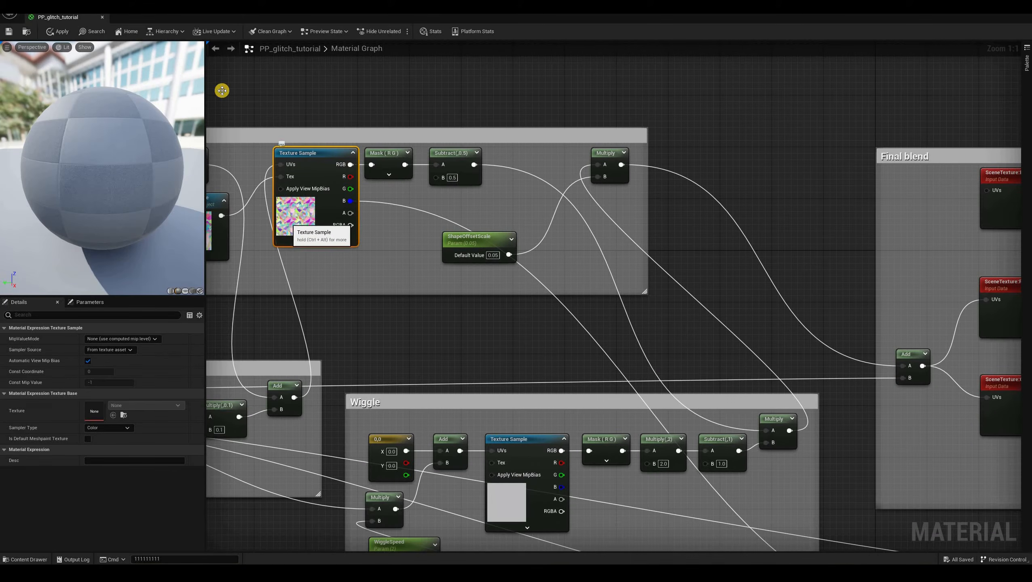
pyautogui.moveTo(324, 303); pyautogui.dragTo(449, 300, button='right')
pyautogui.moveTo(573, 349); pyautogui.dragTo(358, 238, button='right')
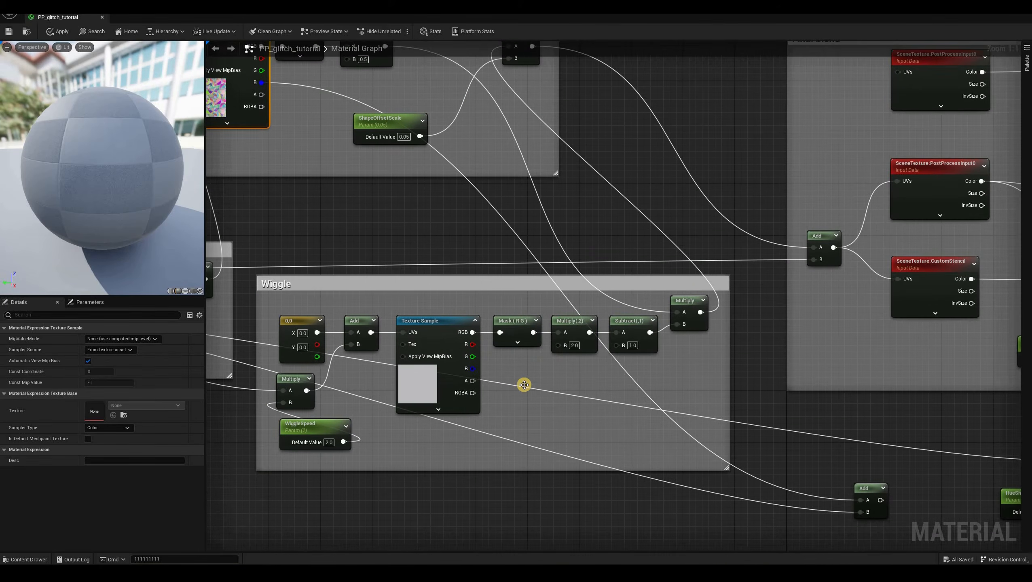
pyautogui.moveTo(488, 242); pyautogui.dragTo(283, 145, button='right')
pyautogui.moveTo(613, 339); pyautogui.dragTo(466, 323, button='right')
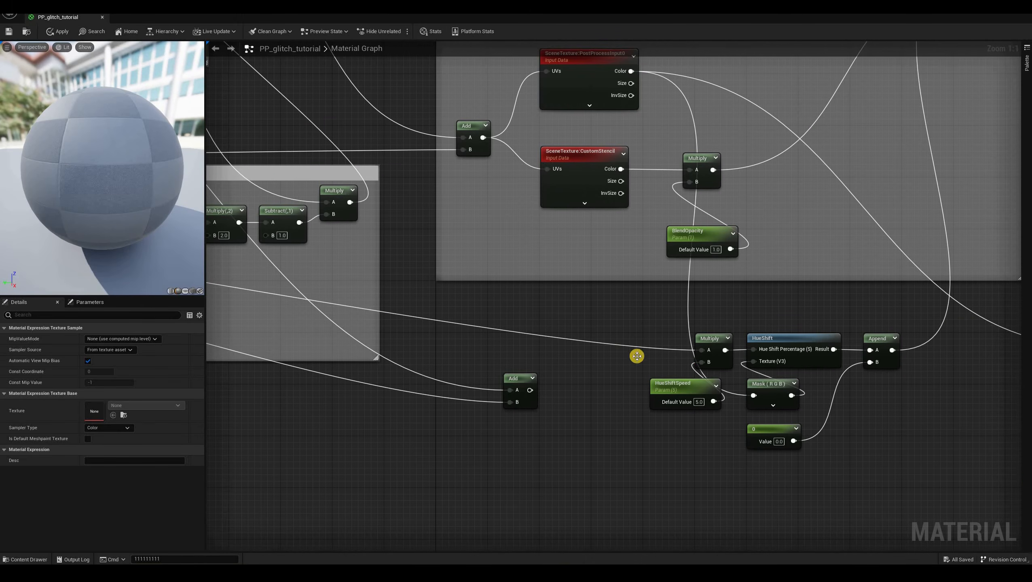
# - Place the Add node beside the hue shift Multiply, feeding its A input, and apply and save the material
pyautogui.moveTo(518, 378); pyautogui.dragTo(664, 340)
pyautogui.click(66, 30)
pyautogui.moveTo(571, 305); pyautogui.dragTo(389, 309, button='right')
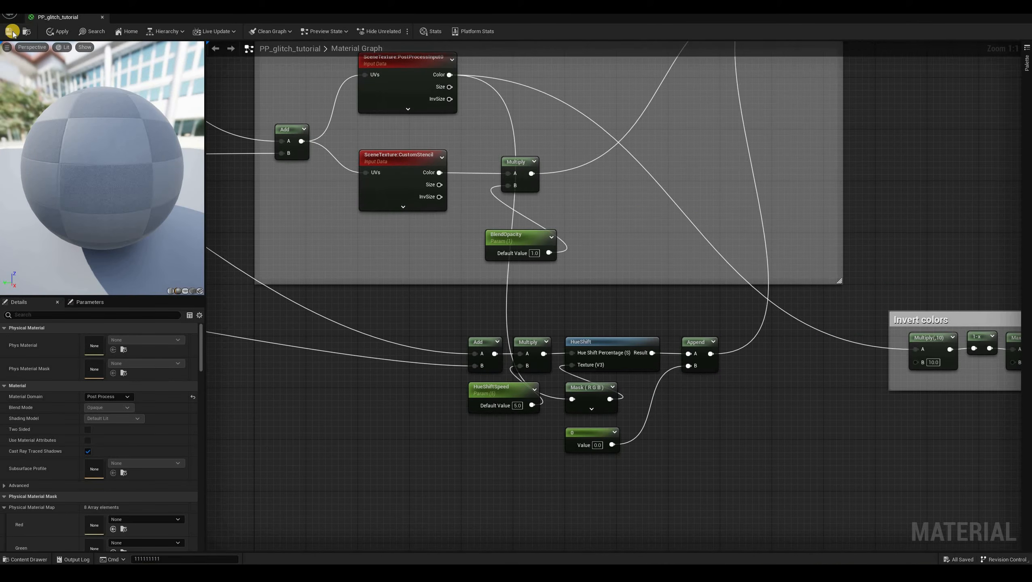
pyautogui.click(58, 32)
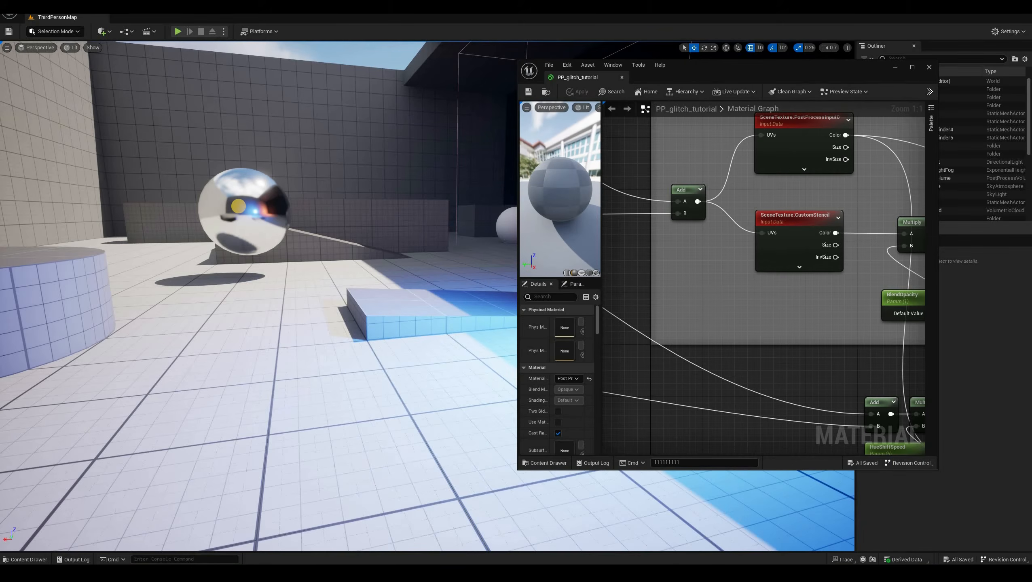
# - Play the level and run the character around to examine the shape-varied hue shift
pyautogui.click(177, 31)
pyautogui.press('w')
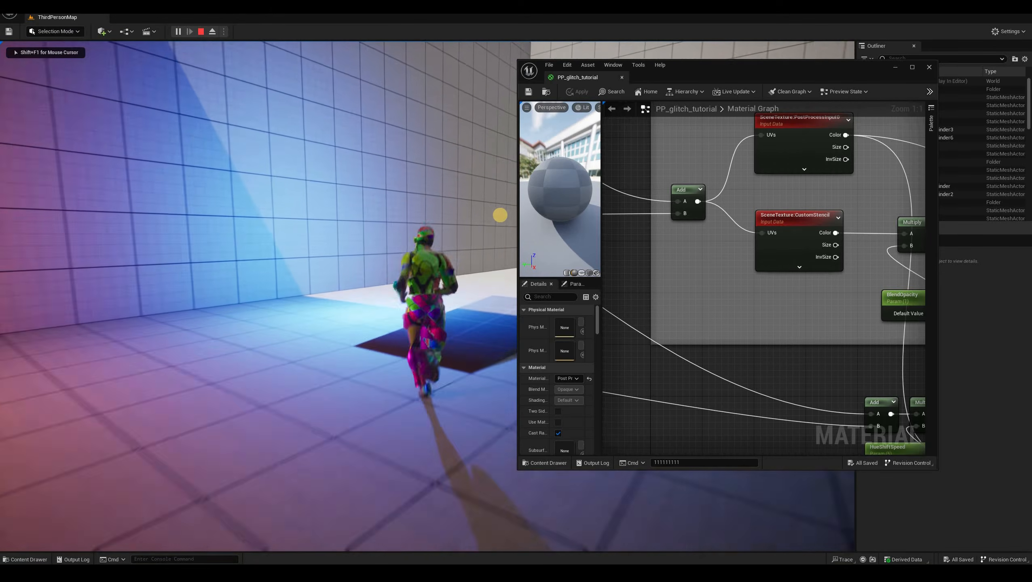
pyautogui.press('d')
pyautogui.press('s')
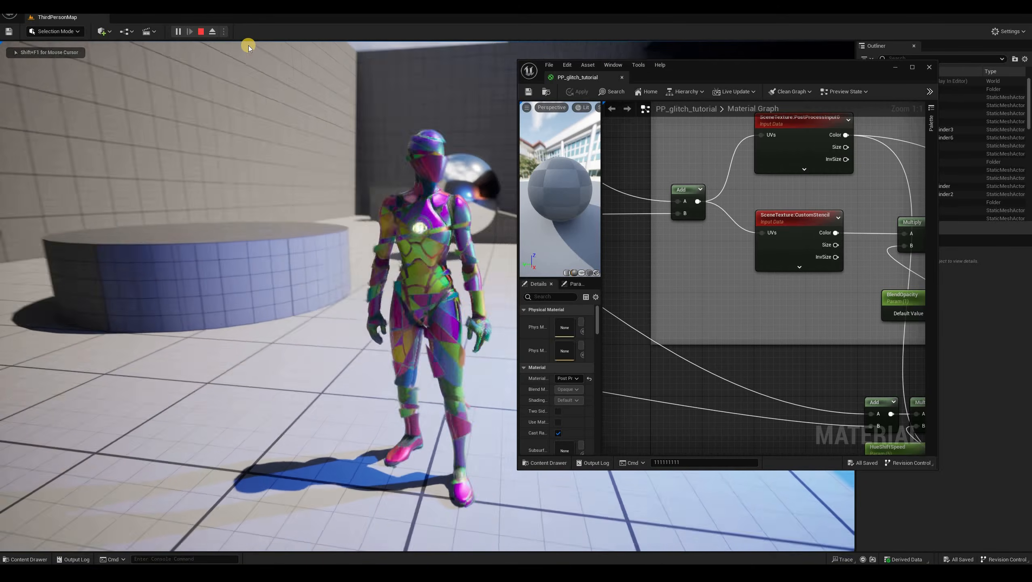
pyautogui.hotkey('shift', 'F1')
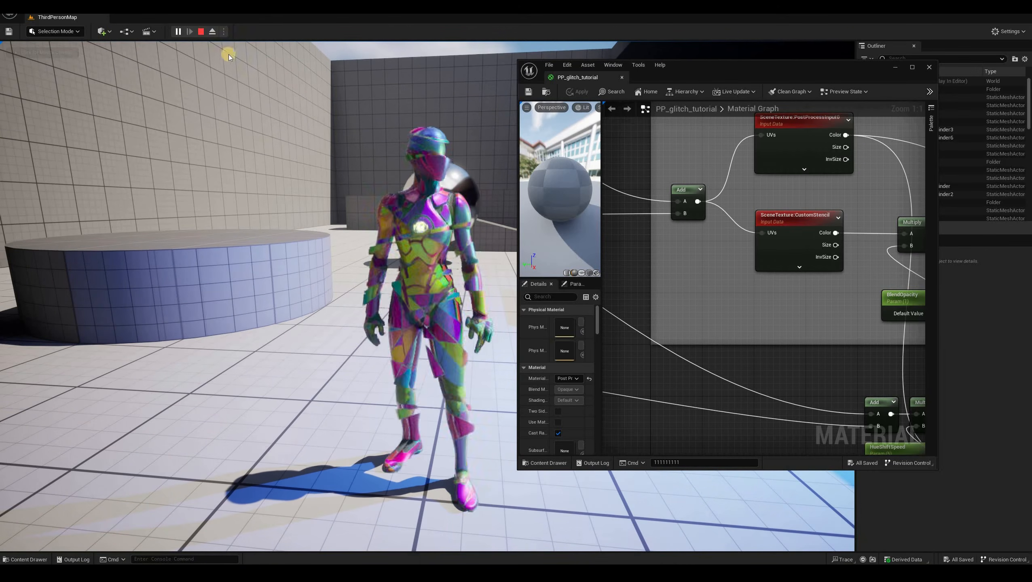
# - Pause the play session, advance it by single frames to examine the shape colors on the character, and end it
pyautogui.press('Pause')
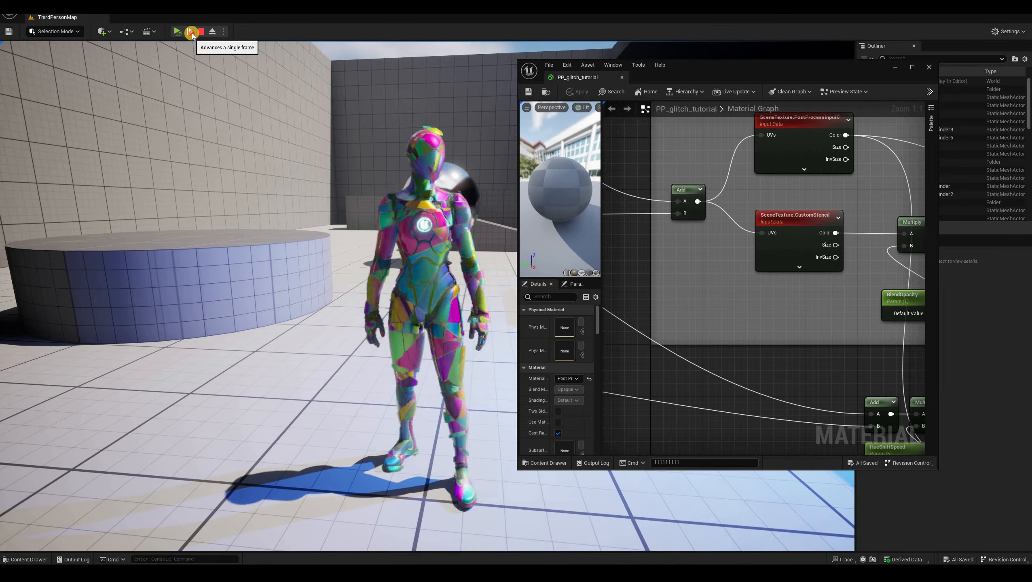
pyautogui.click(191, 32)
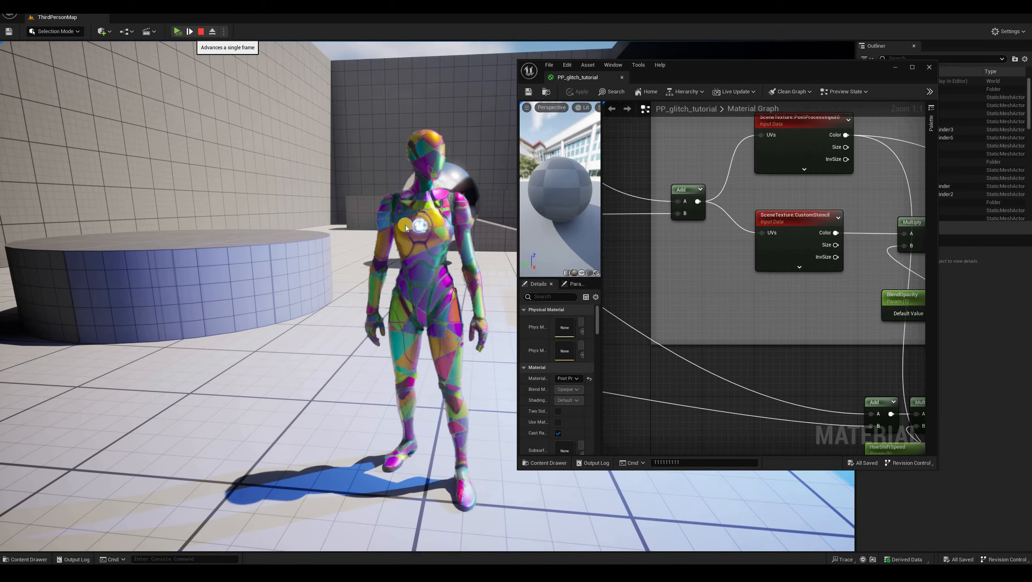
pyautogui.click(189, 33)
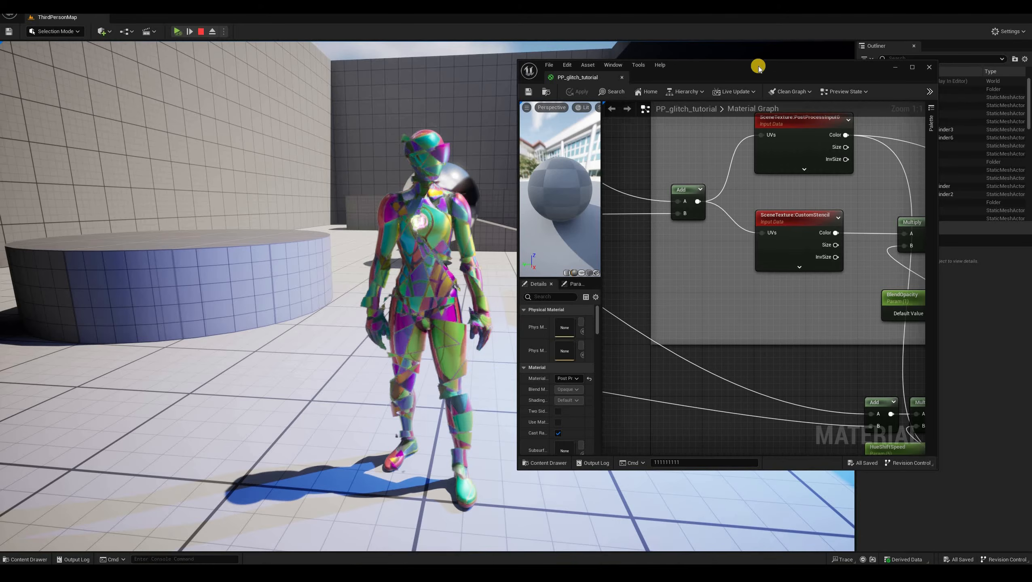
pyautogui.click(482, 360)
pyautogui.press('Escape')
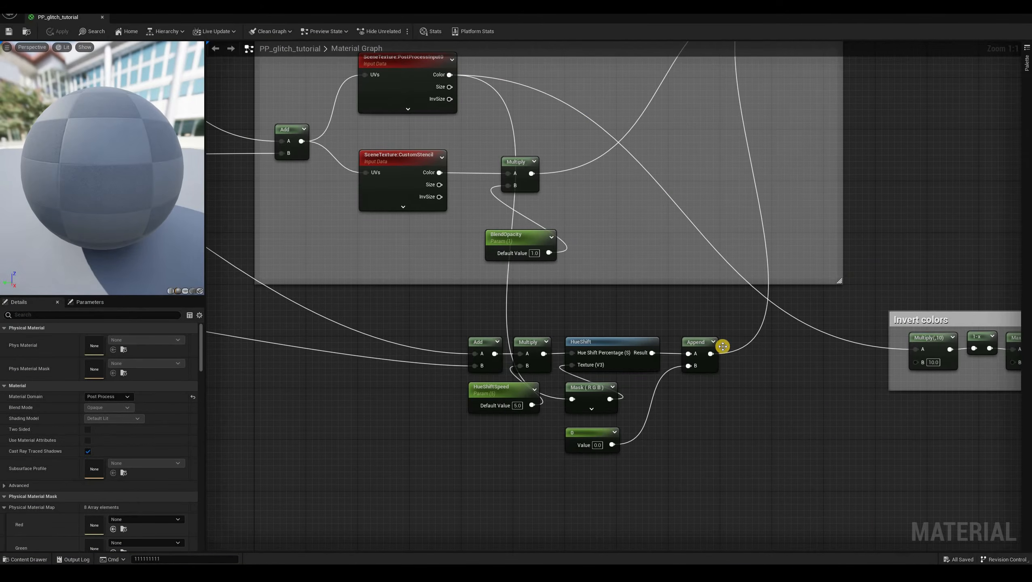
# - Delete the Invert colors comment box together with the nodes inside it
pyautogui.moveTo(748, 464); pyautogui.dragTo(407, 315)
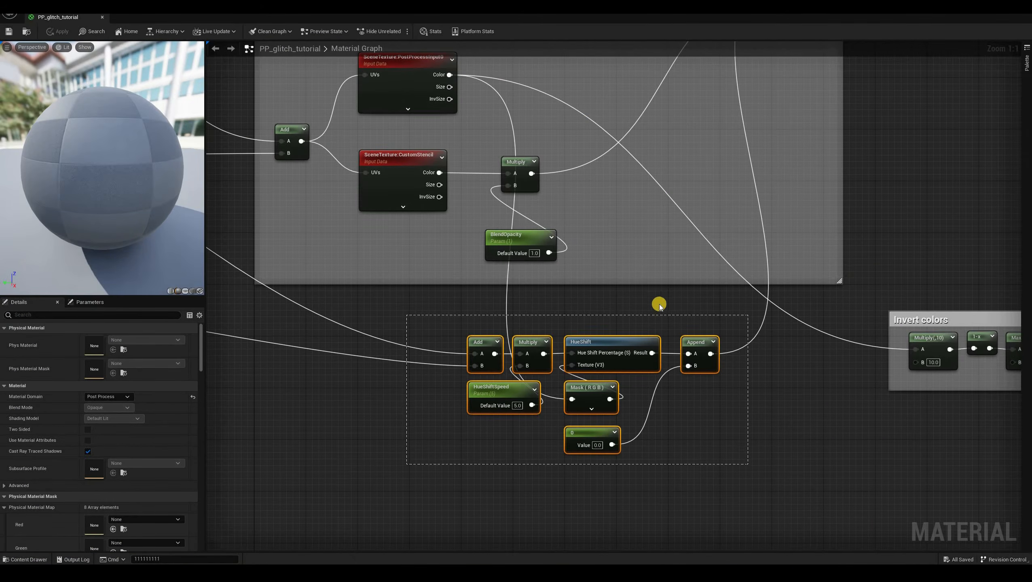
pyautogui.moveTo(883, 260); pyautogui.dragTo(674, 246, button='right')
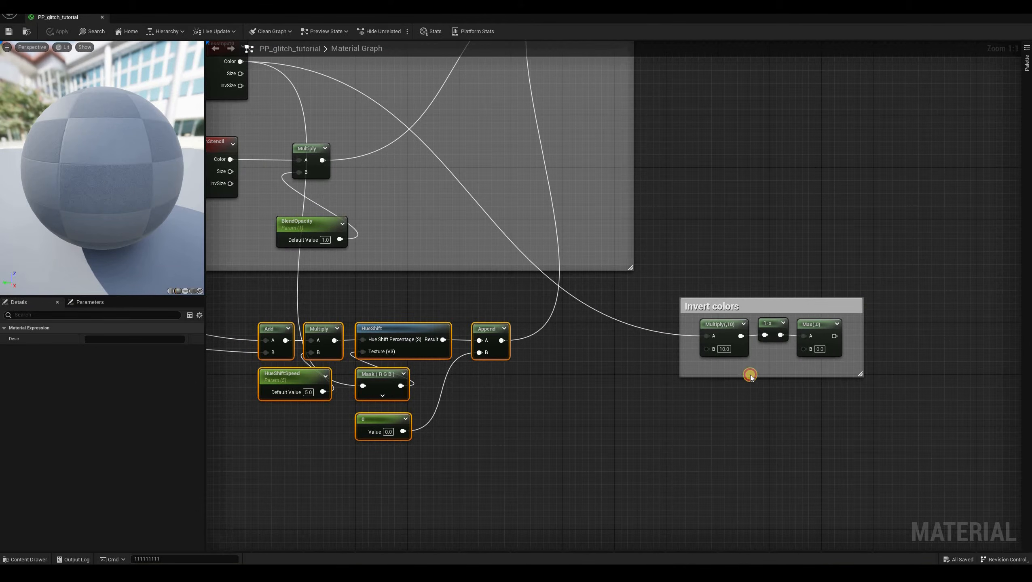
pyautogui.moveTo(889, 272); pyautogui.dragTo(673, 410)
pyautogui.click(399, 481)
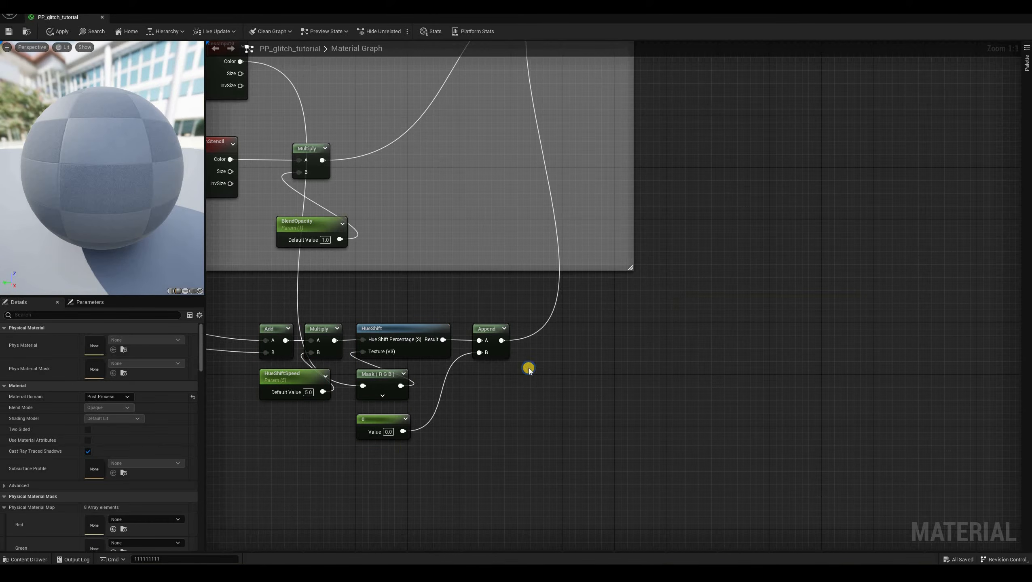
# - Group the hue shift nodes in a comment box titled "Hue shifting" and apply the material
pyautogui.moveTo(528, 367); pyautogui.dragTo(595, 337, button='right')
pyautogui.moveTo(726, 487); pyautogui.dragTo(396, 289)
pyautogui.moveTo(458, 313); pyautogui.dragTo(598, 332, button='right')
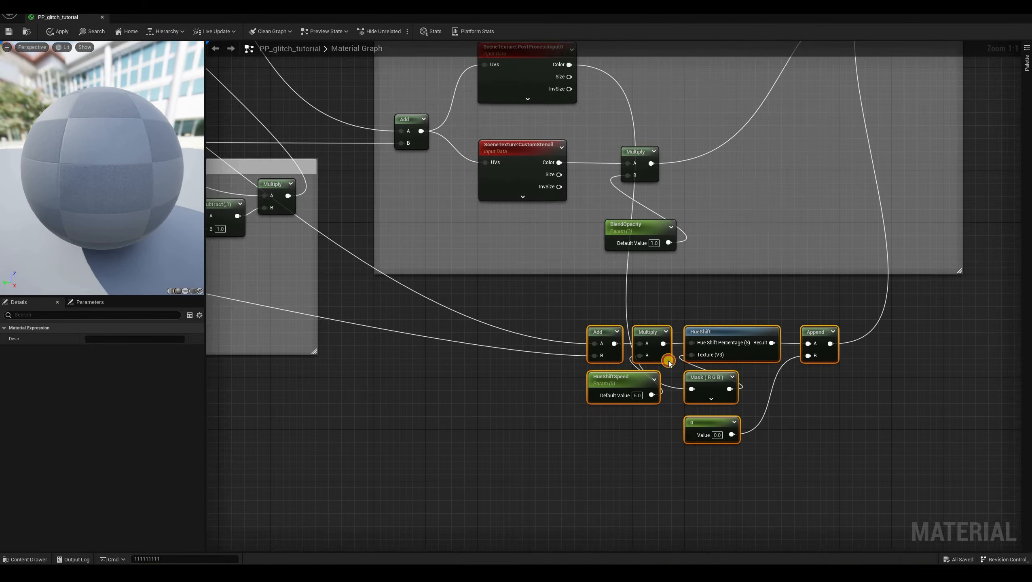
pyautogui.rightClick(599, 331)
pyautogui.click(646, 383)
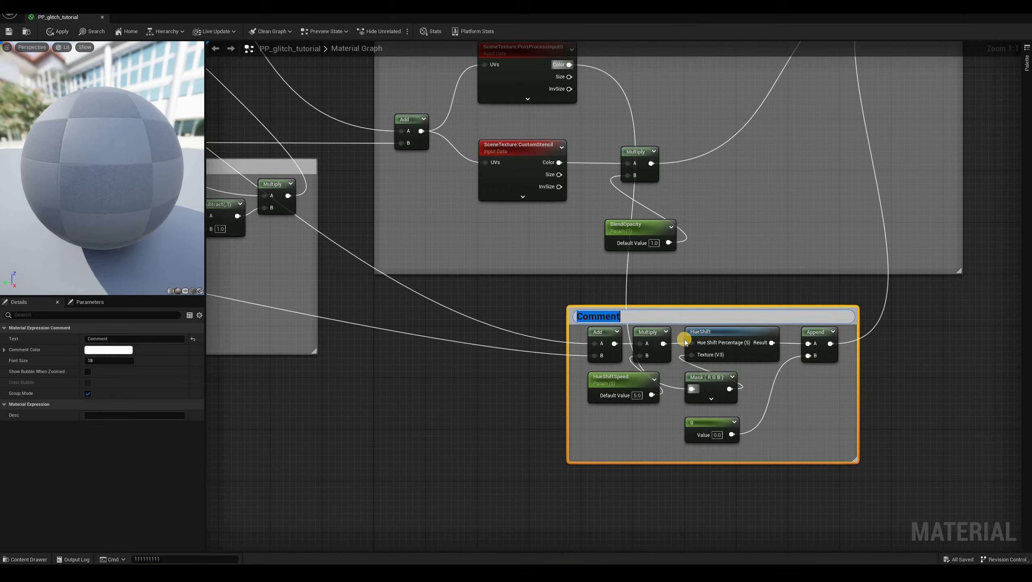
pyautogui.write('H')
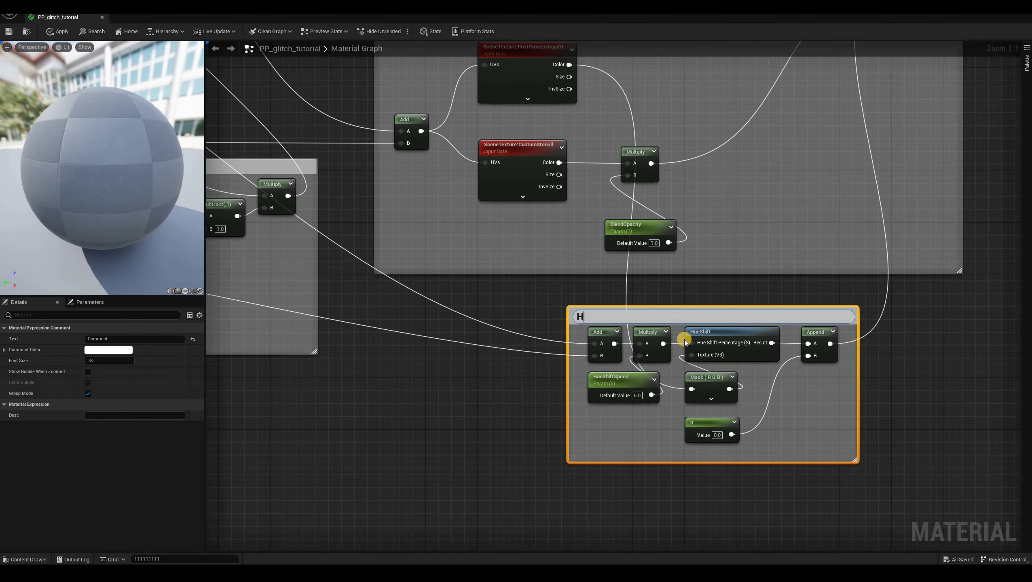
pyautogui.write('ue shifting')
pyautogui.click(331, 422)
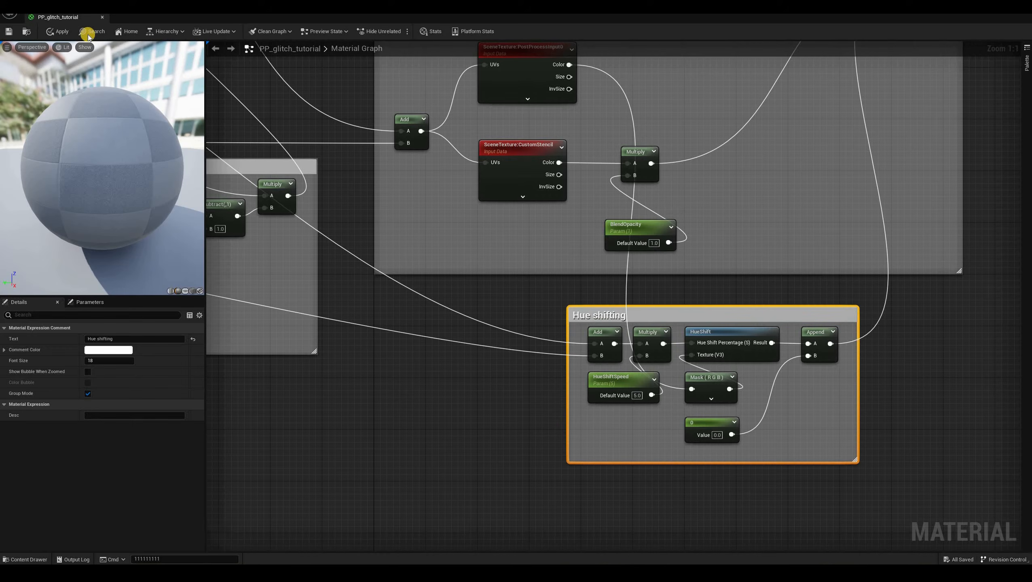
pyautogui.click(453, 393)
pyautogui.moveTo(453, 393); pyautogui.dragTo(332, 421, button='right')
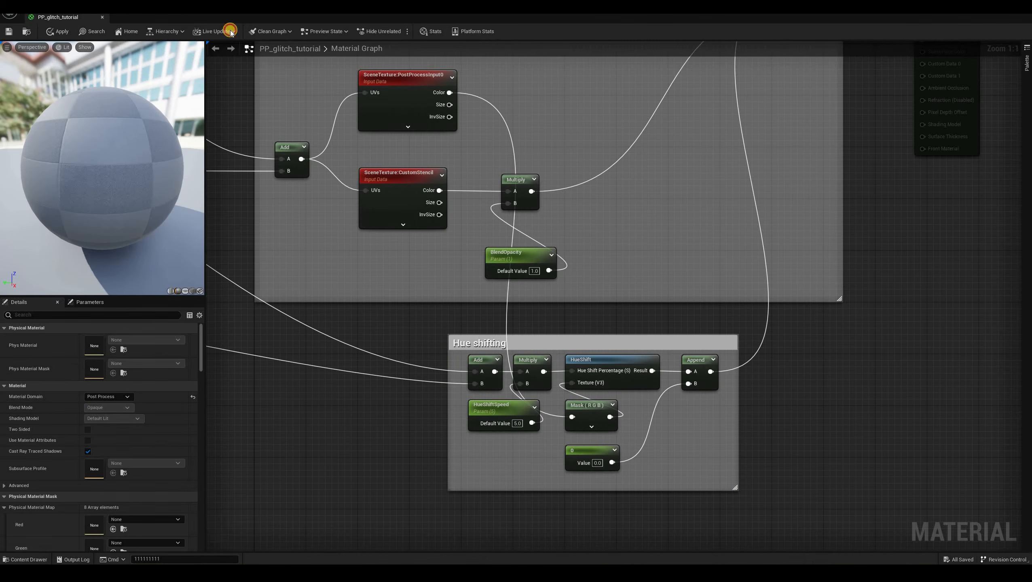
pyautogui.click(59, 32)
# - Restore the material editor to a smaller window, play the level to examine the hue shift on the running character, and end the session
pyautogui.press('super+Down')
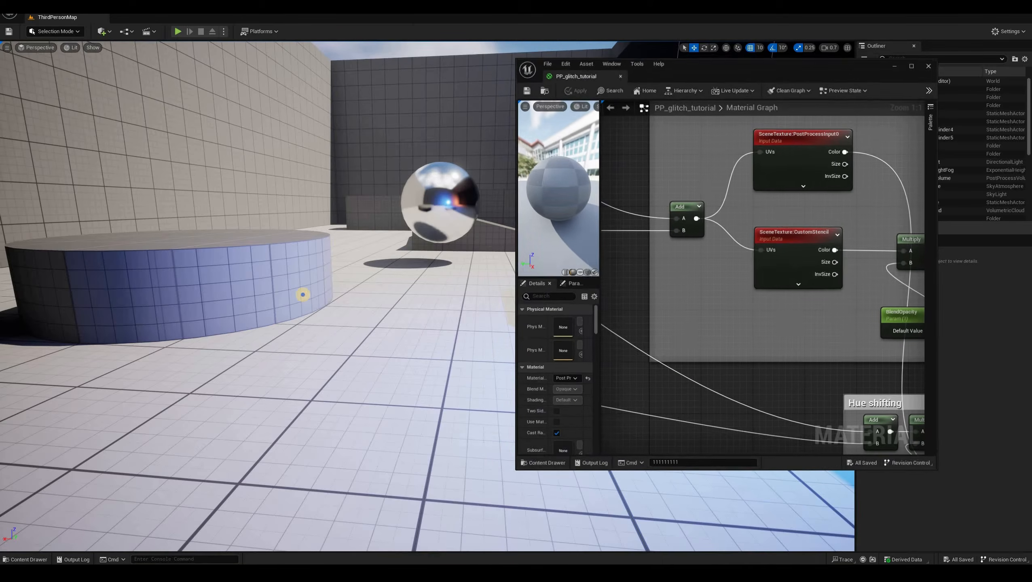
pyautogui.hotkey('alt', 'p')
pyautogui.click(321, 298)
pyautogui.press('w')
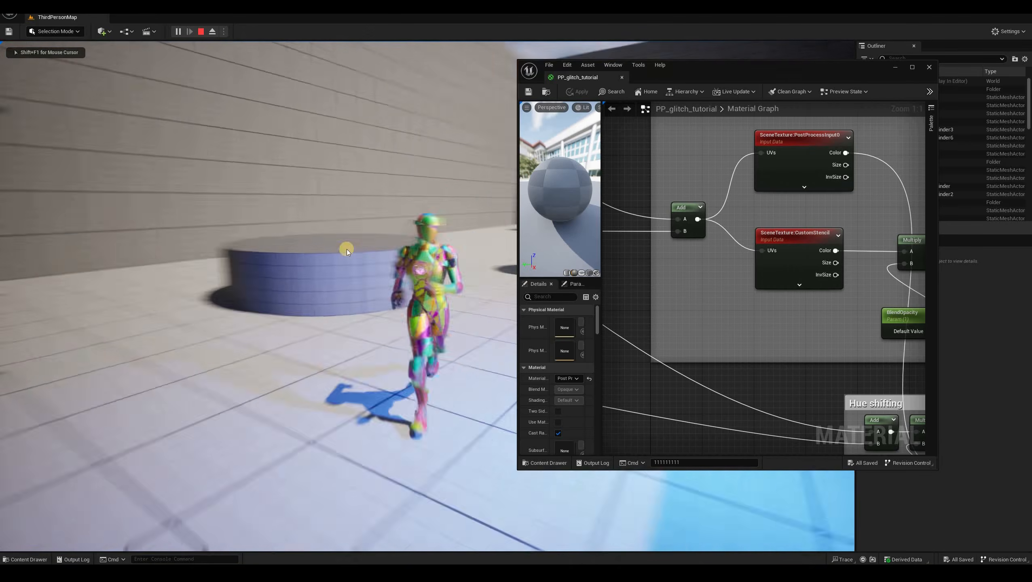
pyautogui.hotkey('shift', 'F1')
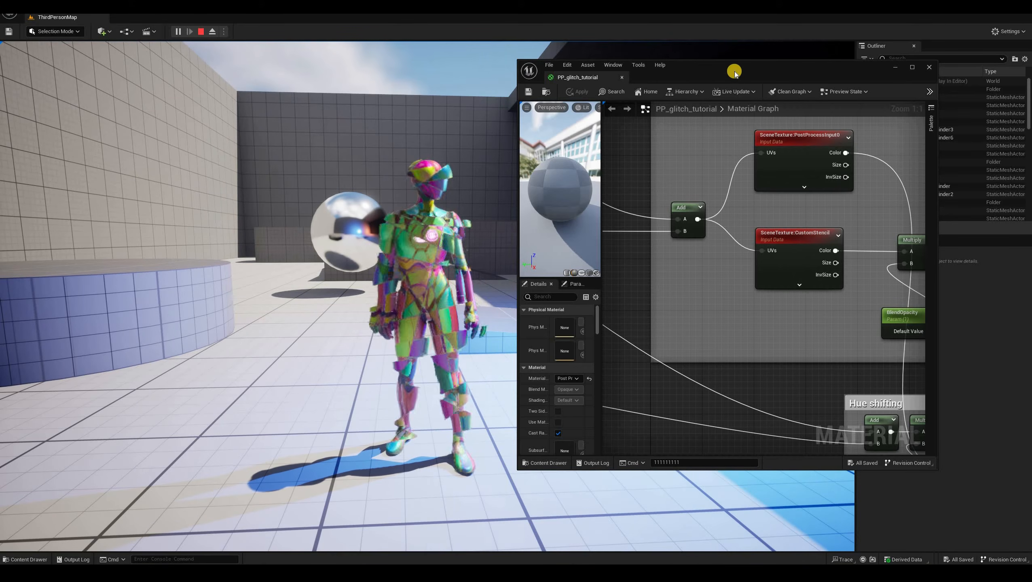
pyautogui.press('Escape')
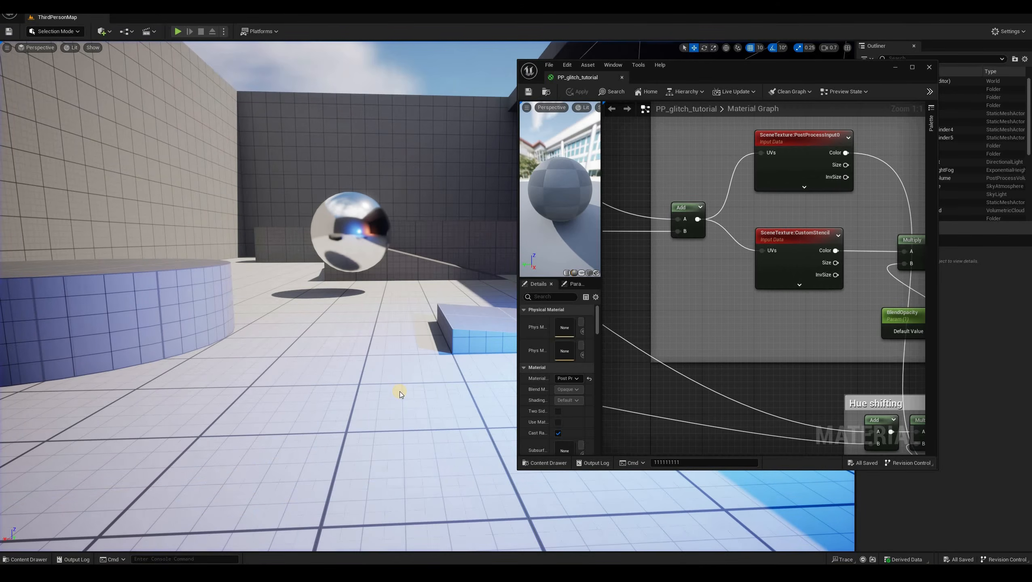
# - Open the ShapeTexture node's mid_triangle_bool texture and hide its alpha, blue and red channels to examine the green channel alone
pyautogui.press('super+Up')
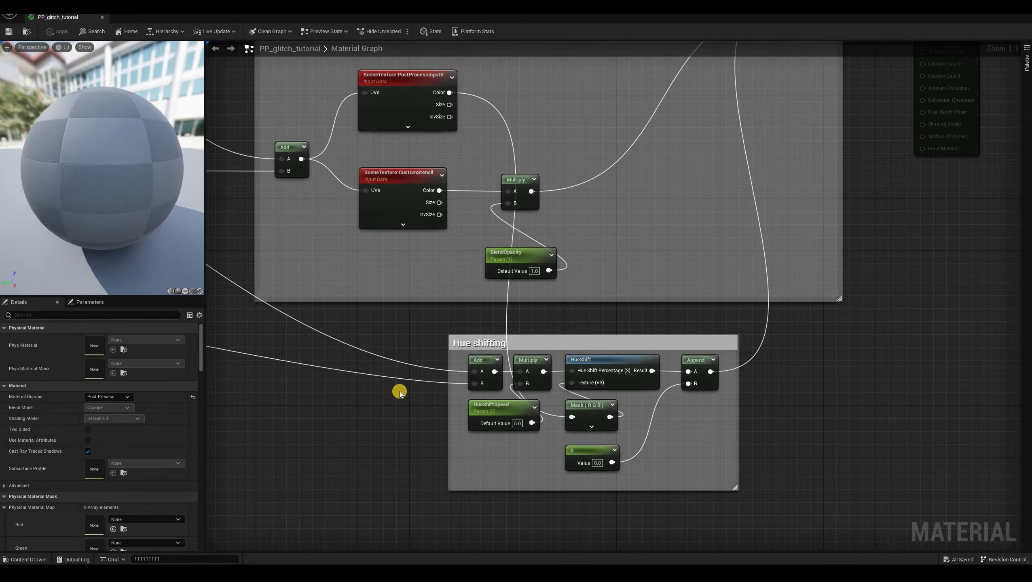
pyautogui.scroll(-1, 400, 392)
pyautogui.moveTo(436, 335); pyautogui.dragTo(212, 380, button='right')
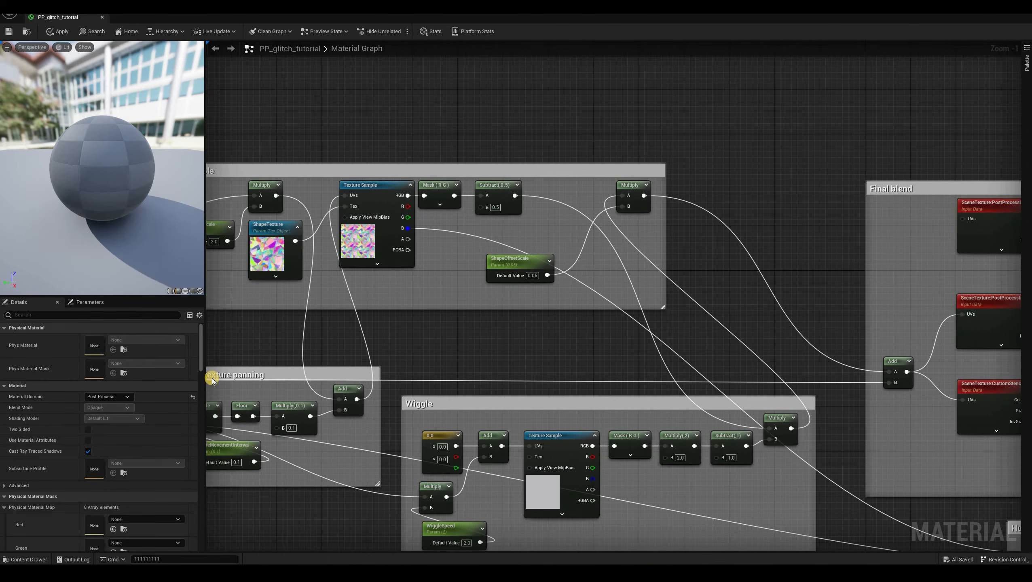
pyautogui.click(271, 226)
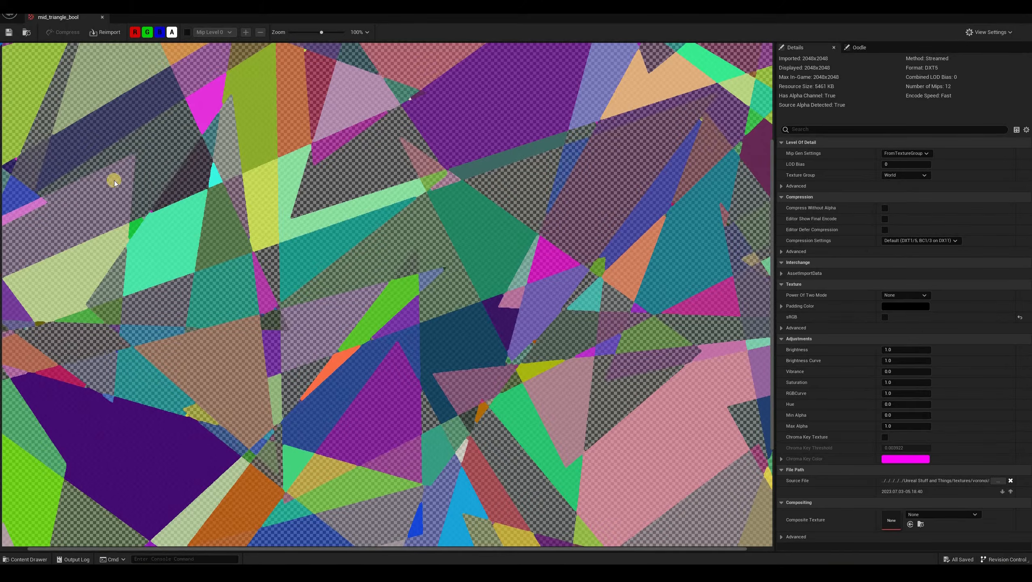
pyautogui.click(171, 32)
pyautogui.click(160, 33)
pyautogui.click(135, 33)
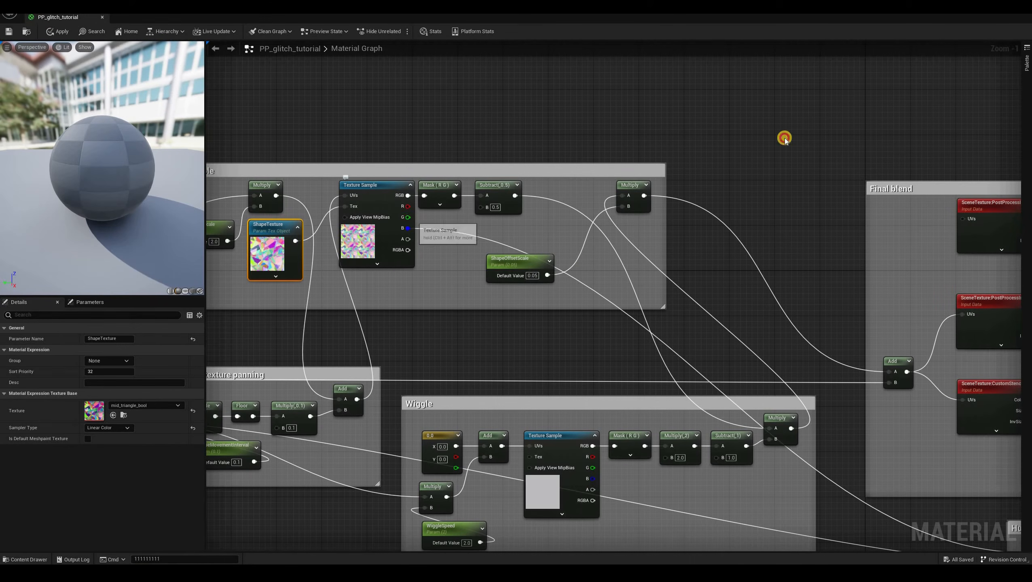
# - Add a Step node fed at Y by the shape Texture Sample's green channel, and place it beside the Hue shifting box
pyautogui.click(739, 132)
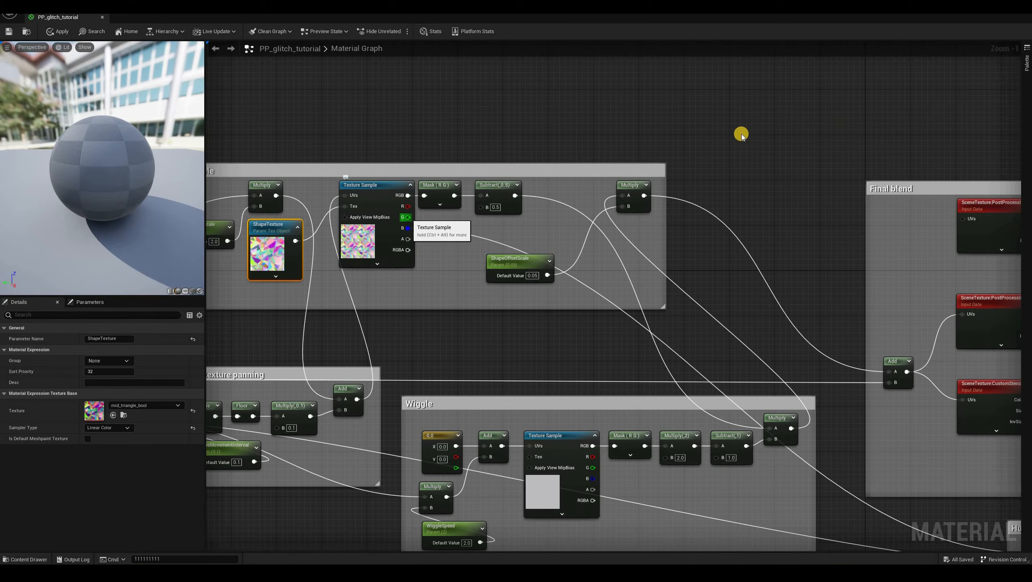
pyautogui.moveTo(408, 217); pyautogui.dragTo(741, 135)
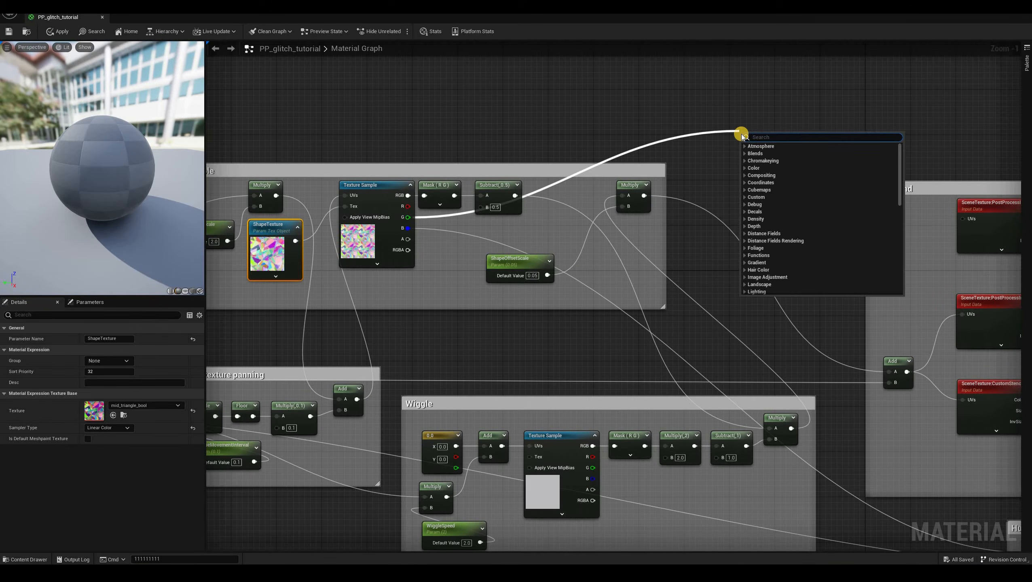
pyautogui.write('ste')
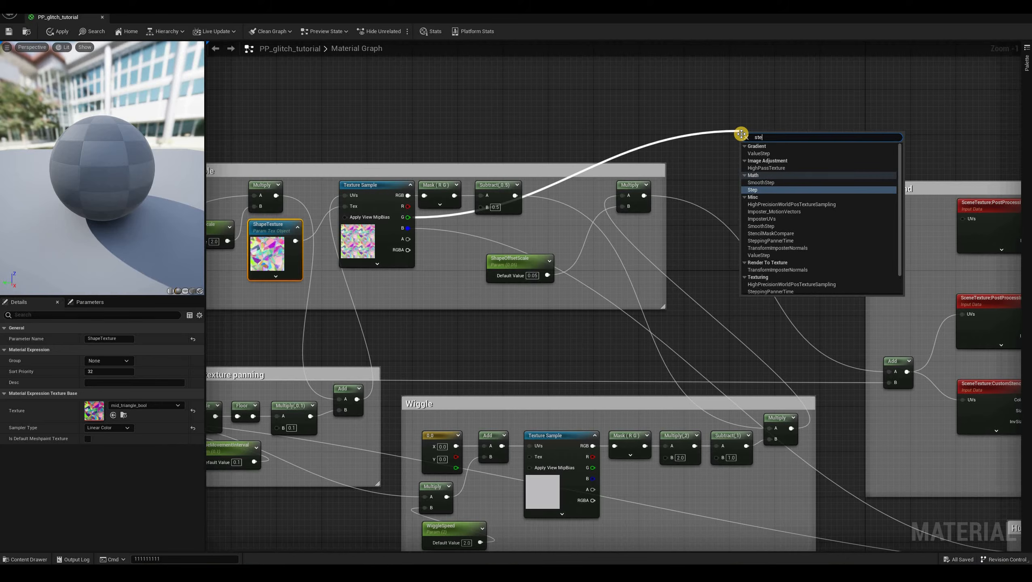
pyautogui.press('Return')
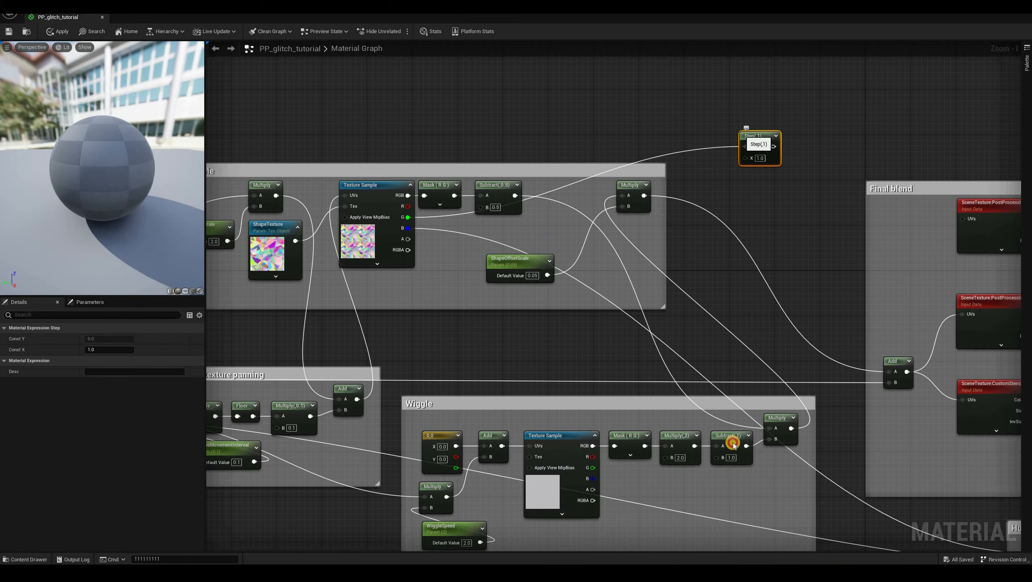
pyautogui.moveTo(780, 281); pyautogui.dragTo(540, 244, button='right')
pyautogui.moveTo(514, 100); pyautogui.dragTo(719, 494)
pyautogui.moveTo(687, 468); pyautogui.dragTo(445, 301, button='right')
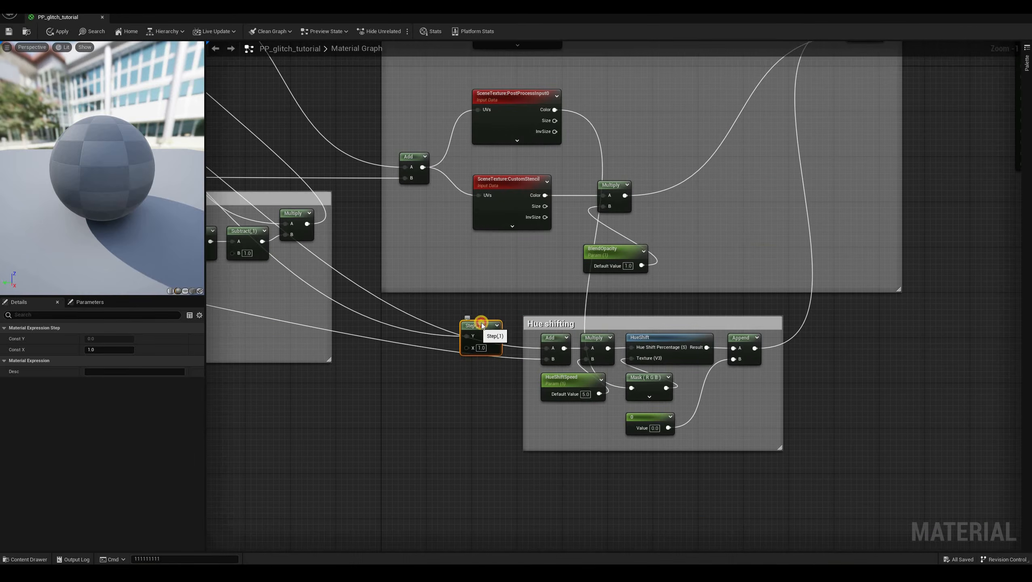
# - Reposition the Hue shifting comment box further left and place the Step node to its right
pyautogui.moveTo(485, 325); pyautogui.dragTo(877, 368)
pyautogui.moveTo(620, 324); pyautogui.dragTo(478, 323)
pyautogui.moveTo(875, 366); pyautogui.dragTo(735, 336)
pyautogui.moveTo(453, 297); pyautogui.dragTo(729, 406, button='right')
pyautogui.moveTo(742, 341); pyautogui.dragTo(759, 360, button='right')
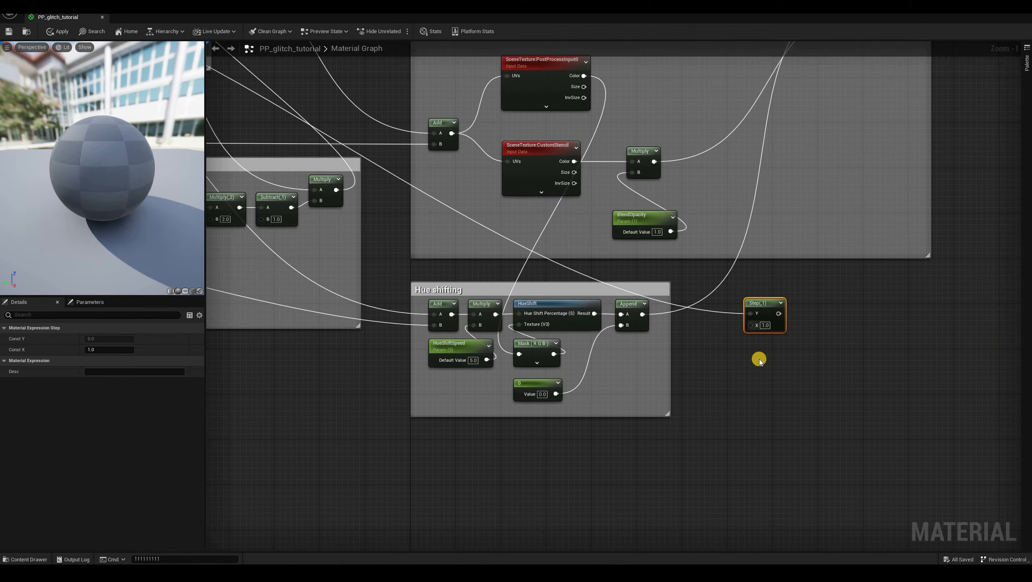
# - Feed the Step node's X from a scalar parameter named ShiftedHueShapeAmount with default 1.0, and arrange both nodes beside the Hue shifting box
pyautogui.moveTo(751, 325); pyautogui.dragTo(759, 361)
pyautogui.write('scalar')
pyautogui.press('Return')
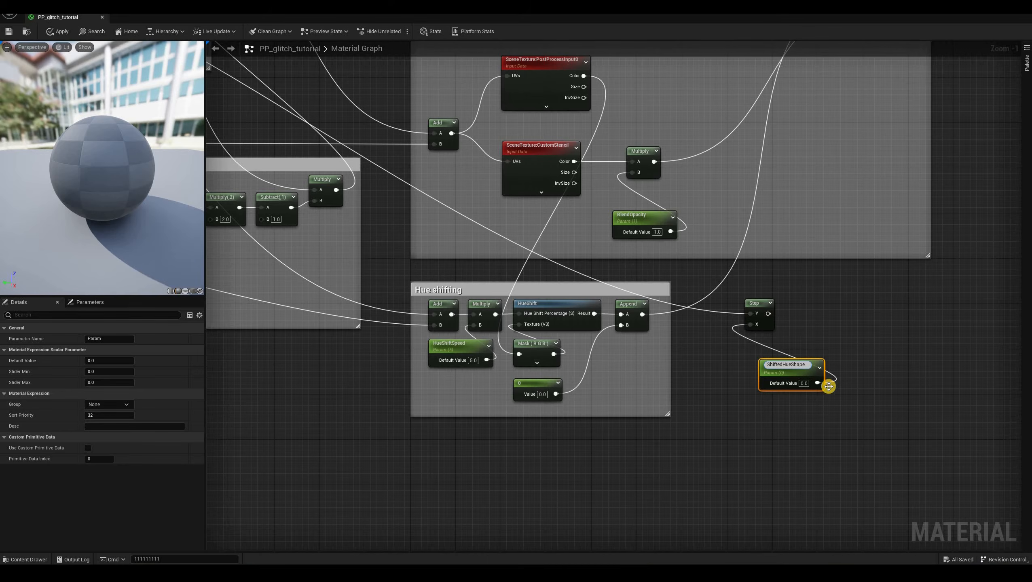
pyautogui.write('Amount')
pyautogui.press('Return')
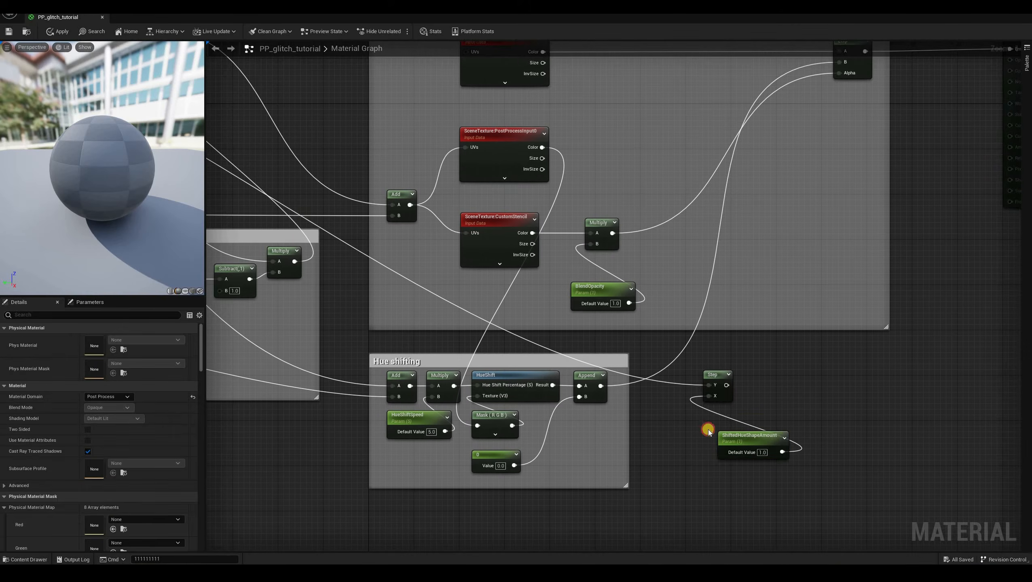
pyautogui.moveTo(762, 435); pyautogui.dragTo(746, 419)
pyautogui.moveTo(759, 360); pyautogui.dragTo(694, 459)
pyautogui.moveTo(727, 421); pyautogui.dragTo(699, 449)
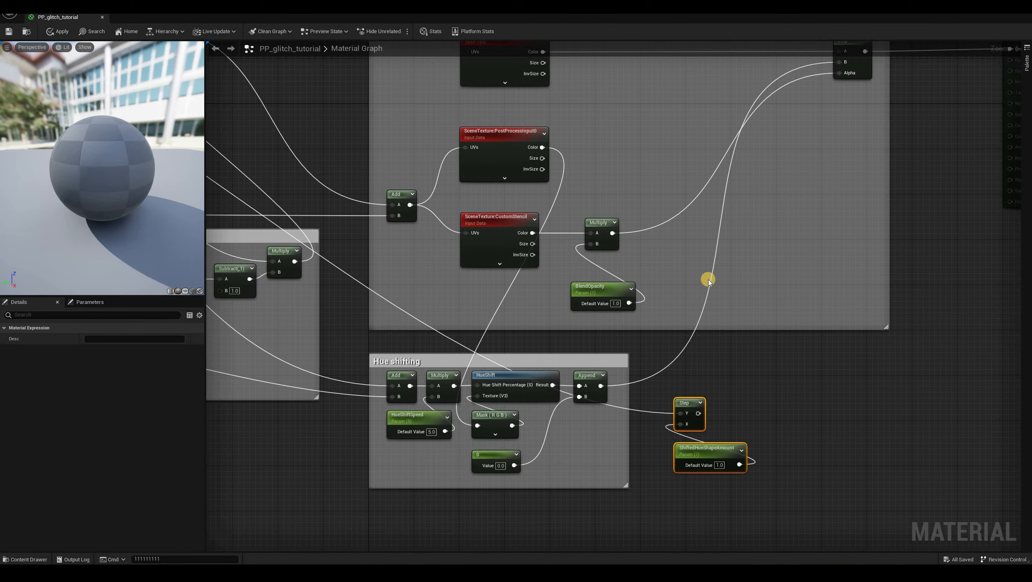
# - Add a LinearInterpolate node inside the Final blend box and feed its Alpha from the Step node's output
pyautogui.moveTo(708, 280); pyautogui.dragTo(622, 349, button='right')
pyautogui.rightClick(708, 279)
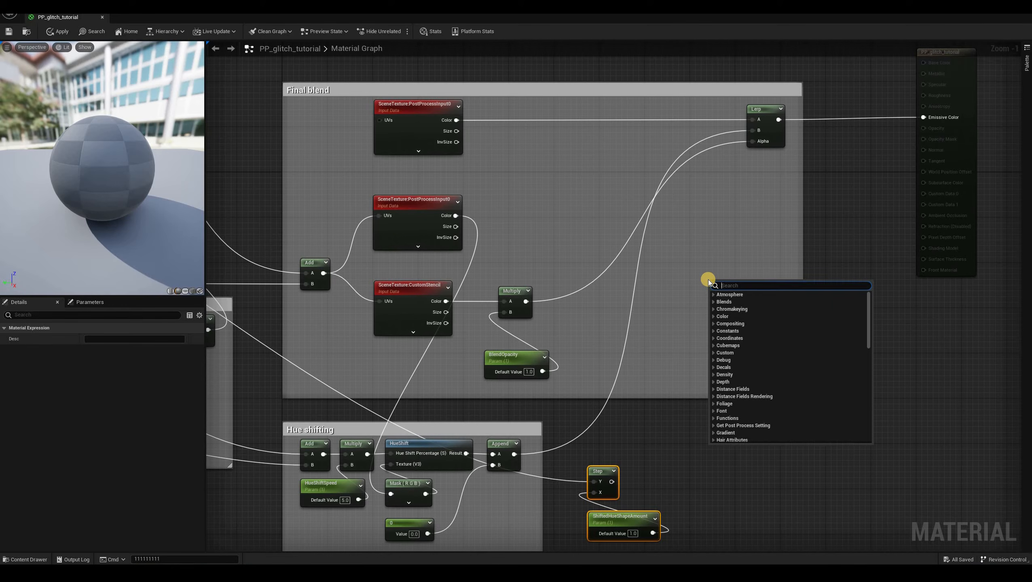
pyautogui.write('le')
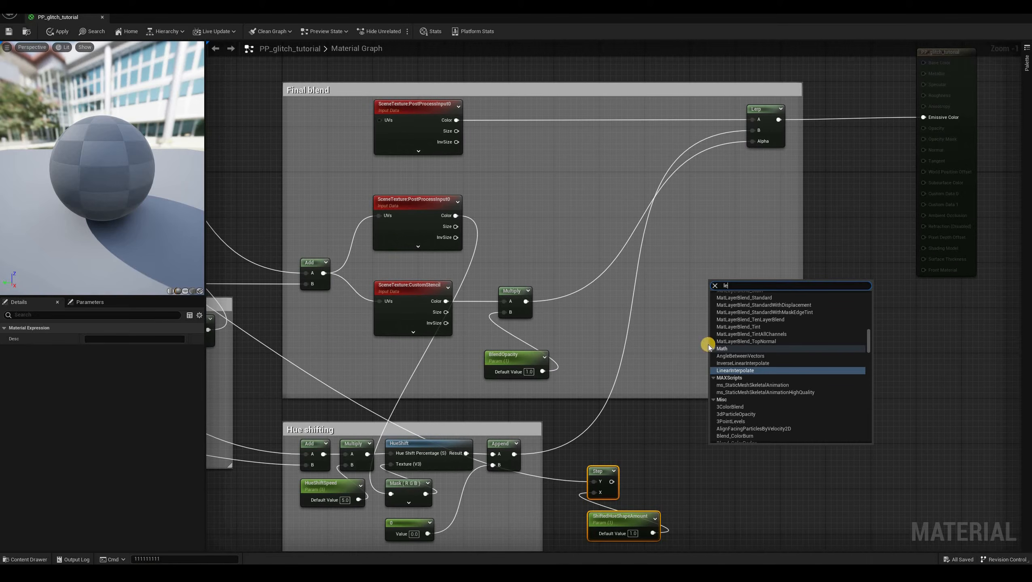
pyautogui.press('Return')
pyautogui.moveTo(741, 292); pyautogui.dragTo(734, 270)
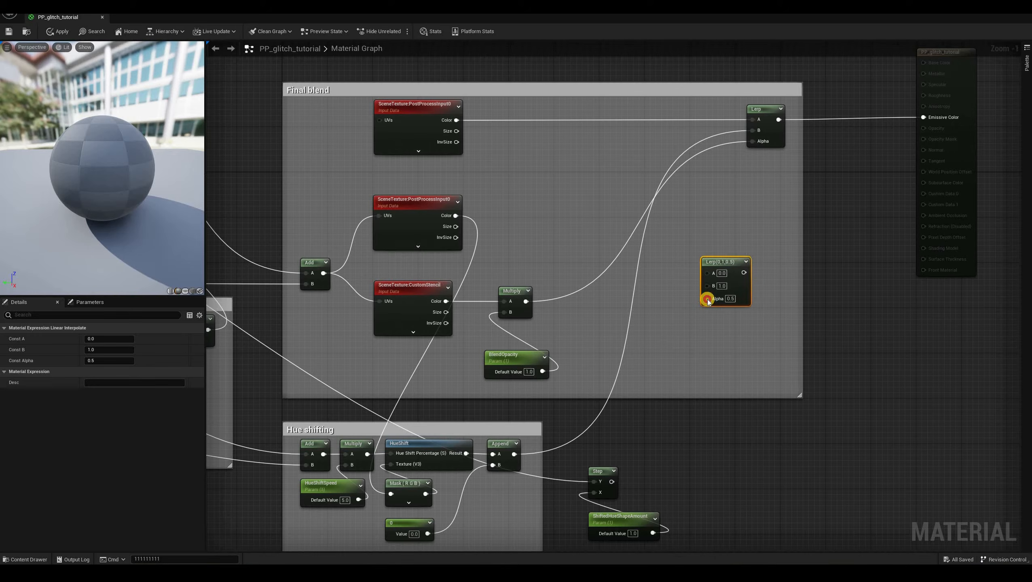
pyautogui.moveTo(611, 482); pyautogui.dragTo(708, 299)
pyautogui.moveTo(640, 302); pyautogui.dragTo(586, 350, button='right')
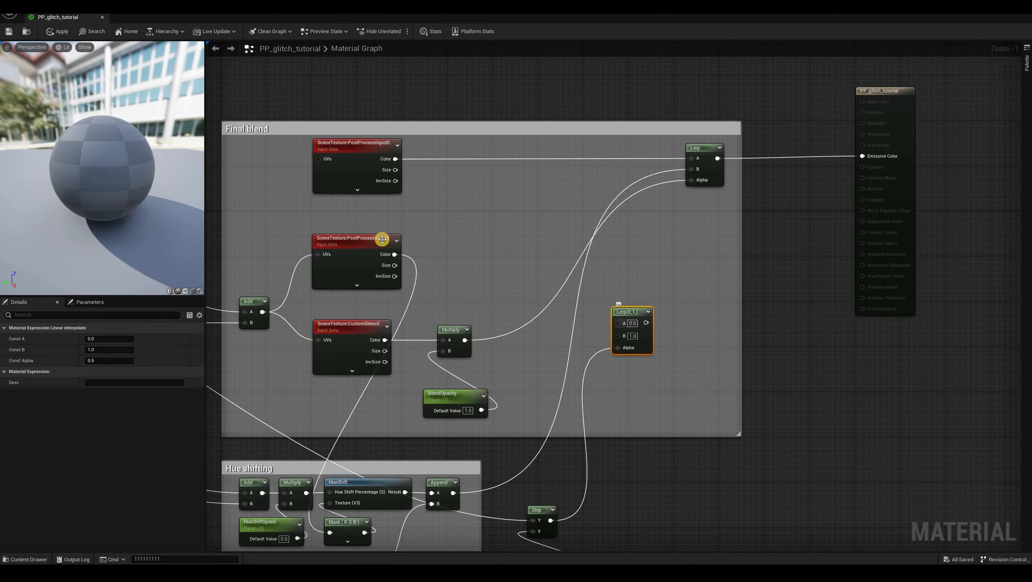
# - Connect the distorted PostProcessInput0 color to the new Lerp's A and the Hue shifting Append output to its B
pyautogui.click(397, 255)
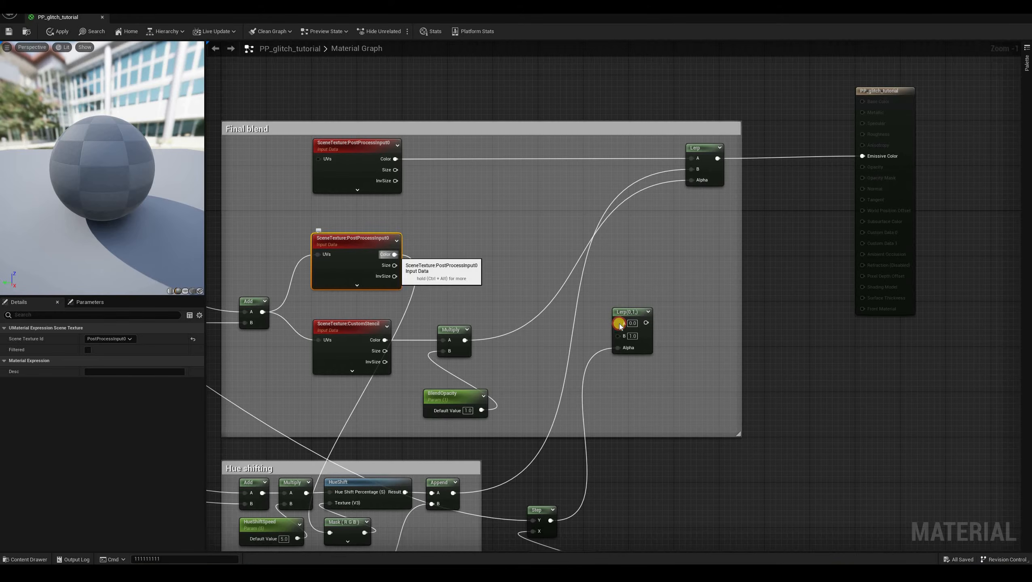
pyautogui.moveTo(395, 255); pyautogui.dragTo(618, 323)
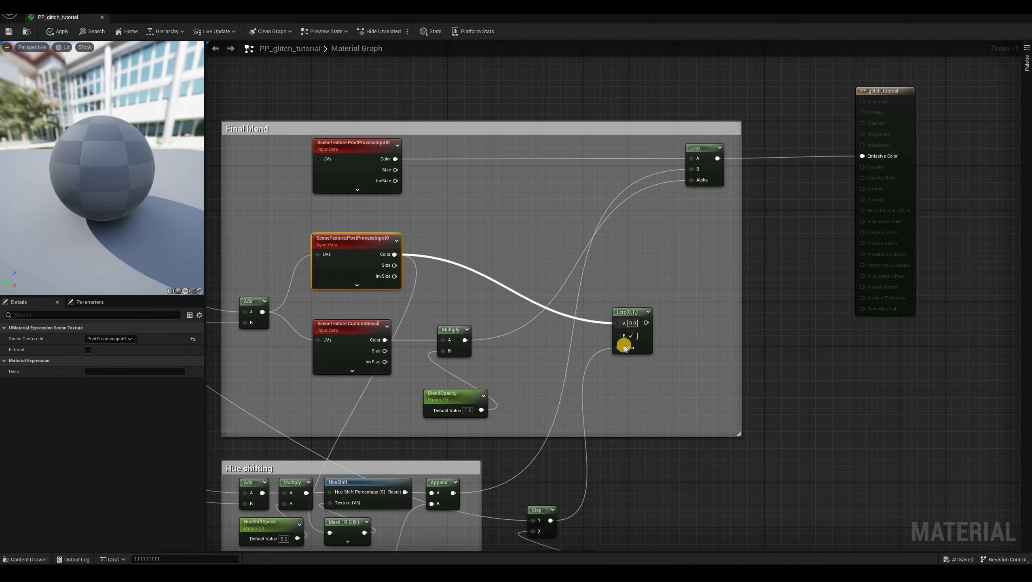
pyautogui.moveTo(538, 394); pyautogui.dragTo(568, 295, button='right')
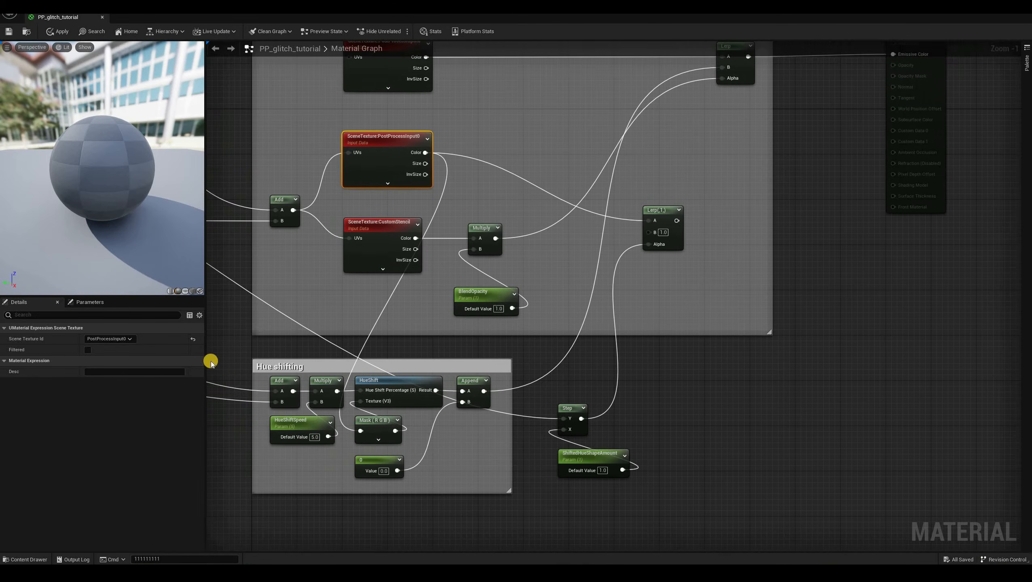
pyautogui.scroll(1, 564, 392)
pyautogui.moveTo(467, 397); pyautogui.dragTo(556, 385, button='right')
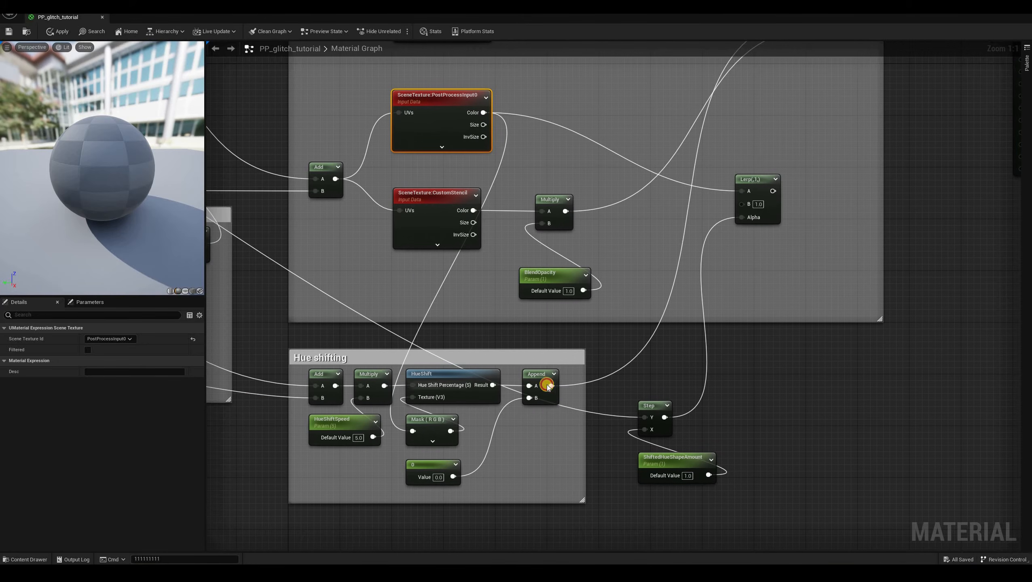
pyautogui.moveTo(547, 385); pyautogui.dragTo(743, 205)
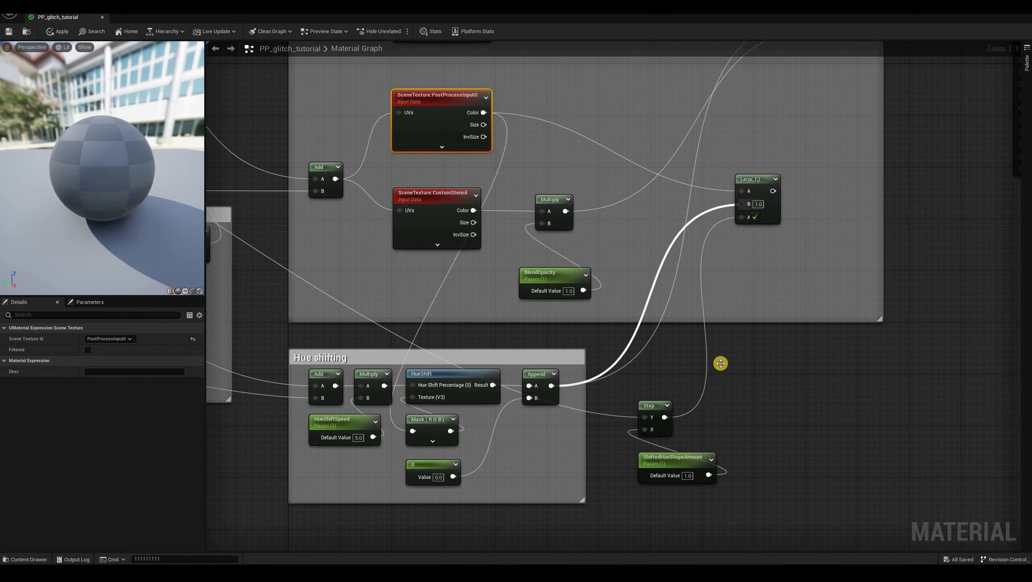
pyautogui.moveTo(719, 357); pyautogui.dragTo(668, 236, button='right')
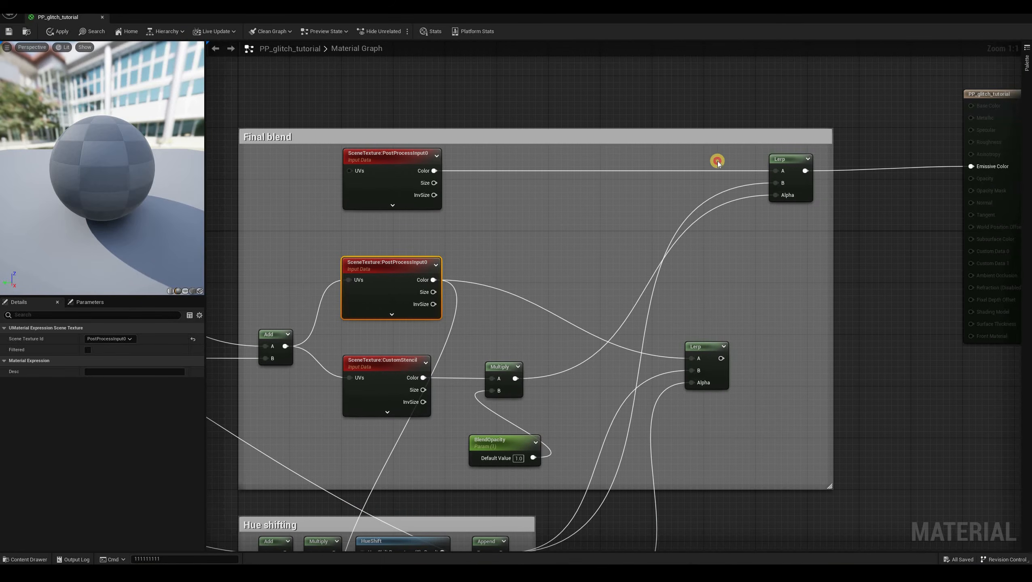
# - Feed the new Lerp's output into the final Lerp's B, move the new Lerp up, and apply the material
pyautogui.moveTo(721, 358); pyautogui.dragTo(780, 180)
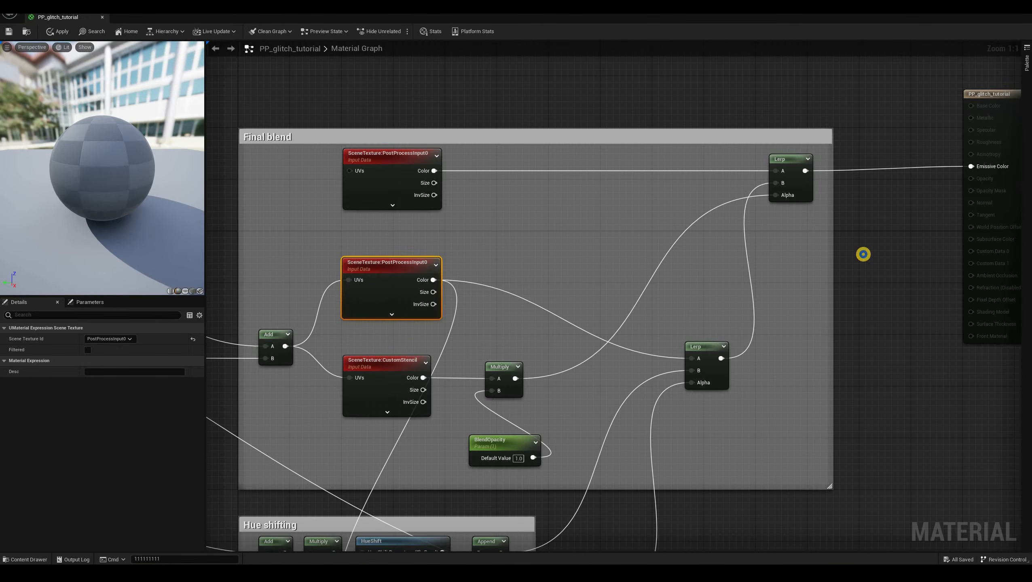
pyautogui.moveTo(711, 345); pyautogui.dragTo(719, 235)
pyautogui.moveTo(829, 396); pyautogui.dragTo(870, 278, button='right')
pyautogui.click(57, 31)
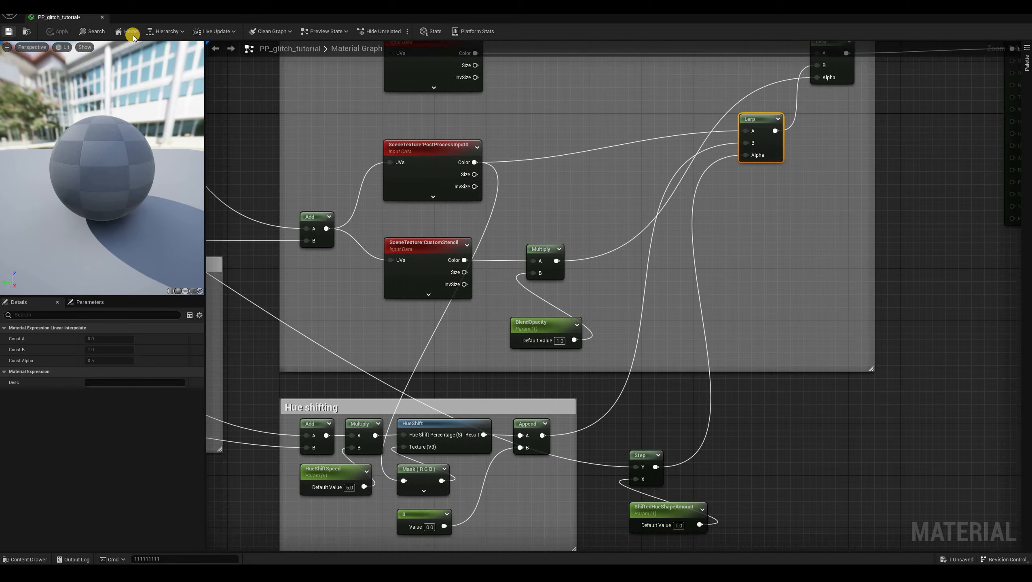
# - Restore the material editor to a smaller window and play the level to examine the masked hue shift on the character
pyautogui.press('super+Down')
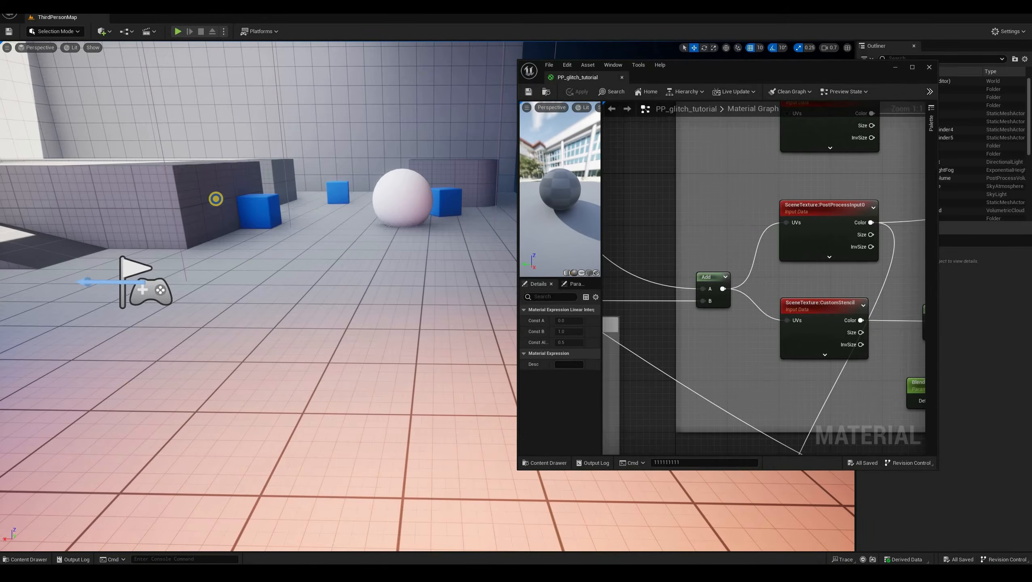
pyautogui.hotkey('alt', 'p')
pyautogui.press('w')
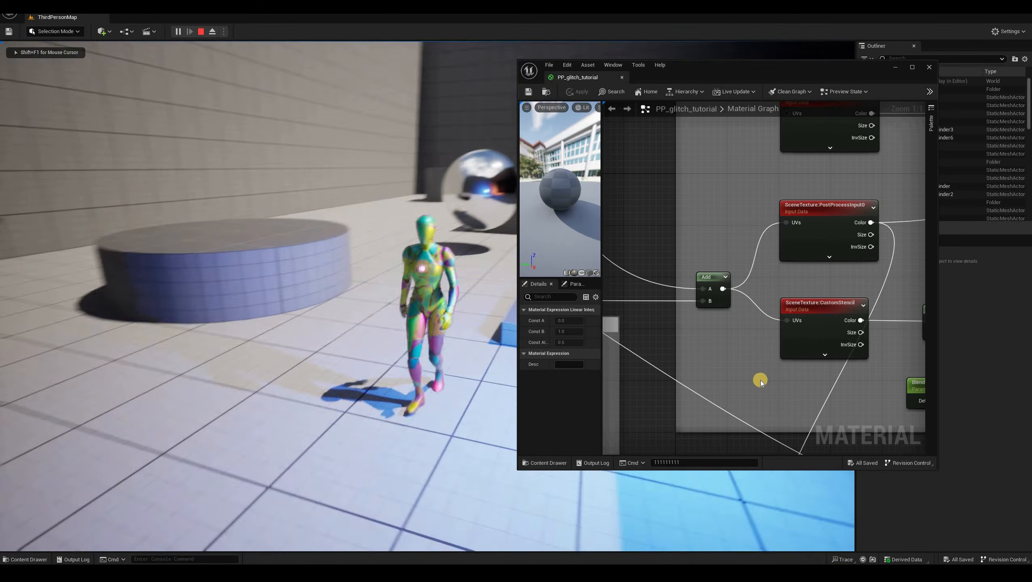
pyautogui.hotkey('shift', 'F1')
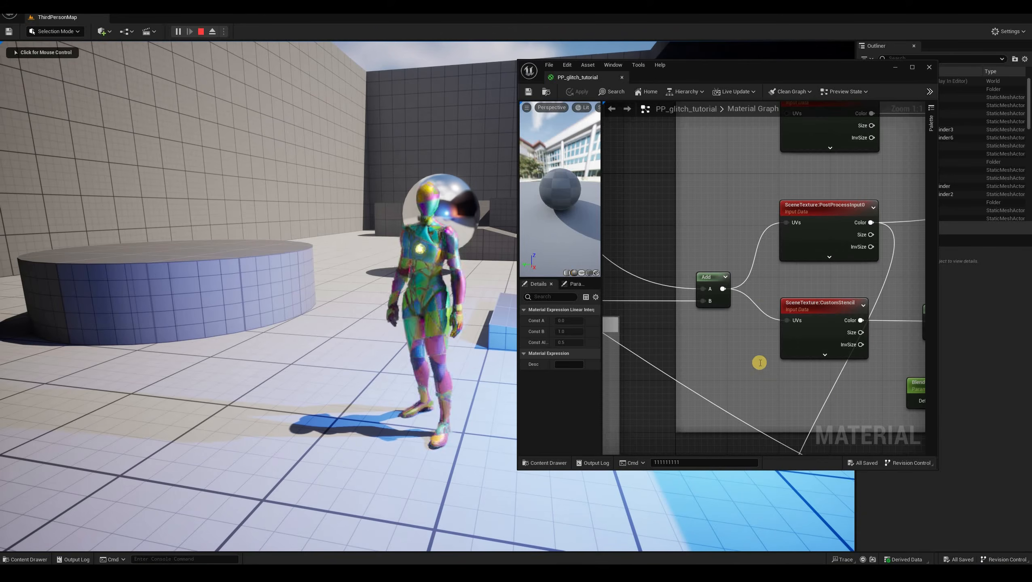
# - Set ShiftedHueShapeAmount's default value to 0.5 and apply the material
pyautogui.moveTo(814, 387); pyautogui.dragTo(641, 263, button='right')
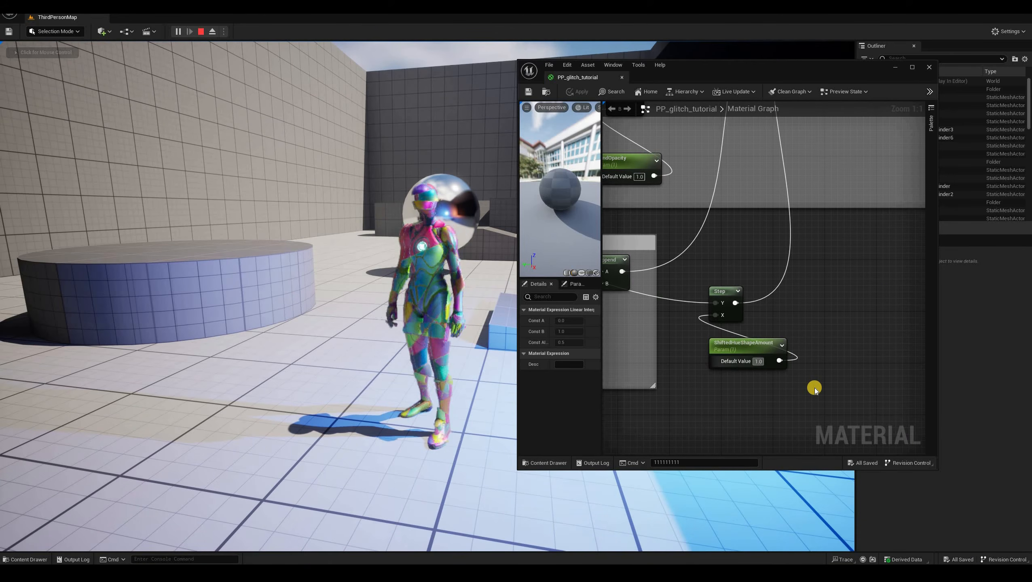
pyautogui.write('0.5')
pyautogui.press('Return')
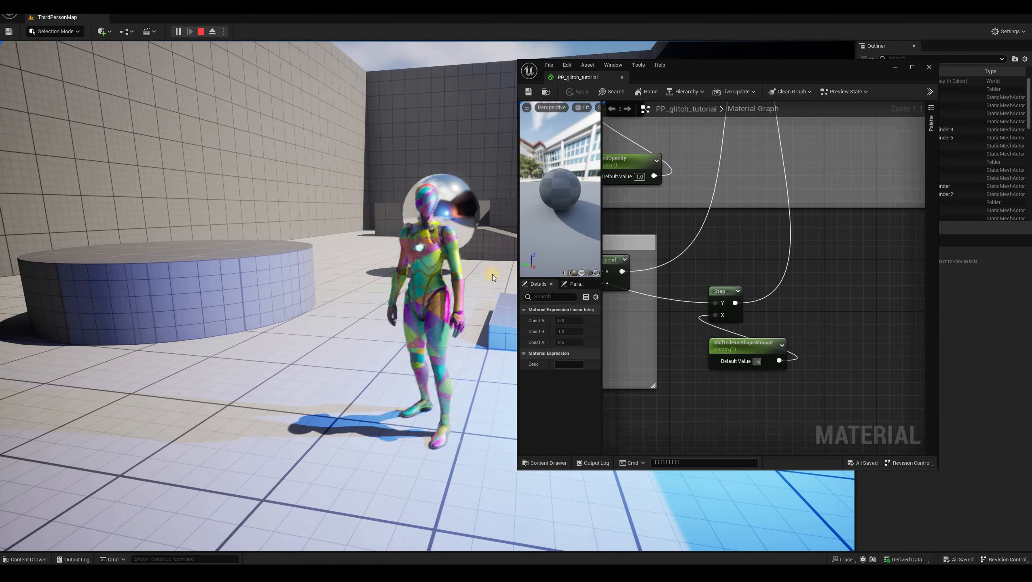
pyautogui.click(576, 92)
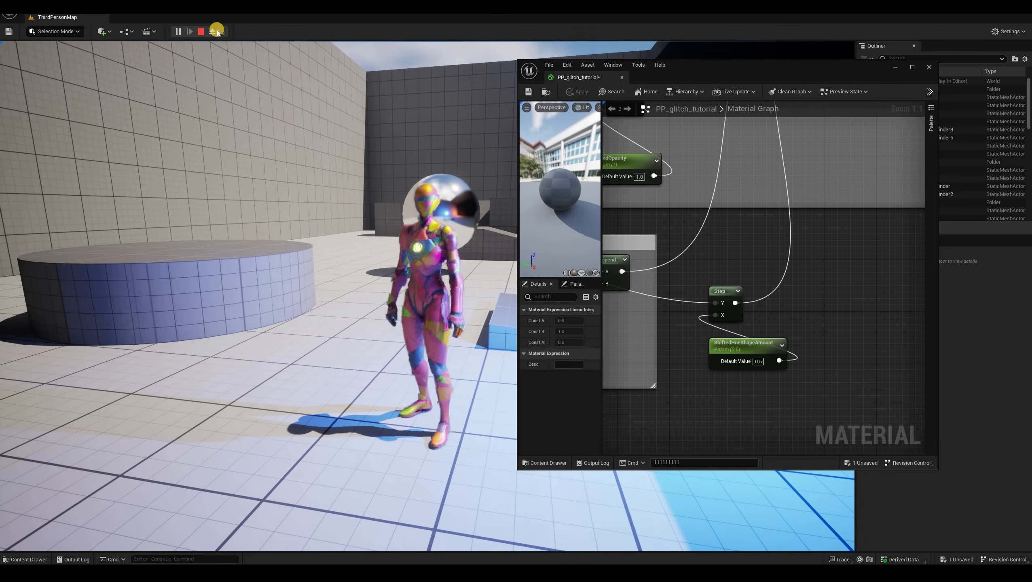
# - Pause the session, detach the camera from the player, and view the character's hue-shifted shapes up close
pyautogui.press('Pause')
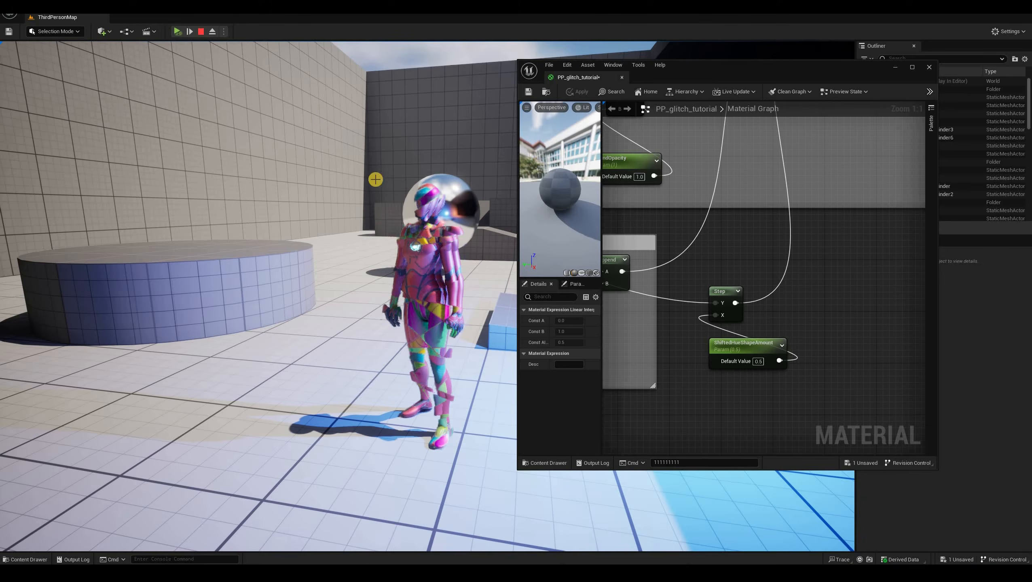
pyautogui.press('F8')
pyautogui.scroll(4, 352, 260)
pyautogui.moveTo(353, 260); pyautogui.dragTo(473, 295, button='right')
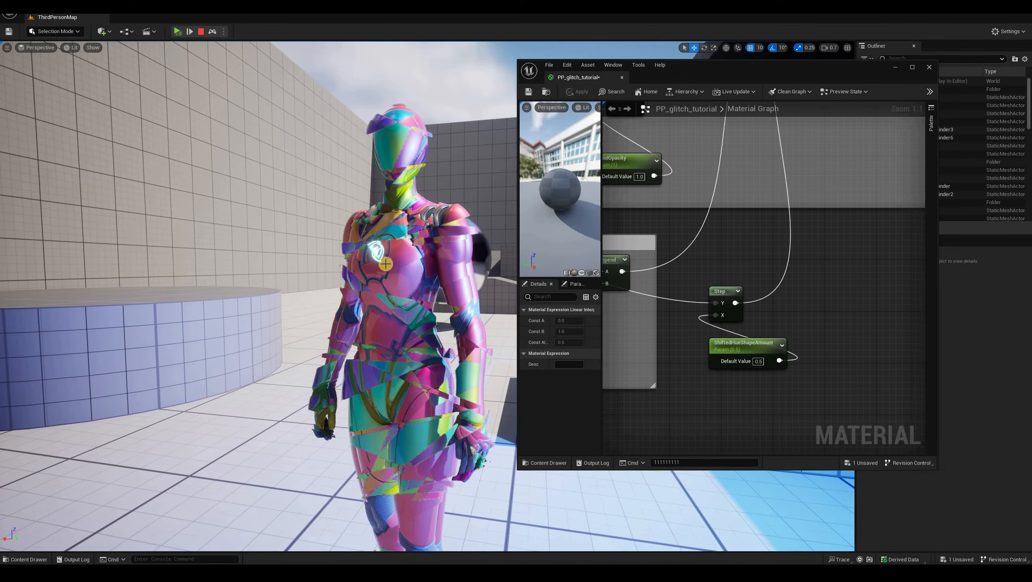
# - Try ShiftedHueShapeAmount default values of 0.2, 0.8 and 0.2 again, applying the material after each to compare the hue-shifted area
pyautogui.click(762, 361)
pyautogui.write('0.2')
pyautogui.press('Return')
pyautogui.click(577, 92)
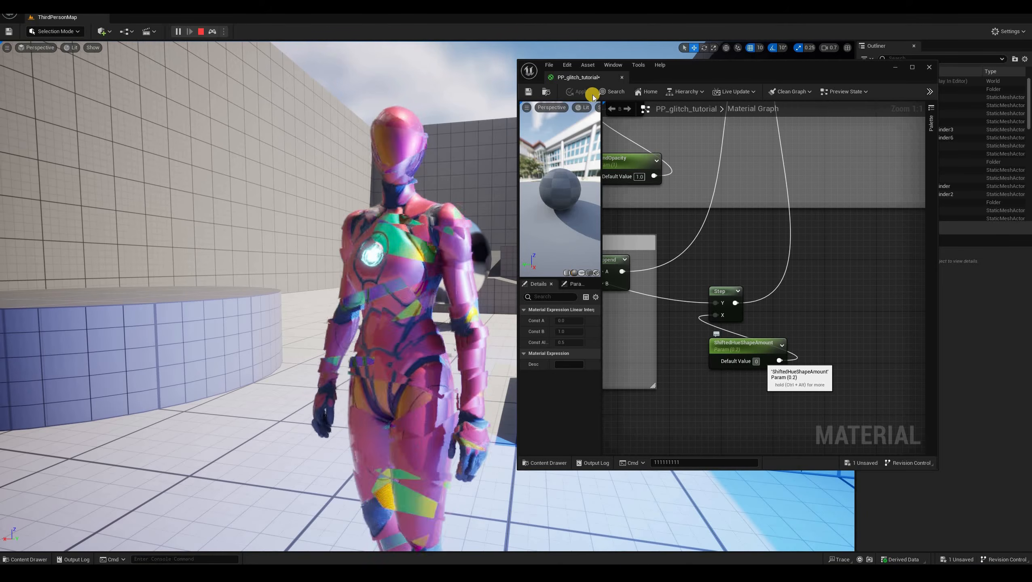
pyautogui.write('.8')
pyautogui.click(577, 94)
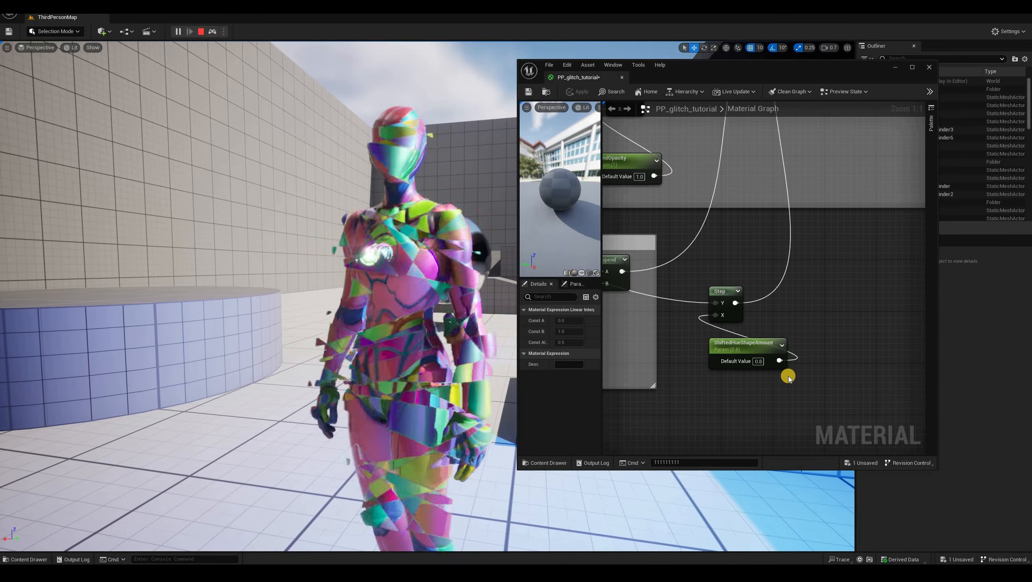
pyautogui.click(758, 362)
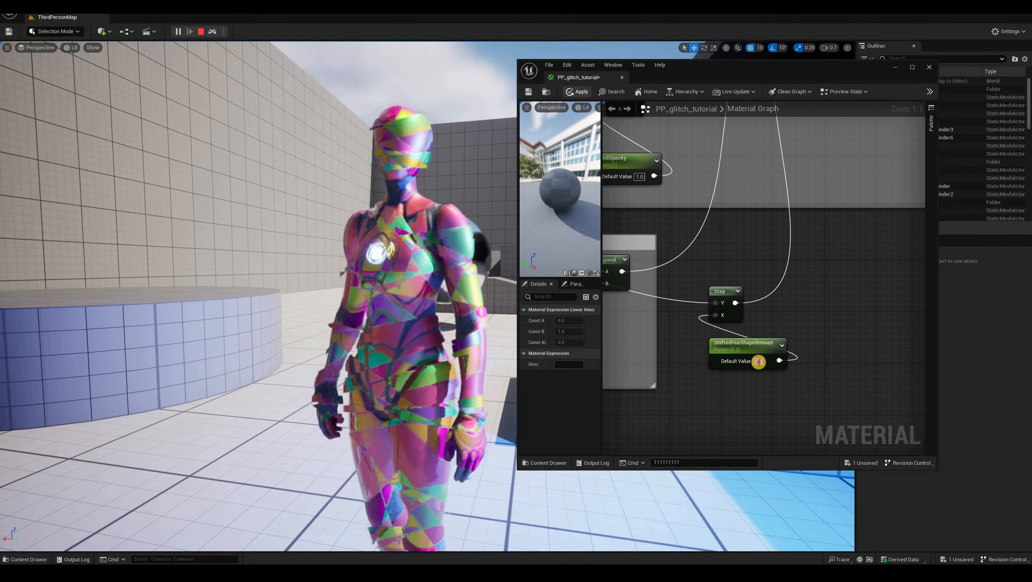
pyautogui.click(577, 92)
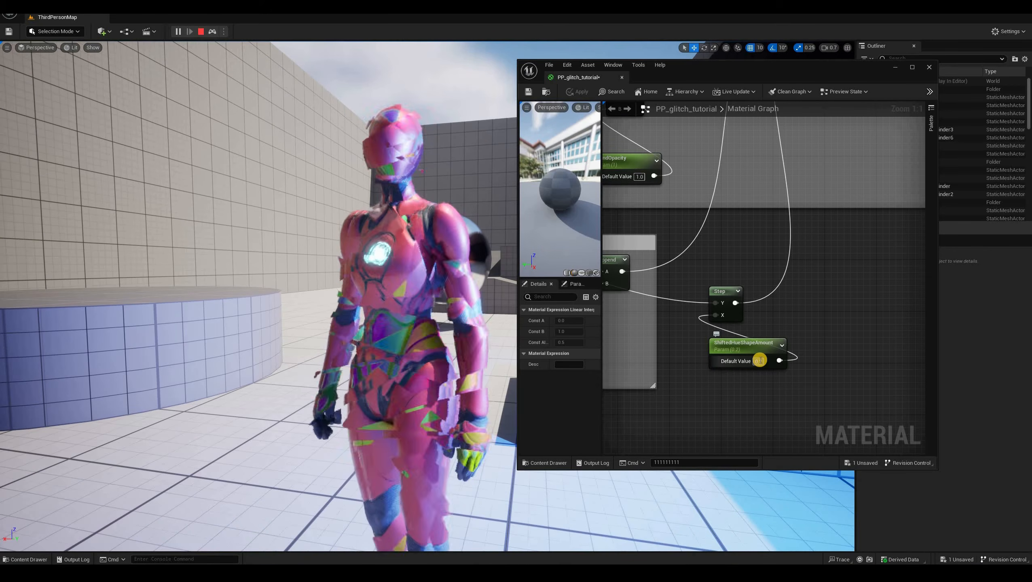
# - Set ShiftedHueShapeAmount's default value to 0.3 and apply the material
pyautogui.write('0.3')
pyautogui.press('Return')
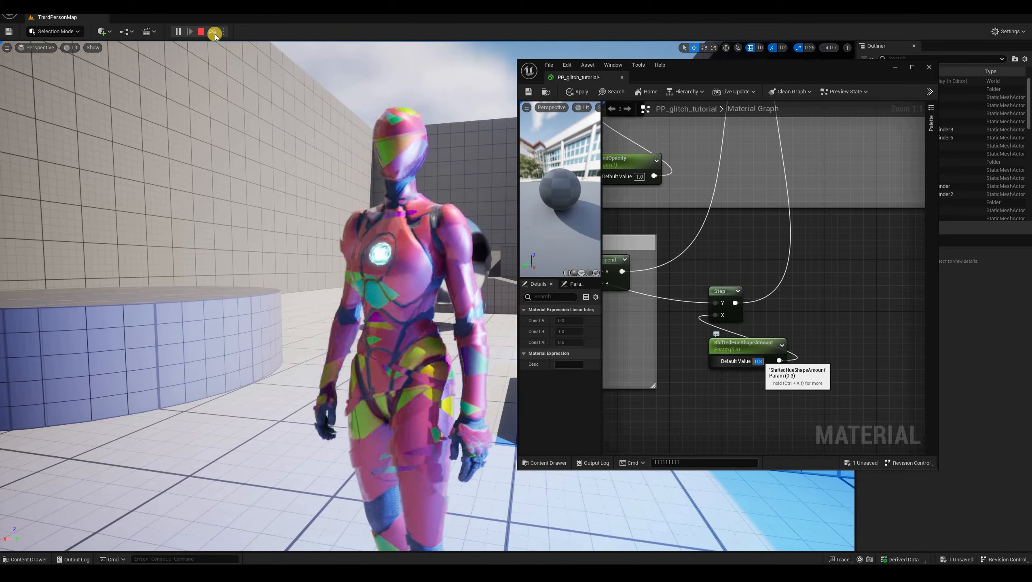
pyautogui.click(577, 92)
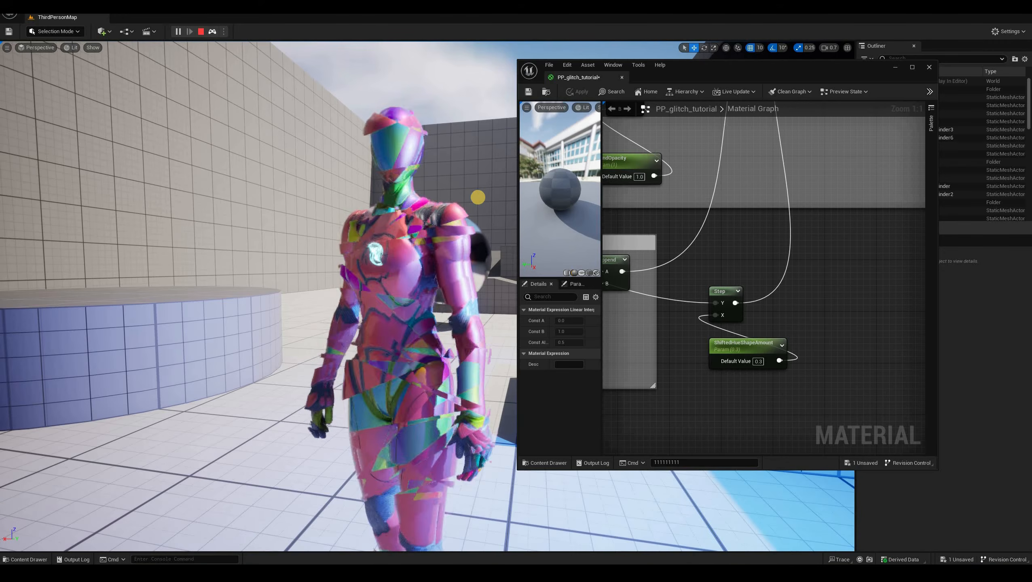
# - Possess the character again, run it around the level to examine the partial hue shift, and release the cursor from the game
pyautogui.click(212, 31)
pyautogui.click(475, 198)
pyautogui.press('w')
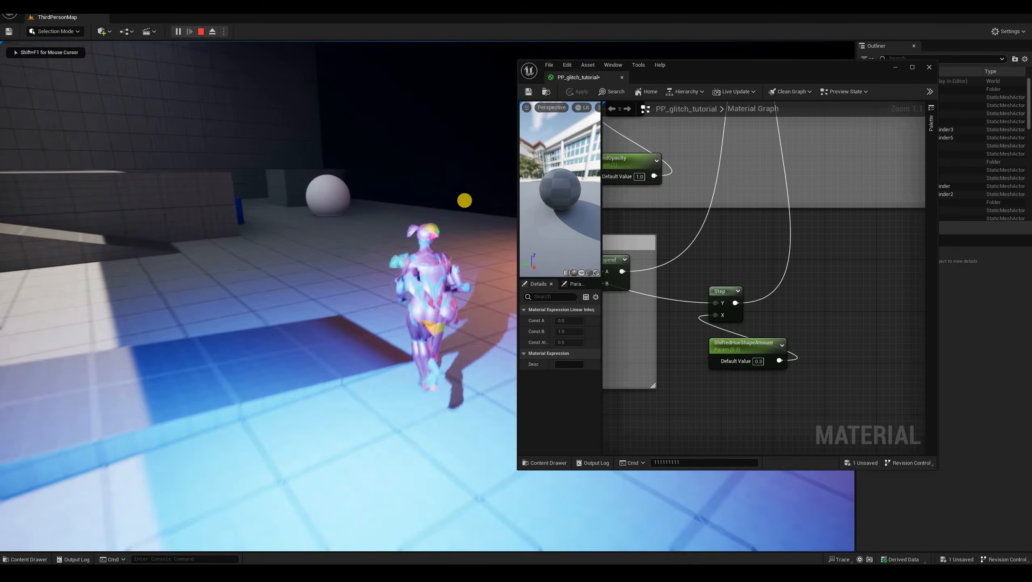
pyautogui.press('space')
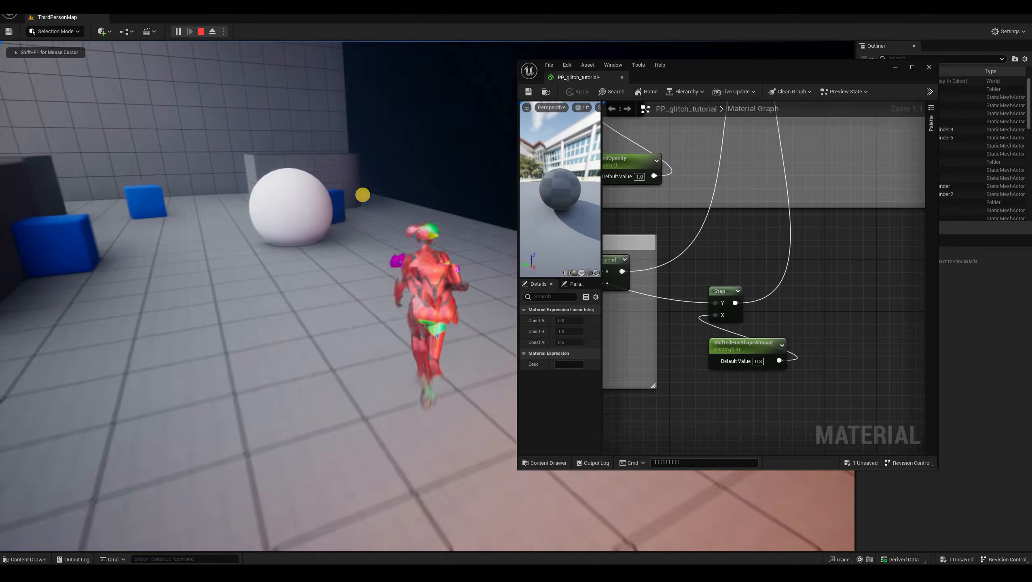
pyautogui.press('d')
pyautogui.press('s')
pyautogui.press('d')
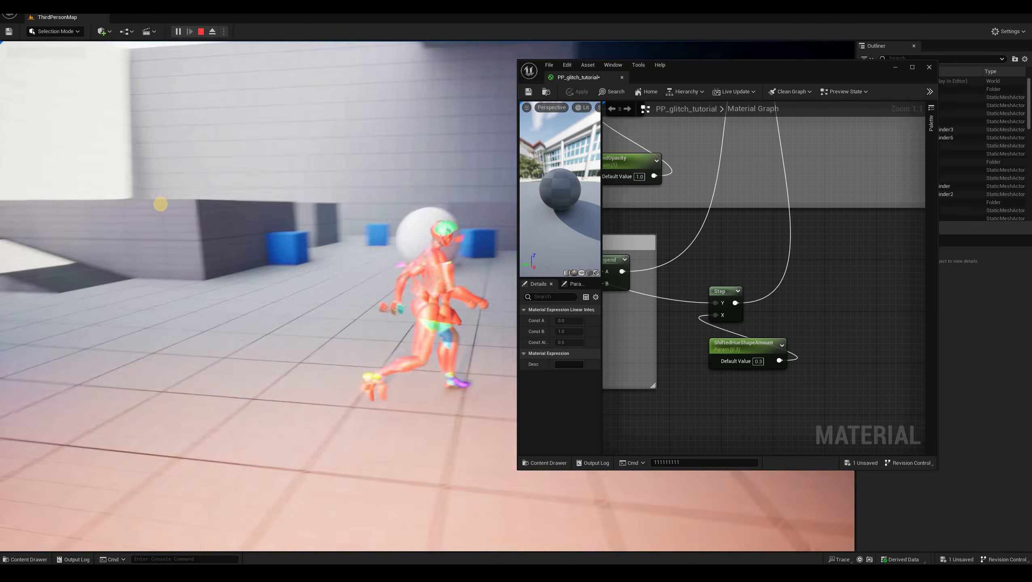
pyautogui.press('s')
pyautogui.press('w')
pyautogui.hotkey('shift', 'F1')
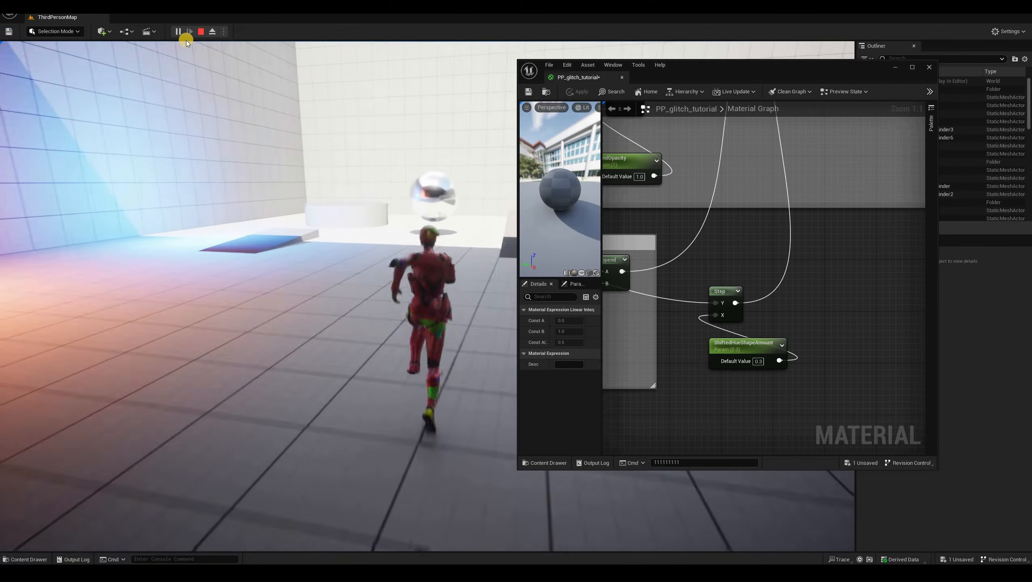
pyautogui.click(739, 85)
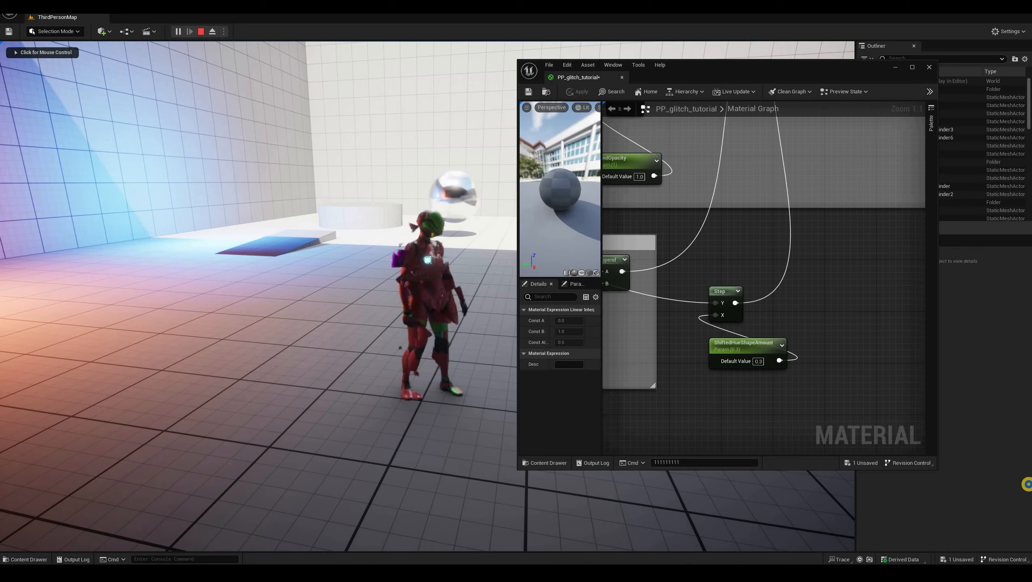
# - Stop the play session and widen the Hue shifting comment to enclose the Step and ShiftedHueShapeAmount nodes
pyautogui.press('Escape')
pyautogui.doubleClick(733, 75)
pyautogui.moveTo(615, 379); pyautogui.dragTo(833, 436, button='right')
pyautogui.moveTo(615, 337); pyautogui.dragTo(643, 296, button='right')
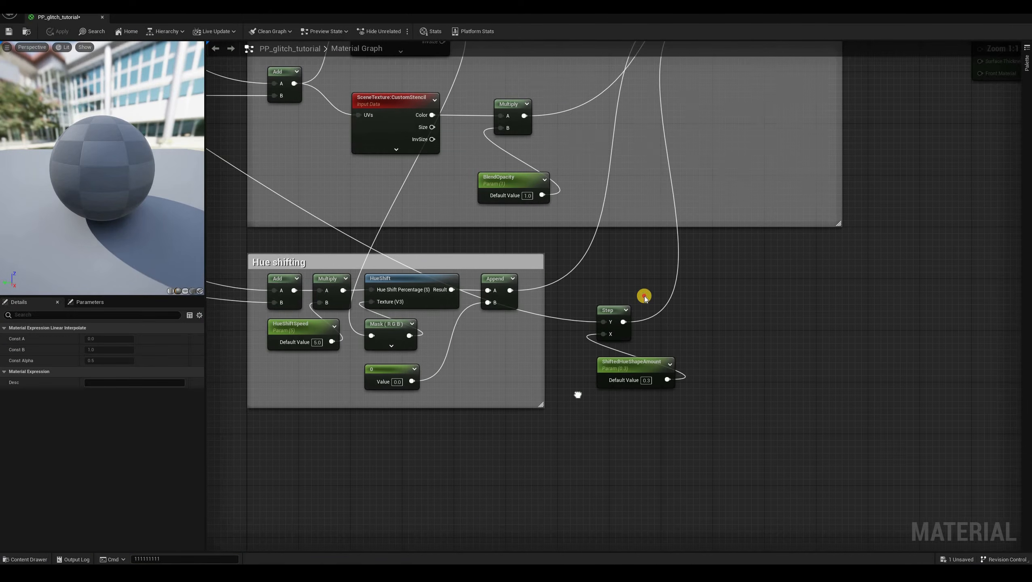
pyautogui.moveTo(544, 353); pyautogui.dragTo(698, 353)
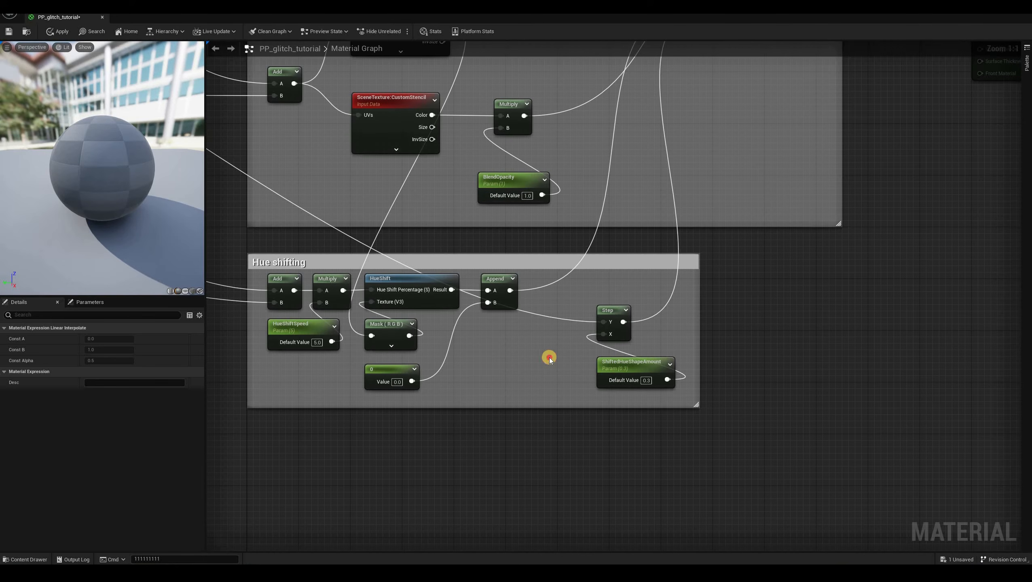
# - Move the Step and ShiftedHueShapeAmount nodes closer to Append and tighten the Hue shifting comment around them
pyautogui.moveTo(621, 364); pyautogui.dragTo(549, 358)
pyautogui.moveTo(699, 353); pyautogui.dragTo(615, 353)
pyautogui.moveTo(699, 359); pyautogui.dragTo(641, 359)
pyautogui.click(747, 318)
# - Move the whole Hue shifting group down to free space below the BlendOpacity group
pyautogui.moveTo(747, 318); pyautogui.dragTo(725, 410, button='right')
pyautogui.scroll(-1, 725, 410)
pyautogui.moveTo(414, 281); pyautogui.dragTo(403, 346, button='right')
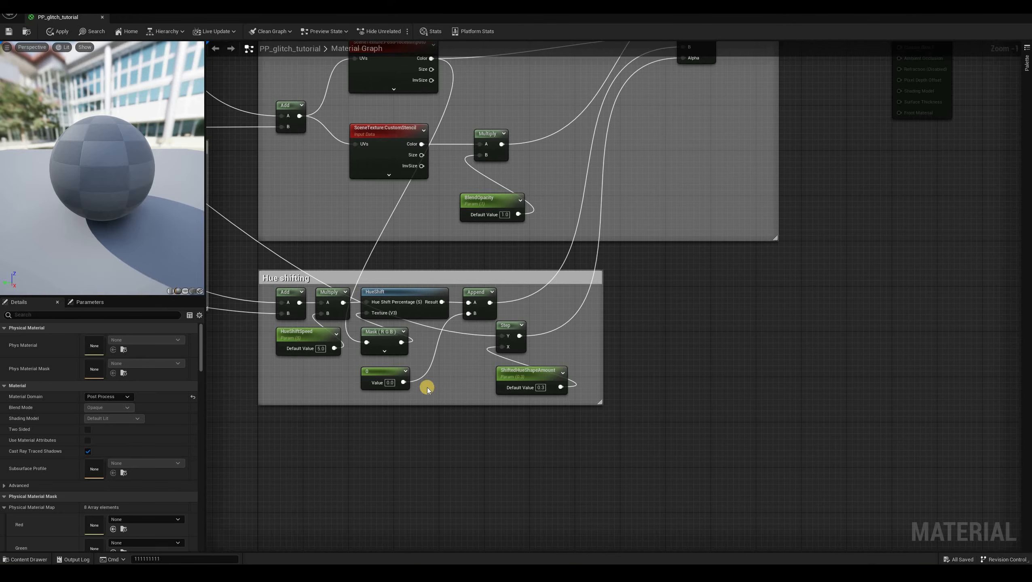
pyautogui.moveTo(416, 277); pyautogui.dragTo(410, 464)
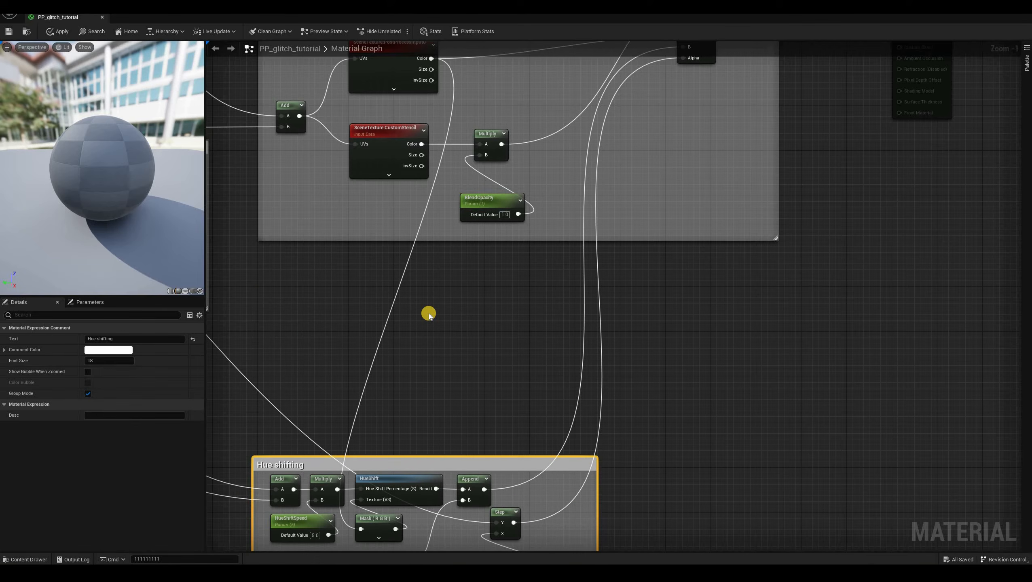
# - Add a TextureObjectParameter named OverlayTexture in the free space above the Hue shifting group
pyautogui.click(429, 313)
pyautogui.rightClick(429, 314)
pyautogui.write('text')
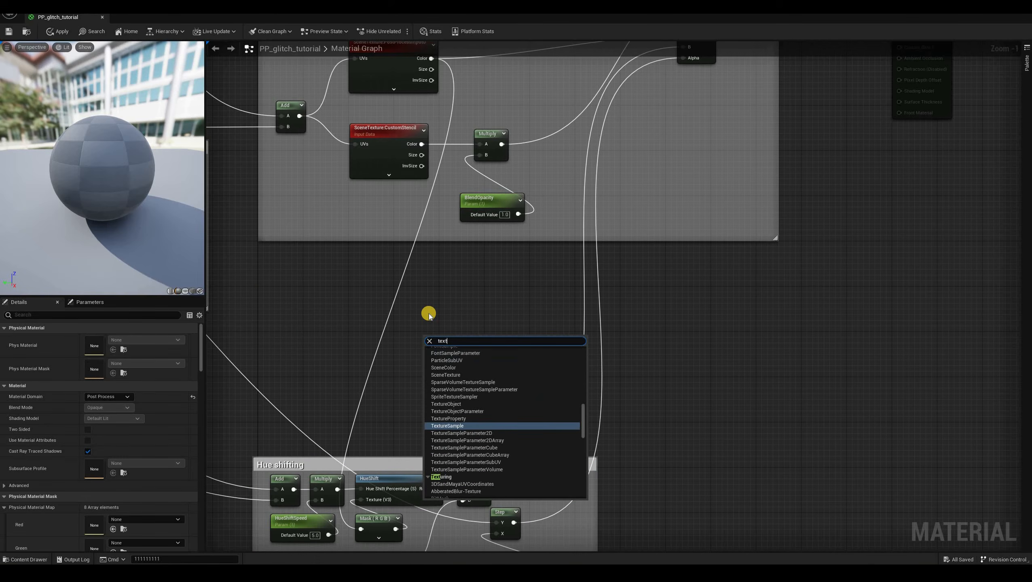
pyautogui.write(' ob')
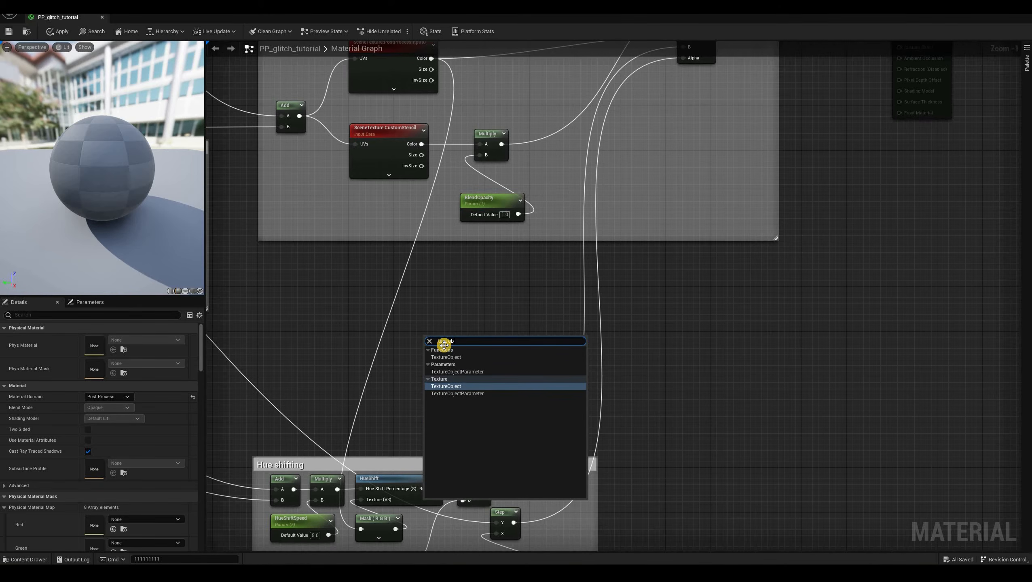
pyautogui.press('Down')
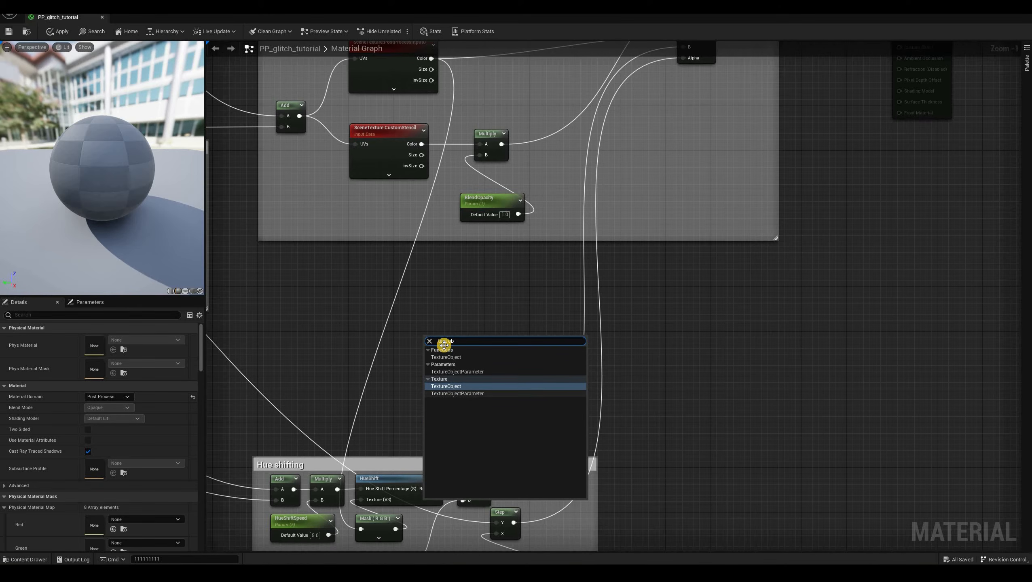
pyautogui.press('Return')
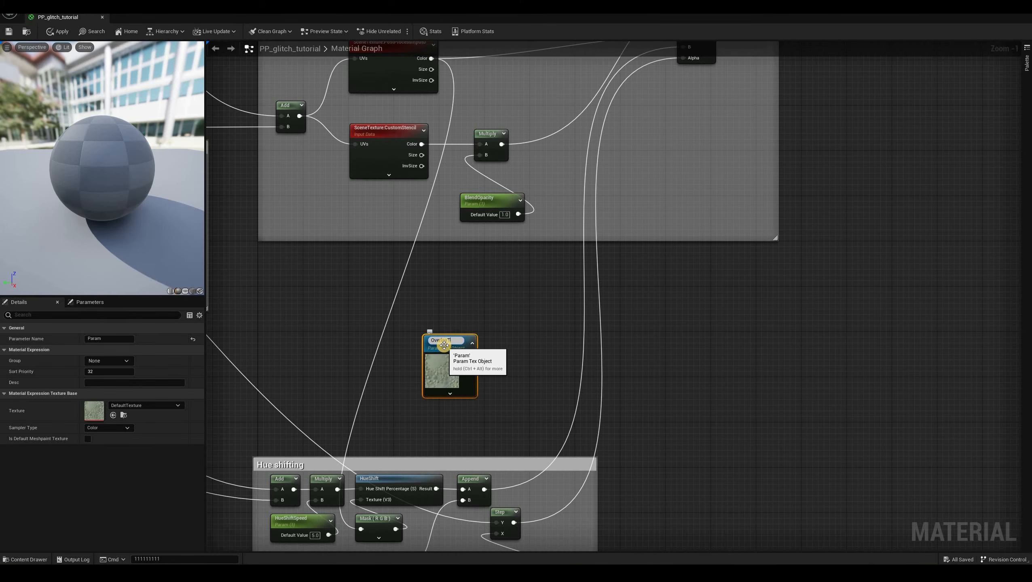
pyautogui.write('OverlayTexture')
pyautogui.press('Return')
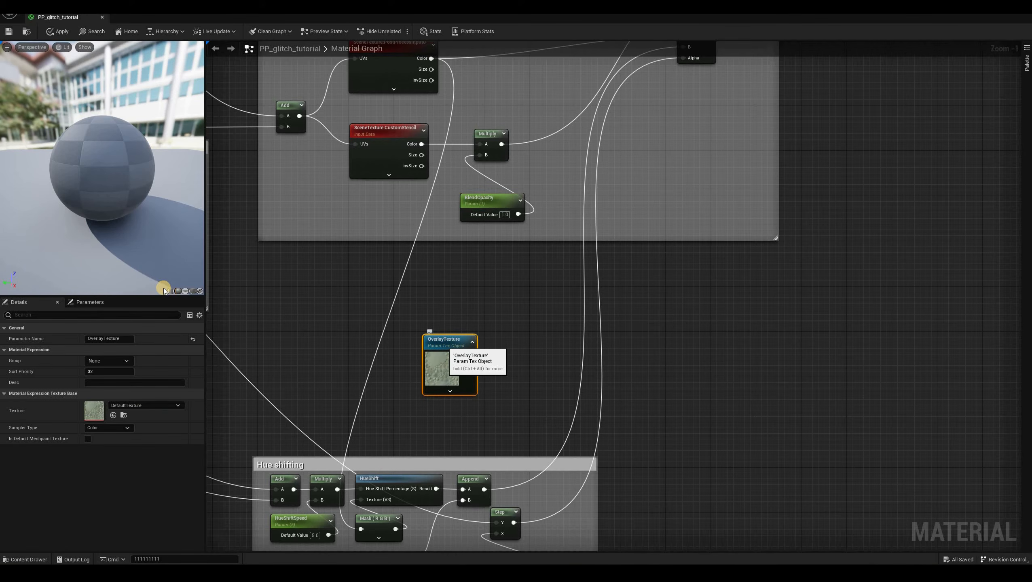
# - Try the video_glitch texture on OverlayTexture and open it to inspect the image
pyautogui.click(155, 406)
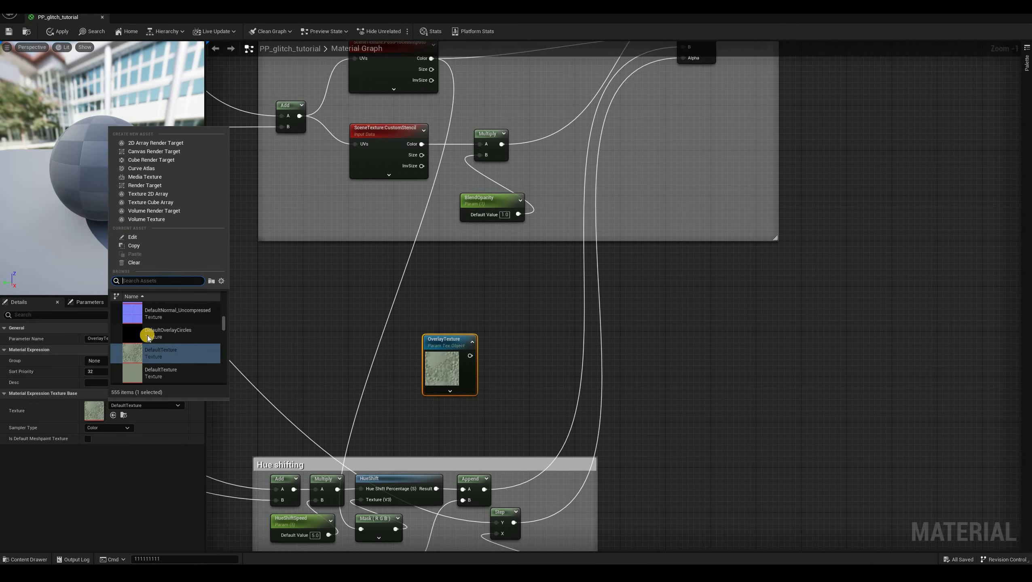
pyautogui.write('glit')
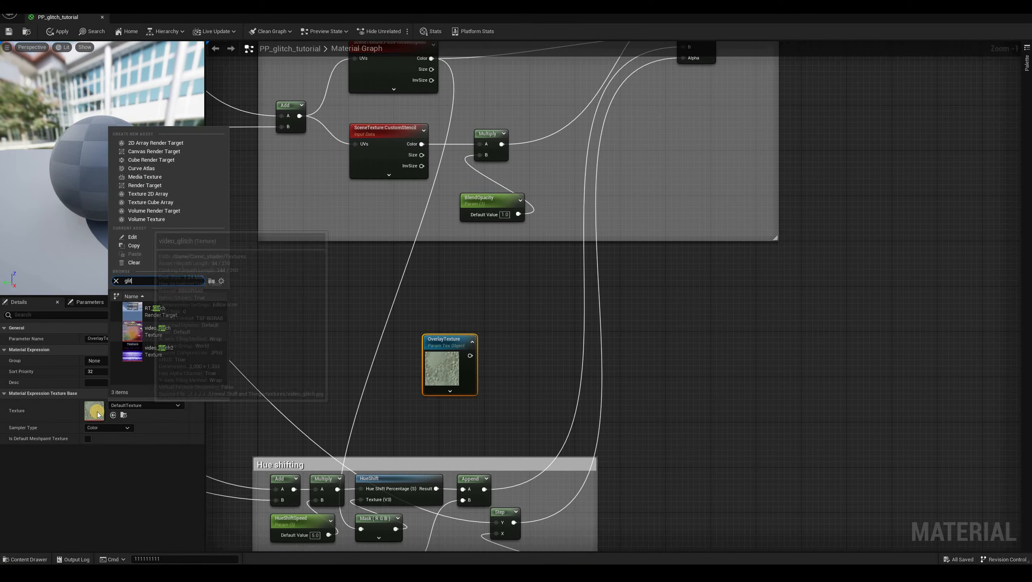
pyautogui.click(144, 332)
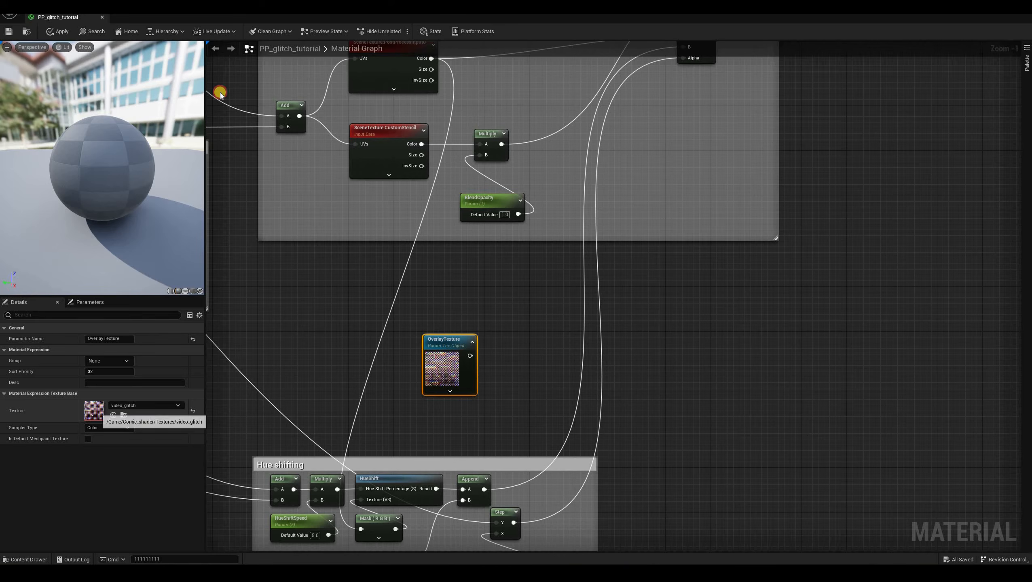
pyautogui.doubleClick(94, 411)
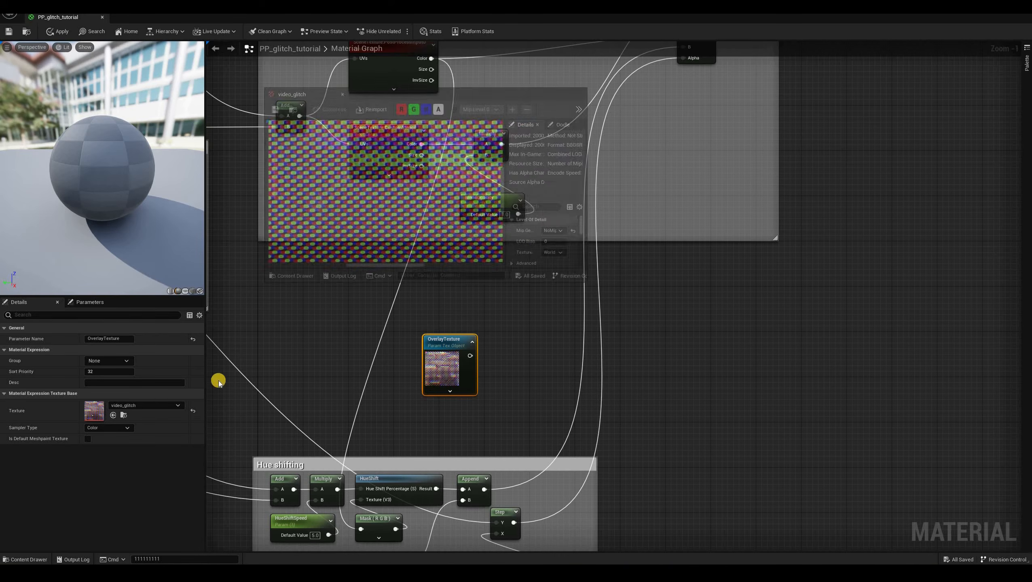
pyautogui.doubleClick(448, 196)
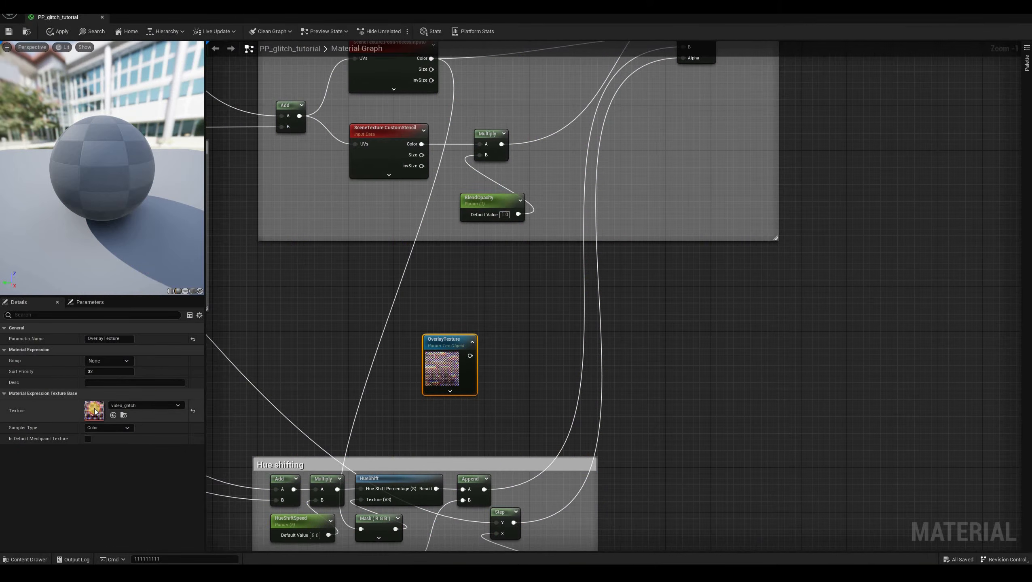
# - Assign the video_glitch2 texture to OverlayTexture and feed the parameter into the Tex input of a new Texture Sample
pyautogui.click(122, 405)
pyautogui.click(161, 373)
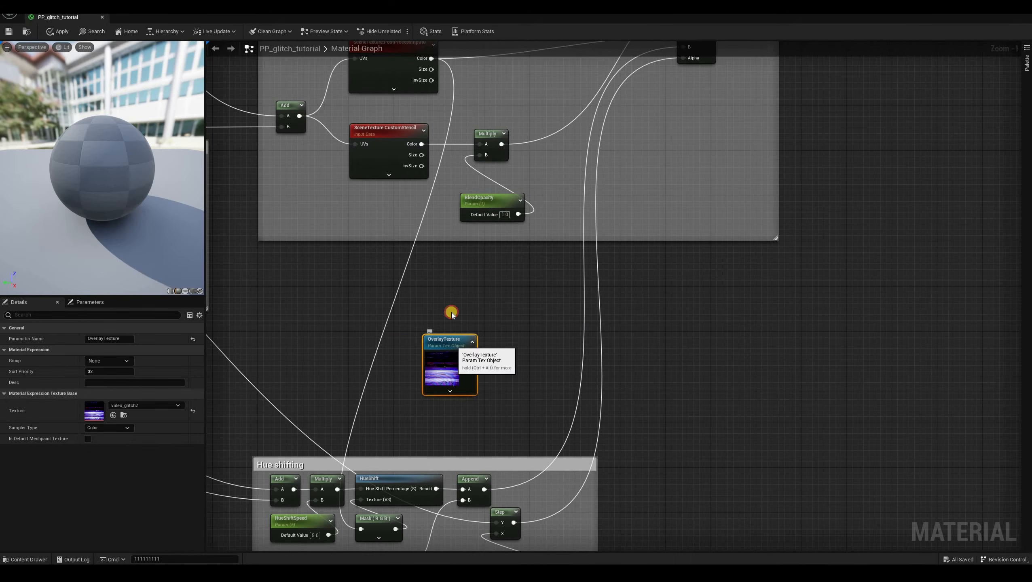
pyautogui.moveTo(452, 342)
pyautogui.mouseDown()
pyautogui.moveTo(382, 345)
pyautogui.moveTo(452, 316)
pyautogui.mouseUp()
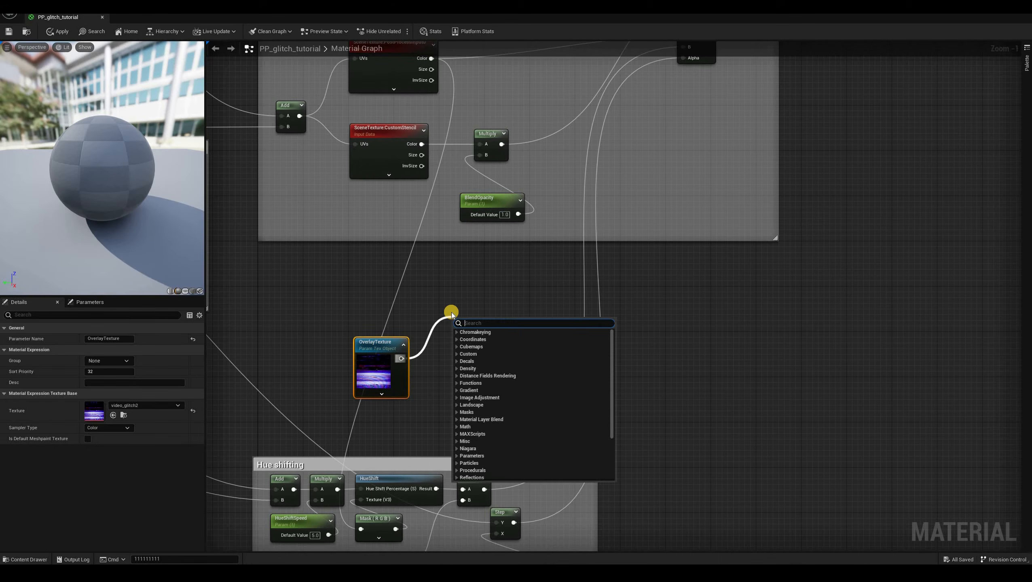
pyautogui.write('tex')
pyautogui.press('Return')
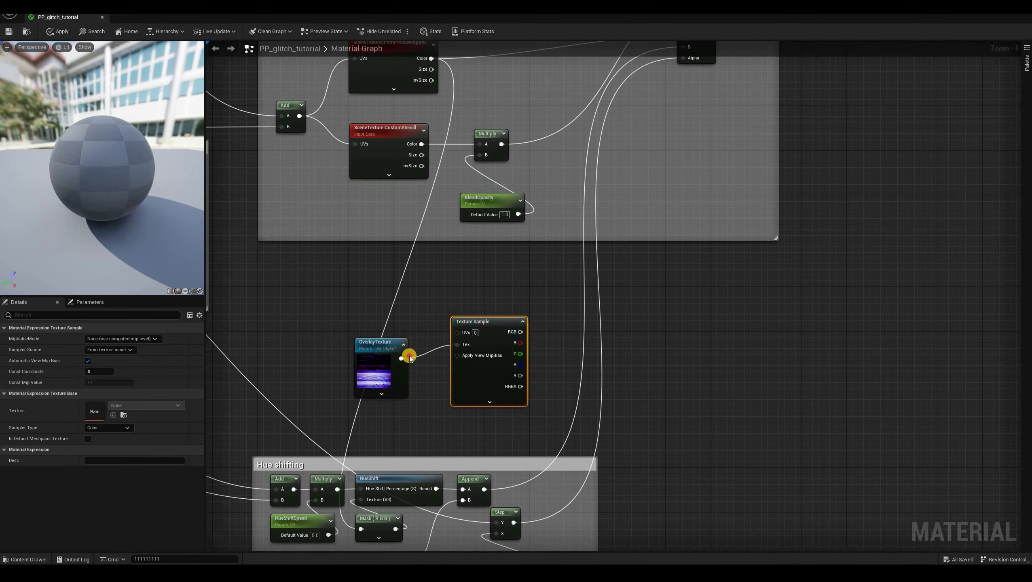
pyautogui.click(406, 428)
# - Feed the texture coordinate node's output into input A of a new Multiply node beside OverlayTexture
pyautogui.moveTo(274, 295); pyautogui.dragTo(677, 336, button='right')
pyautogui.scroll(-1, 644, 339)
pyautogui.scroll(-1, 653, 343)
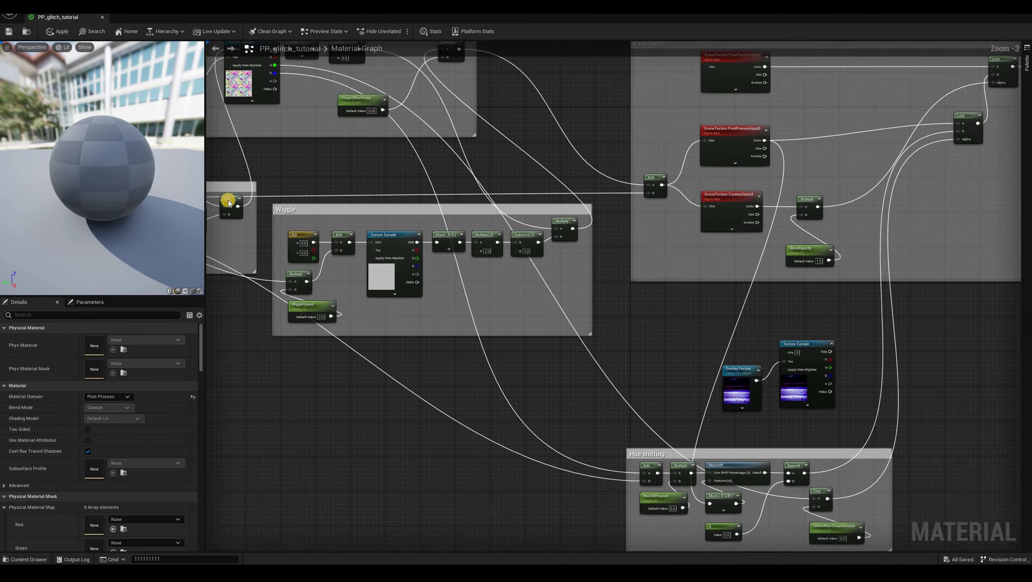
pyautogui.moveTo(228, 207); pyautogui.dragTo(382, 191, button='right')
pyautogui.moveTo(884, 347); pyautogui.dragTo(880, 335, button='right')
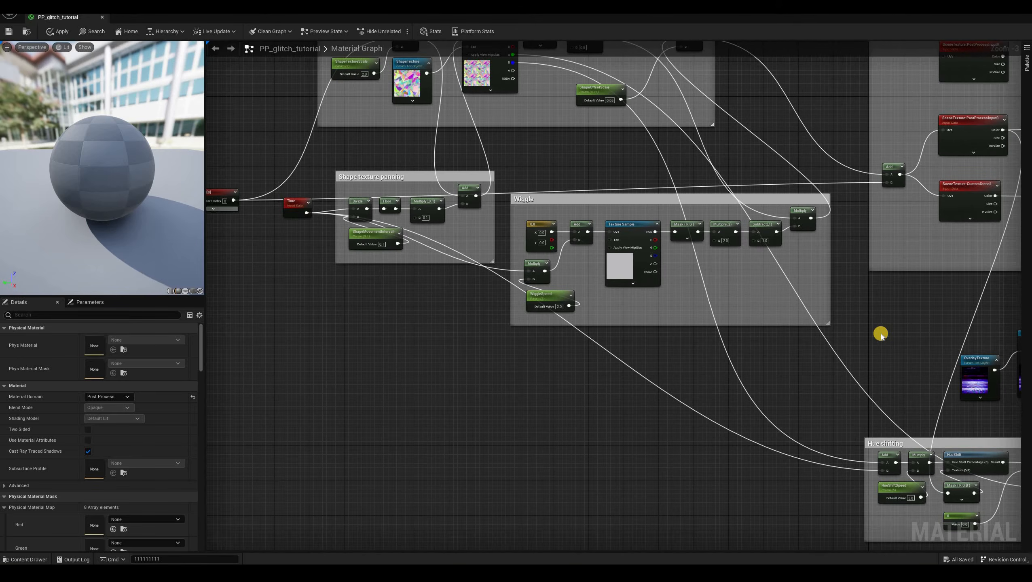
pyautogui.moveTo(234, 200); pyautogui.dragTo(880, 333)
pyautogui.write('m')
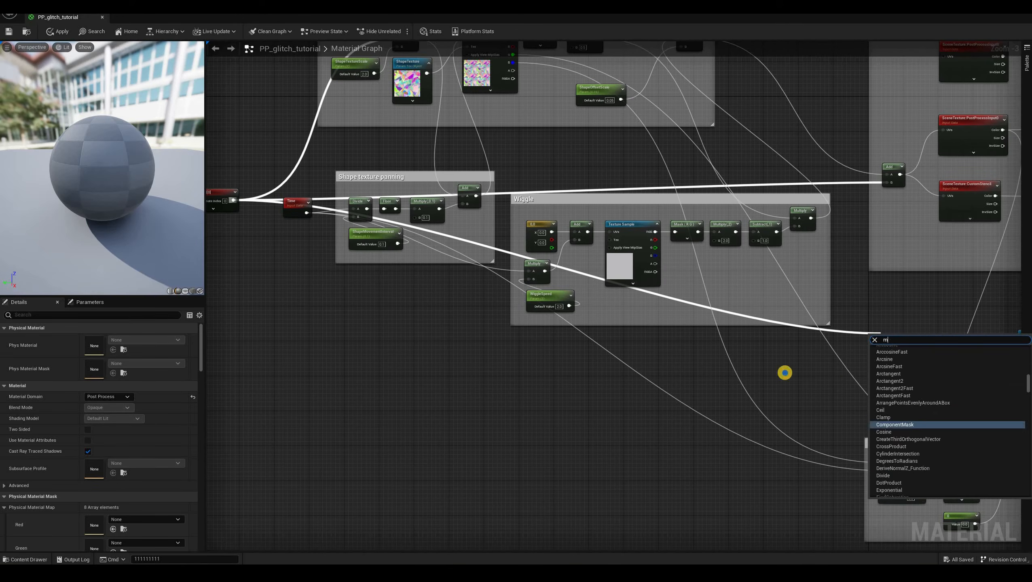
pyautogui.write('ul')
pyautogui.click(886, 391)
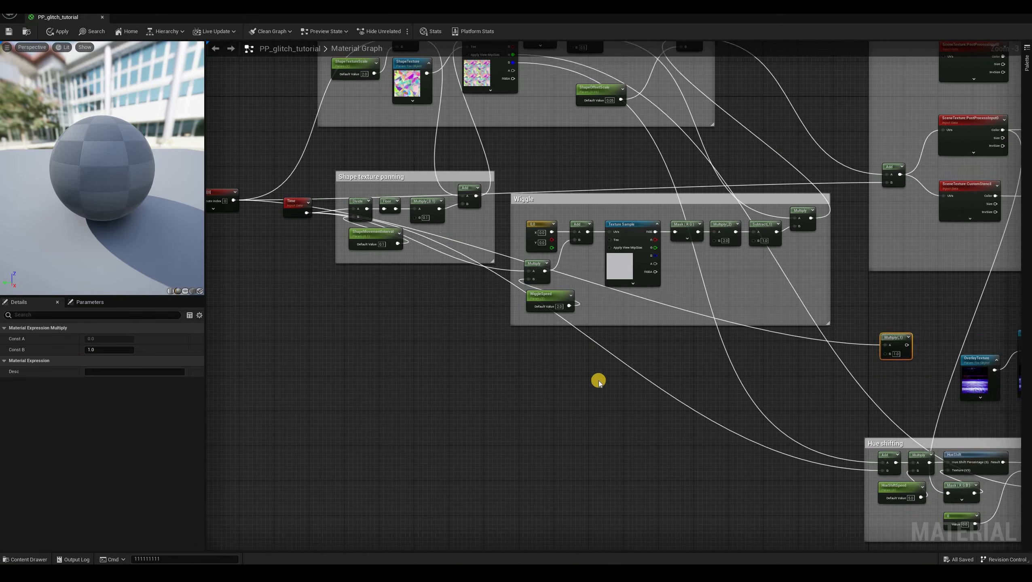
# - Connect a scalar parameter named OverlayTextureScale, default value 5, to input B of the new Multiply node
pyautogui.moveTo(887, 375); pyautogui.dragTo(600, 383, button='right')
pyautogui.scroll(2, 652, 386)
pyautogui.moveTo(578, 358); pyautogui.dragTo(602, 383)
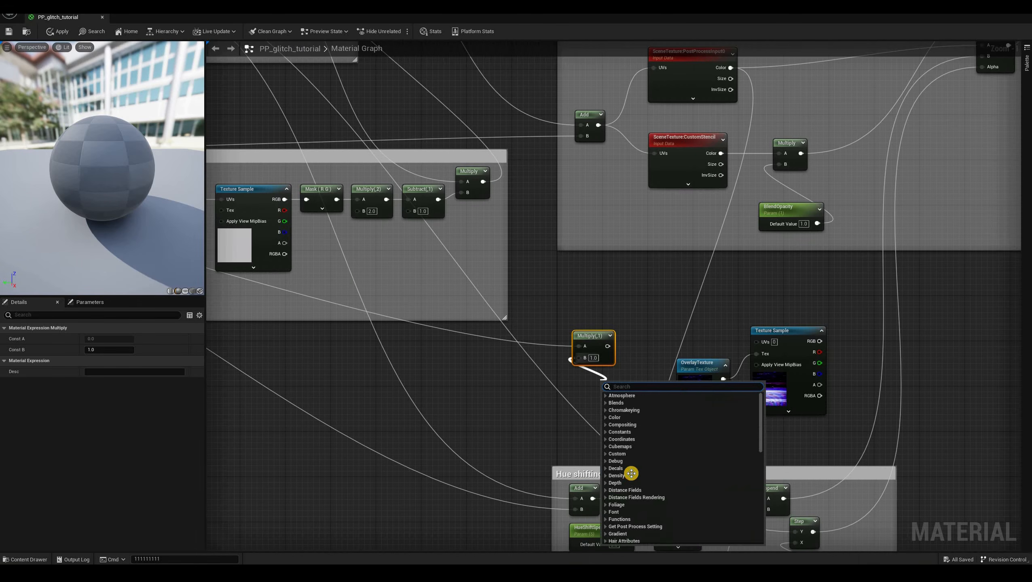
pyautogui.write('sca')
pyautogui.click(631, 474)
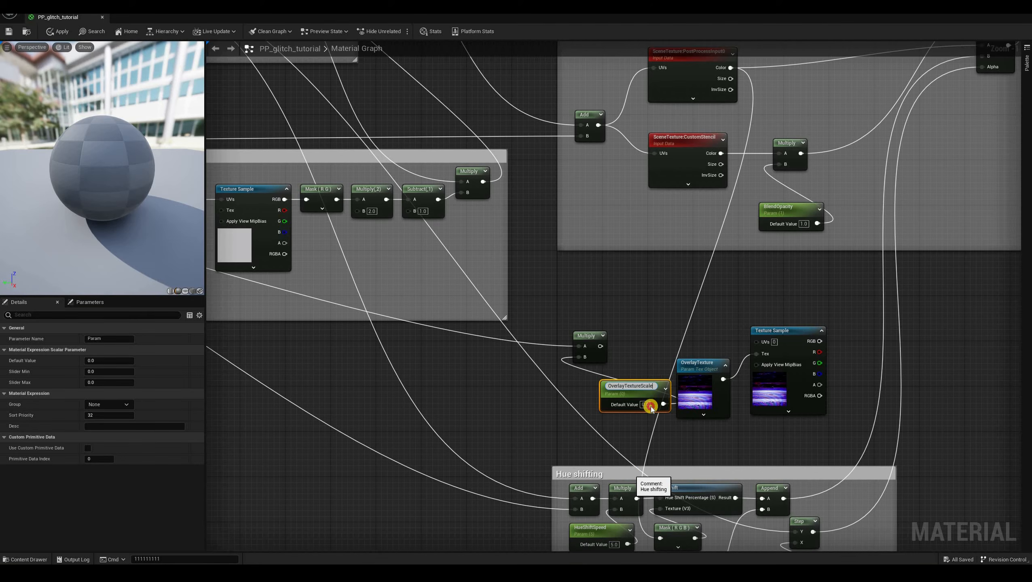
pyautogui.click(651, 406)
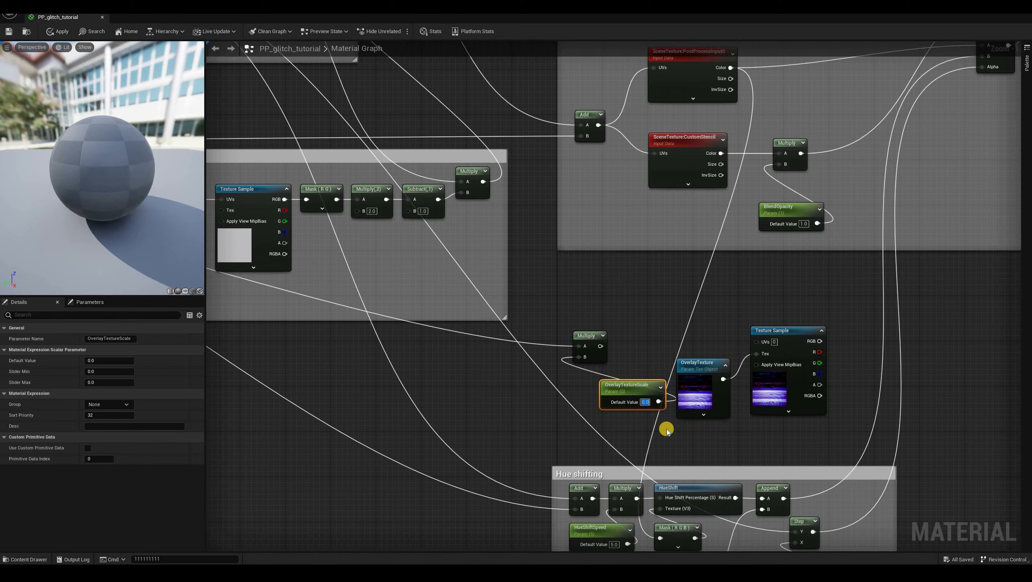
pyautogui.write('5')
pyautogui.press('Return')
# - Connect the scale Multiply to the overlay Texture Sample's UVs and arrange it with OverlayTextureScale closer to OverlayTexture
pyautogui.moveTo(600, 346); pyautogui.dragTo(756, 341)
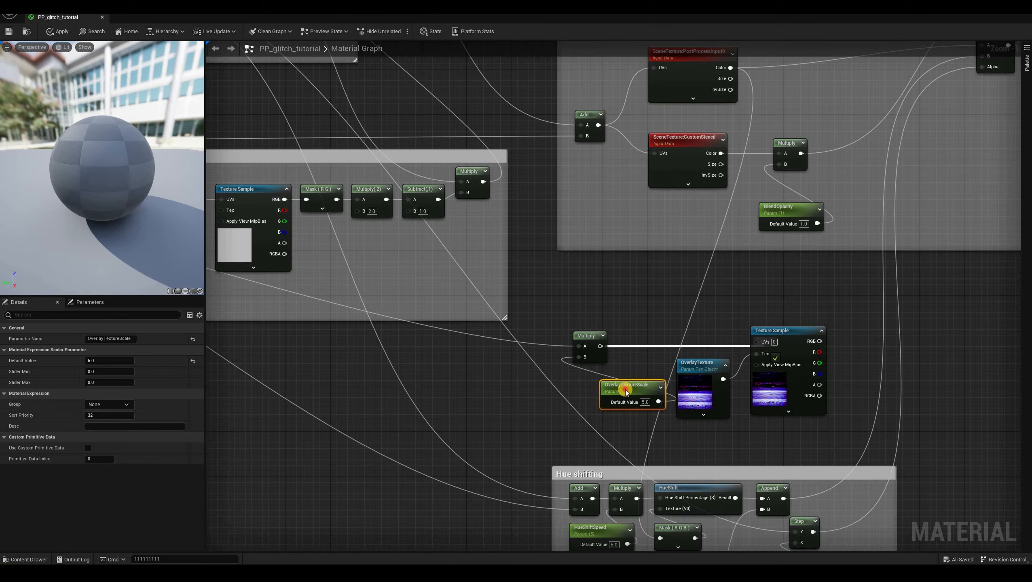
pyautogui.moveTo(637, 391)
pyautogui.mouseDown()
pyautogui.moveTo(620, 388)
pyautogui.moveTo(633, 396)
pyautogui.mouseUp()
pyautogui.moveTo(587, 336); pyautogui.dragTo(629, 328)
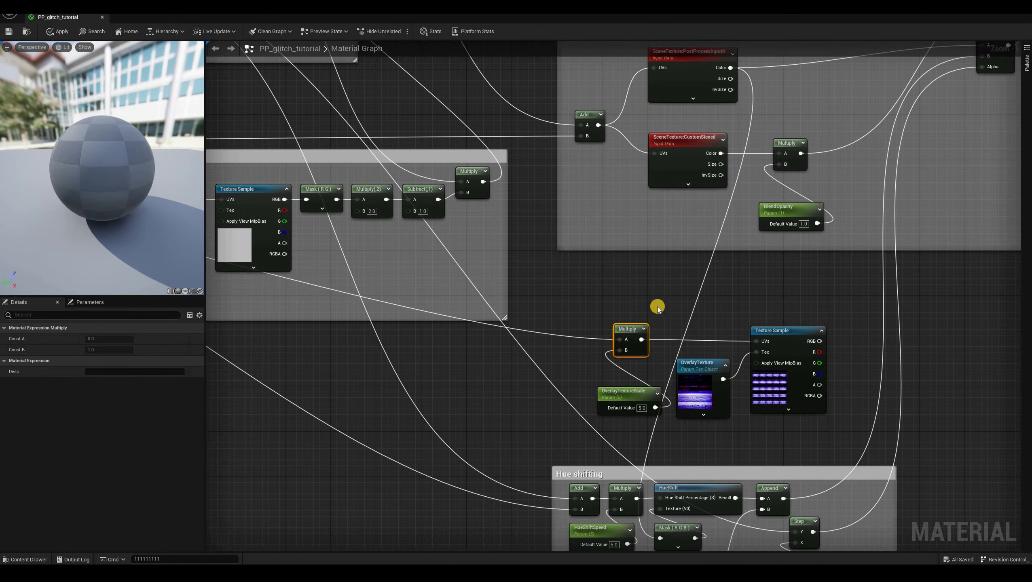
pyautogui.moveTo(663, 304); pyautogui.dragTo(557, 311, button='right')
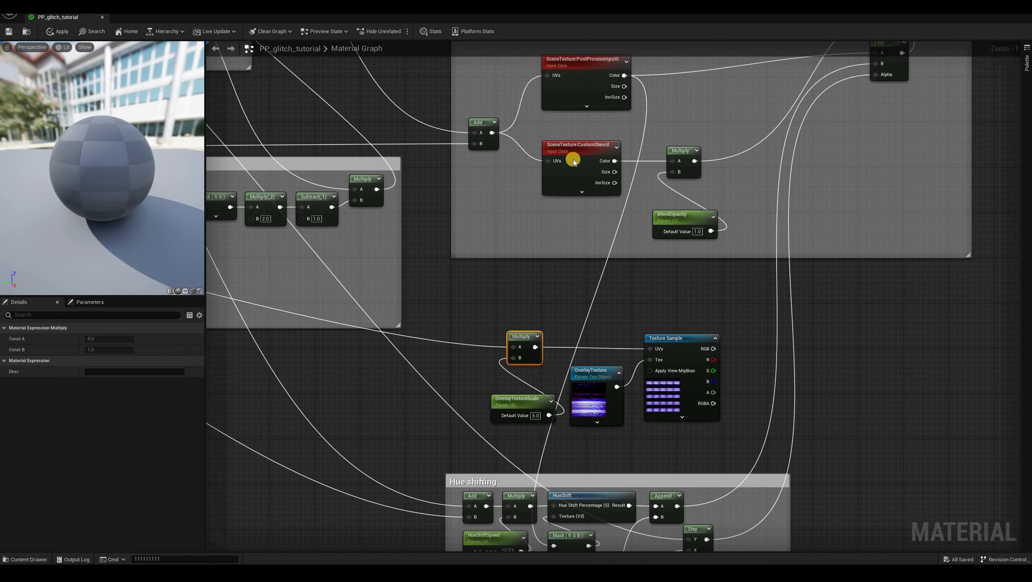
# - Combine the distorted PostProcessInput0 Color and the overlay Texture Sample's RGBA output in a new Max node
pyautogui.moveTo(533, 158); pyautogui.dragTo(541, 213, button='right')
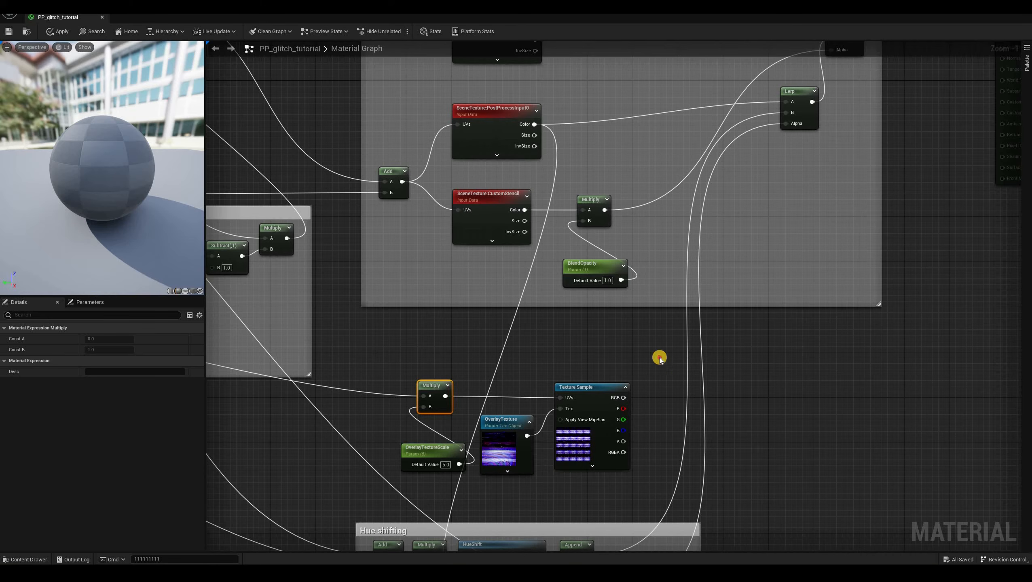
pyautogui.moveTo(534, 124); pyautogui.dragTo(661, 357)
pyautogui.write('max')
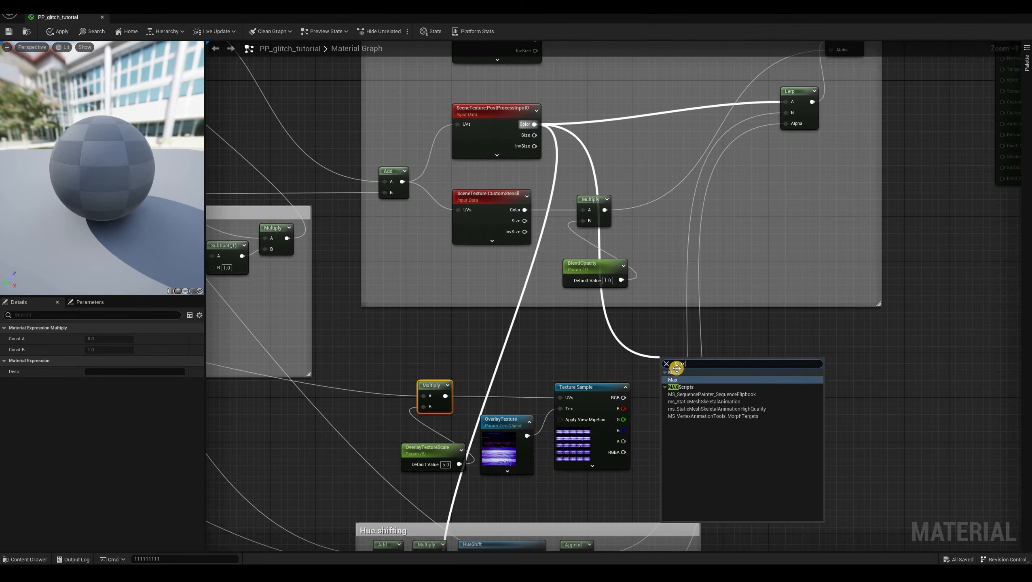
pyautogui.press('Return')
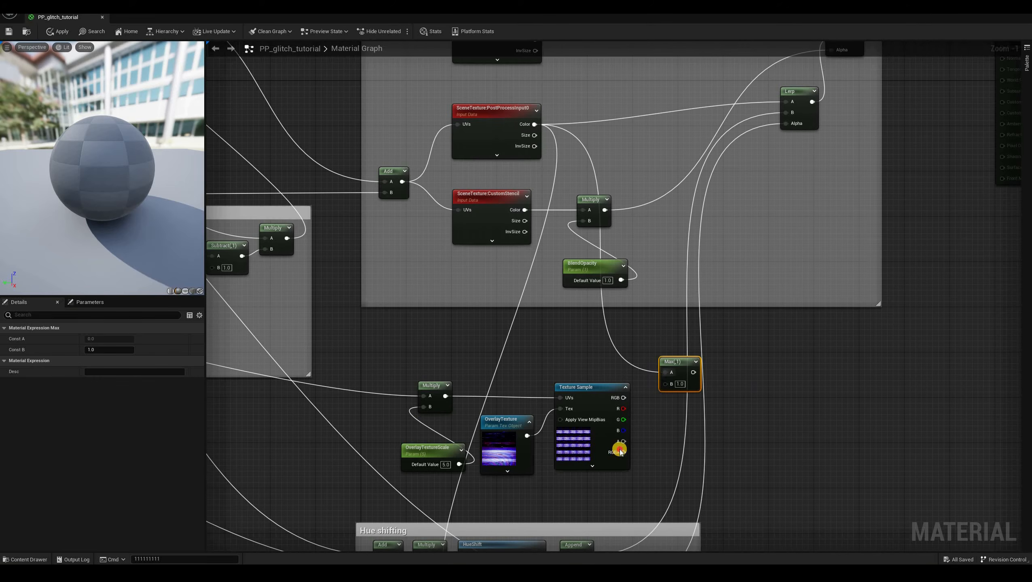
pyautogui.moveTo(677, 362)
pyautogui.mouseDown()
pyautogui.moveTo(677, 353)
pyautogui.moveTo(672, 375)
pyautogui.mouseUp()
pyautogui.scroll(1, 652, 458)
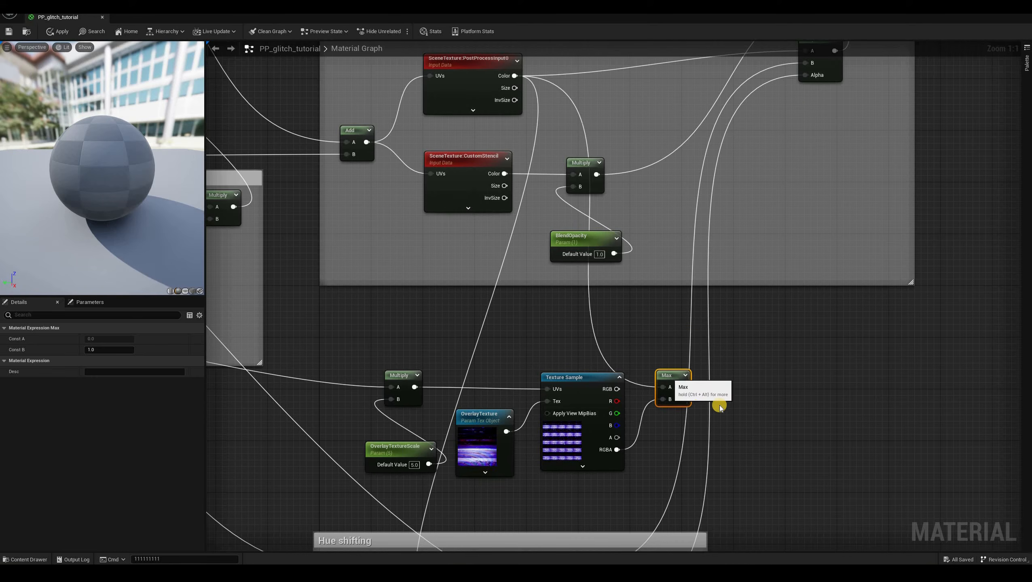
# - Connect the Max output to input A of the hue-shift Lerp, move that Lerp slightly down, and apply the material
pyautogui.moveTo(738, 64); pyautogui.dragTo(673, 115, button='right')
pyautogui.moveTo(744, 158); pyautogui.dragTo(743, 193, button='right')
pyautogui.scroll(-1, 744, 193)
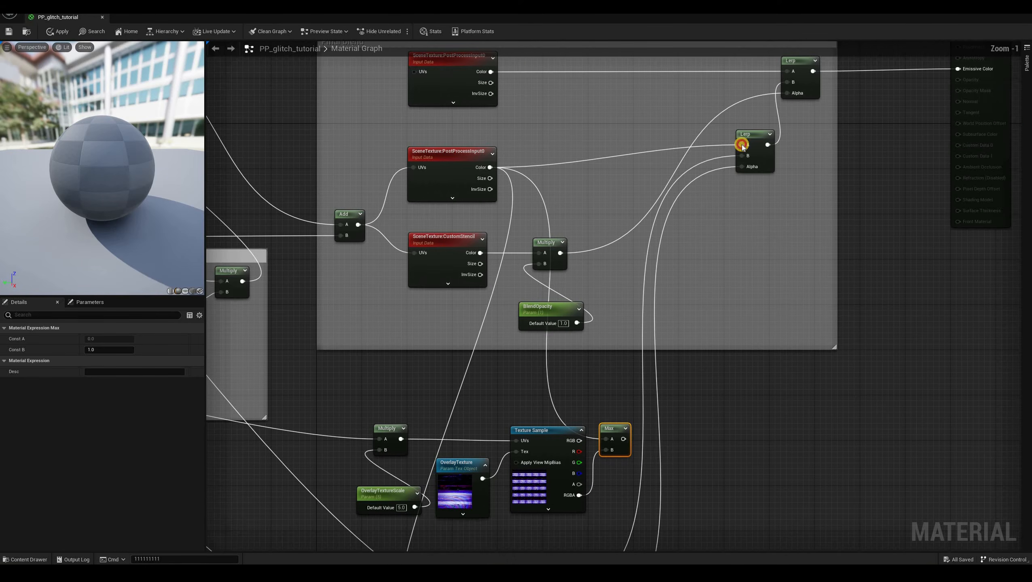
pyautogui.moveTo(624, 439); pyautogui.dragTo(750, 168)
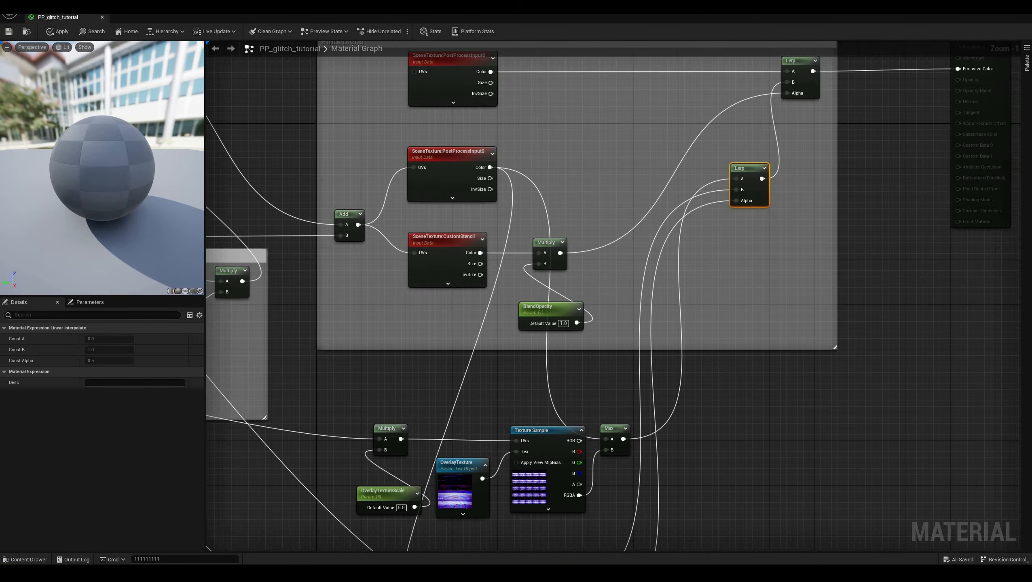
pyautogui.click(58, 32)
# - Play the level and examine the overlay texture on the moving character from several angles, ending the play session before returning to the material
pyautogui.hotkey('shift', 'F11')
pyautogui.hotkey('alt', 'p')
pyautogui.press('w')
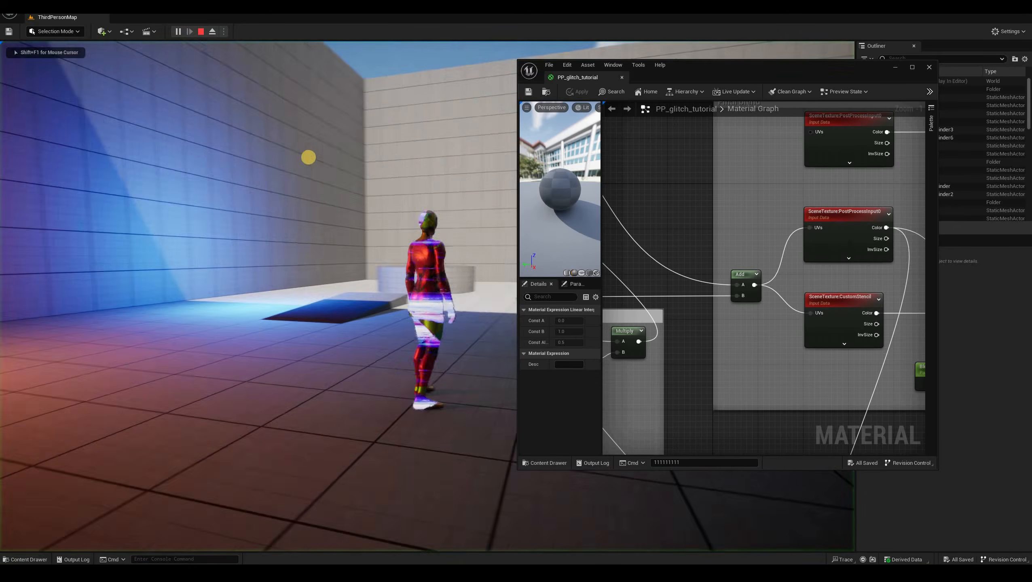
pyautogui.press('d')
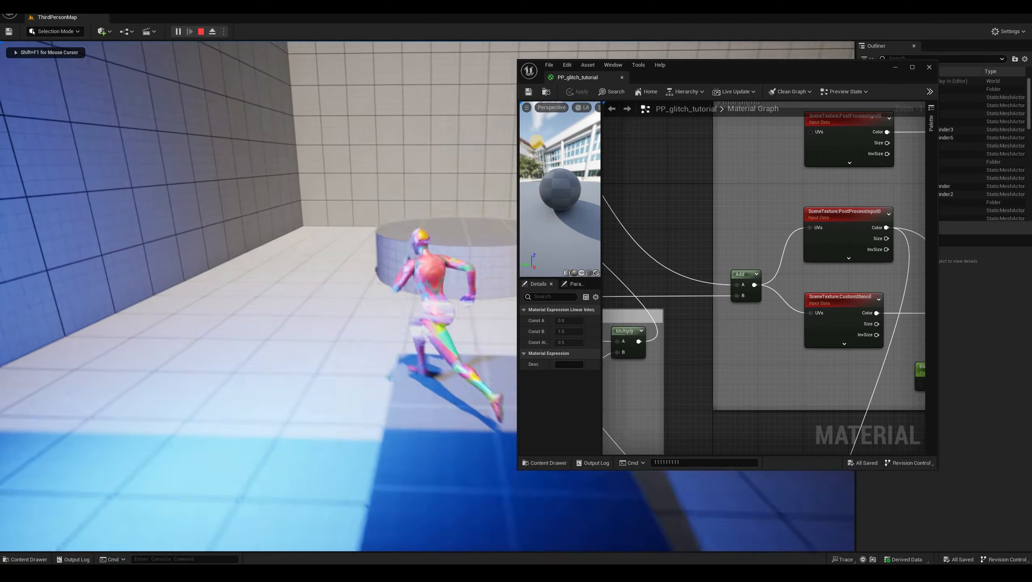
pyautogui.press('s')
pyautogui.hotkey('shift', 'F1')
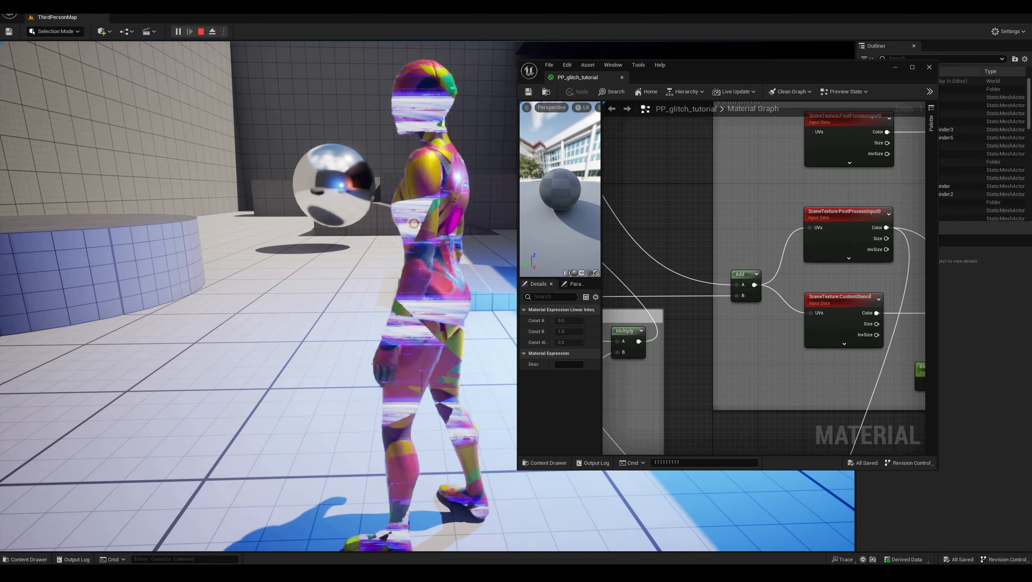
pyautogui.click(415, 182)
pyautogui.press('w')
pyautogui.press('s')
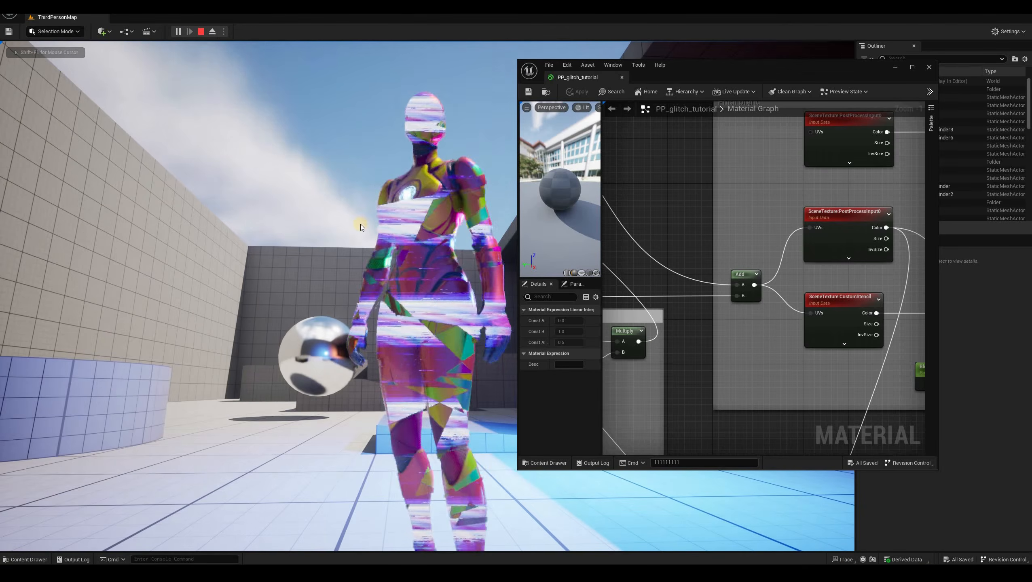
pyautogui.hotkey('shift', 'F1')
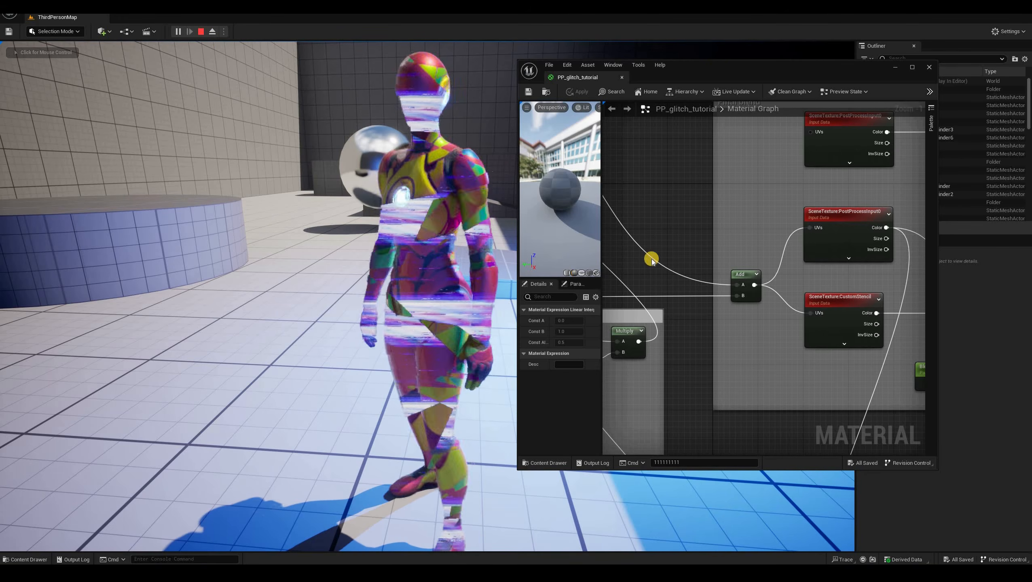
pyautogui.press('Escape')
pyautogui.press('super+Up')
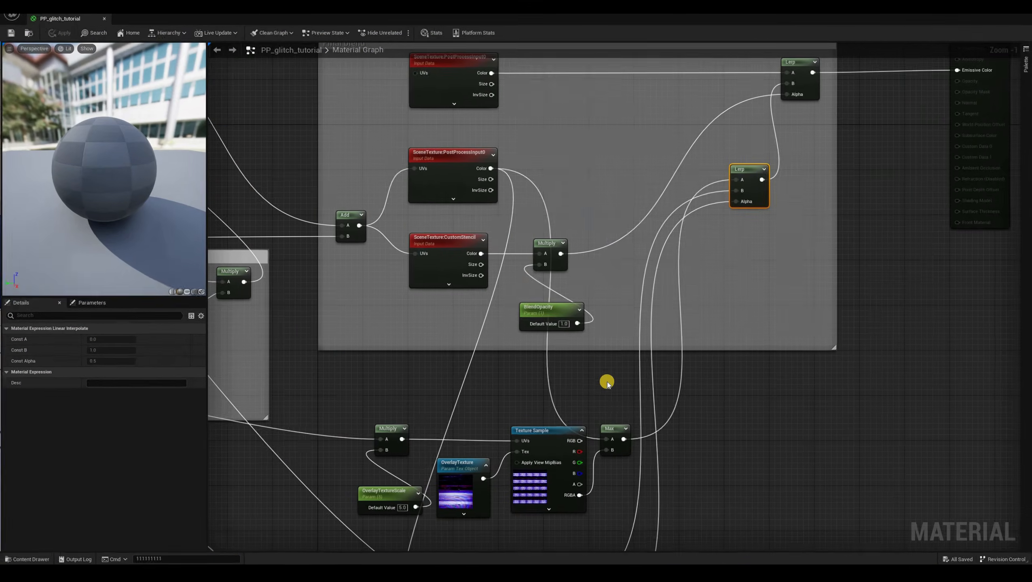
# - Move the overlay scale Multiply node closer to the overlay Texture Sample to make room before it
pyautogui.moveTo(396, 337); pyautogui.dragTo(603, 364, button='right')
pyautogui.scroll(-1, 608, 361)
pyautogui.moveTo(548, 417); pyautogui.dragTo(549, 336, button='right')
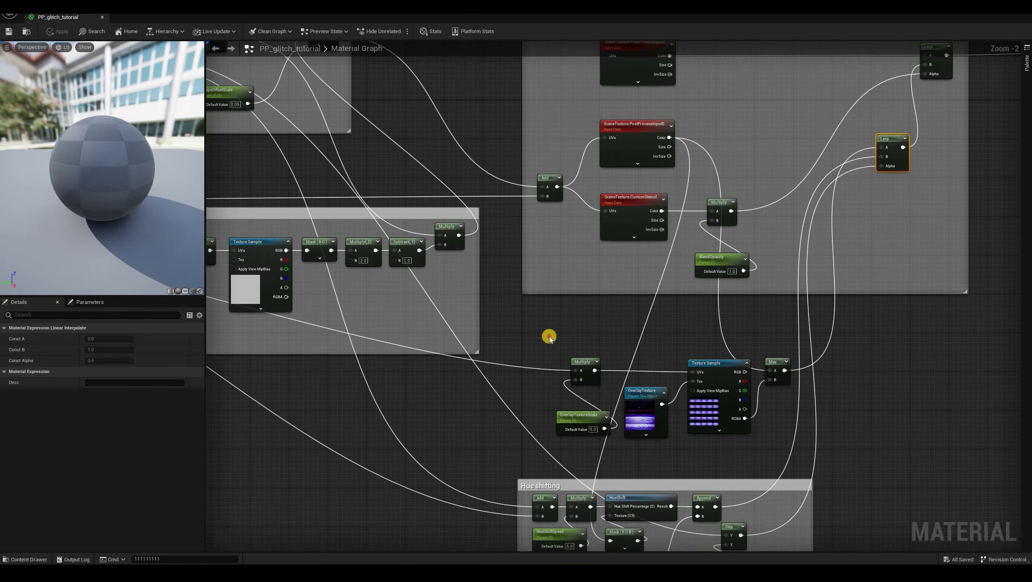
pyautogui.moveTo(582, 362); pyautogui.dragTo(607, 361)
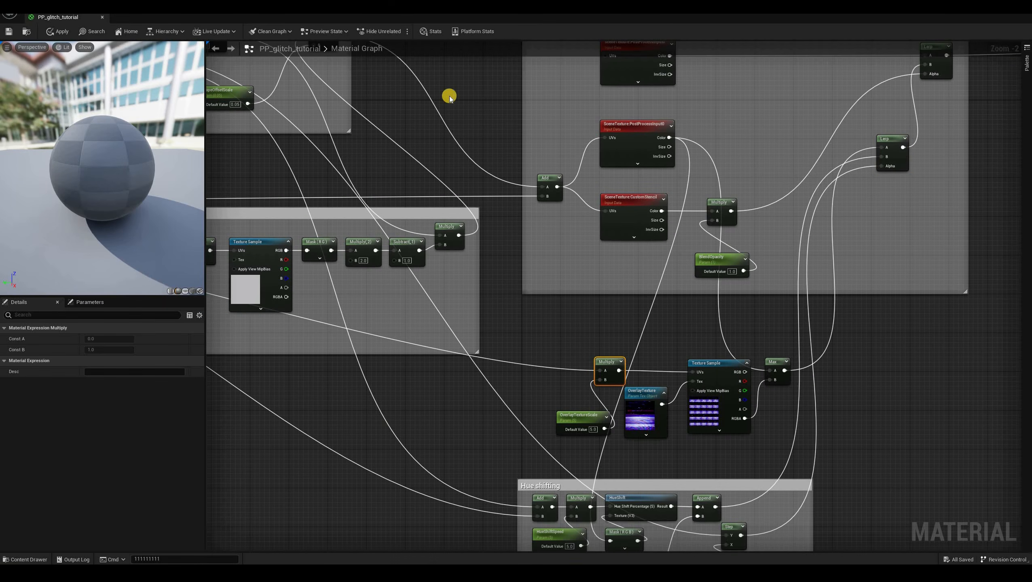
pyautogui.click(450, 97)
# - Create an Add node beside the overlay nodes, fed by the Subtract (0.5) output of the Texture sample group
pyautogui.moveTo(449, 97); pyautogui.dragTo(640, 172, button='right')
pyautogui.moveTo(460, 92); pyautogui.dragTo(460, 106, button='right')
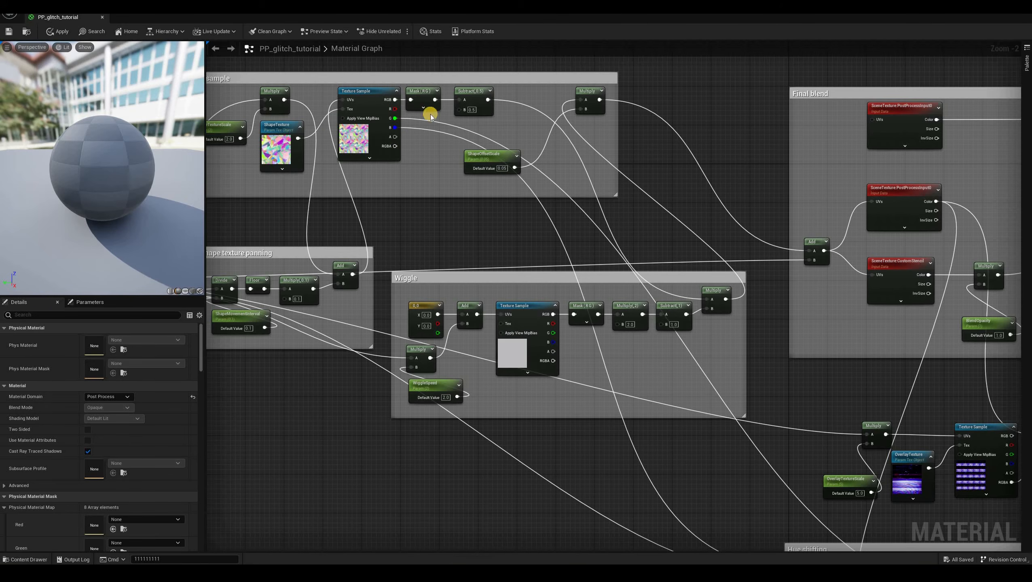
pyautogui.scroll(2, 431, 116)
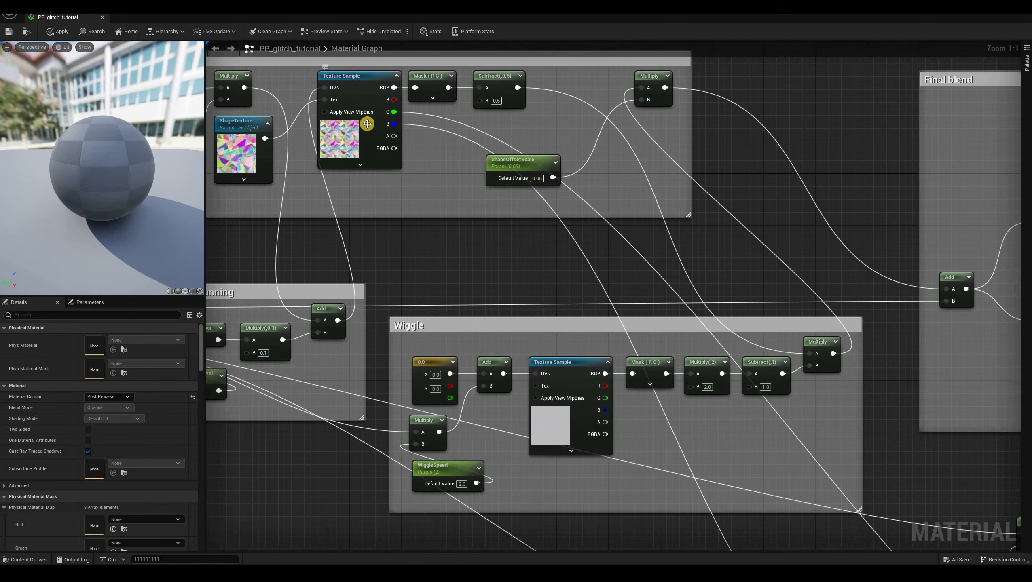
pyautogui.moveTo(435, 291); pyautogui.dragTo(323, 85, button='right')
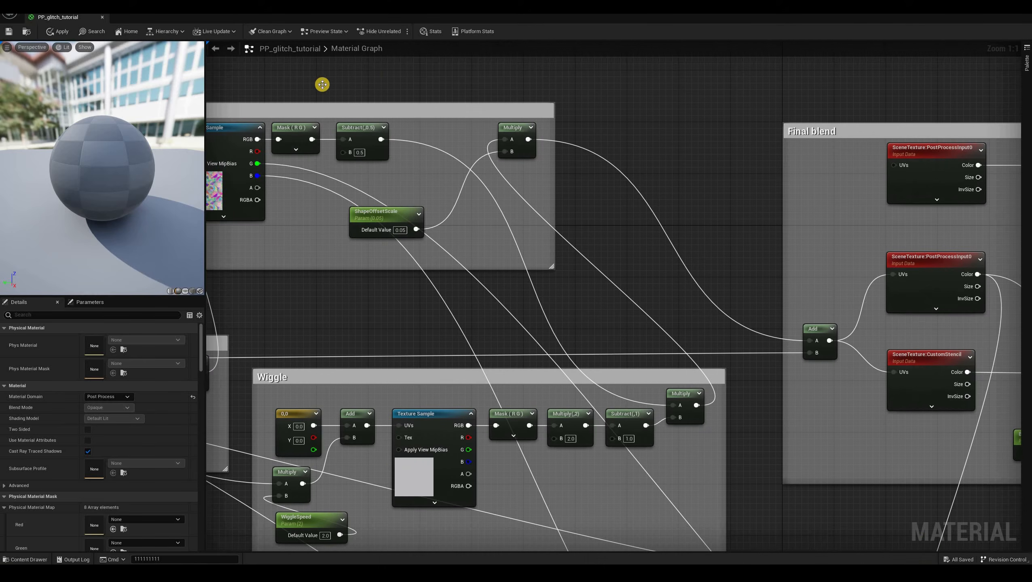
pyautogui.scroll(-2, 662, 335)
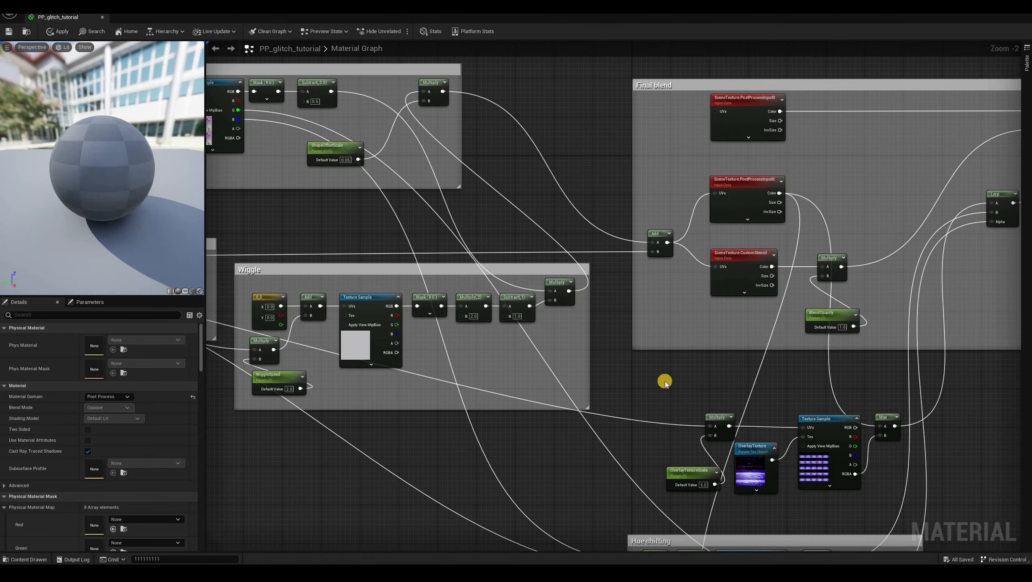
pyautogui.moveTo(683, 429); pyautogui.dragTo(672, 420)
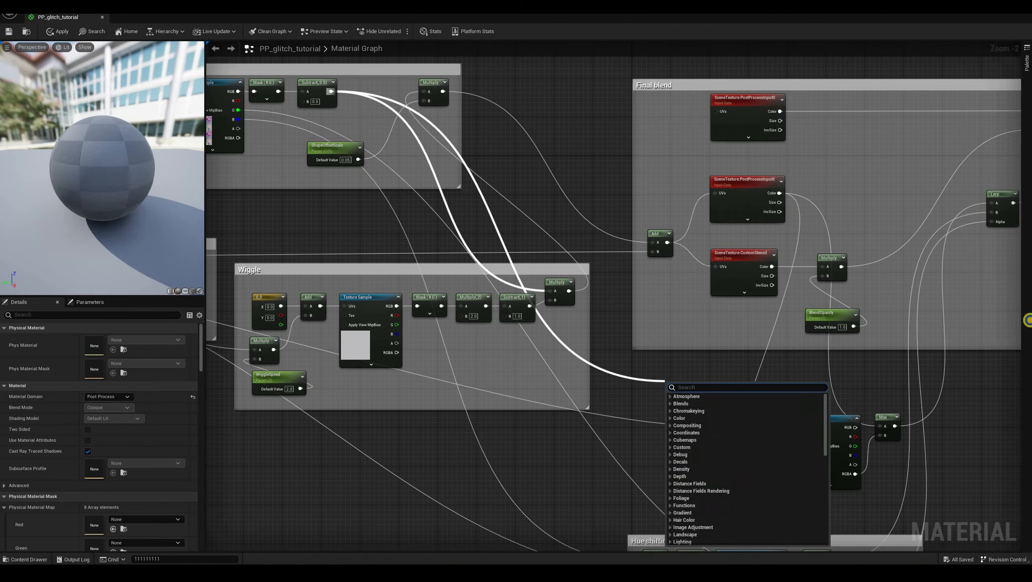
pyautogui.write('add')
pyautogui.press('Return')
# - Move the scale Multiply's incoming A wire to the Add's input B, align the Add with the Multiply, and connect its output to A
pyautogui.moveTo(495, 396); pyautogui.dragTo(600, 364, button='right')
pyautogui.scroll(2, 600, 364)
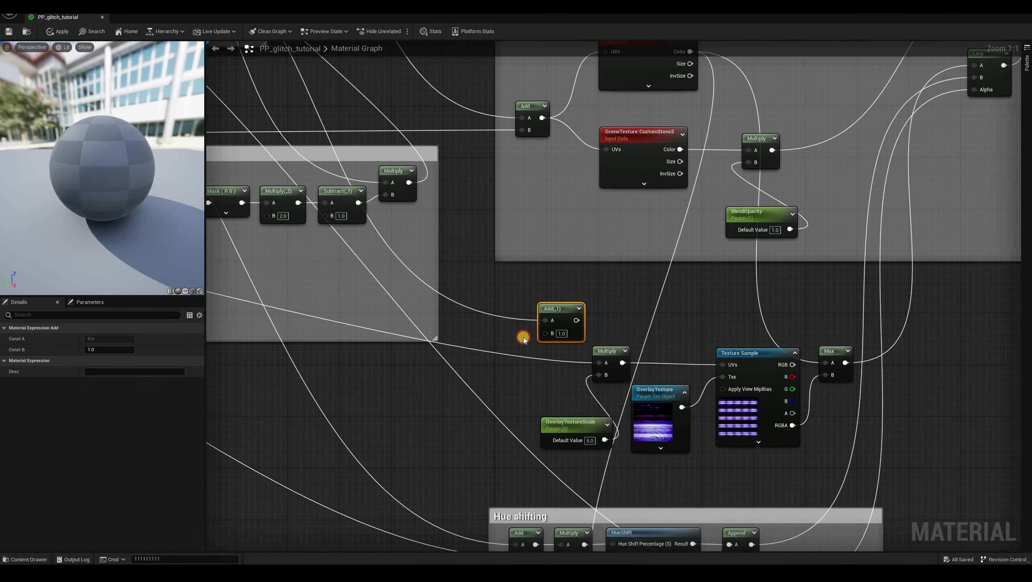
pyautogui.moveTo(599, 363)
pyautogui.keyDown('ctrl'); pyautogui.mouseDown()
pyautogui.moveTo(532, 348)
pyautogui.moveTo(547, 334)
pyautogui.moveTo(552, 355)
pyautogui.mouseUp(); pyautogui.keyUp('ctrl')
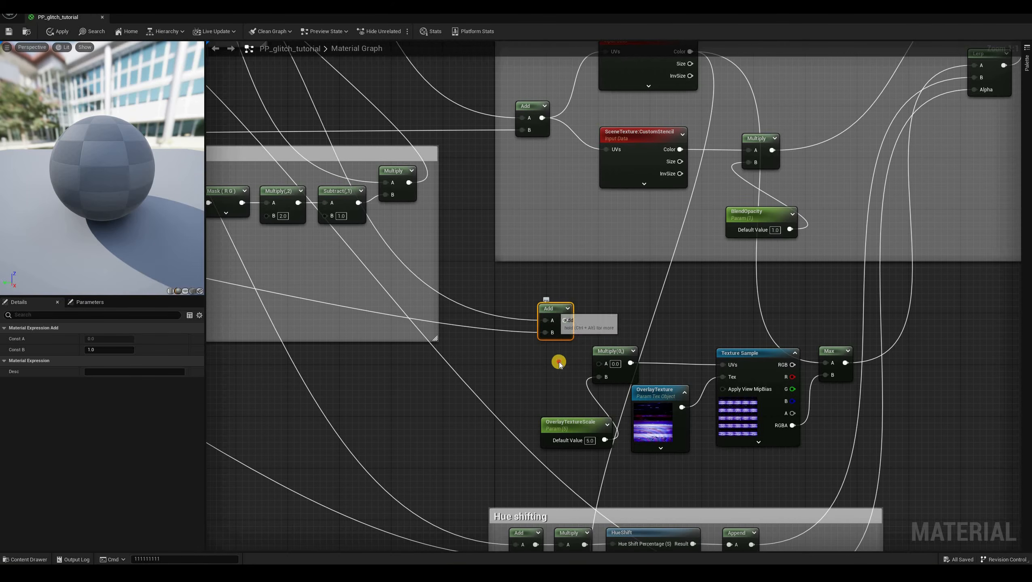
pyautogui.moveTo(555, 309); pyautogui.dragTo(550, 351)
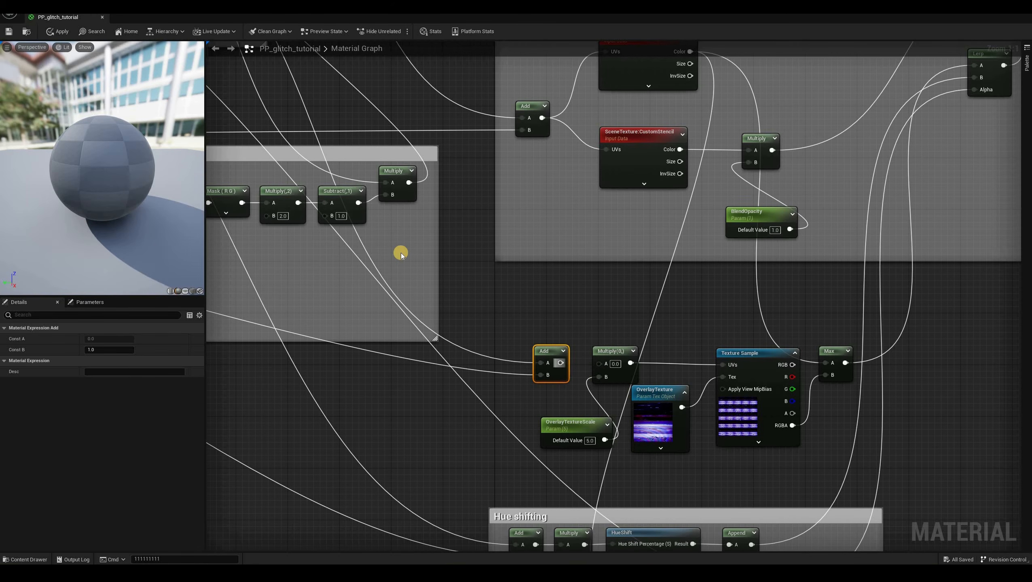
pyautogui.scroll(-3, 537, 444)
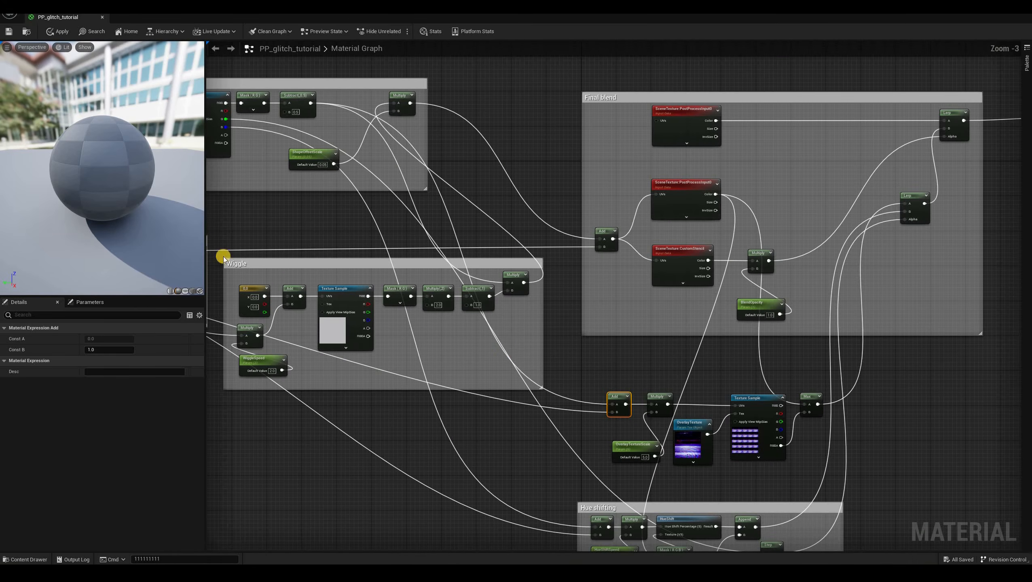
# - Save the material with the shape-offset overlay UVs
pyautogui.moveTo(330, 406); pyautogui.dragTo(556, 387, button='right')
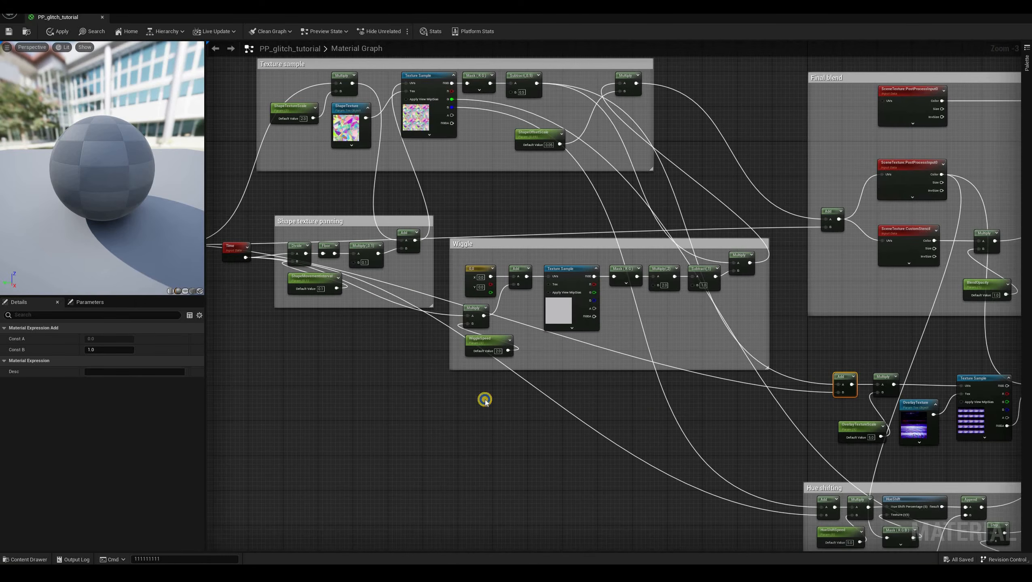
pyautogui.moveTo(484, 400); pyautogui.dragTo(603, 399, button='right')
pyautogui.scroll(3, 624, 318)
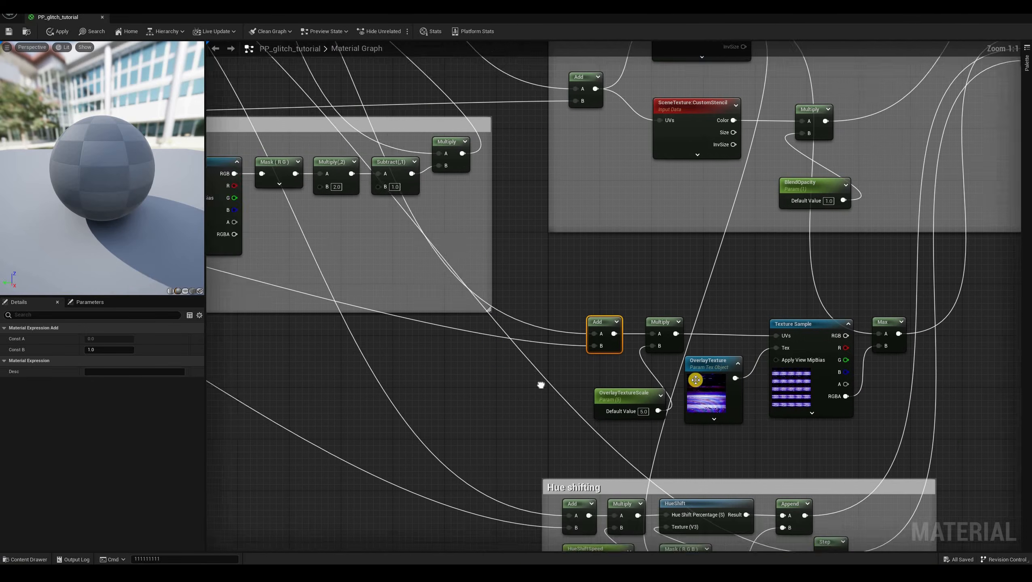
pyautogui.moveTo(541, 385); pyautogui.dragTo(485, 394, button='right')
pyautogui.moveTo(657, 294); pyautogui.dragTo(527, 341, button='right')
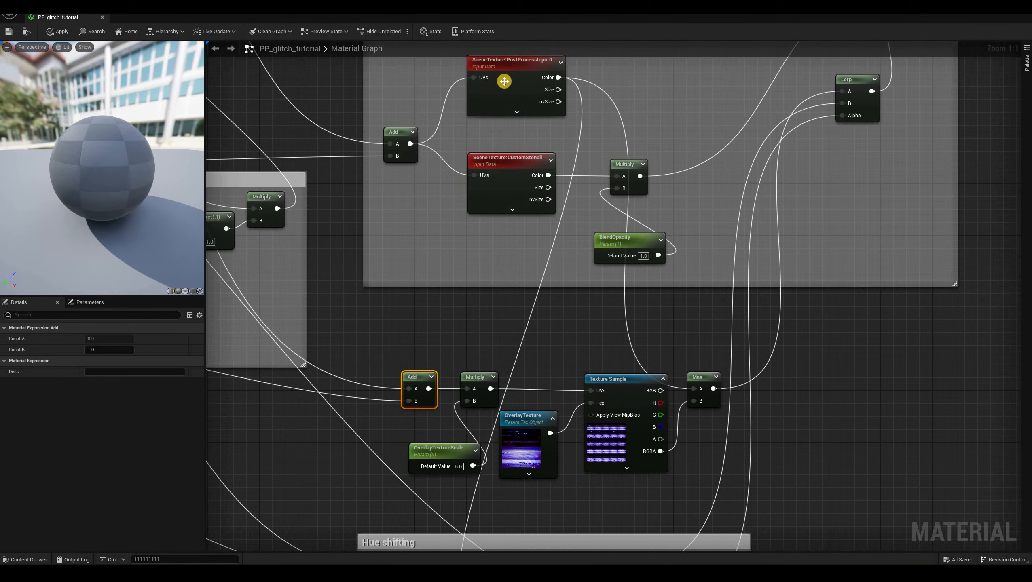
pyautogui.click(9, 35)
# - Play and pause the level, detach the camera from the character, examine the broken-up overlay up close, and stop the session
pyautogui.press('super+Down')
pyautogui.click(177, 32)
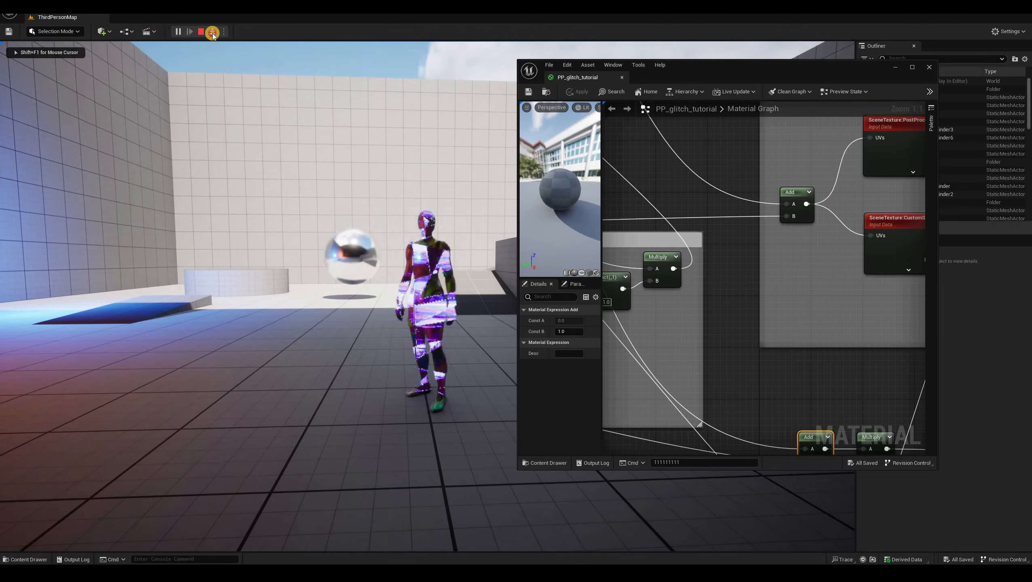
pyautogui.hotkey('shift', 'F1')
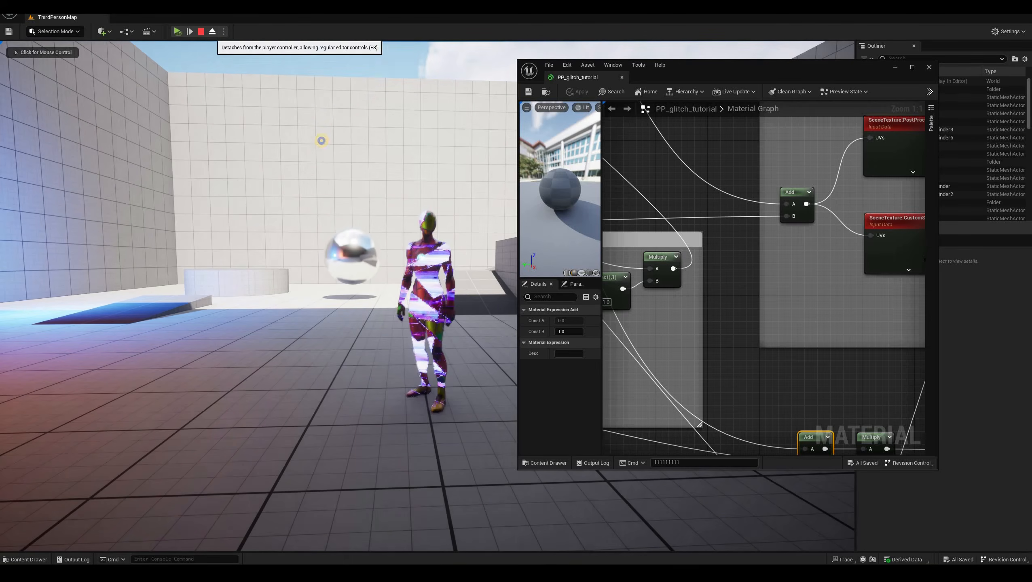
pyautogui.press('F8')
pyautogui.moveTo(483, 265); pyautogui.dragTo(443, 352, button='right')
pyautogui.press('w')
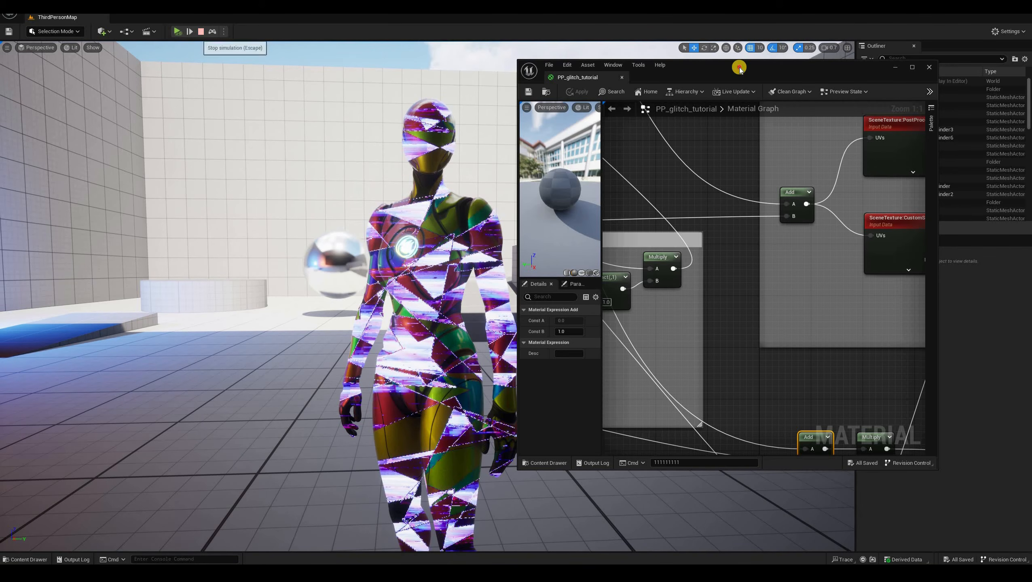
pyautogui.press('Escape')
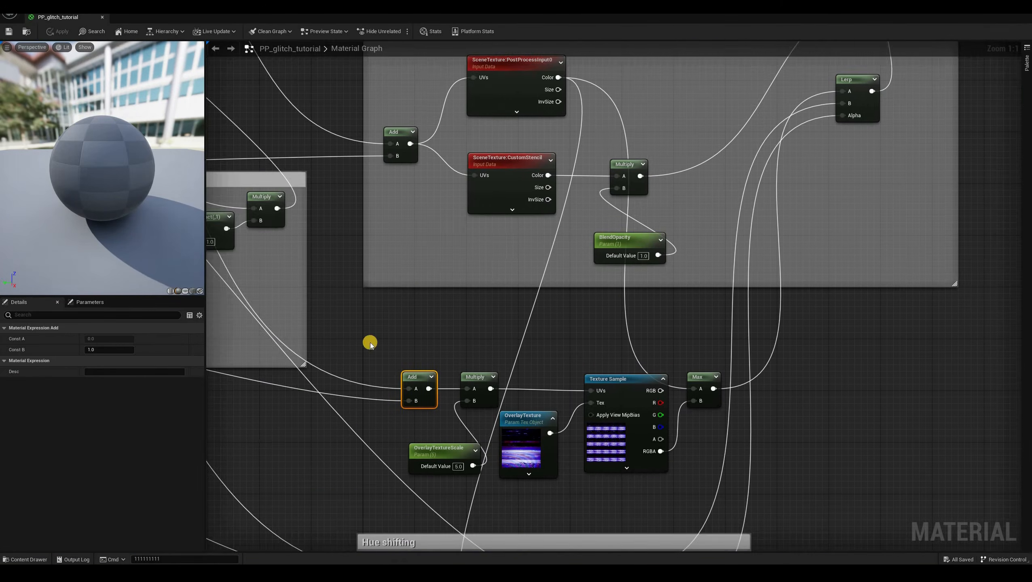
# - Start playing the level again and return to the material graph while it runs
pyautogui.moveTo(370, 343); pyautogui.dragTo(292, 372, button='right')
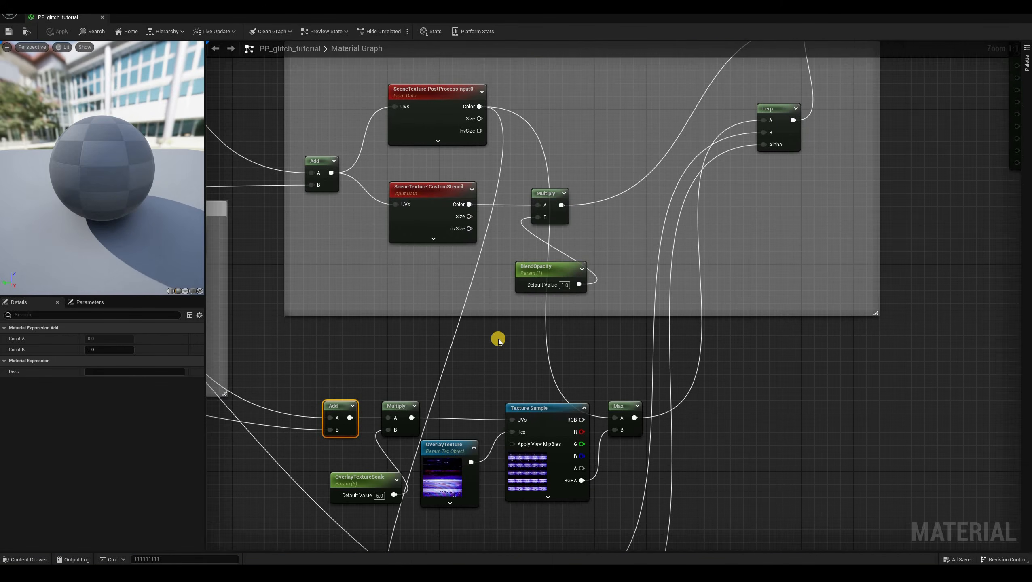
pyautogui.moveTo(499, 343); pyautogui.dragTo(507, 316, button='right')
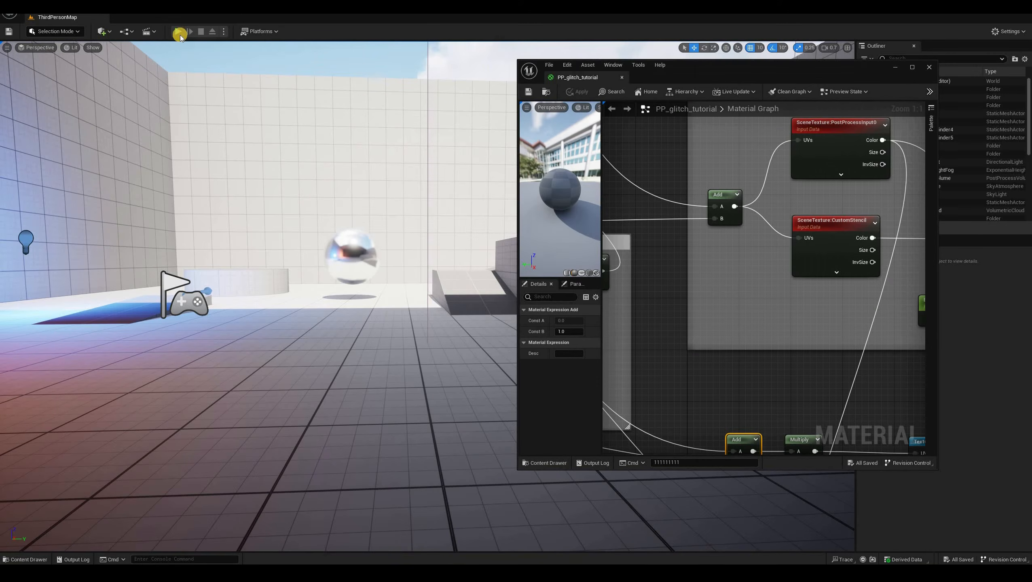
pyautogui.click(179, 33)
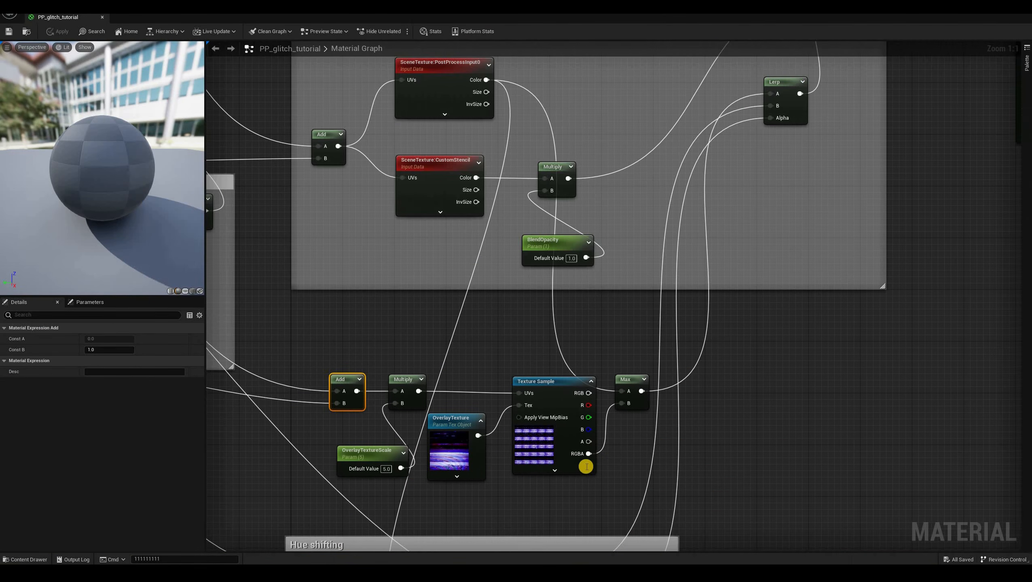
# - Set the ShiftedHueShapeAmount parameter's default value to 1
pyautogui.moveTo(586, 467); pyautogui.dragTo(563, 263, button='right')
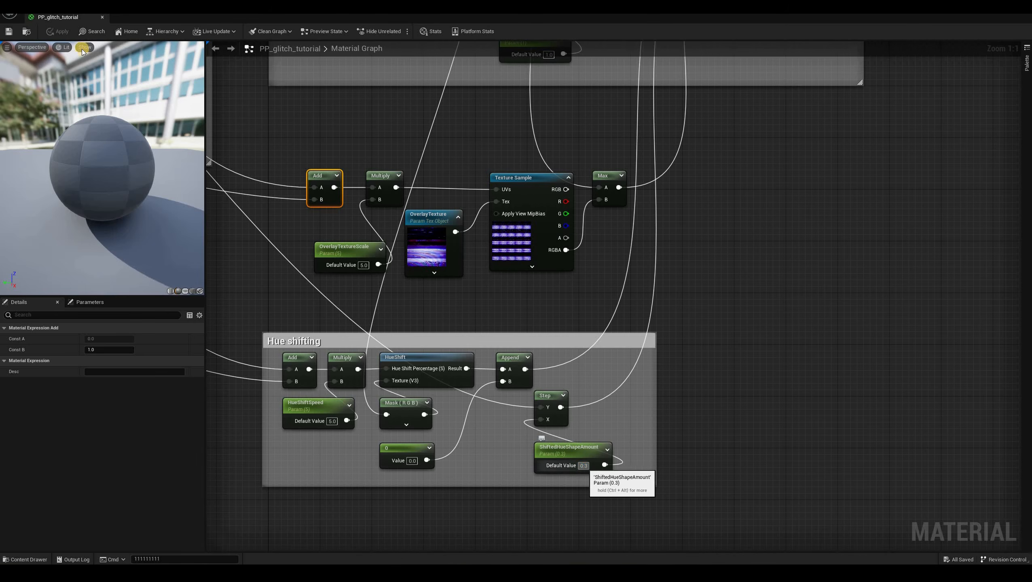
pyautogui.click(584, 466)
pyautogui.write('1')
pyautogui.press('Return')
# - Set the ShiftedHueShapeAmount parameter's default value to 2, and apply and save the material
pyautogui.click(585, 467)
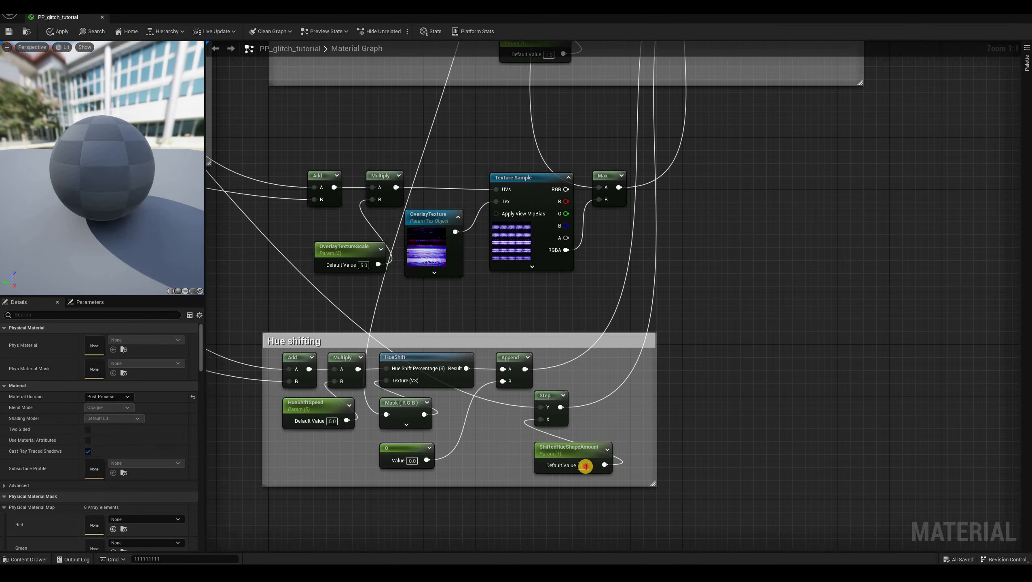
pyautogui.write('2')
pyautogui.press('Return')
pyautogui.click(59, 35)
pyautogui.click(7, 32)
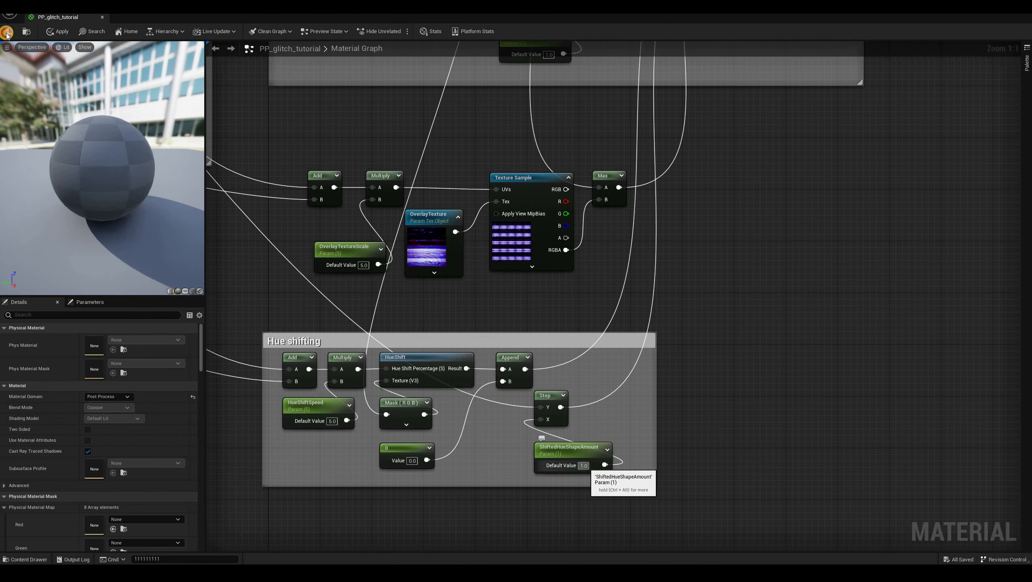
# - Check the hue shift and overlay on the character in the running level and return to the material editor
pyautogui.click(203, 18)
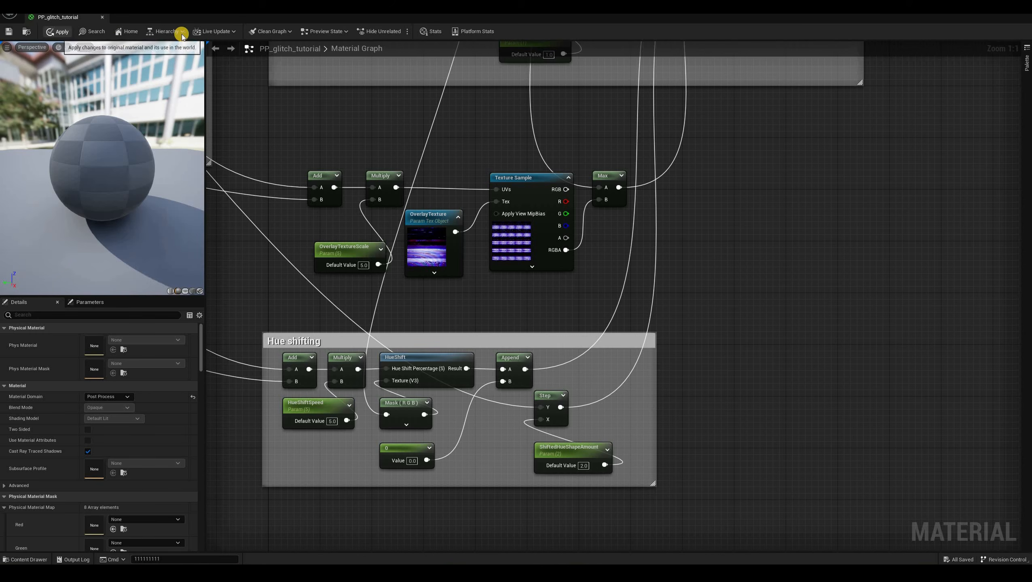
pyautogui.click(419, 239)
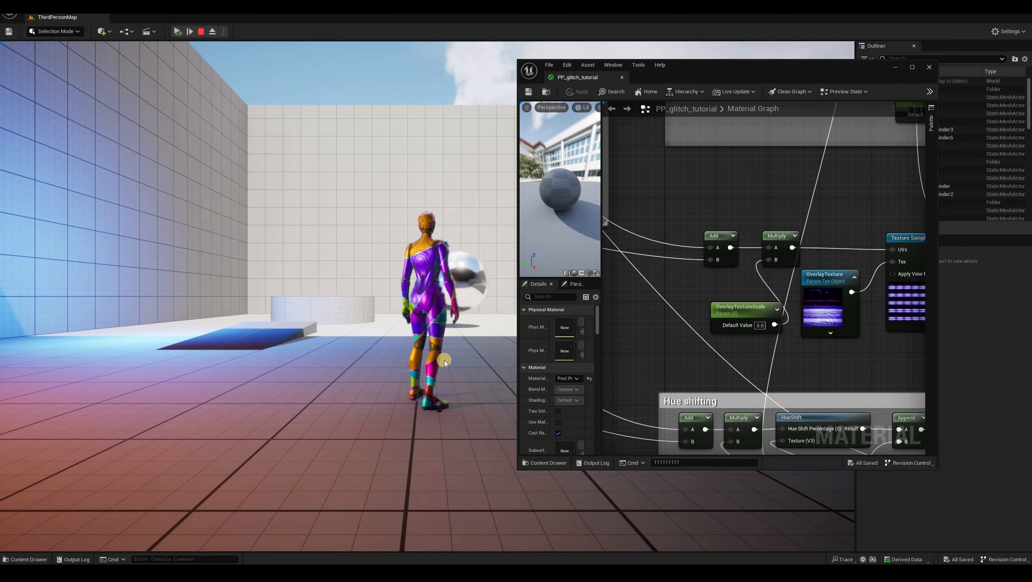
pyautogui.click(689, 70)
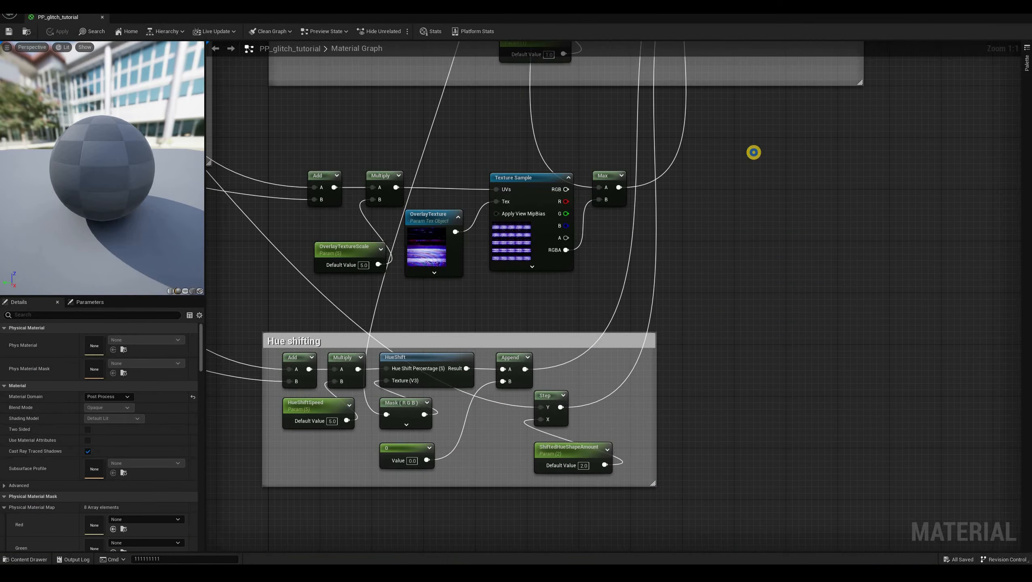
# - Connect the Max node's output to the RGB Mask input in the Hue shifting group, replacing the scene texture, and apply the material
pyautogui.scroll(-2, 524, 352)
pyautogui.moveTo(525, 352); pyautogui.dragTo(678, 416, button='right')
pyautogui.moveTo(758, 369); pyautogui.dragTo(751, 245, button='right')
pyautogui.scroll(2, 523, 349)
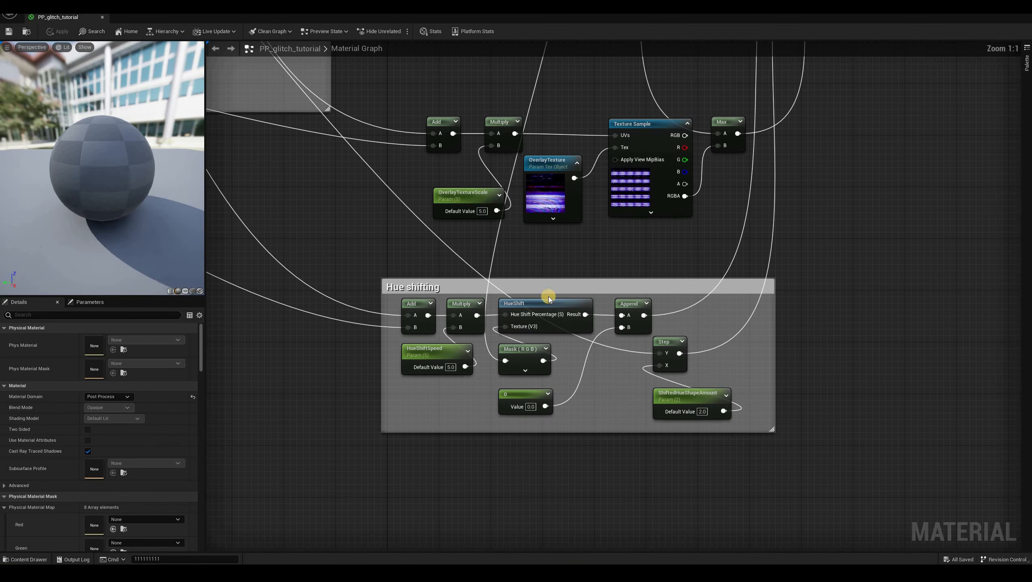
pyautogui.click(528, 318)
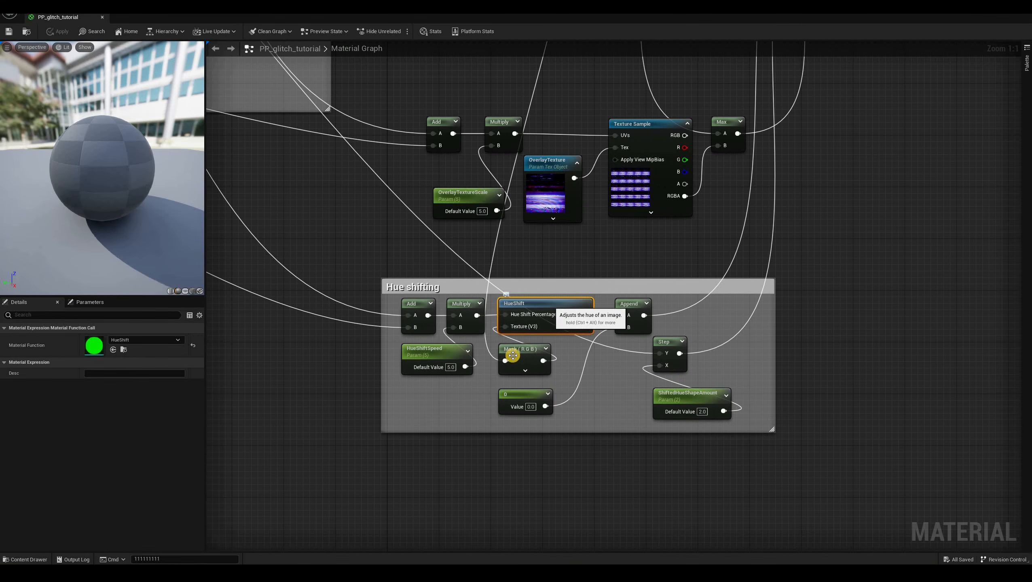
pyautogui.click(498, 360)
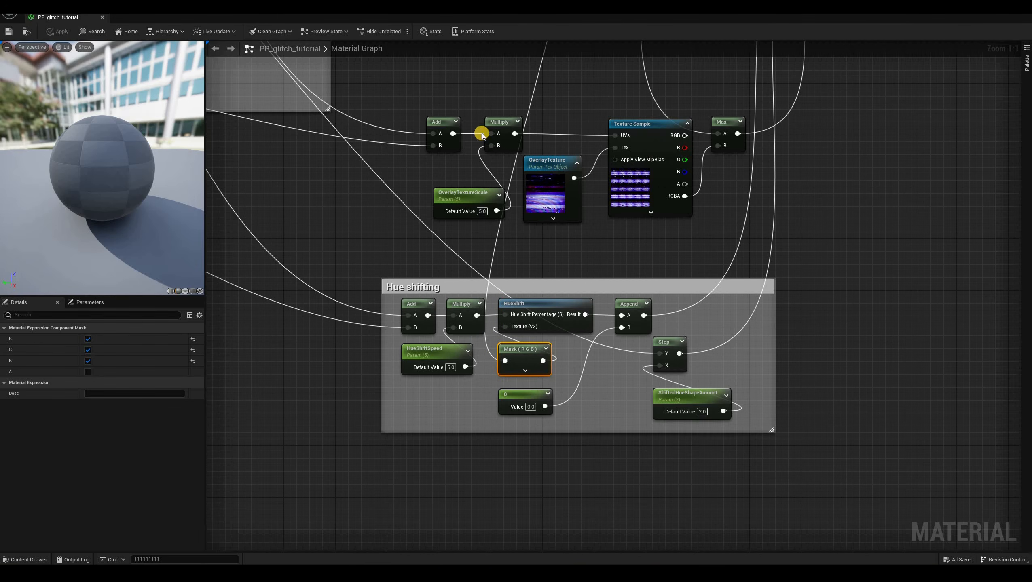
pyautogui.moveTo(481, 134); pyautogui.dragTo(458, 330, button='right')
pyautogui.moveTo(461, 120); pyautogui.dragTo(411, 258, button='right')
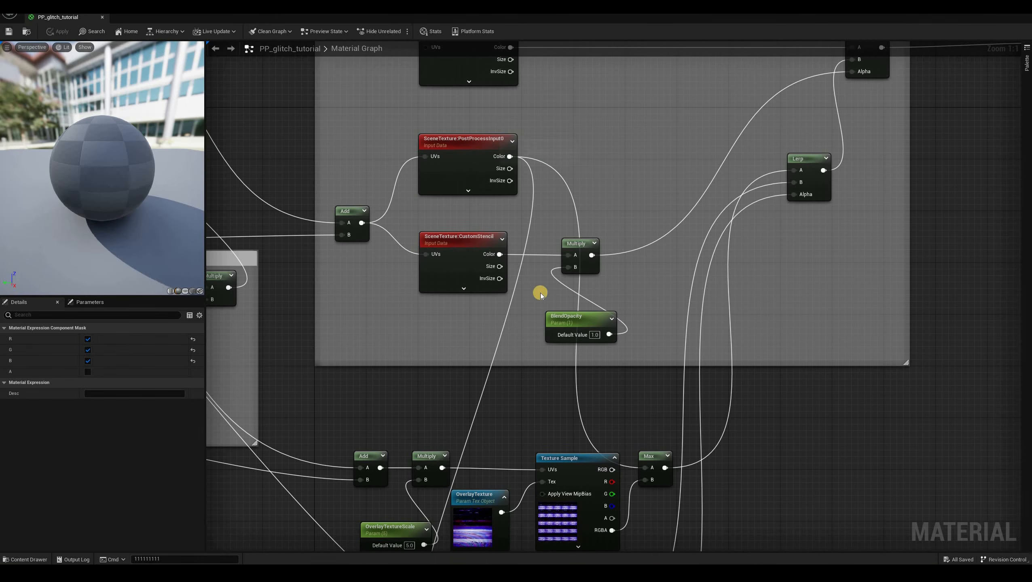
pyautogui.click(480, 141)
pyautogui.moveTo(570, 324); pyautogui.dragTo(685, 207, button='right')
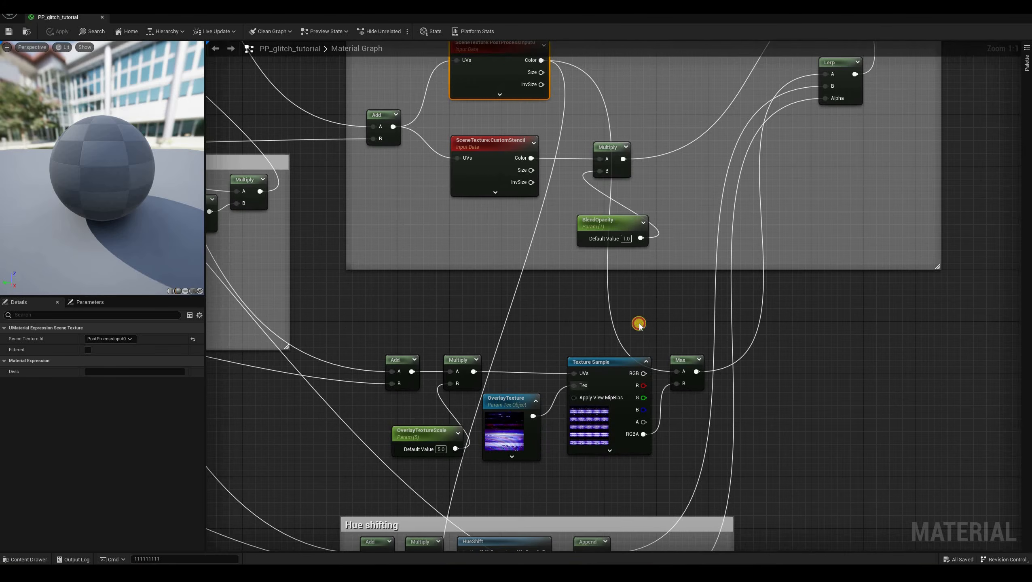
pyautogui.moveTo(639, 324); pyautogui.dragTo(421, 345, button='right')
pyautogui.moveTo(683, 203); pyautogui.dragTo(451, 429)
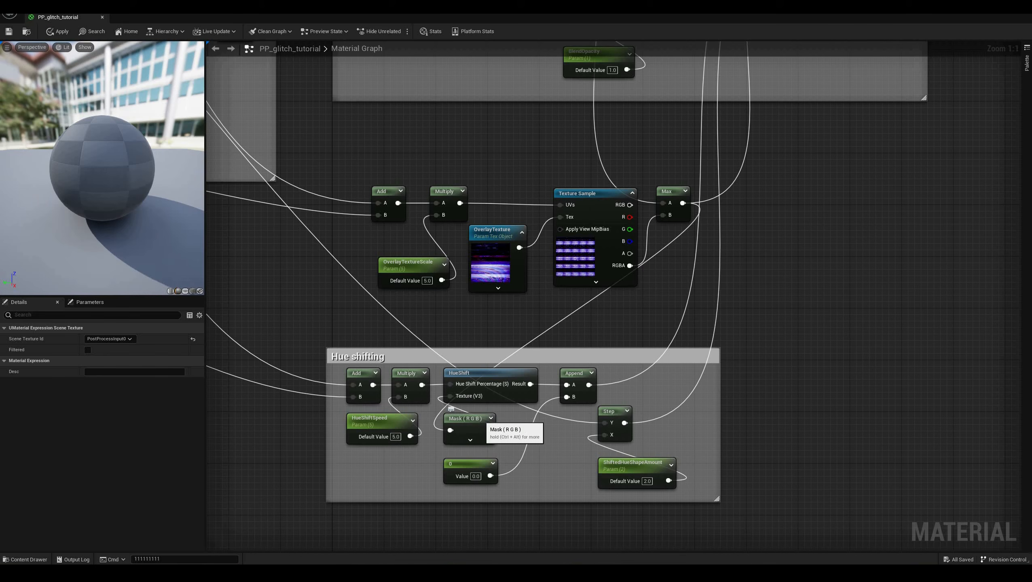
pyautogui.click(57, 32)
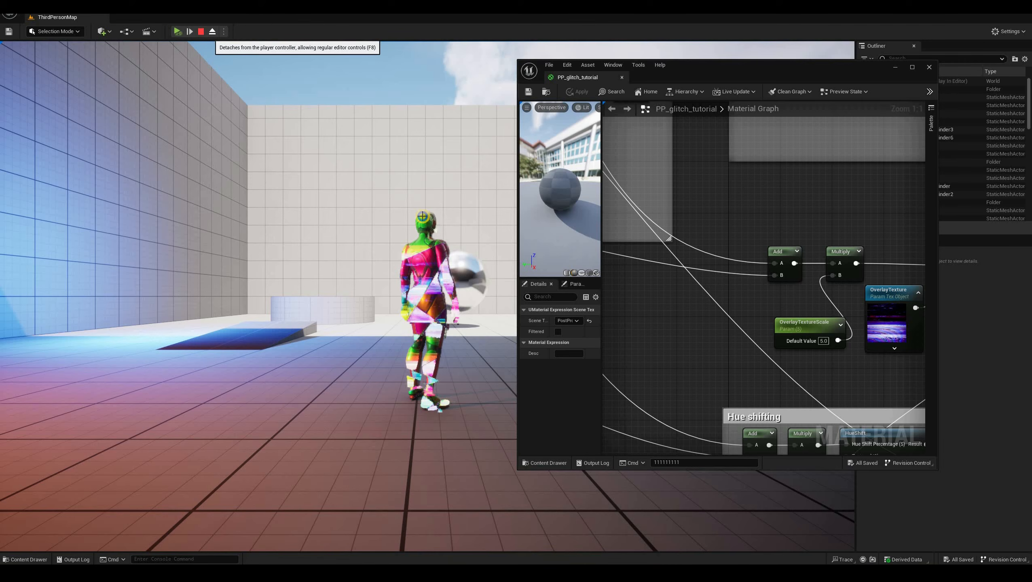
# - Detach from the player in the running level, inspect the glitch effect on the character up close, and stop the simulation
pyautogui.click(212, 32)
pyautogui.scroll(5, 451, 376)
pyautogui.scroll(3, 450, 375)
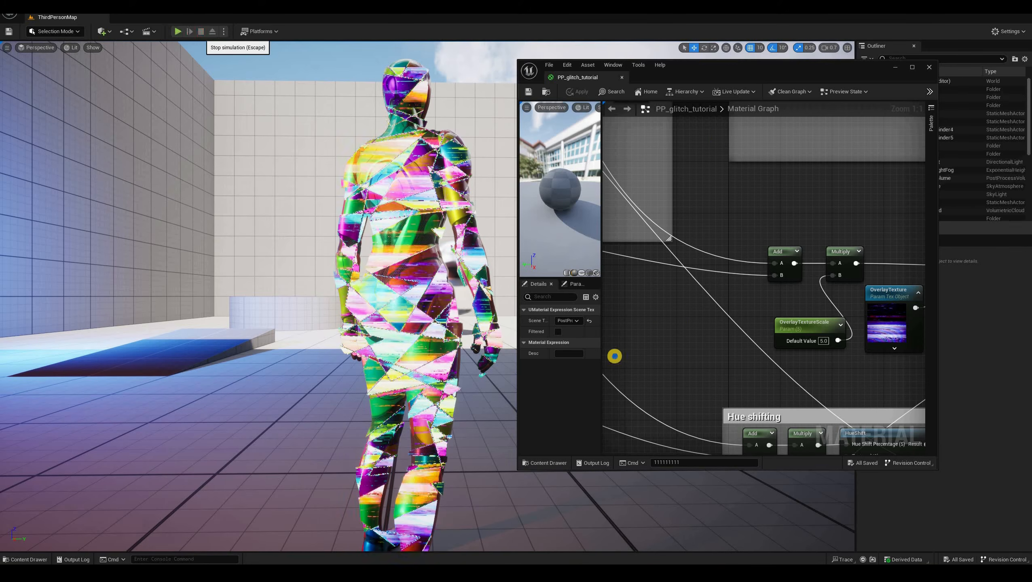
pyautogui.press('Escape')
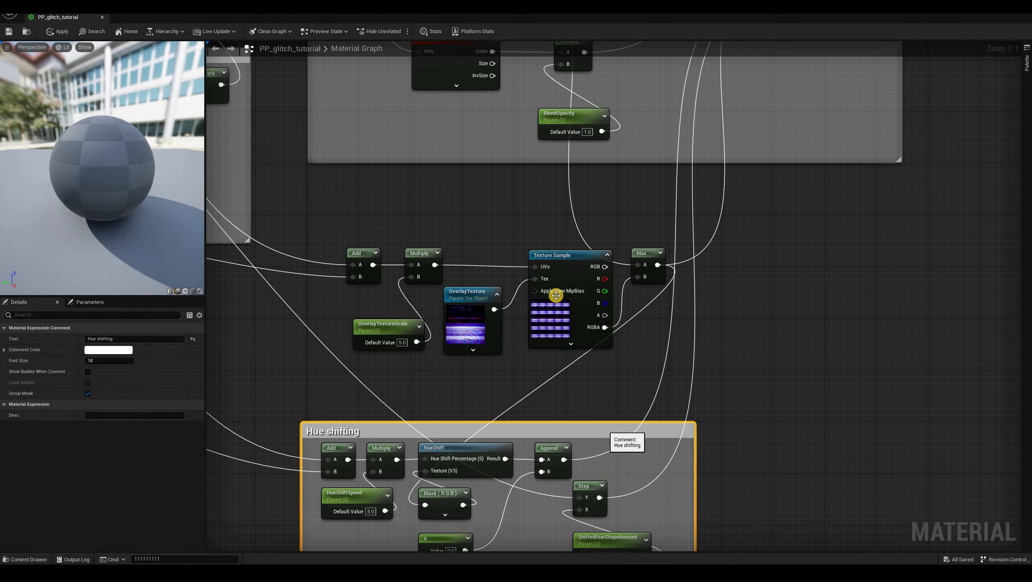
# - Shift the Hue shifting group slightly down and add a Step node beside the Max node
pyautogui.moveTo(605, 428); pyautogui.dragTo(605, 436)
pyautogui.click(720, 355)
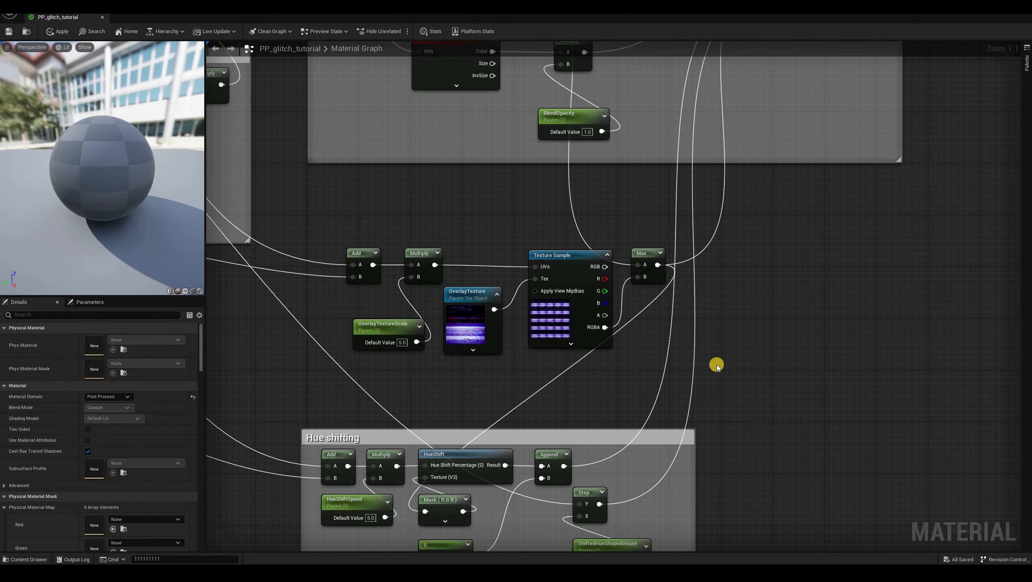
pyautogui.moveTo(716, 364); pyautogui.dragTo(615, 404, button='right')
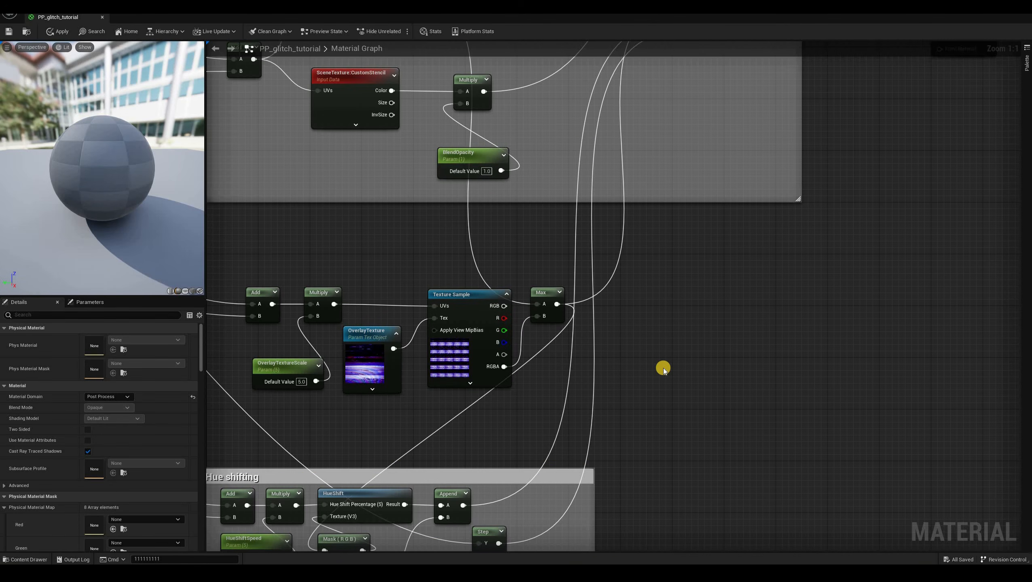
pyautogui.rightClick(664, 369)
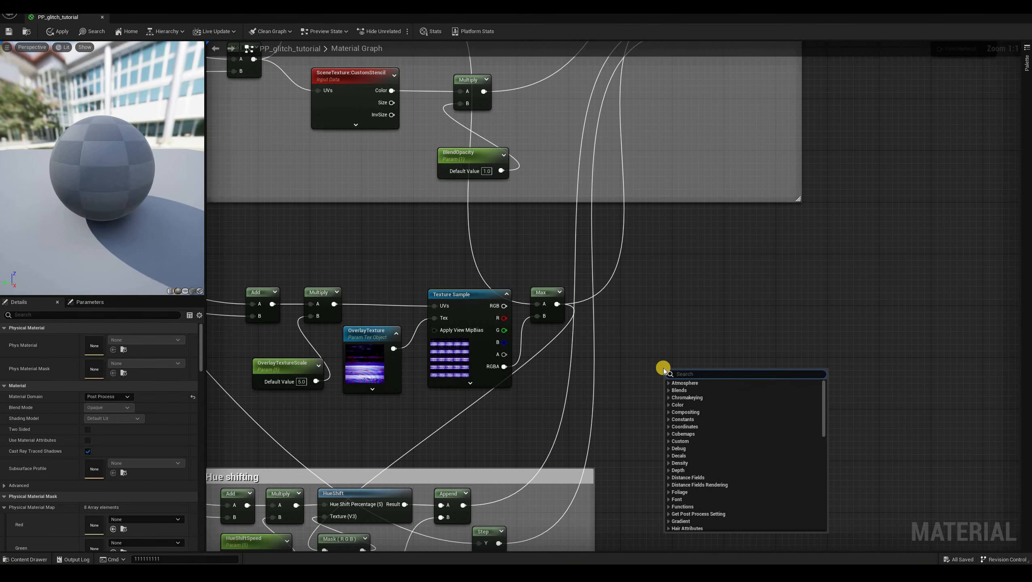
pyautogui.write('step')
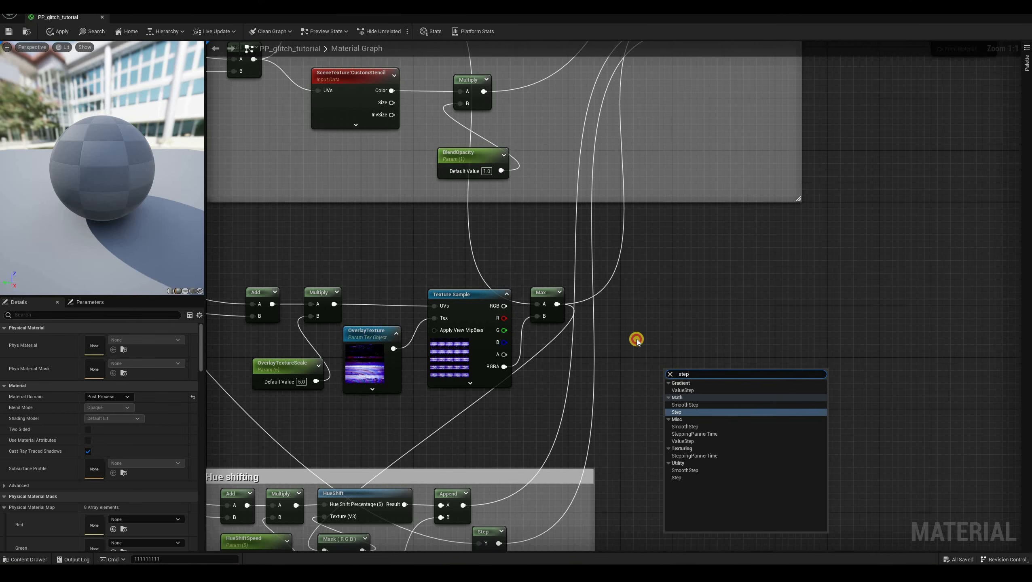
pyautogui.click(704, 411)
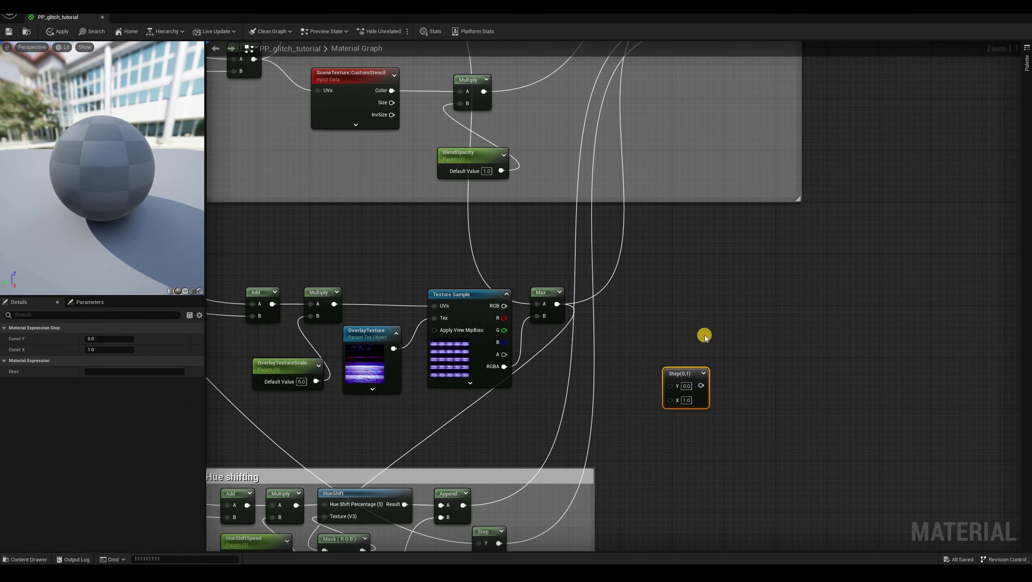
pyautogui.moveTo(680, 374); pyautogui.dragTo(643, 338)
# - Duplicate the ShiftedHueShapeAmount parameter near the new Step node and rename the copy OverlayShapeAmount
pyautogui.moveTo(550, 542); pyautogui.dragTo(575, 513, button='right')
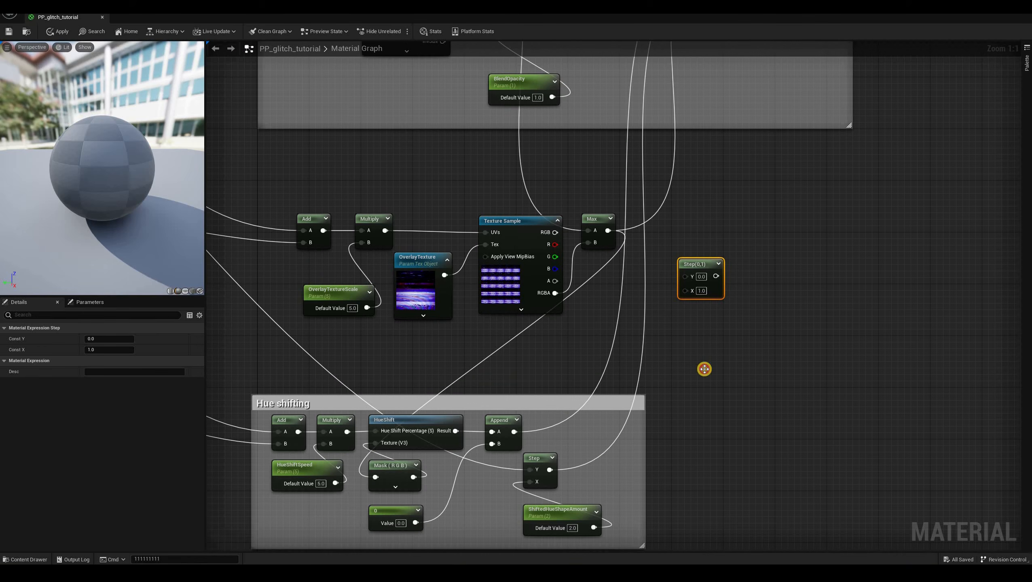
pyautogui.click(568, 522)
pyautogui.hotkey('ctrl', 'd')
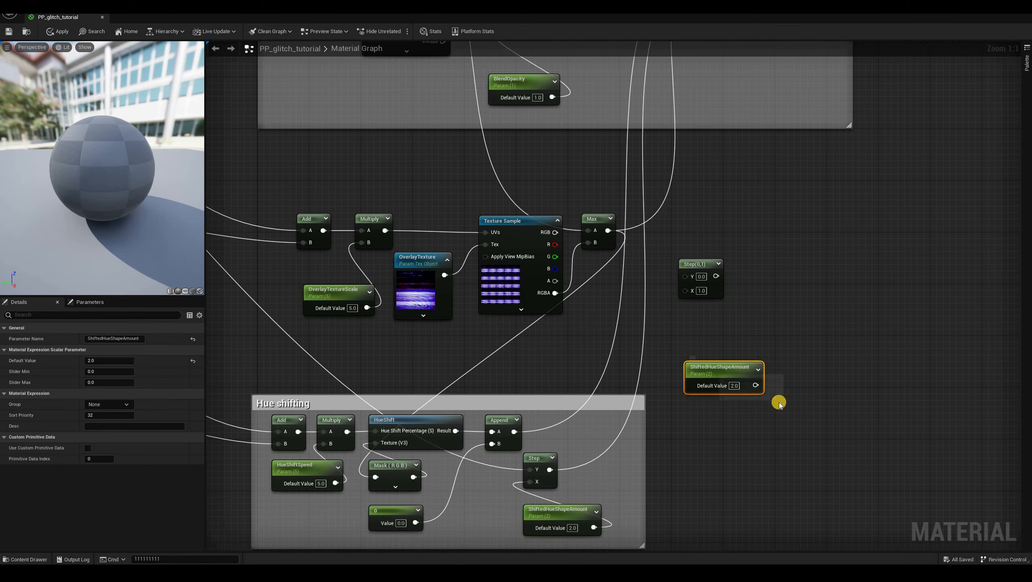
pyautogui.press('F2')
pyautogui.click(714, 369)
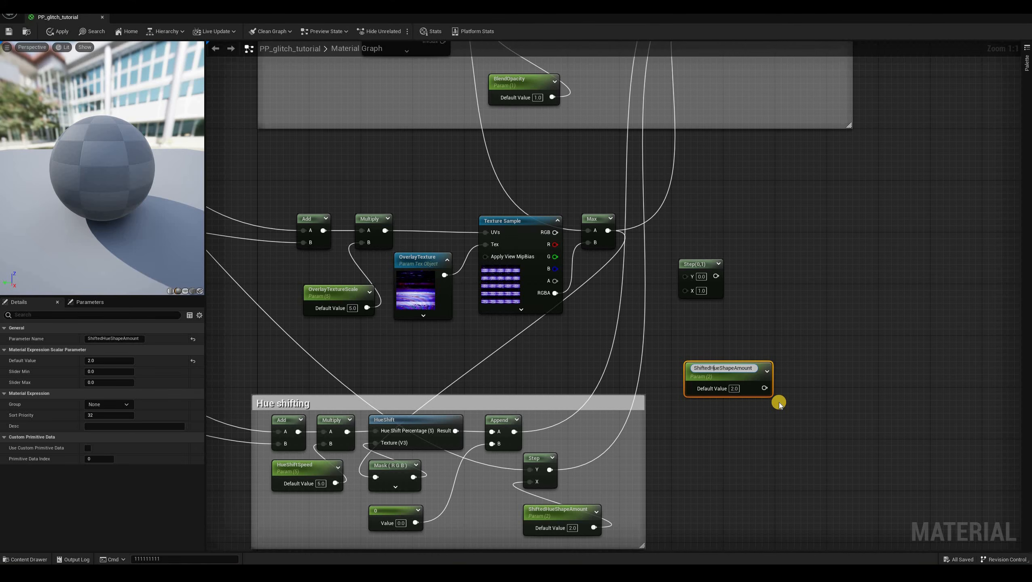
pyautogui.write('Overlay')
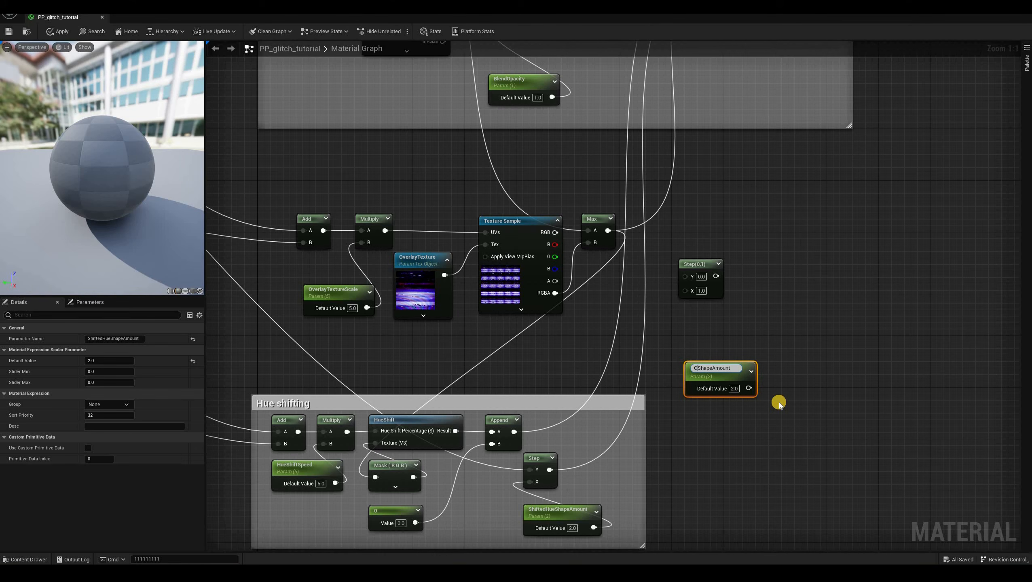
pyautogui.click(735, 386)
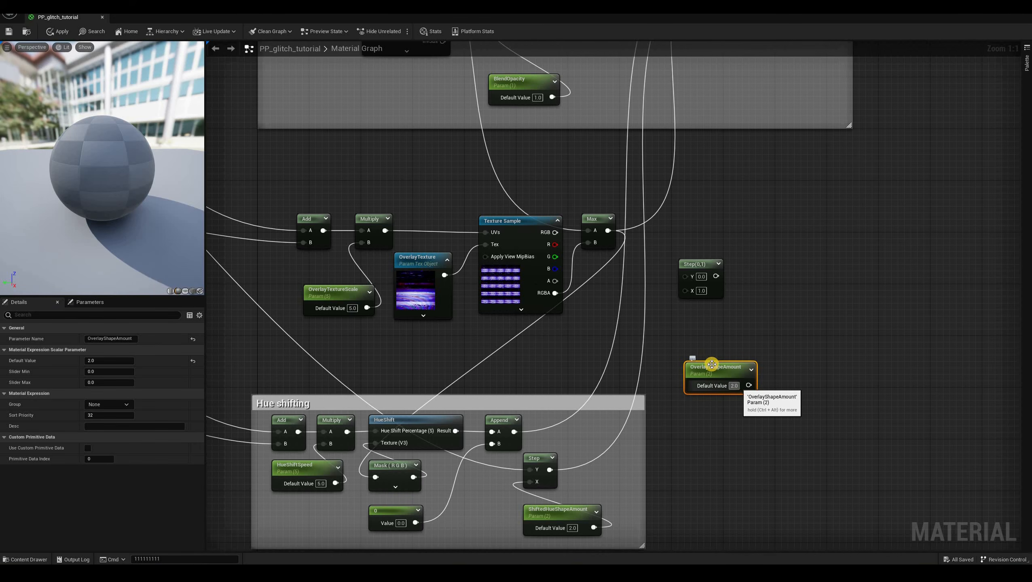
# - Connect OverlayShapeAmount to the new Step's X input, place it just below the Step, and set its default value to 0.5
pyautogui.moveTo(749, 386); pyautogui.dragTo(685, 290)
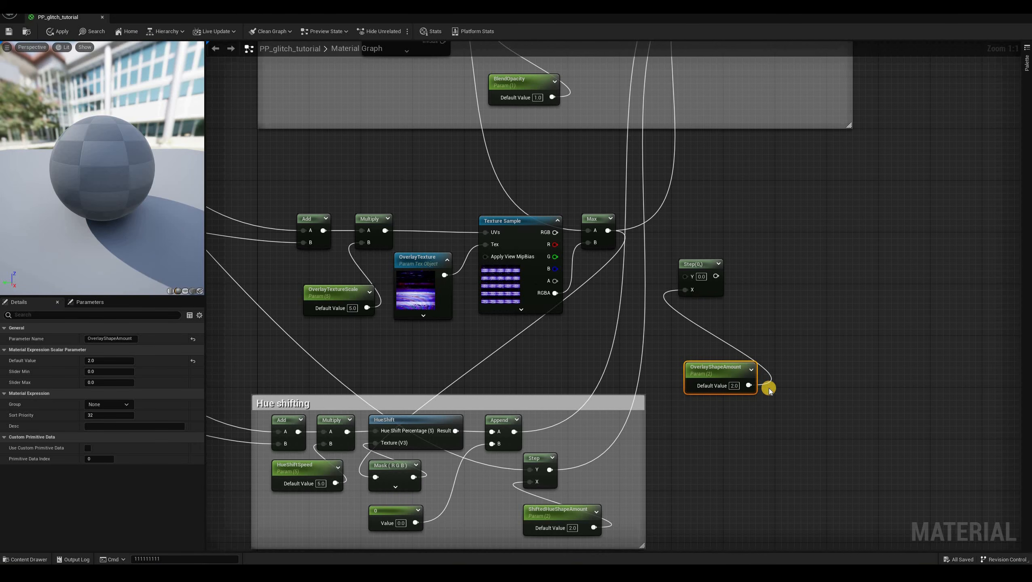
pyautogui.moveTo(709, 368); pyautogui.dragTo(676, 322)
pyautogui.click(702, 340)
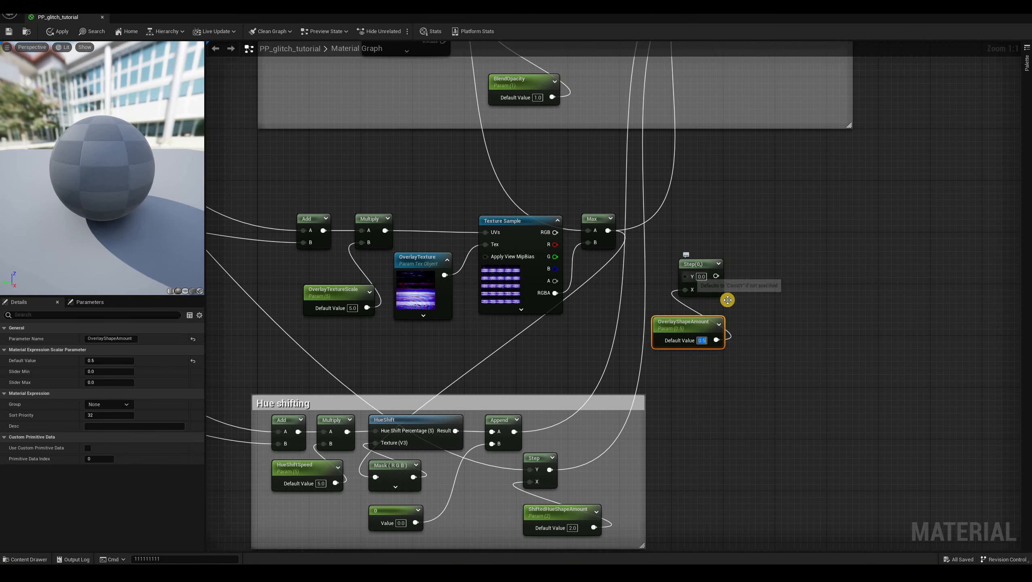
# - Connect a channel of the shape offset group's Texture Sample to the new Step node's Y input
pyautogui.moveTo(700, 217); pyautogui.dragTo(814, 293, button='right')
pyautogui.scroll(-1, 815, 294)
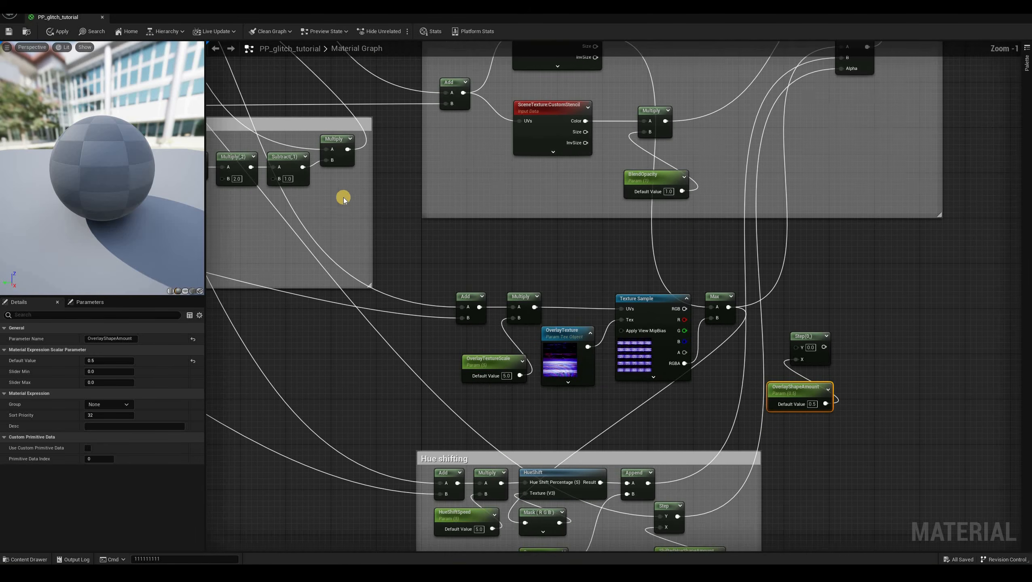
pyautogui.moveTo(484, 432); pyautogui.dragTo(663, 540, button='right')
pyautogui.moveTo(337, 210); pyautogui.dragTo(531, 380, button='right')
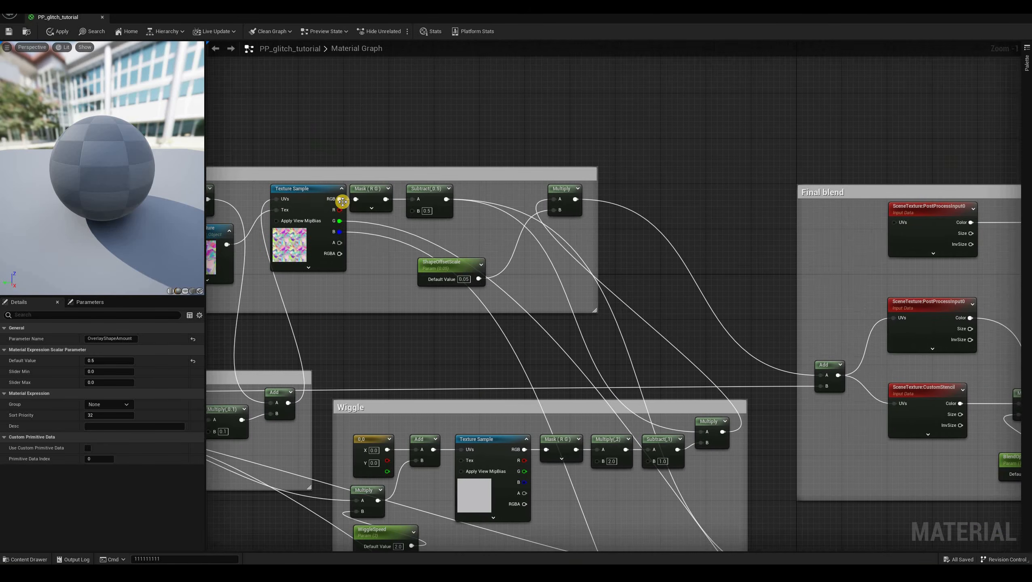
pyautogui.scroll(1, 359, 210)
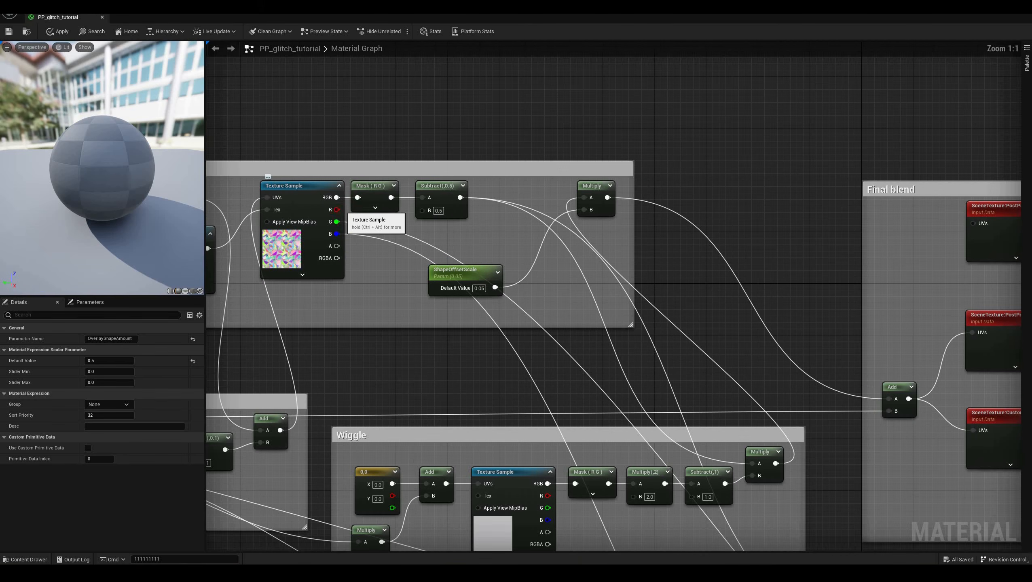
pyautogui.doubleClick(841, 423)
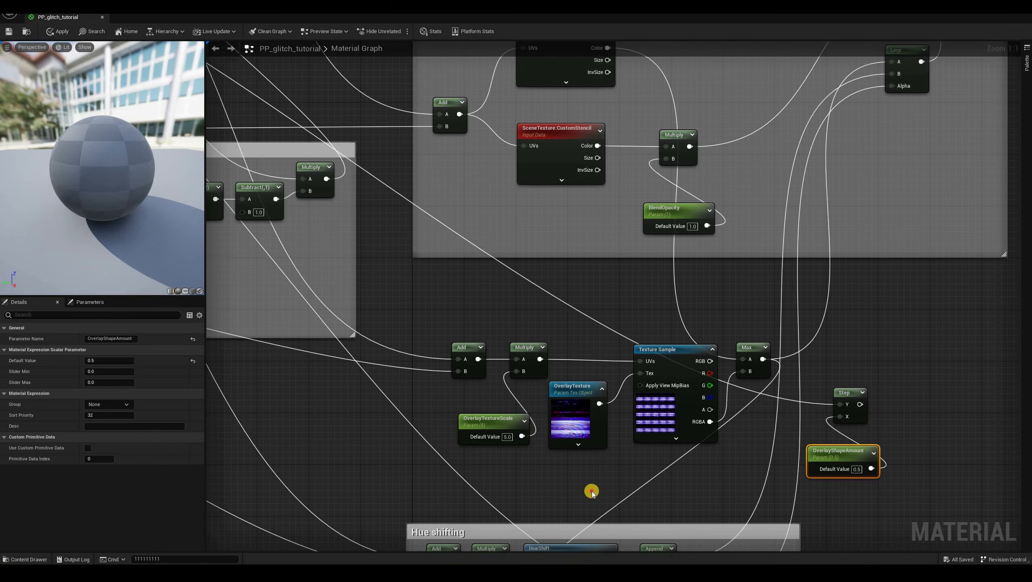
# - Move OverlayShapeAmount and its Step node next to the overlay Texture Sample, with the Step directly below the Max node
pyautogui.moveTo(927, 424); pyautogui.dragTo(769, 444, button='right')
pyautogui.moveTo(693, 478); pyautogui.dragTo(552, 485)
pyautogui.moveTo(689, 414); pyautogui.dragTo(597, 421)
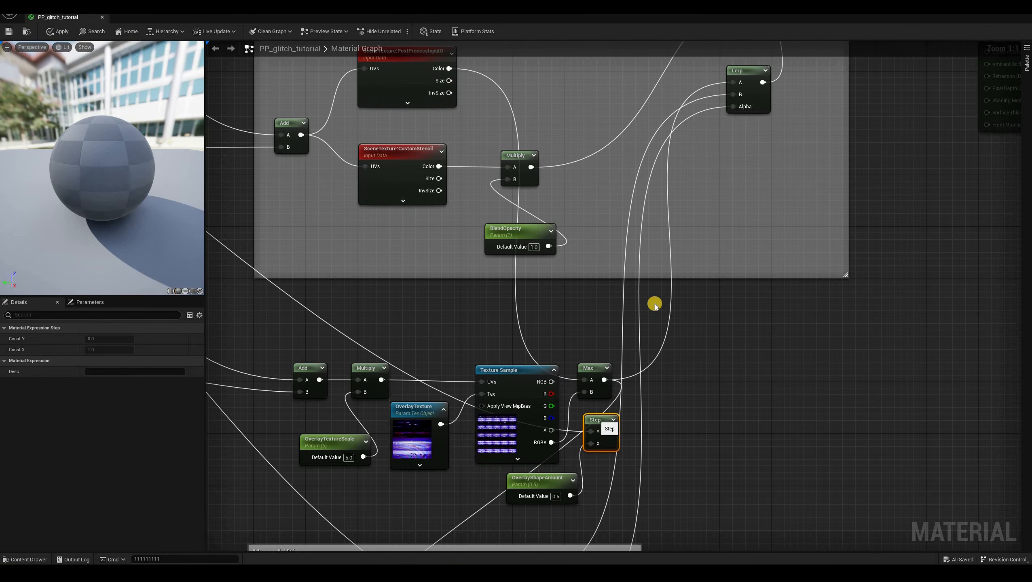
# - Add a LinearInterpolate node below the hue-shift Lerp in the Final blend group
pyautogui.moveTo(785, 370); pyautogui.dragTo(733, 480, button='right')
pyautogui.click(655, 305)
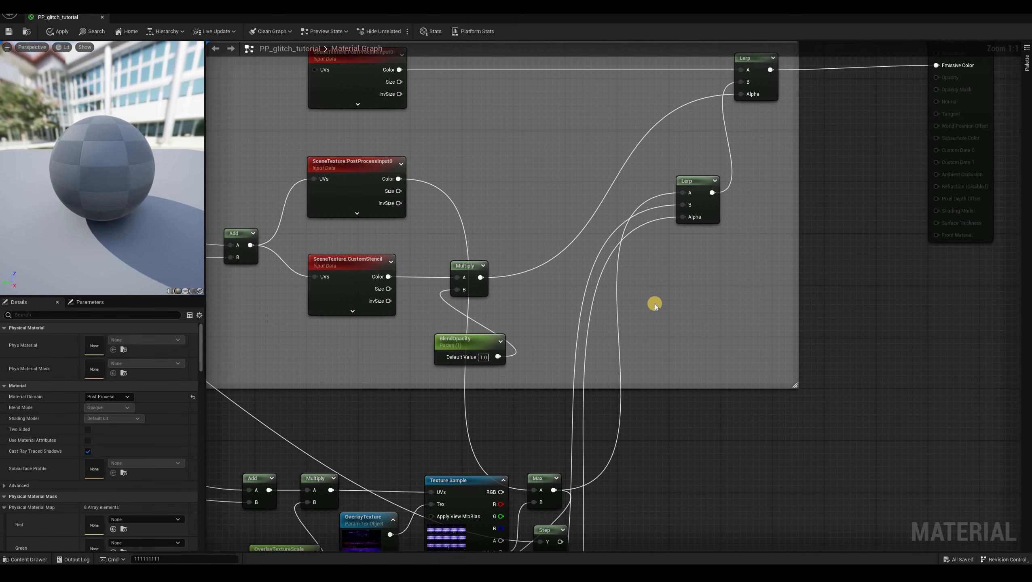
pyautogui.rightClick(655, 305)
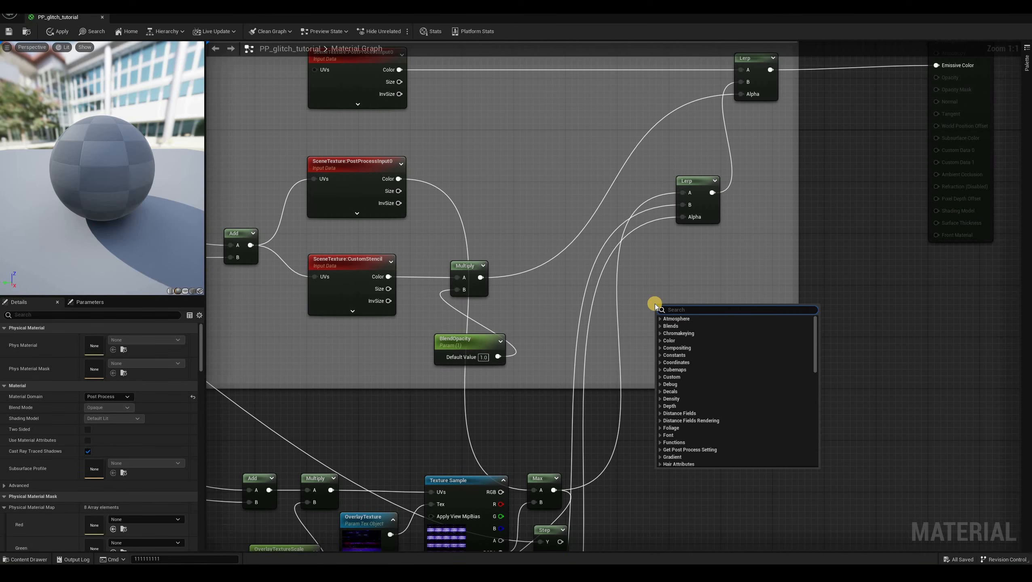
pyautogui.write('lerp')
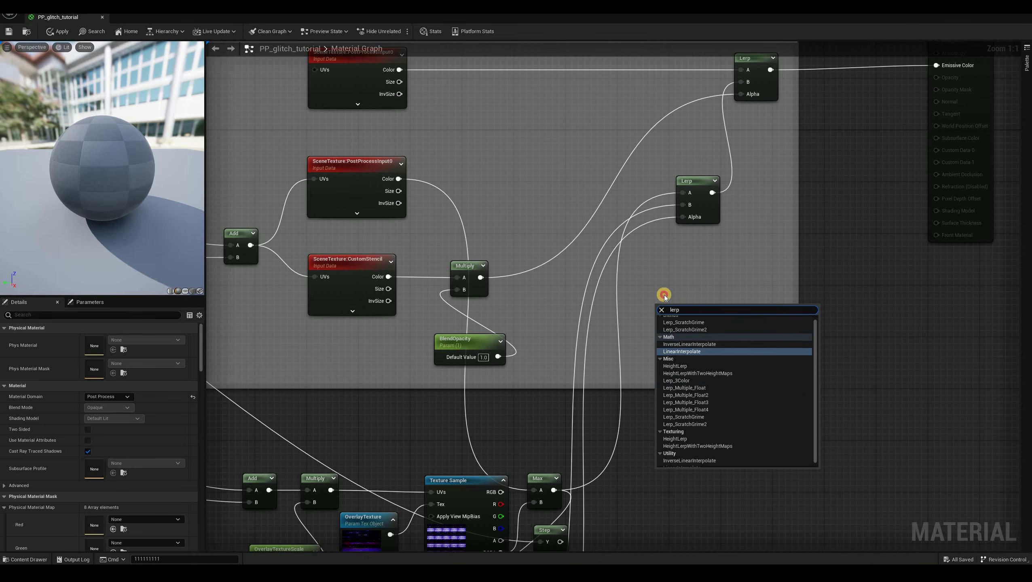
pyautogui.click(681, 351)
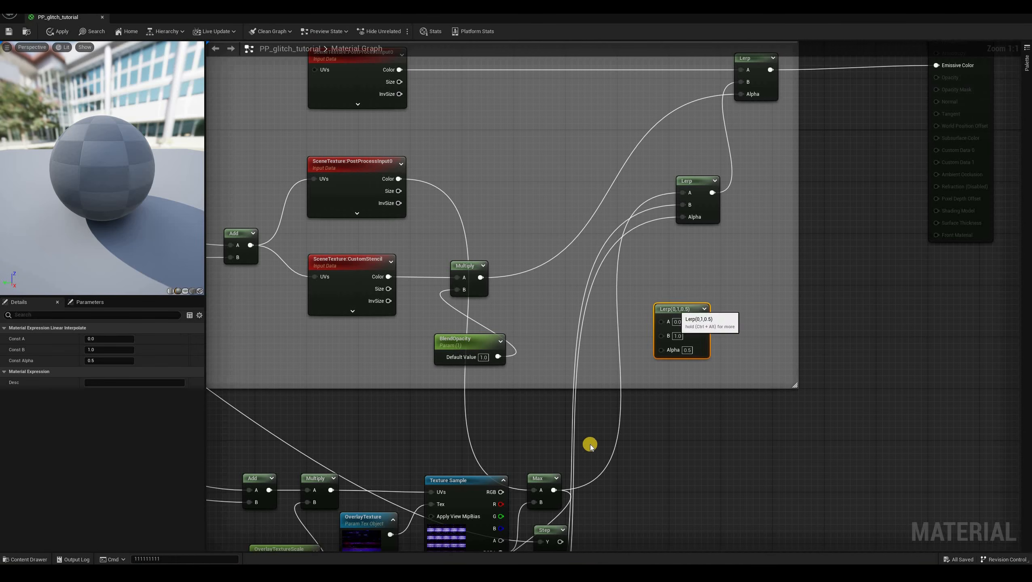
pyautogui.moveTo(678, 309); pyautogui.dragTo(654, 271)
# - Connect the overlay Step's output to the new Lerp's Alpha input and position the Lerp beneath the existing hue-shift Lerp
pyautogui.moveTo(590, 448); pyautogui.dragTo(628, 351, button='right')
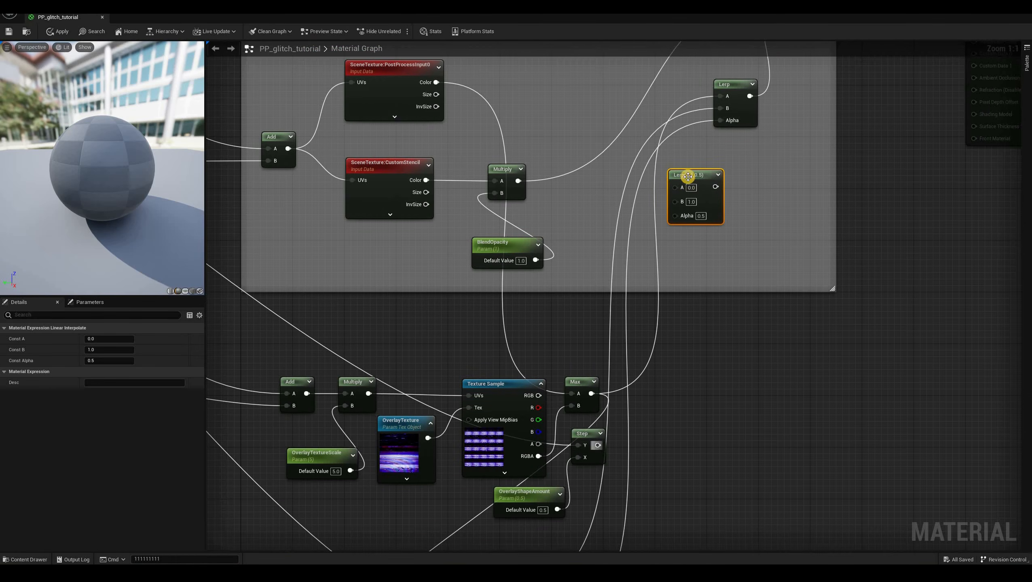
pyautogui.moveTo(598, 445); pyautogui.dragTo(675, 215)
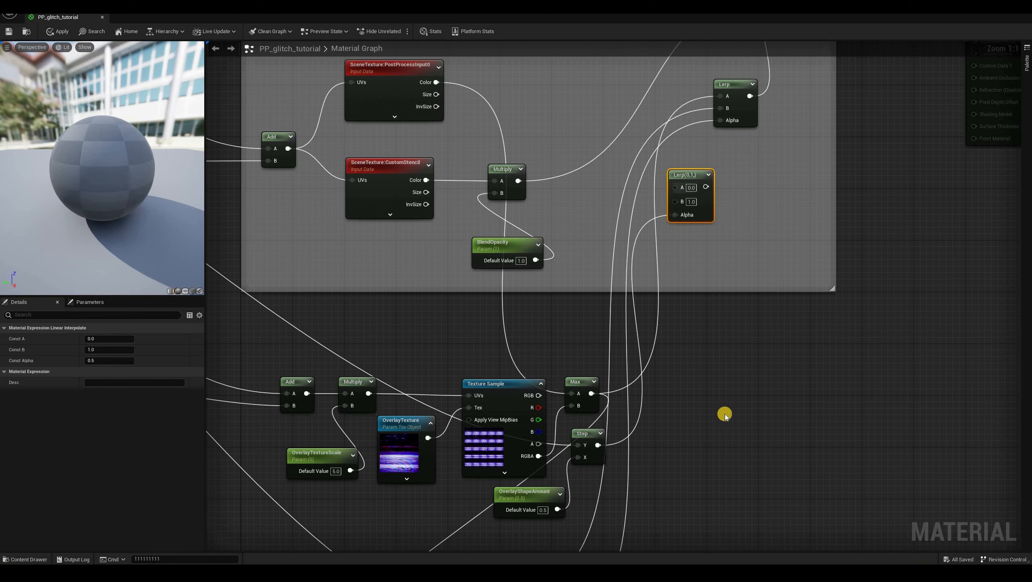
pyautogui.moveTo(686, 174); pyautogui.dragTo(763, 213)
pyautogui.moveTo(737, 216); pyautogui.dragTo(726, 321, button='right')
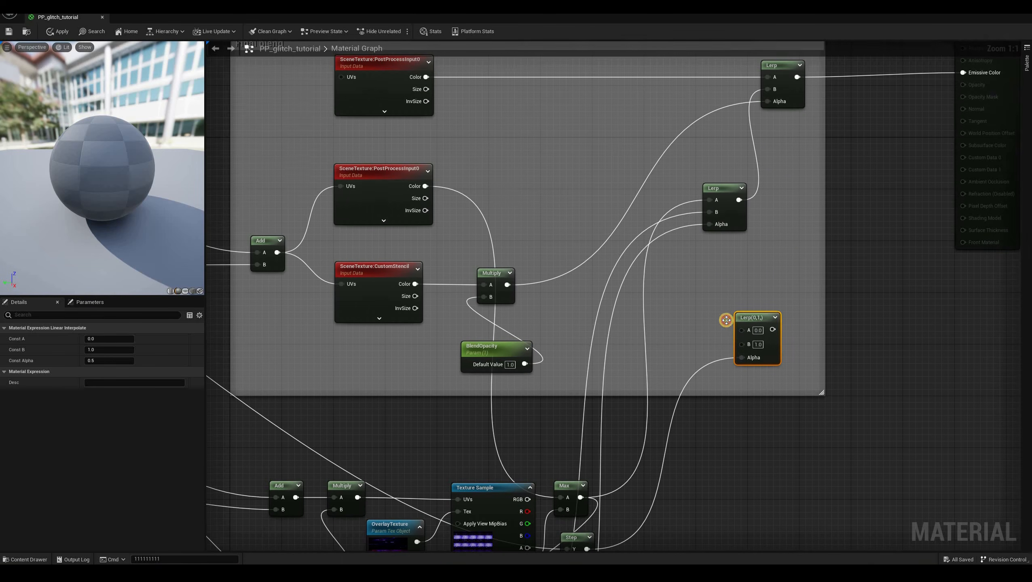
pyautogui.moveTo(753, 318); pyautogui.dragTo(727, 319)
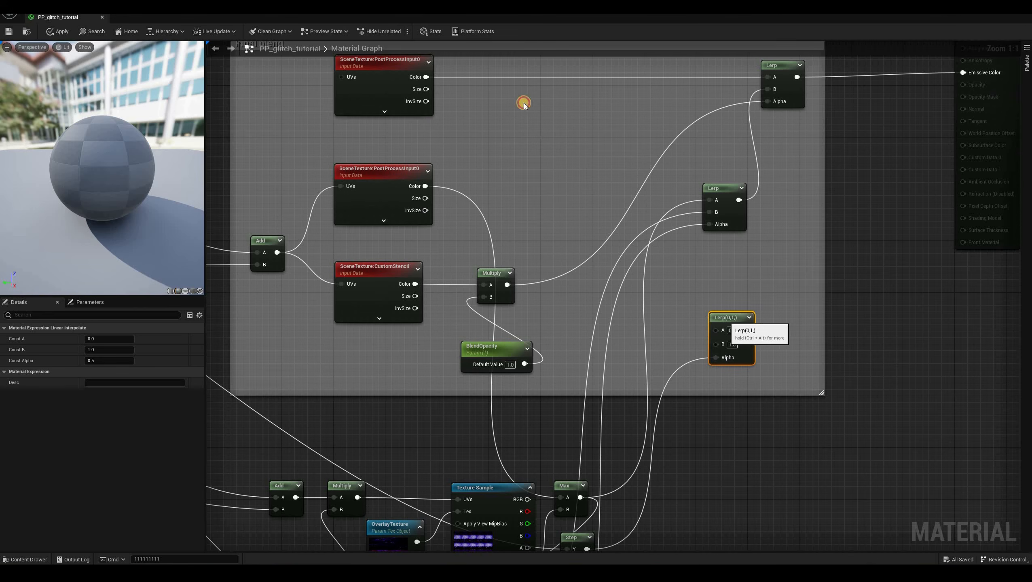
# - Connect the distorted PostProcessInput0's Color output to the new Lerp's A input and the overlay Max node's output to its B input
pyautogui.moveTo(425, 186); pyautogui.dragTo(716, 329)
pyautogui.moveTo(585, 359); pyautogui.dragTo(593, 223, button='right')
pyautogui.moveTo(588, 360); pyautogui.dragTo(600, 359)
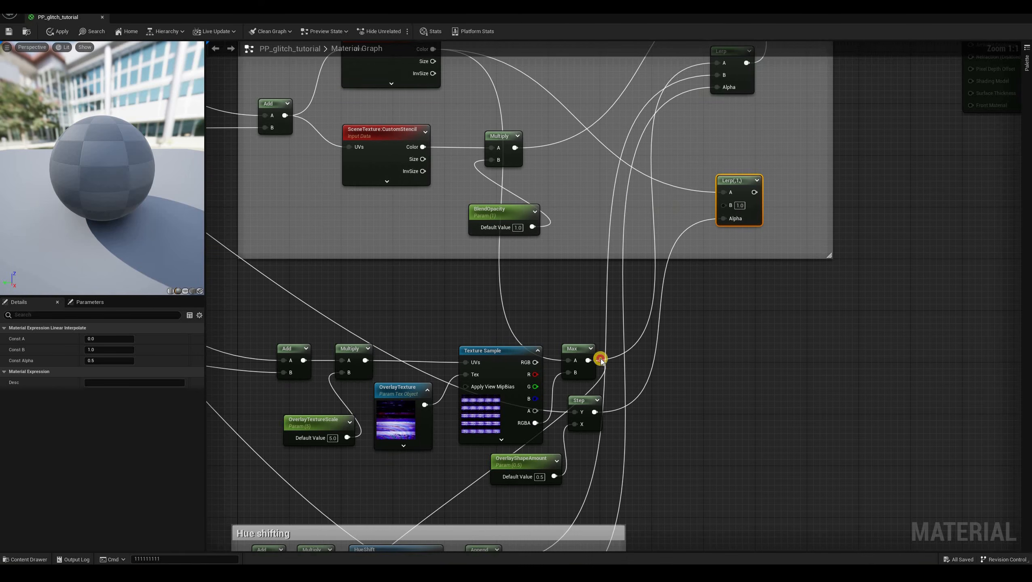
pyautogui.moveTo(632, 203); pyautogui.dragTo(723, 206)
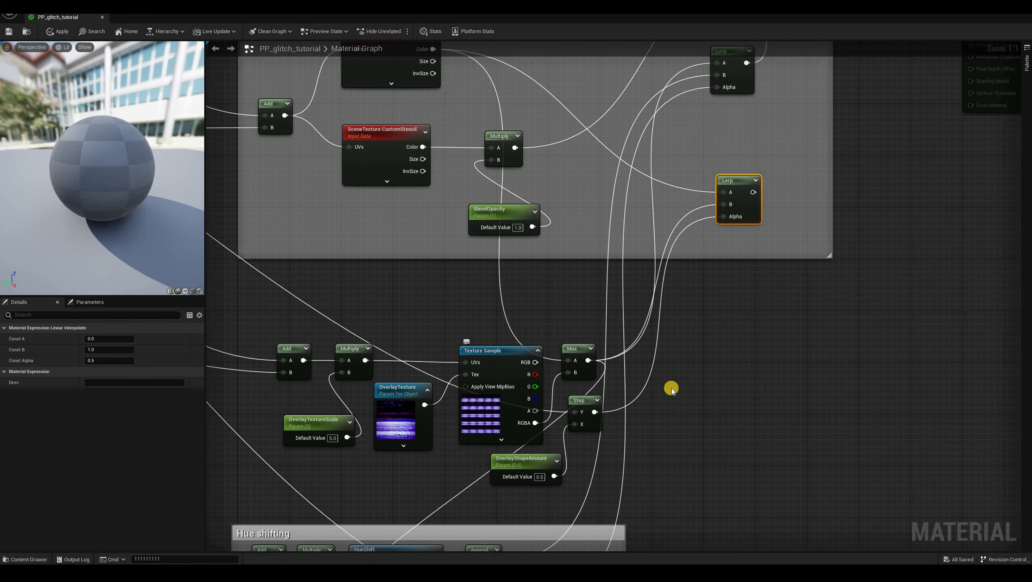
# - Connect the new overlay Lerp's output to the A input of the hue-shift Lerp in the final blend group
pyautogui.moveTo(759, 330); pyautogui.dragTo(734, 408, button='right')
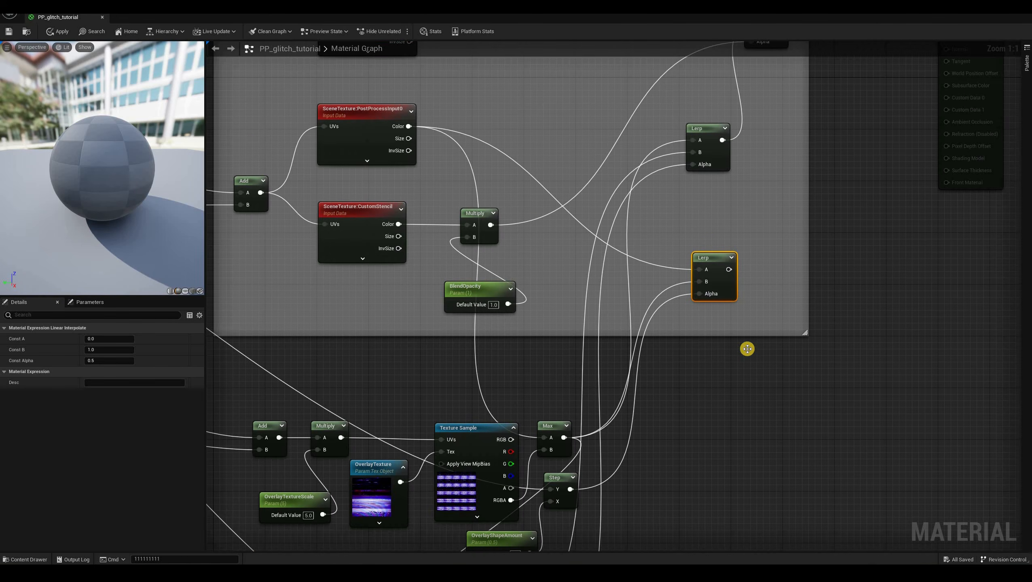
pyautogui.moveTo(747, 339)
pyautogui.mouseDown(button='right')
pyautogui.moveTo(799, 293)
pyautogui.moveTo(749, 337)
pyautogui.mouseUp(button='right')
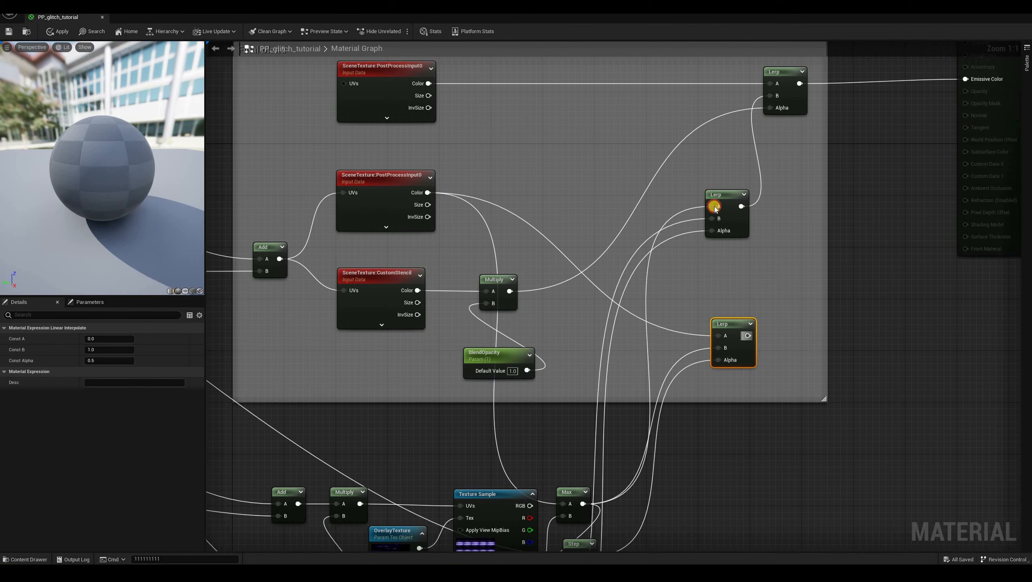
pyautogui.moveTo(747, 337); pyautogui.dragTo(714, 206)
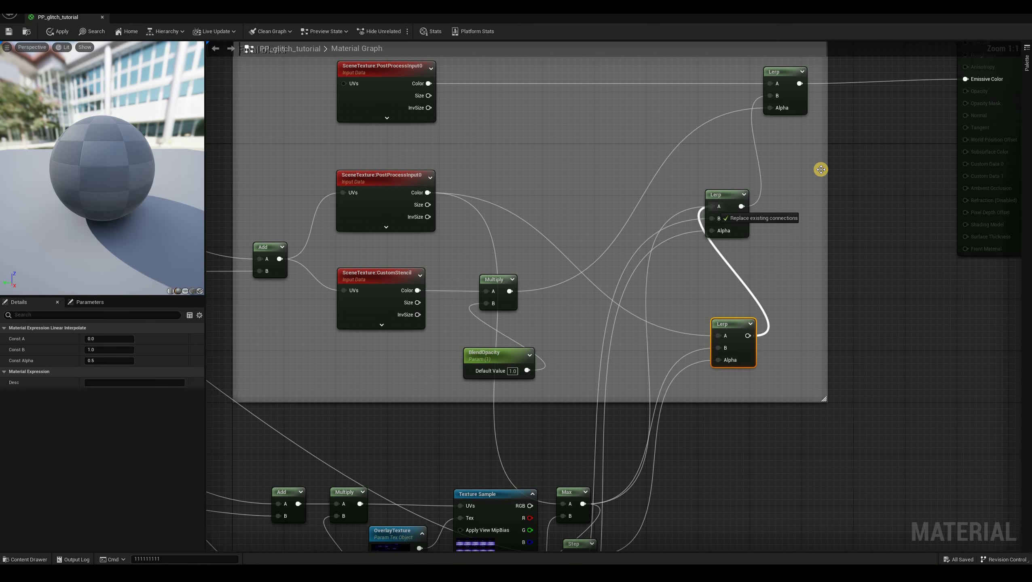
# - Connect the overlay Lerp's output to the Mask (R G B) node in the Hue shifting group and save the material
pyautogui.moveTo(708, 485); pyautogui.dragTo(784, 308, button='right')
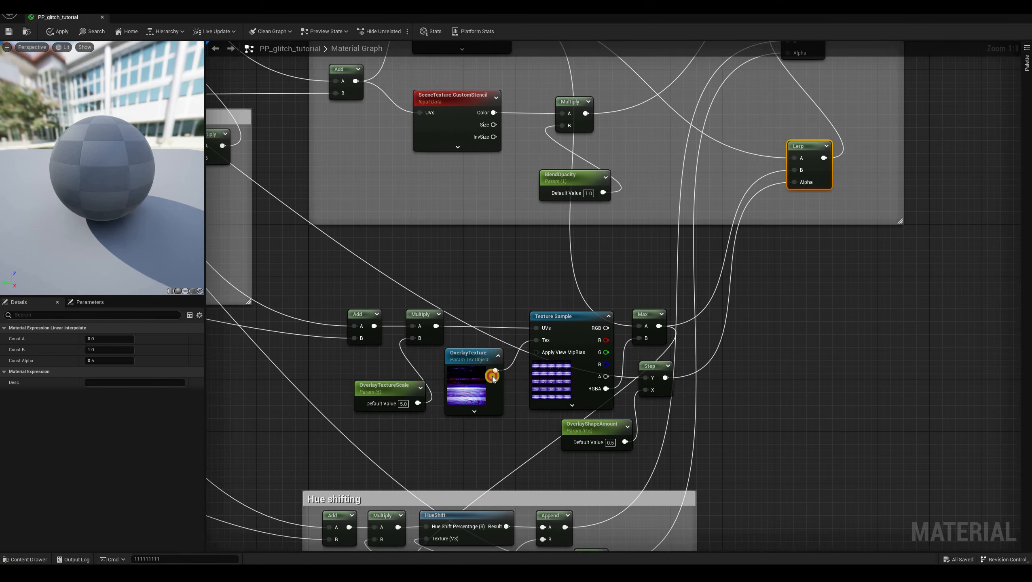
pyautogui.moveTo(823, 158); pyautogui.dragTo(426, 360)
pyautogui.moveTo(834, 241); pyautogui.dragTo(772, 425, button='right')
pyautogui.moveTo(762, 283); pyautogui.dragTo(785, 274, button='right')
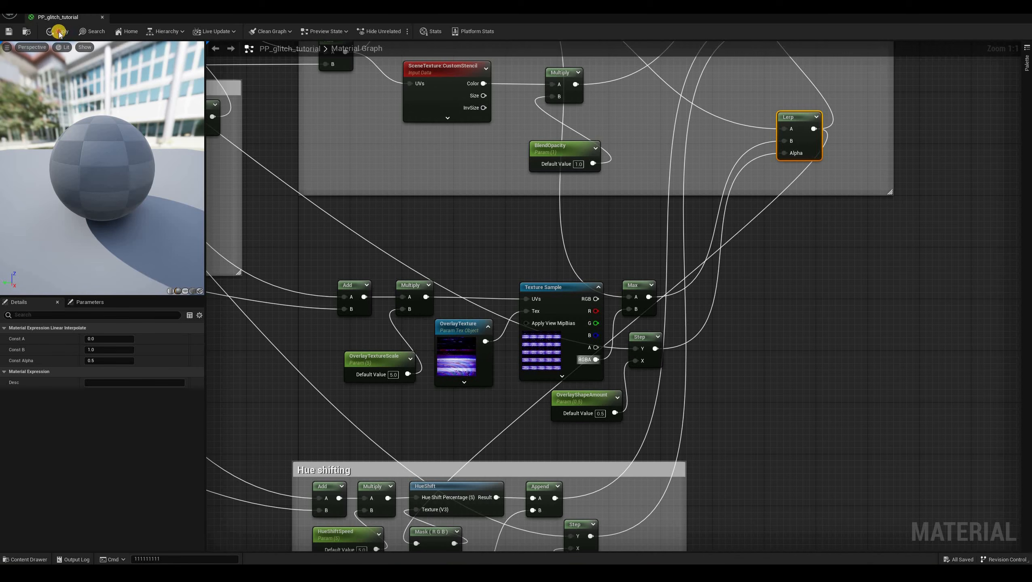
pyautogui.hotkey('ctrl', 's')
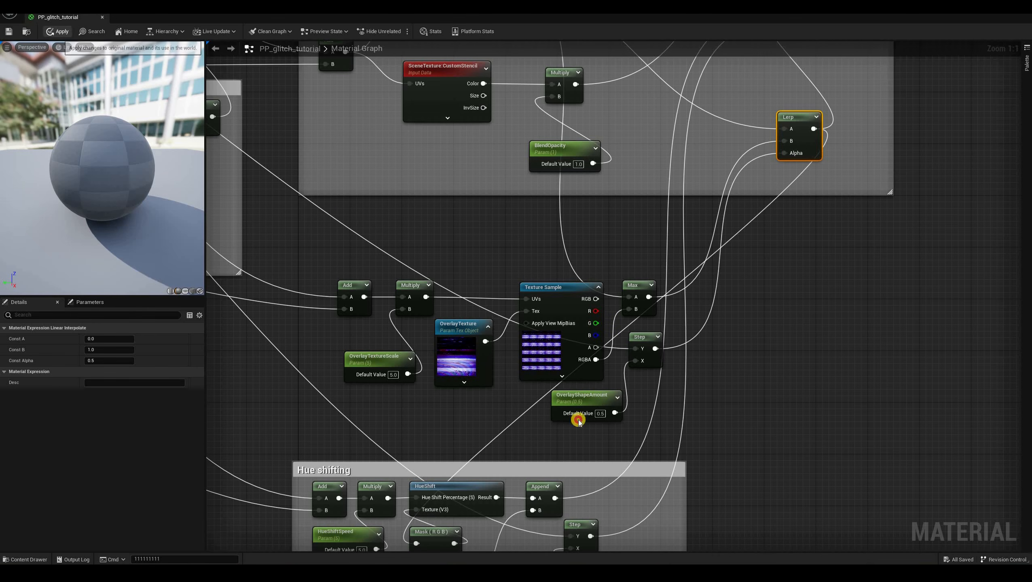
# - Group the overlay texture nodes, including Max, Step and OverlayShapeAmount, in a comment named "Texture overlay" and save the material
pyautogui.moveTo(302, 226); pyautogui.dragTo(723, 439)
pyautogui.rightClick(557, 288)
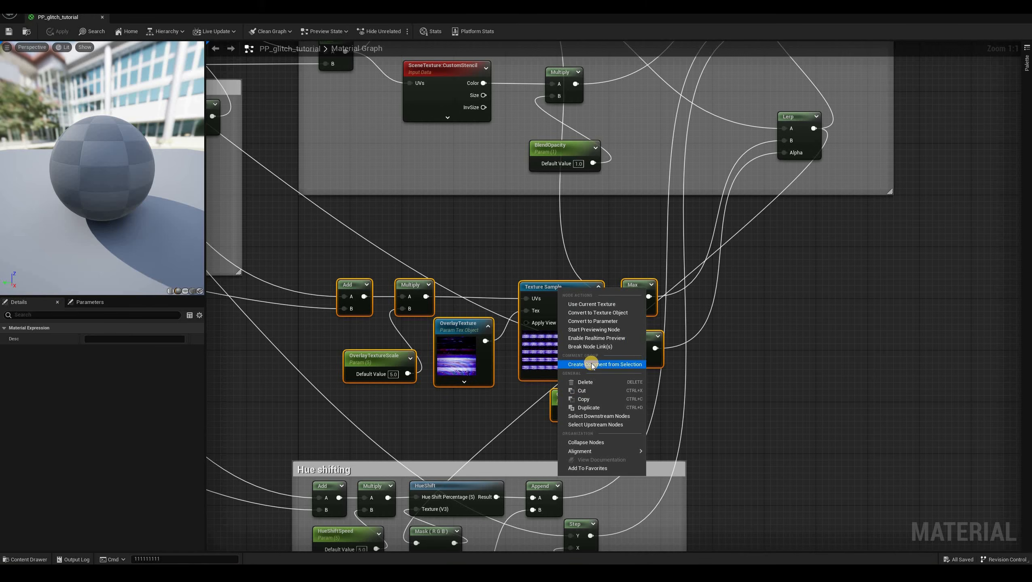
pyautogui.click(592, 365)
pyautogui.write('Texture overlay')
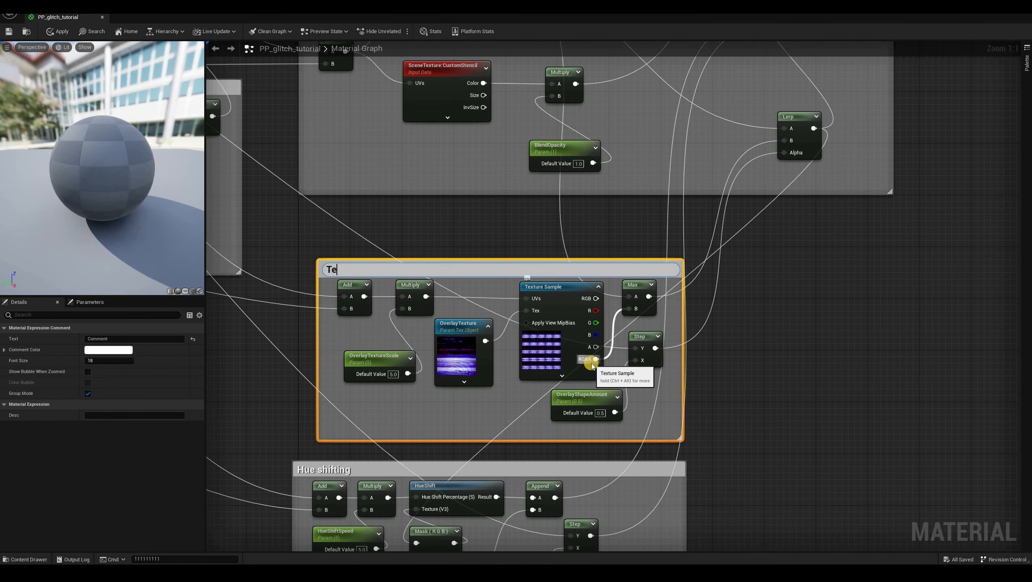
pyautogui.click(9, 34)
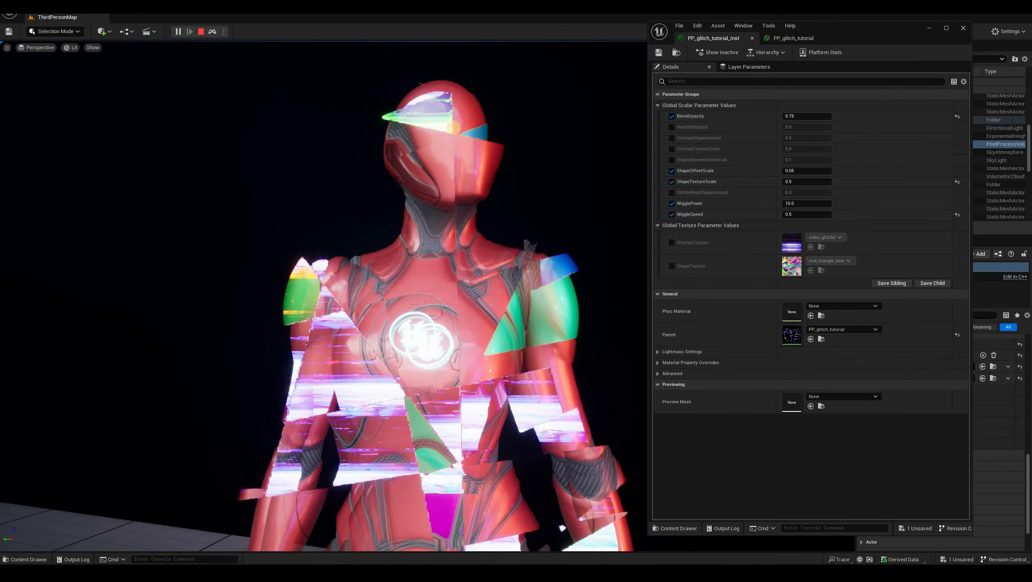
# - Examine the Power, Mask (R G), WigglePower and Texture Sample nodes in the Wiggle group of the PP_glitch_tutorial graph
pyautogui.click(492, 236)
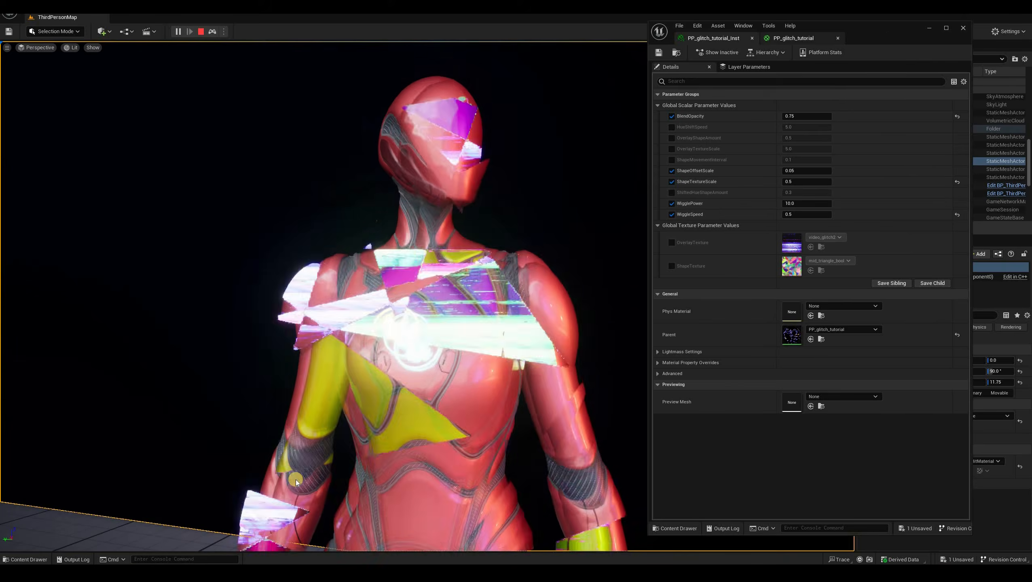
pyautogui.click(793, 38)
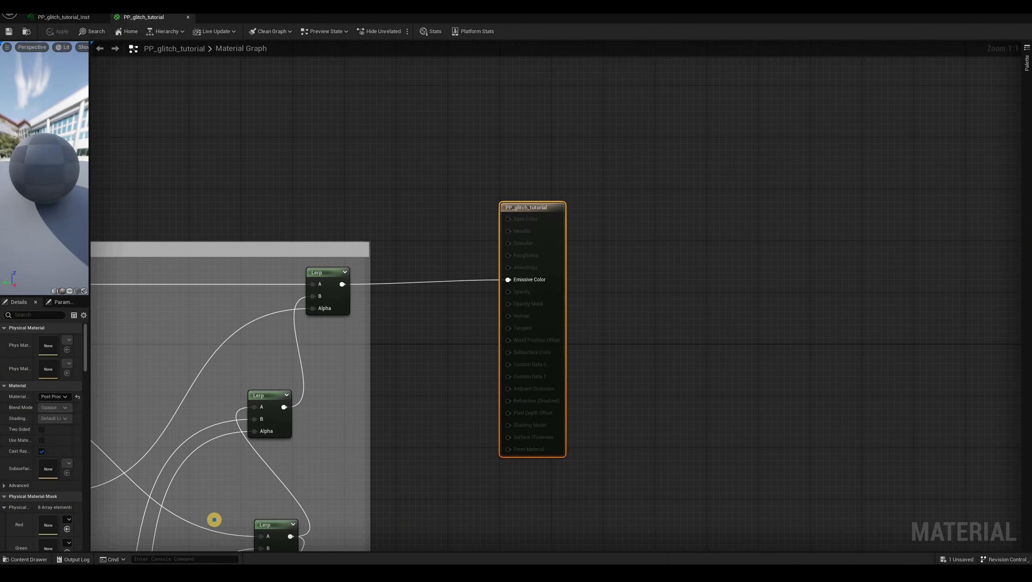
pyautogui.moveTo(301, 504); pyautogui.dragTo(509, 350, button='right')
pyautogui.moveTo(249, 473); pyautogui.dragTo(521, 404, button='right')
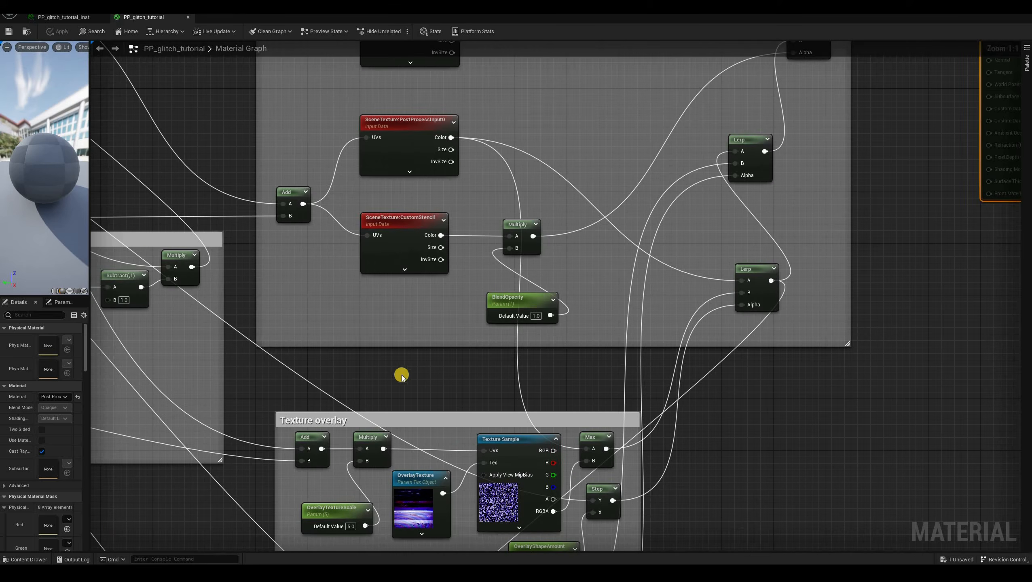
pyautogui.moveTo(149, 348); pyautogui.dragTo(476, 333, button='right')
pyautogui.moveTo(258, 385); pyautogui.dragTo(396, 348, button='right')
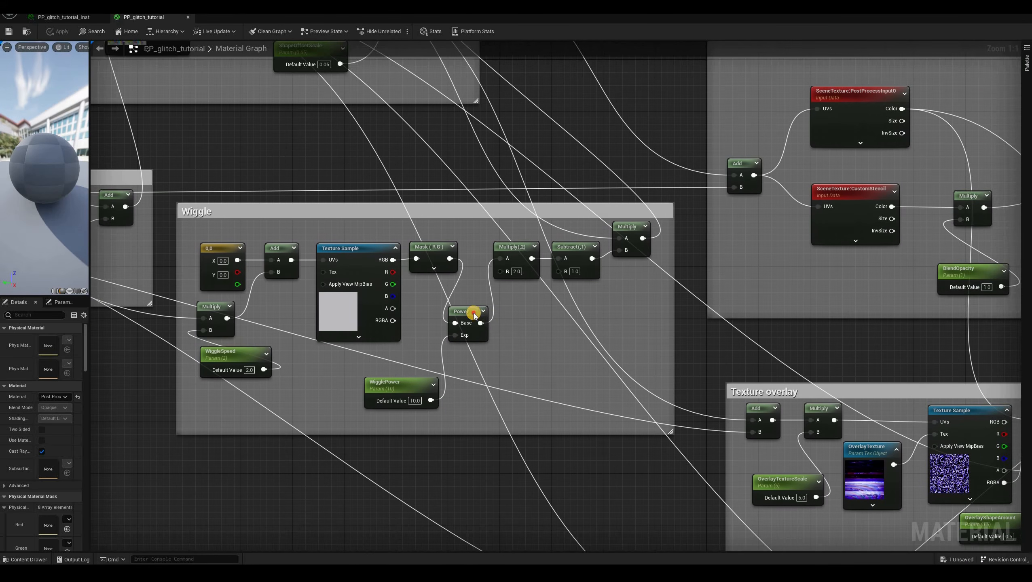
pyautogui.moveTo(459, 312)
pyautogui.mouseDown()
pyautogui.moveTo(473, 301)
pyautogui.moveTo(465, 312)
pyautogui.mouseUp()
pyautogui.click(432, 247)
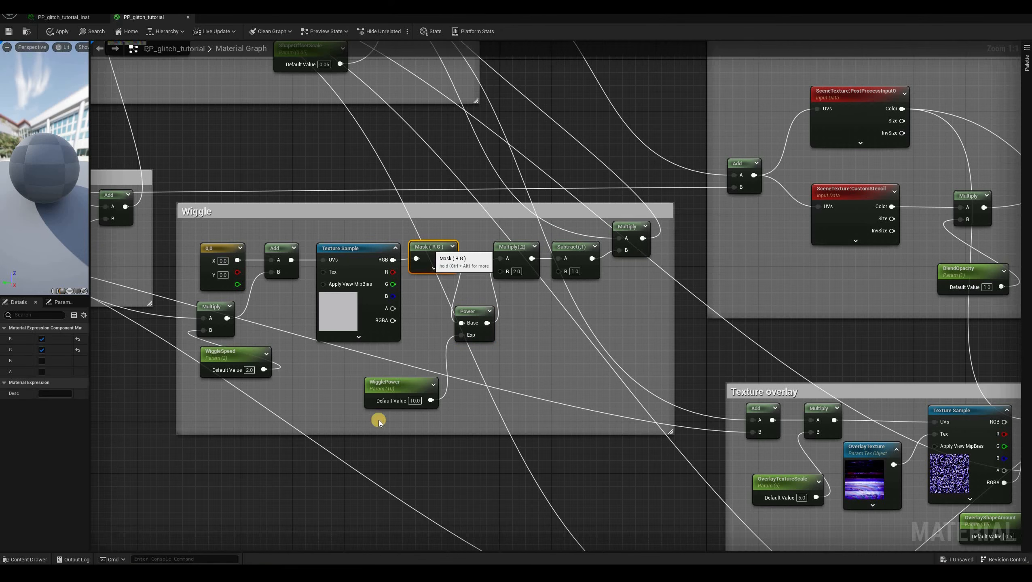
pyautogui.click(415, 387)
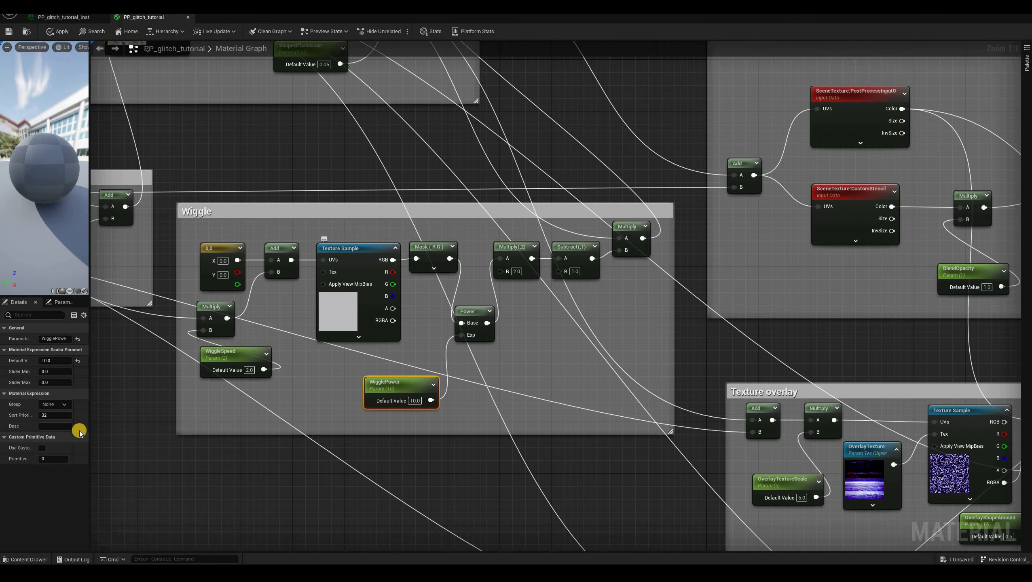
pyautogui.click(347, 249)
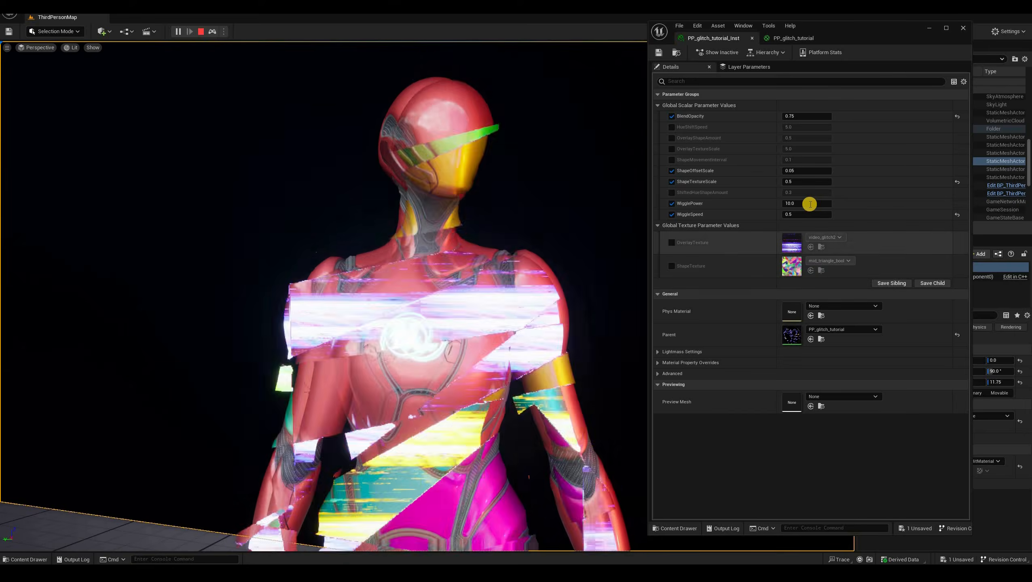
# - Set WigglePower, WiggleSpeed and ShapeOffsetScale each to 0.1 in the PP_glitch_tutorial_Inst material instance
pyautogui.click(810, 205)
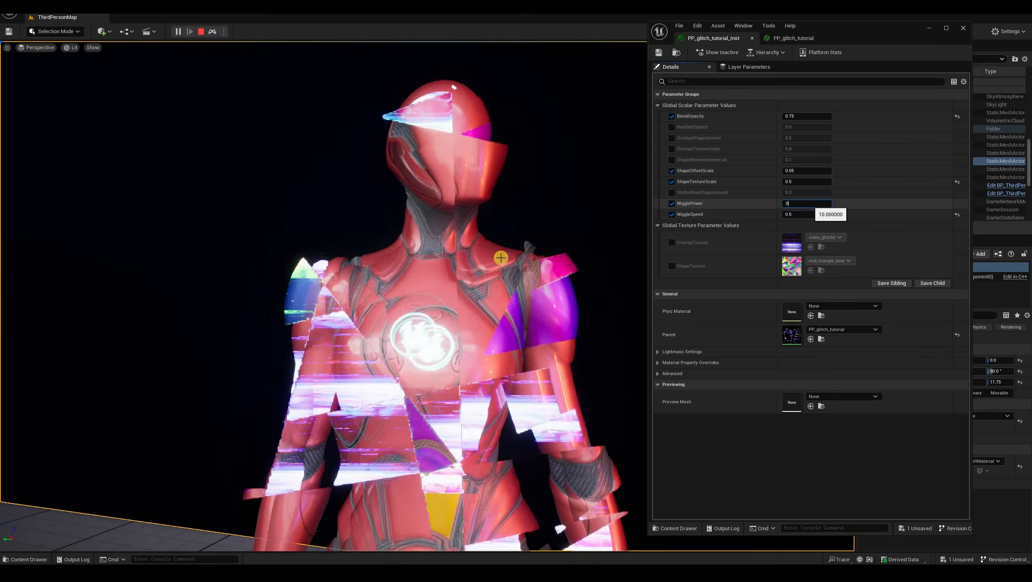
pyautogui.write('0.1')
pyautogui.press('Return')
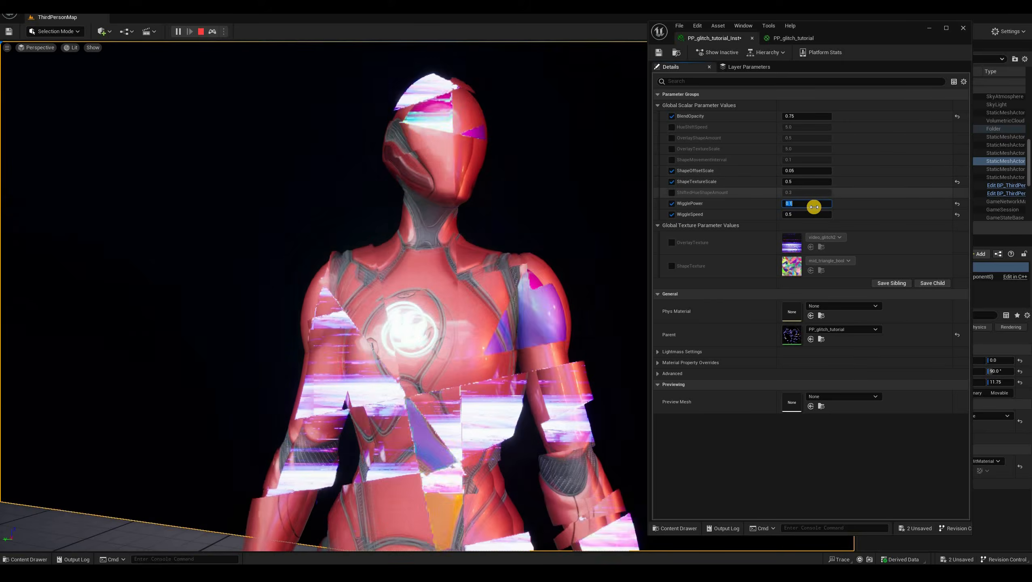
pyautogui.press('Tab')
pyautogui.write('0')
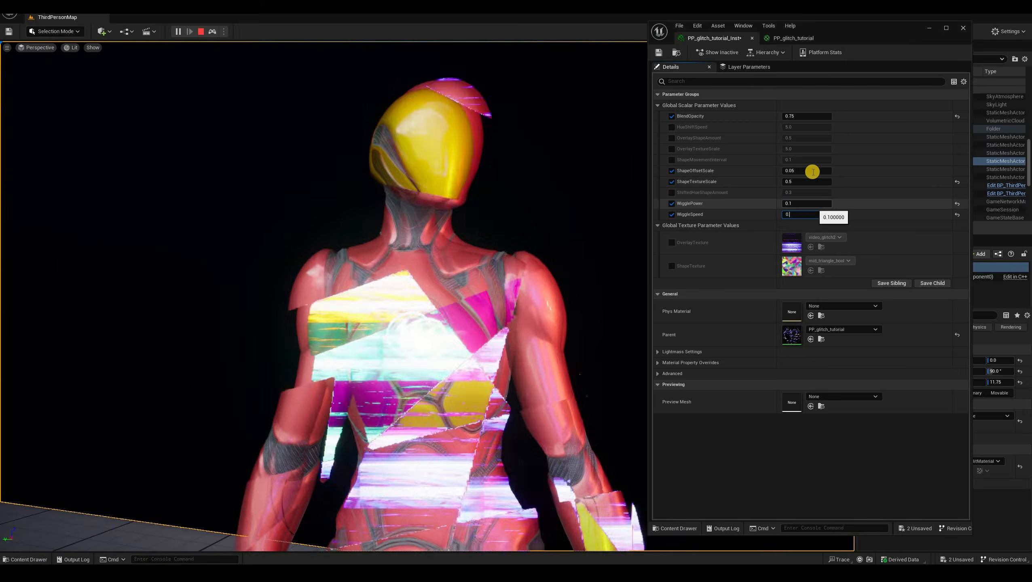
pyautogui.click(813, 172)
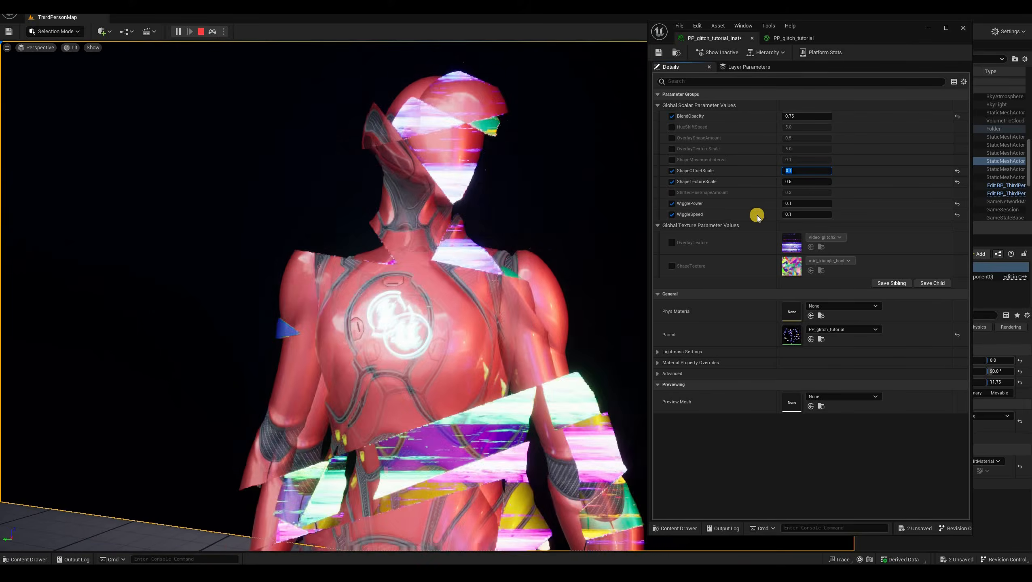
# - Set WigglePower to 10, ShapeOffsetScale to 0.05 and WiggleSpeed to 0.5 in the material instance, and save it
pyautogui.click(817, 203)
pyautogui.write('1')
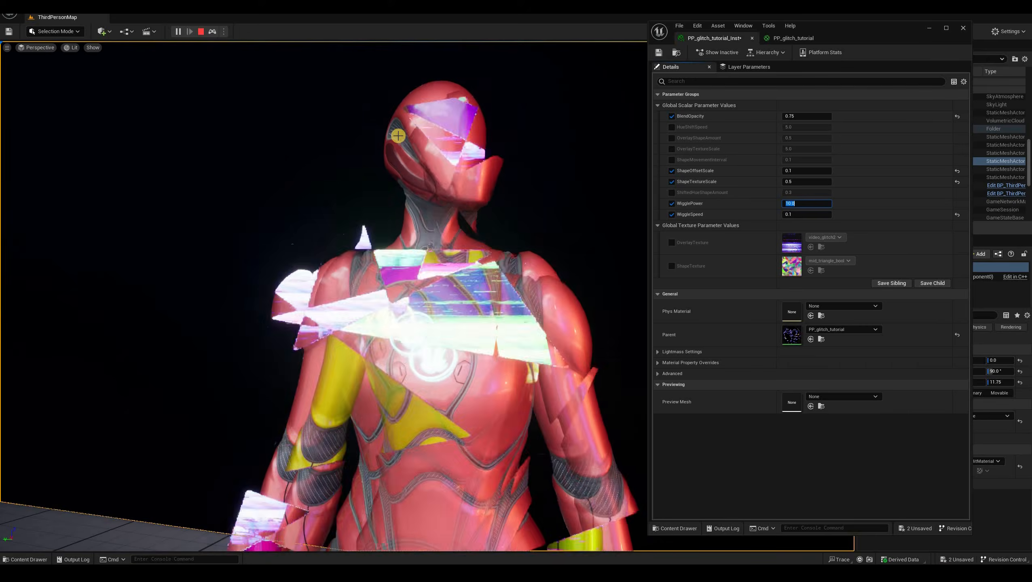
pyautogui.click(815, 171)
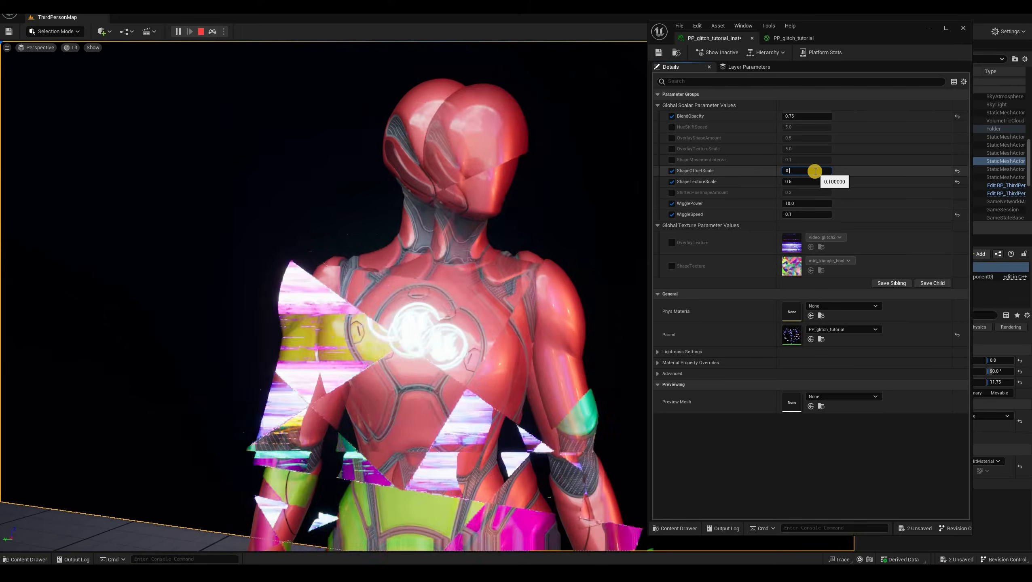
pyautogui.write('.05')
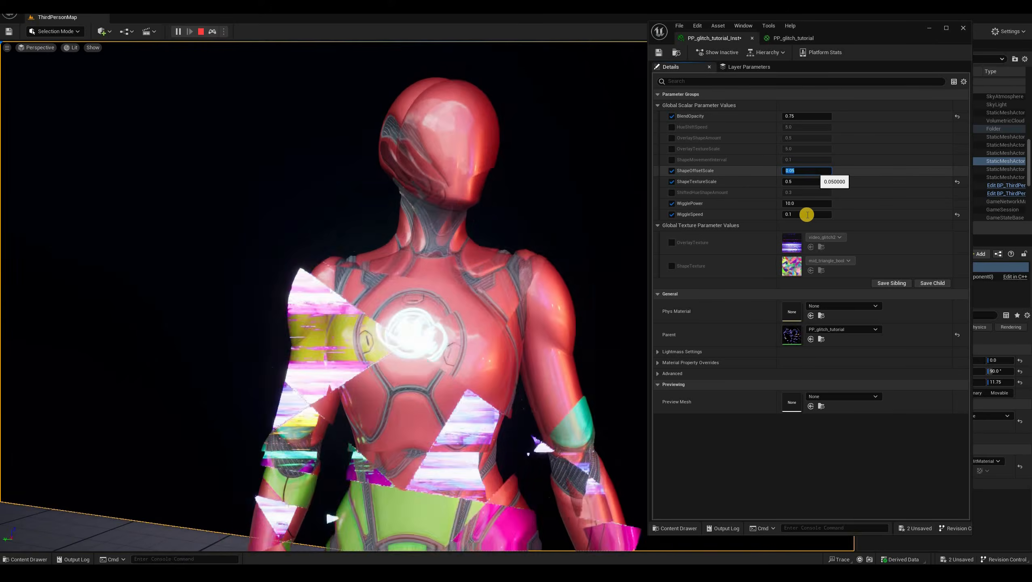
pyautogui.click(807, 214)
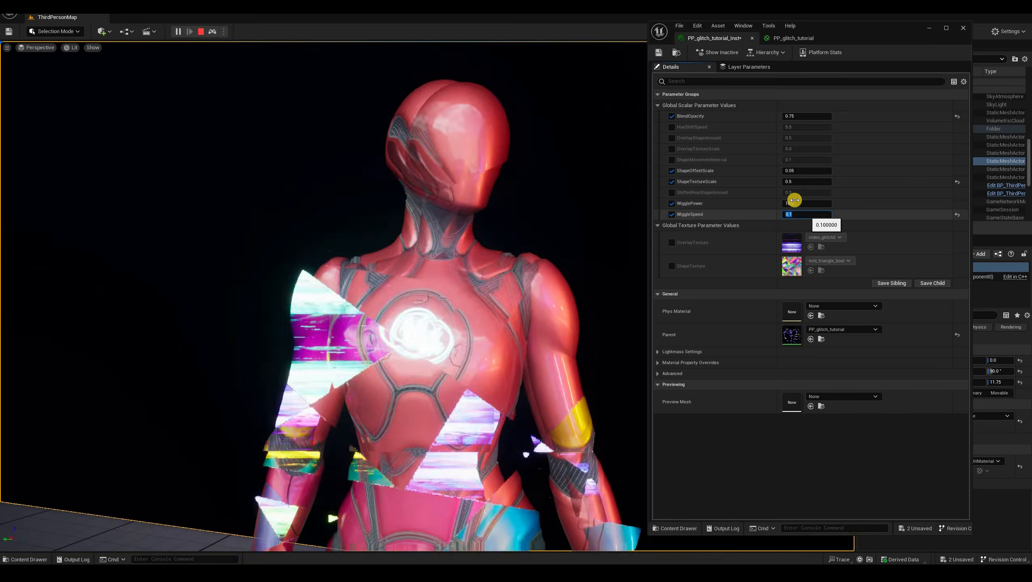
pyautogui.write('0.5')
pyautogui.press('Return')
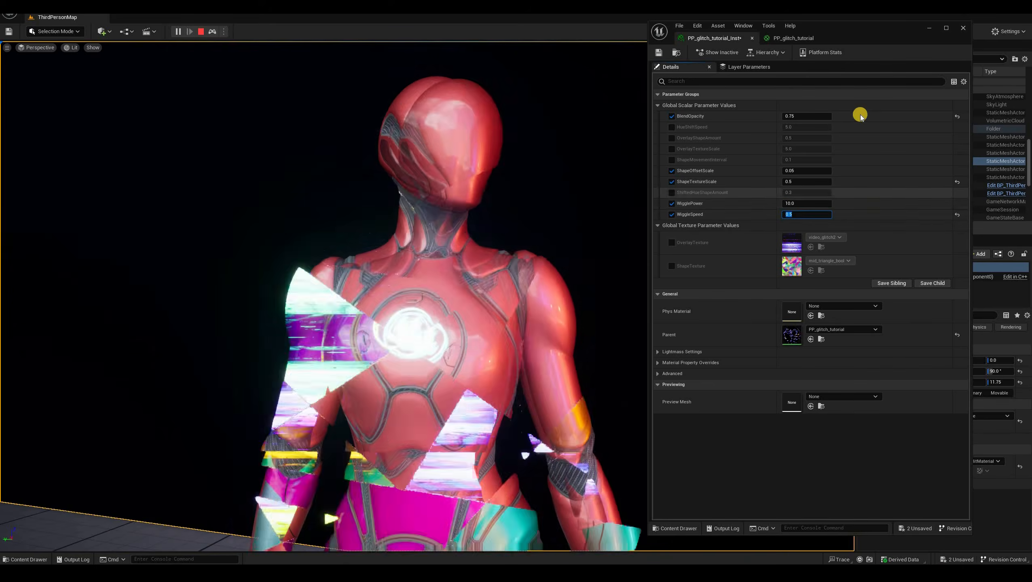
pyautogui.click(658, 52)
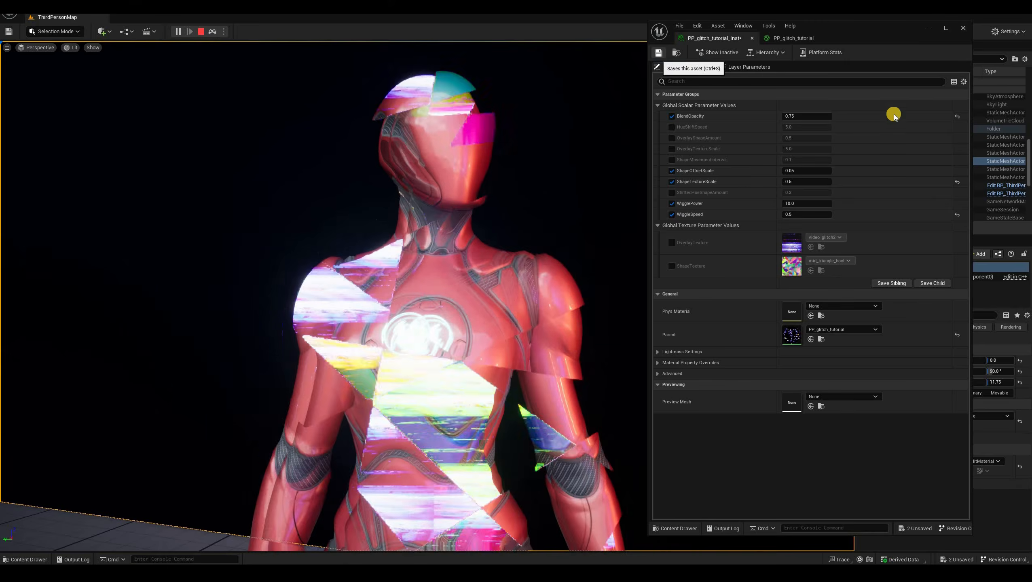
# - In the level's PostProcessVolume, set the weight of the comic post-process material in the Post Process Materials array to 1.0
pyautogui.hotkey('alt', 'Tab')
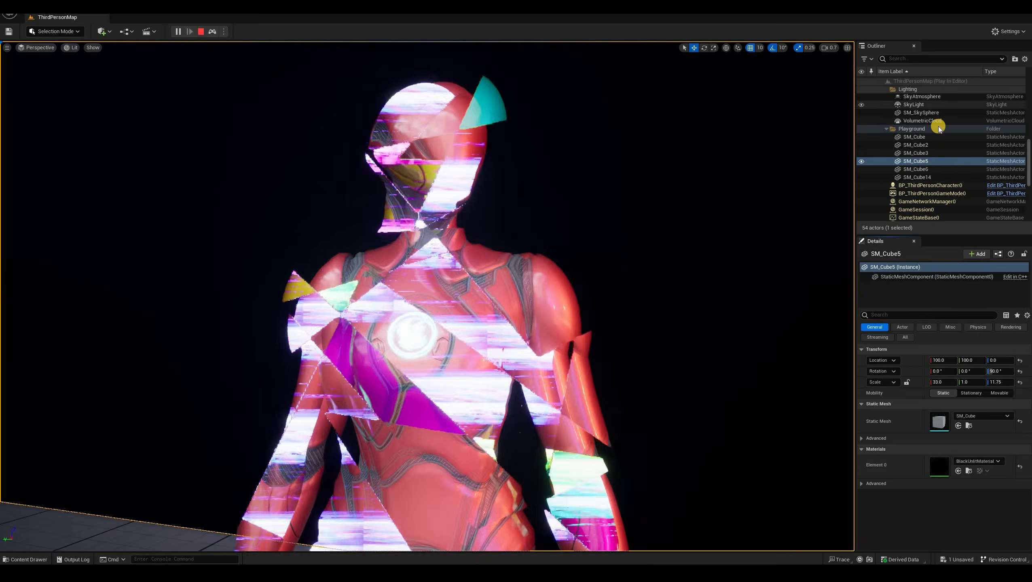
pyautogui.scroll(3, 932, 139)
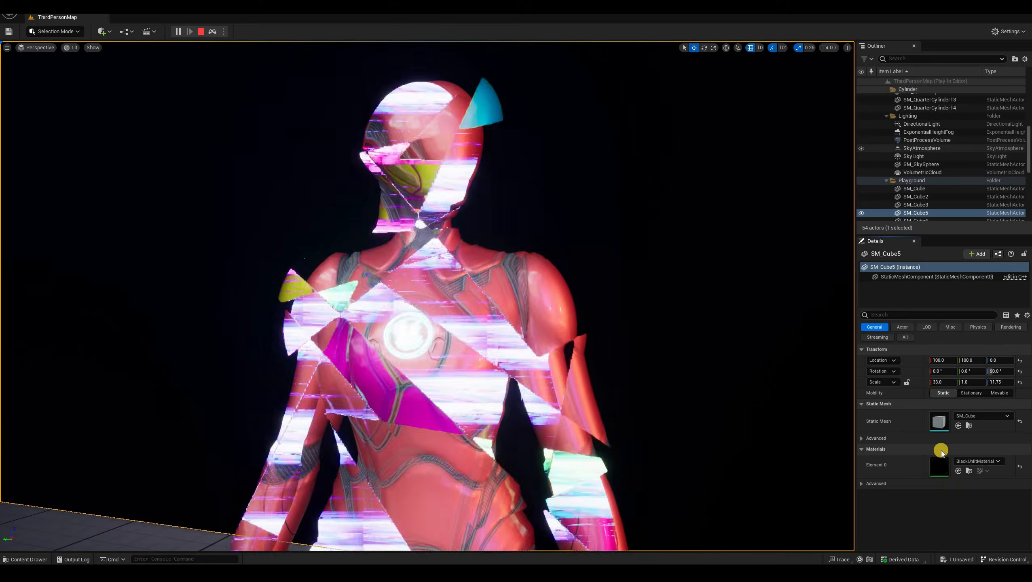
pyautogui.click(927, 140)
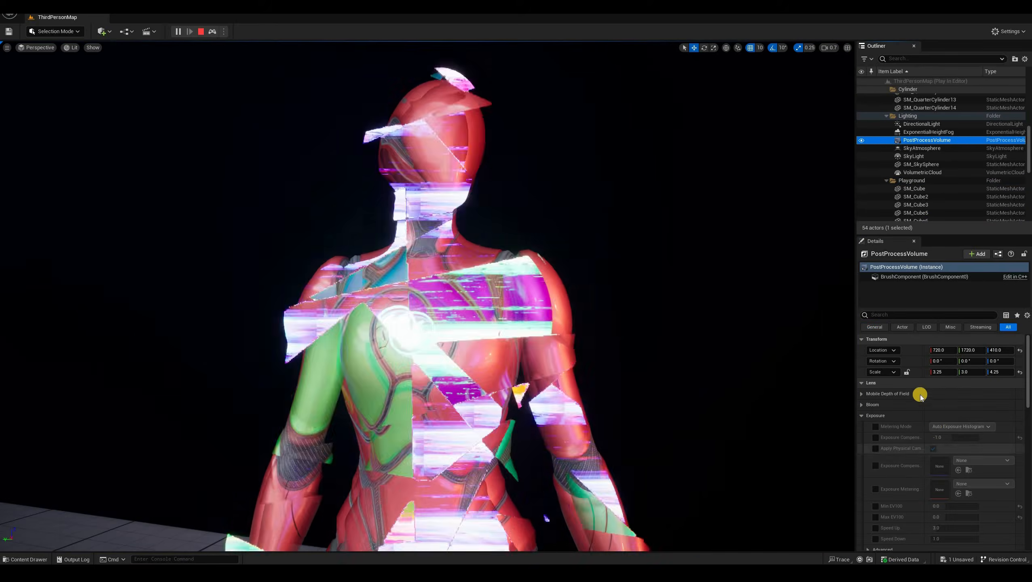
pyautogui.scroll(-10, 920, 395)
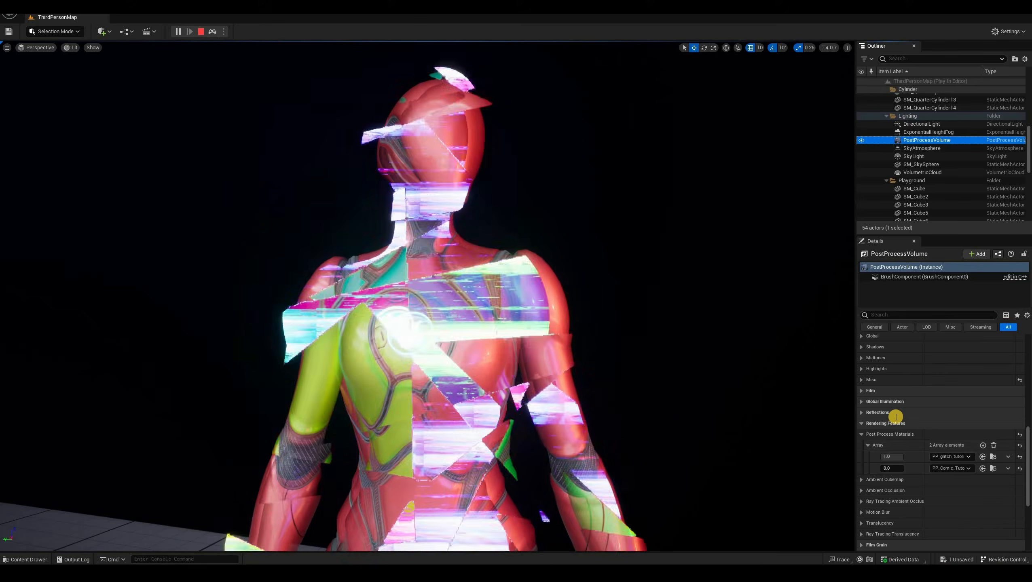
pyautogui.scroll(-2, 896, 417)
pyautogui.click(891, 416)
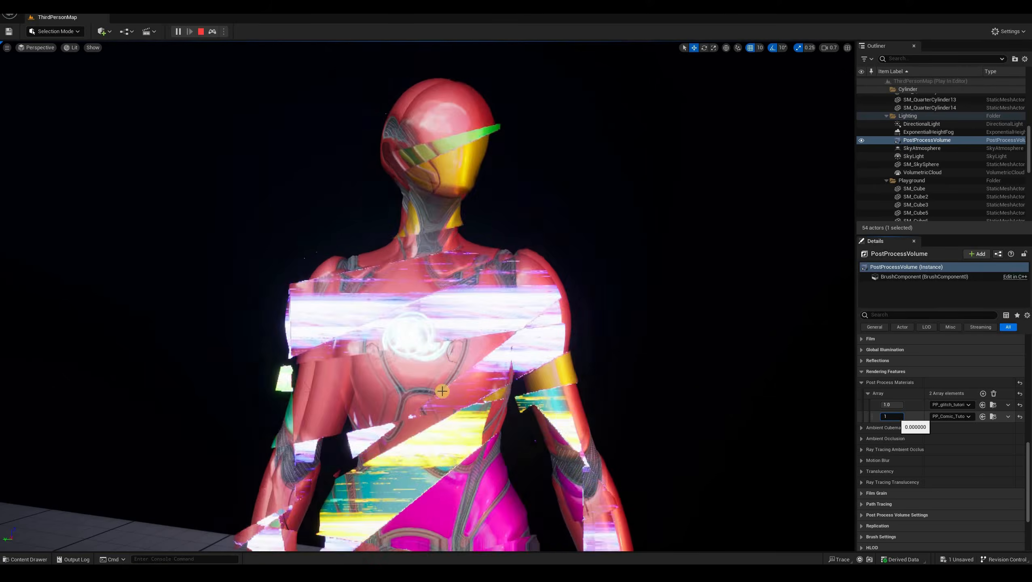
pyautogui.press('Return')
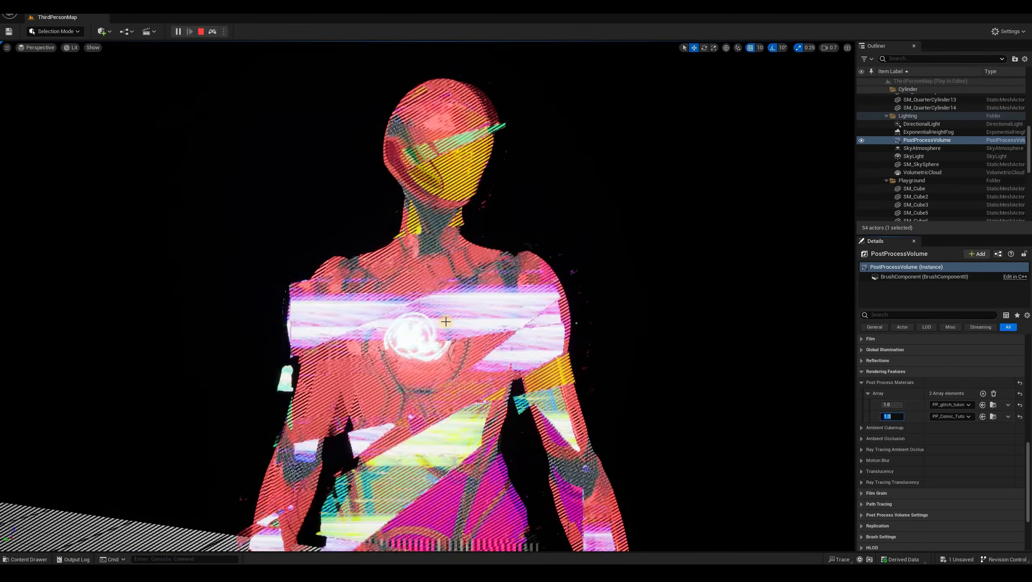